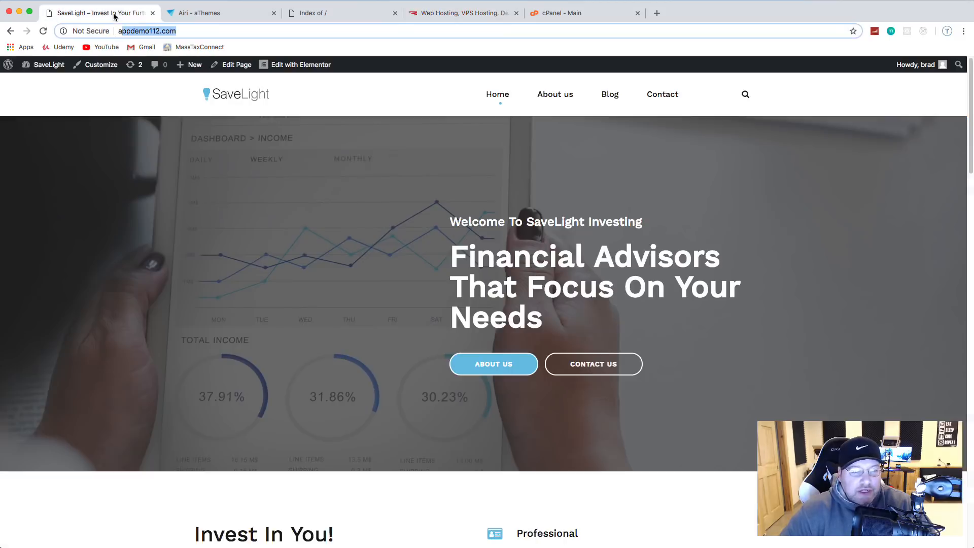
Step: Glance through the Airi - aThemes previews, then return to the SaveLight homepage tab
click(113, 16)
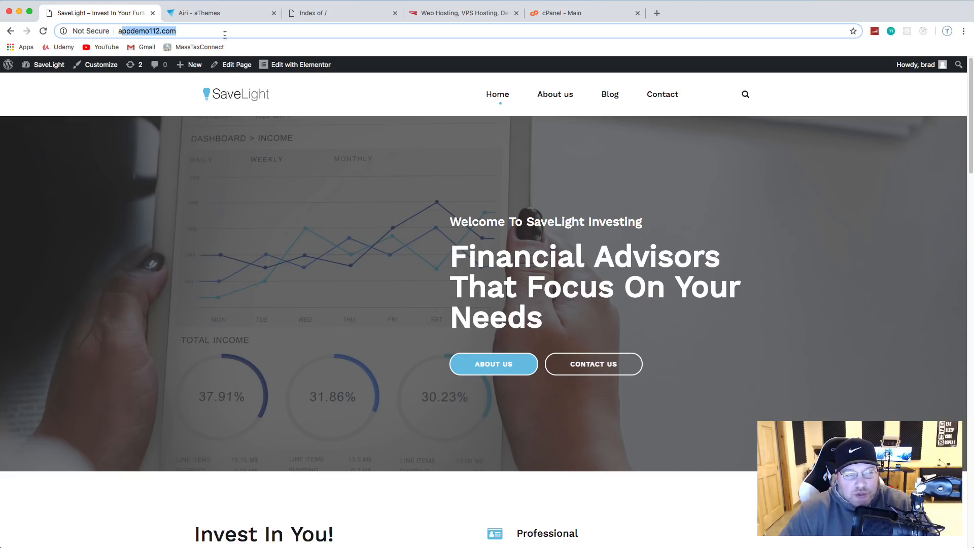
click(213, 13)
scroll(375, 177, down, 4)
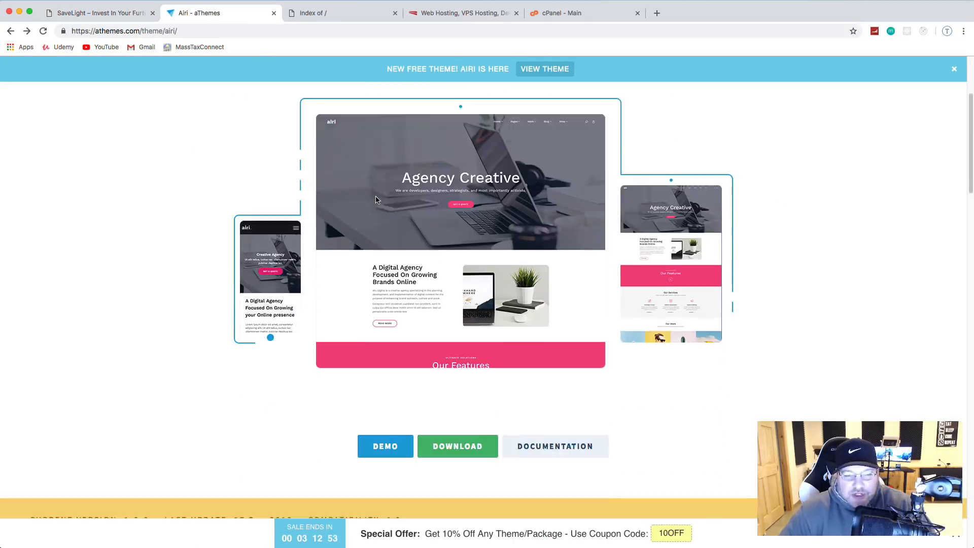
scroll(378, 200, up, 5)
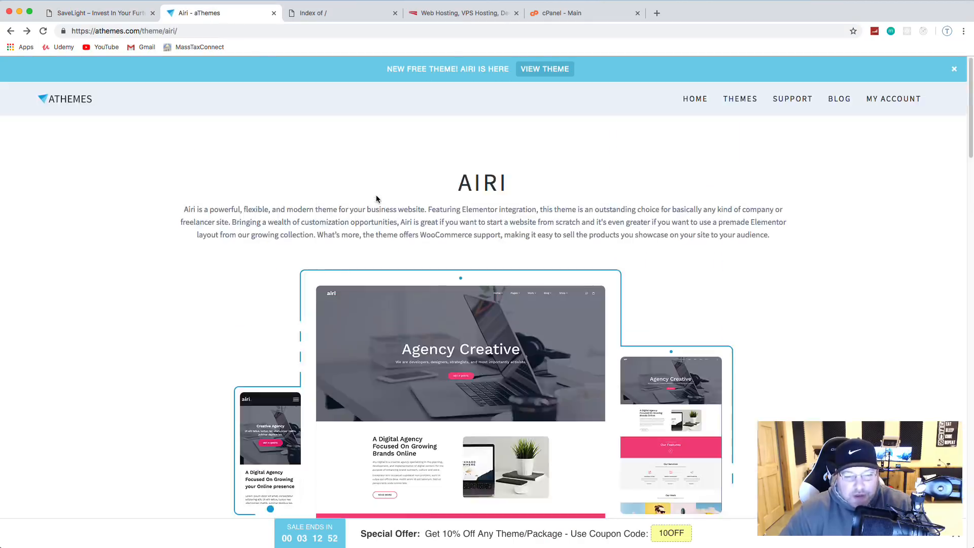
click(128, 17)
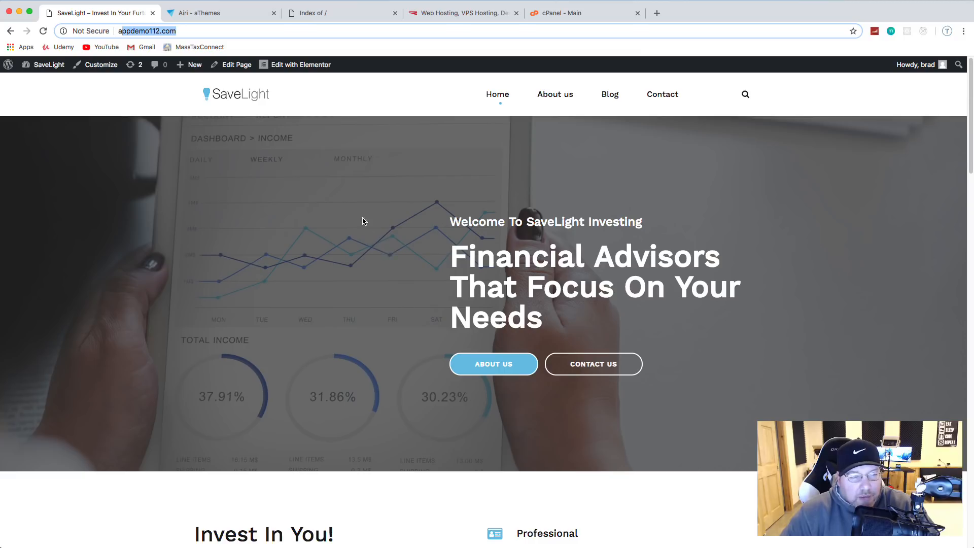
Step: Scroll from the 'Financial Advisors' hero down to the footer, then open About us from the menu
scroll(363, 221, down, 2)
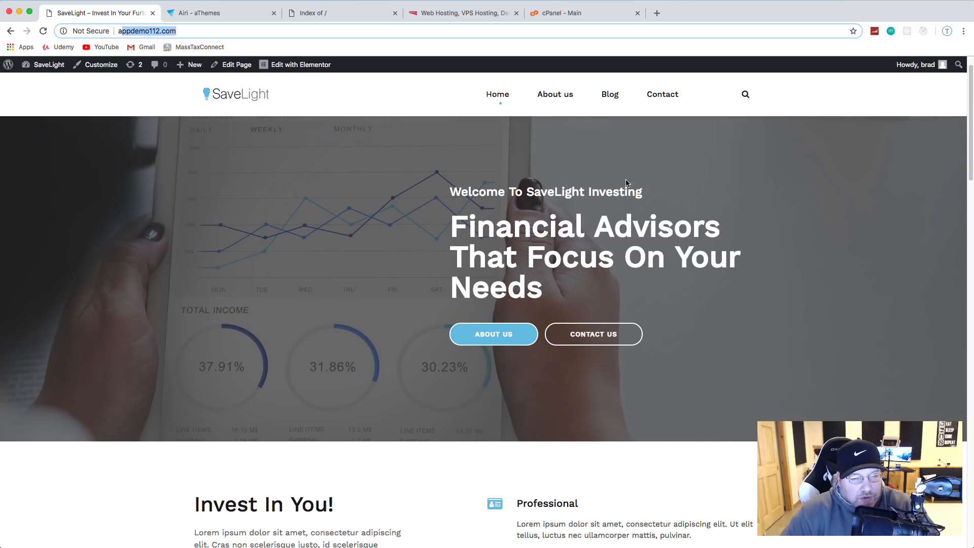
scroll(643, 233, up, 2)
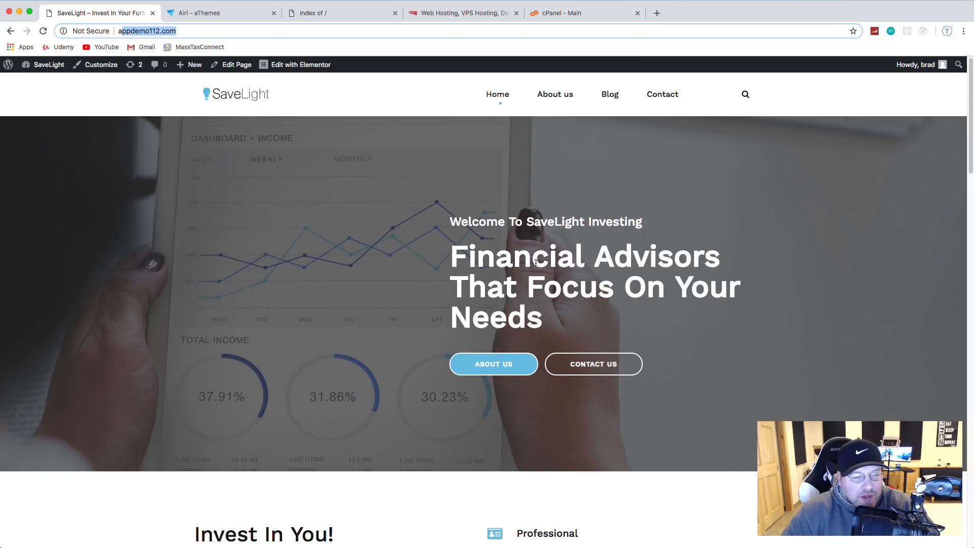
scroll(396, 247, down, 5)
scroll(426, 231, down, 3)
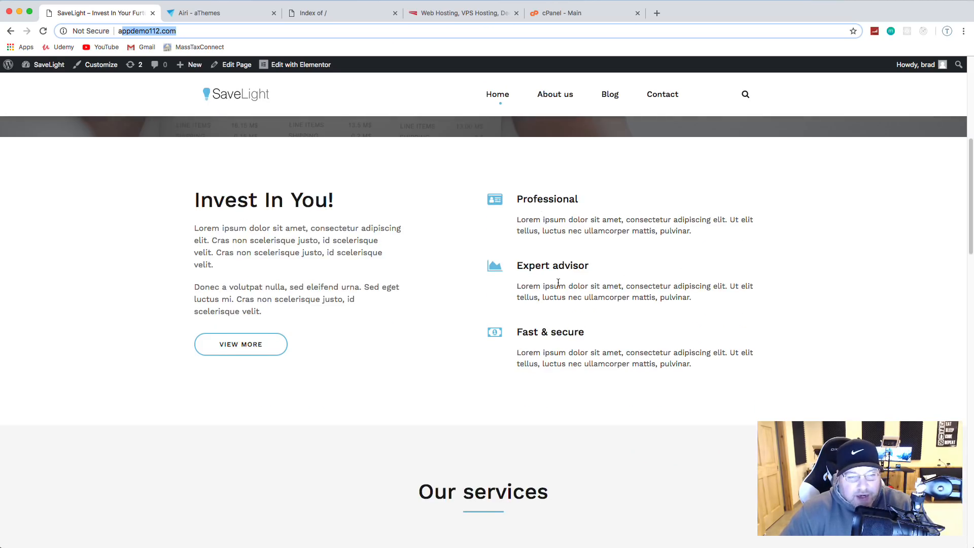
scroll(425, 191, down, 6)
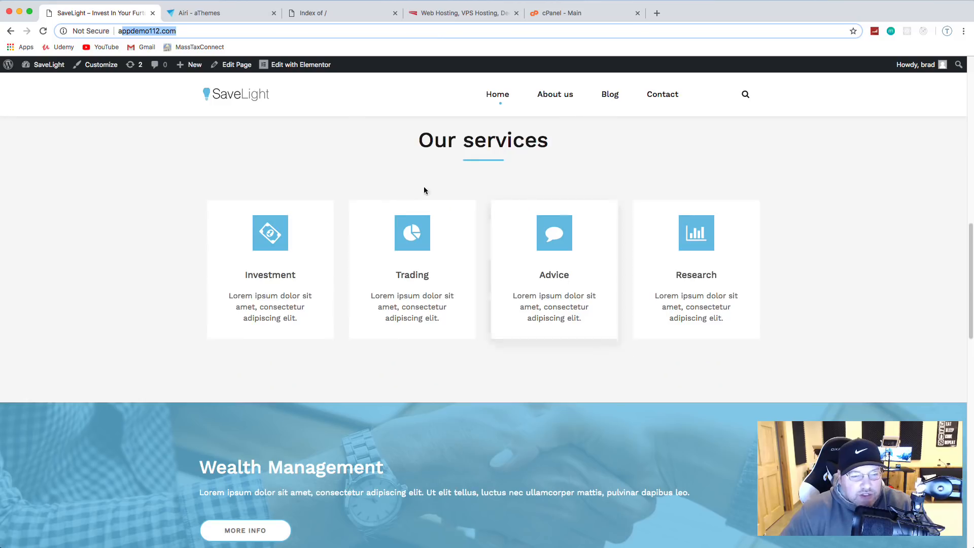
scroll(284, 251, down, 2)
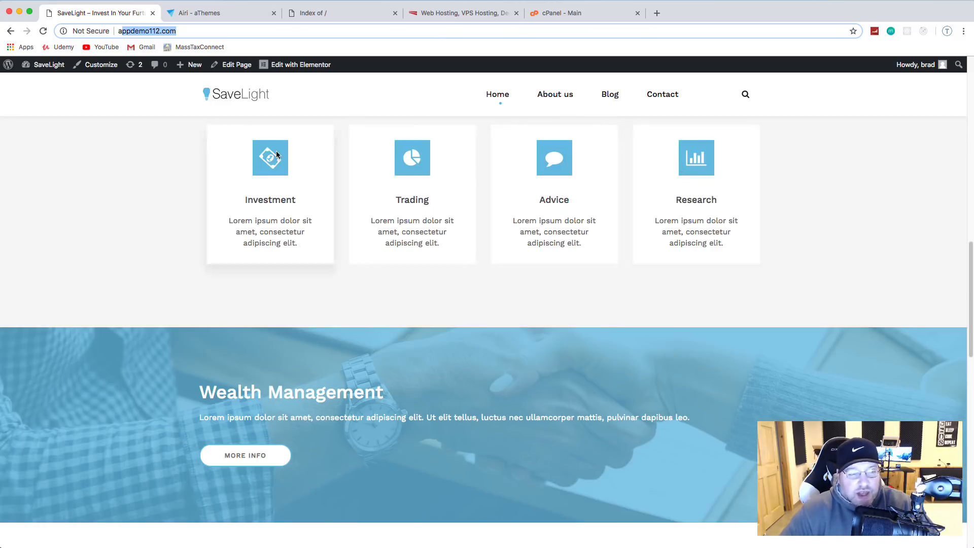
scroll(278, 154, down, 3)
scroll(551, 271, down, 4)
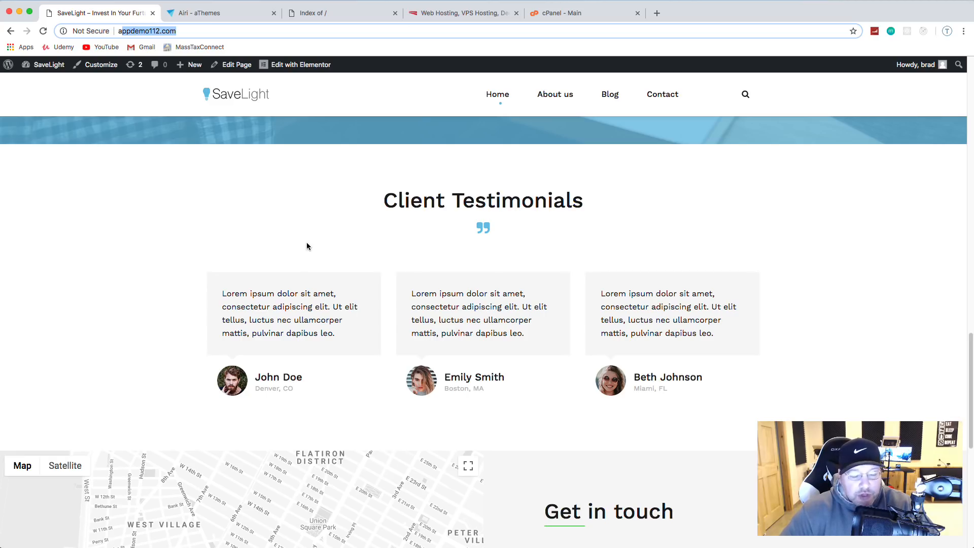
scroll(307, 246, down, 5)
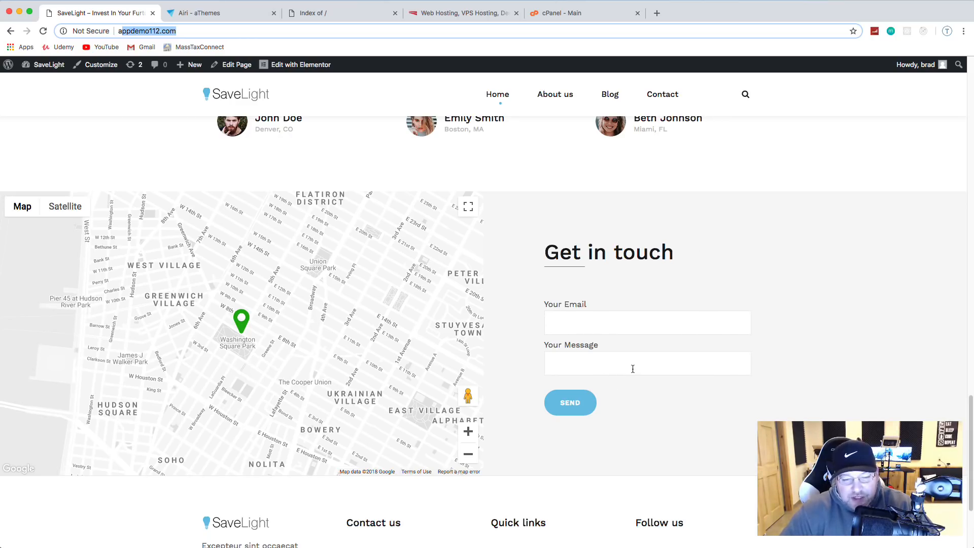
scroll(632, 369, down, 3)
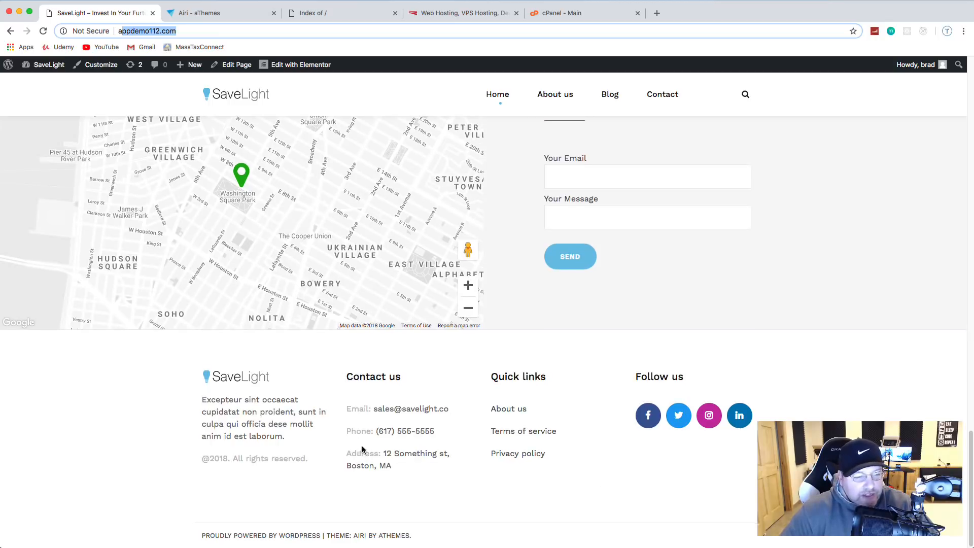
scroll(725, 421, up, 20)
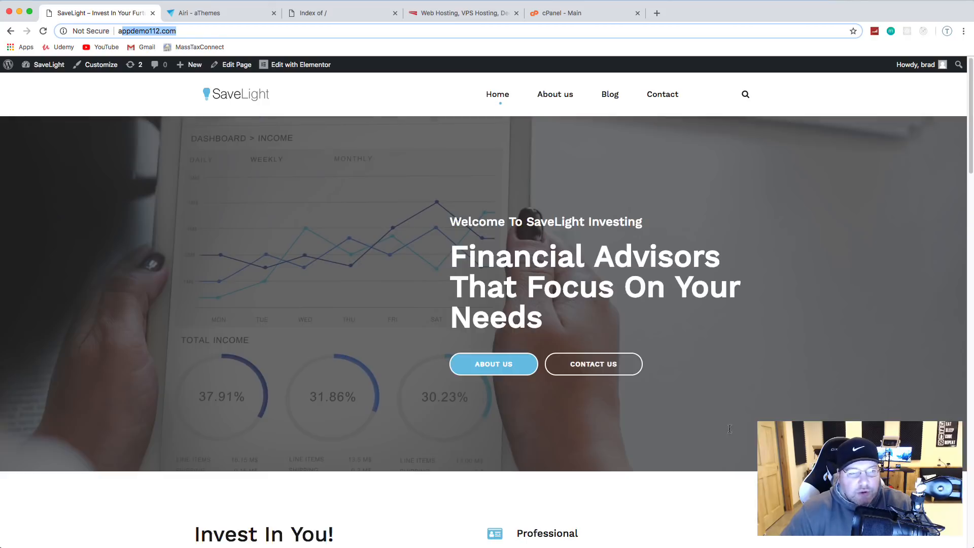
click(562, 98)
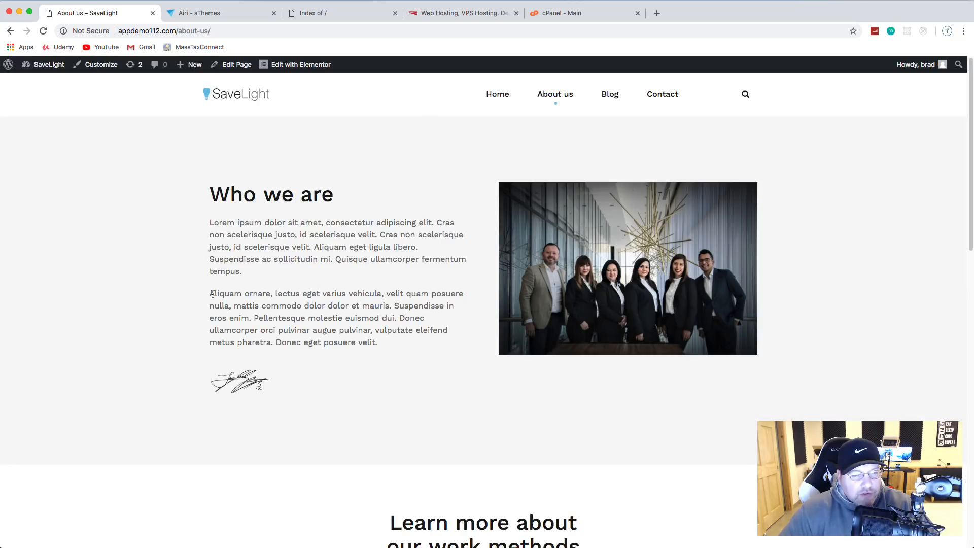
scroll(497, 256, down, 5)
scroll(623, 199, up, 3)
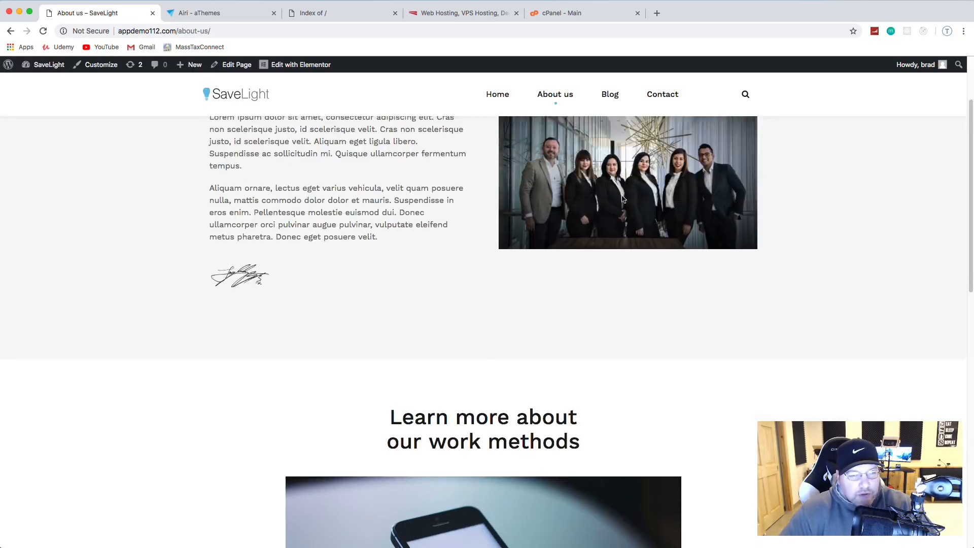
scroll(608, 240, down, 5)
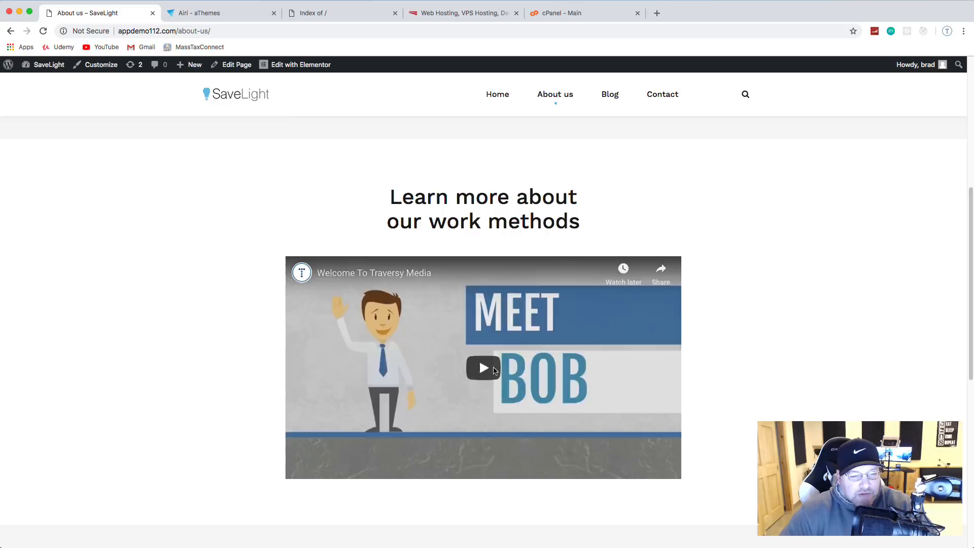
click(495, 371)
click(301, 469)
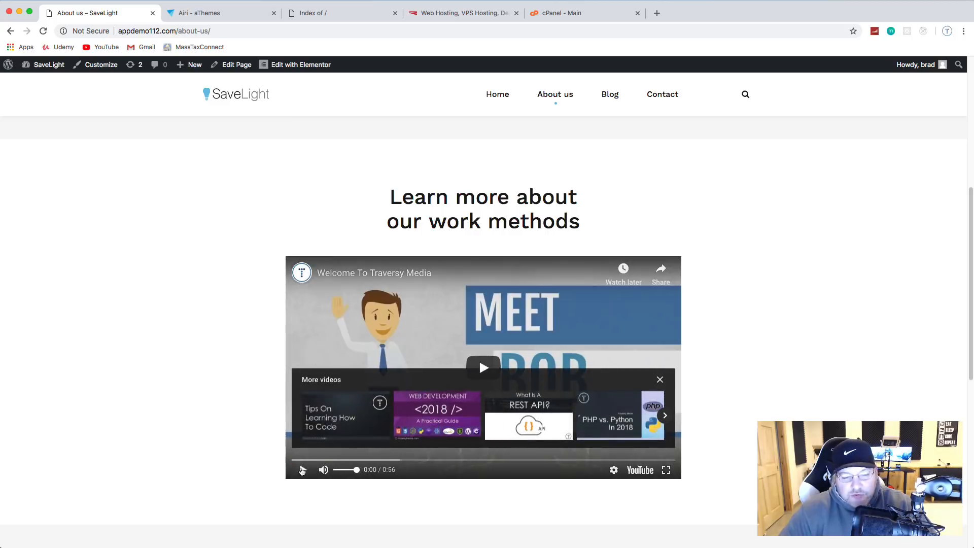
click(302, 470)
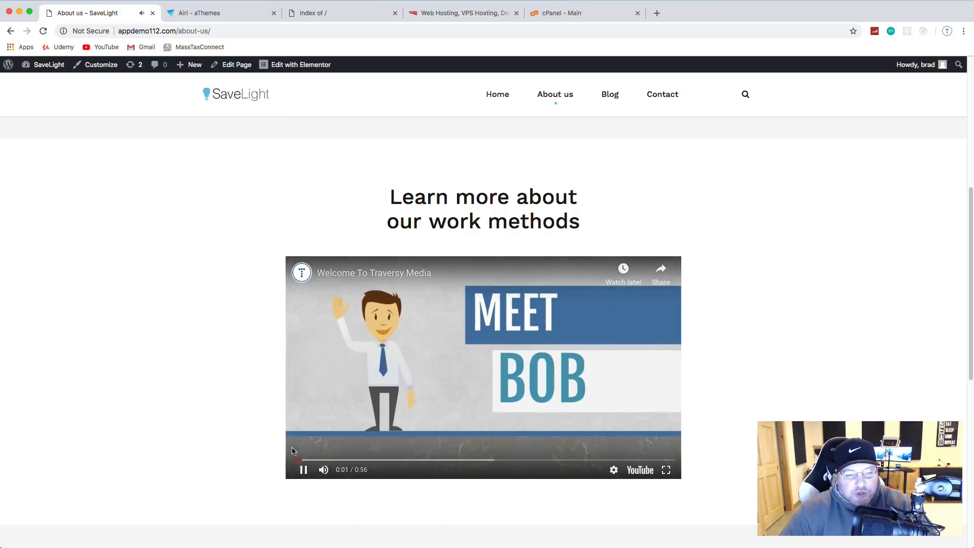
click(303, 470)
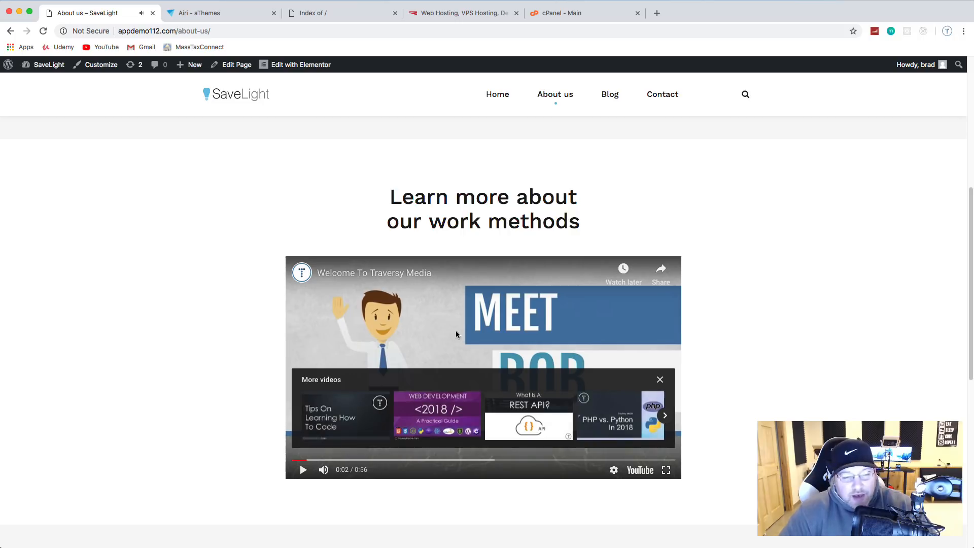
scroll(515, 325, down, 5)
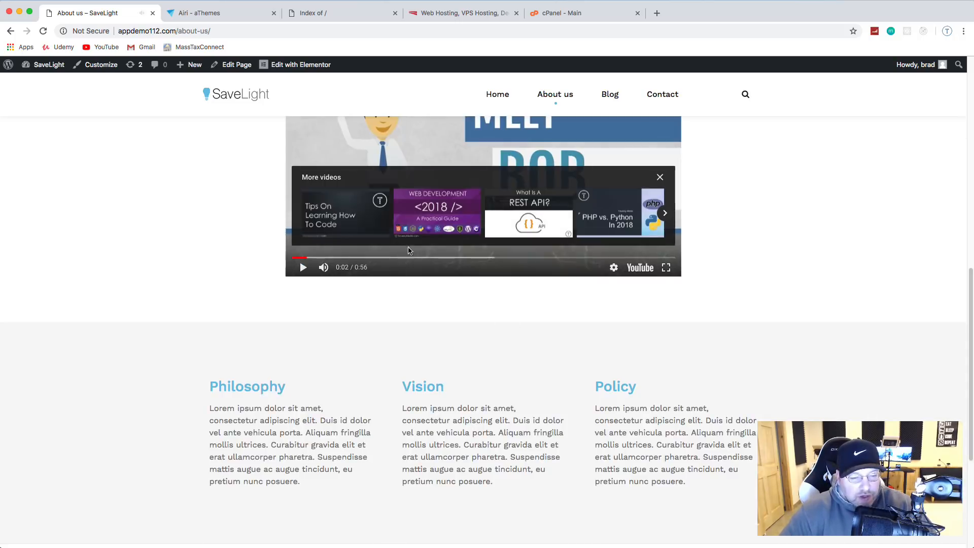
scroll(236, 209, down, 2)
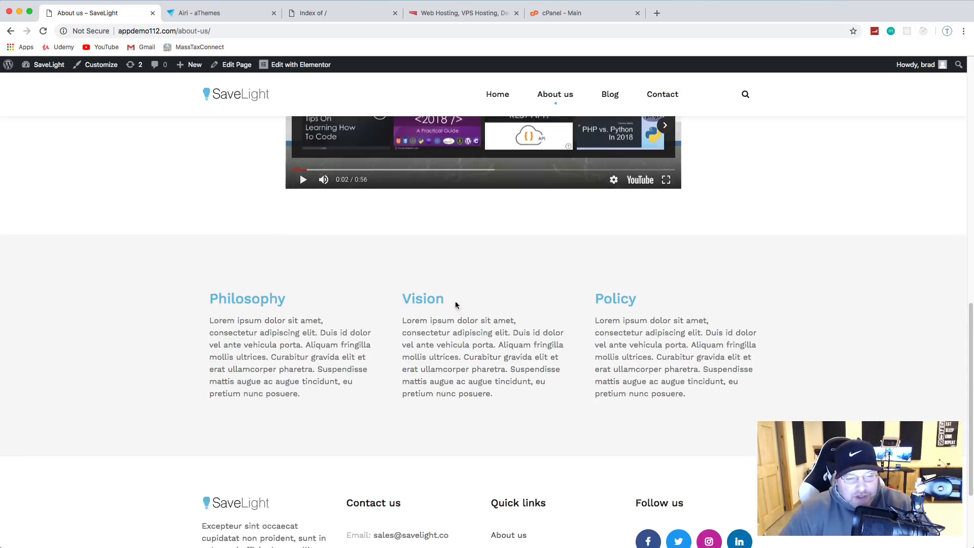
scroll(629, 355, down, 2)
scroll(641, 426, up, 10)
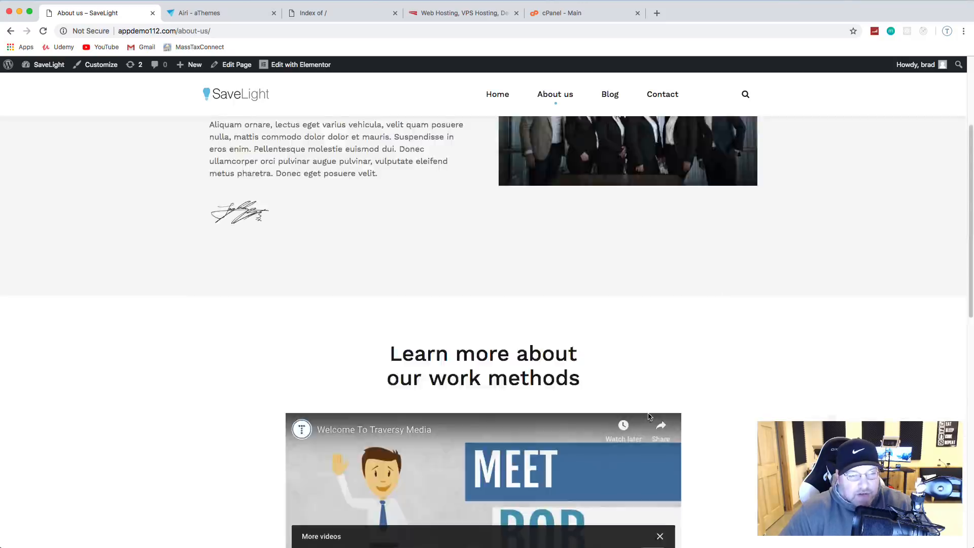
click(611, 100)
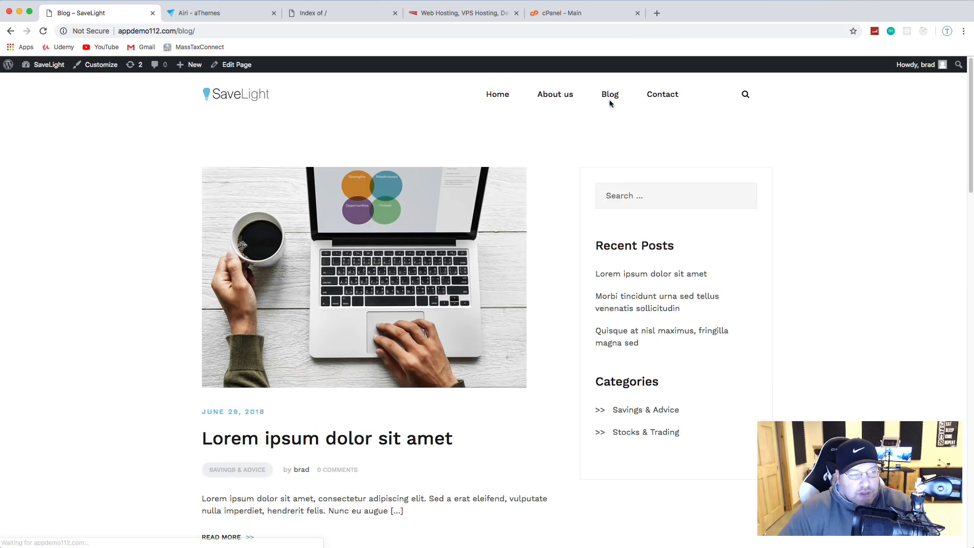
scroll(453, 248, down, 4)
scroll(406, 205, down, 7)
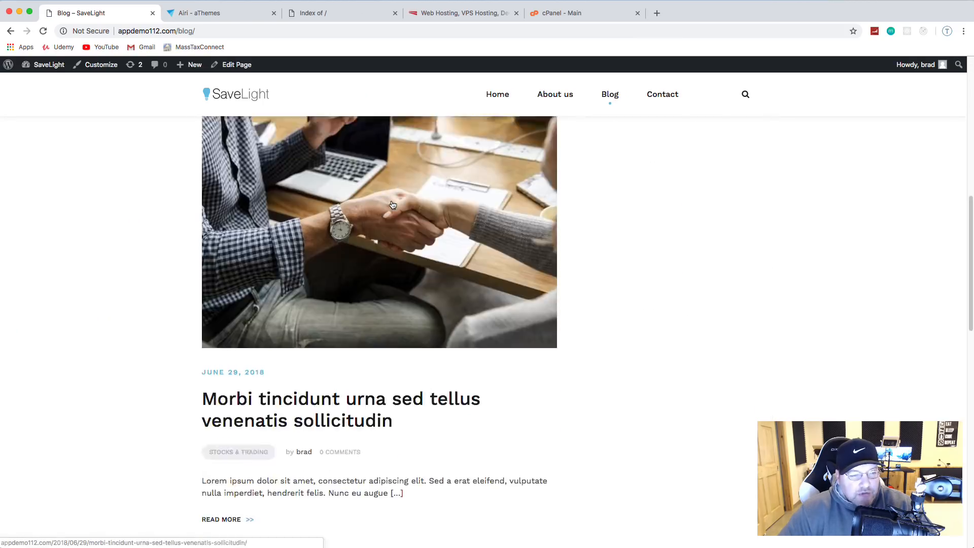
scroll(395, 209, up, 8)
scroll(395, 209, up, 3)
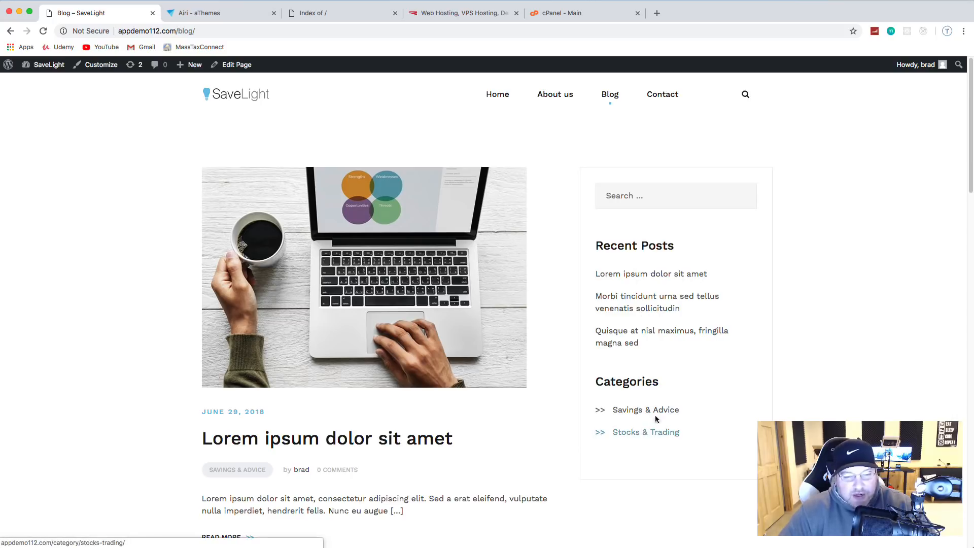
click(663, 97)
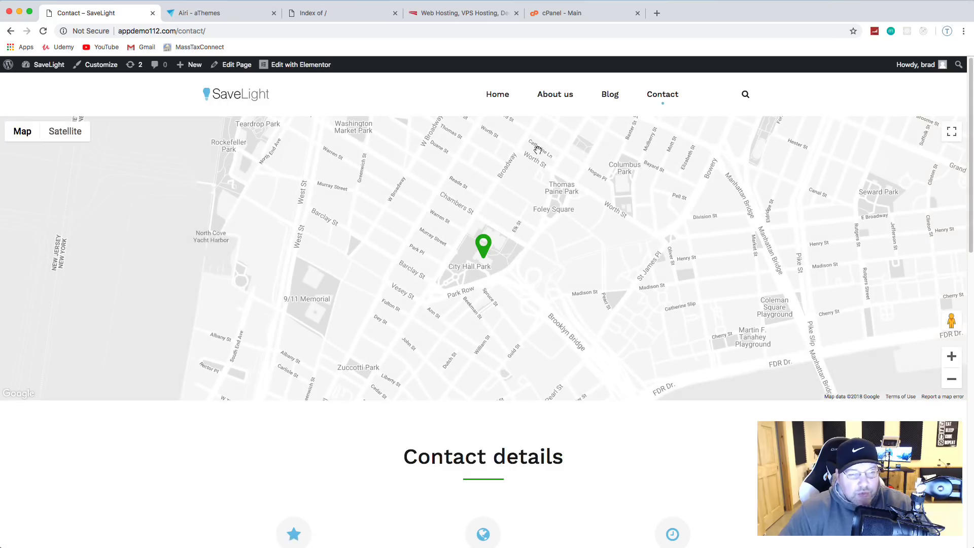
scroll(443, 301, down, 4)
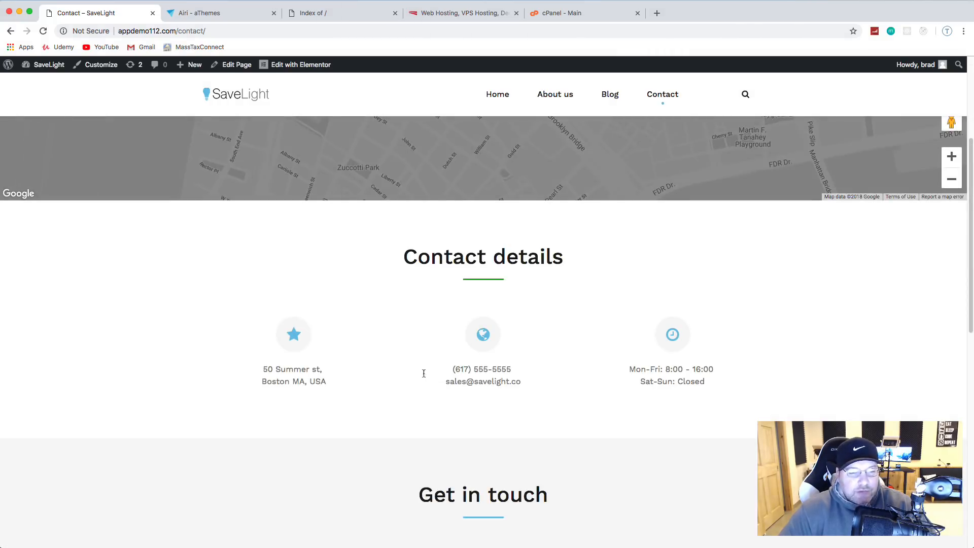
scroll(543, 355, down, 2)
scroll(548, 350, down, 4)
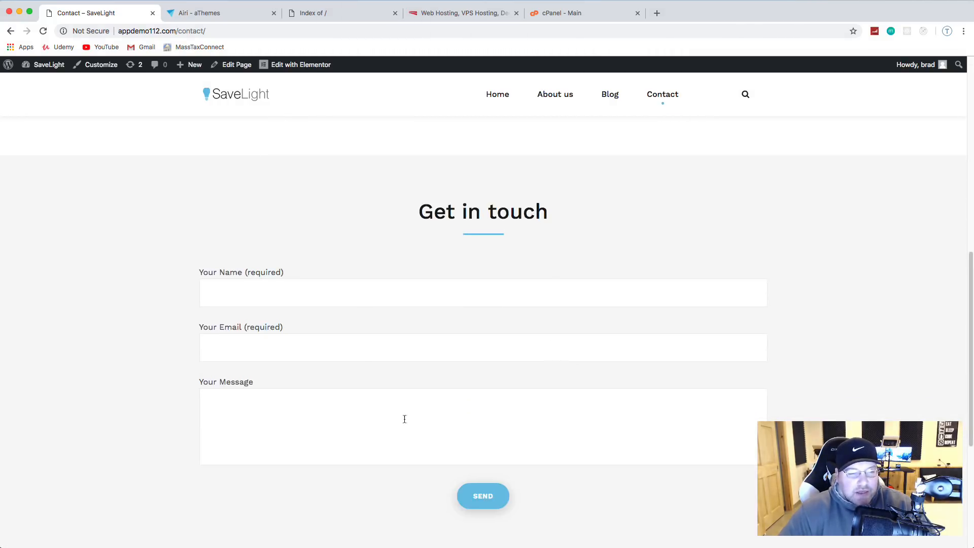
scroll(557, 366, down, 5)
scroll(559, 364, up, 15)
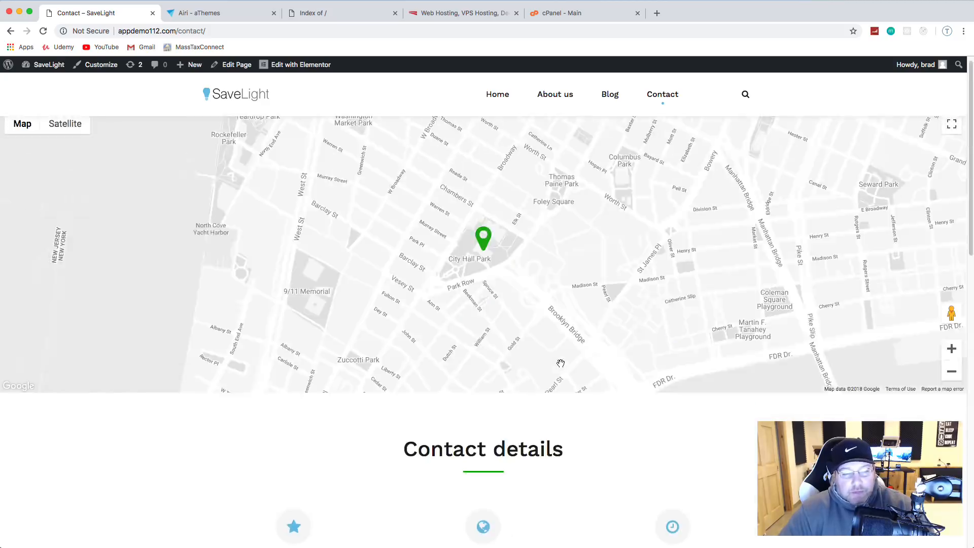
click(499, 102)
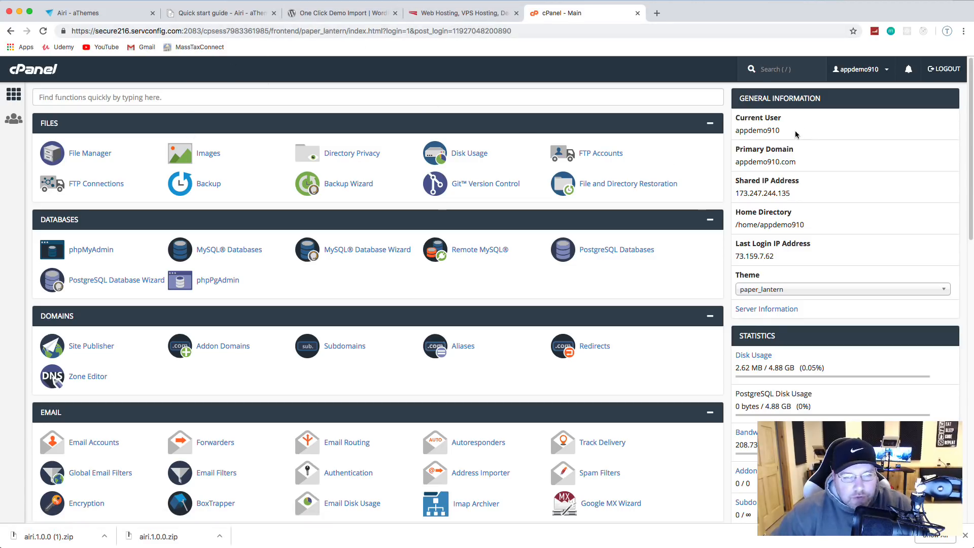
Step: Select the account username, check InMotion, then launch WordPress from cPanel's Top Applications
drag(781, 131, 732, 133)
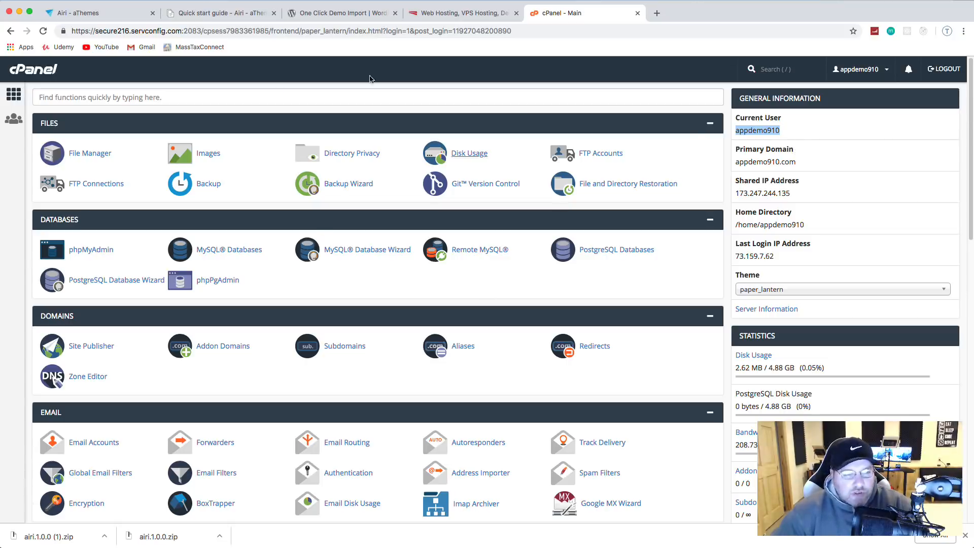
click(452, 19)
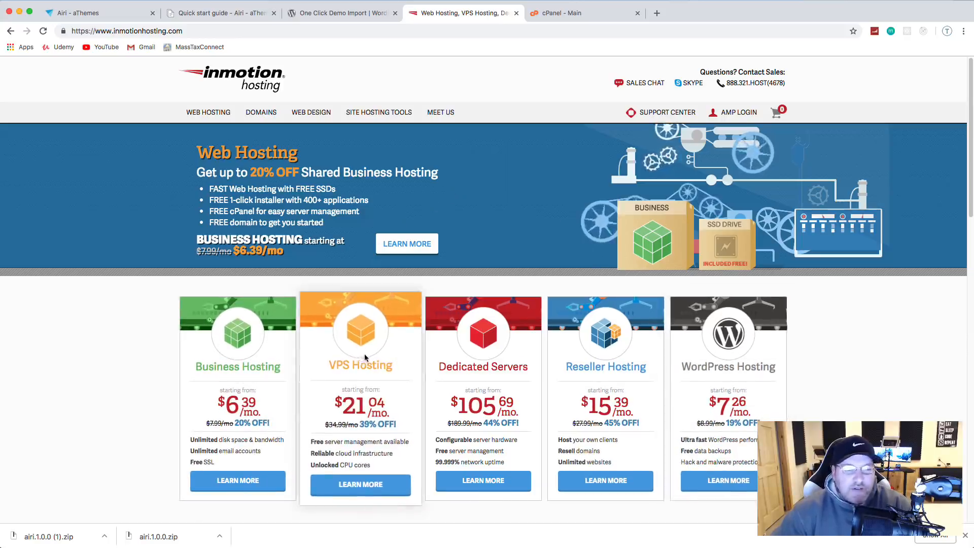
click(578, 13)
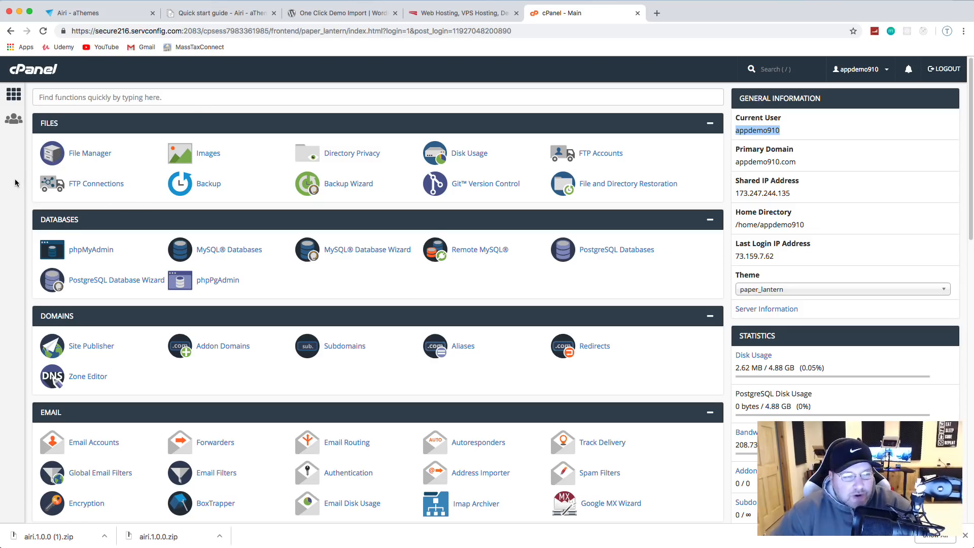
scroll(198, 104, down, 2)
scroll(198, 104, down, 5)
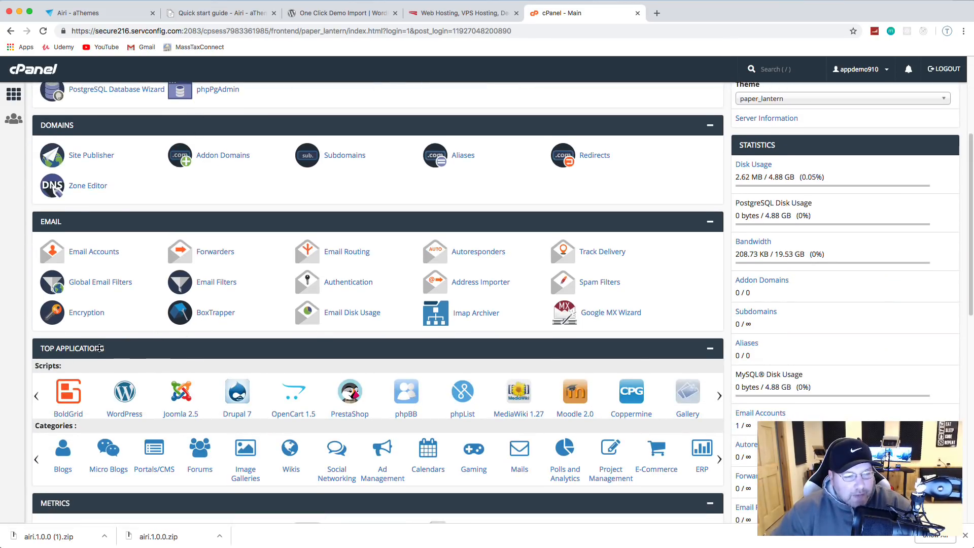
click(124, 396)
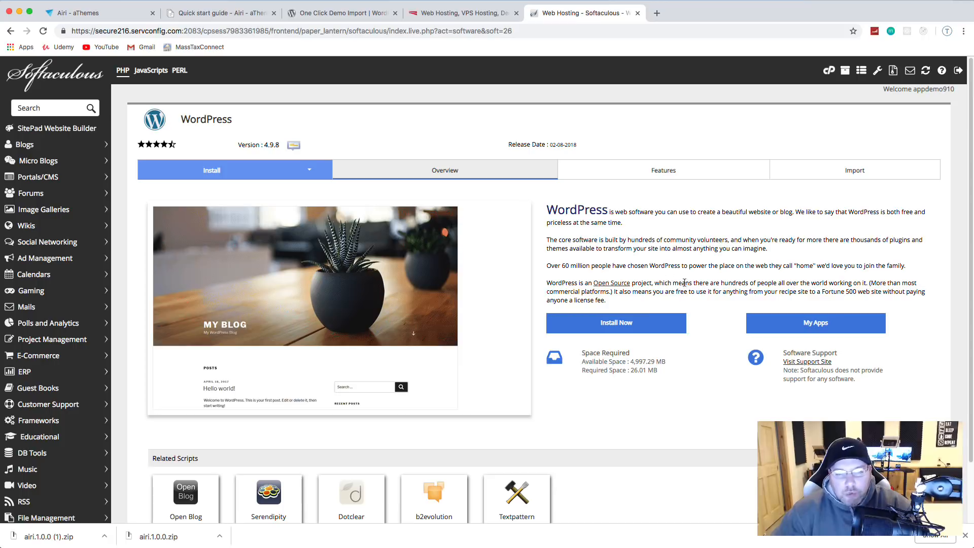
click(628, 329)
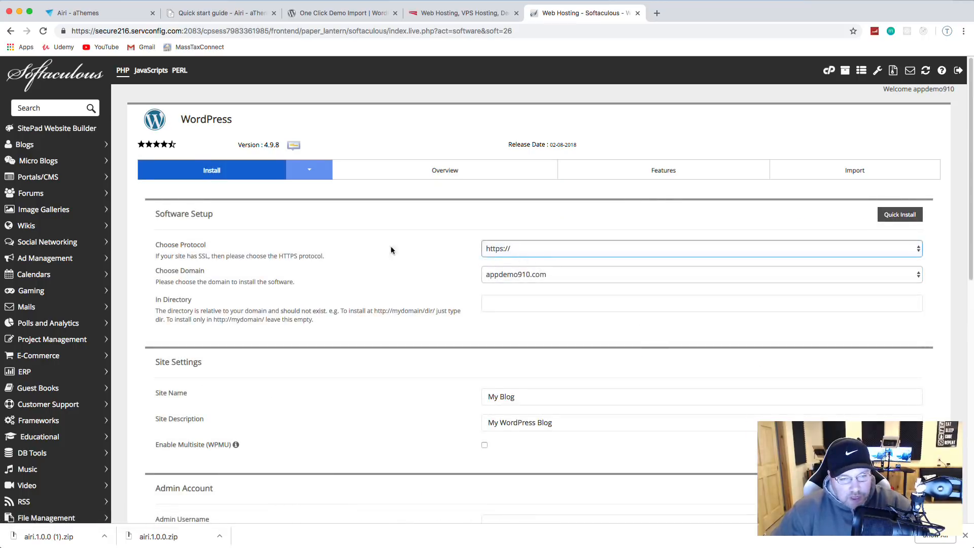
click(521, 249)
click(516, 228)
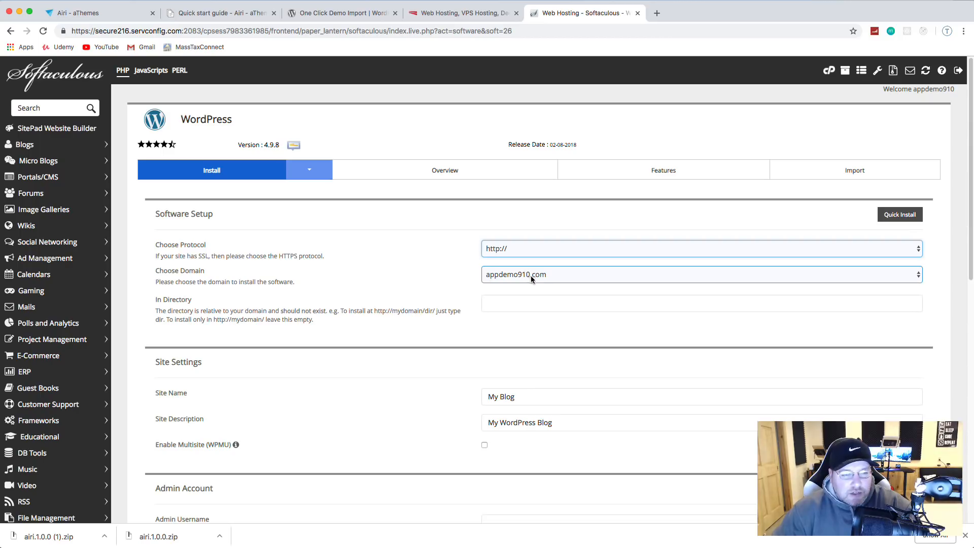
click(513, 305)
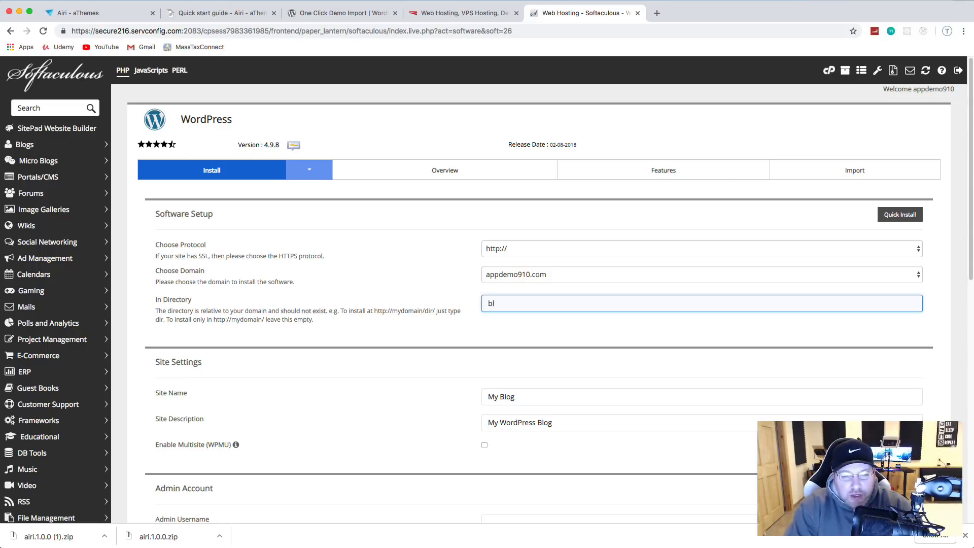
key(BackSpace)
key(BackSpace)
Step: Name the site SaveLight with the tagline 'Invest In Your Future'
scroll(529, 312, down, 1)
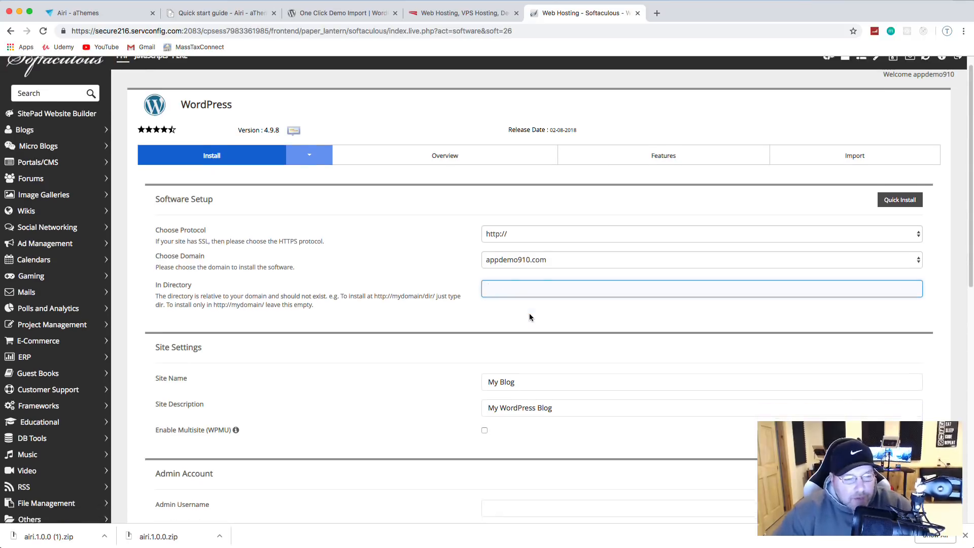
scroll(529, 317, down, 5)
drag(534, 170, 478, 174)
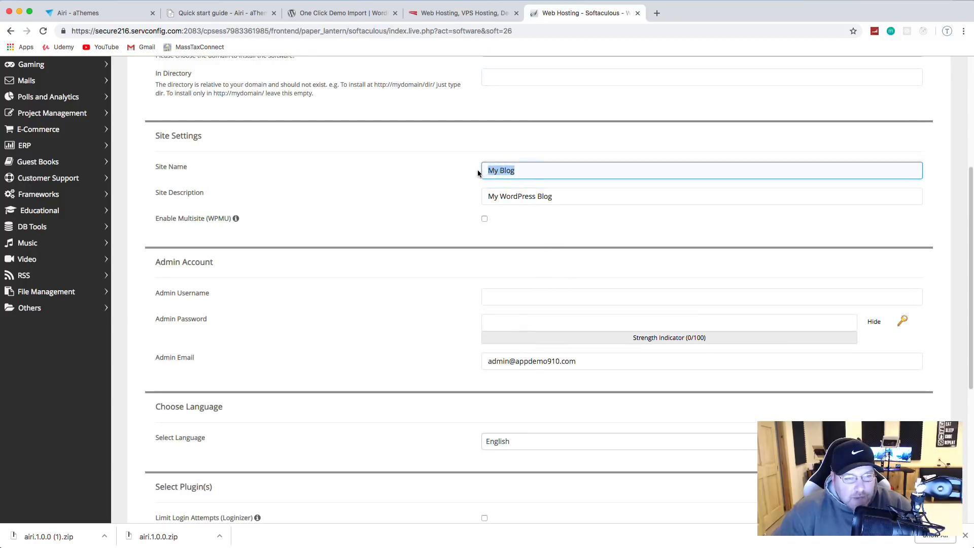
text(SaveLight)
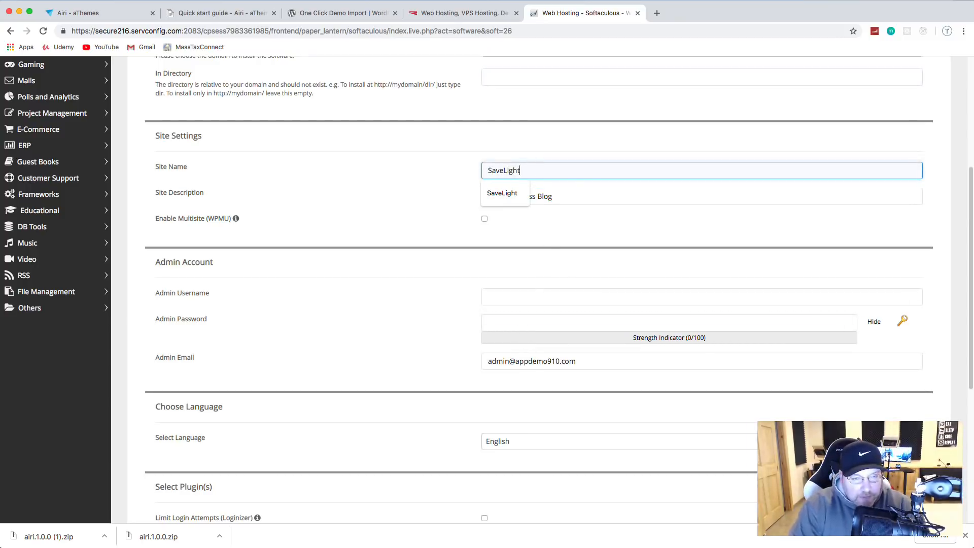
key(Tab)
key(BackSpace)
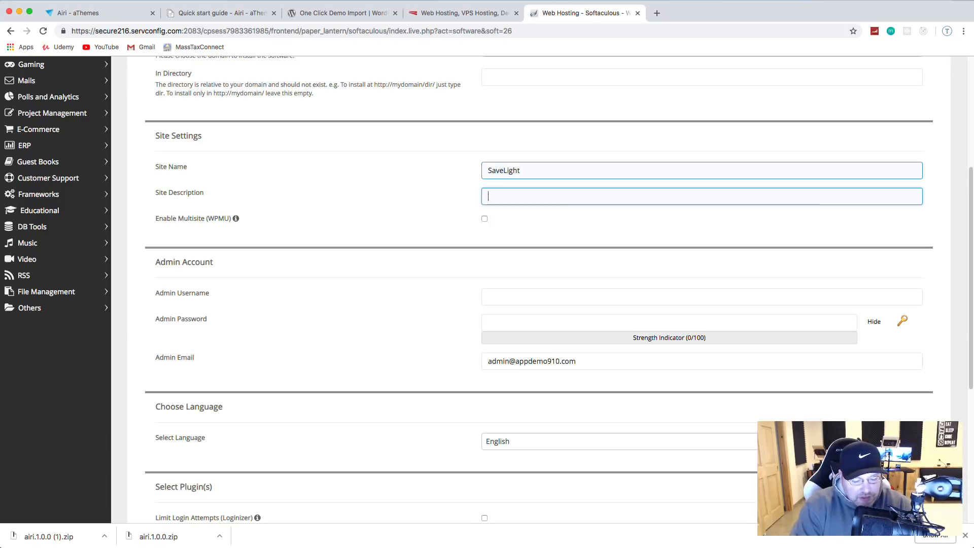
text(Invest)
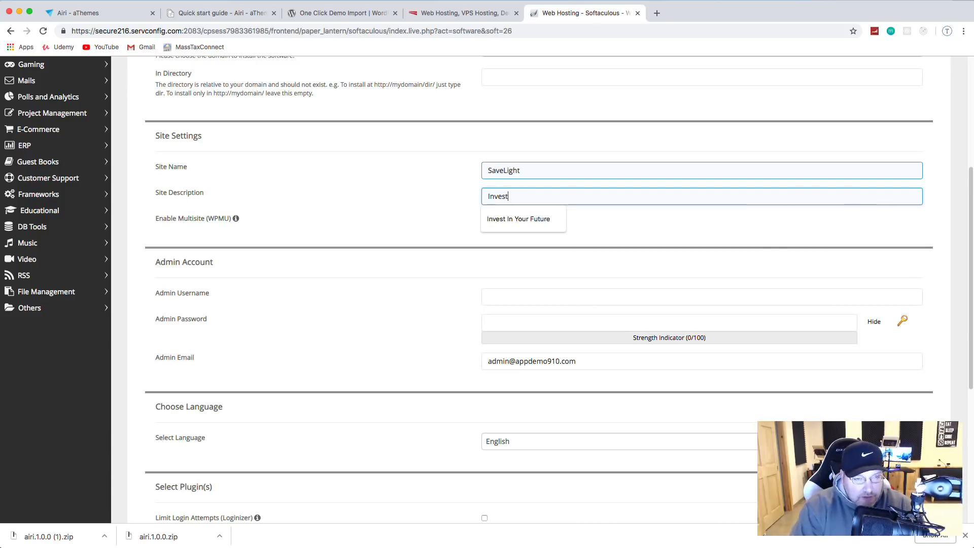
key(Down)
key(Return)
Step: Enter the admin username and the admin password
scroll(477, 280, down, 1)
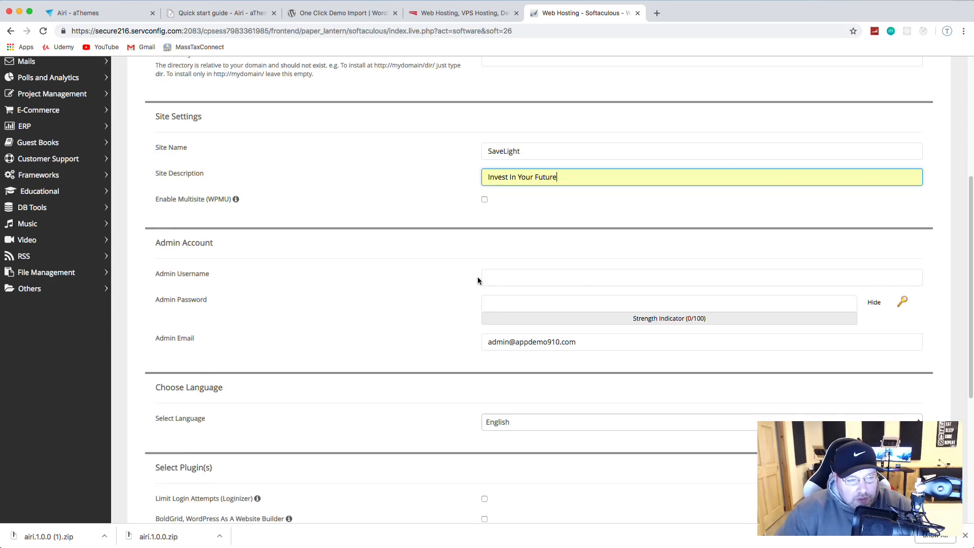
scroll(477, 280, down, 1)
click(513, 263)
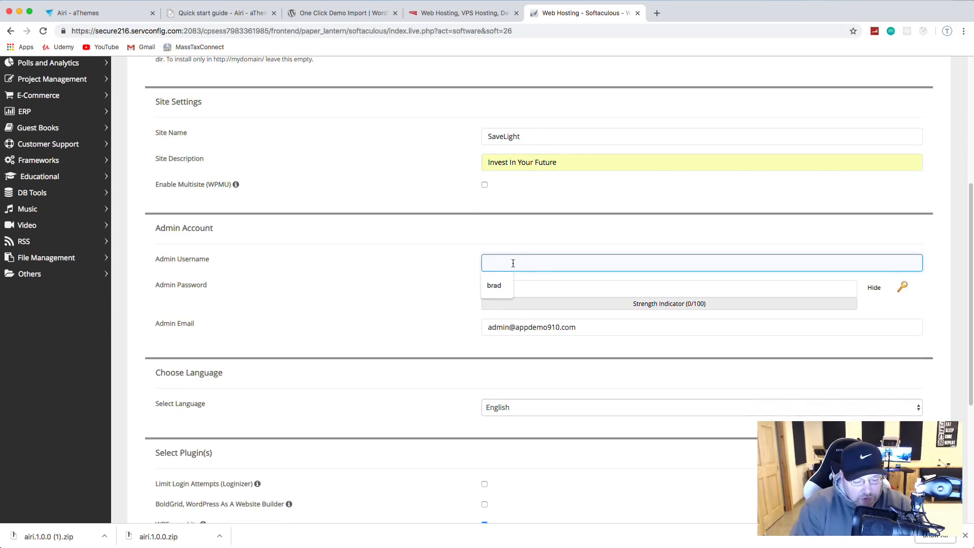
text(brad)
key(Tab)
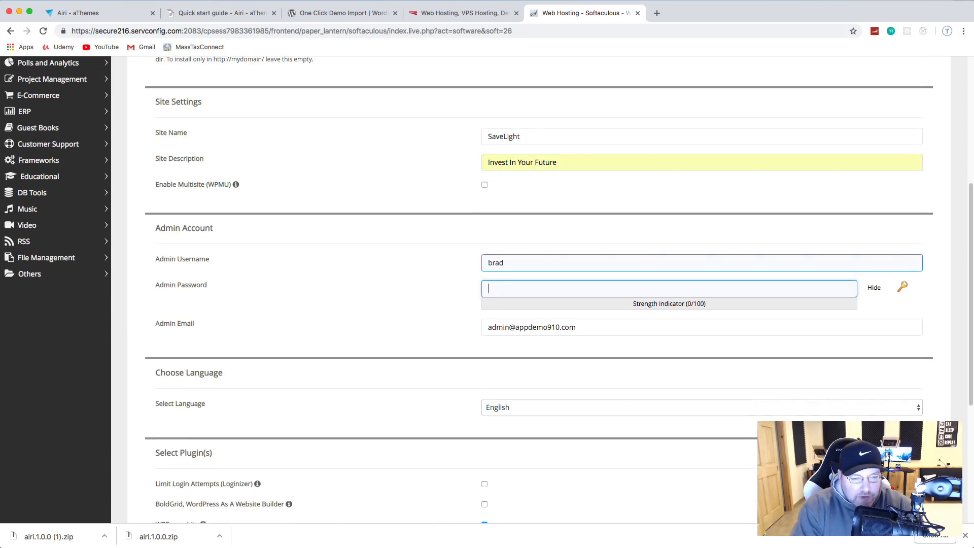
text(abc123!)
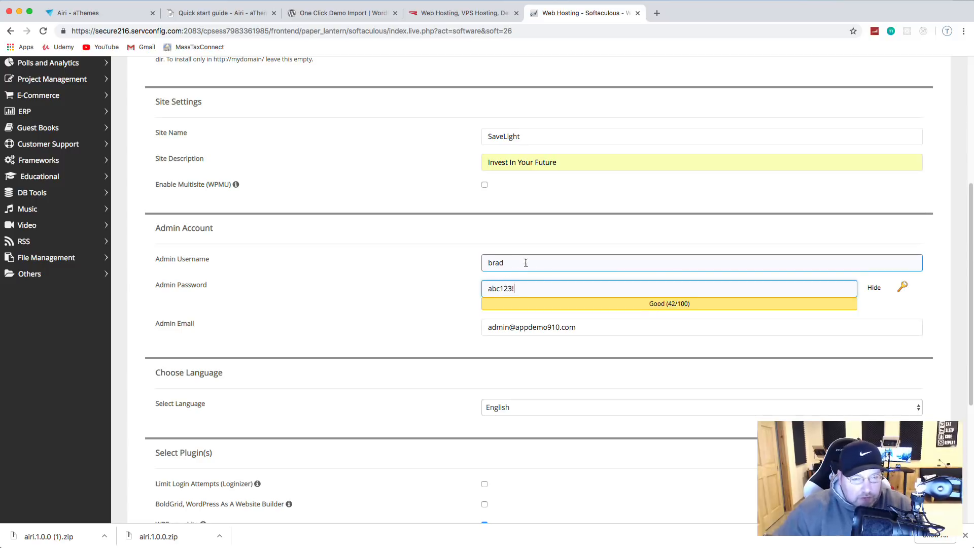
Step: Uncheck the Jetpack and WPForms-Lite plugins and expand Advanced Options
scroll(526, 262, down, 2)
drag(627, 294, 449, 286)
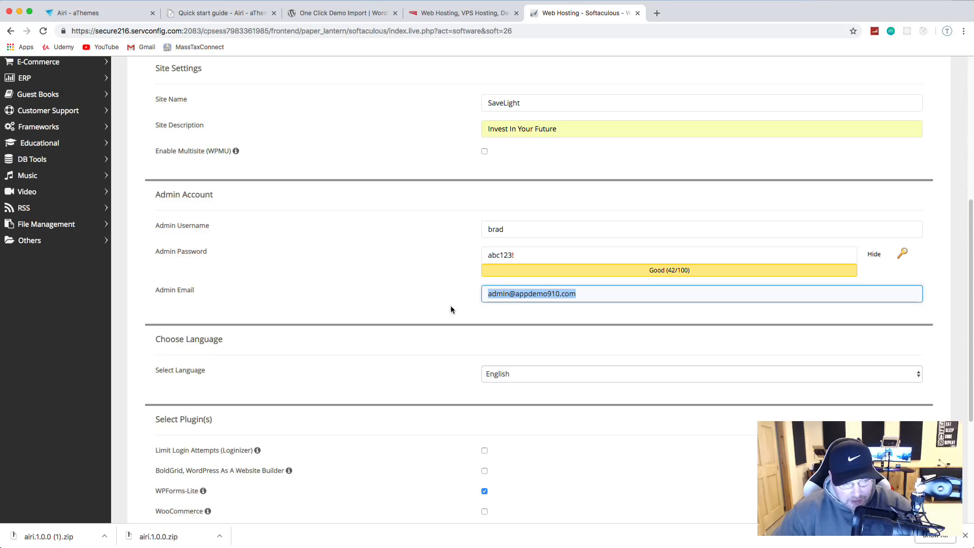
scroll(451, 309, down, 5)
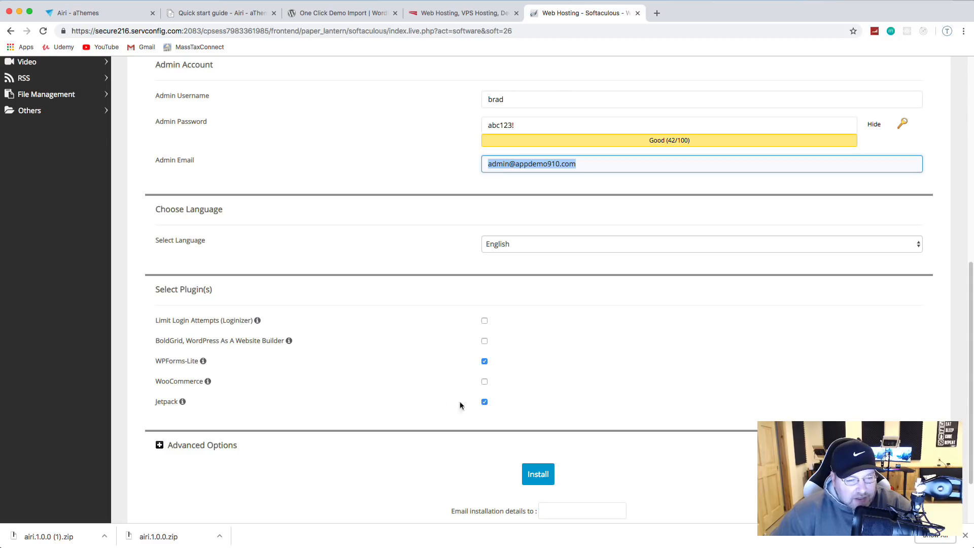
click(485, 402)
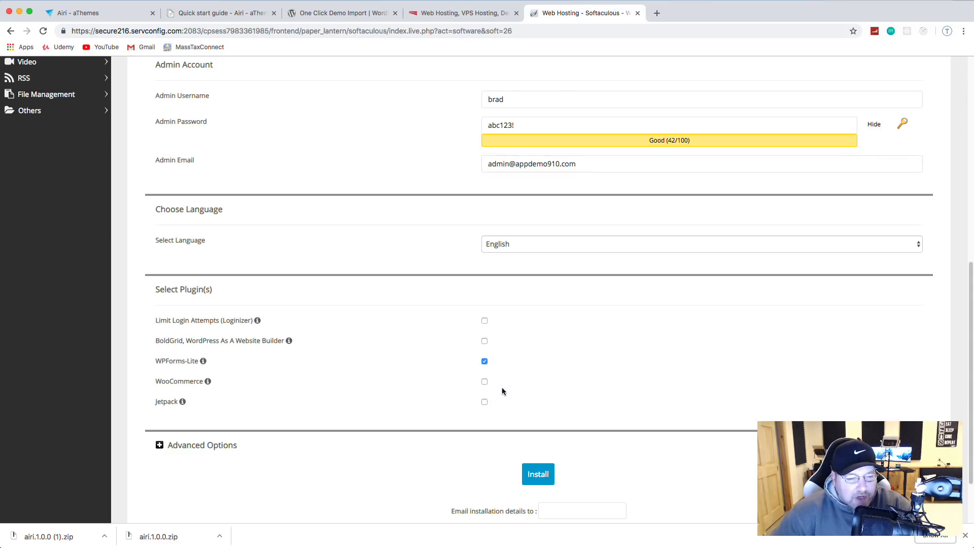
click(484, 361)
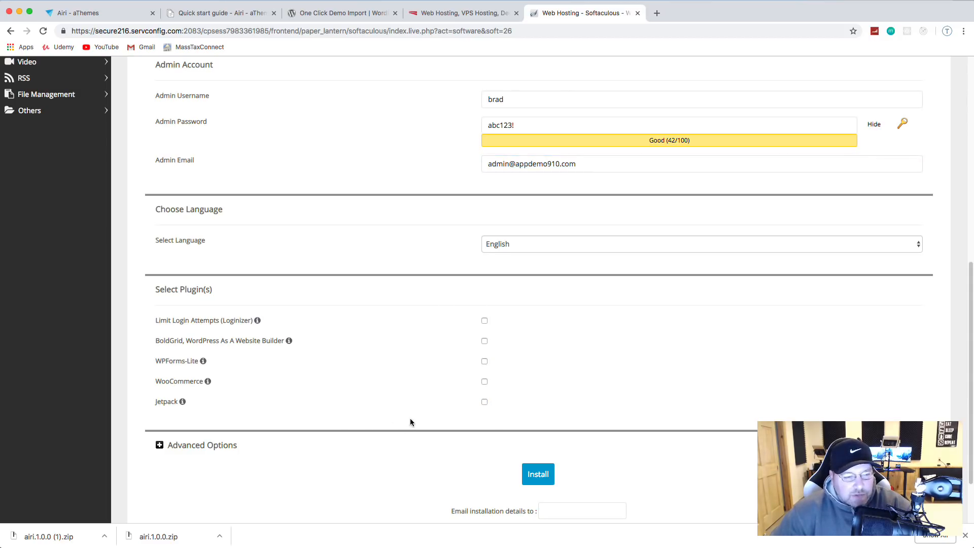
scroll(367, 364, down, 3)
click(174, 371)
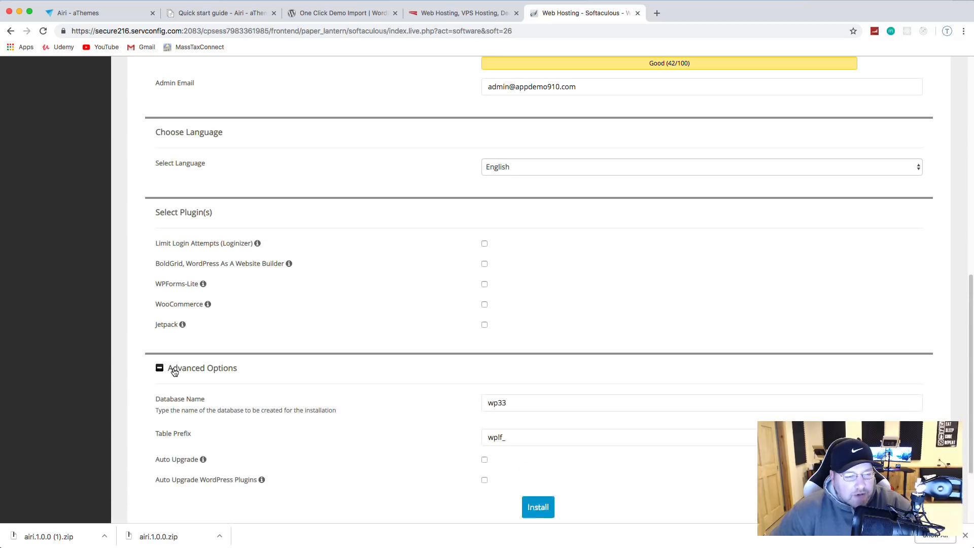
scroll(287, 402, down, 1)
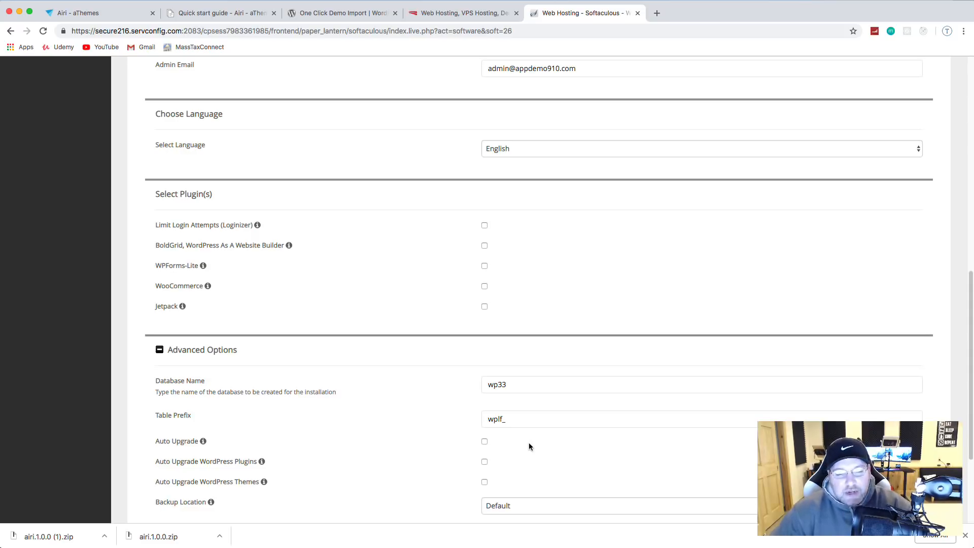
scroll(536, 410, down, 3)
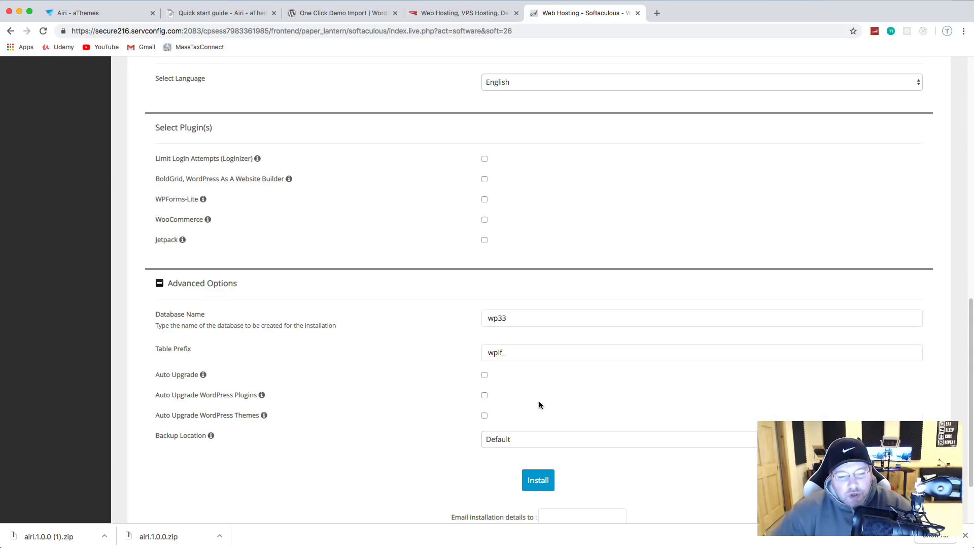
Step: Install WordPress and view the new SaveLight homepage in a separate tab
click(537, 481)
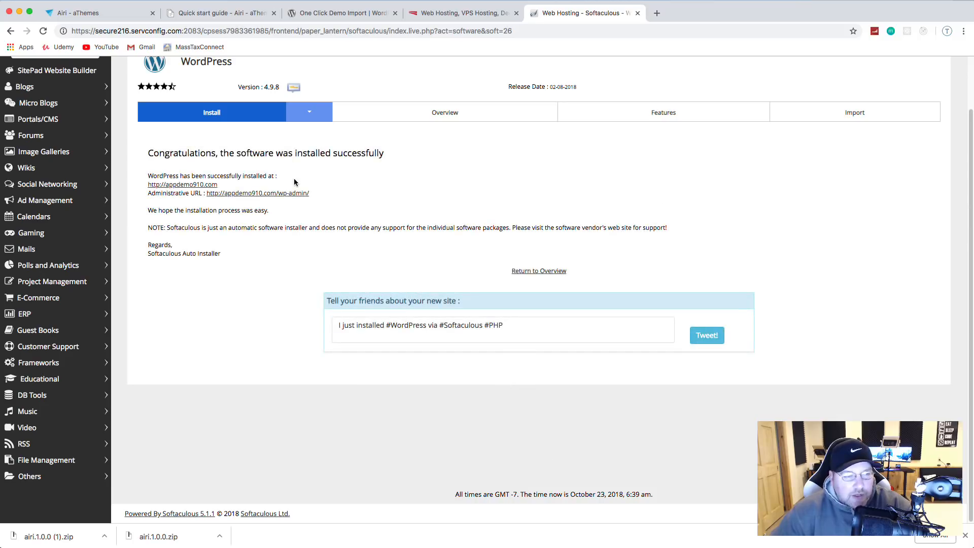
right_click(167, 186)
click(208, 191)
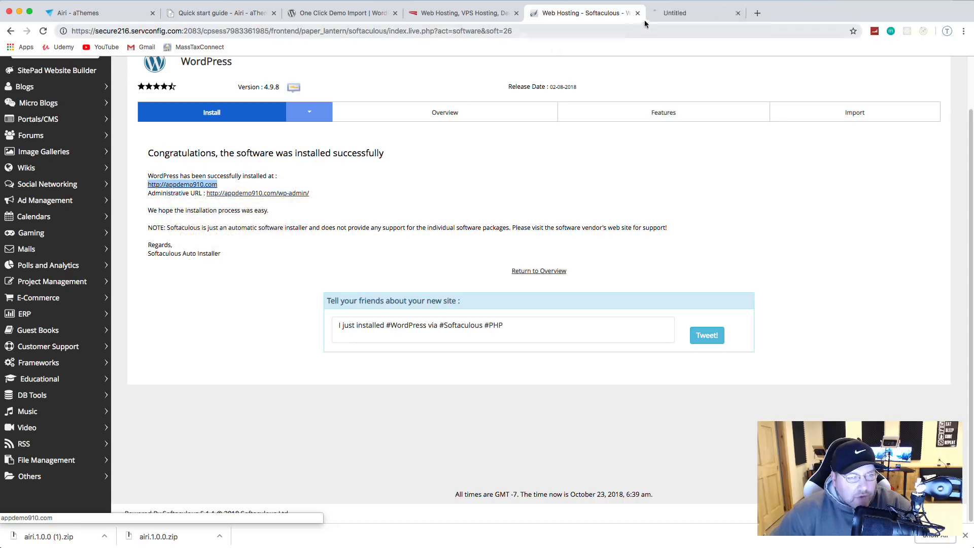
click(678, 12)
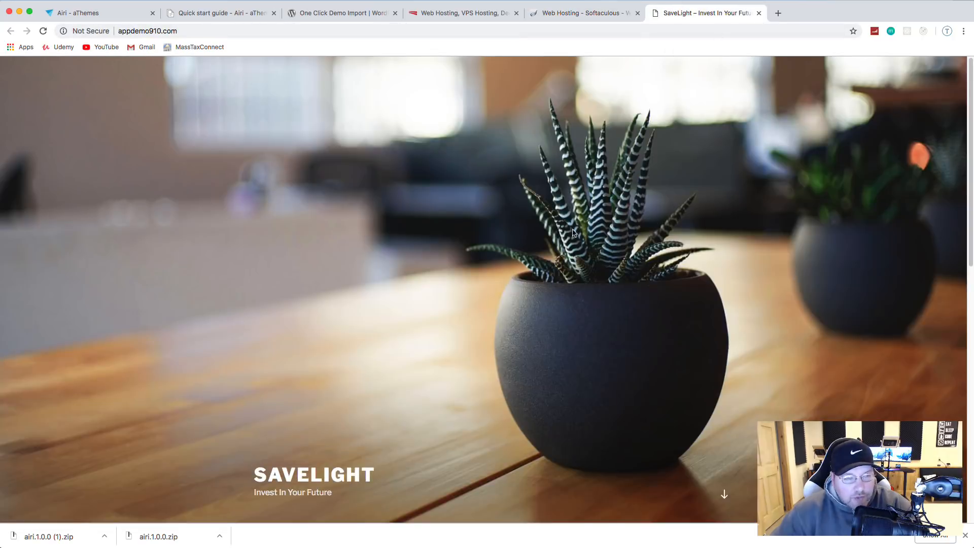
scroll(297, 183, down, 10)
scroll(303, 183, down, 3)
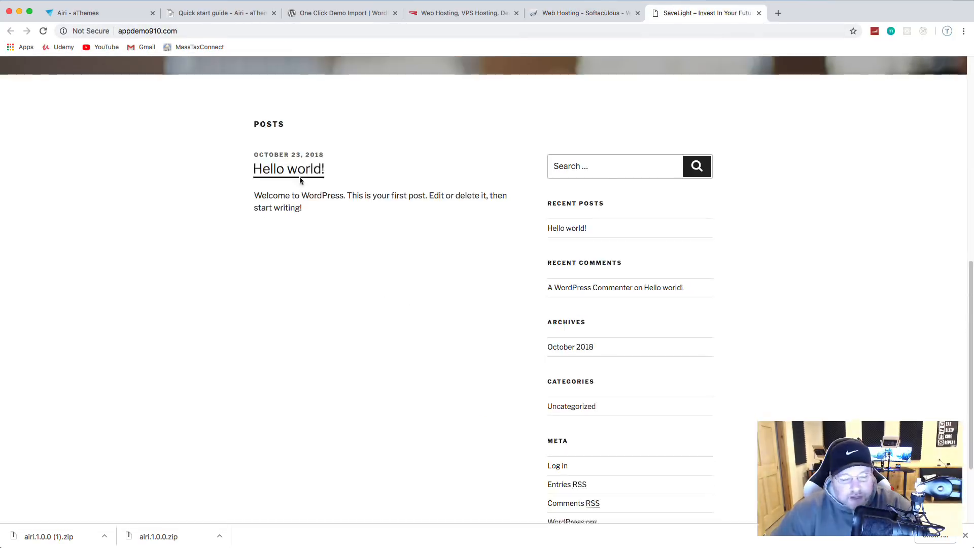
scroll(384, 228, up, 15)
scroll(384, 228, up, 2)
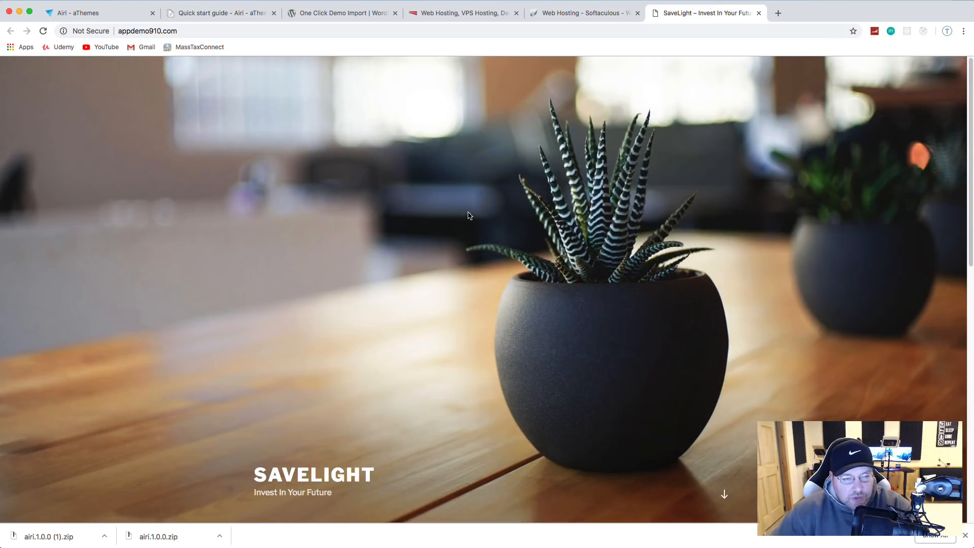
Step: Return to the install-success page and open the WordPress admin in a new tab
click(129, 31)
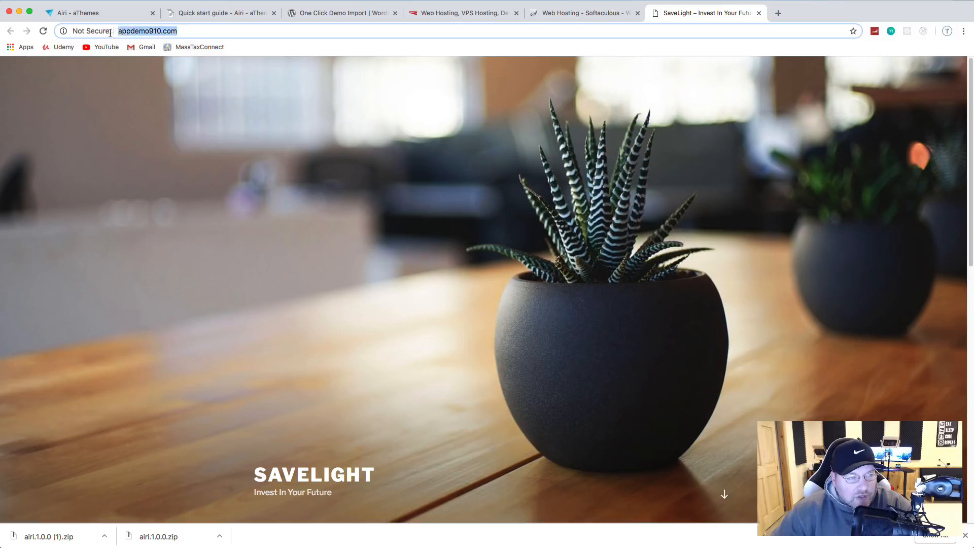
click(563, 14)
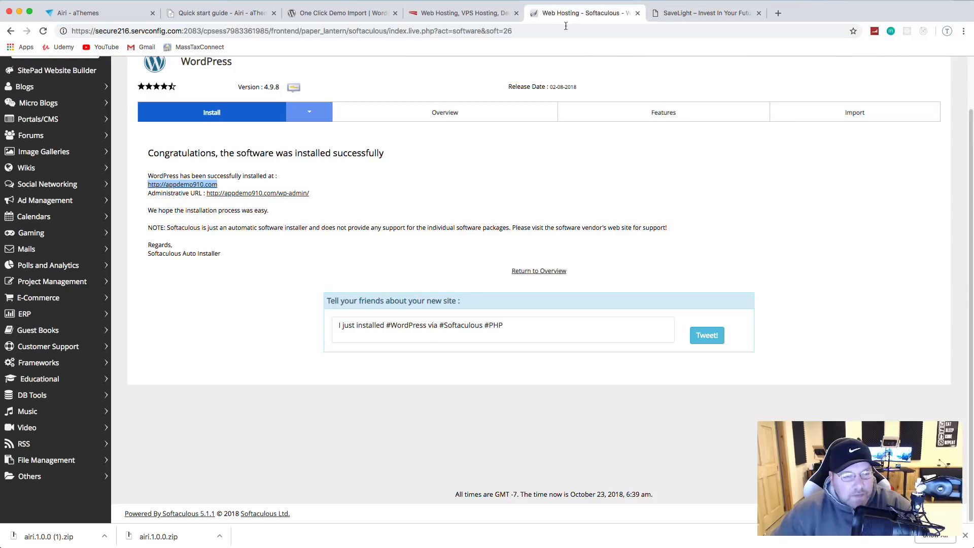
click(290, 193)
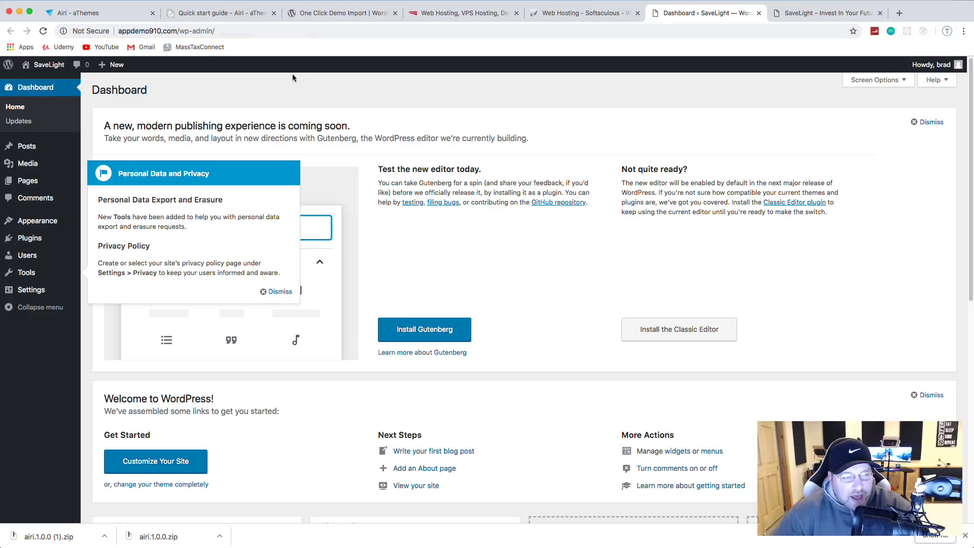
Step: Dismiss the Personal Data and Privacy notice, visit Posts and back, then switch to Airi - aThemes
click(276, 292)
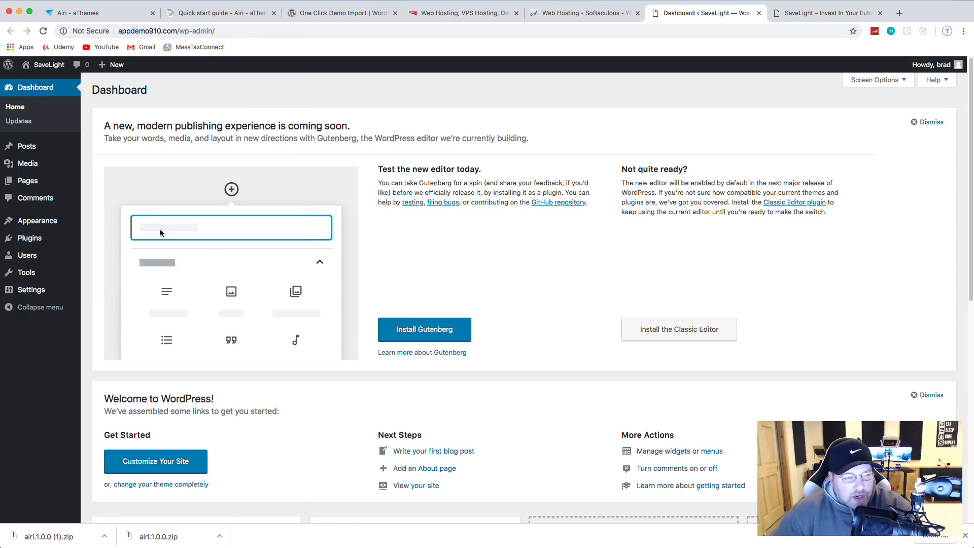
click(37, 149)
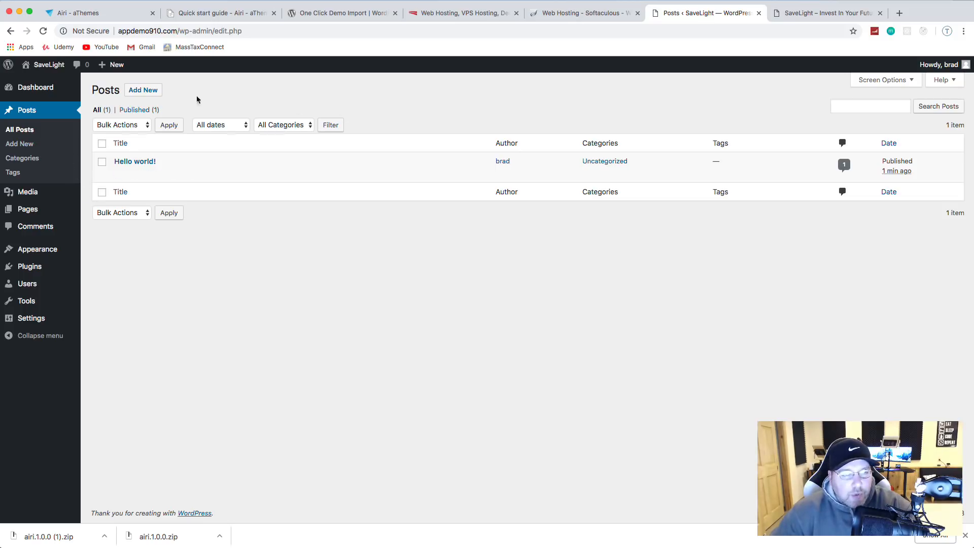
click(11, 31)
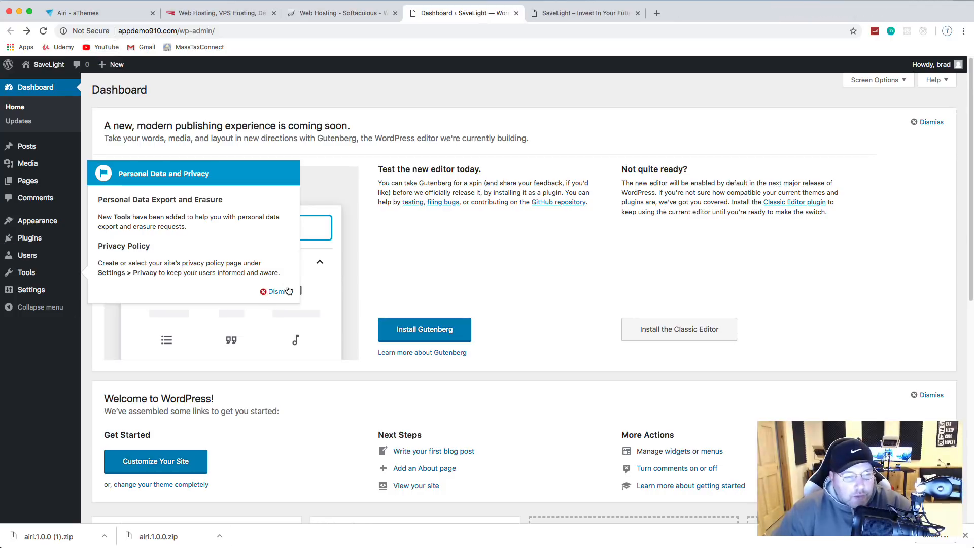
click(288, 290)
click(138, 14)
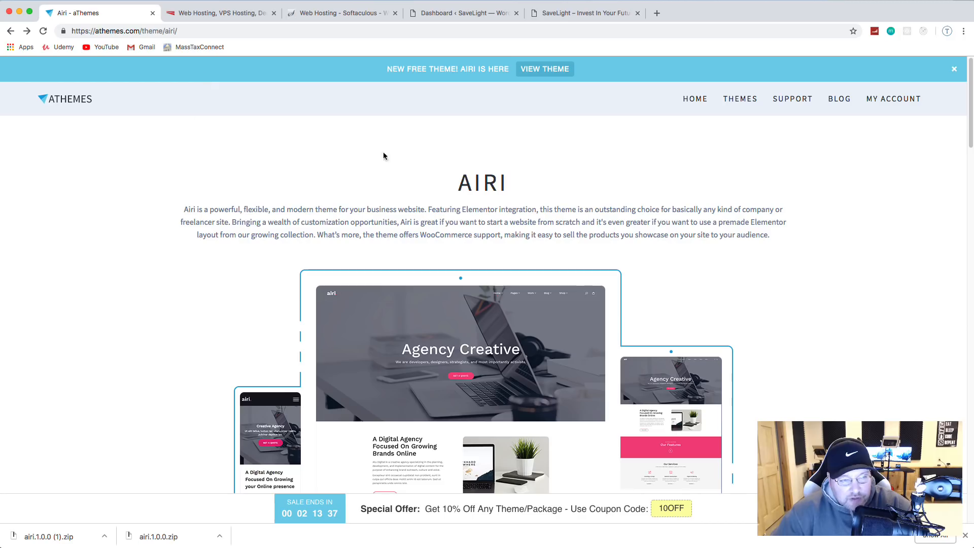
scroll(426, 158, down, 3)
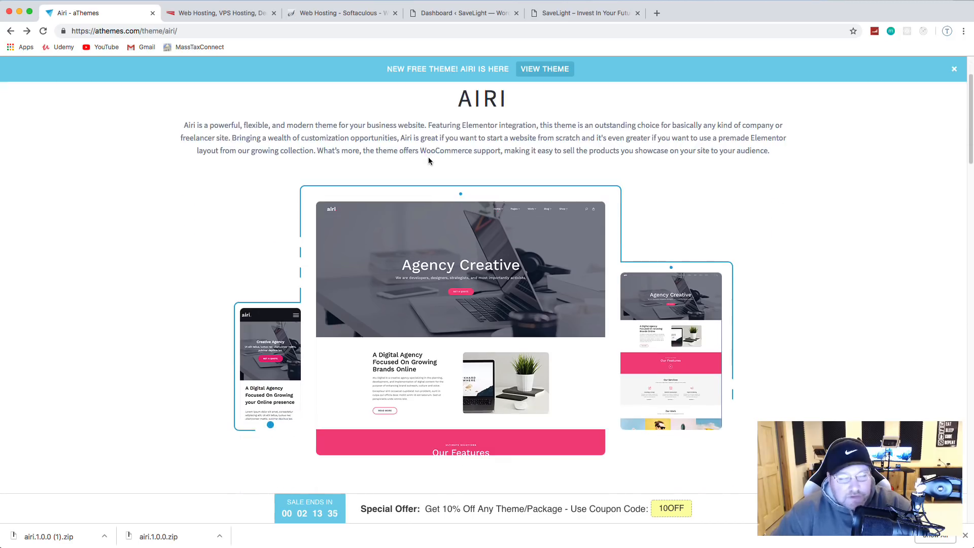
scroll(429, 160, up, 3)
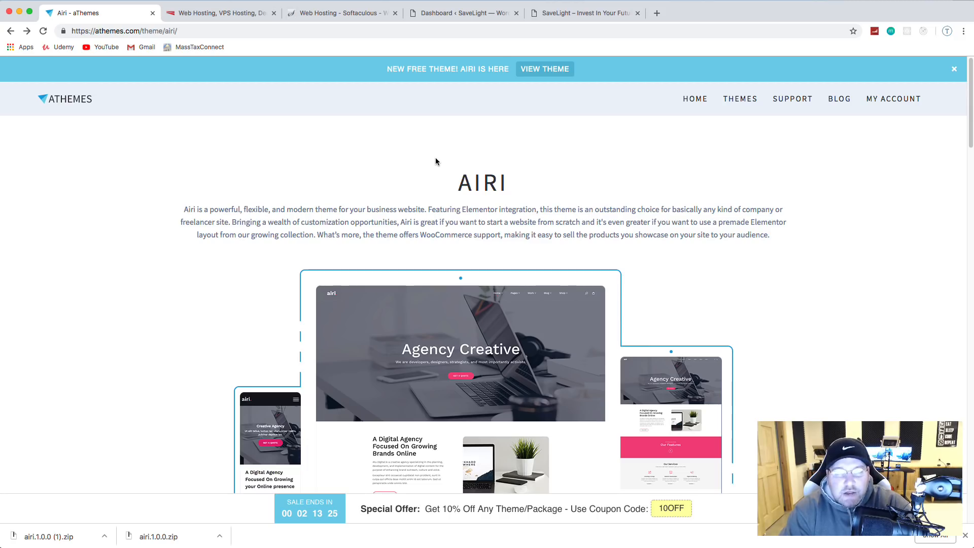
scroll(435, 161, down, 7)
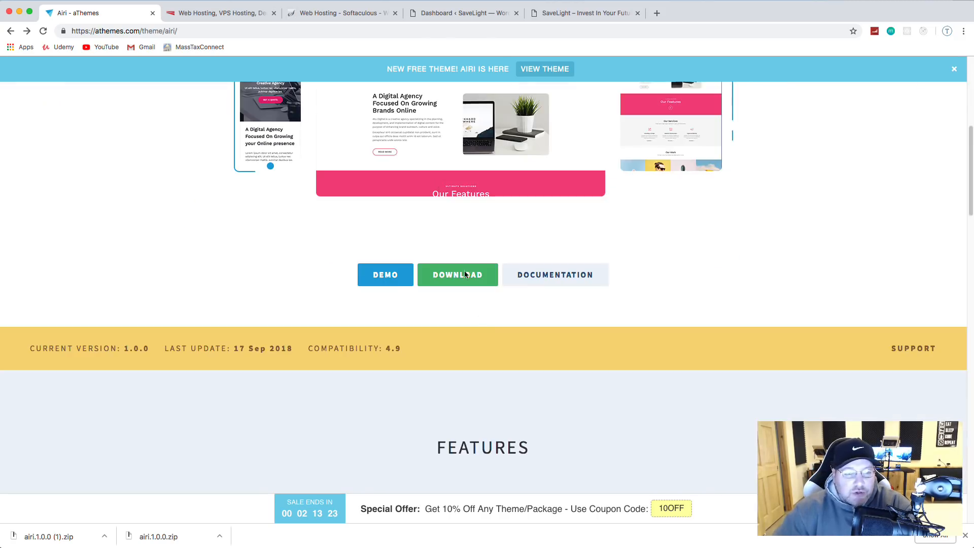
click(385, 276)
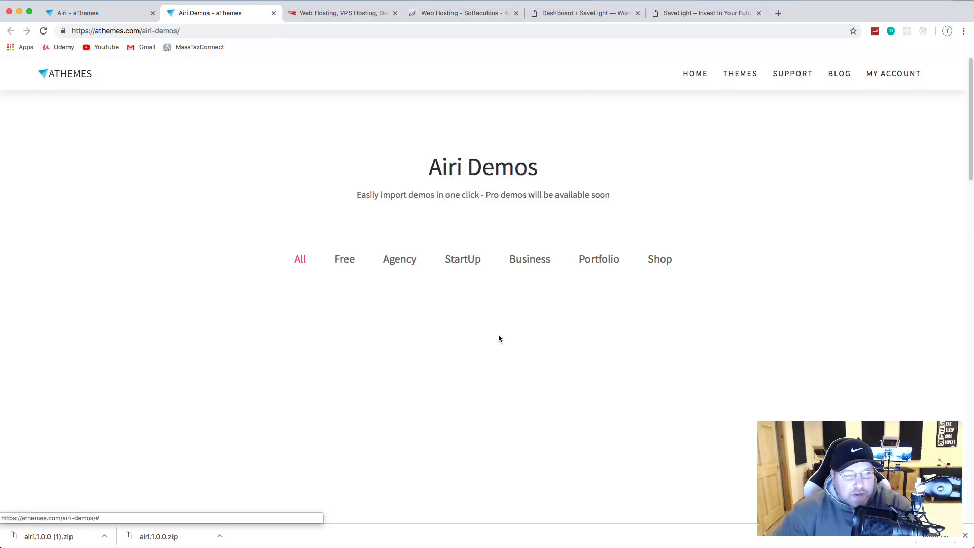
scroll(507, 332, down, 2)
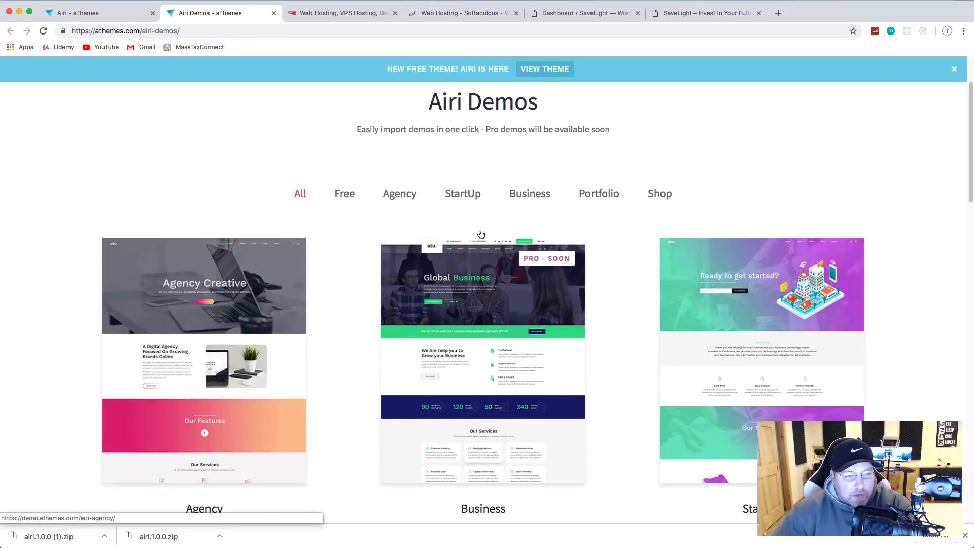
scroll(614, 305, down, 3)
scroll(616, 305, down, 12)
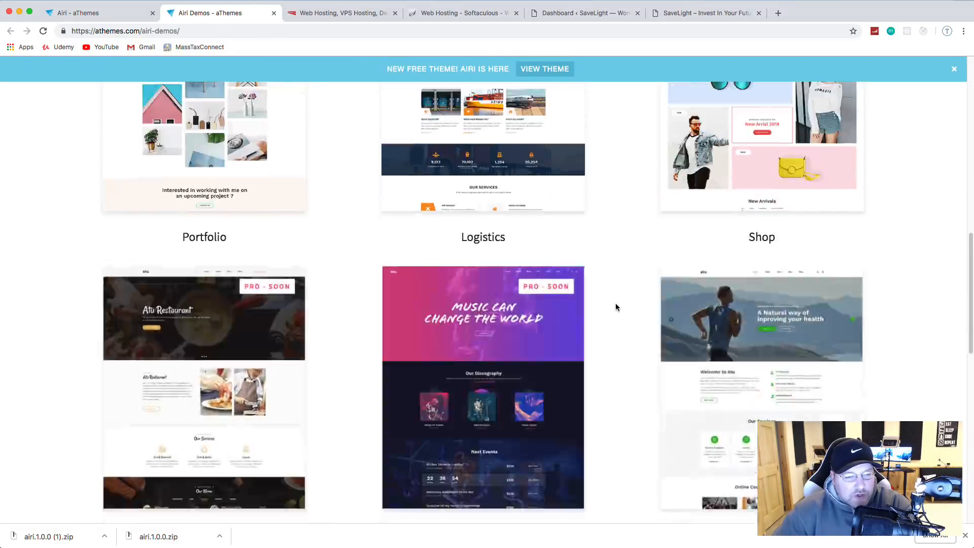
scroll(616, 304, up, 12)
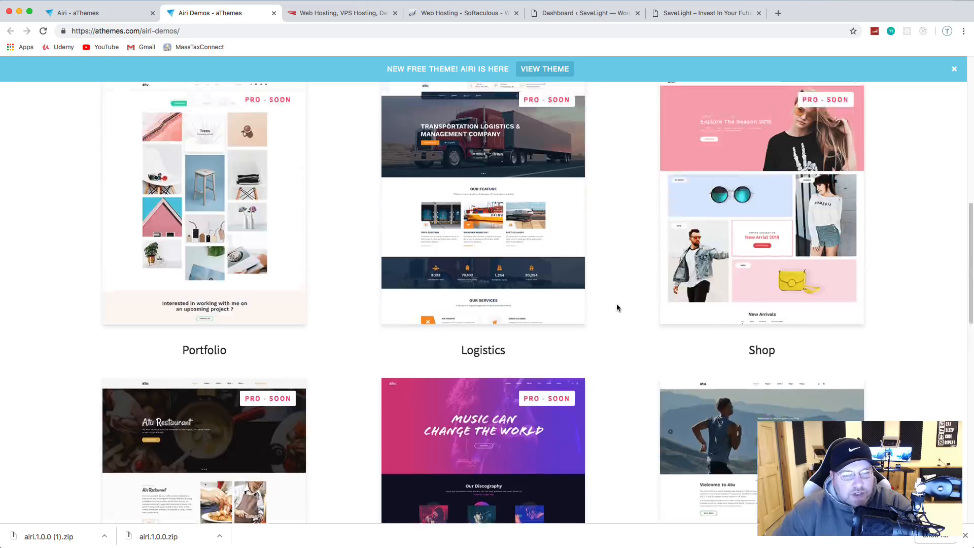
scroll(616, 308, down, 12)
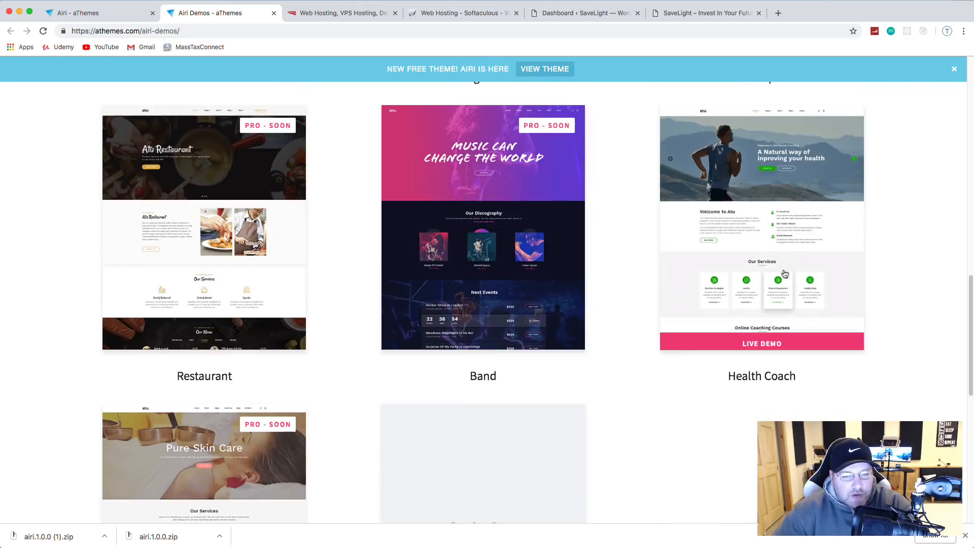
click(756, 219)
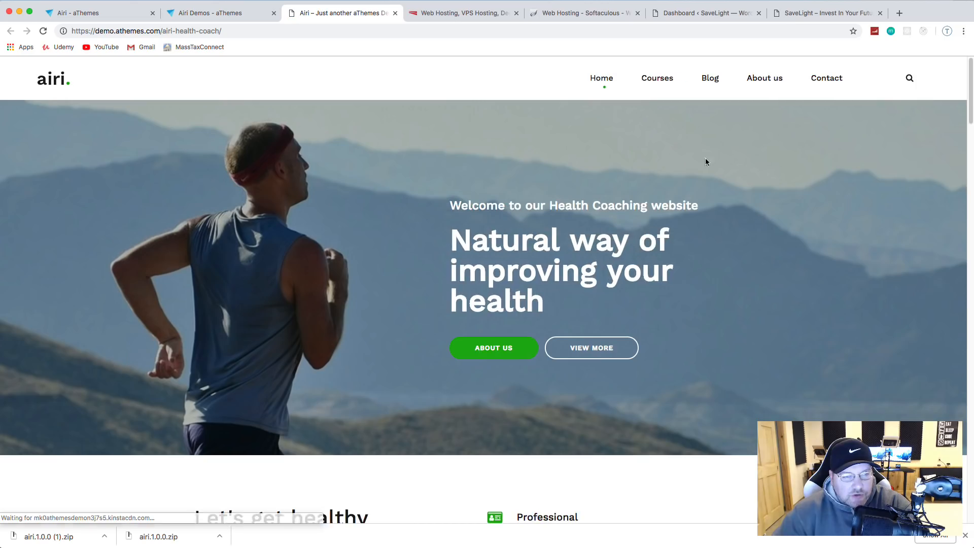
scroll(521, 297, down, 10)
scroll(520, 297, down, 15)
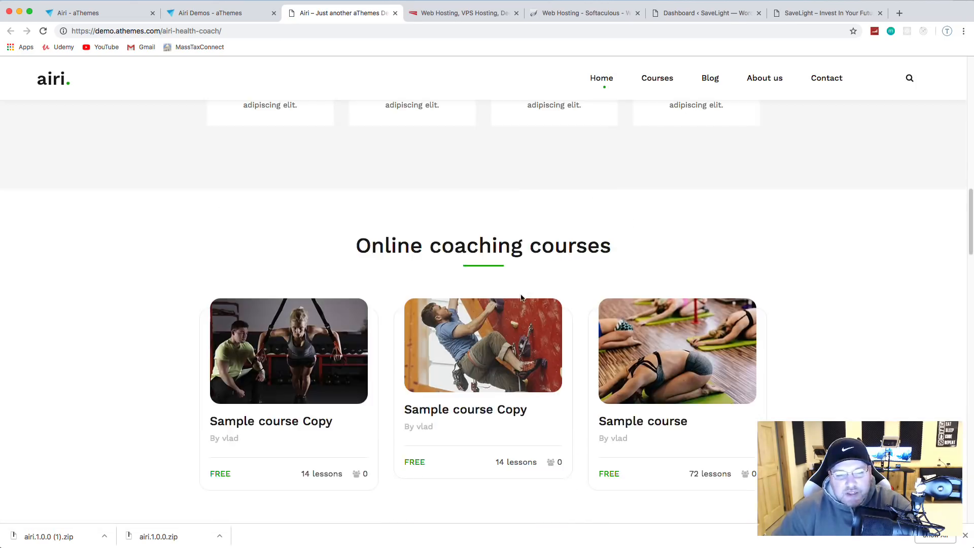
scroll(543, 302, down, 5)
scroll(544, 302, up, 12)
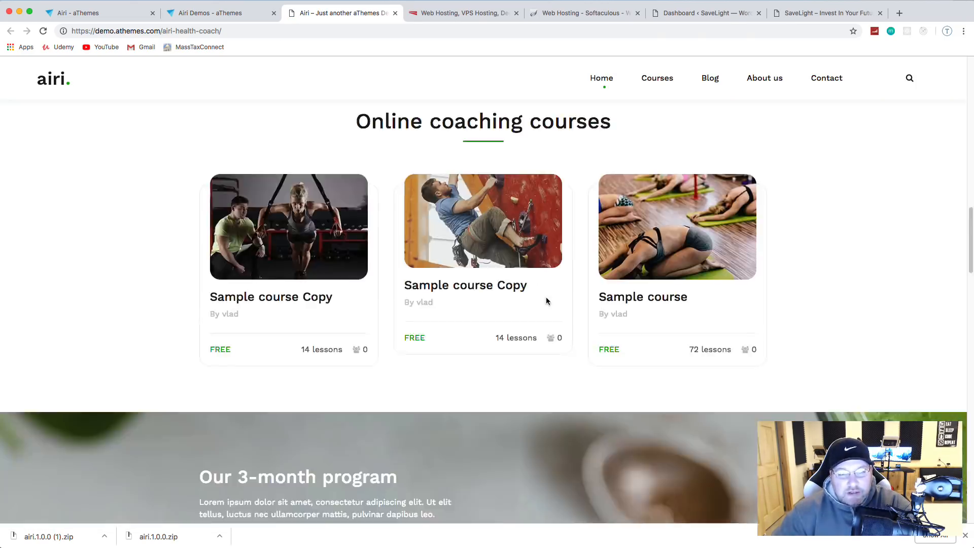
click(395, 15)
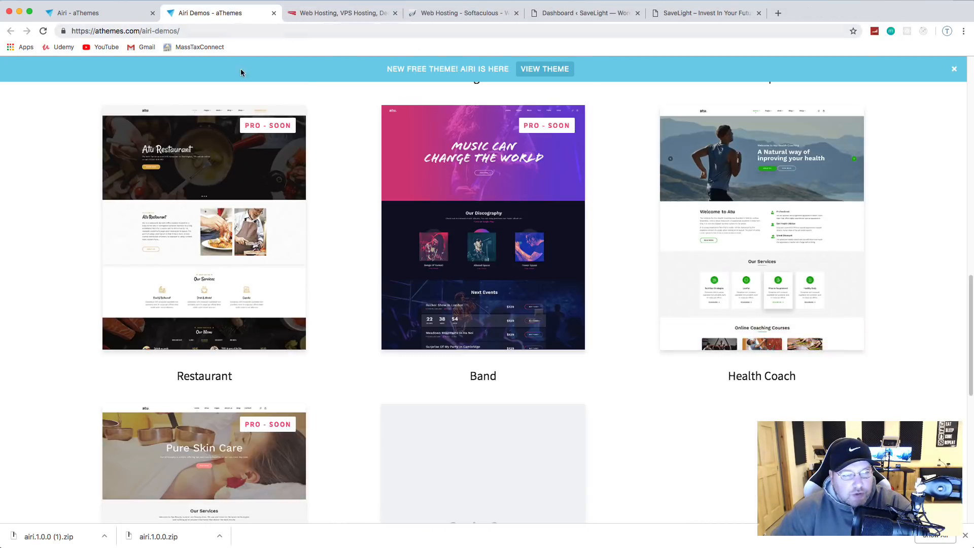
scroll(249, 76, up, 10)
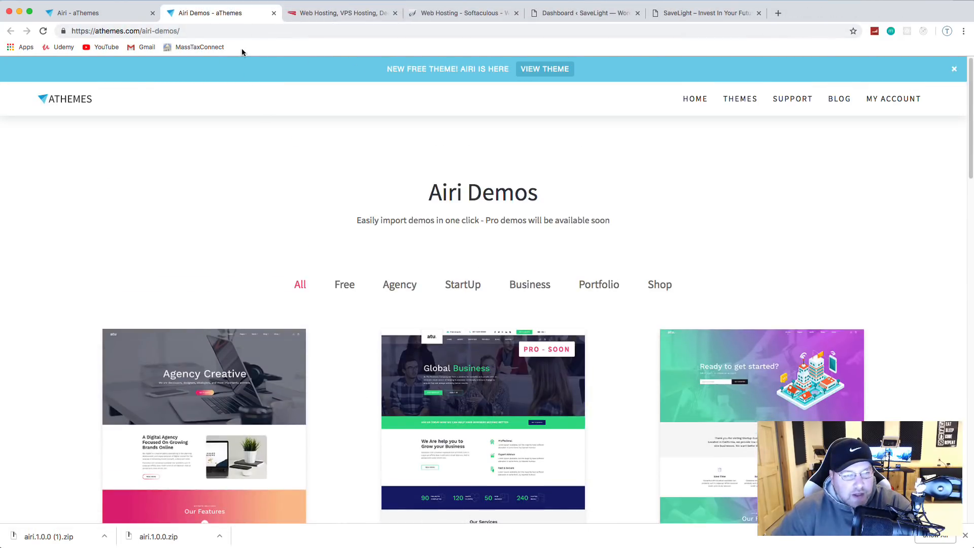
click(84, 15)
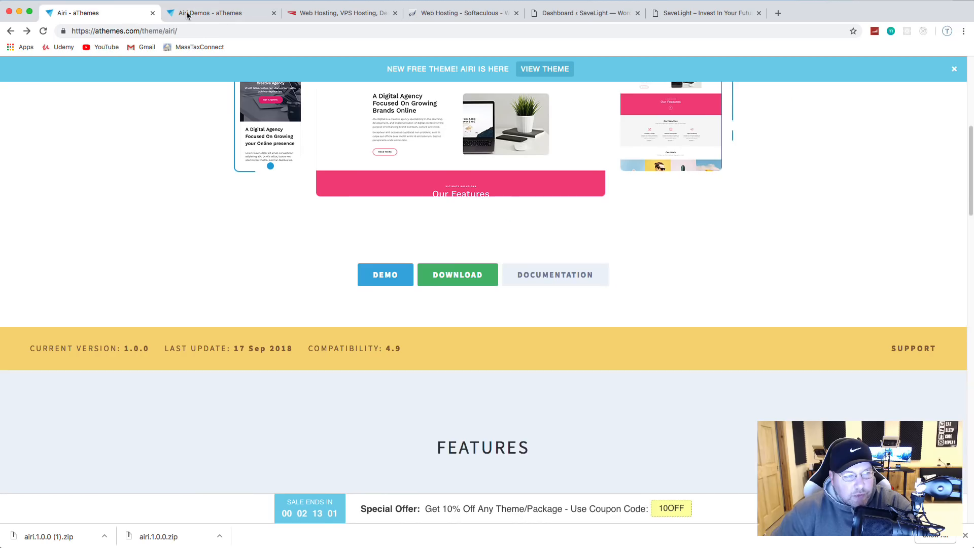
click(274, 14)
Step: Download the Airi zip via 'No thanks, I just want to download the files', then return to the Dashboard
click(435, 279)
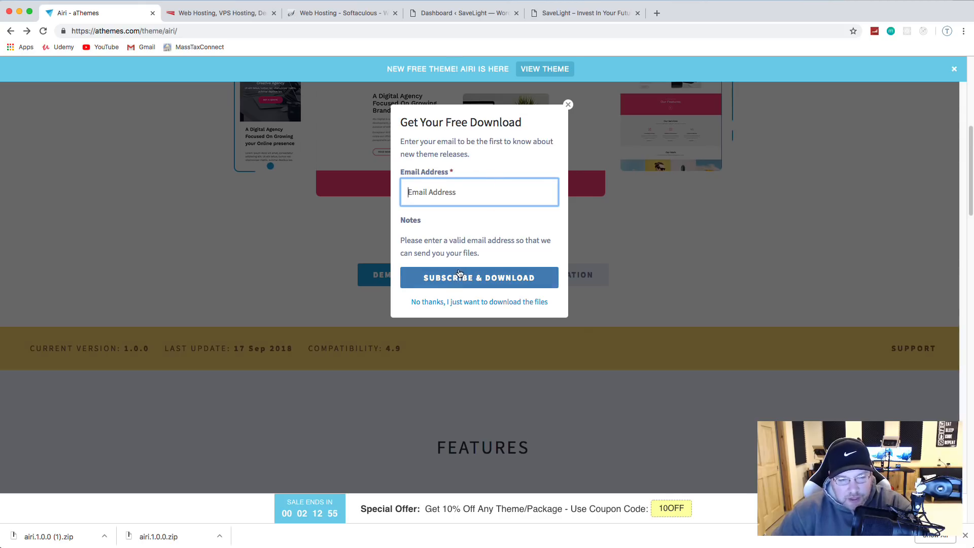
click(430, 303)
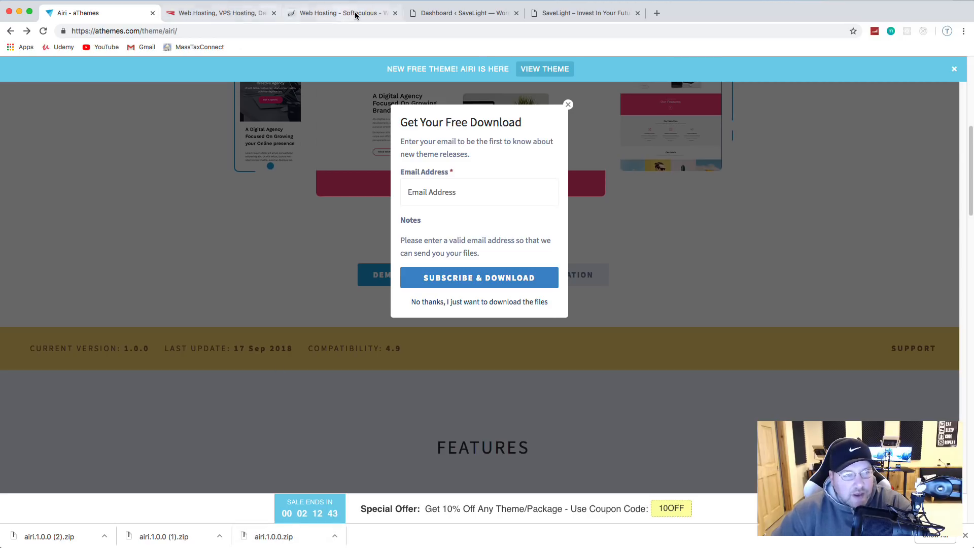
click(571, 14)
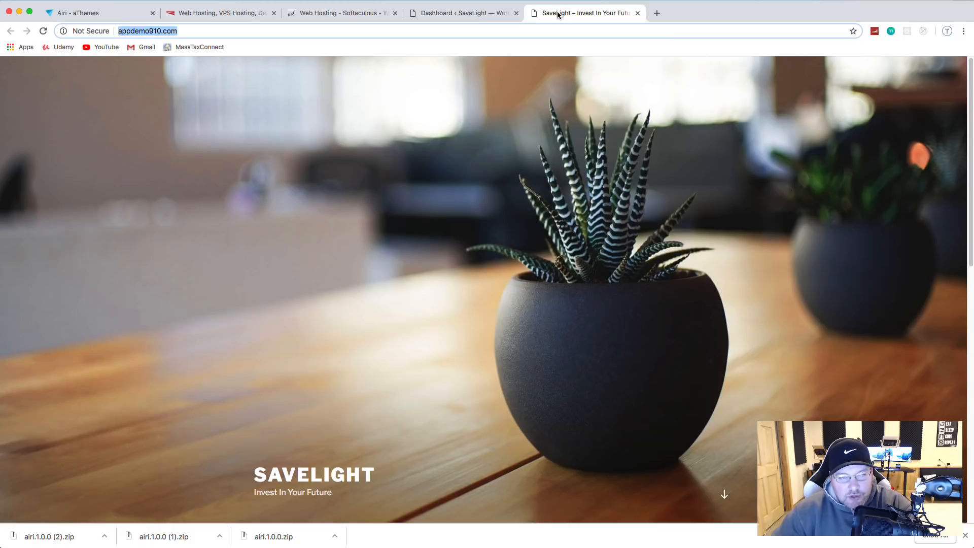
click(469, 15)
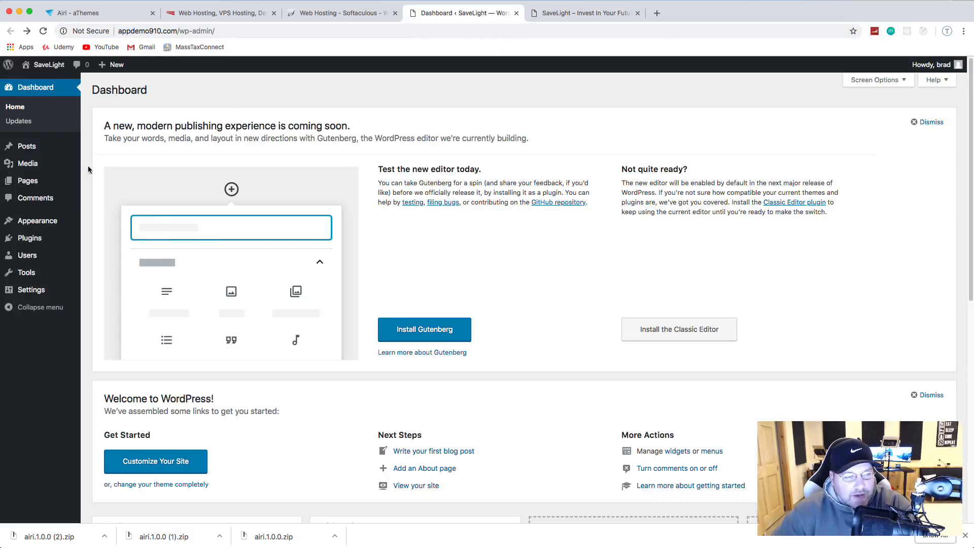
Step: Go to Appearance > Themes > Add New and bring up the Upload Theme form
mouse_move(37, 223)
click(104, 225)
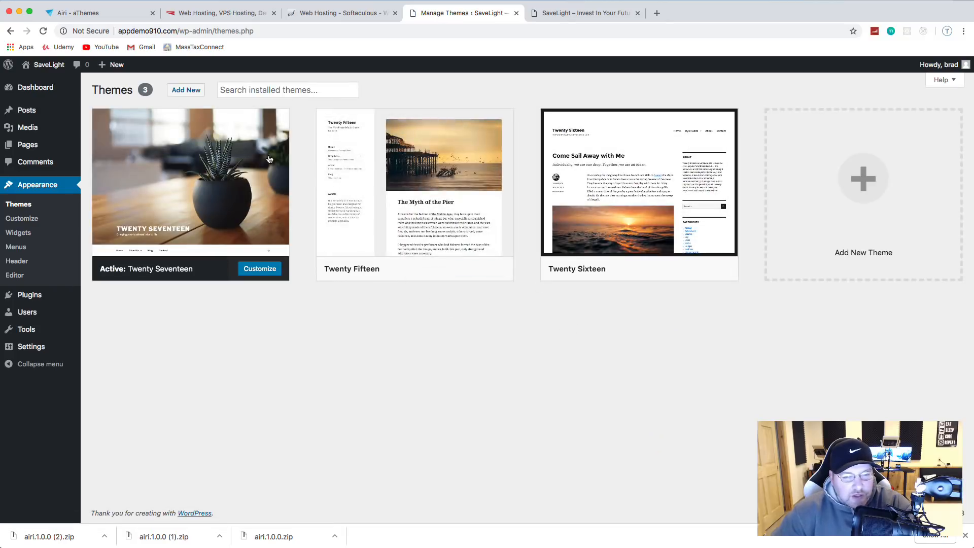
click(186, 90)
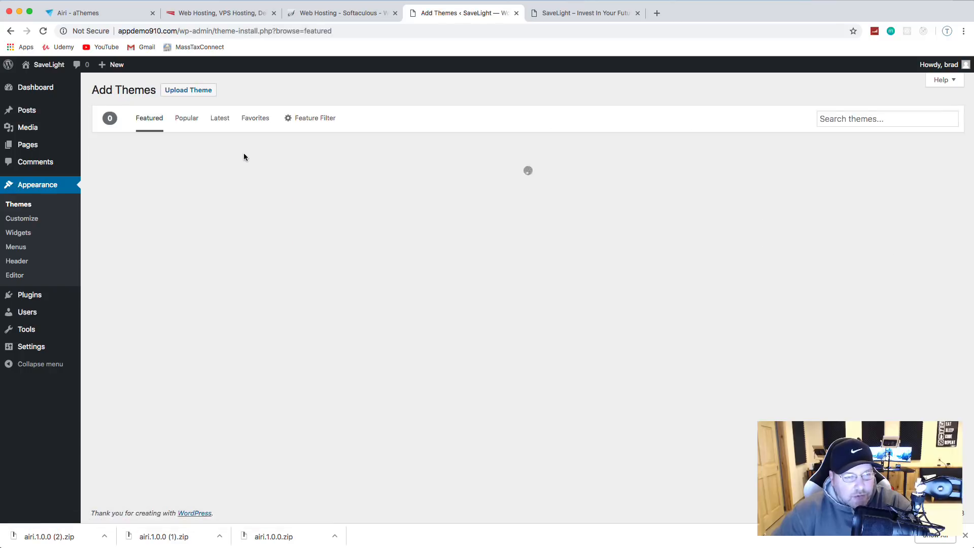
scroll(413, 218, down, 10)
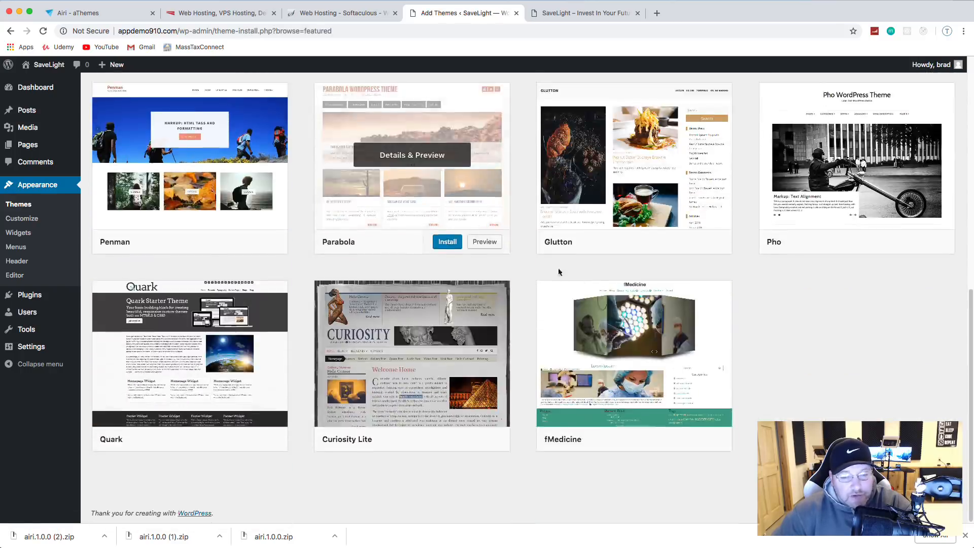
scroll(561, 272, up, 10)
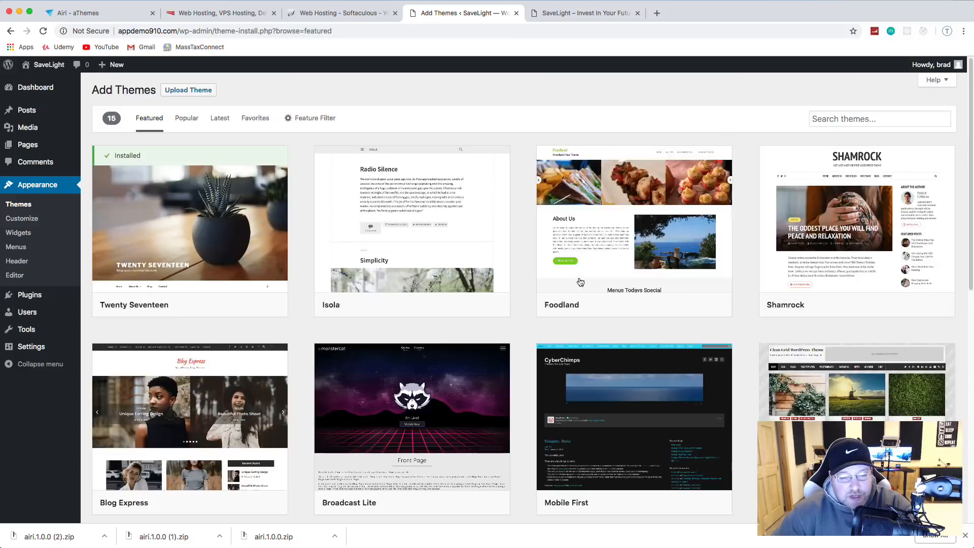
click(193, 92)
Step: Upload airi.1.0.0.zip, install and activate Airi, then reload the SaveLight front page
click(440, 182)
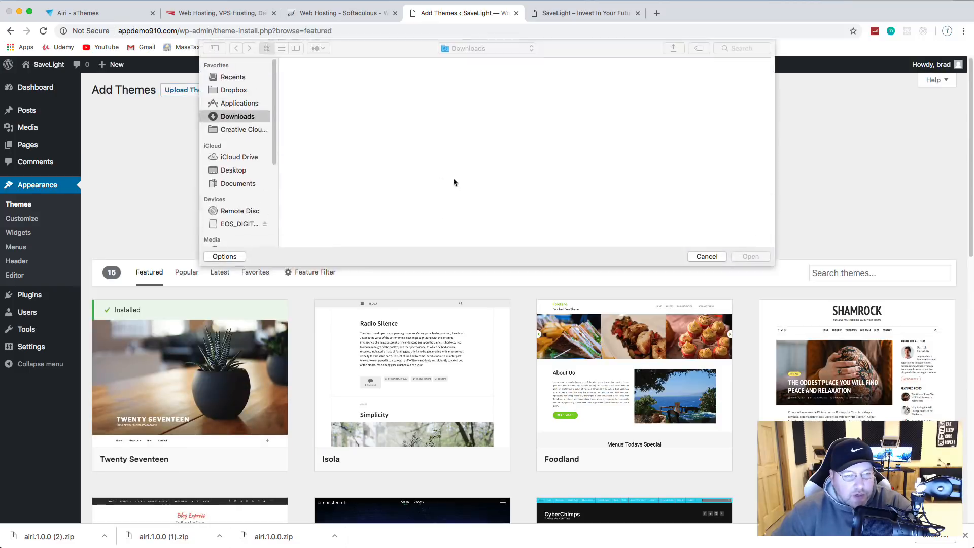
scroll(394, 137, down, 2)
scroll(394, 137, down, 10)
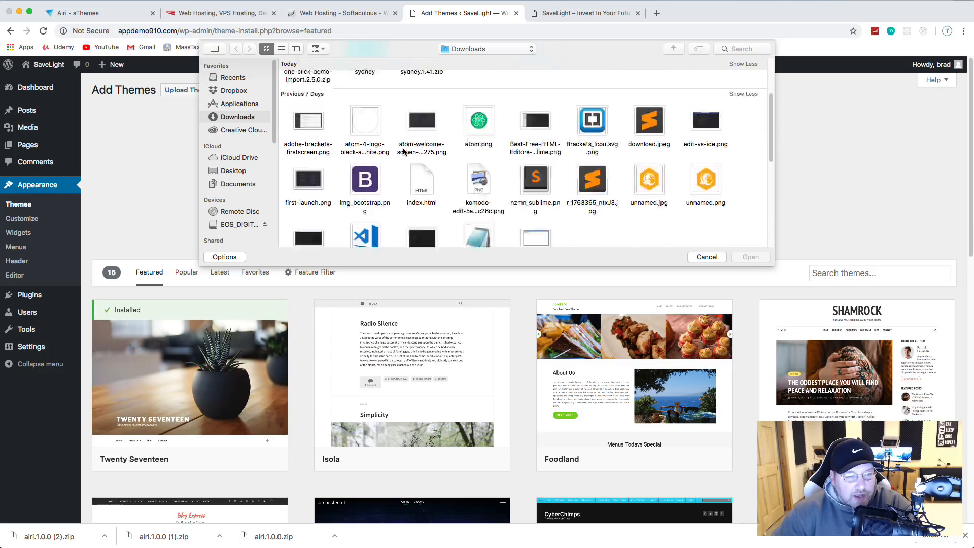
double_click(421, 212)
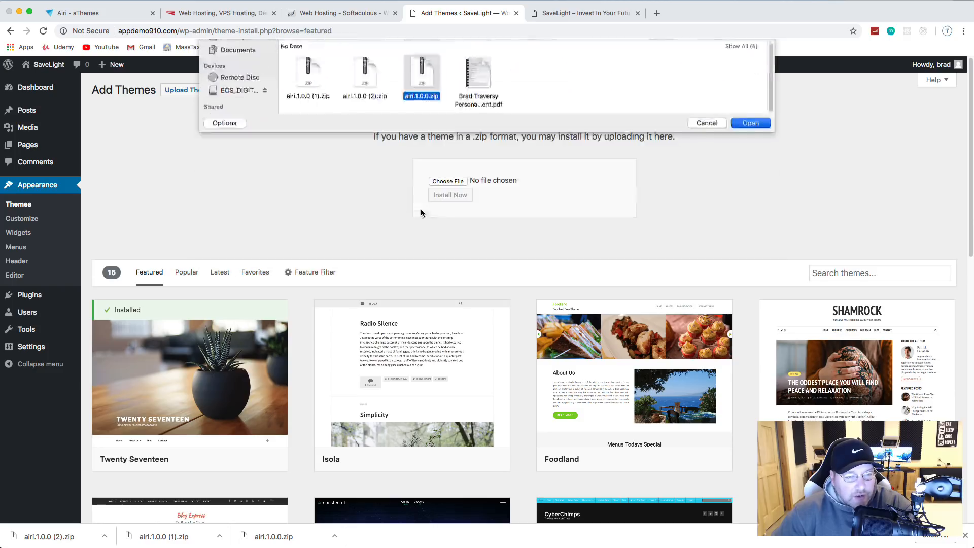
click(447, 197)
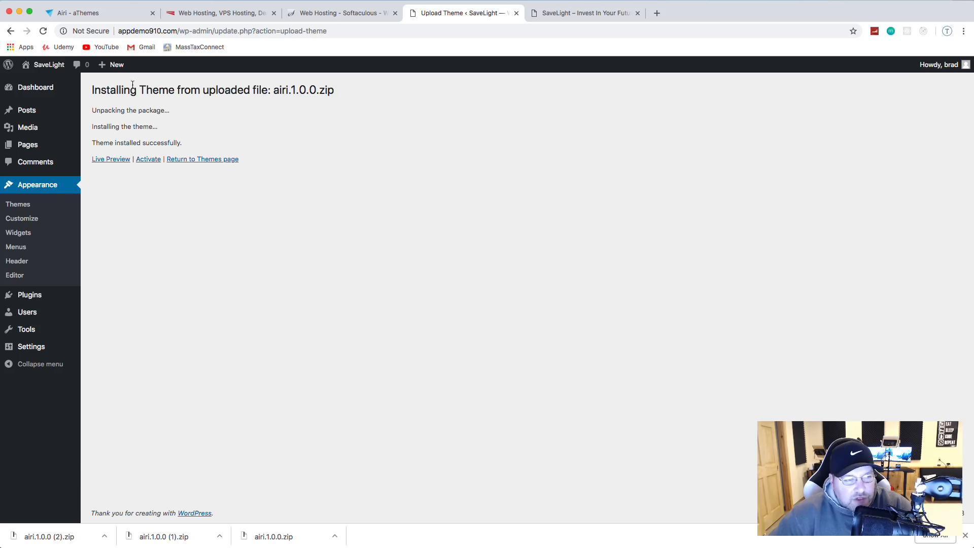
click(149, 162)
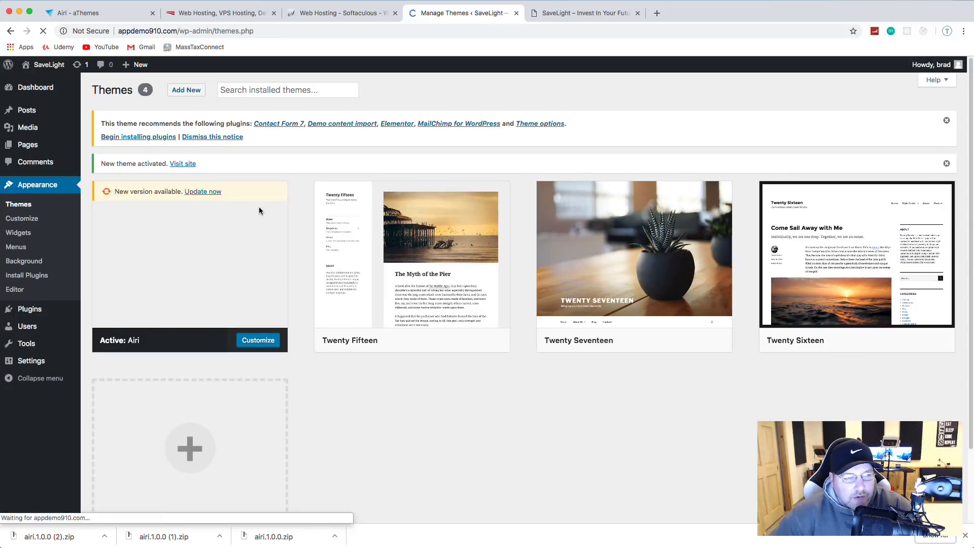
click(565, 14)
click(44, 31)
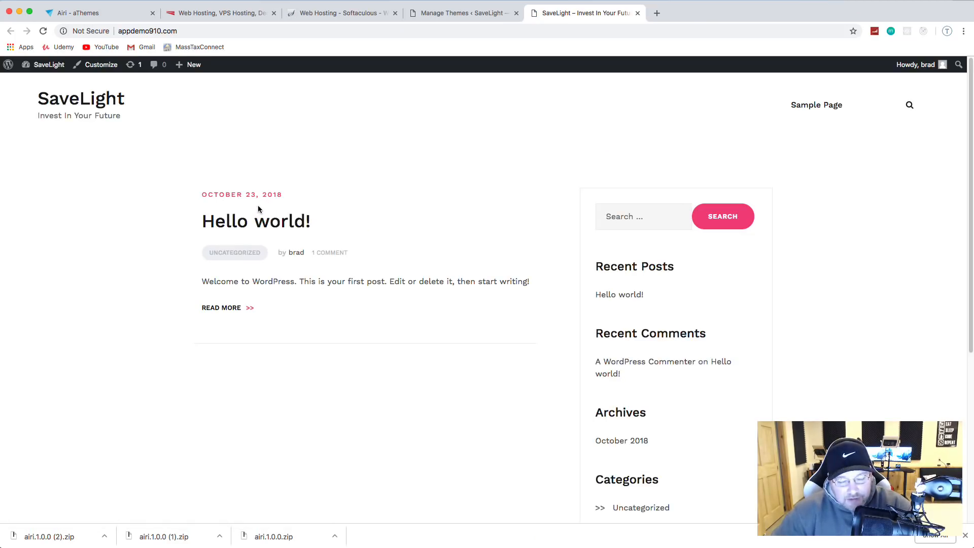
Step: Scroll over the Airi-styled front page, then go back to the Manage Themes tab
scroll(259, 212, down, 5)
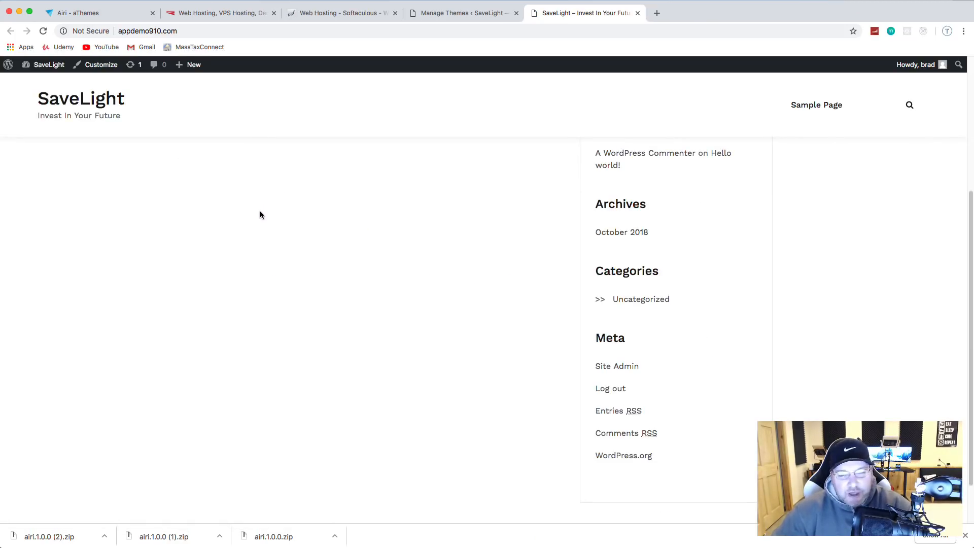
scroll(276, 219, up, 5)
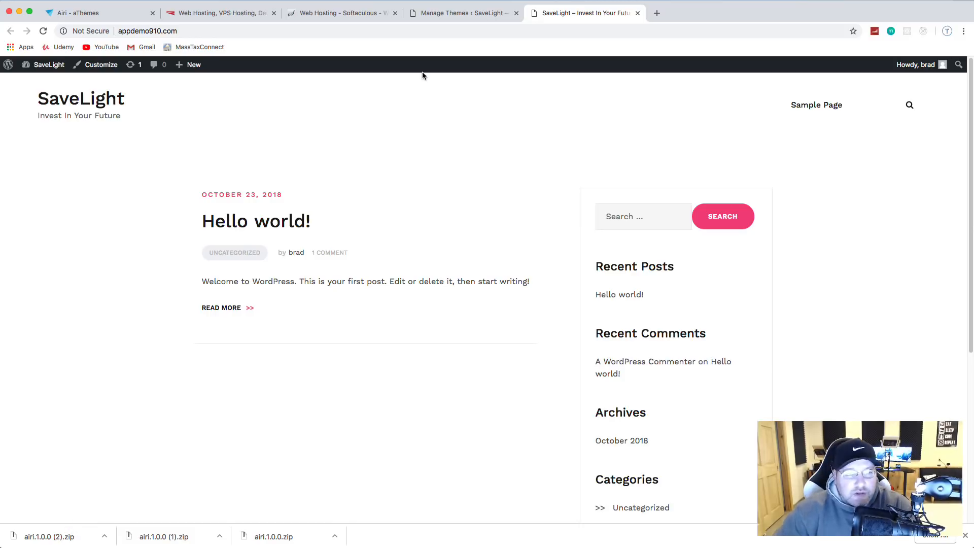
click(448, 12)
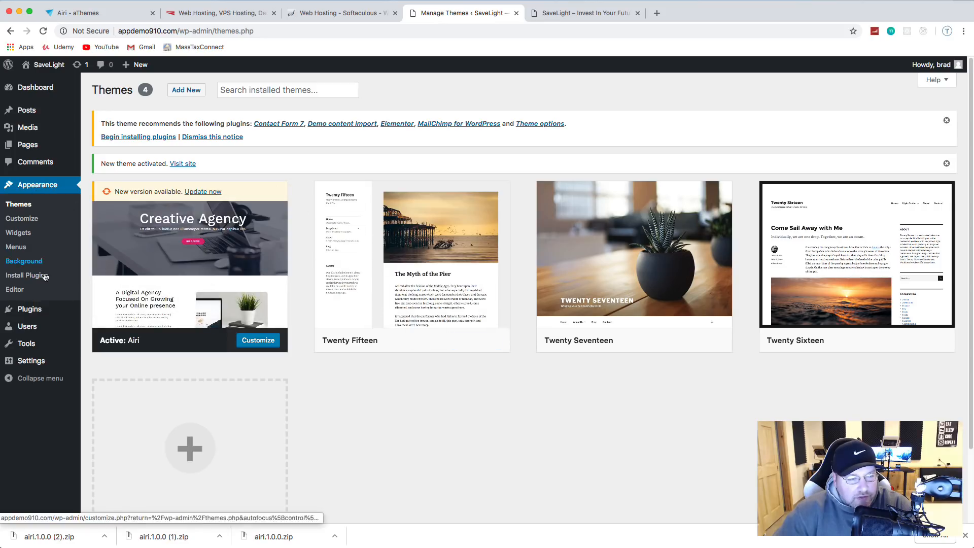
Step: Bulk-install all five Airi-recommended plugins, including Elementor, from the Install Required Plugins list
mouse_move(39, 310)
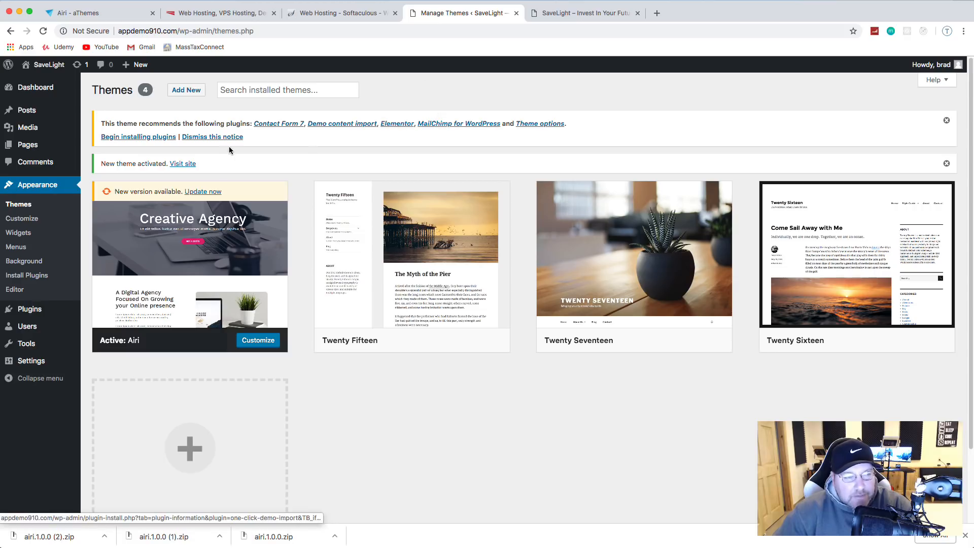
click(133, 138)
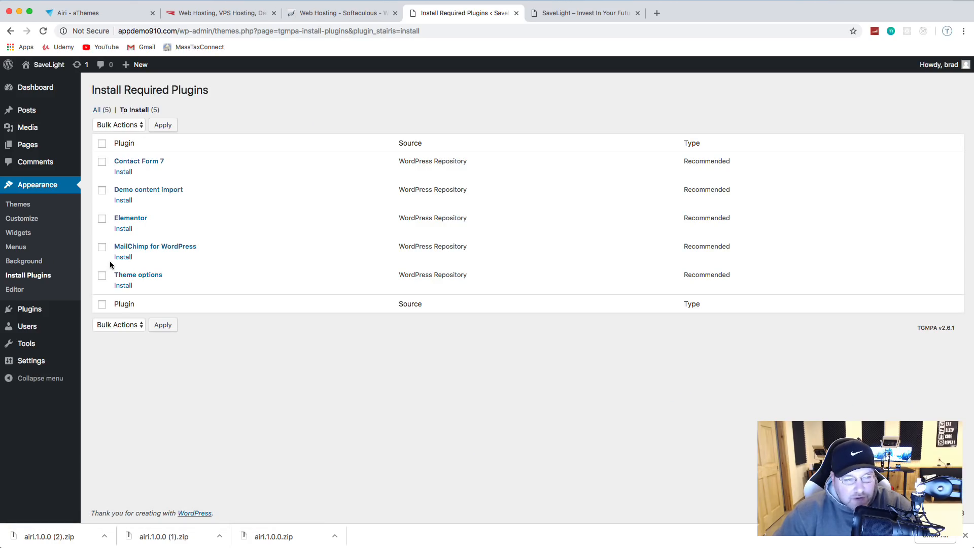
click(126, 125)
click(127, 134)
click(163, 126)
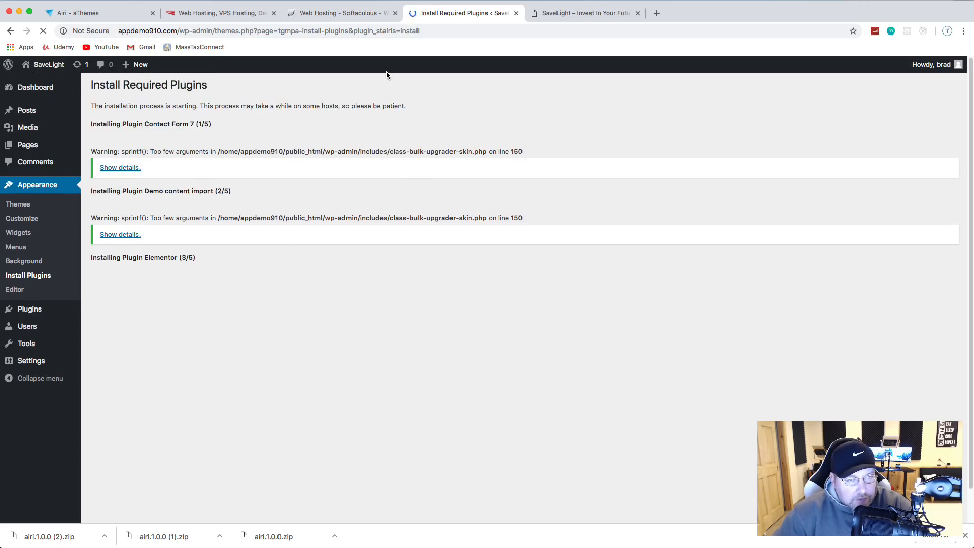
Step: Dismiss the aThemes popup, open Documentation > 'Quick start guide - Airi', then return to WordPress
click(86, 16)
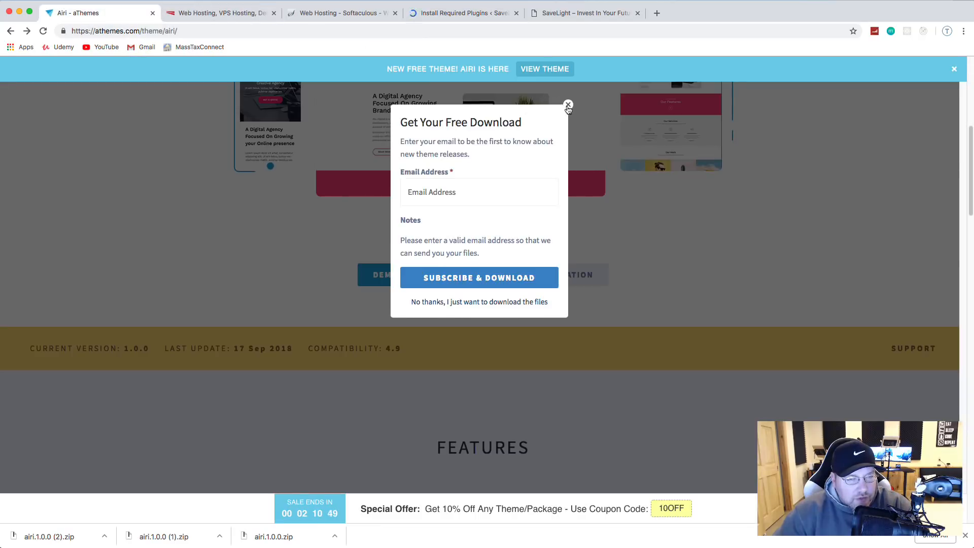
click(568, 103)
scroll(581, 188, up, 6)
scroll(581, 188, down, 1)
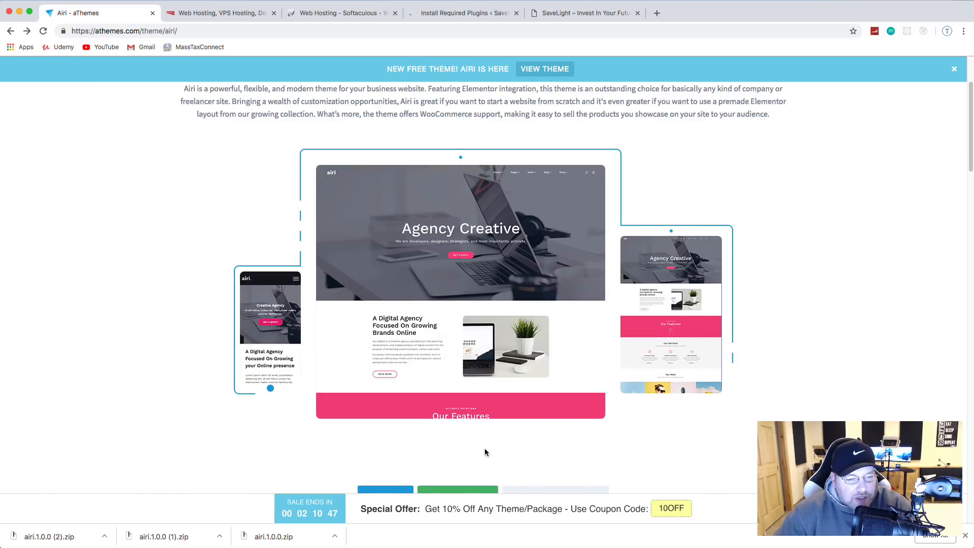
scroll(488, 458, down, 2)
click(553, 406)
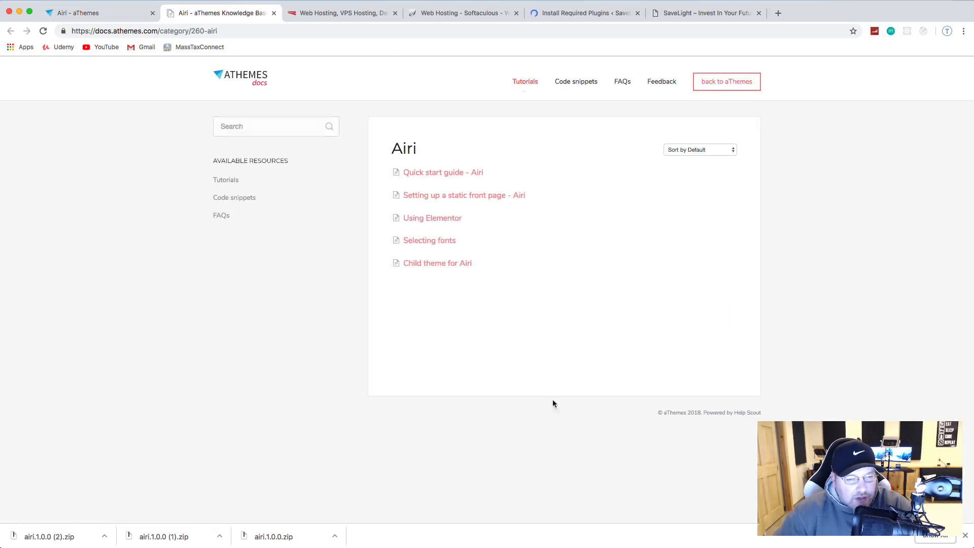
click(457, 172)
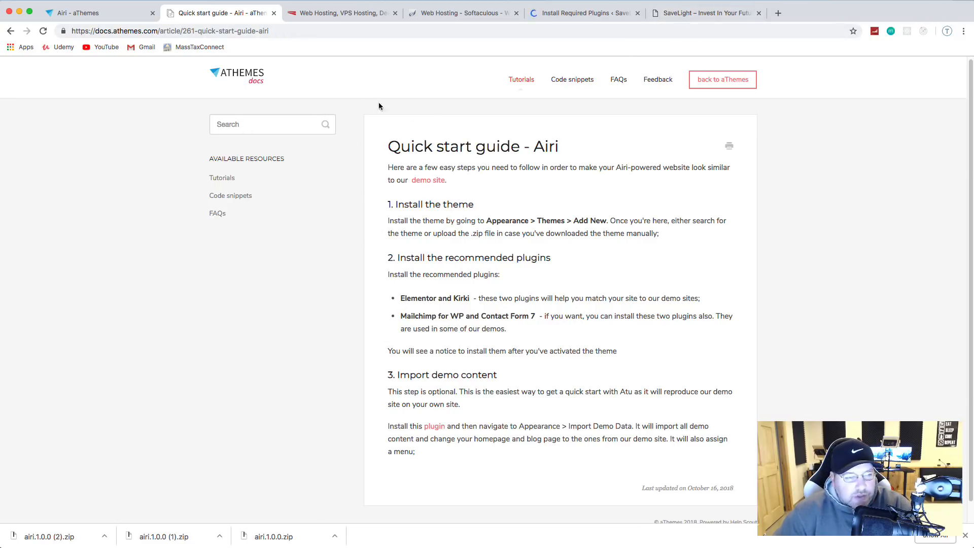
click(584, 14)
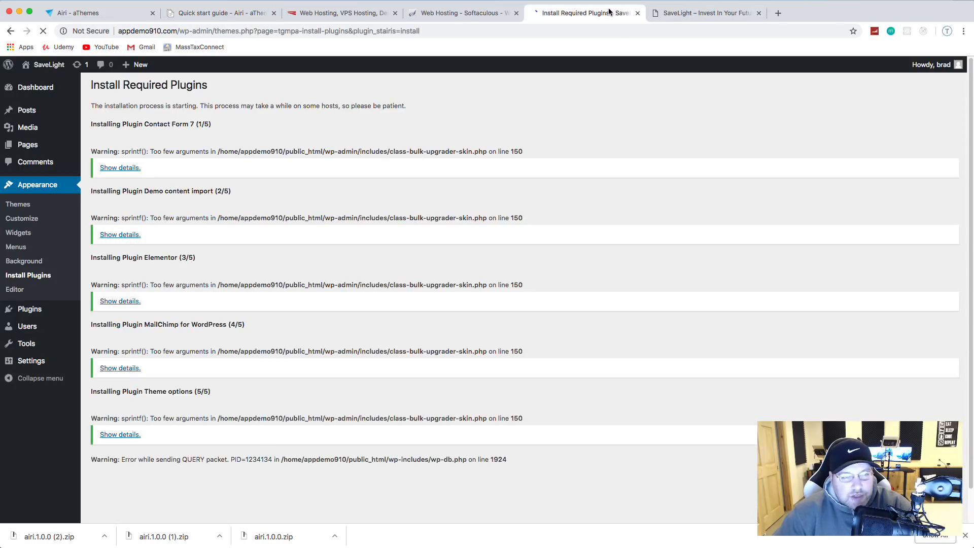
Step: Return to the Required Plugins Installer list of the five installed plugins
scroll(603, 123, down, 2)
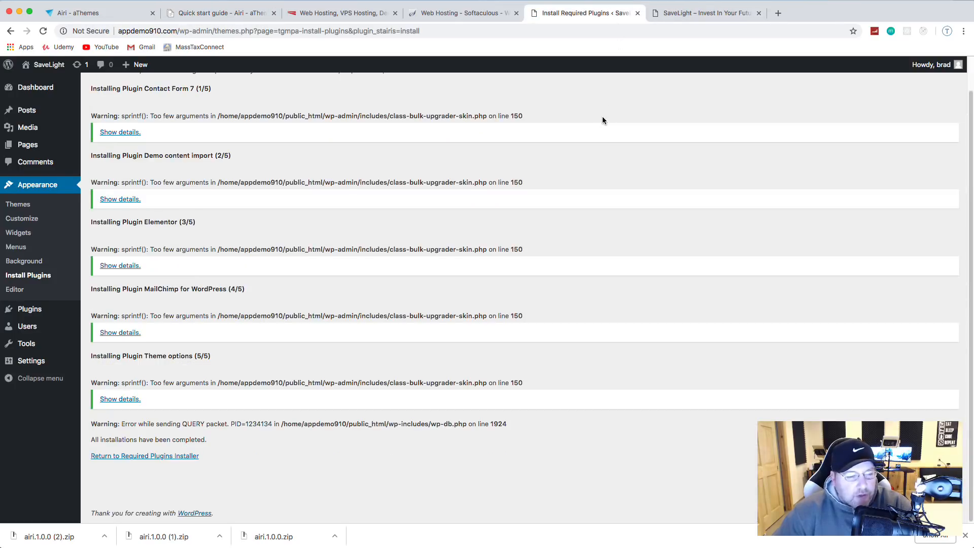
click(142, 458)
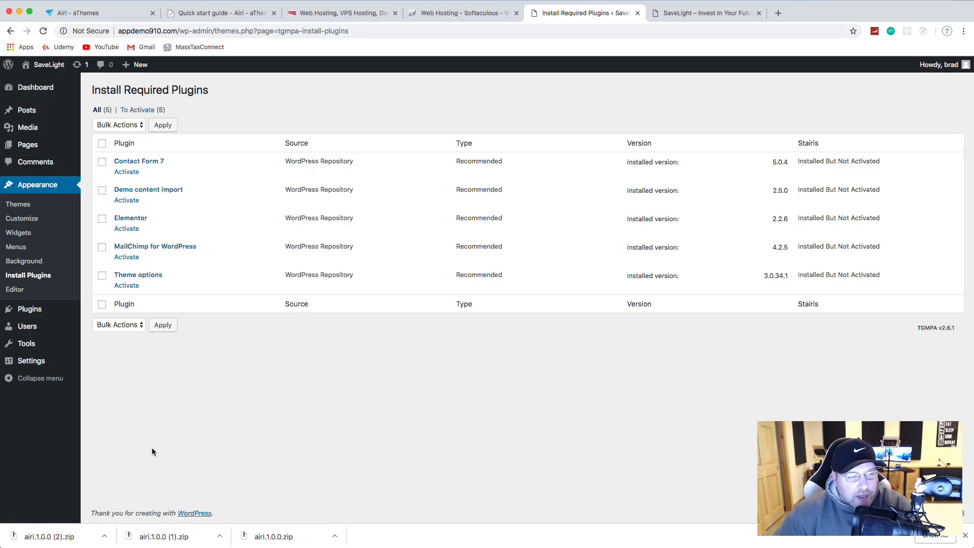
right_click(152, 447)
click(376, 447)
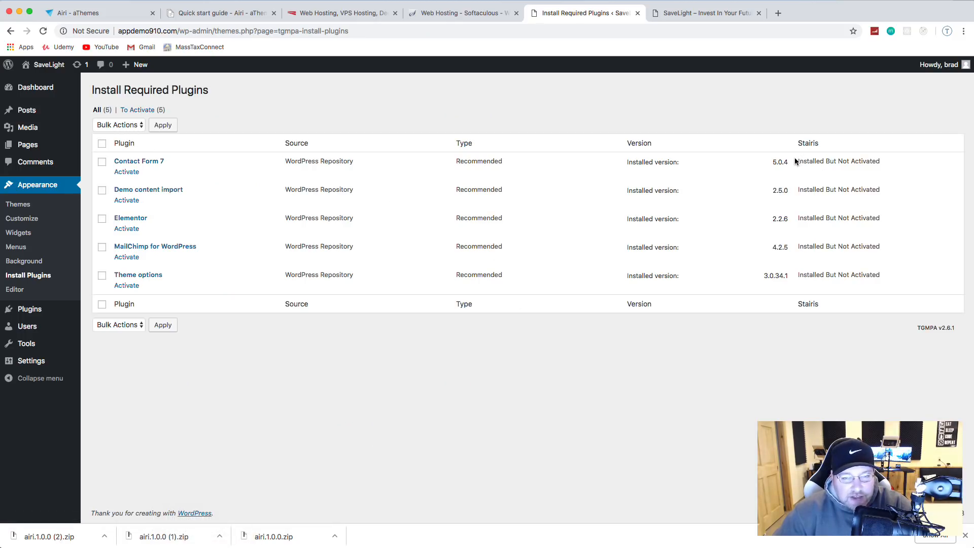
drag(797, 161, 896, 165)
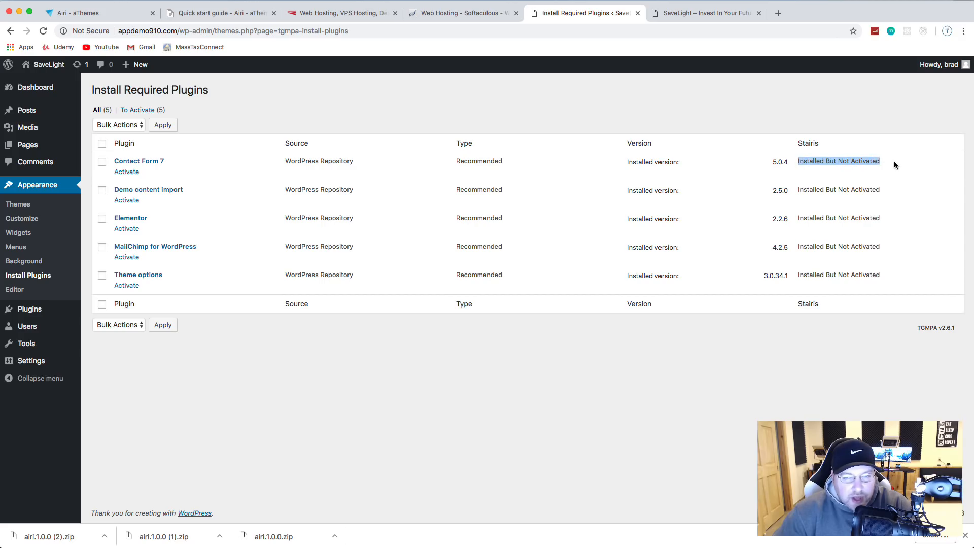
Step: Bulk-activate all five plugins, then go to the Dashboard
click(104, 144)
click(126, 125)
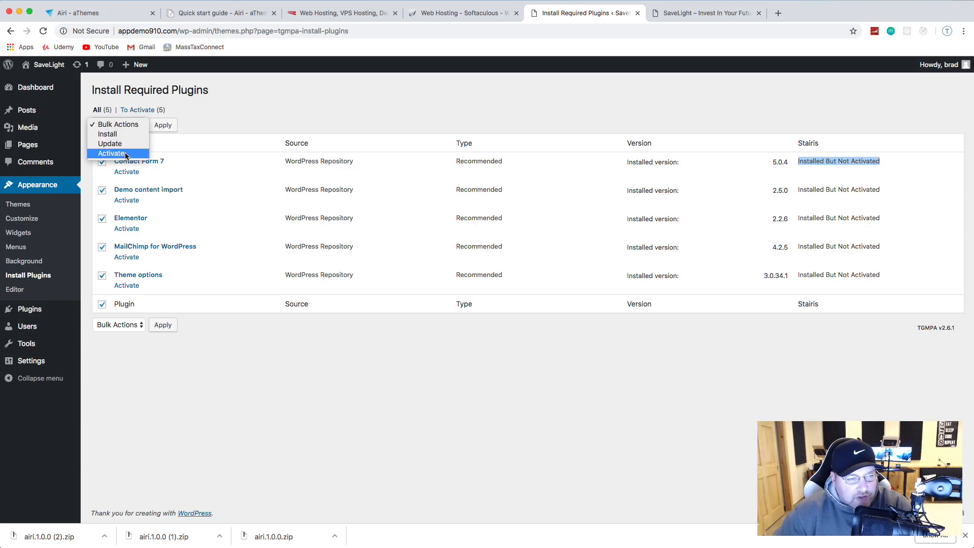
click(127, 154)
click(163, 126)
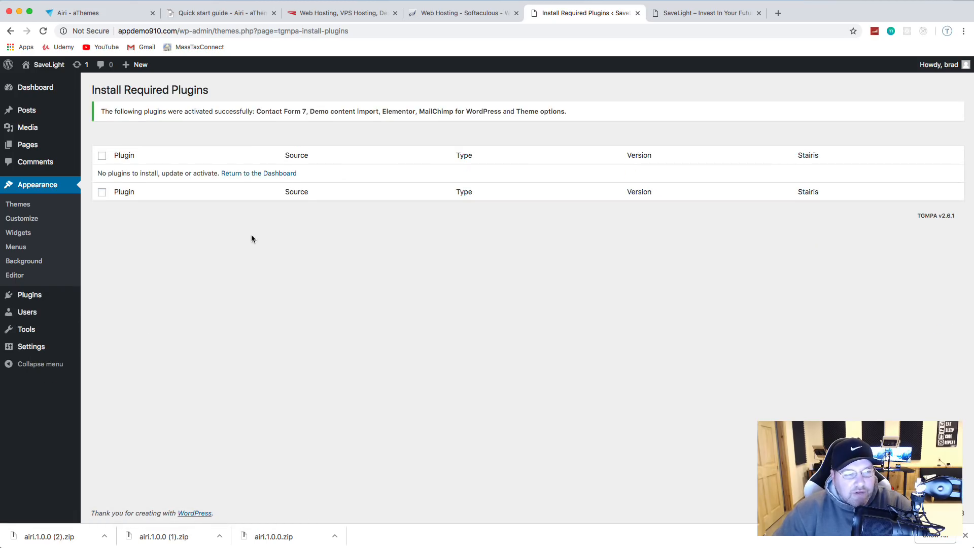
click(37, 91)
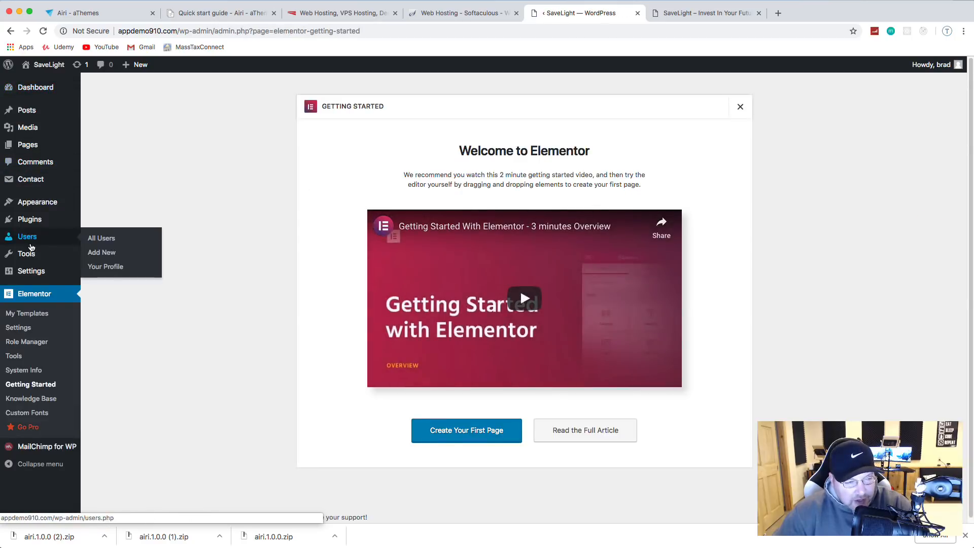
Step: Update the Airi theme under Appearance > Themes, then go to Appearance > Import Demo Data
click(38, 204)
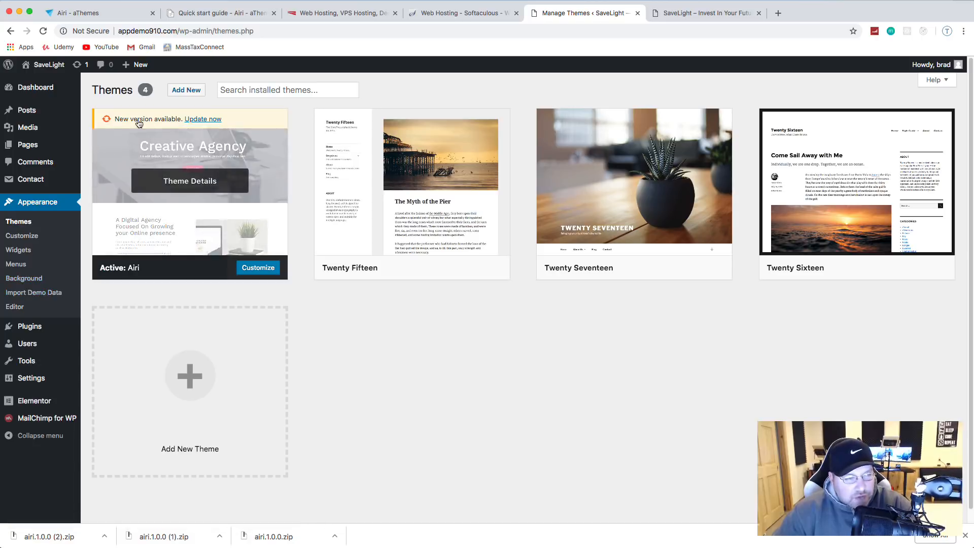
click(202, 120)
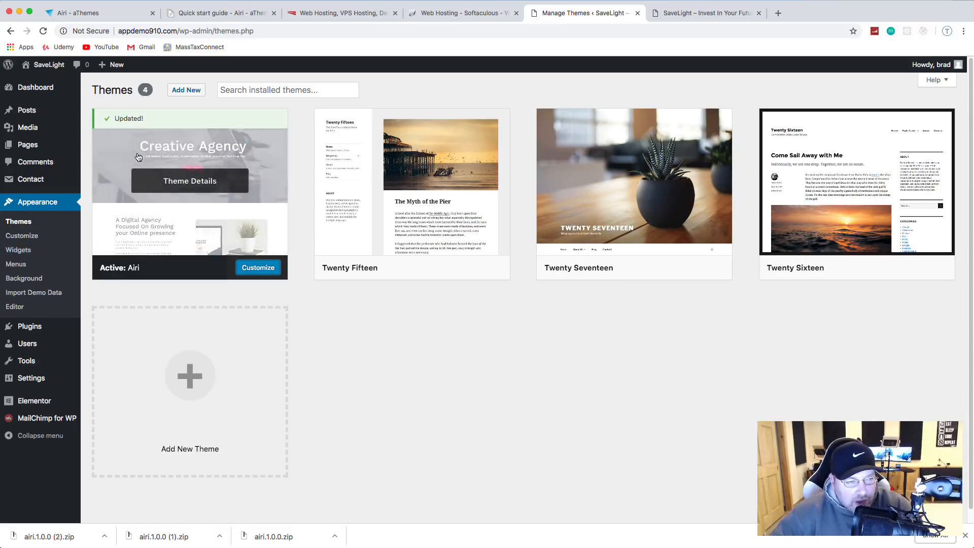
click(30, 296)
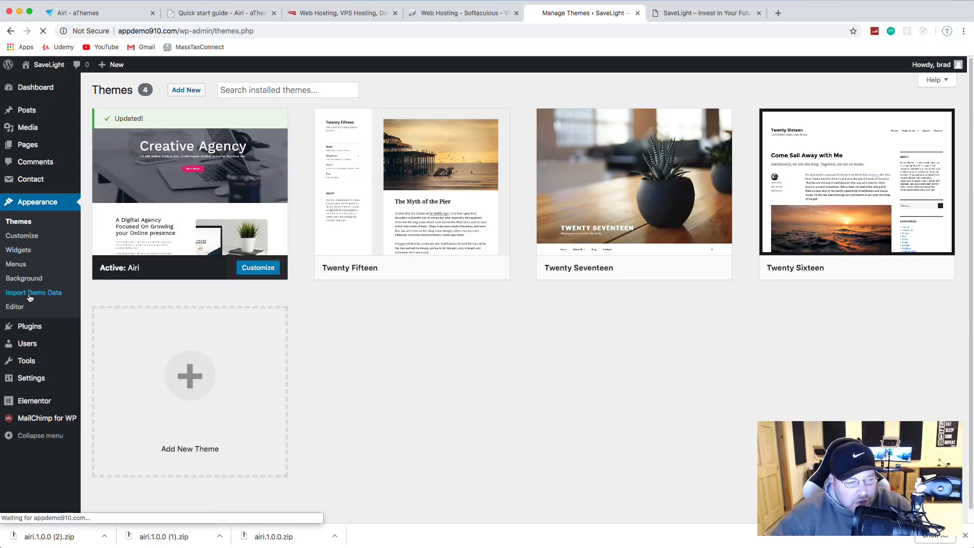
scroll(263, 202, down, 2)
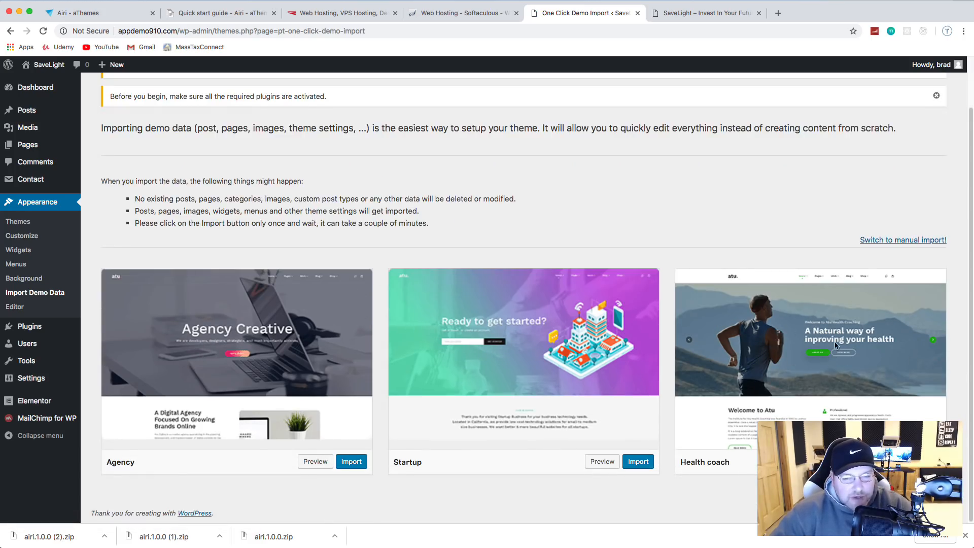
Step: Import the Health coach demo, confirming 'Yes, import!', then switch to the SaveLight site tab
click(925, 461)
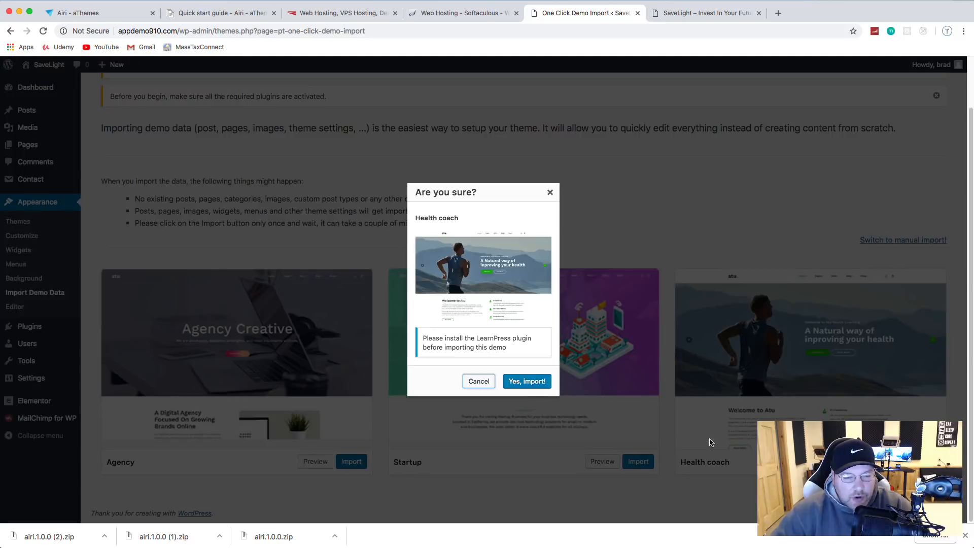
click(533, 384)
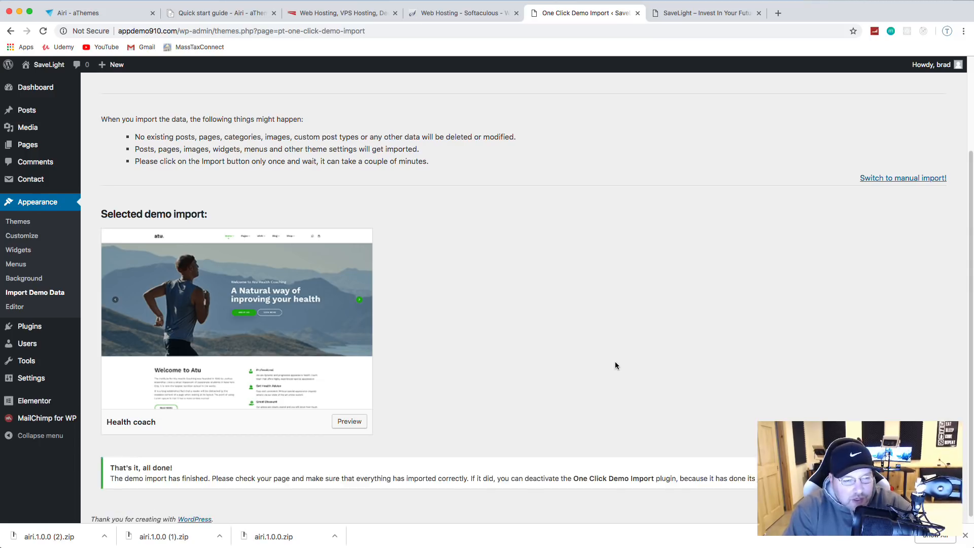
scroll(612, 366, down, 1)
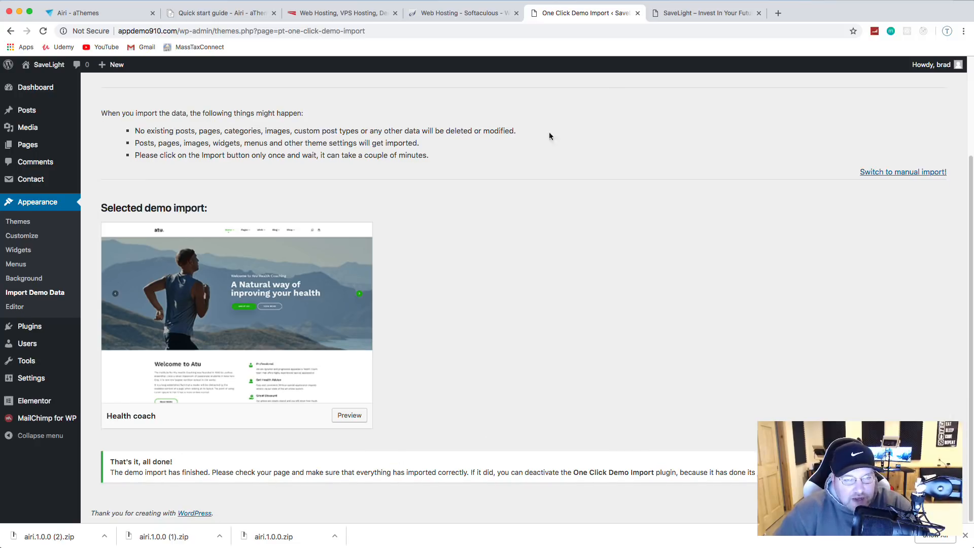
click(686, 13)
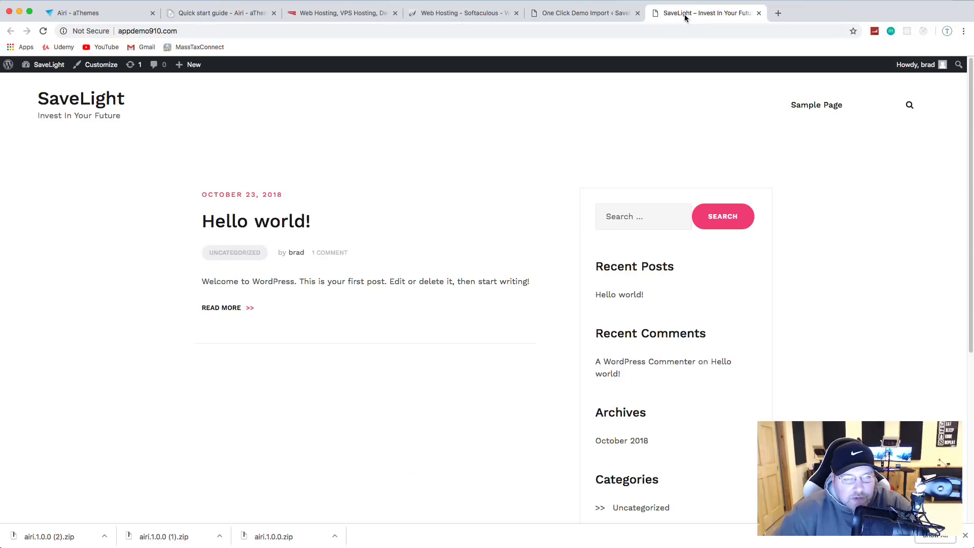
Step: Reload the front page and scroll through the new 'Natural way of improving your health' homepage
click(44, 31)
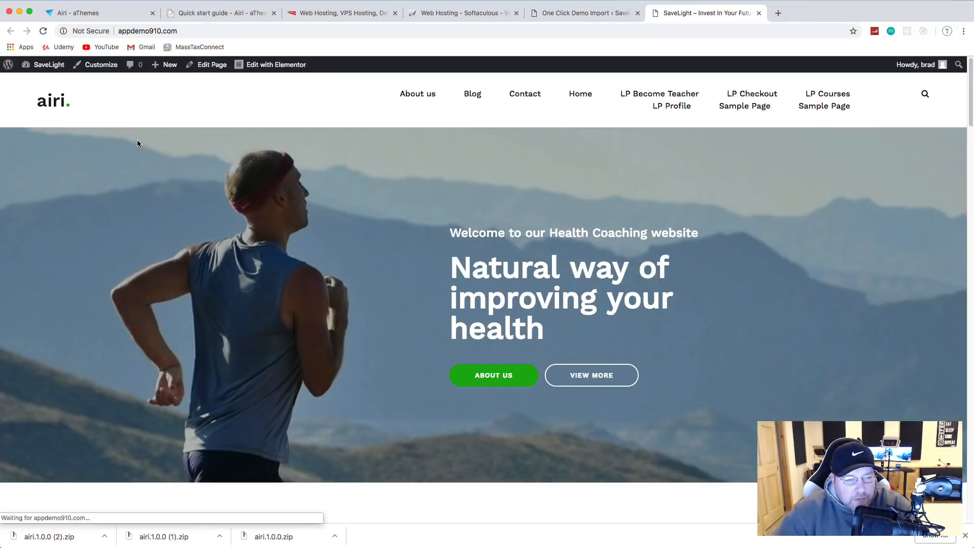
scroll(280, 196, down, 15)
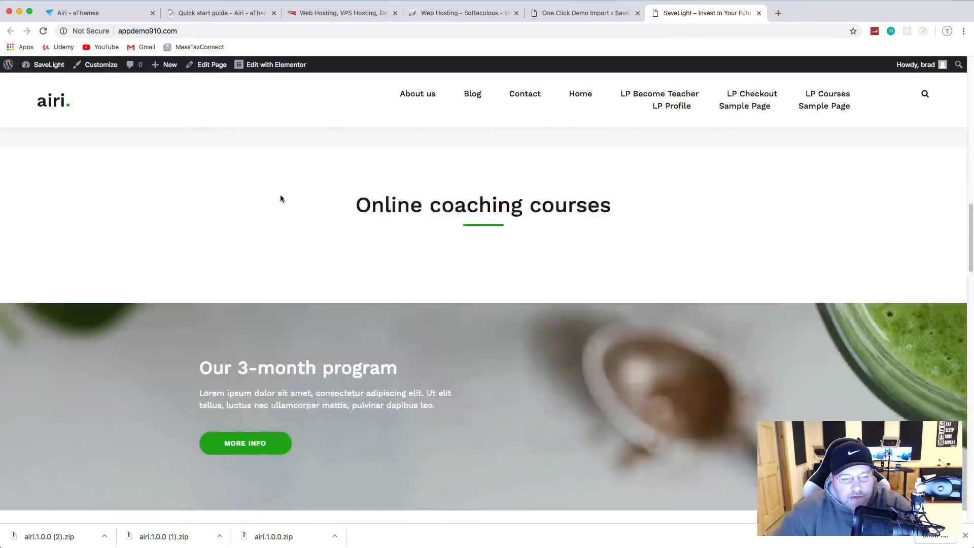
scroll(280, 198, down, 20)
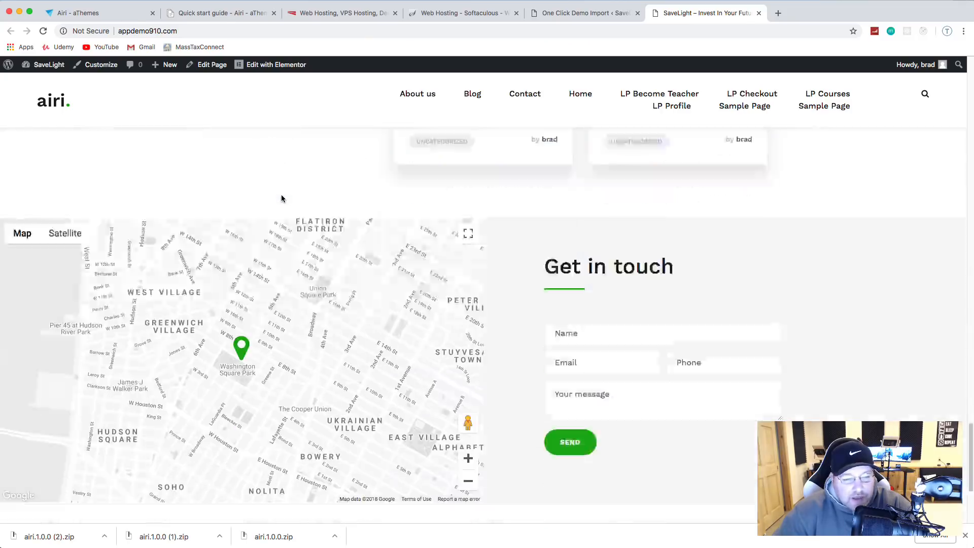
scroll(281, 199, down, 5)
scroll(283, 201, up, 12)
scroll(284, 203, up, 10)
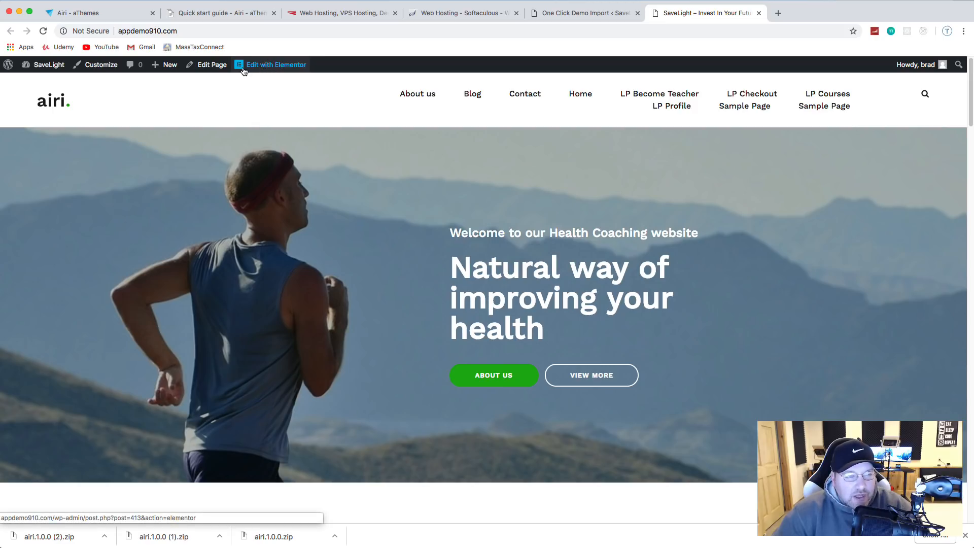
Step: Go to Appearance > Themes in the WordPress admin and customize the active Airi theme
click(561, 14)
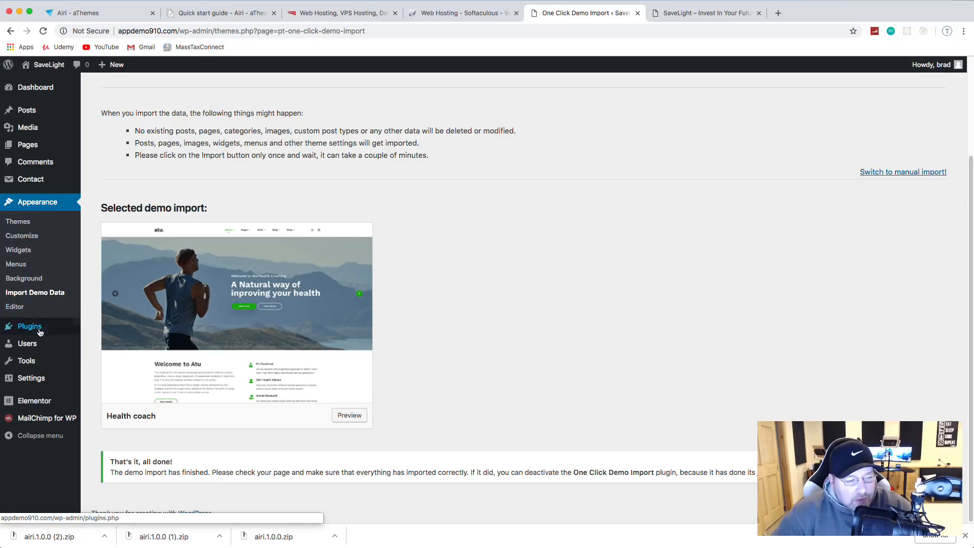
mouse_move(40, 336)
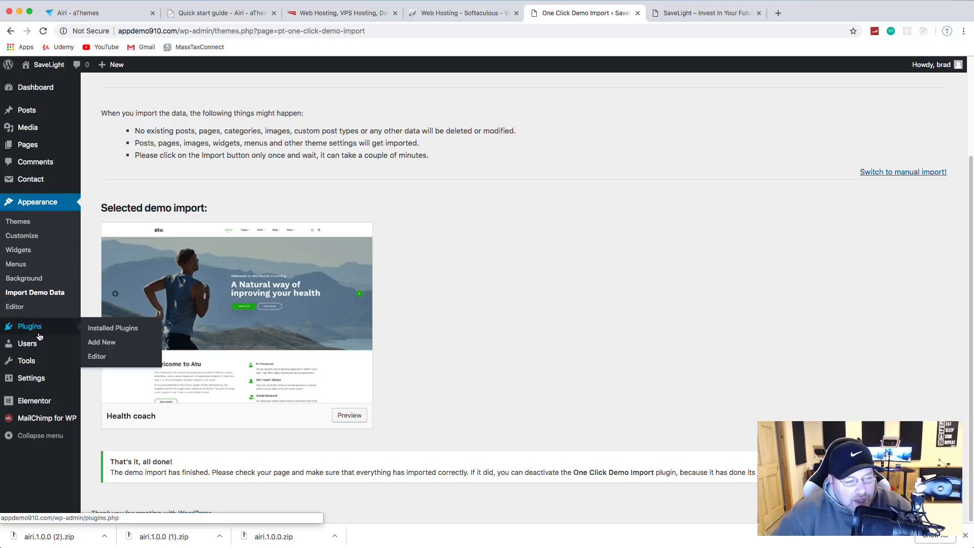
click(27, 226)
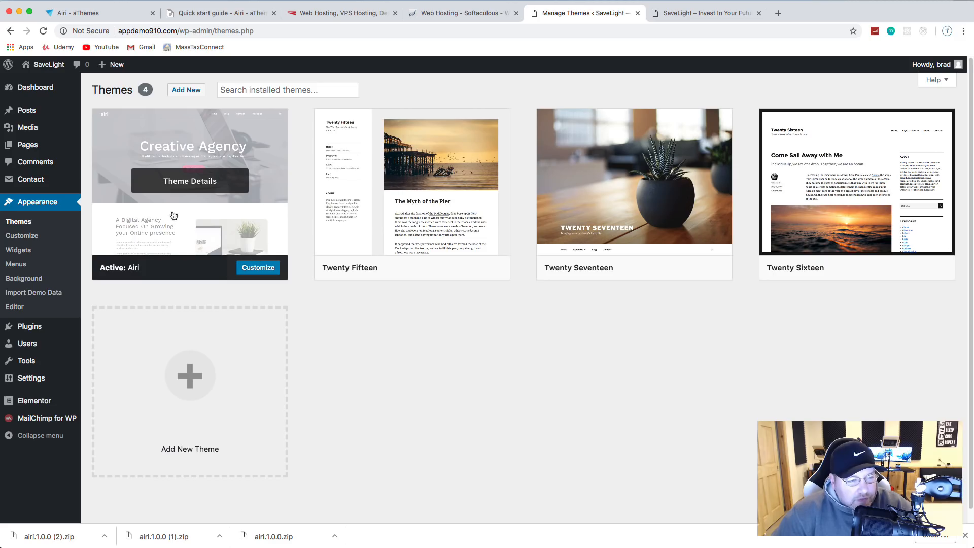
click(258, 267)
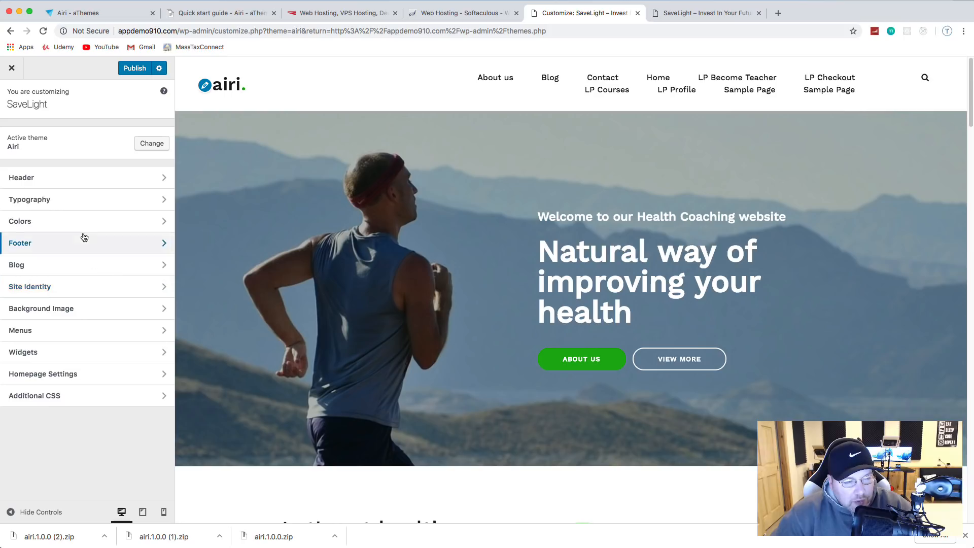
Step: Set Header > Menu width to Contained and publish the change
click(60, 179)
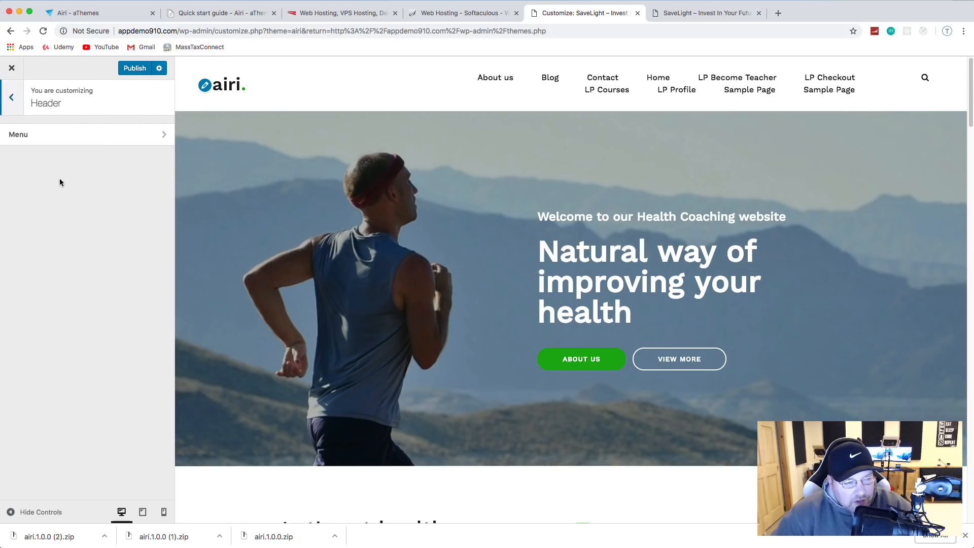
click(44, 135)
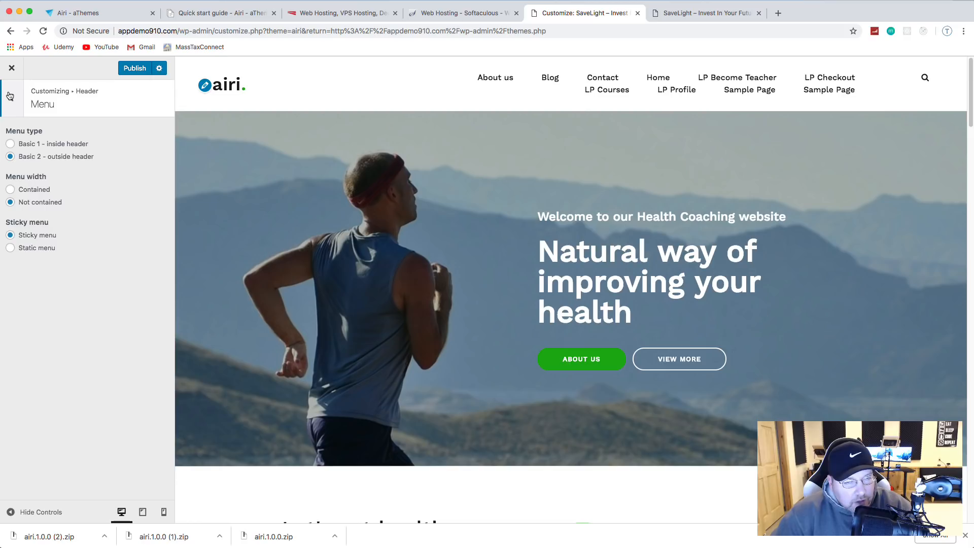
click(11, 98)
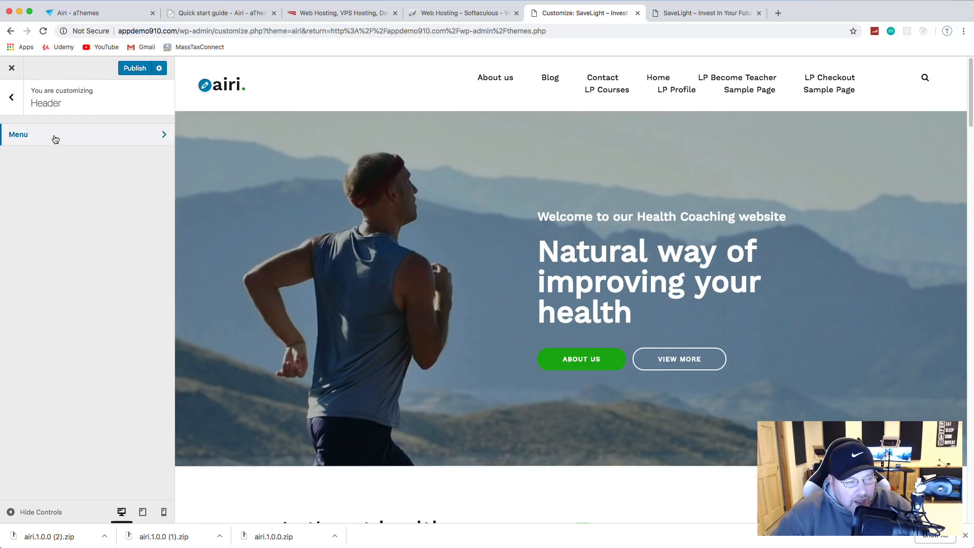
click(56, 136)
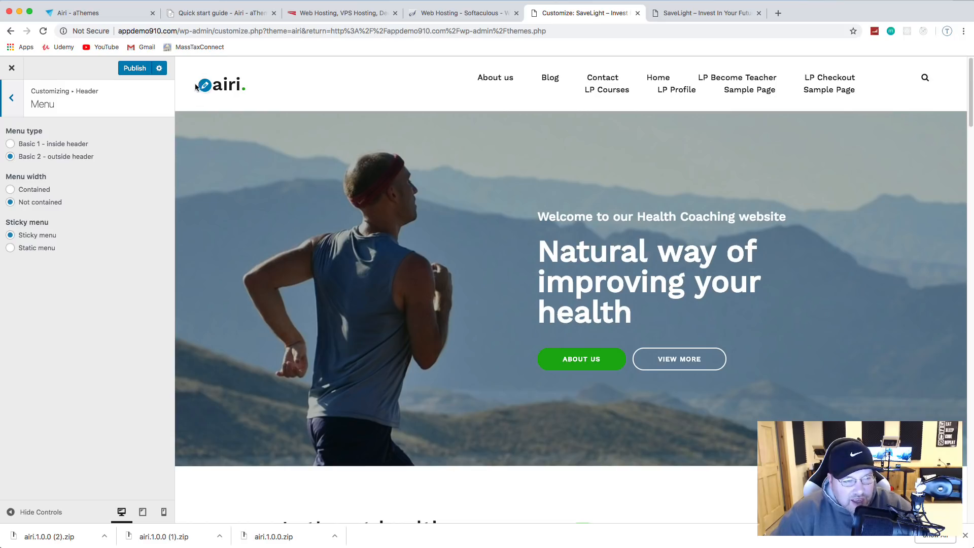
click(11, 191)
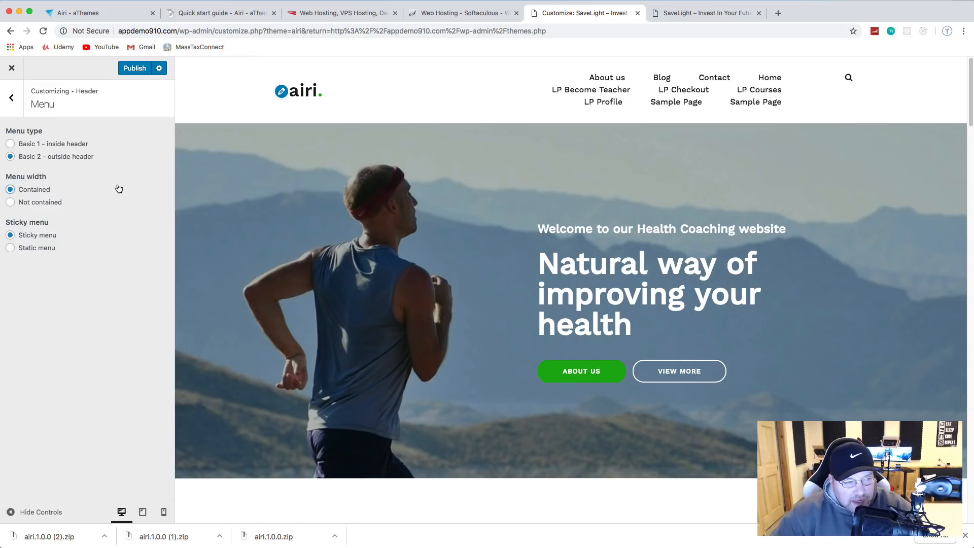
click(135, 70)
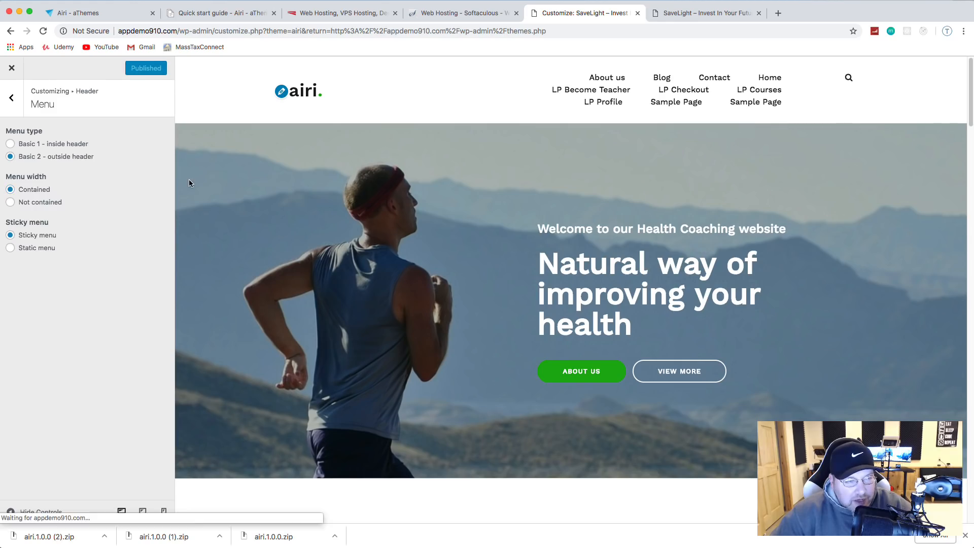
click(11, 101)
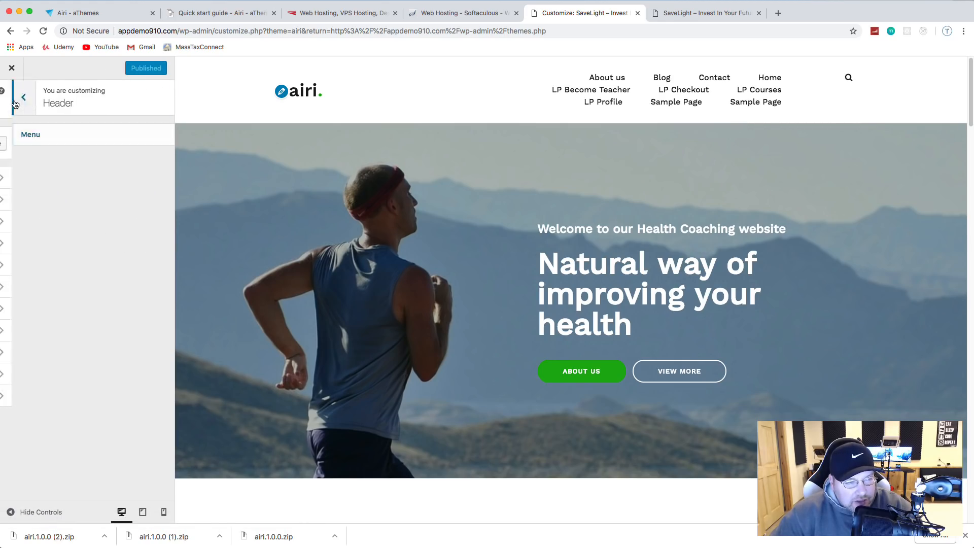
click(10, 96)
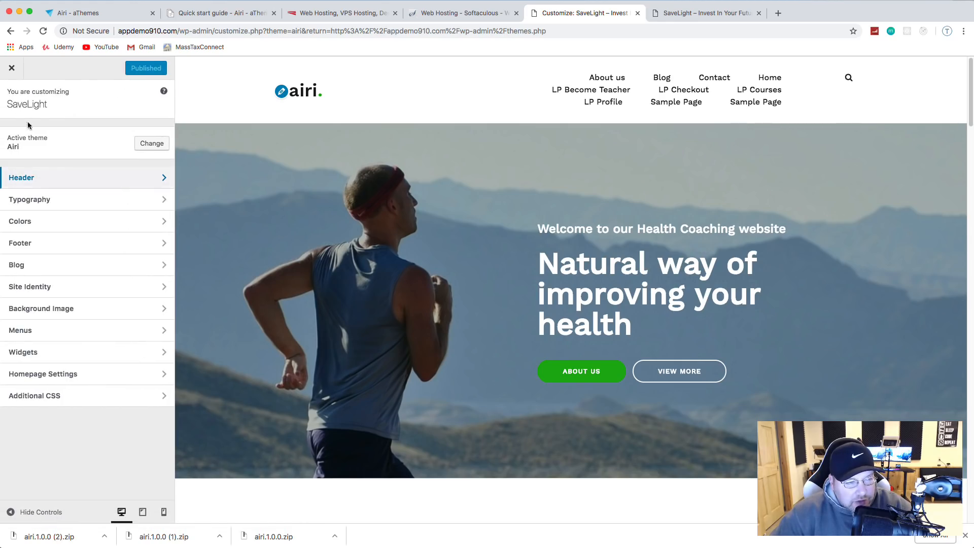
Step: Set Colors > General primary color to #6ec1e4 and publish
click(55, 221)
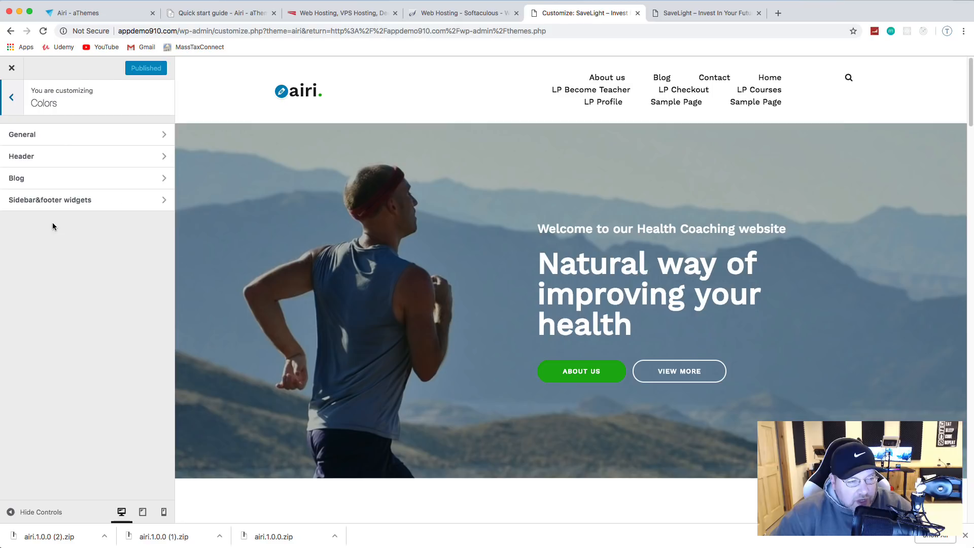
click(36, 139)
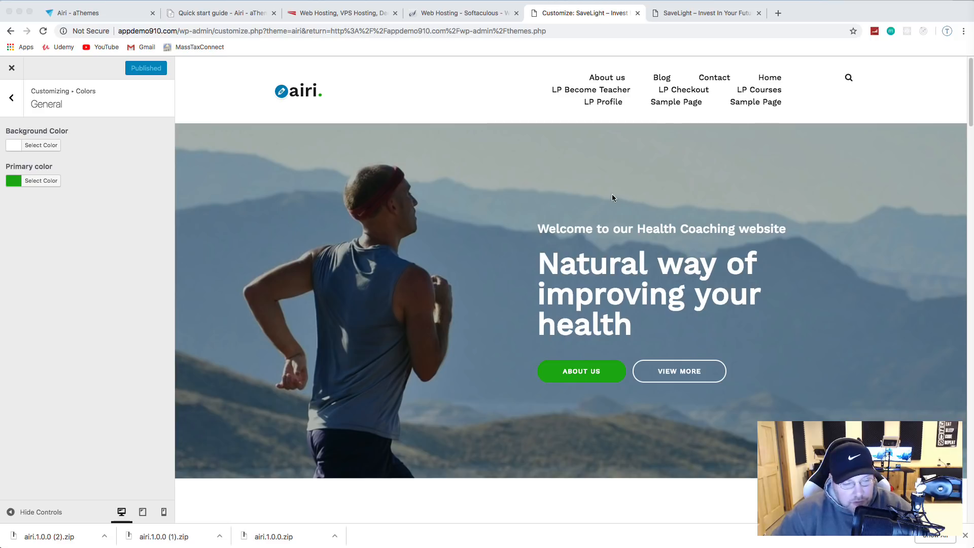
click(42, 181)
click(23, 187)
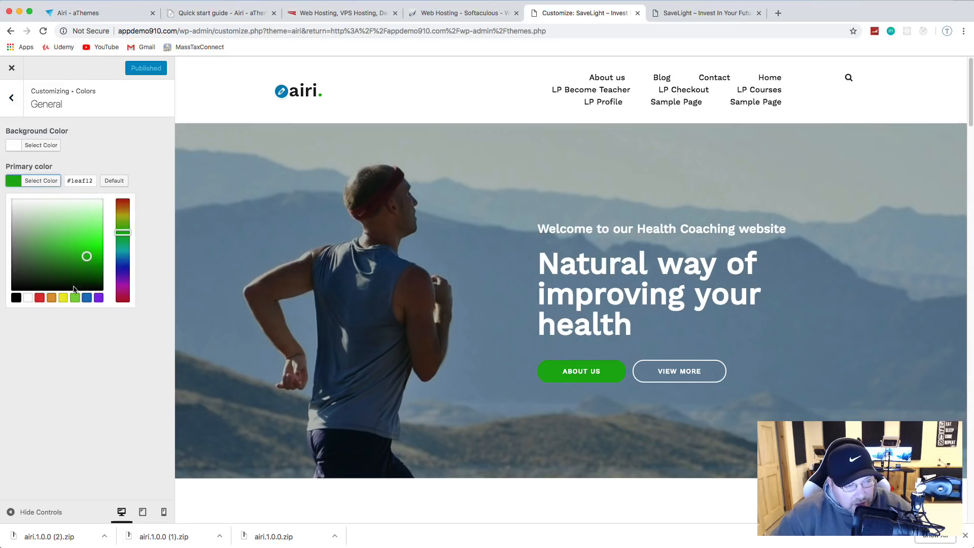
triple_click(78, 180)
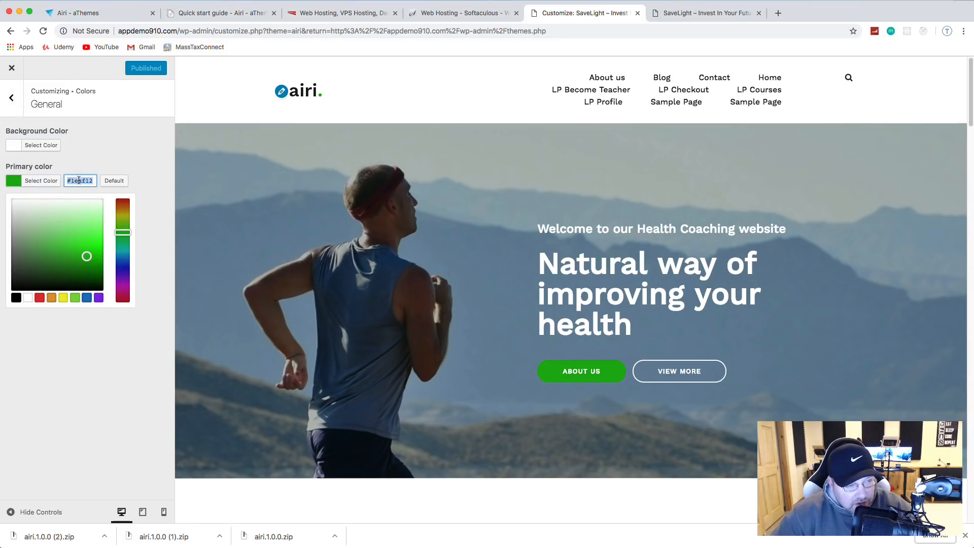
text(#6ec1e4)
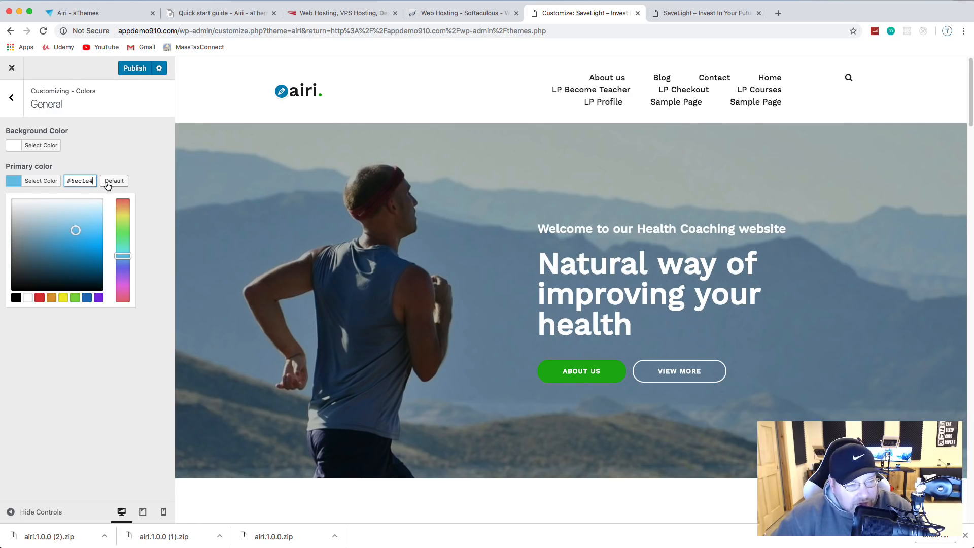
click(140, 70)
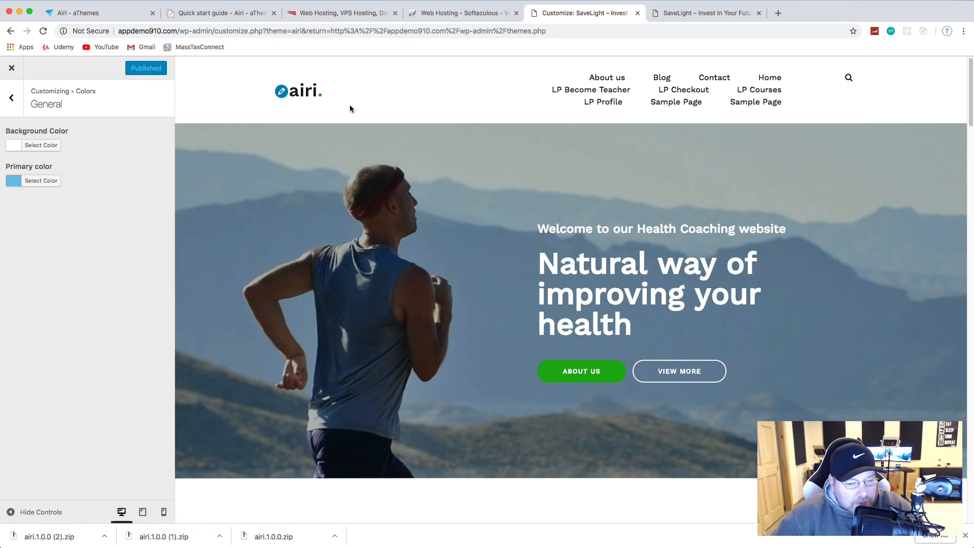
Step: Scroll the preview to review the new light blue, then return to the Colors list
scroll(262, 126, down, 10)
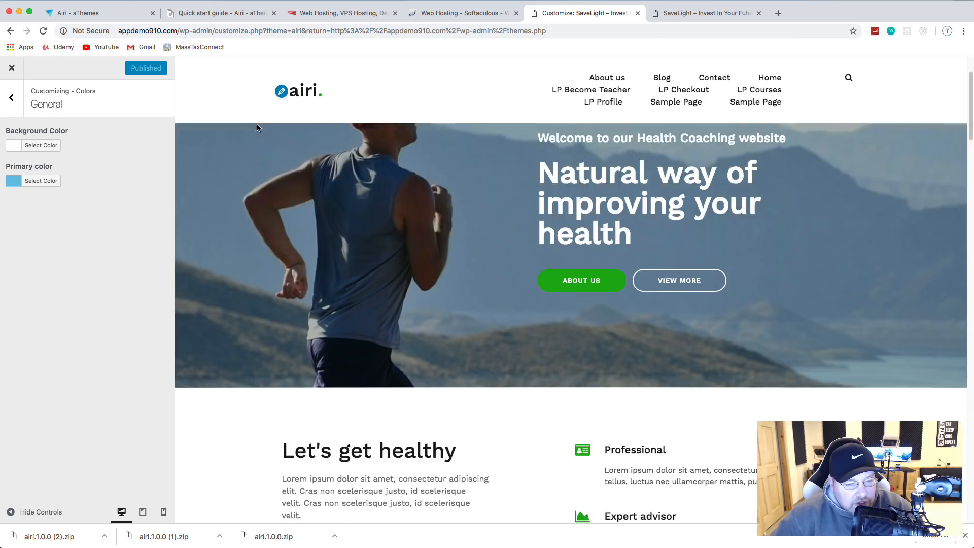
scroll(262, 127, down, 5)
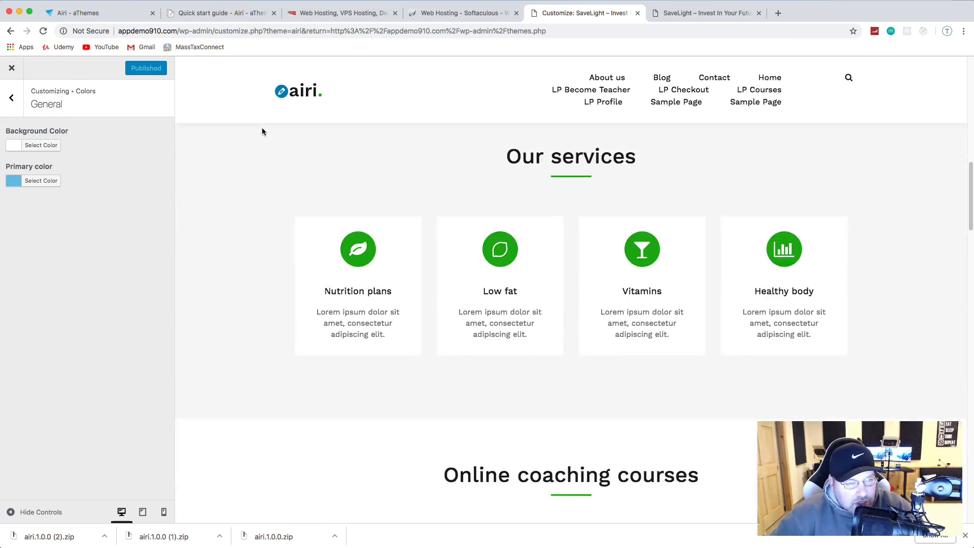
scroll(261, 130, up, 7)
scroll(261, 133, up, 6)
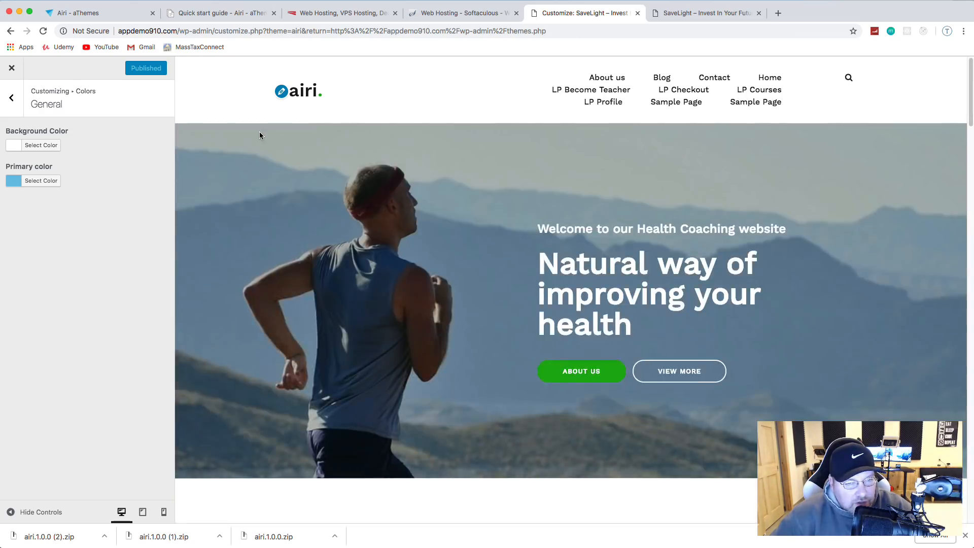
scroll(282, 178, down, 6)
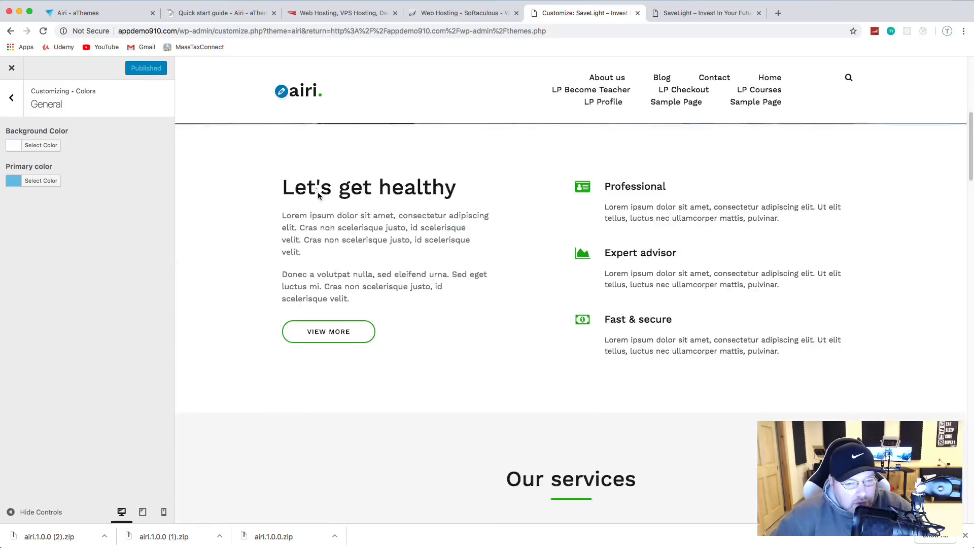
scroll(305, 187, up, 6)
scroll(318, 197, down, 5)
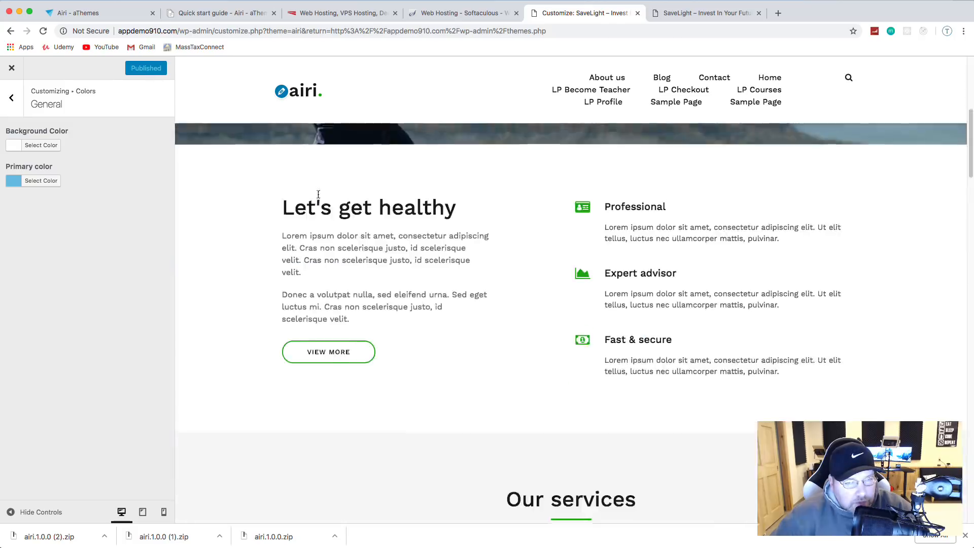
scroll(318, 197, up, 5)
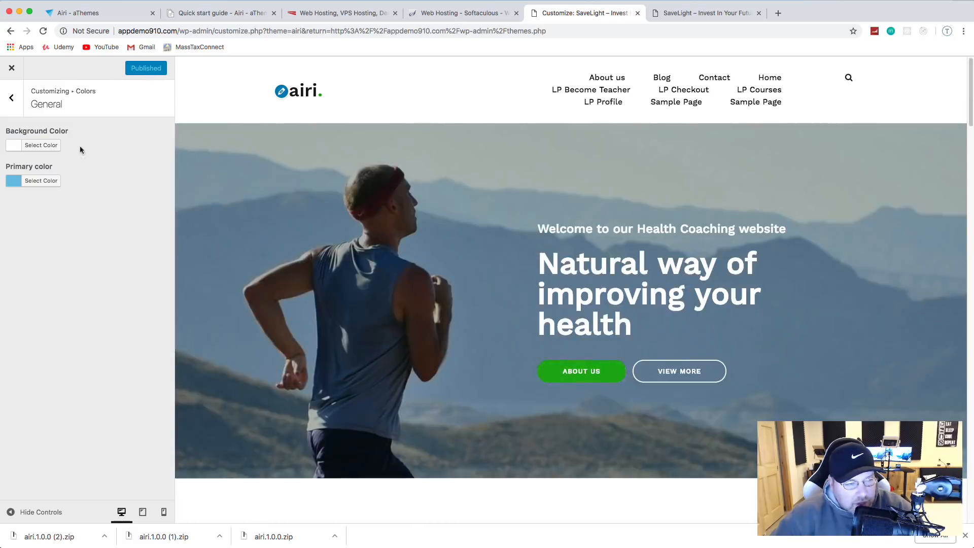
scroll(289, 247, down, 10)
scroll(289, 249, down, 3)
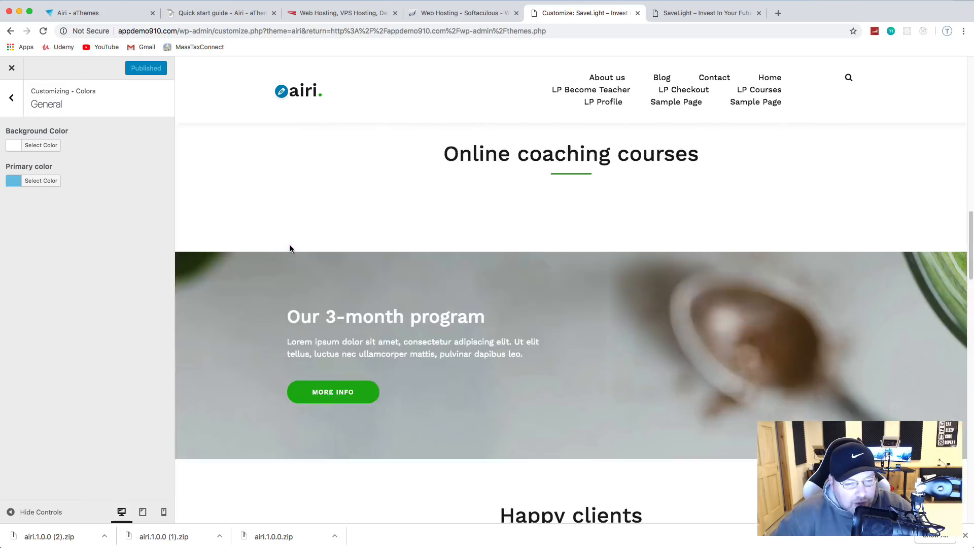
scroll(290, 245, up, 12)
click(11, 97)
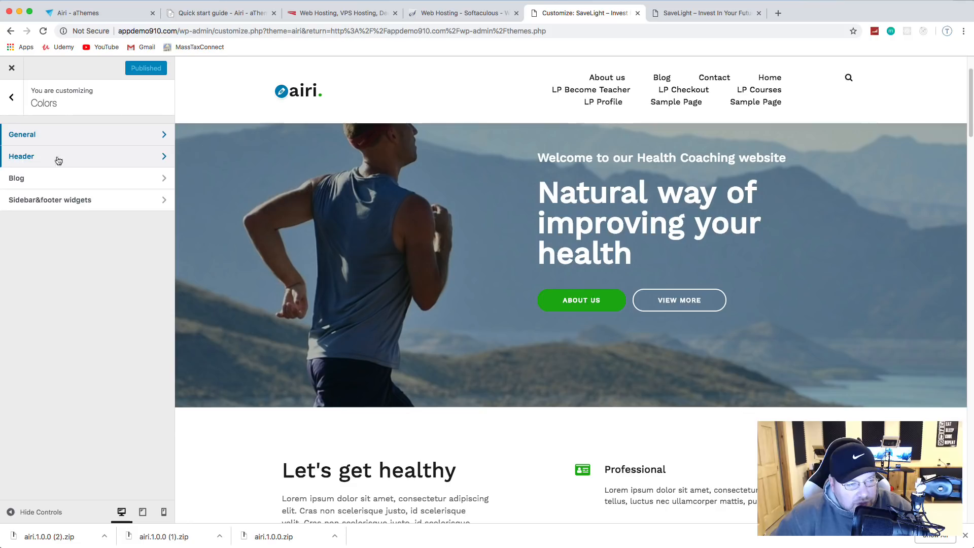
Step: Open the Customizer's Site Identity section showing the current Airi logo
click(12, 97)
click(89, 254)
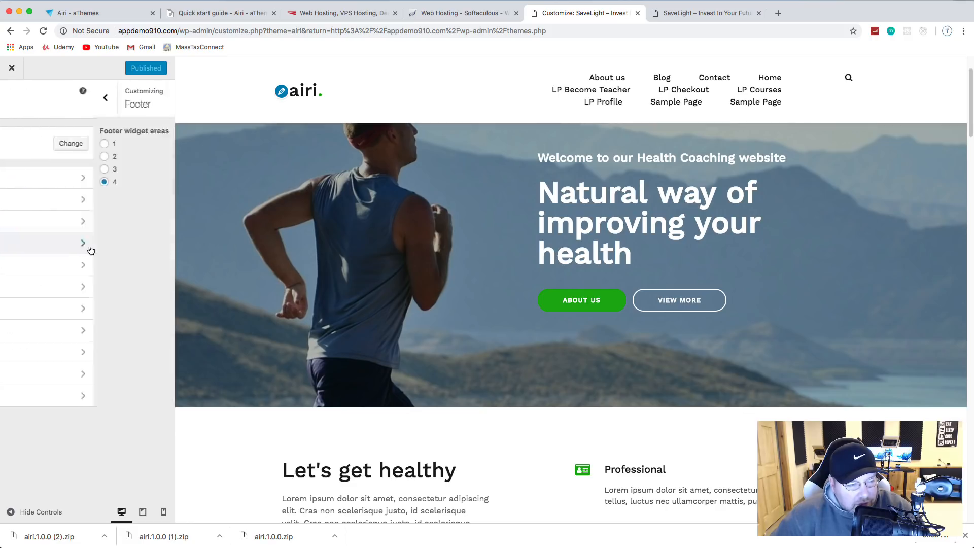
click(9, 101)
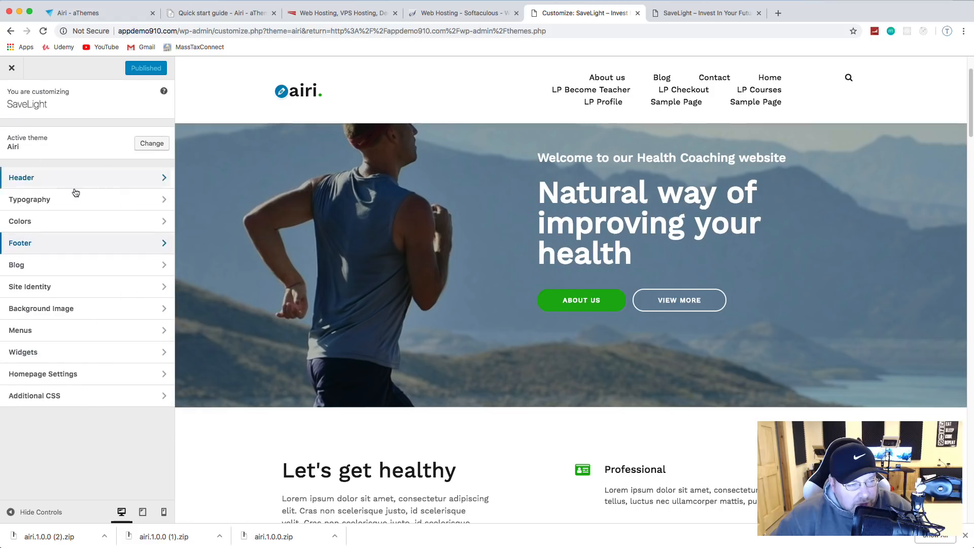
click(72, 291)
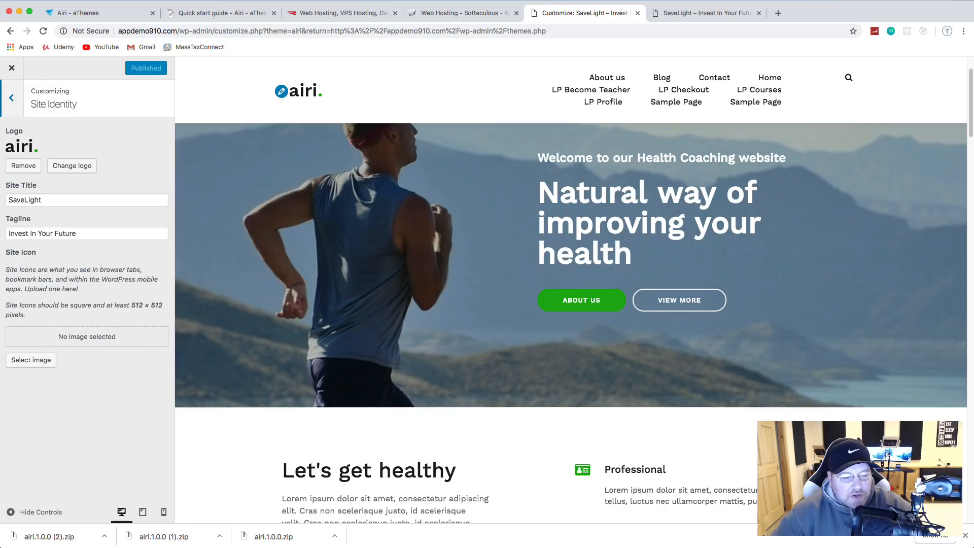
Step: Locate logo.png in the savelight_resources folder and start changing the site logo
key(super+Tab)
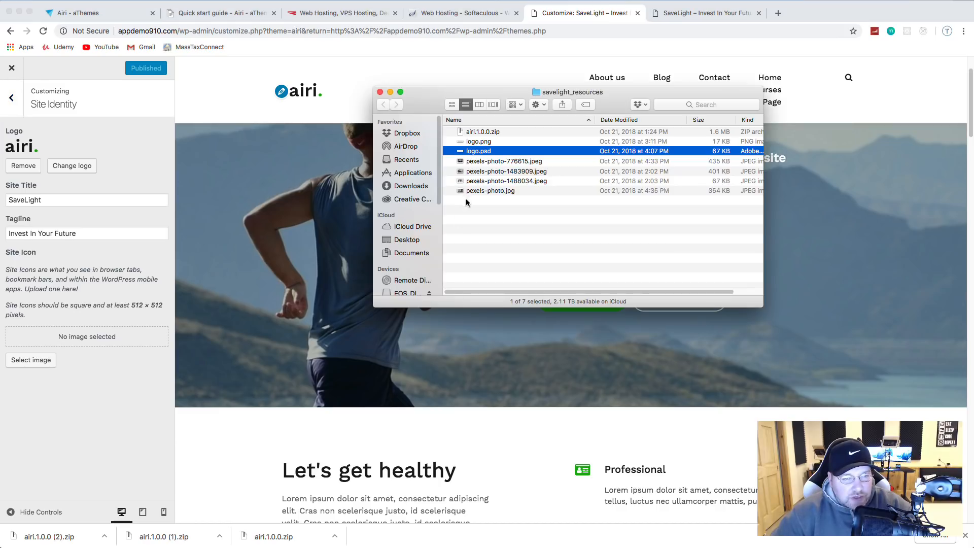
click(482, 143)
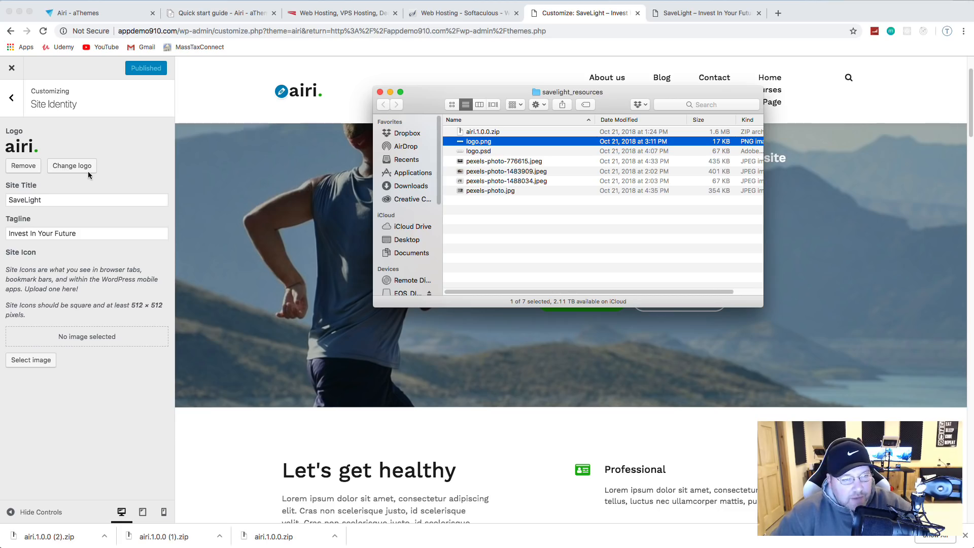
click(68, 166)
Step: Upload logo.png from Desktop > savelight_resources to the media library
click(77, 166)
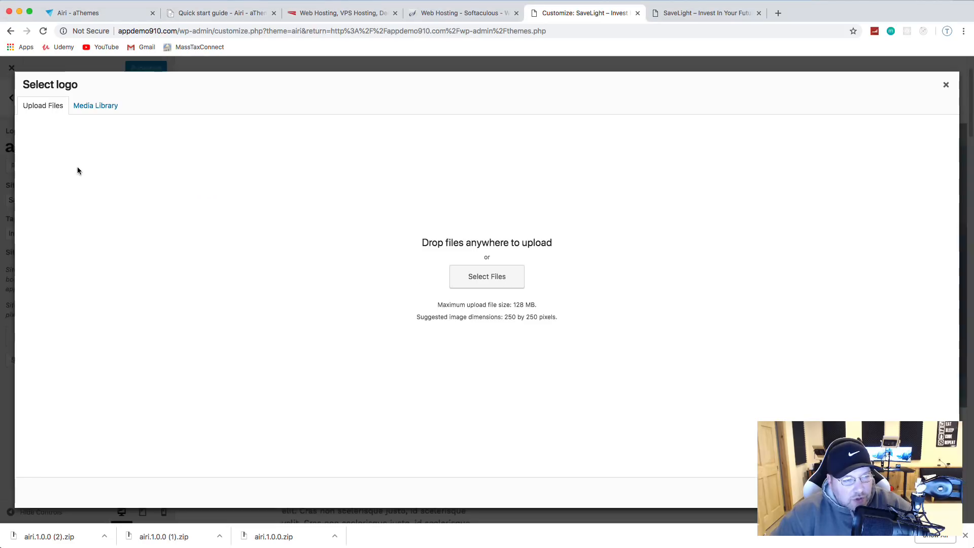
right_click(466, 268)
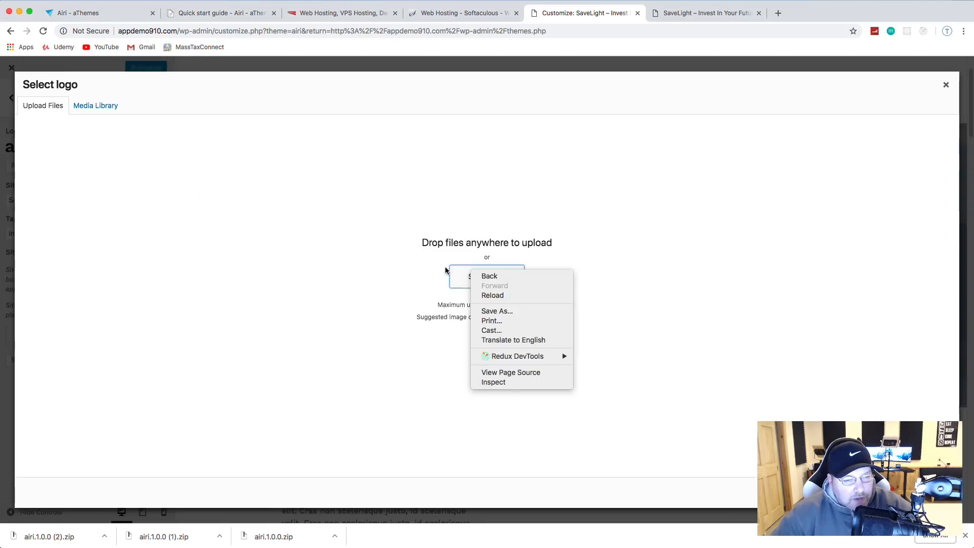
click(447, 270)
click(464, 278)
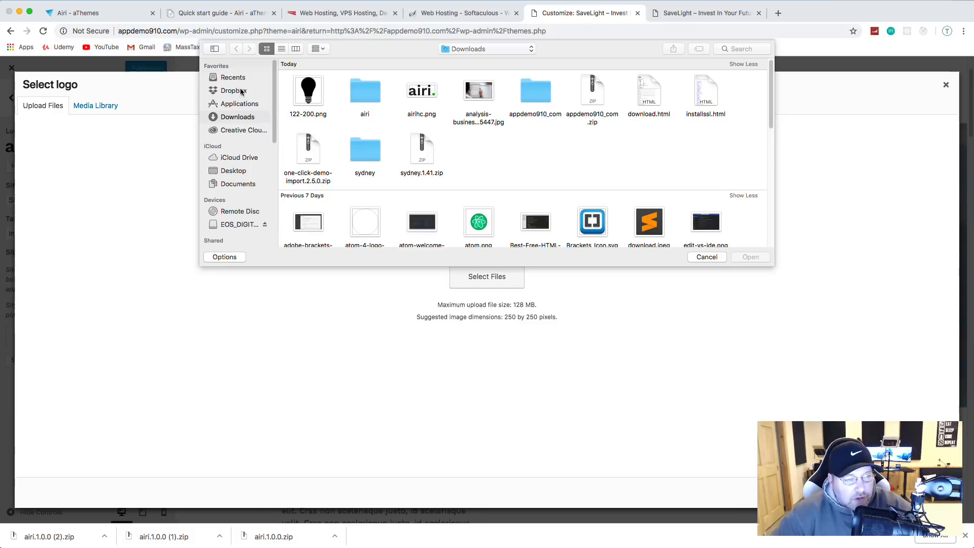
click(238, 173)
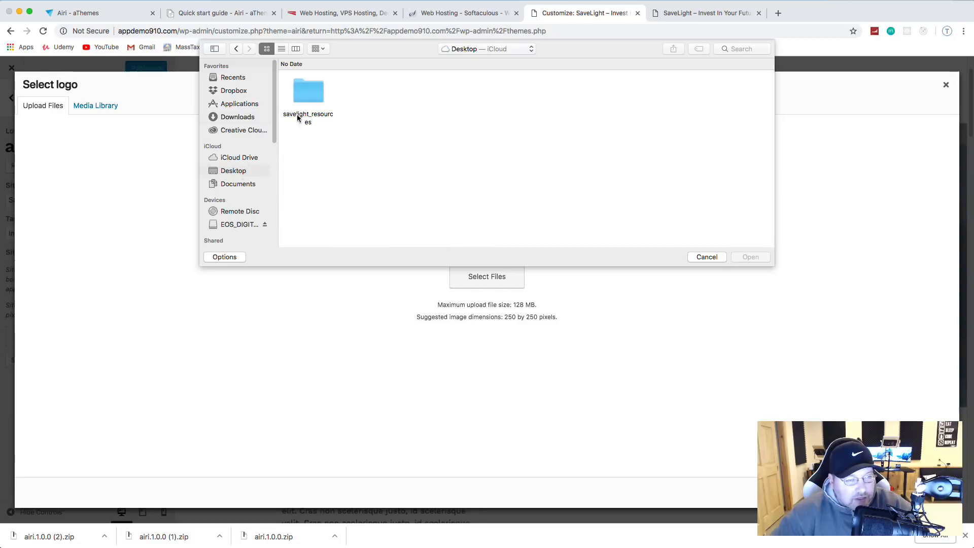
click(300, 97)
double_click(304, 97)
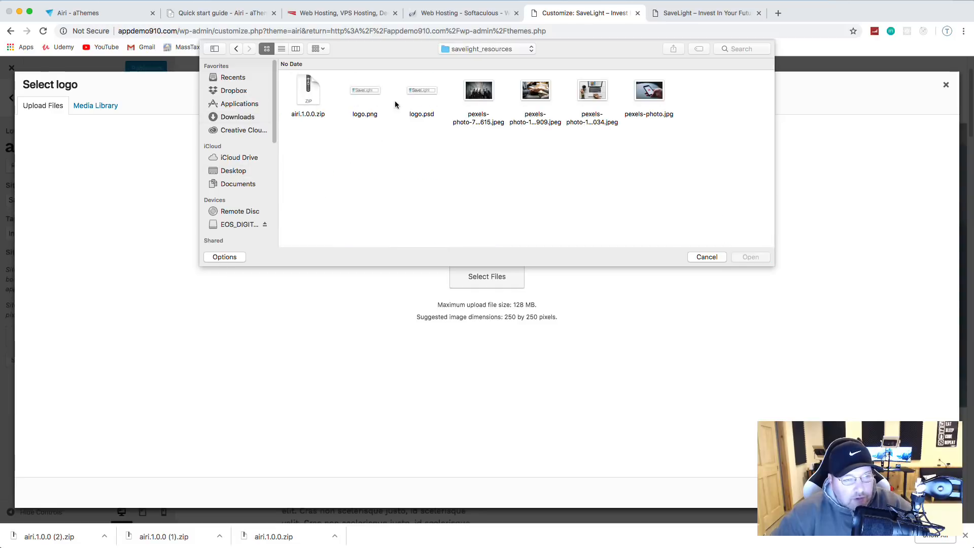
click(367, 97)
double_click(366, 92)
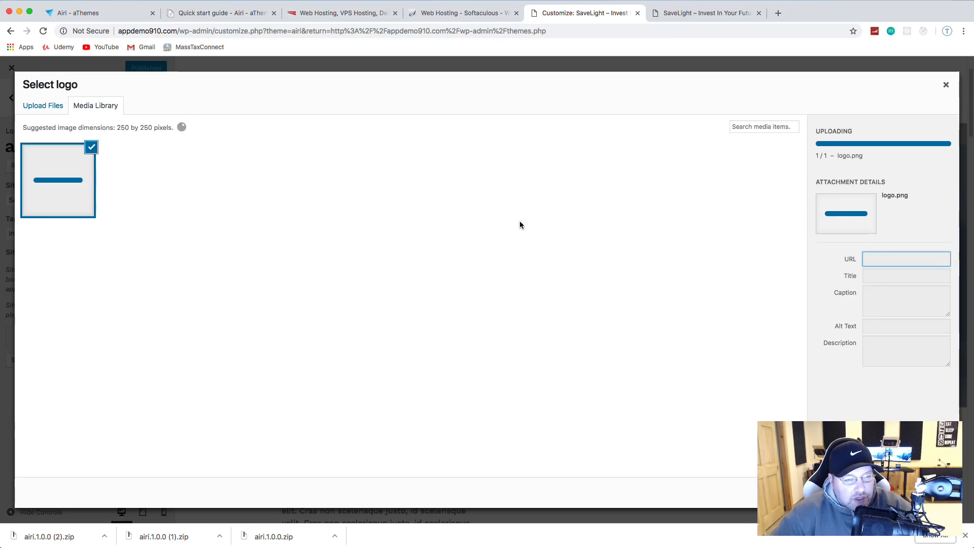
Step: Set it as the logo, widening the crop to include the whole SaveLight wordmark
click(934, 492)
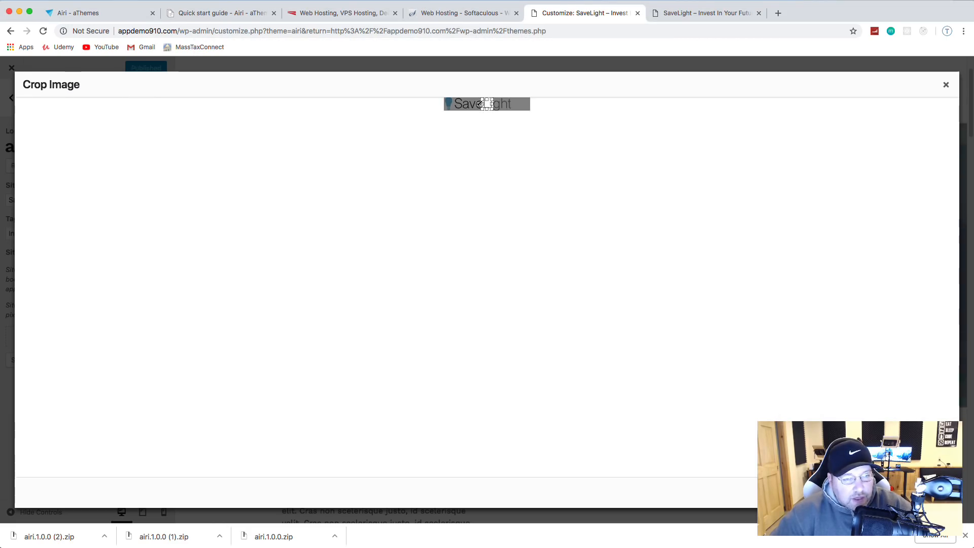
drag(482, 104, 537, 104)
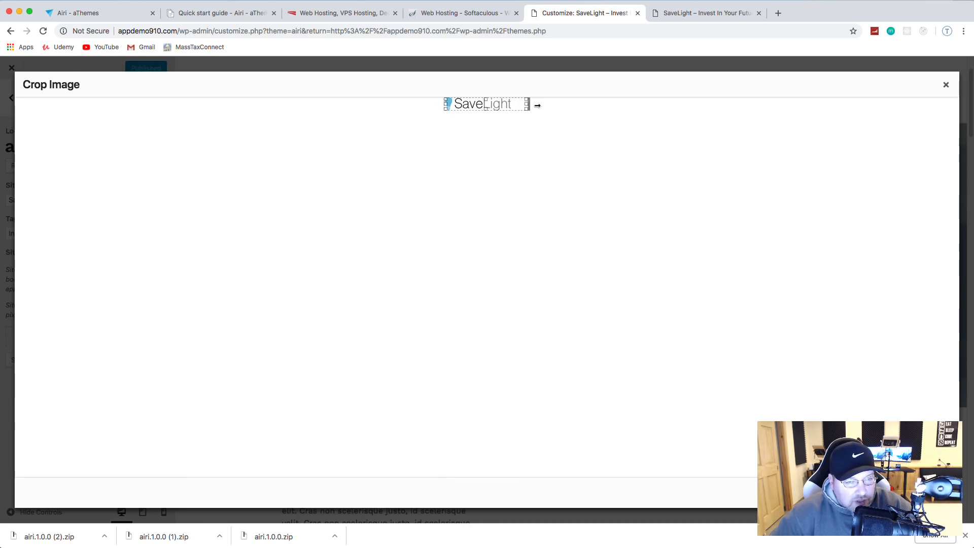
click(927, 492)
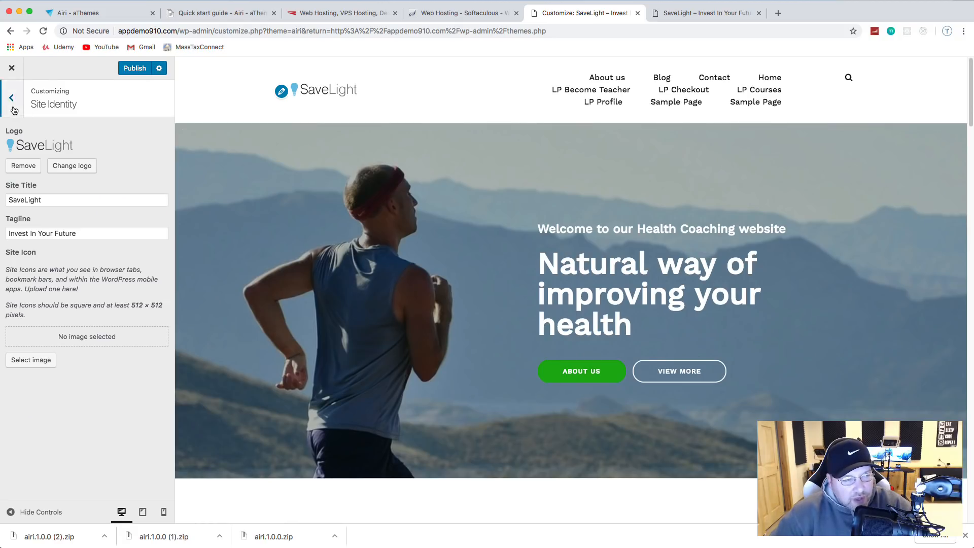
Step: Go back to the main Customizer list and open the Additional CSS section
click(11, 98)
click(48, 404)
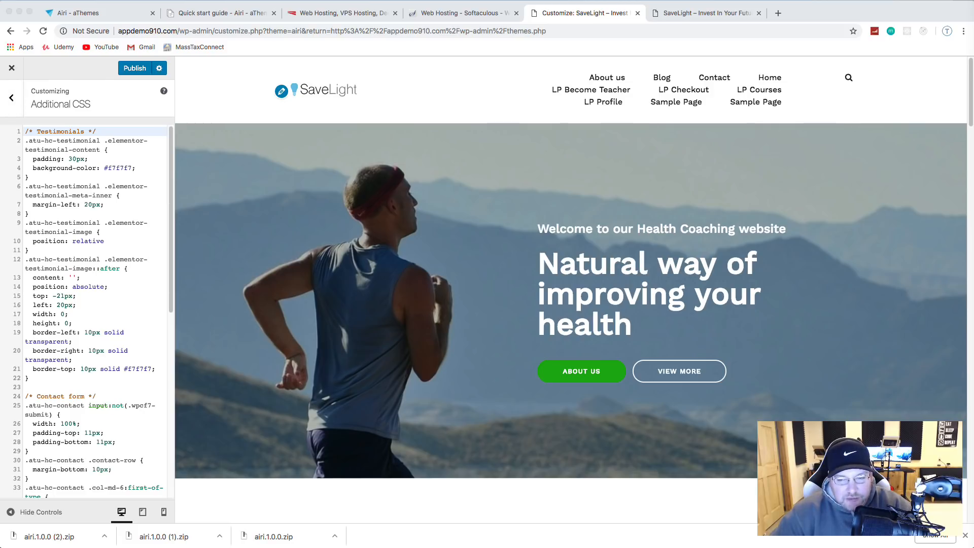
scroll(113, 355, down, 10)
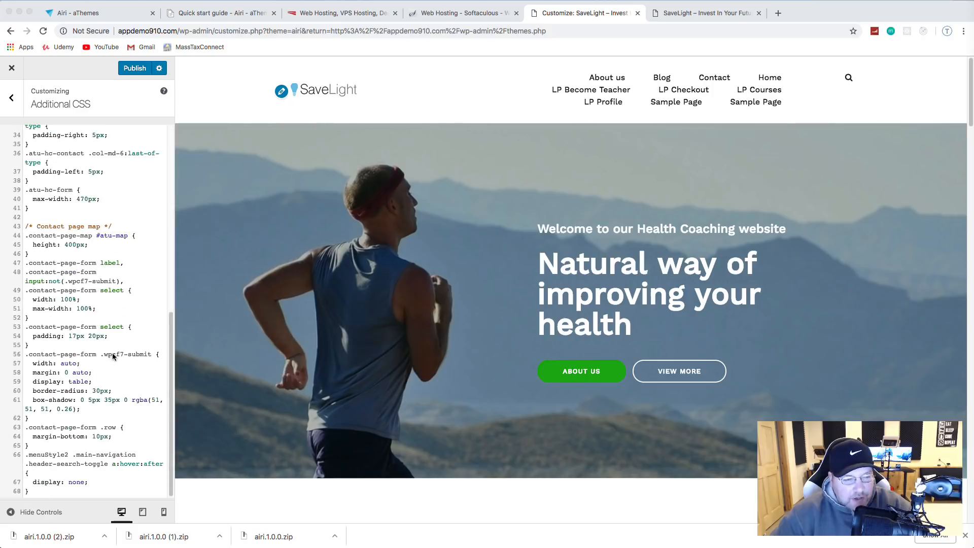
scroll(356, 260, down, 2)
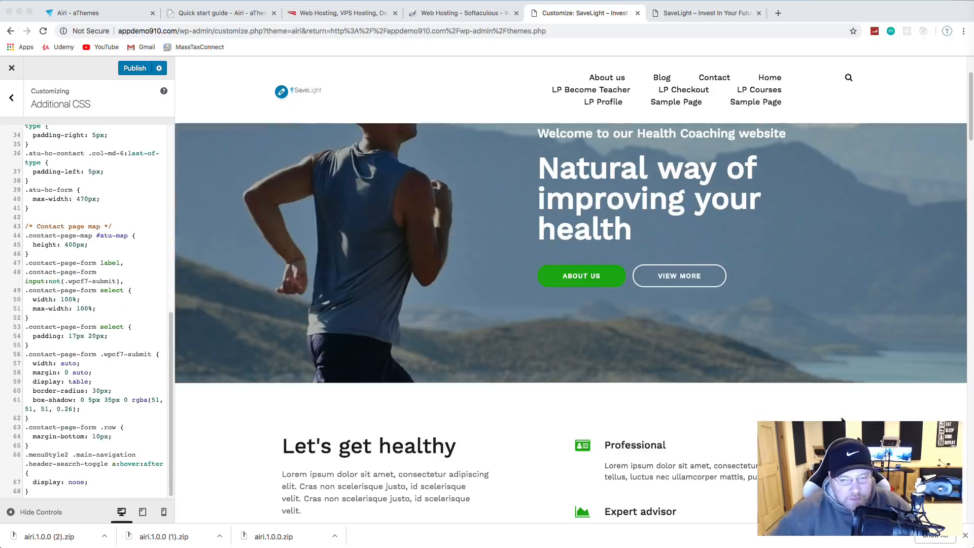
Step: Inspect the header logo in DevTools to identify it as the 170×26 cropped-logo.png image
key(alt+super+i)
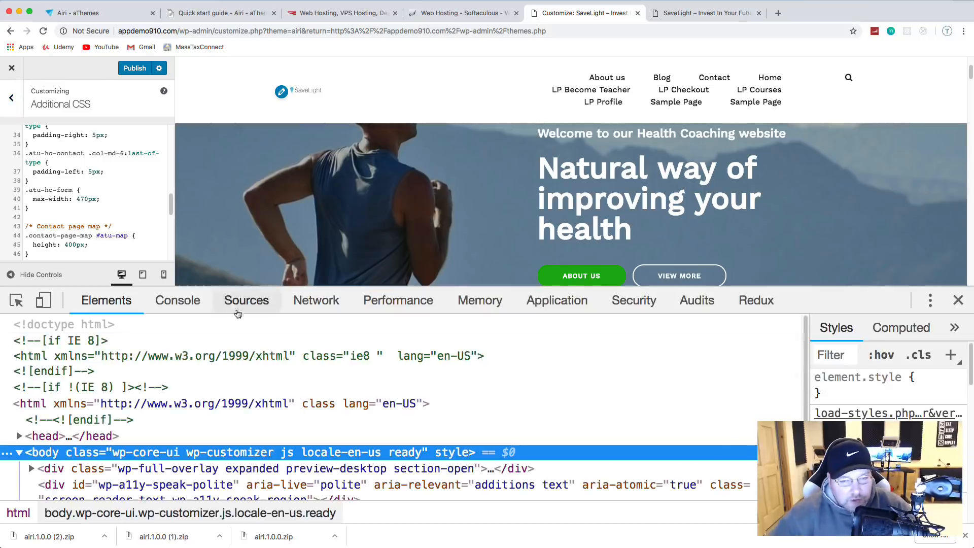
click(17, 300)
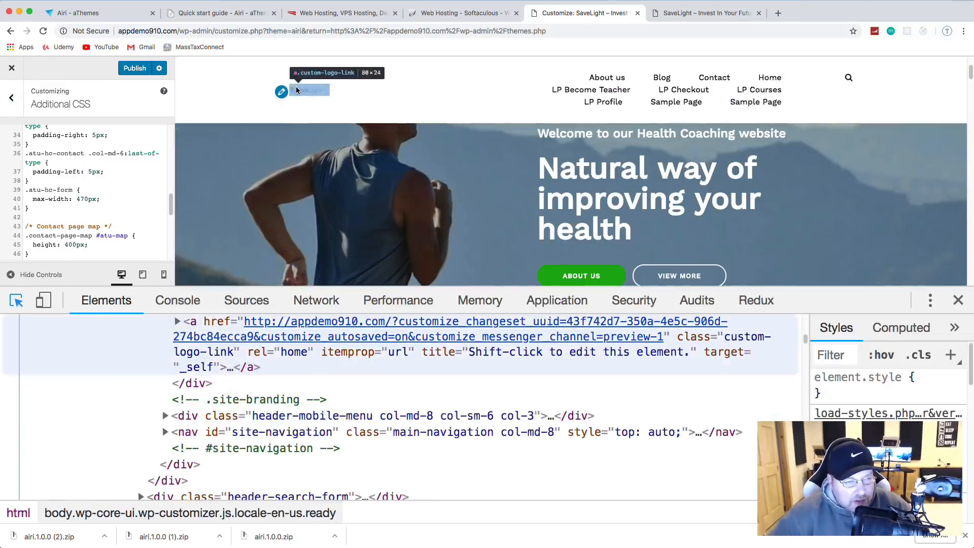
click(297, 91)
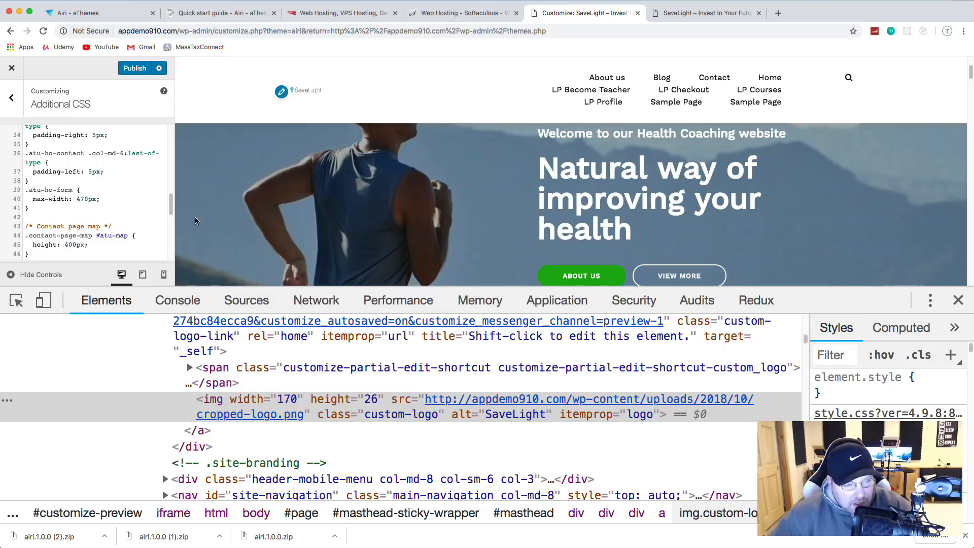
click(958, 300)
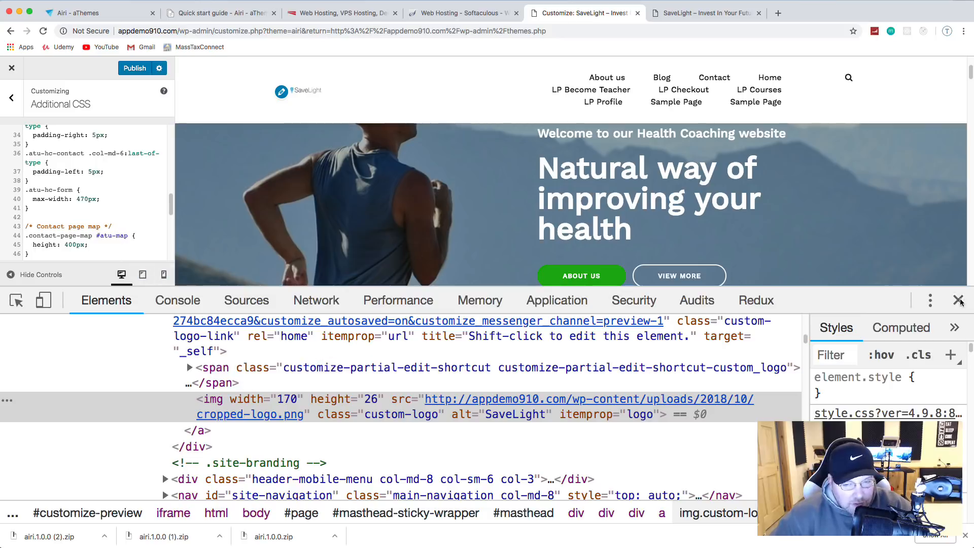
Step: Add the .is-sticky .site-header .custom-logo-link img rule with max-width 100% and publish it
click(95, 409)
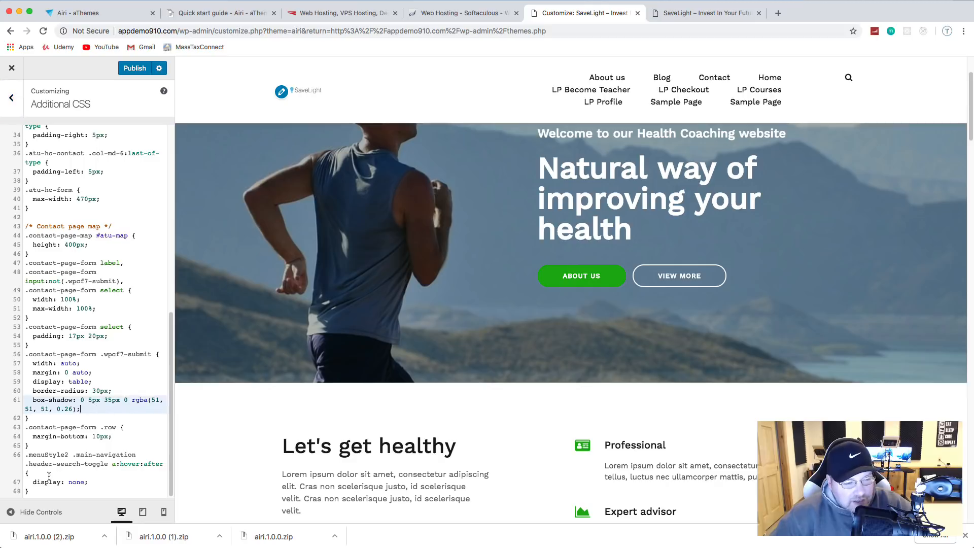
click(50, 495)
key(Return)
key(Return)
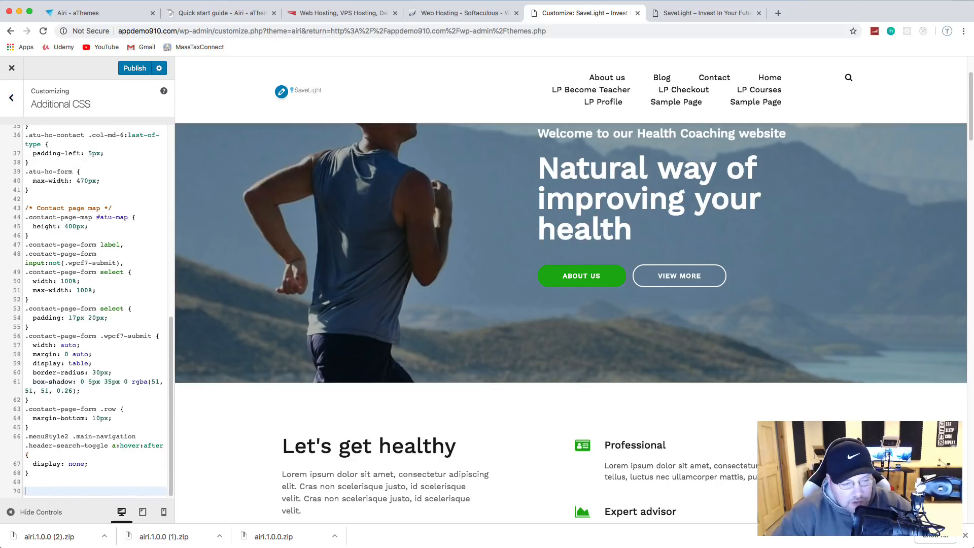
text(.is-sticky .site-header .custom-logo-link img {     max-width: 80px; })
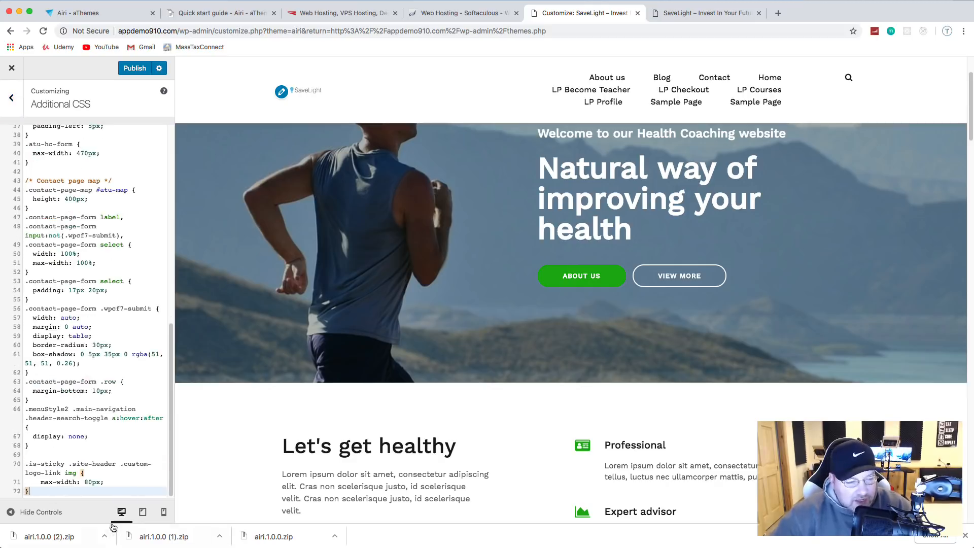
click(103, 483)
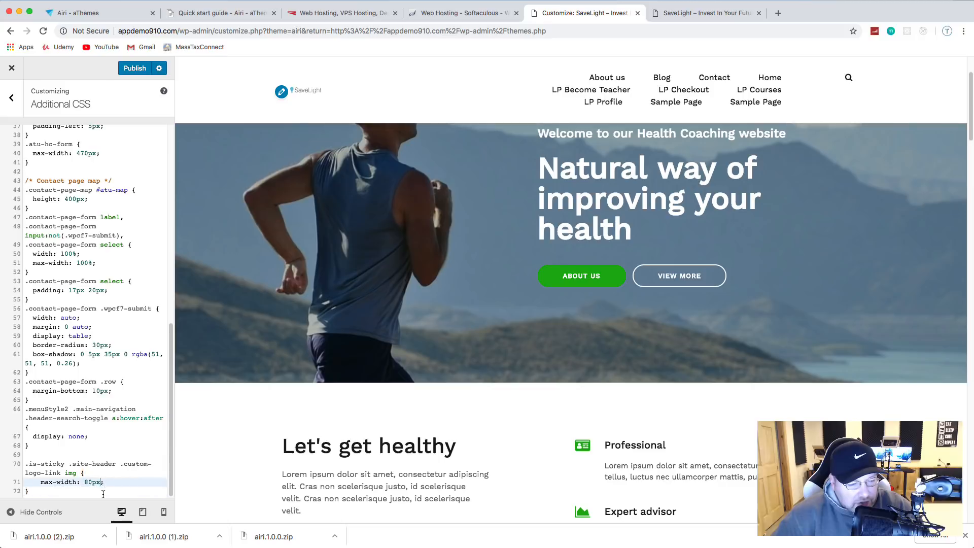
key(BackSpace)
key(BackSpace)
key(BackSpace)
key(BackSpace)
key(BackSpace)
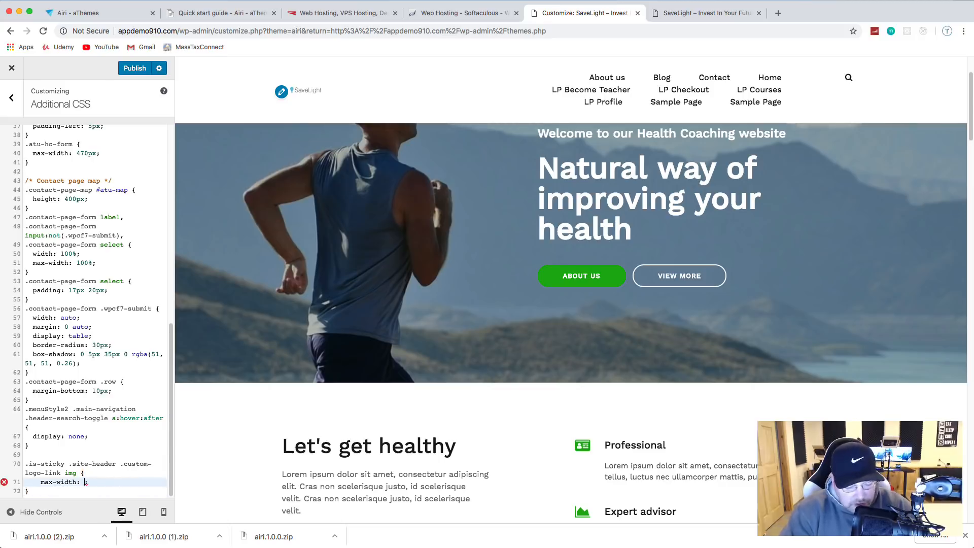
text(100%;)
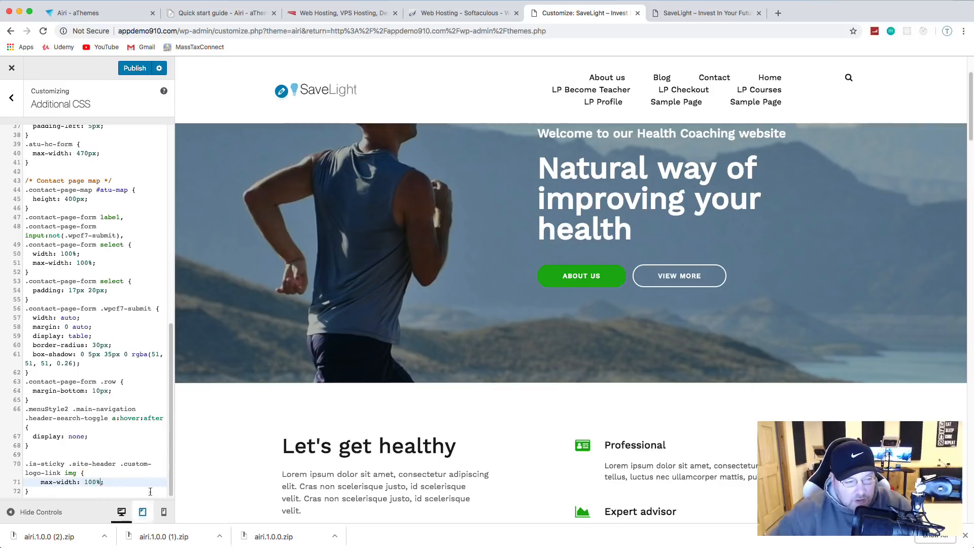
click(100, 418)
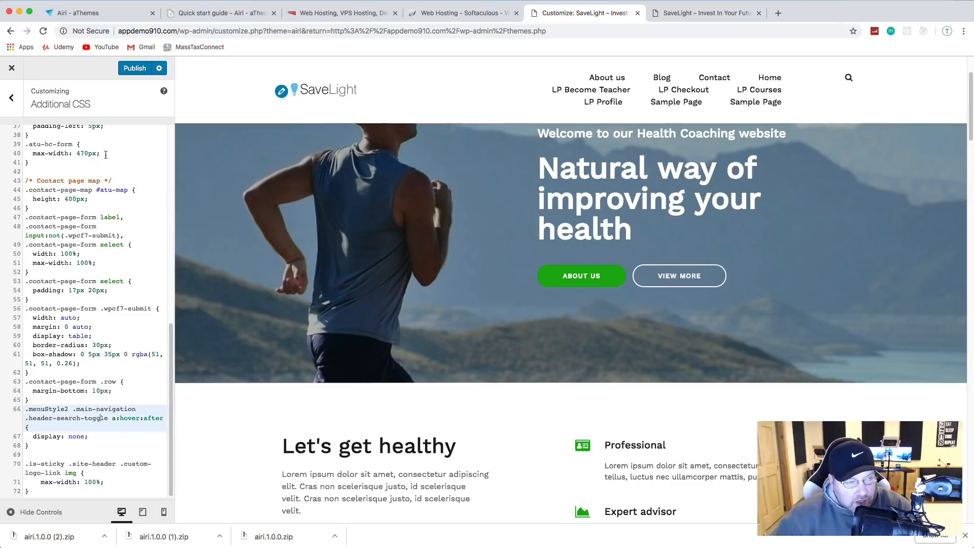
click(130, 70)
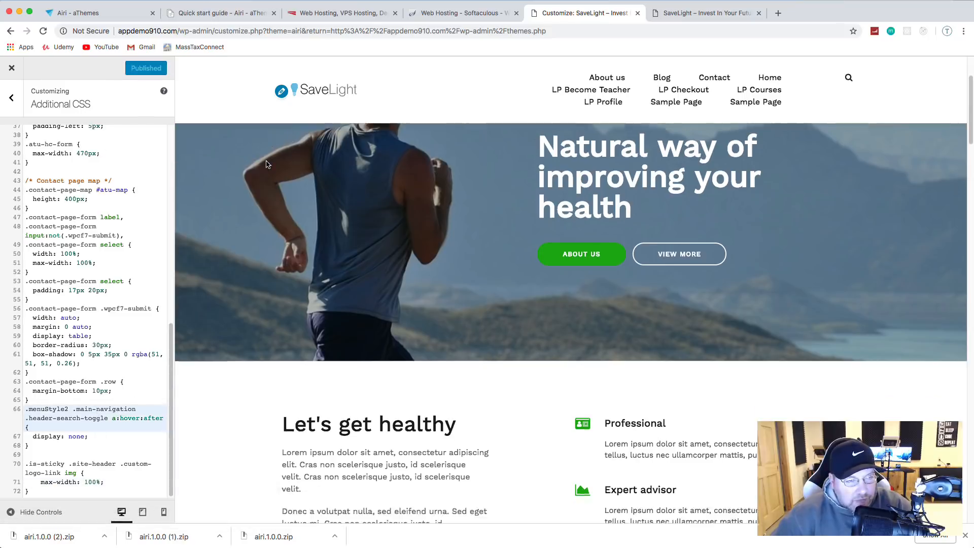
scroll(269, 168, down, 10)
scroll(270, 167, up, 5)
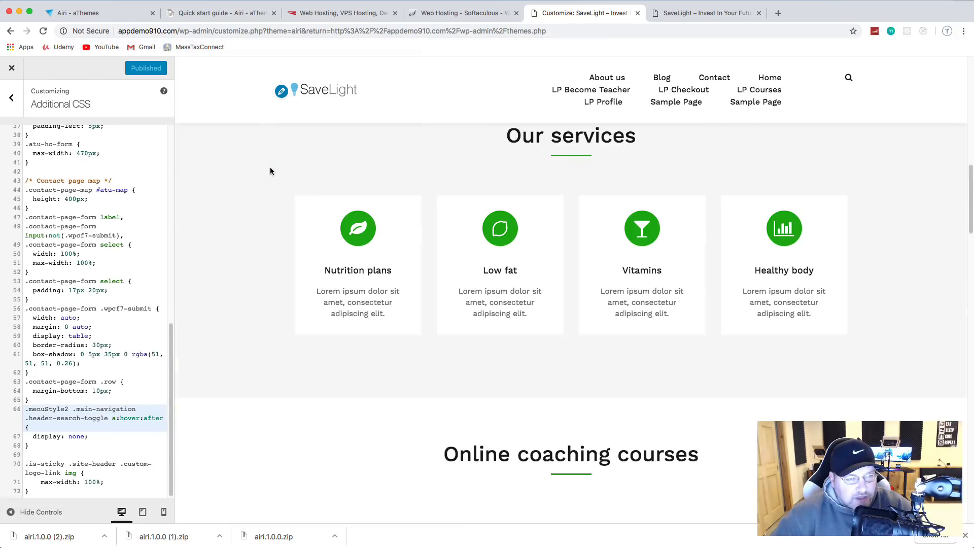
Step: Look through the Homepage Settings and Menus sections, ending on the main Customizer list
click(11, 98)
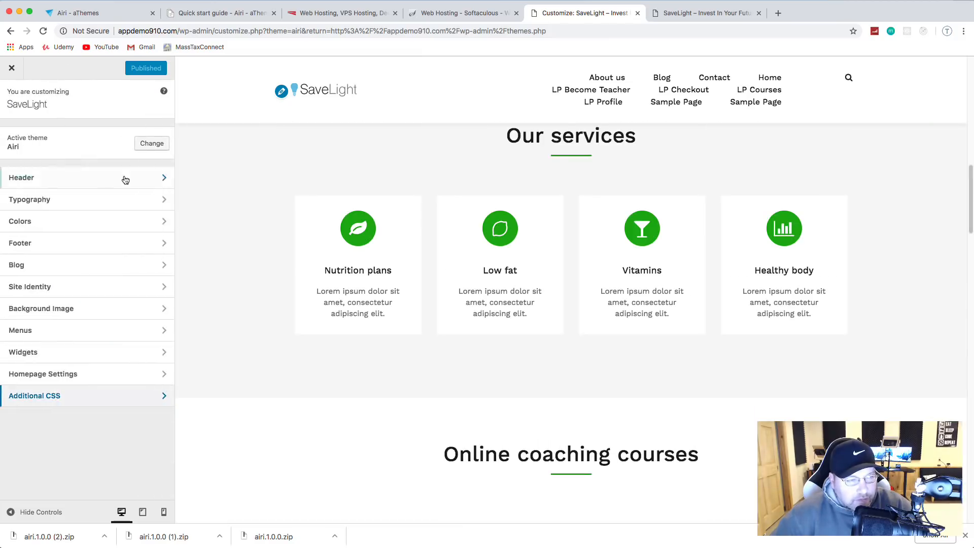
click(93, 380)
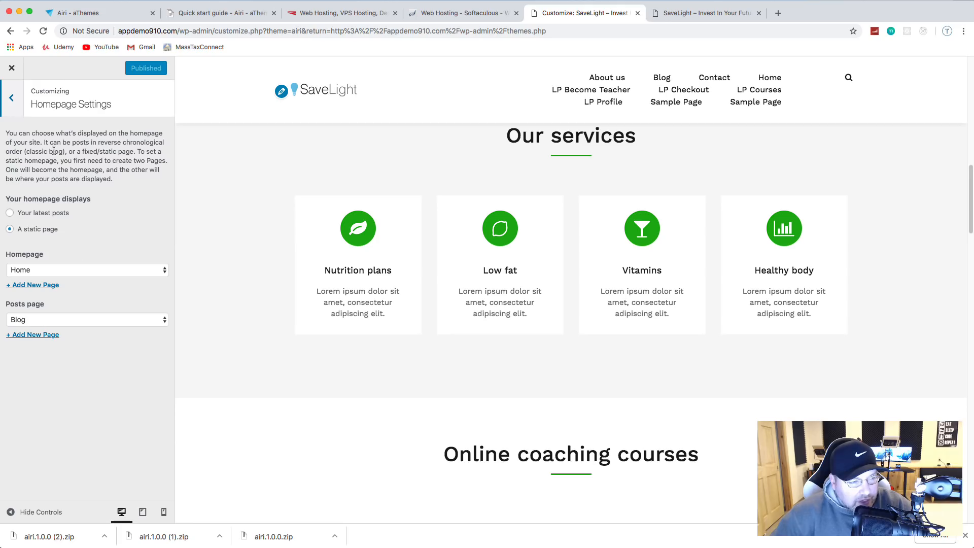
click(12, 100)
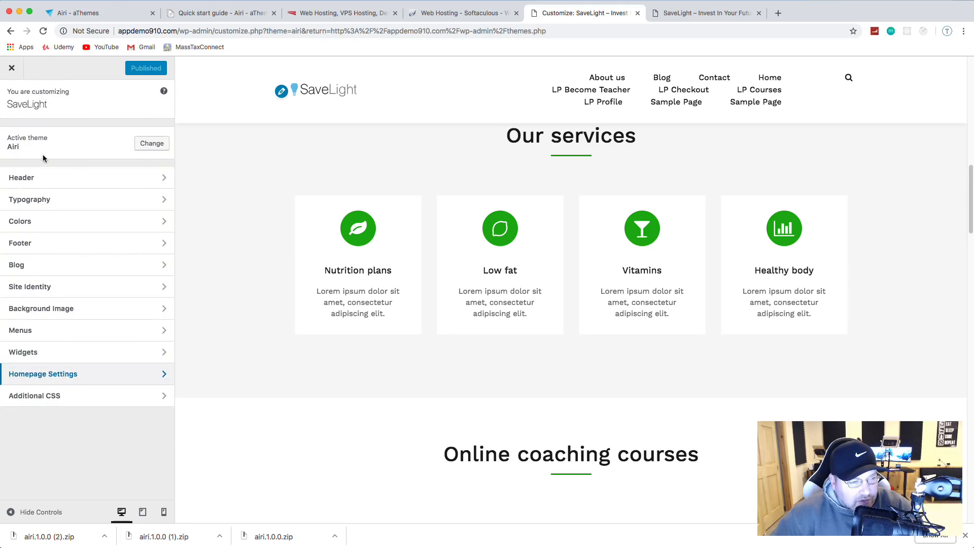
click(57, 337)
click(10, 98)
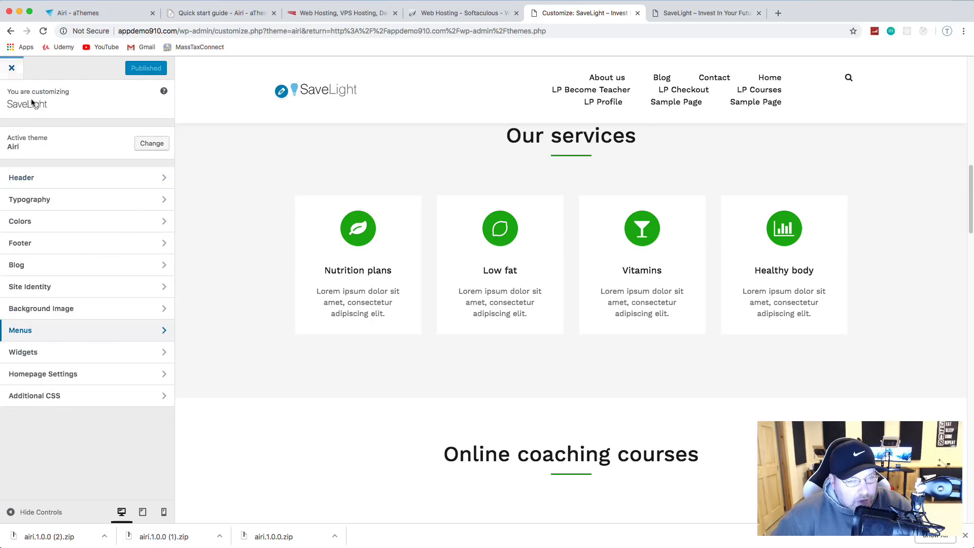
Step: Leave the Customizer and view Appearance > Themes, listing 4 themes with Airi active
click(12, 71)
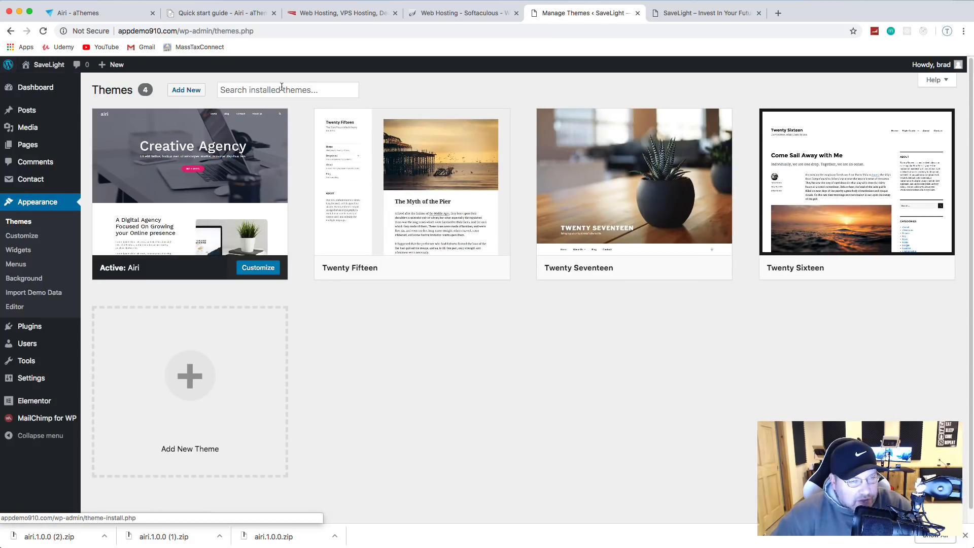
click(707, 12)
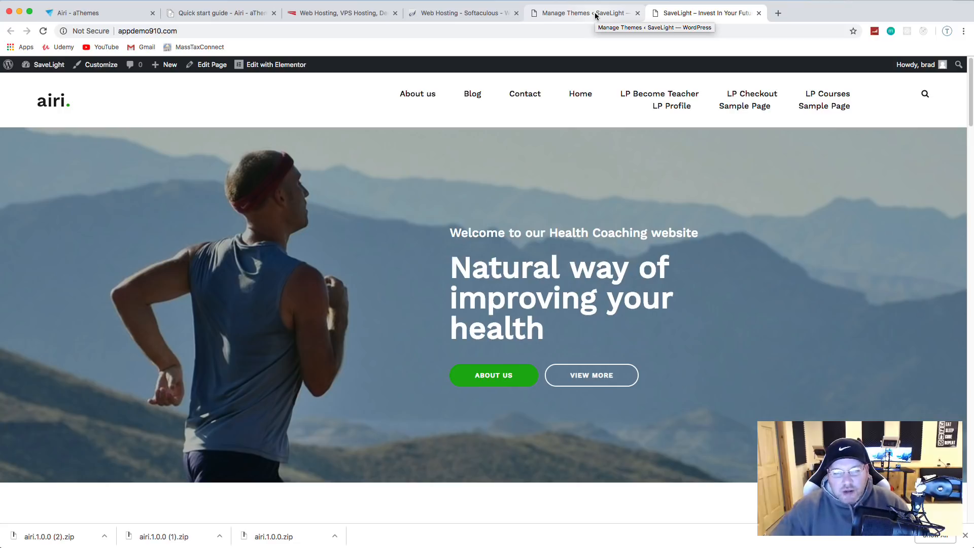
click(564, 13)
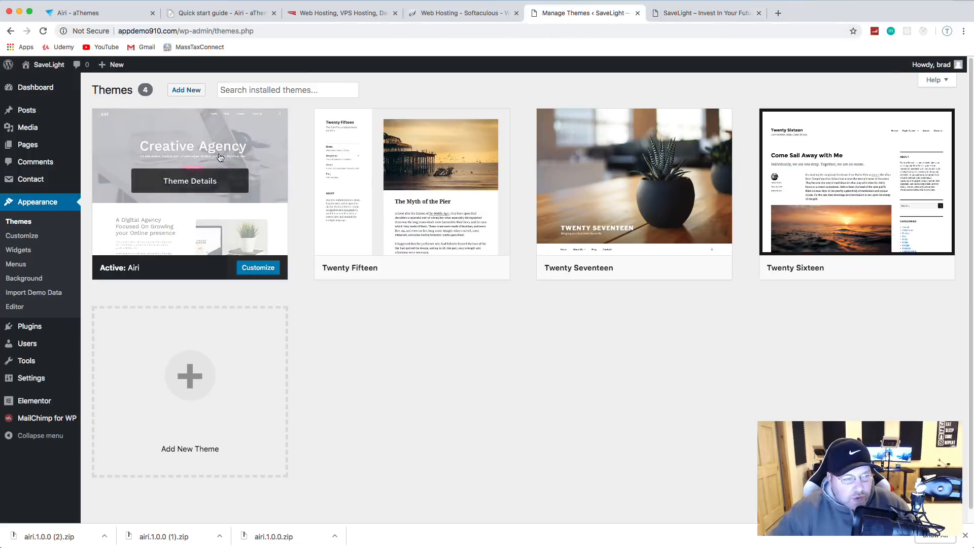
Step: Bulk-trash the four LP pages and both Sample Pages, then reload the front page
click(28, 148)
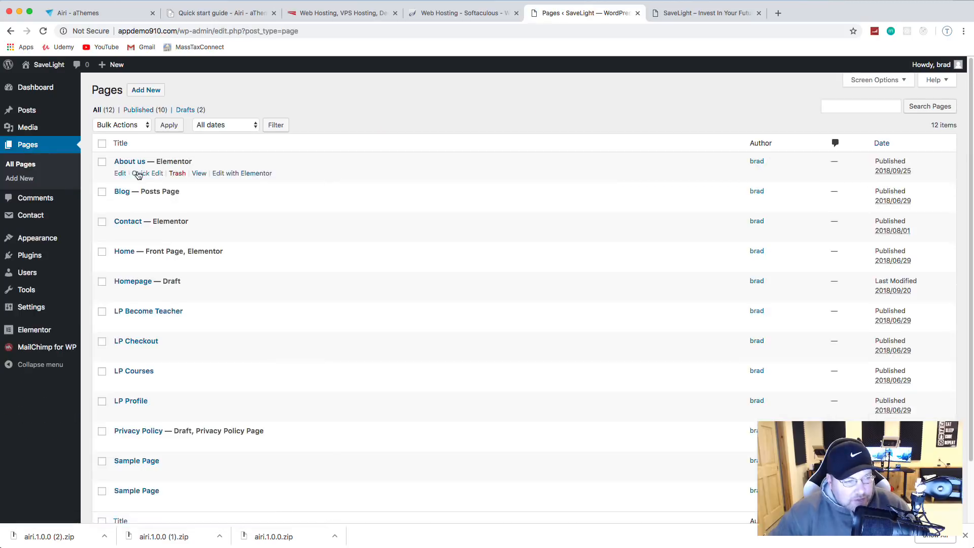
scroll(137, 174, down, 3)
click(102, 242)
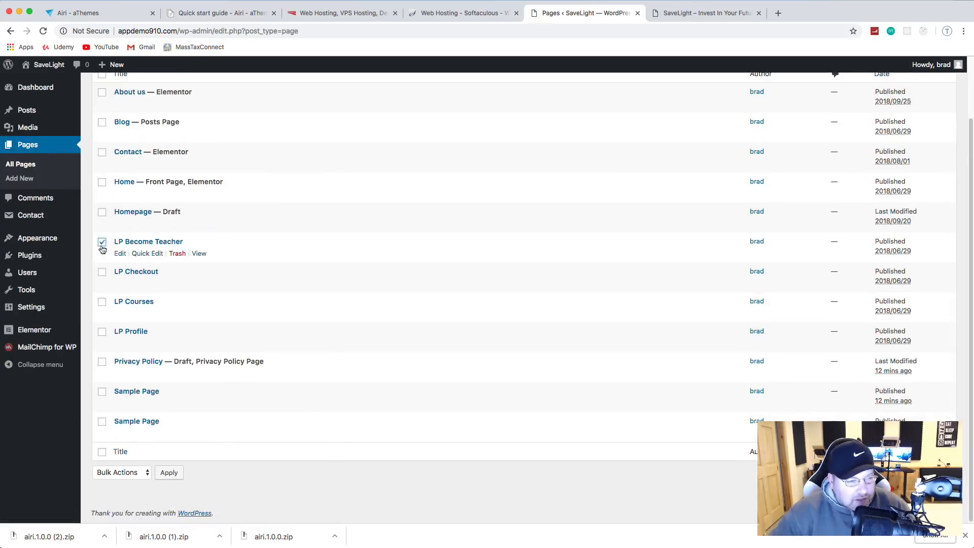
click(102, 273)
click(102, 302)
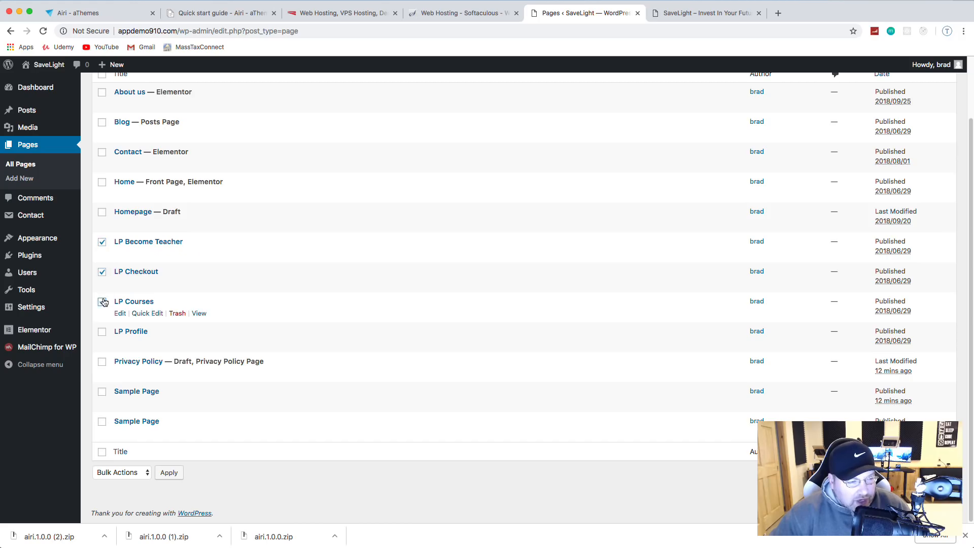
click(103, 333)
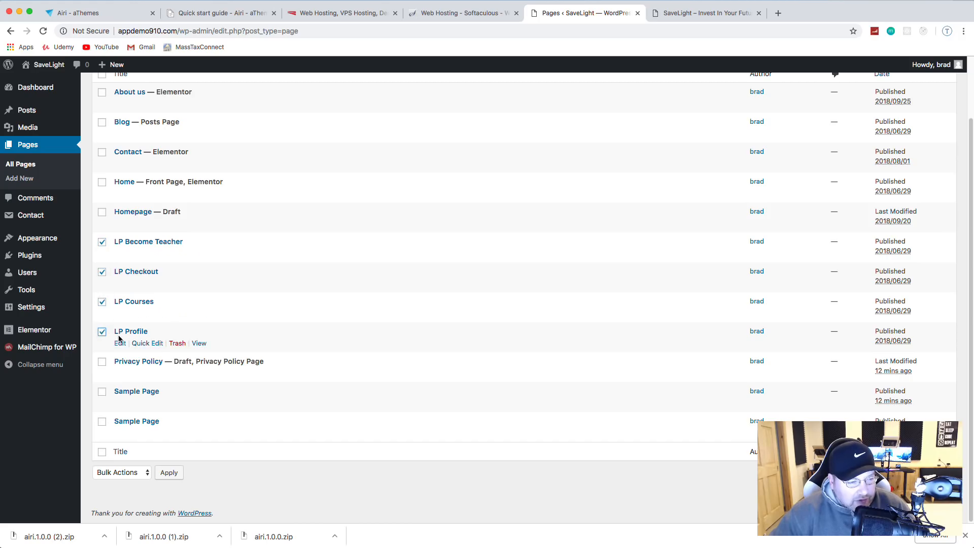
click(101, 392)
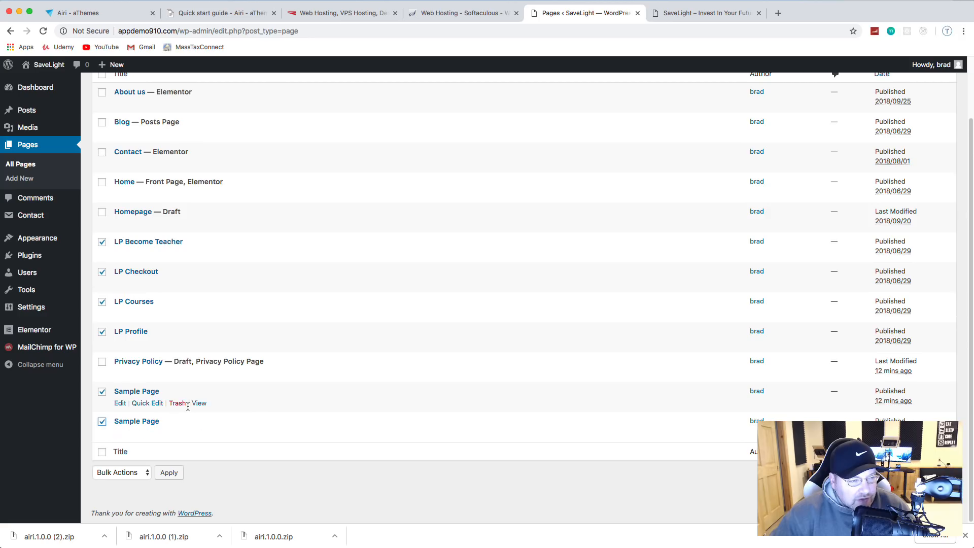
click(140, 469)
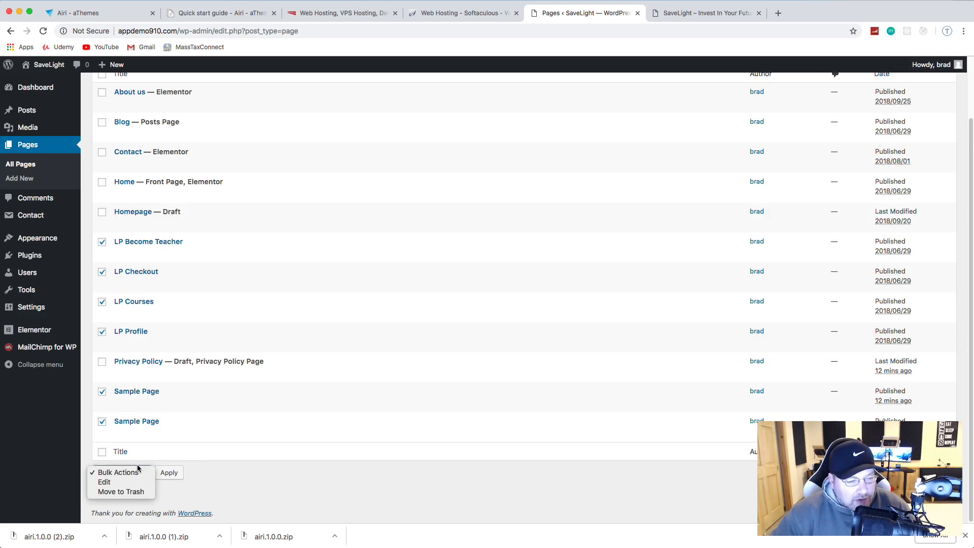
click(152, 488)
click(169, 472)
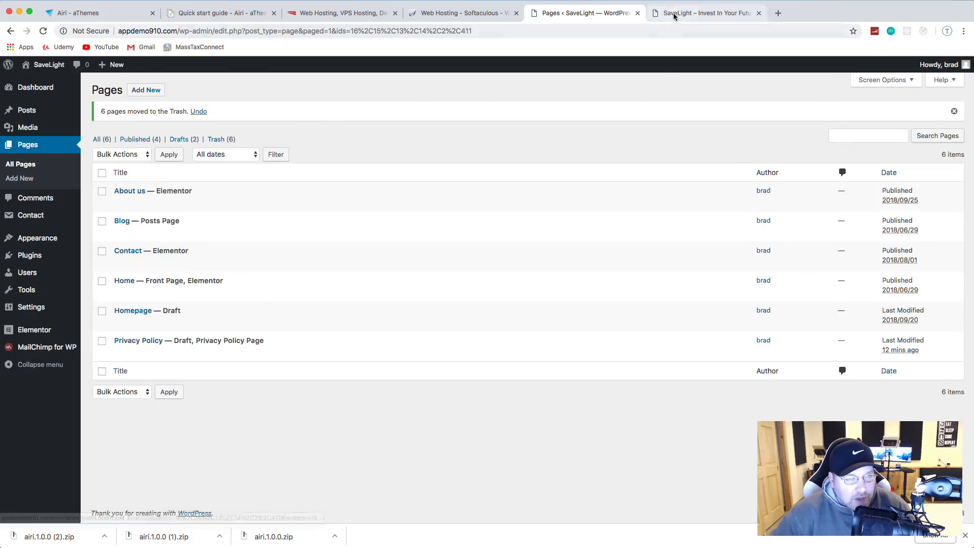
click(675, 14)
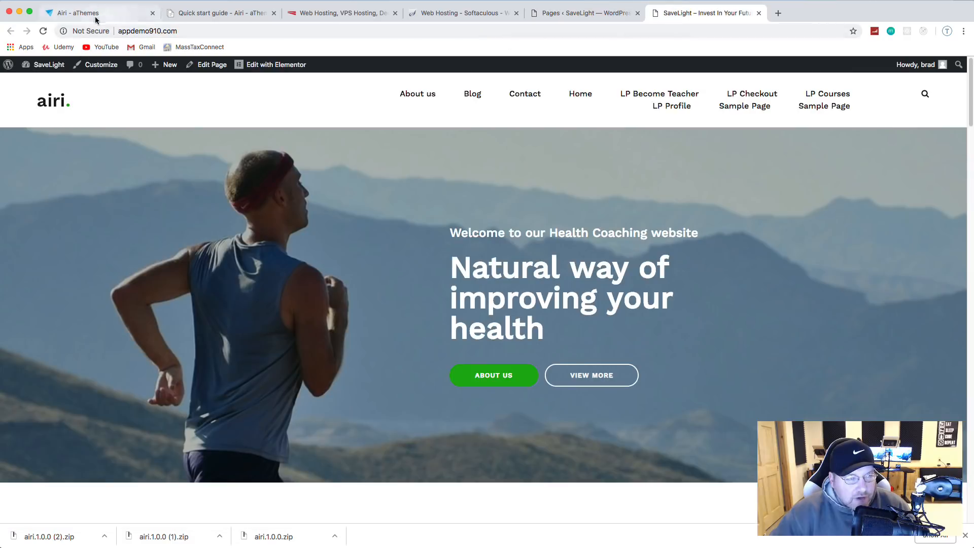
click(42, 31)
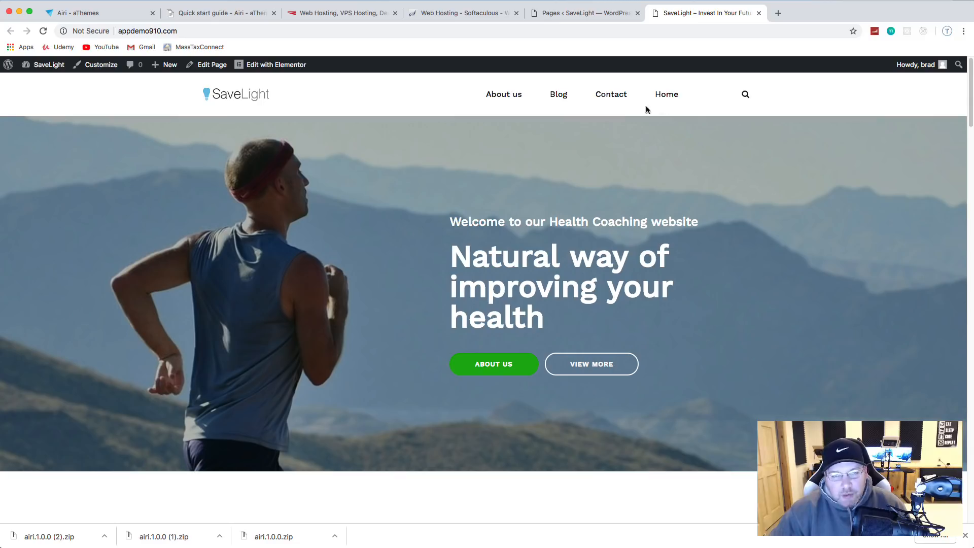
Step: Assign the menu to the Primary location in the menu editor and check the front page
click(582, 14)
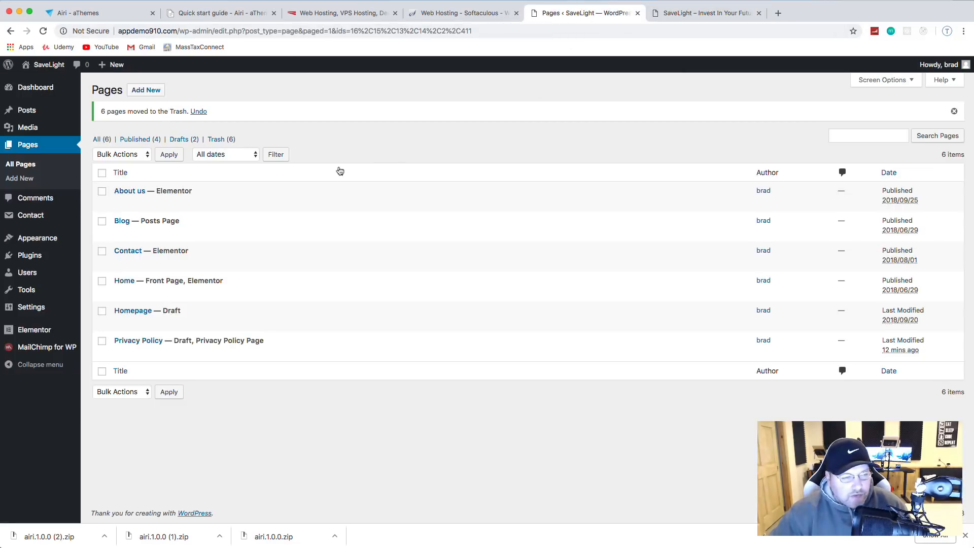
mouse_move(66, 241)
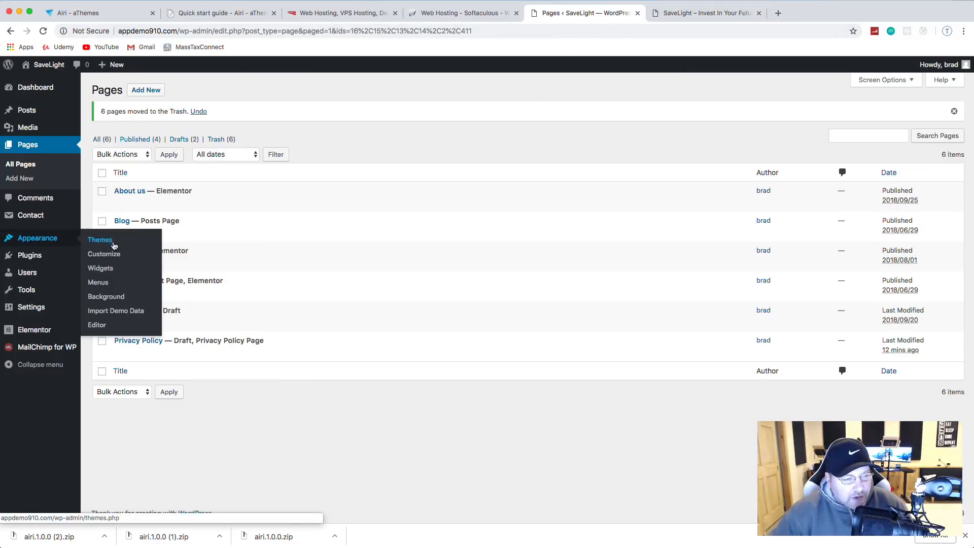
click(108, 283)
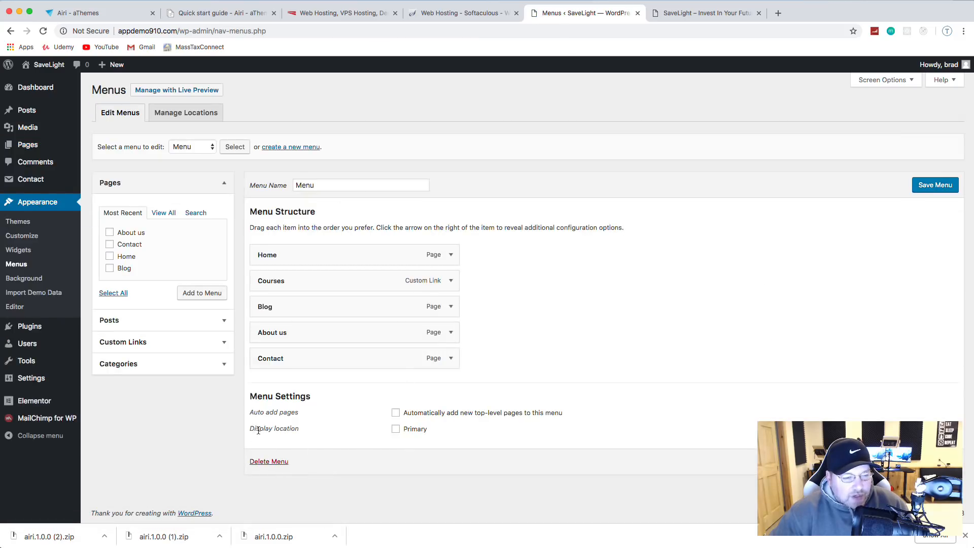
drag(258, 431, 275, 429)
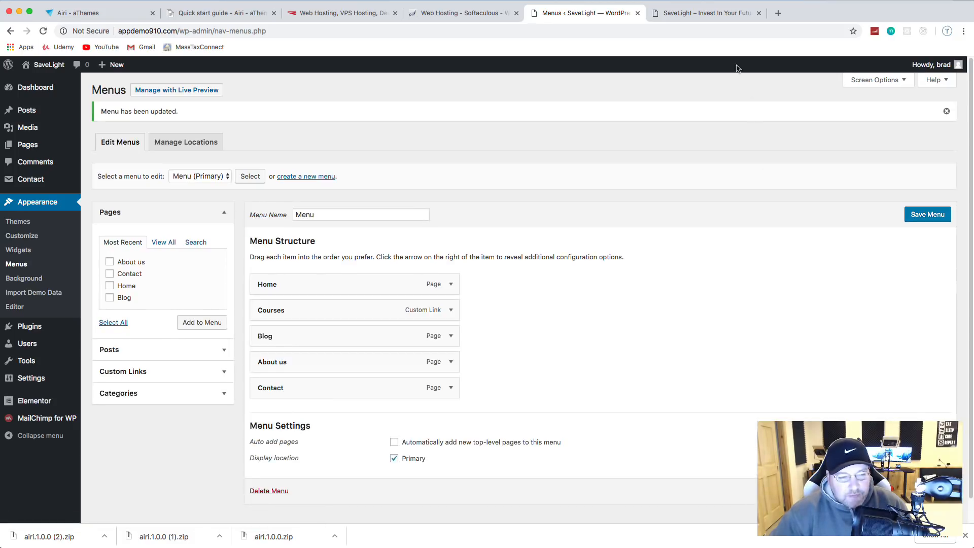
click(721, 13)
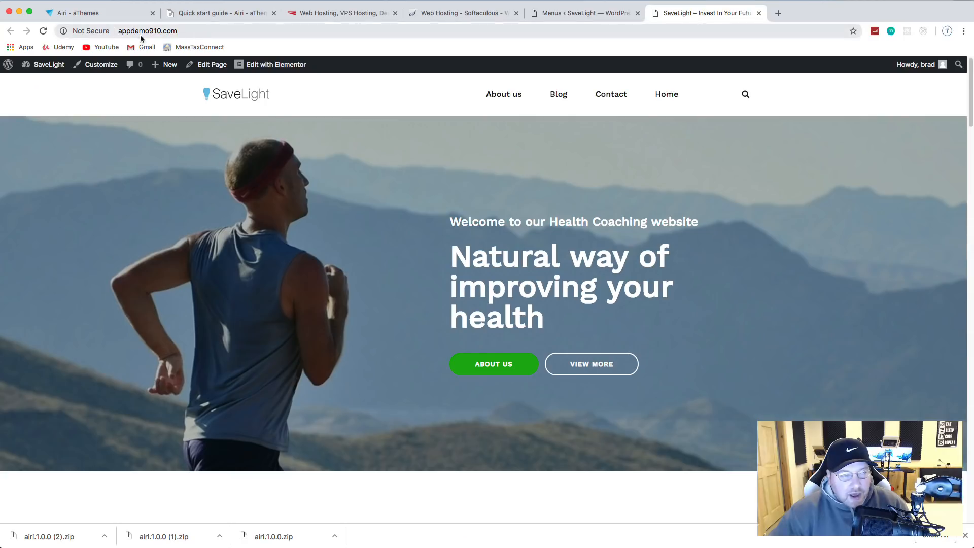
click(43, 31)
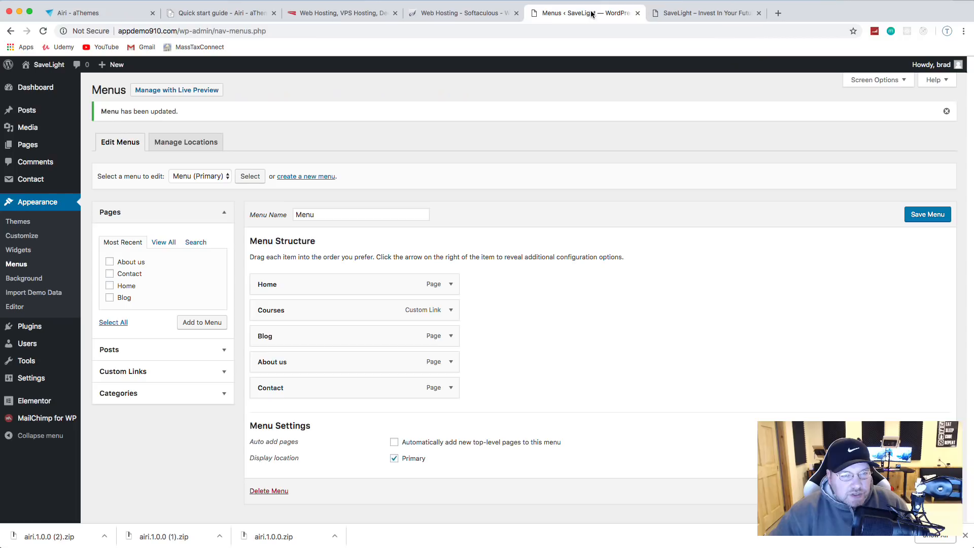
Step: Remove the Courses item from the menu and move About us directly below Home
click(587, 13)
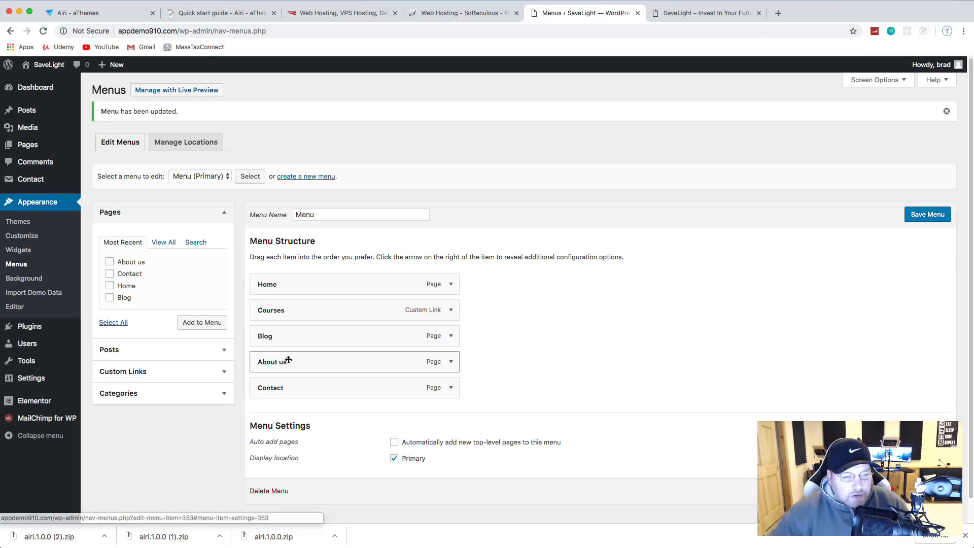
click(450, 310)
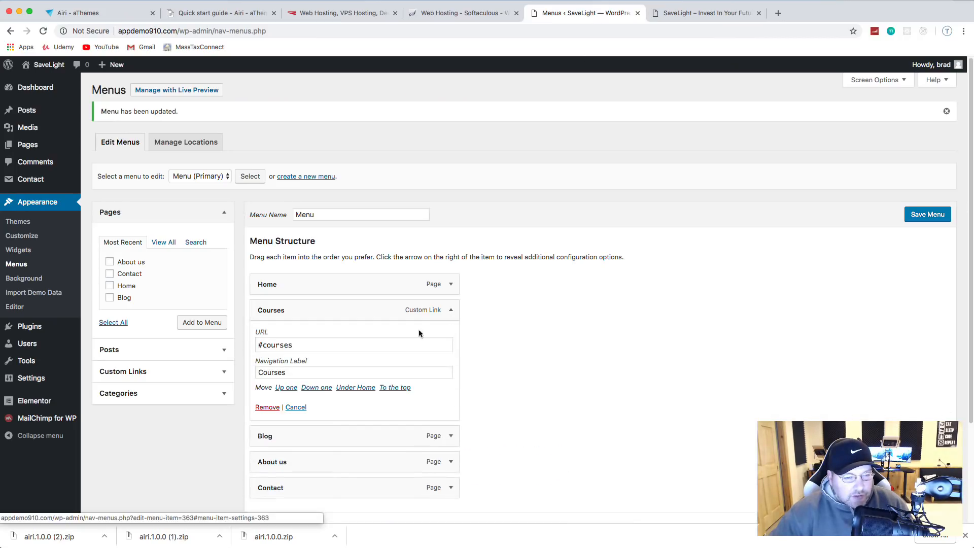
click(265, 407)
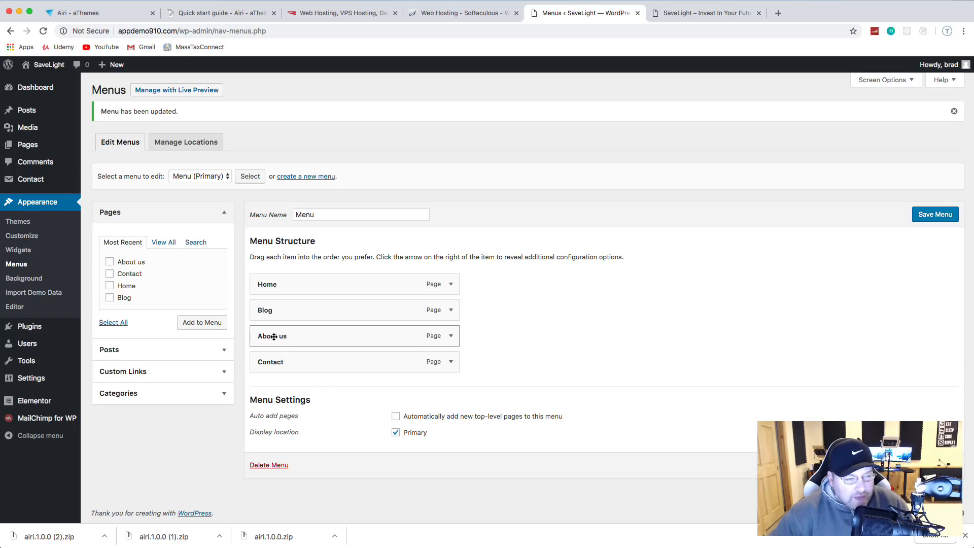
drag(274, 337, 276, 311)
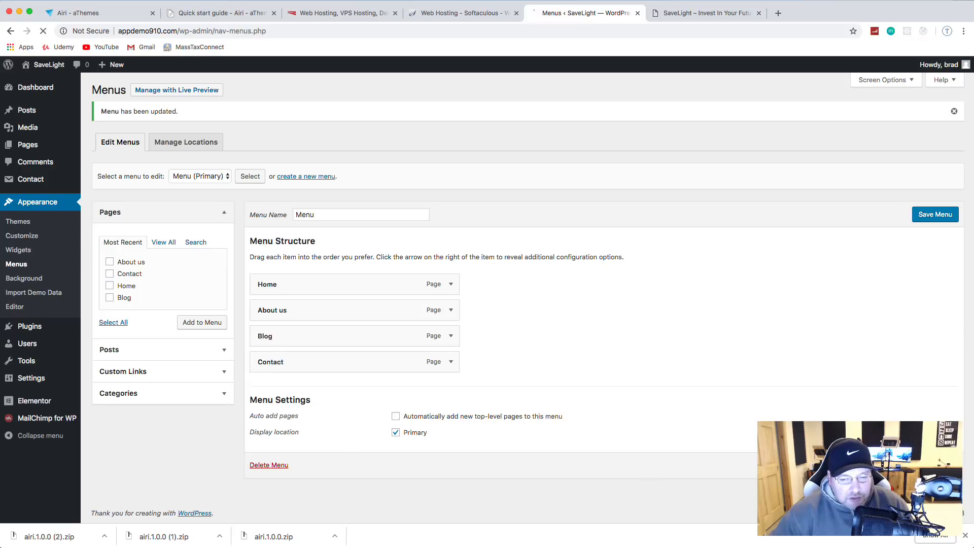
Step: Reload the live site to confirm the menu reads Home, About us, Blog, Contact
click(660, 15)
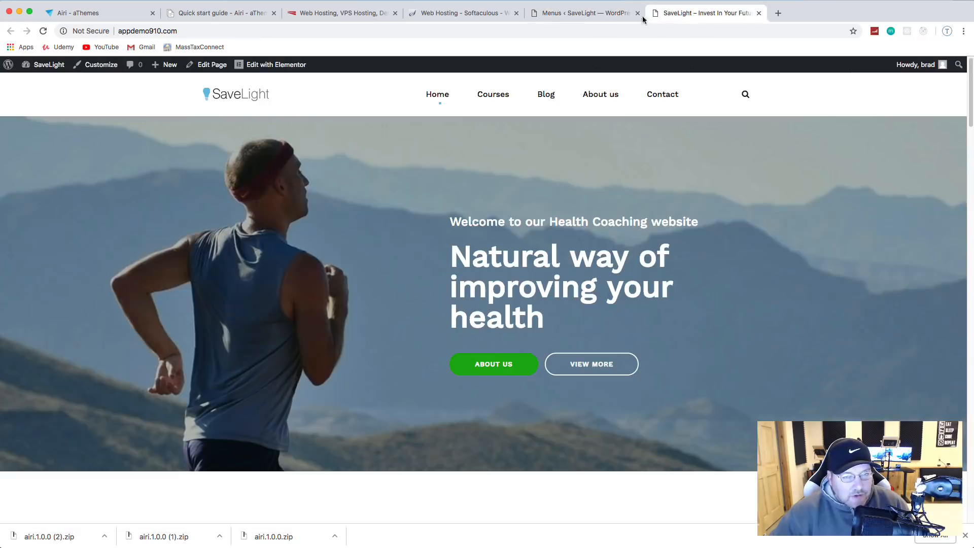
click(38, 33)
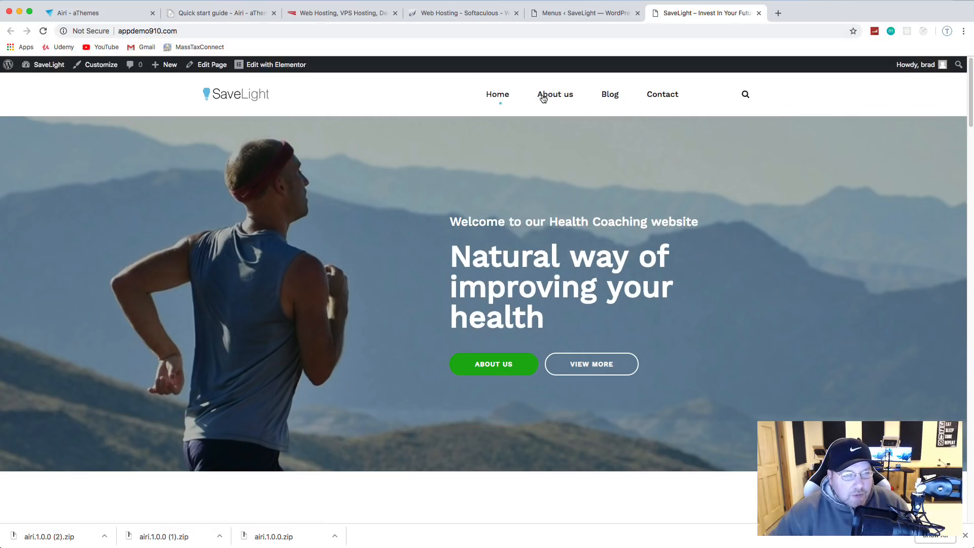
scroll(683, 98, down, 10)
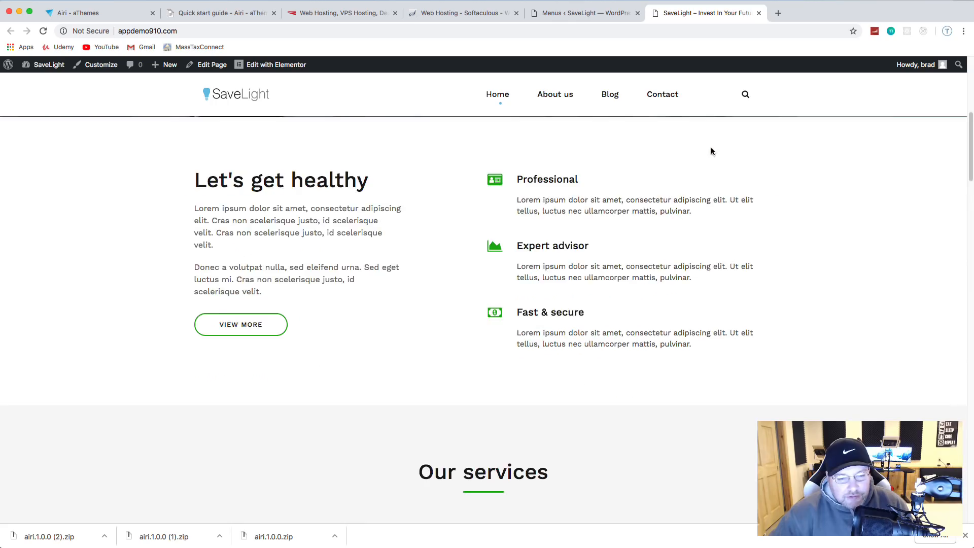
scroll(710, 151, down, 4)
scroll(712, 148, up, 15)
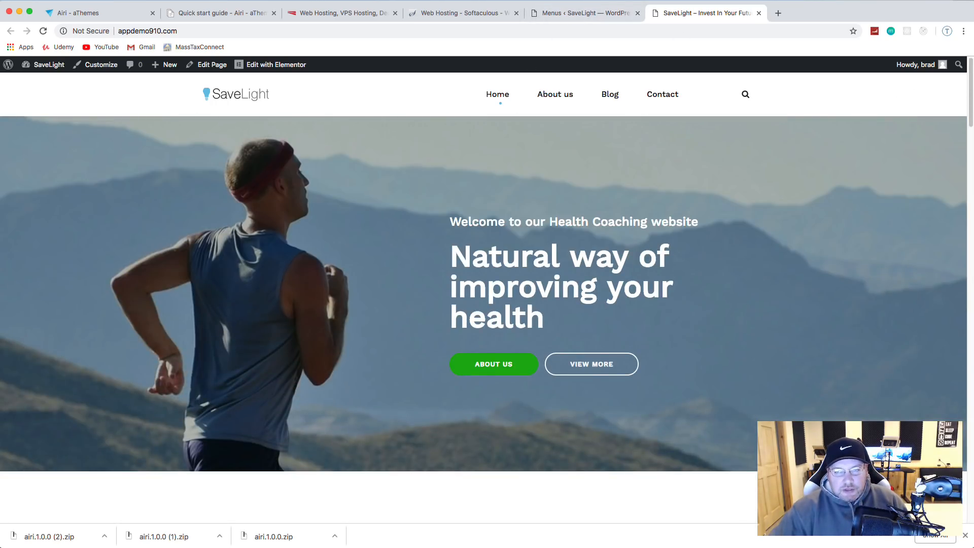
Step: Open the Home page in the Elementor editor from the live site
click(564, 12)
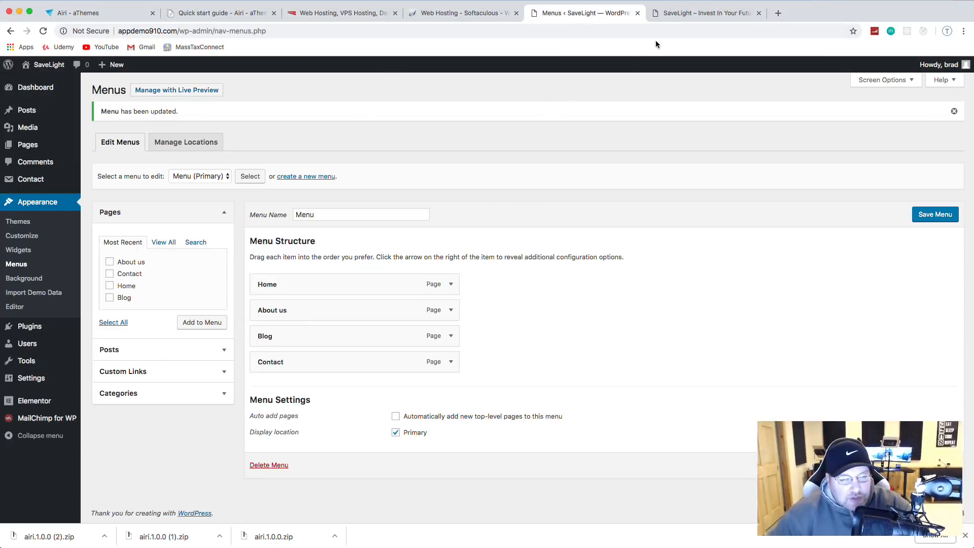
click(705, 13)
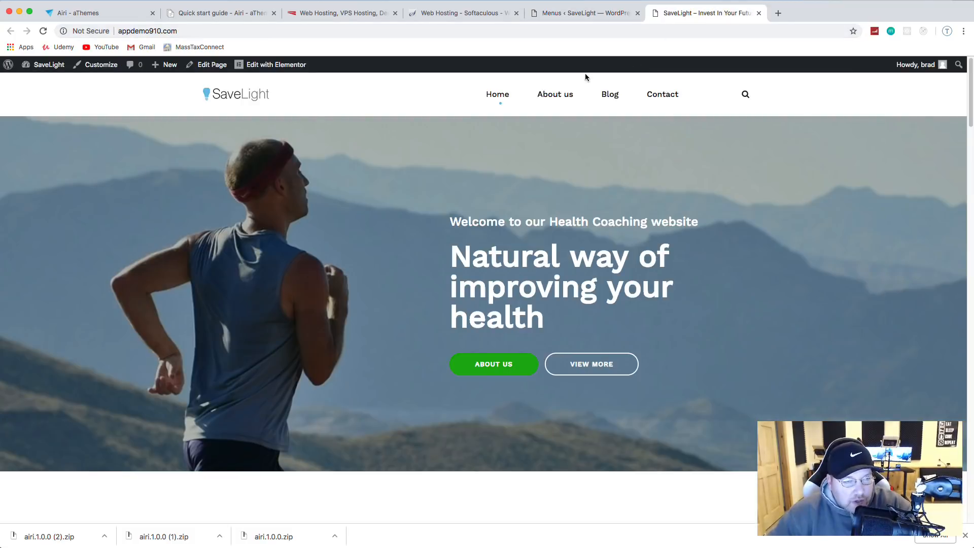
click(272, 71)
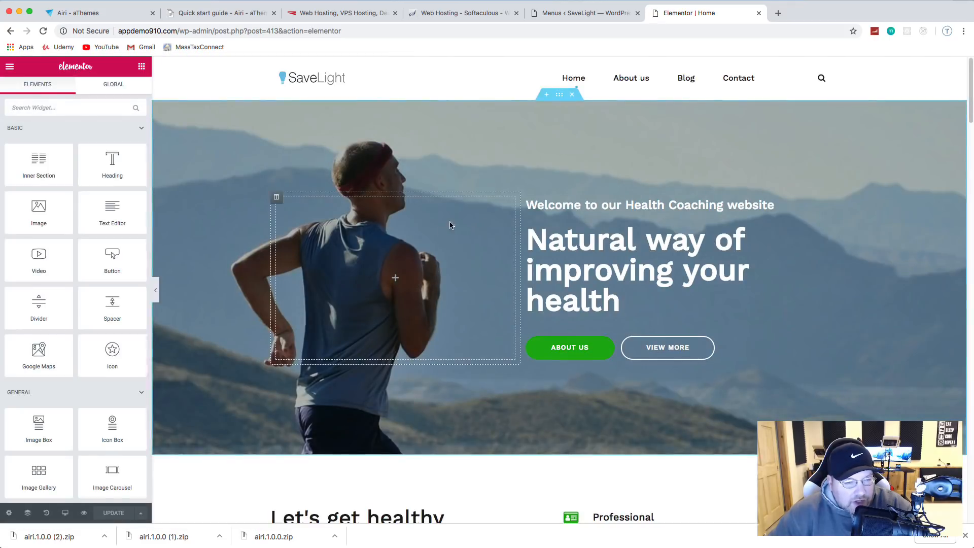
Step: Replace the hero welcome line with 'Welcome to SaveLight Investing' and update the page
scroll(452, 224, down, 5)
scroll(457, 224, up, 4)
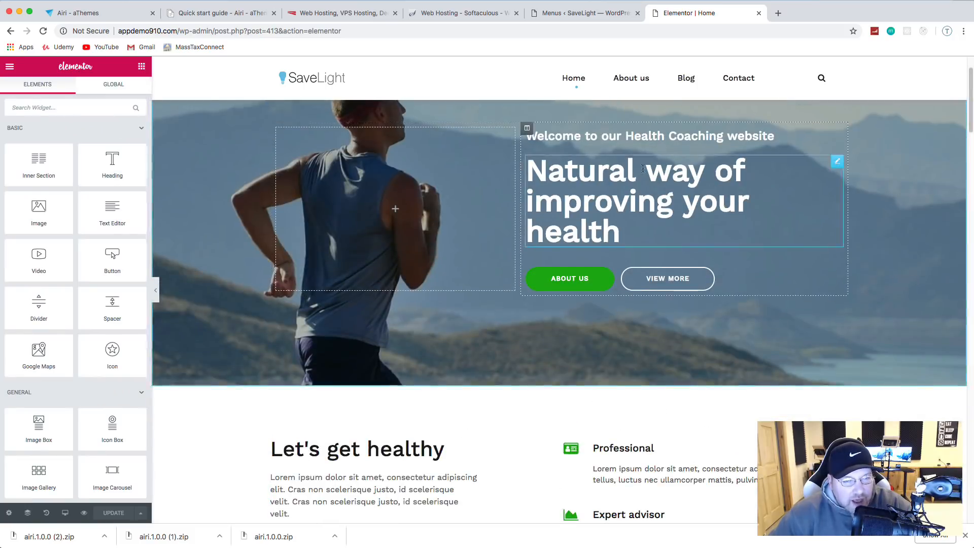
scroll(637, 173, up, 2)
click(636, 192)
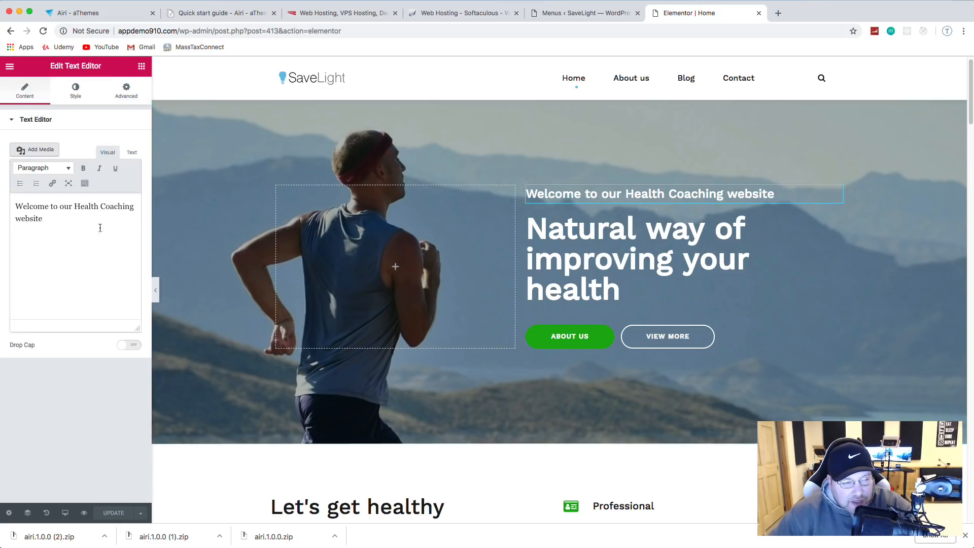
drag(61, 223, 55, 194)
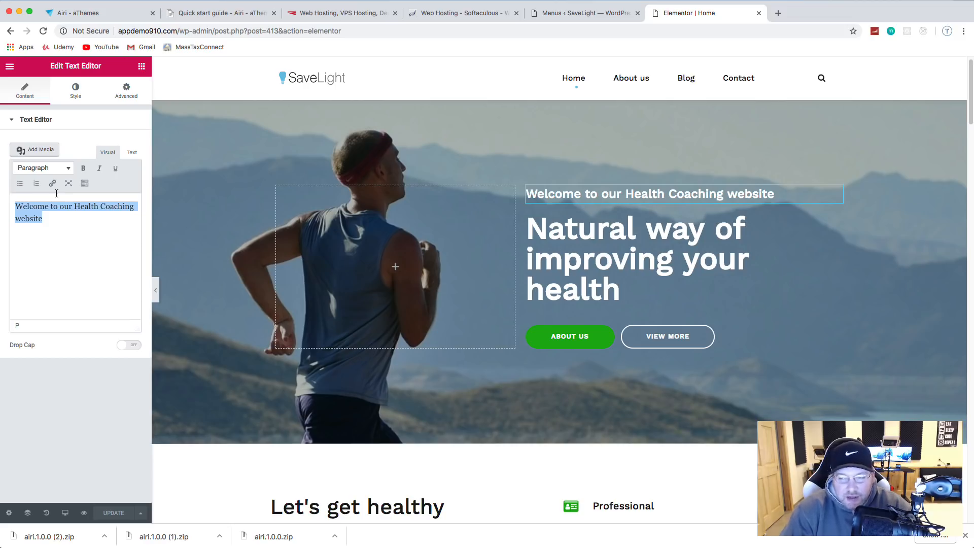
text(W)
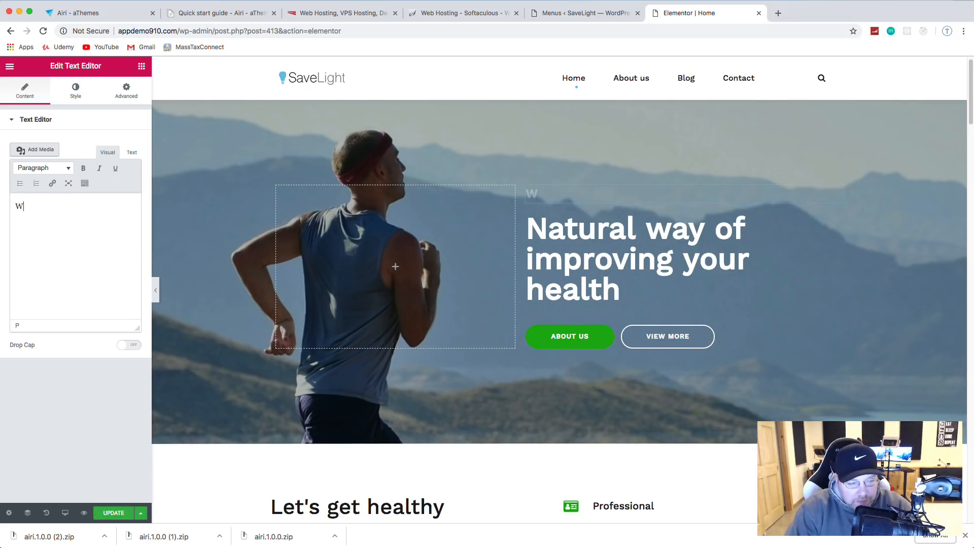
text(elcome)
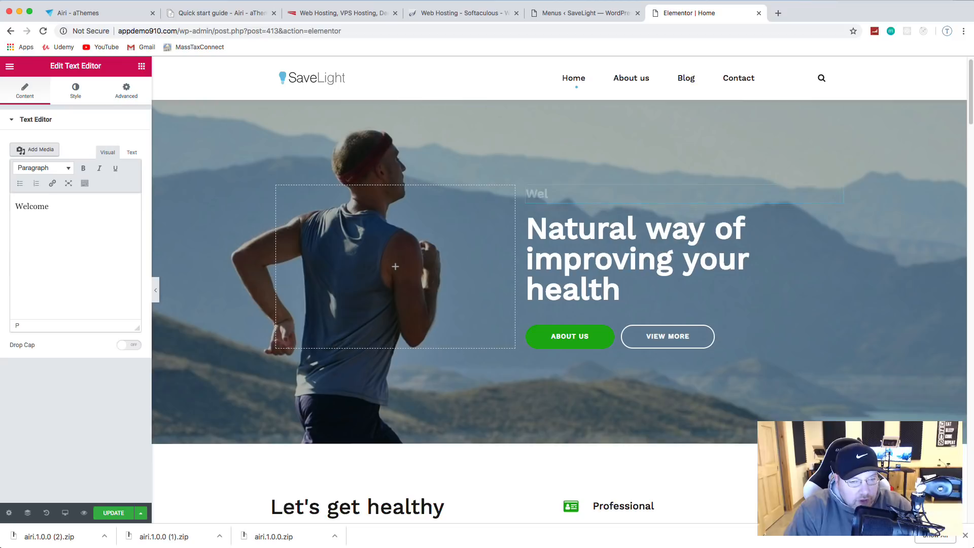
text( to Save)
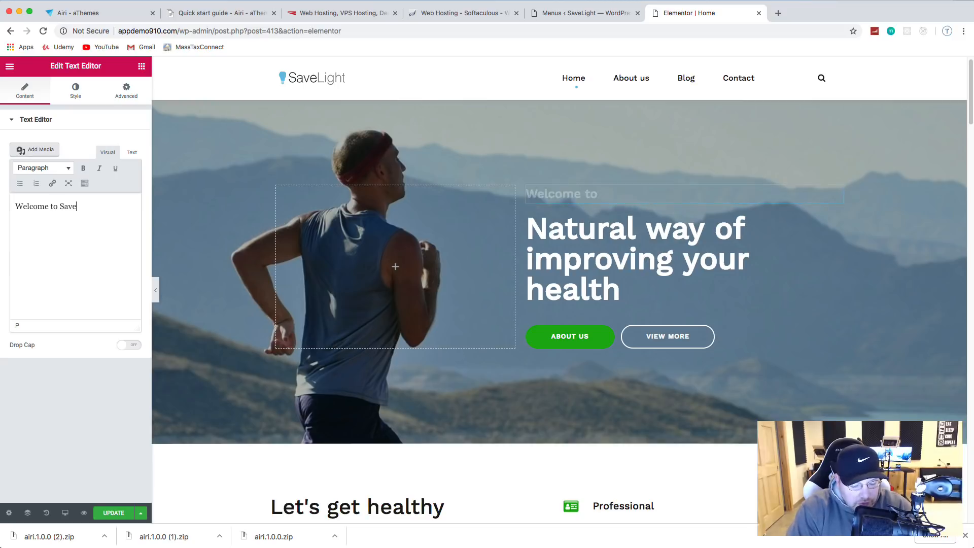
text(Light Inv)
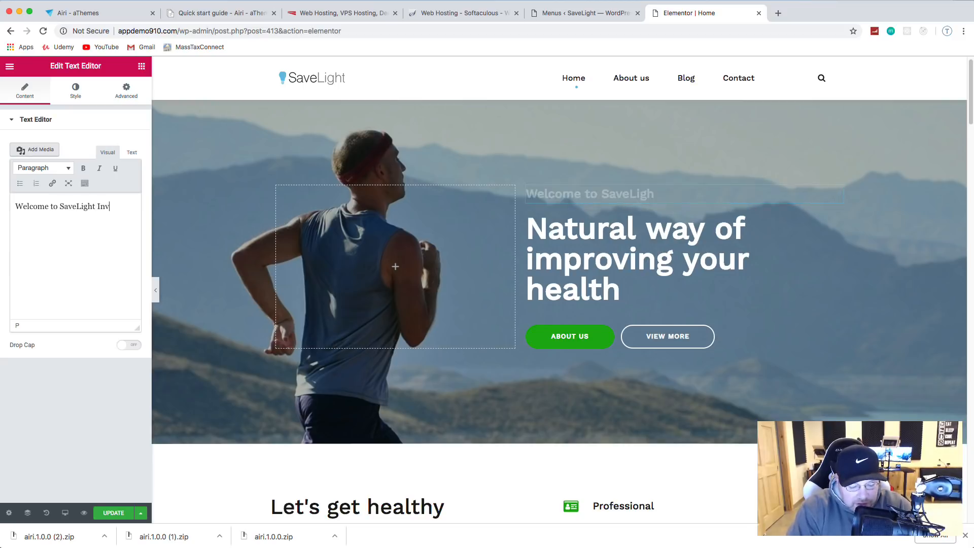
text(esting)
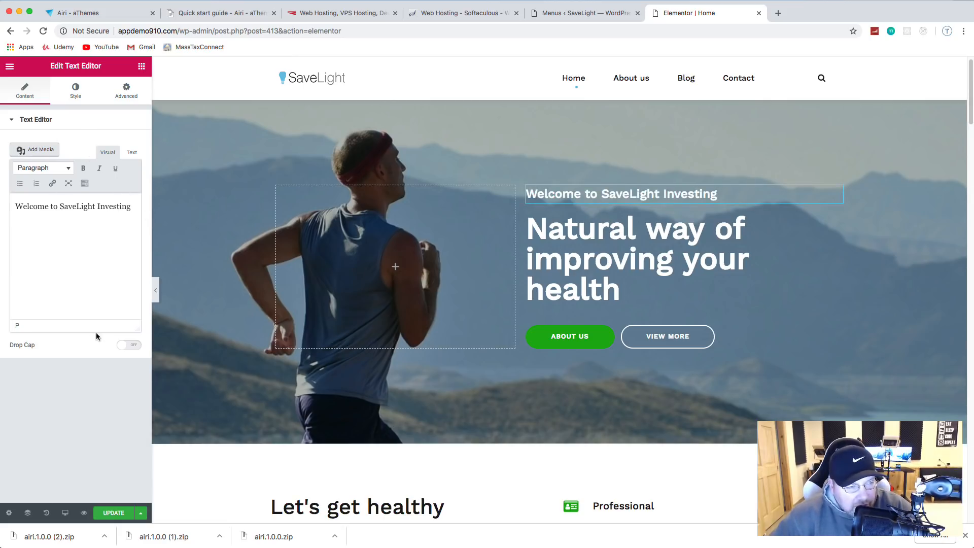
click(112, 512)
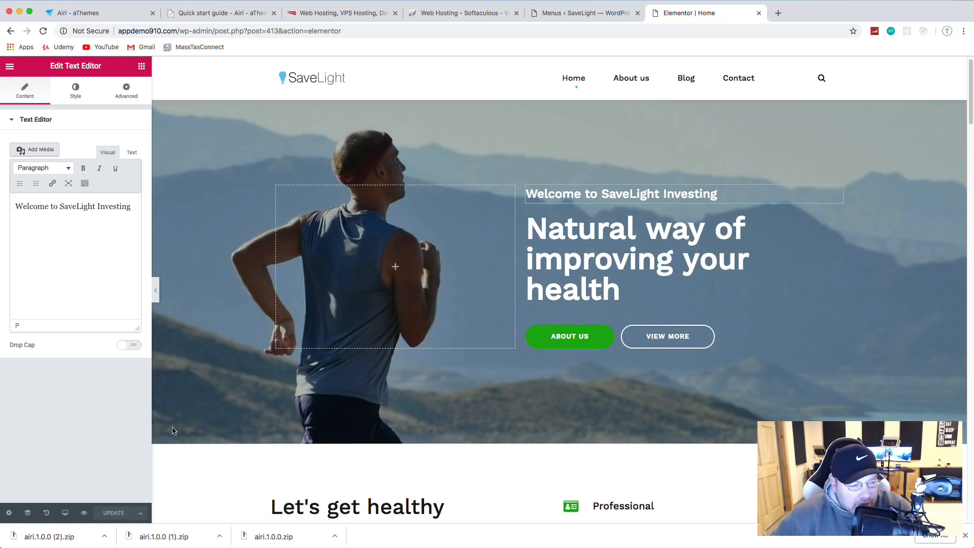
Step: Change the hero heading to 'Financial Advisors That Focus On Your Needs' and update the page
click(614, 240)
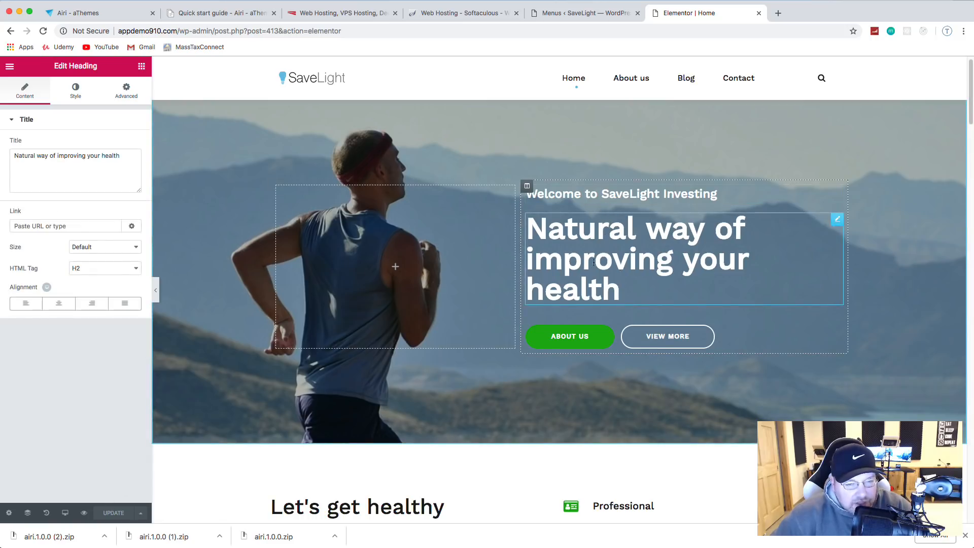
drag(127, 156, 8, 160)
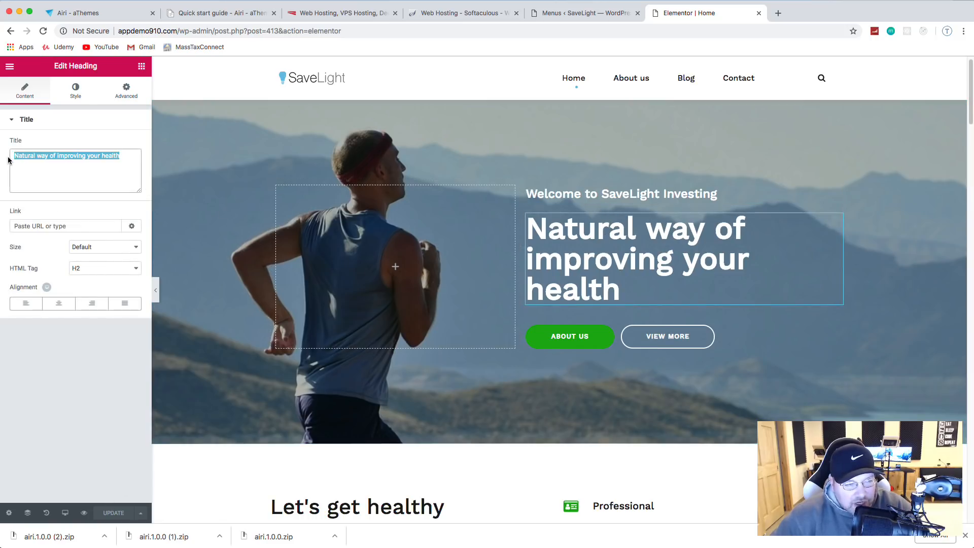
key(BackSpace)
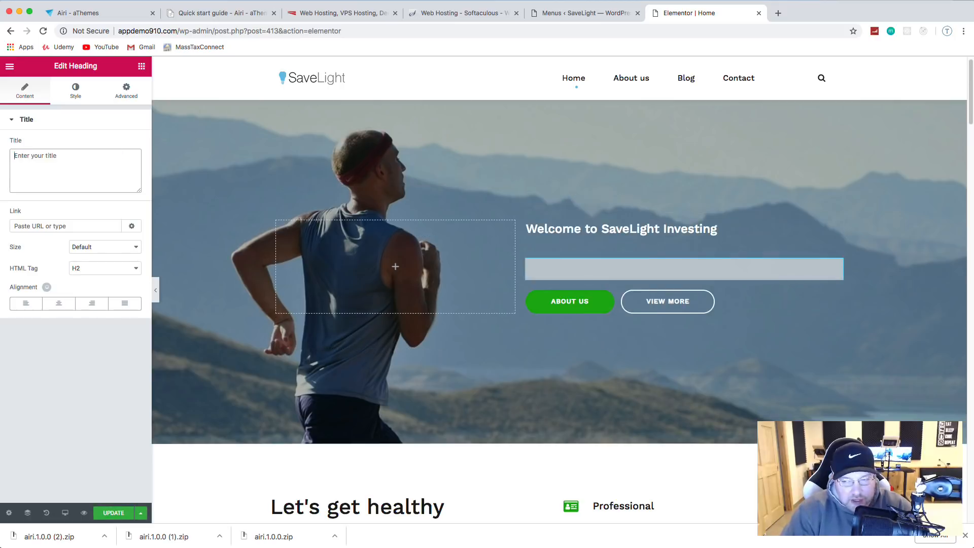
text(Financial)
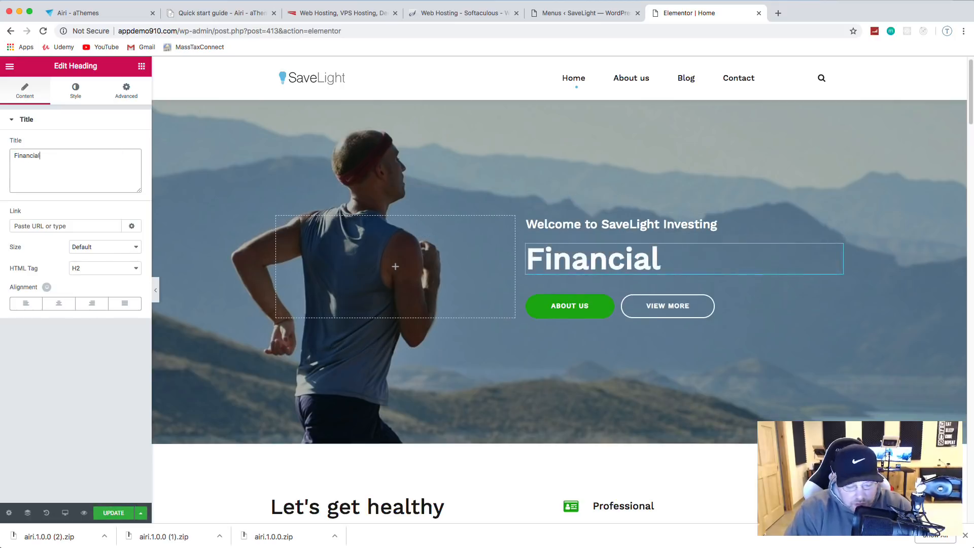
text( Advisors)
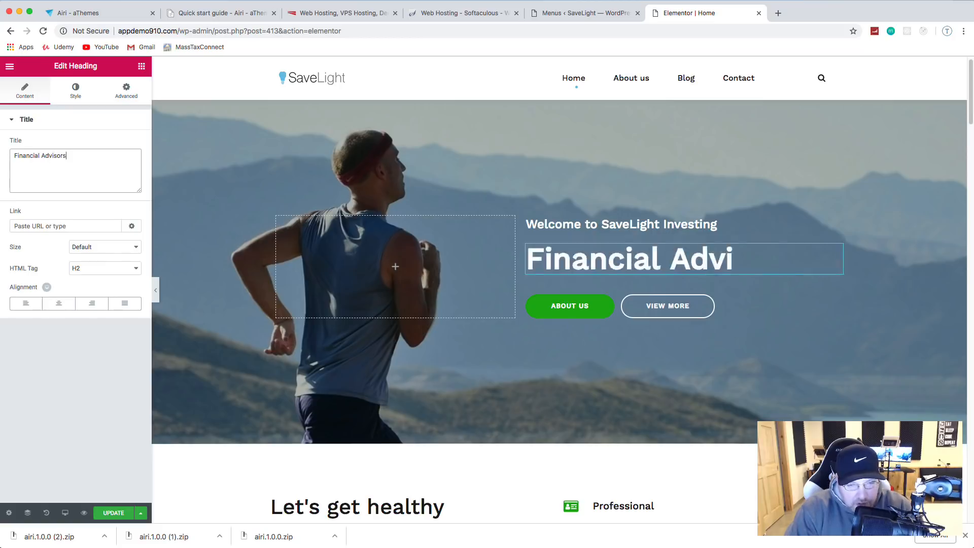
text( That)
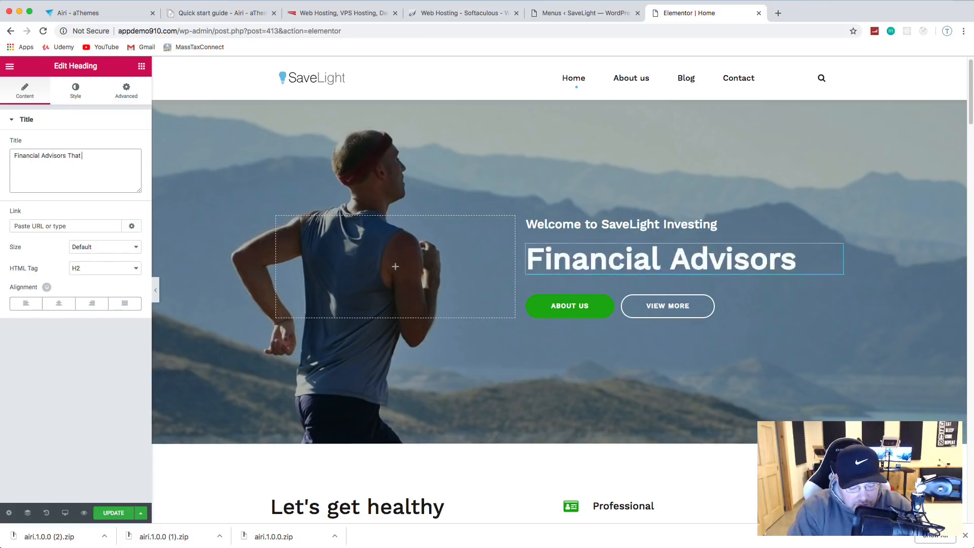
text( Fo)
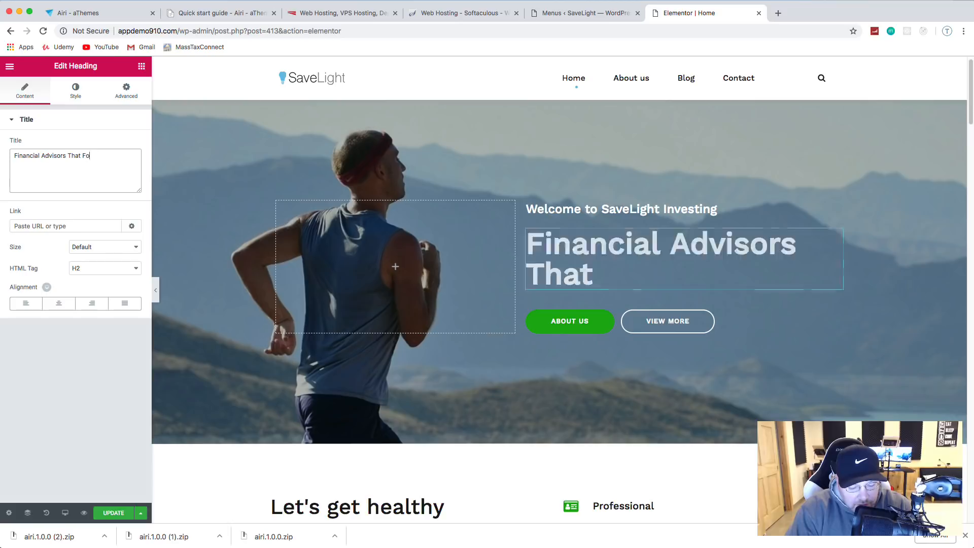
text(cus On)
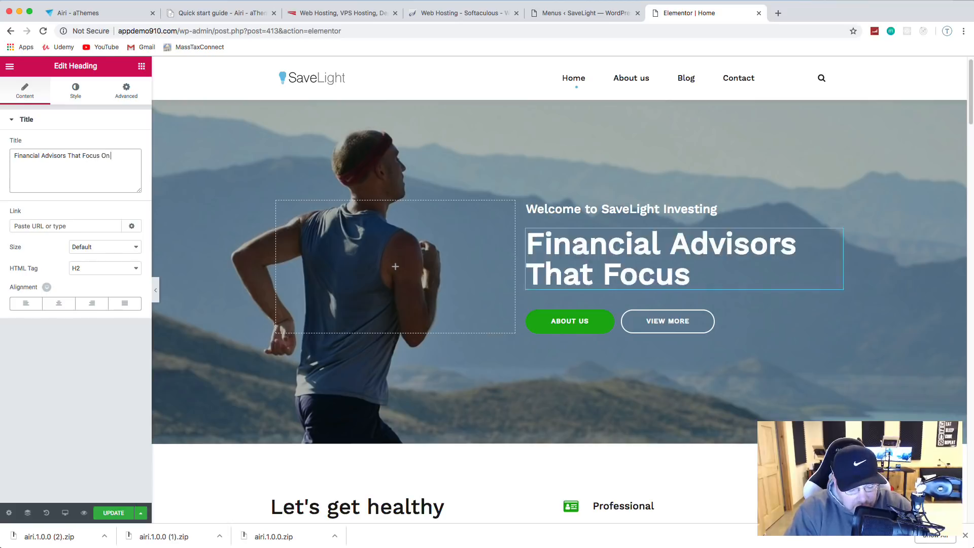
text( Your Needs)
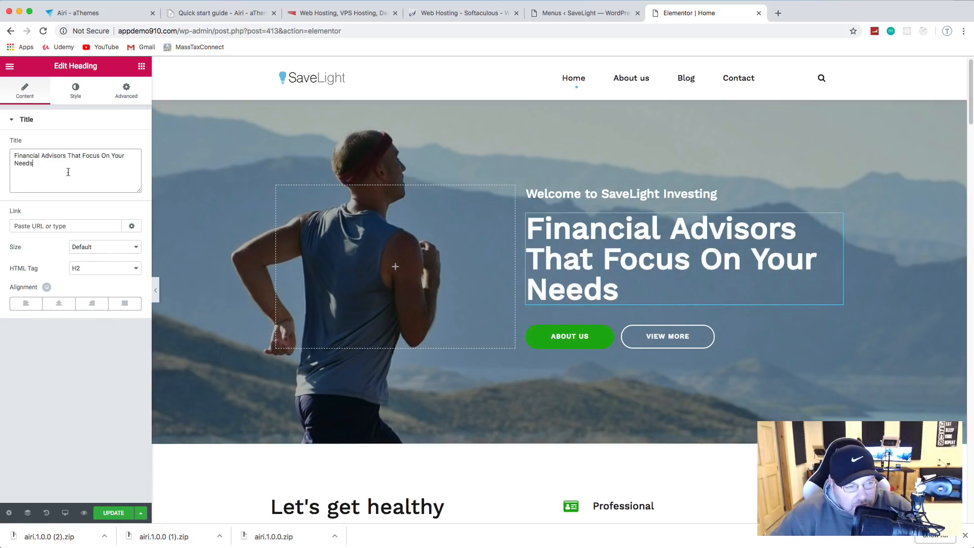
click(112, 514)
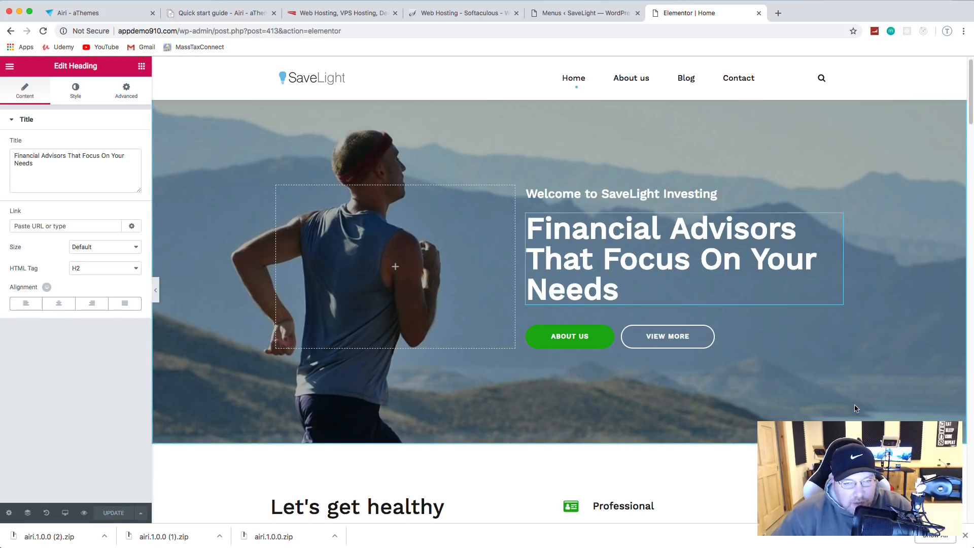
Step: Select the About Us button to edit its settings
scroll(619, 354, down, 3)
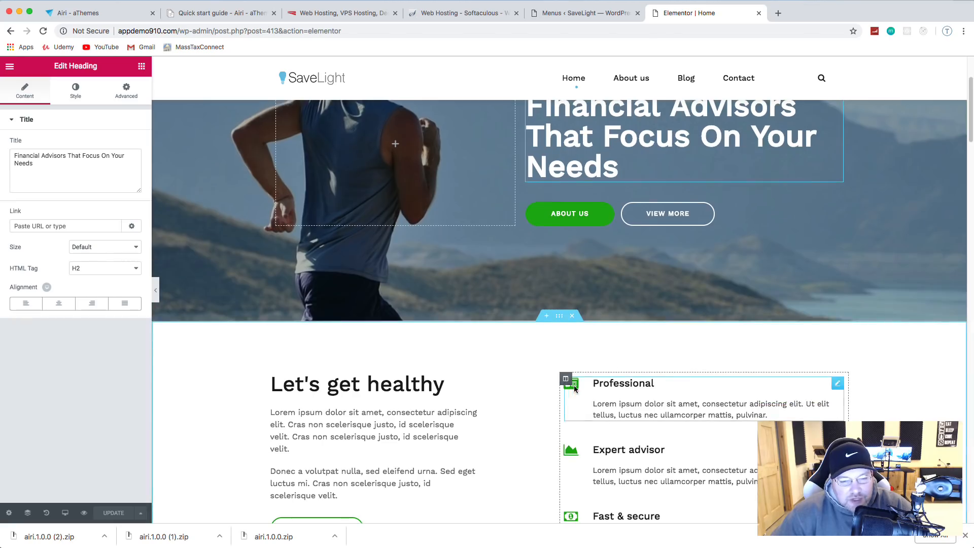
scroll(589, 355, up, 2)
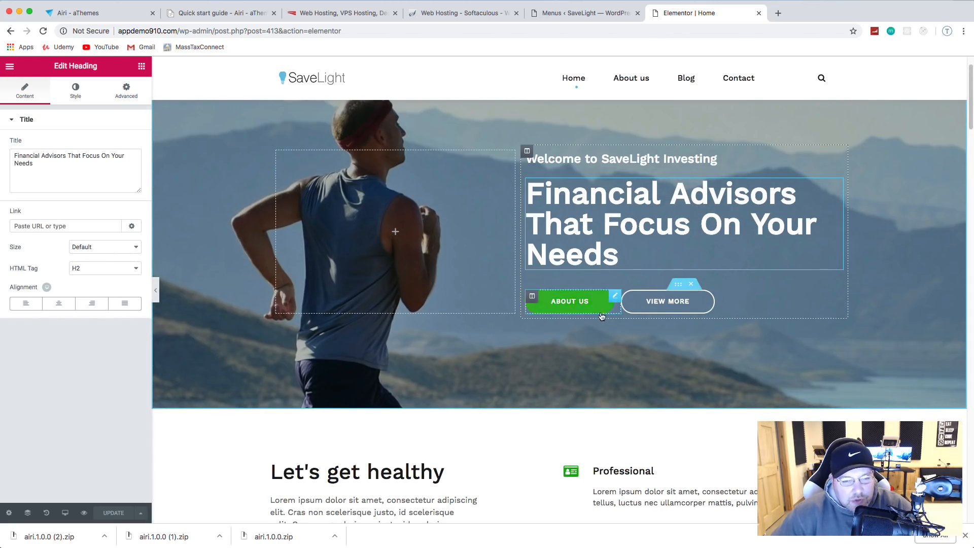
click(598, 306)
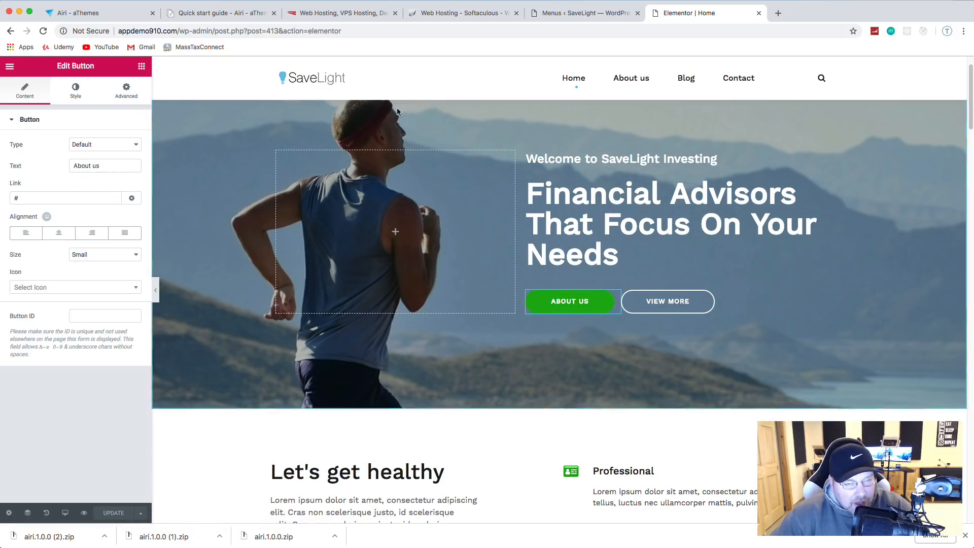
Step: Link the About Us button to the About us page instead of '#'
click(58, 198)
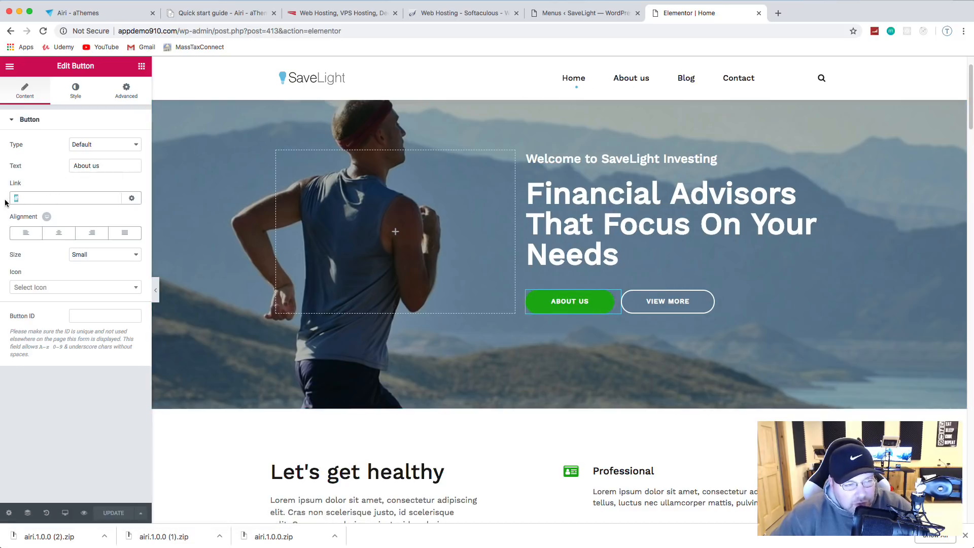
key(BackSpace)
text(about)
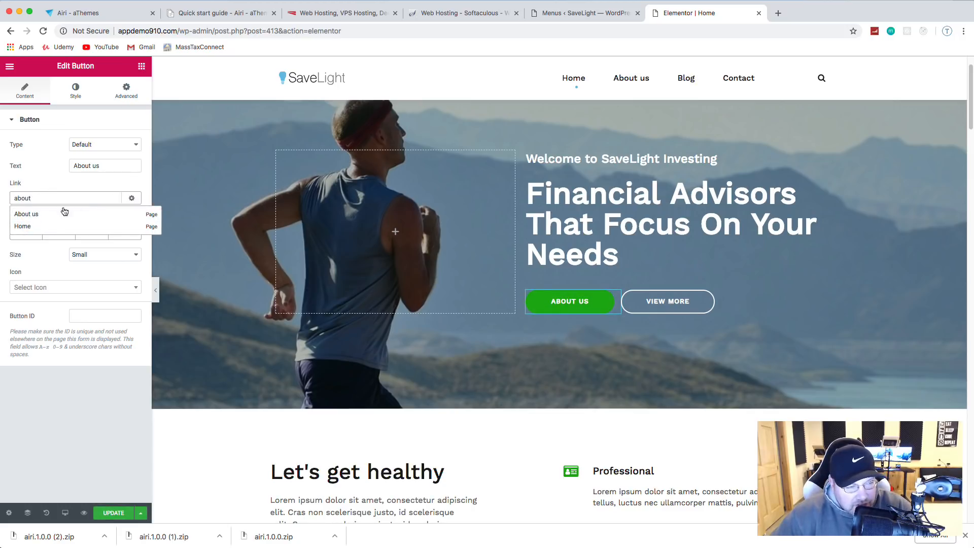
click(30, 214)
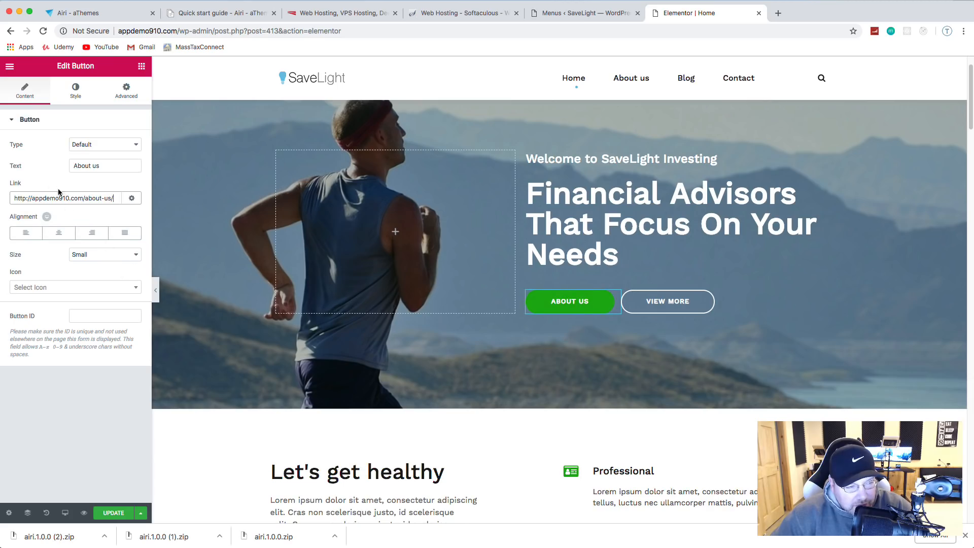
Step: Give the About Us button a light blue background and a white border
click(76, 96)
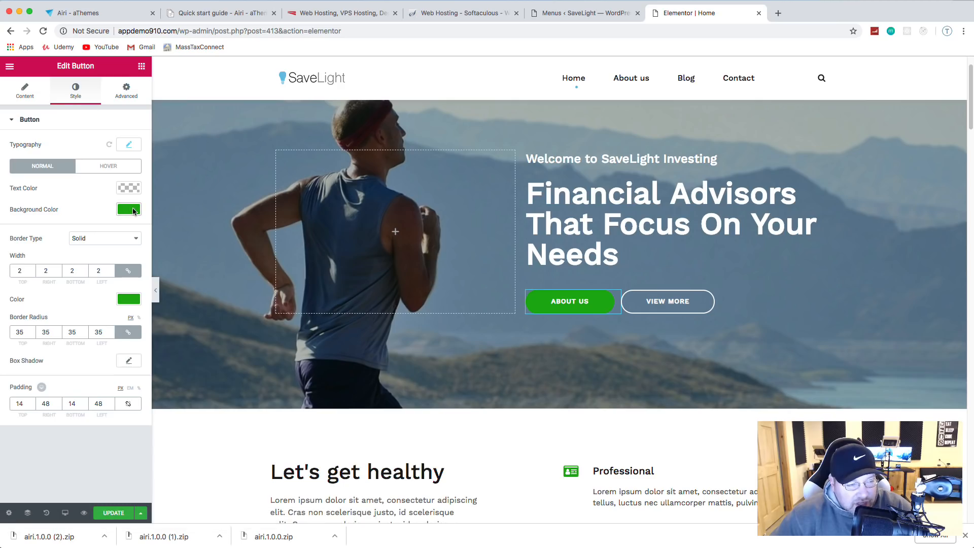
click(126, 212)
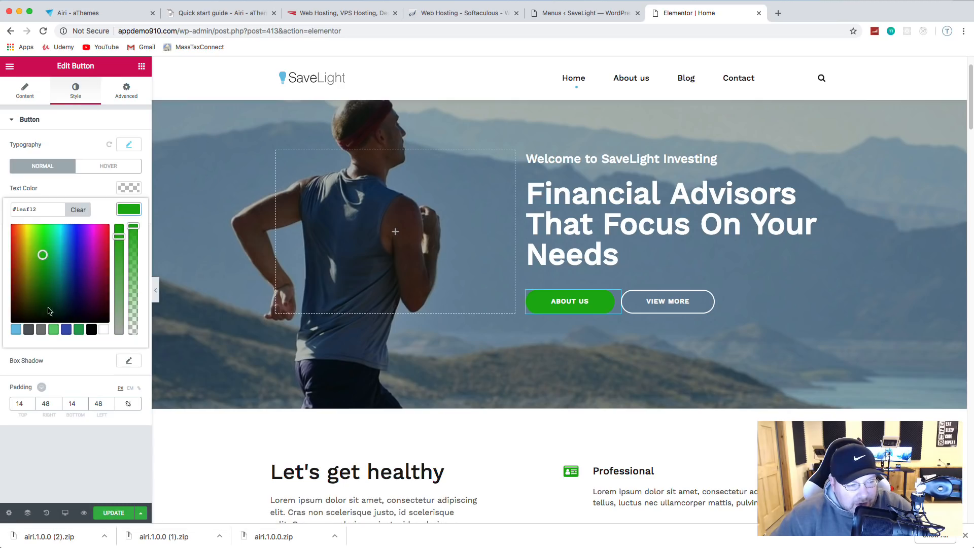
click(15, 331)
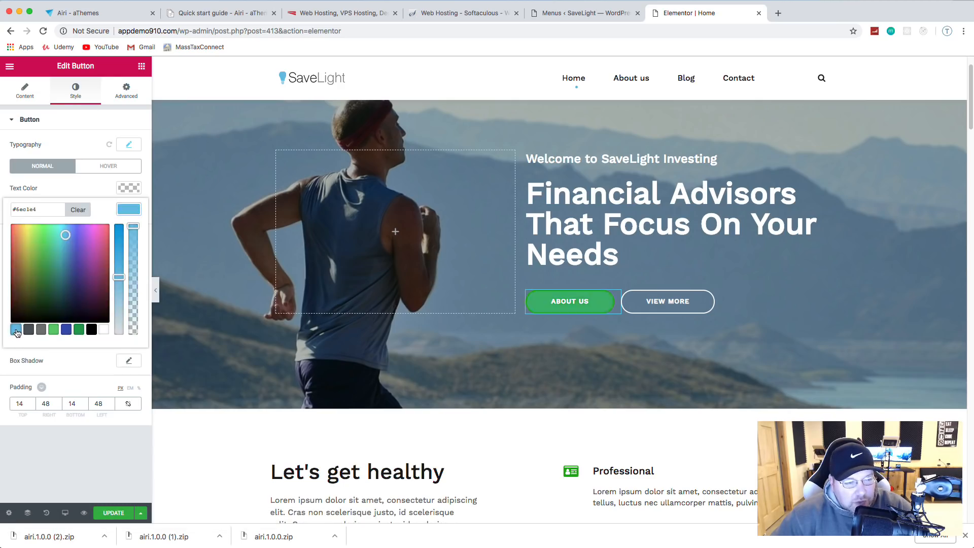
click(95, 191)
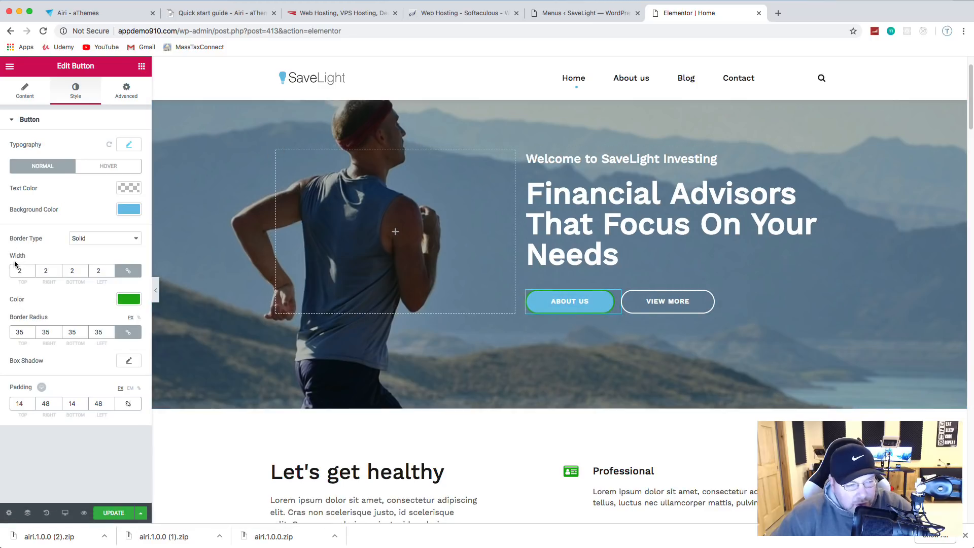
click(128, 299)
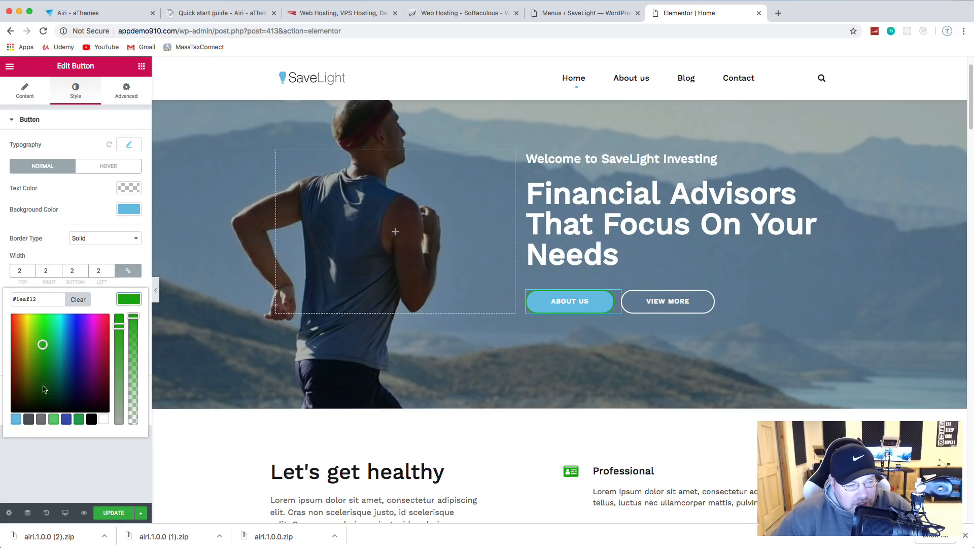
click(104, 420)
click(119, 259)
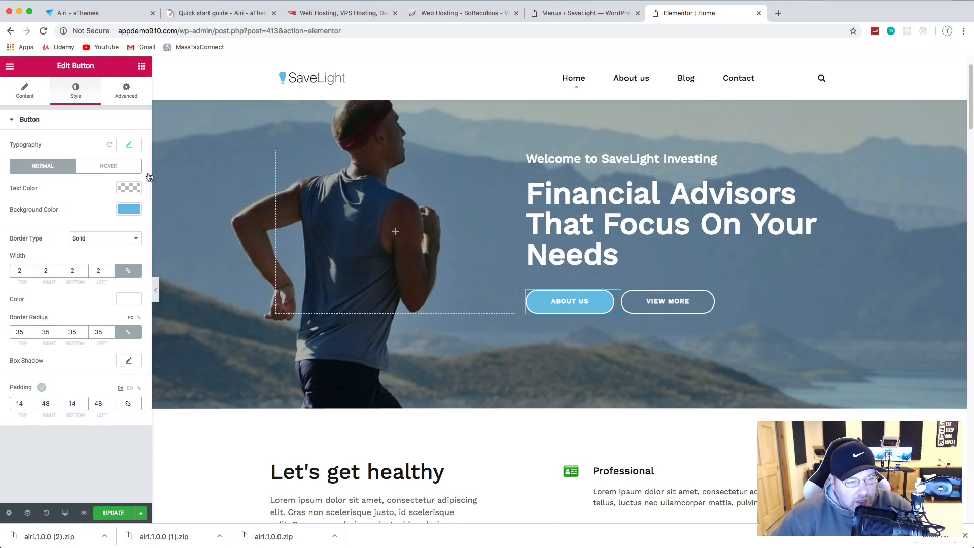
Step: Set a light blue hover text colour on About Us, save, and select View More
click(115, 172)
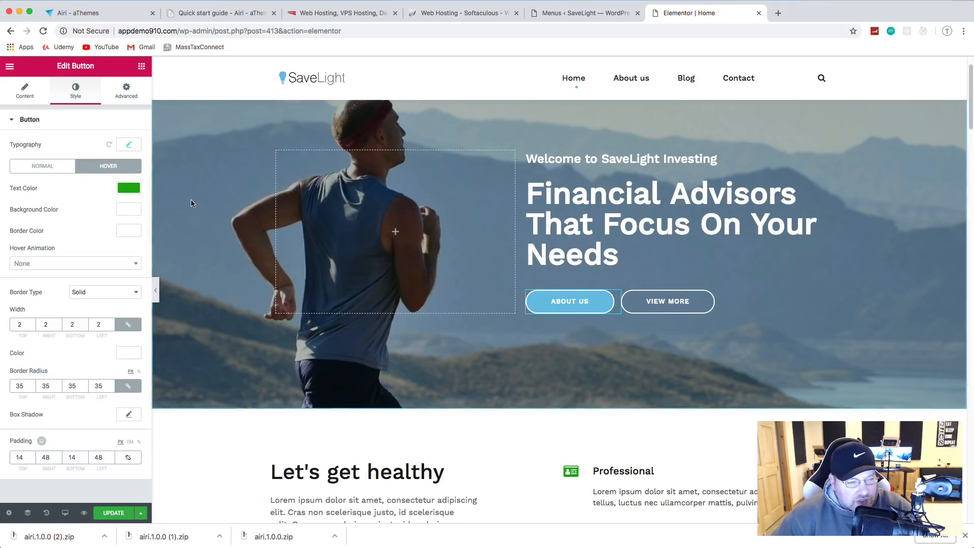
click(129, 188)
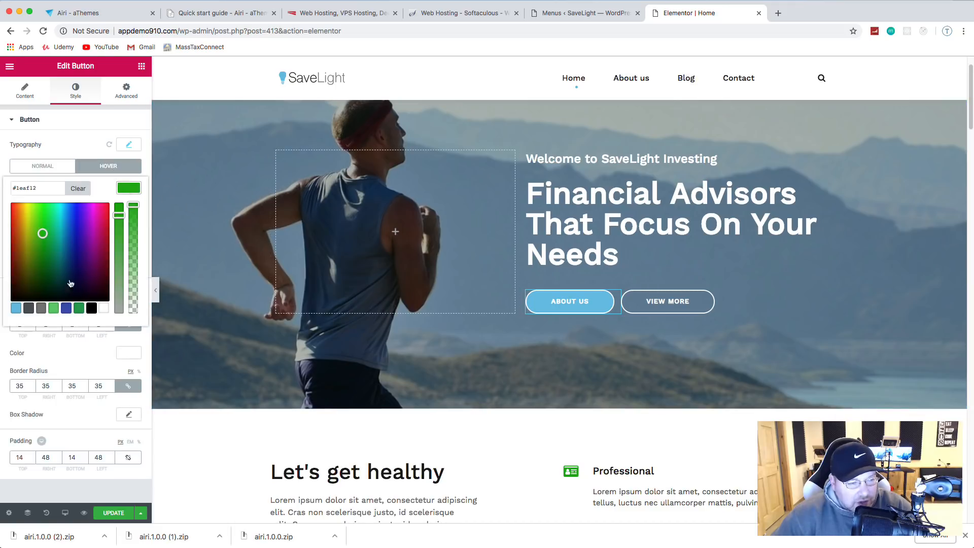
click(15, 308)
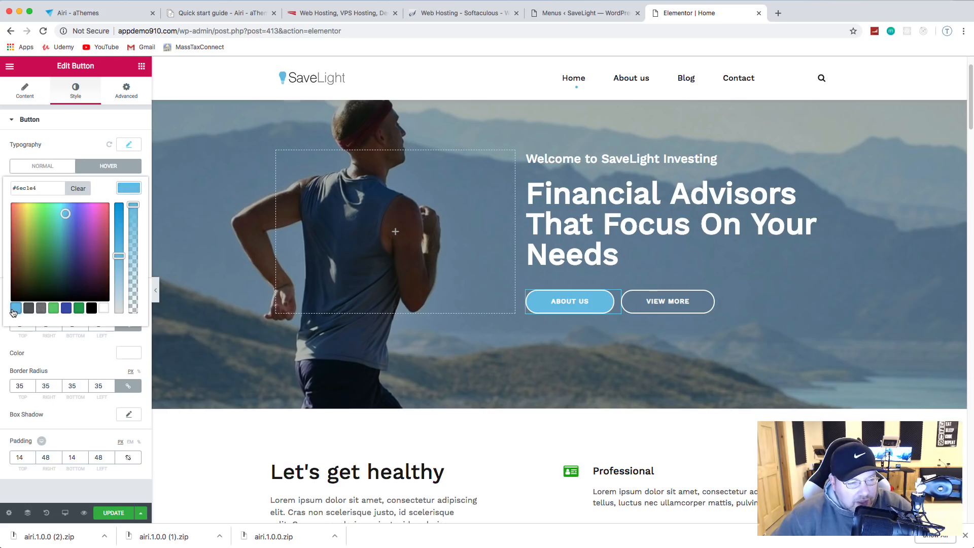
click(91, 360)
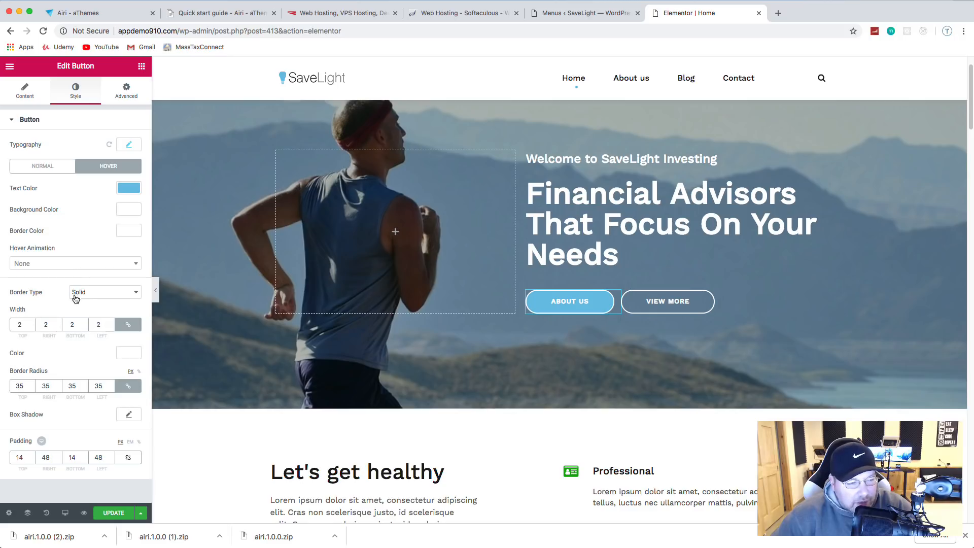
click(114, 513)
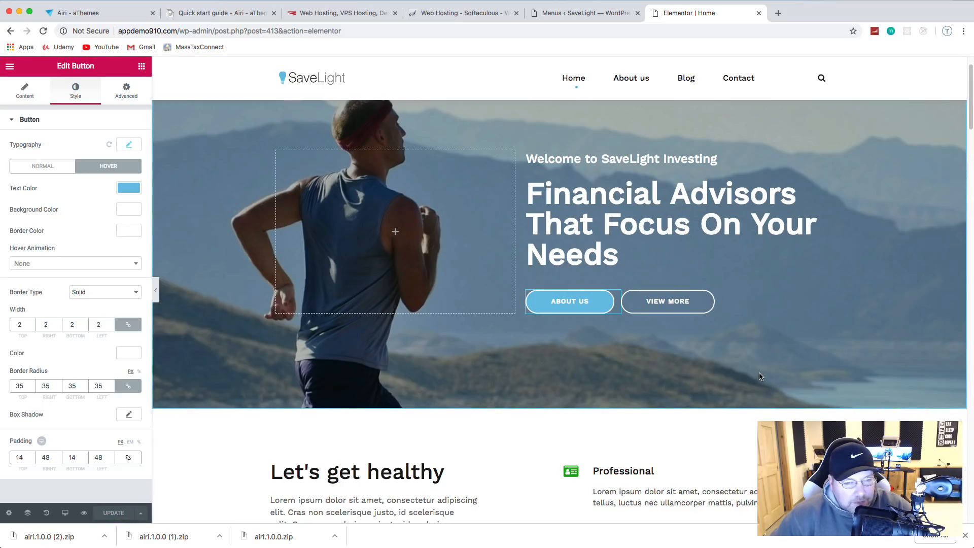
click(690, 304)
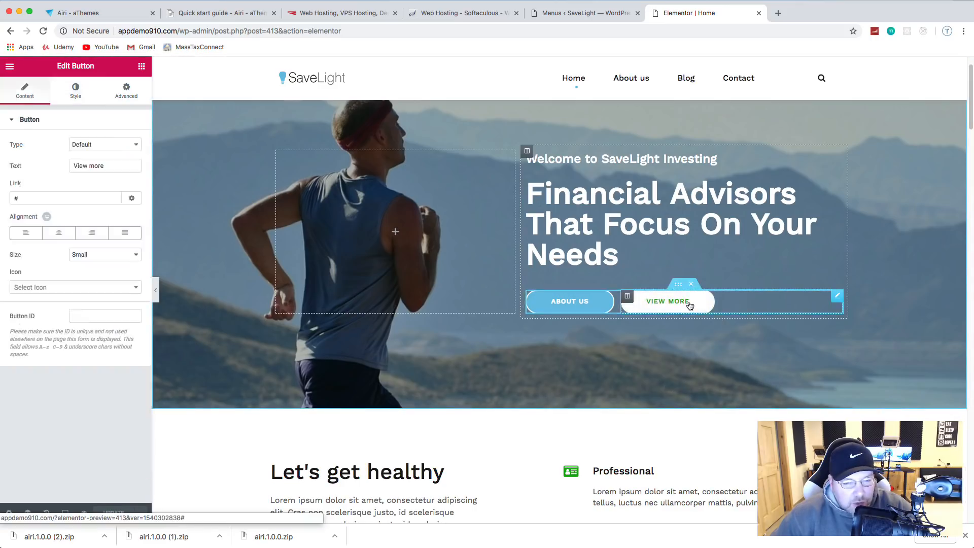
Step: Set View More's hover text colour to light blue #6ec1e4 and update the page
click(75, 92)
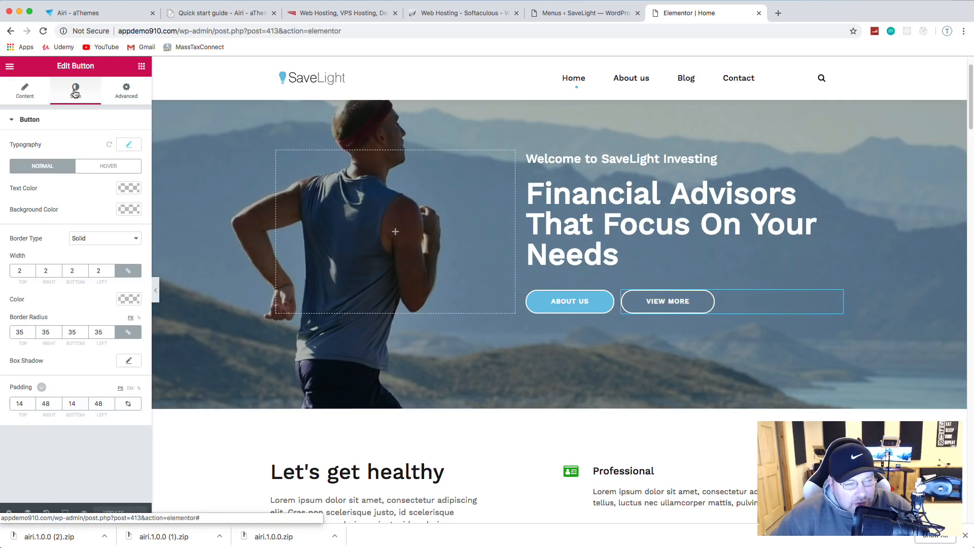
click(118, 168)
click(130, 188)
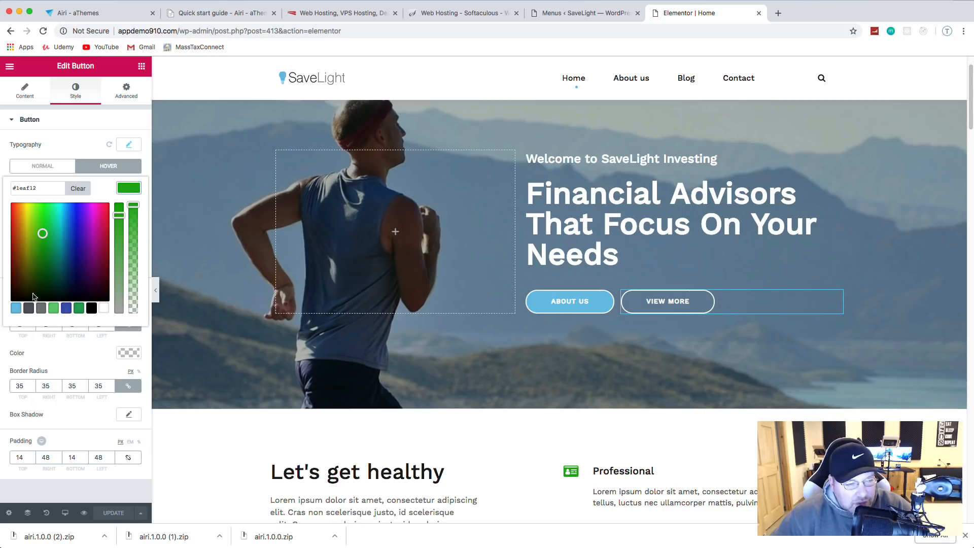
click(15, 310)
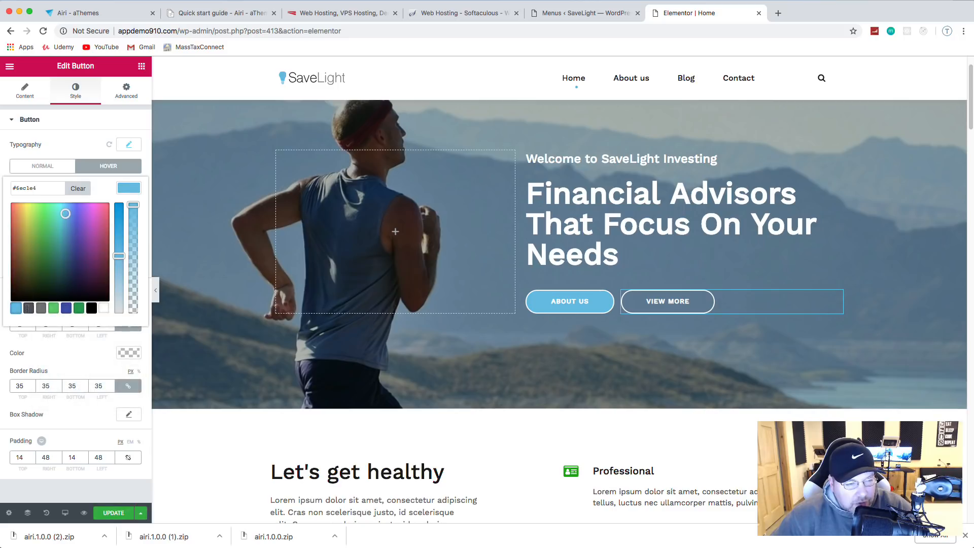
click(112, 512)
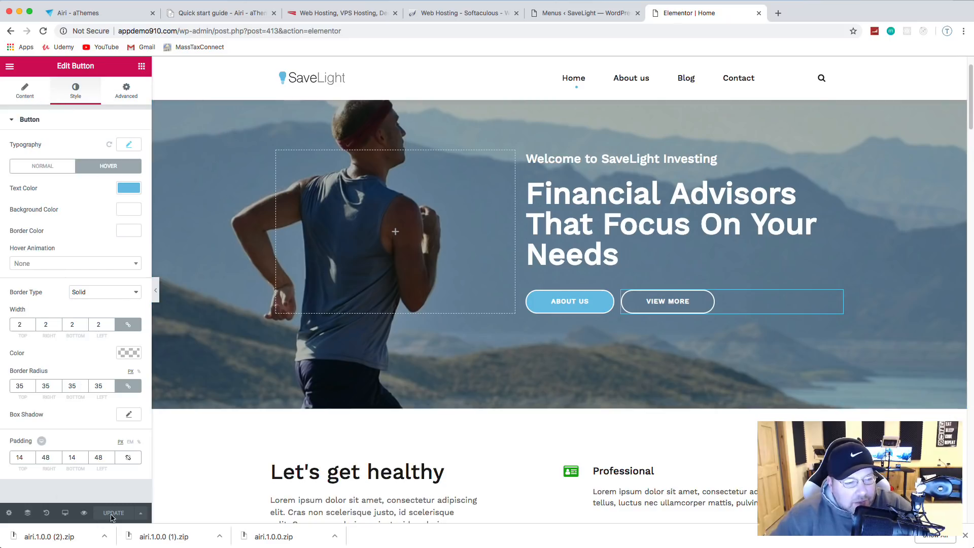
click(631, 256)
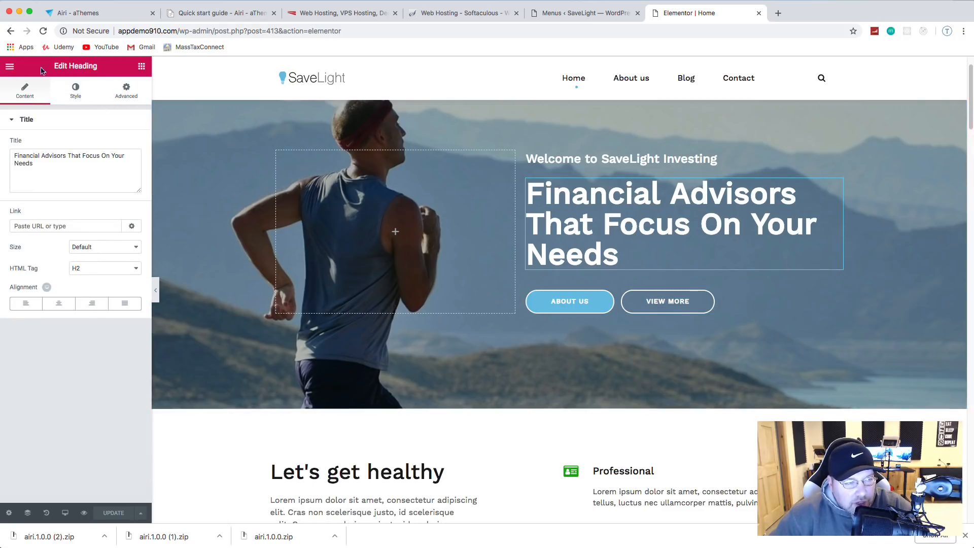
Step: Open the hero section's Edit Section layout settings (minimum height 700, middle column position)
click(142, 66)
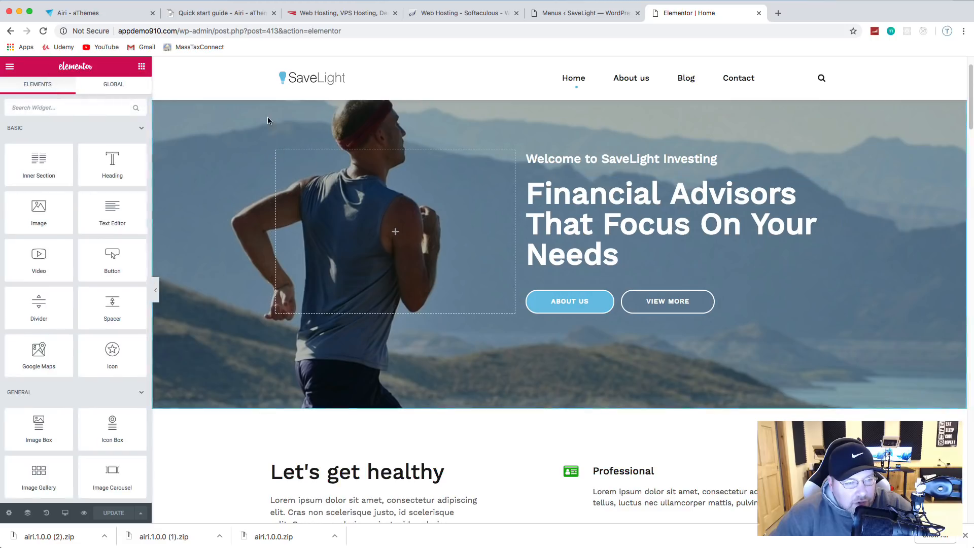
click(10, 66)
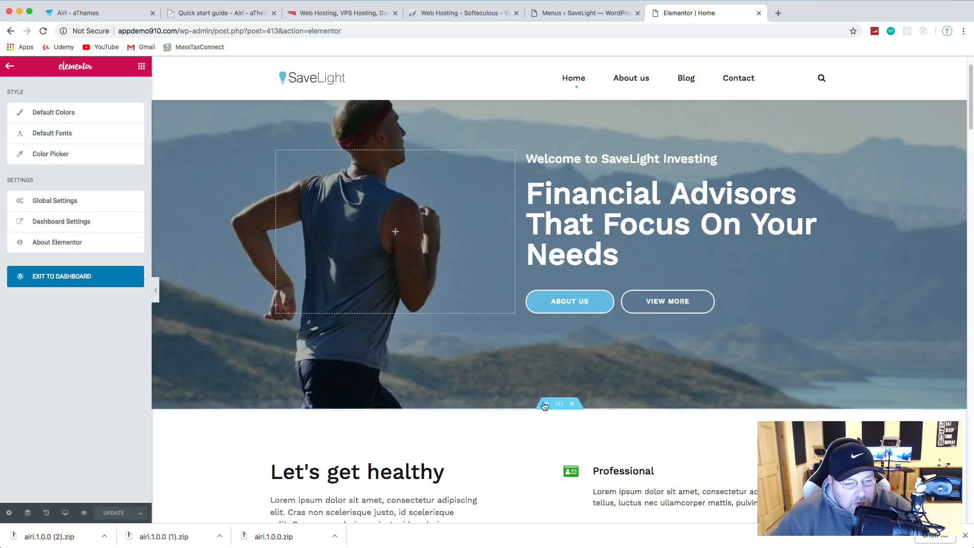
scroll(549, 424, down, 3)
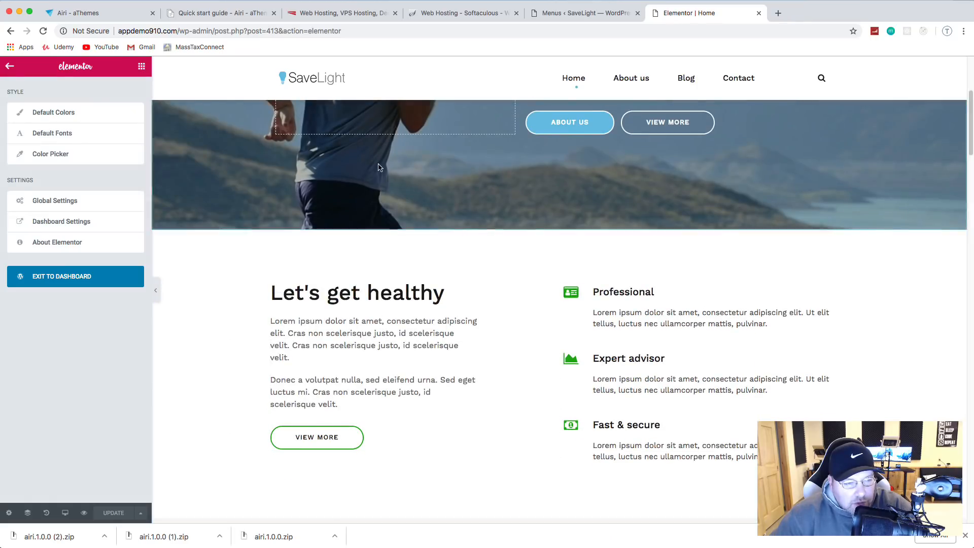
scroll(489, 238, up, 4)
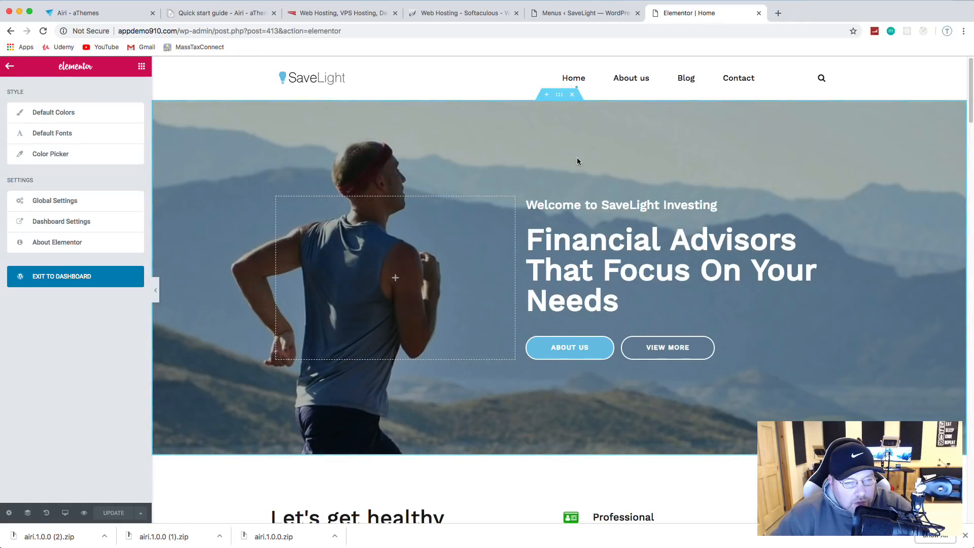
click(560, 96)
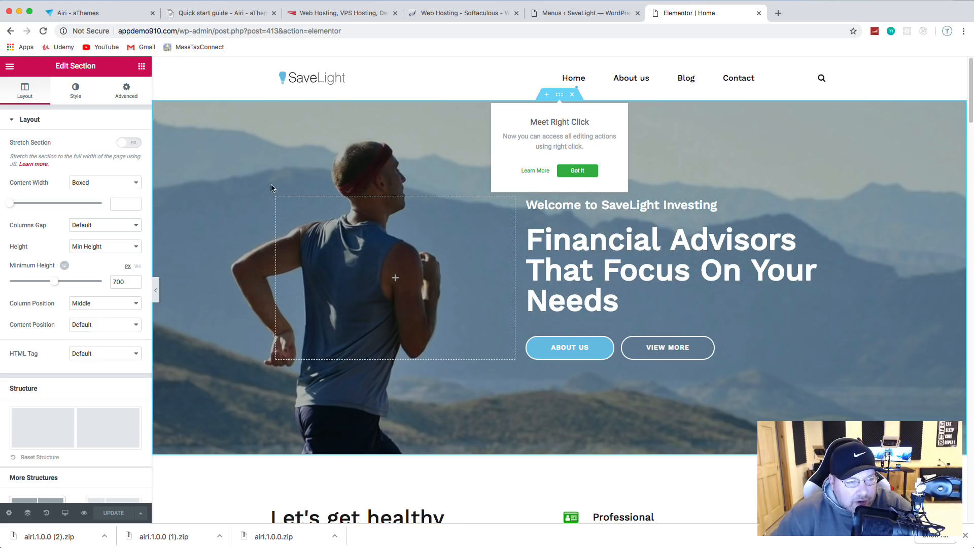
Step: Remove the runner photo from the hero background and set its colour to dark grey #474747
click(75, 91)
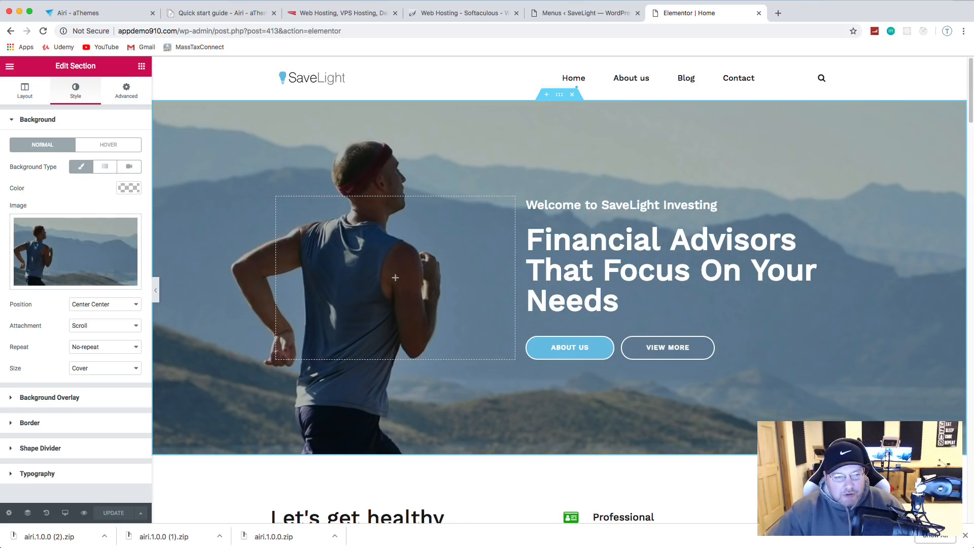
click(89, 244)
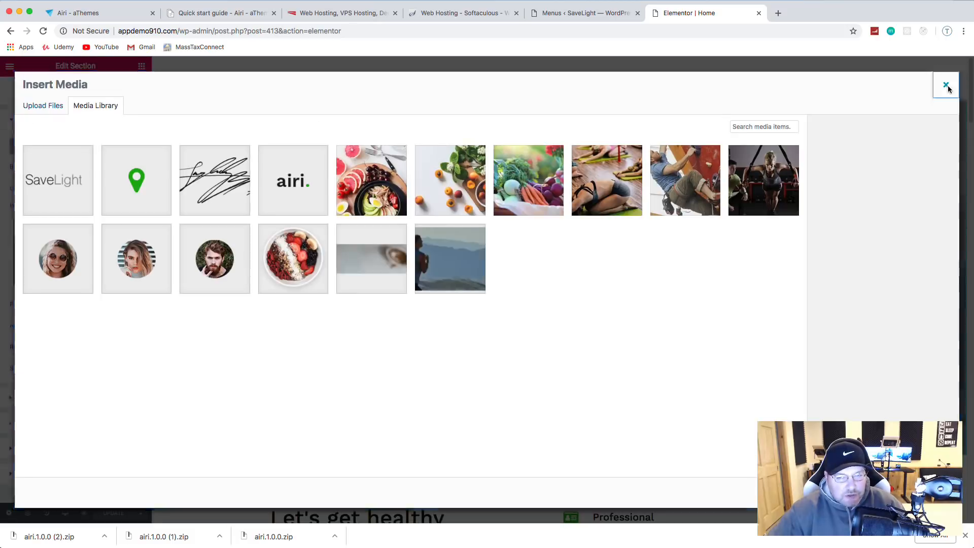
click(946, 85)
click(80, 283)
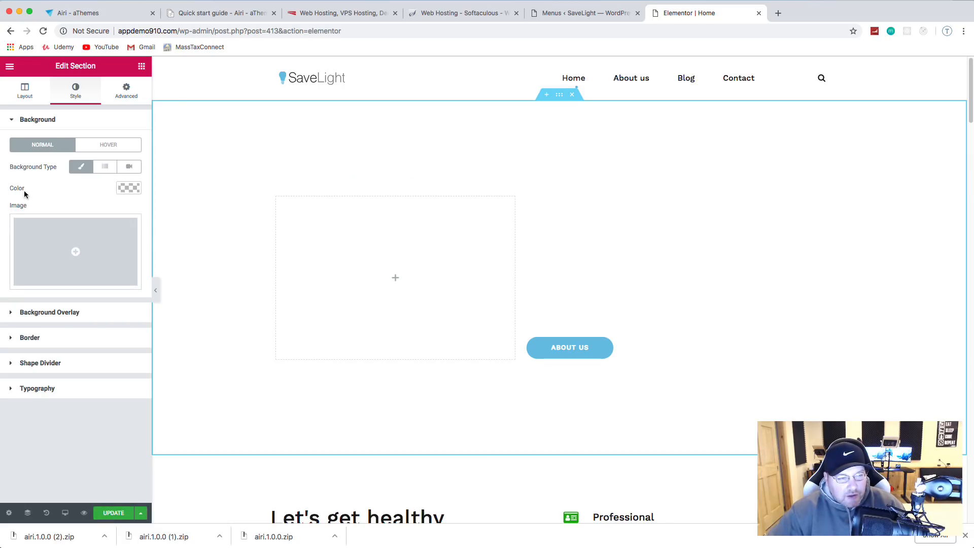
click(127, 189)
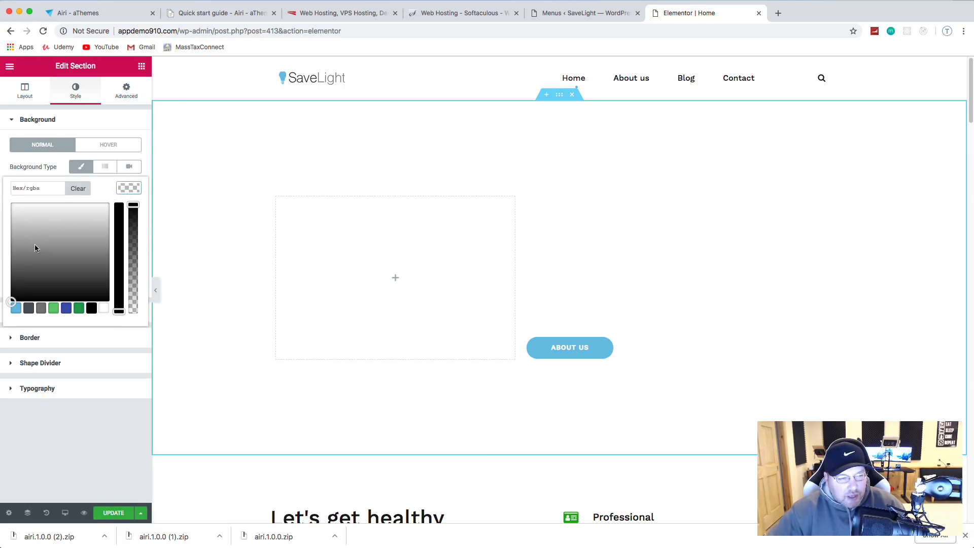
mouse_move(21, 280)
mouse_down()
mouse_move(2, 274)
mouse_move(11, 257)
mouse_move(11, 274)
mouse_up()
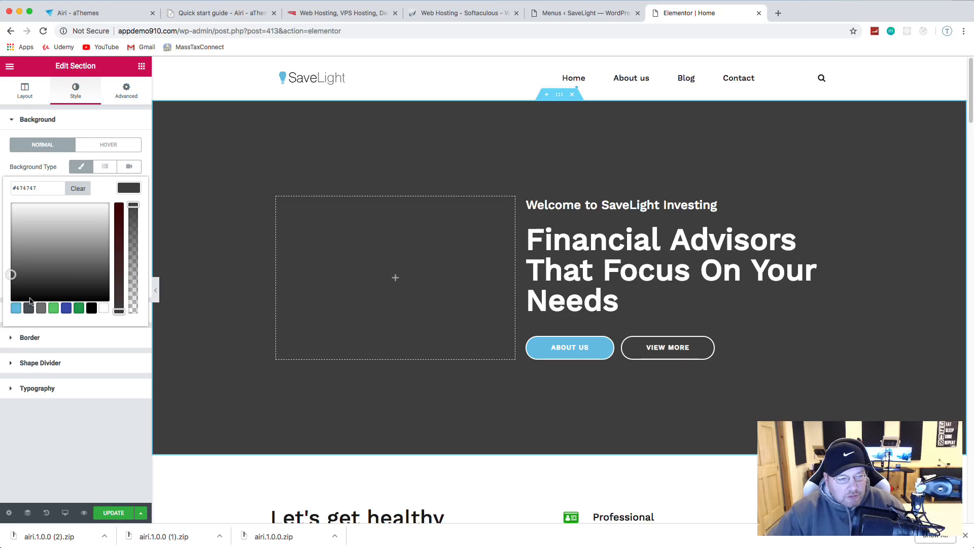
Step: Set the hero's Background Overlay type to Classic
click(123, 123)
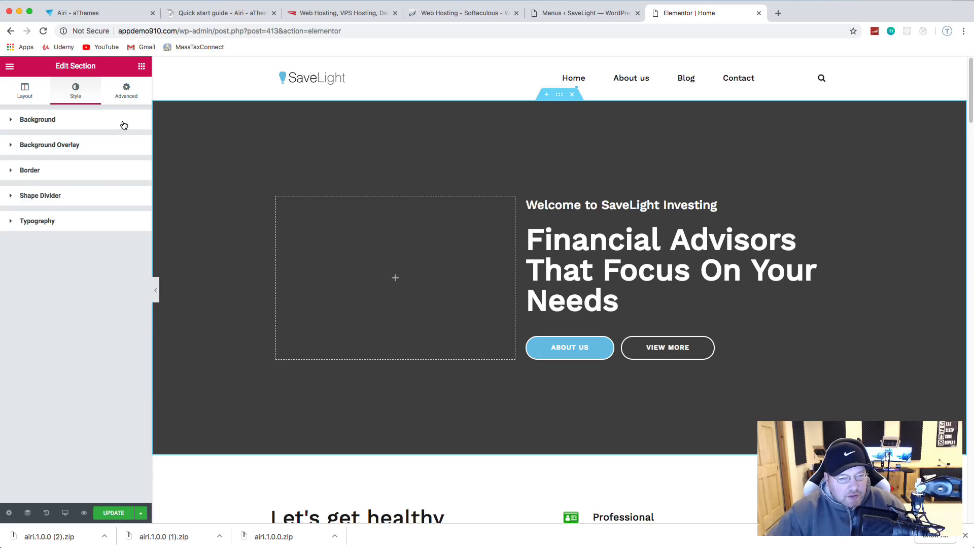
click(46, 147)
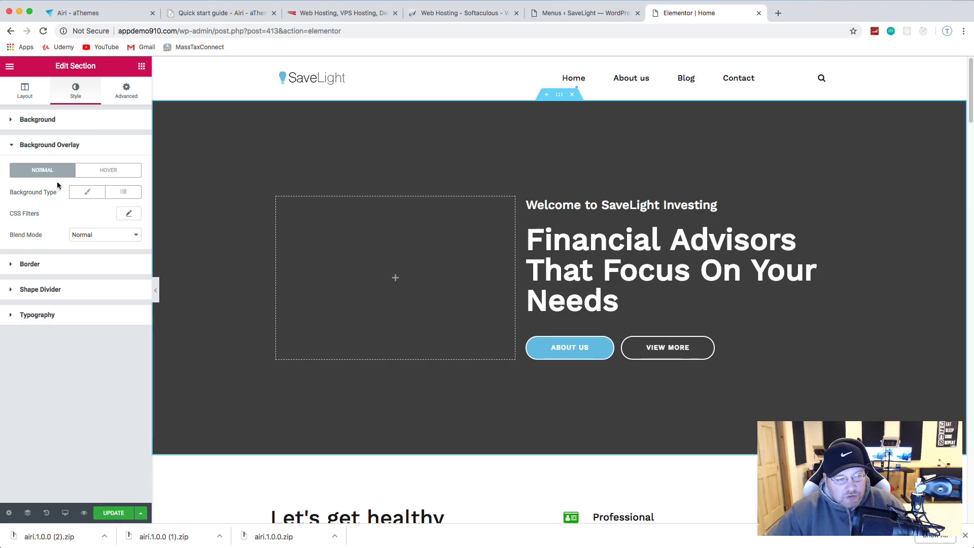
click(84, 194)
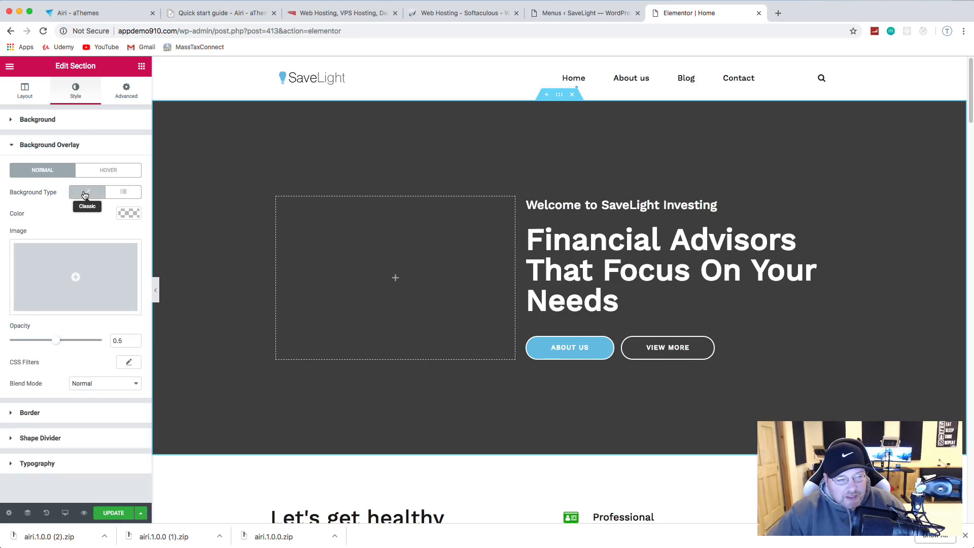
Step: Upload analysis-business-businesswoman-955447.jpg and insert it as the hero's overlay image
click(76, 280)
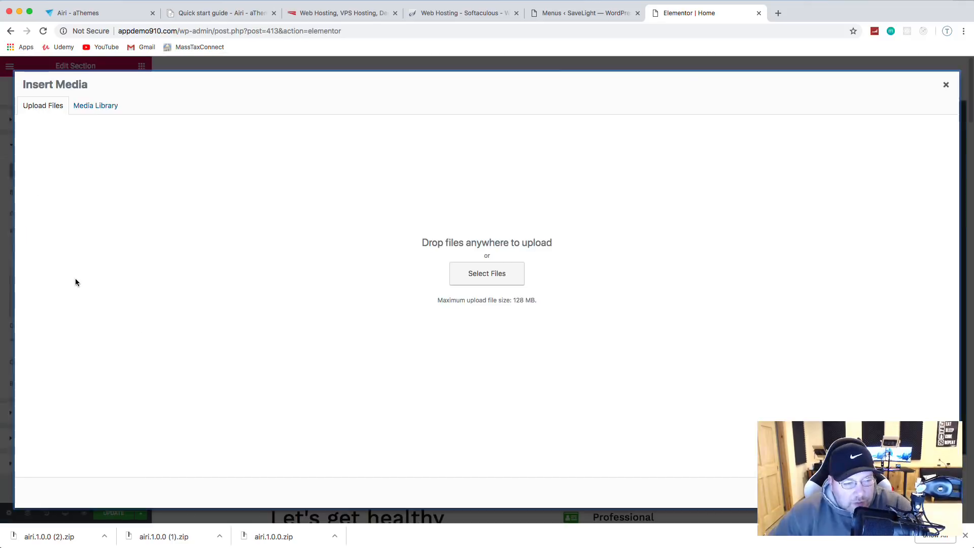
click(483, 276)
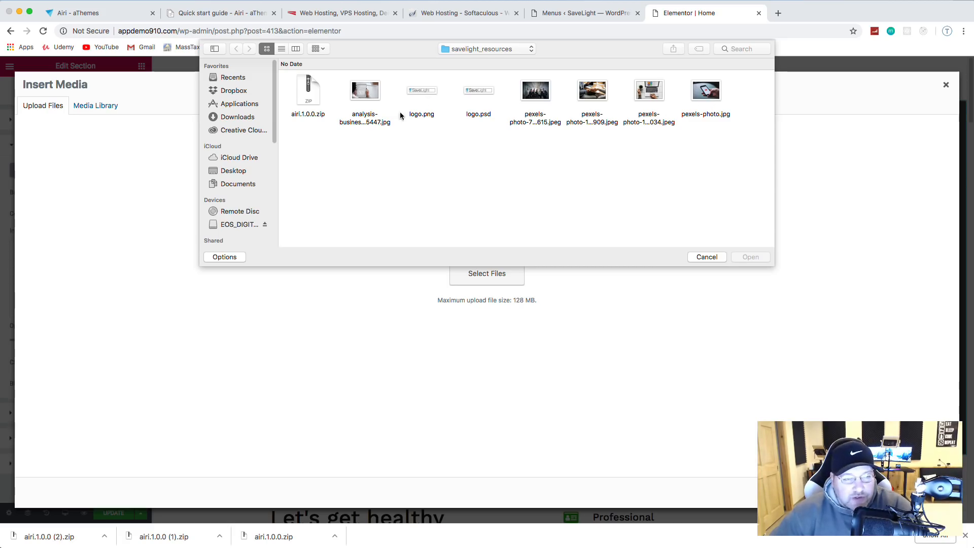
double_click(360, 106)
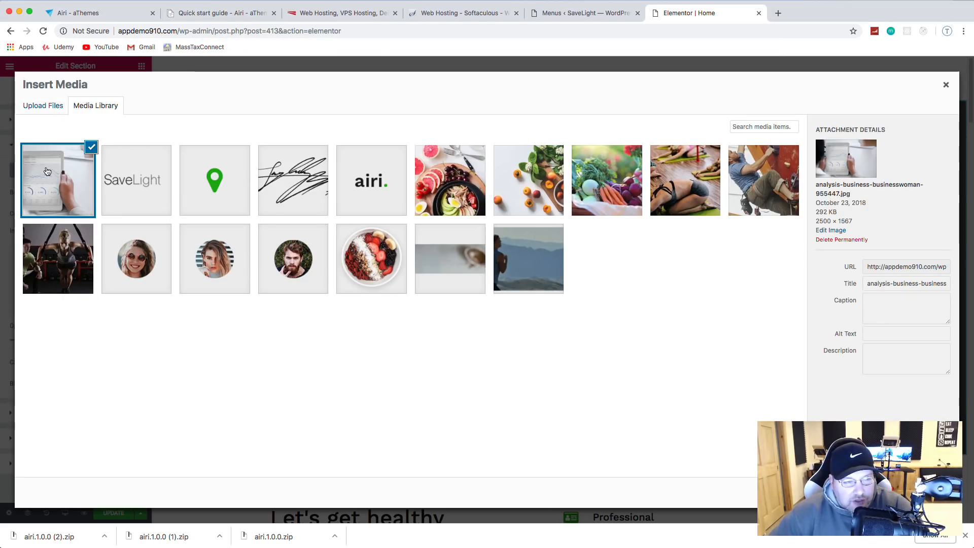
click(925, 492)
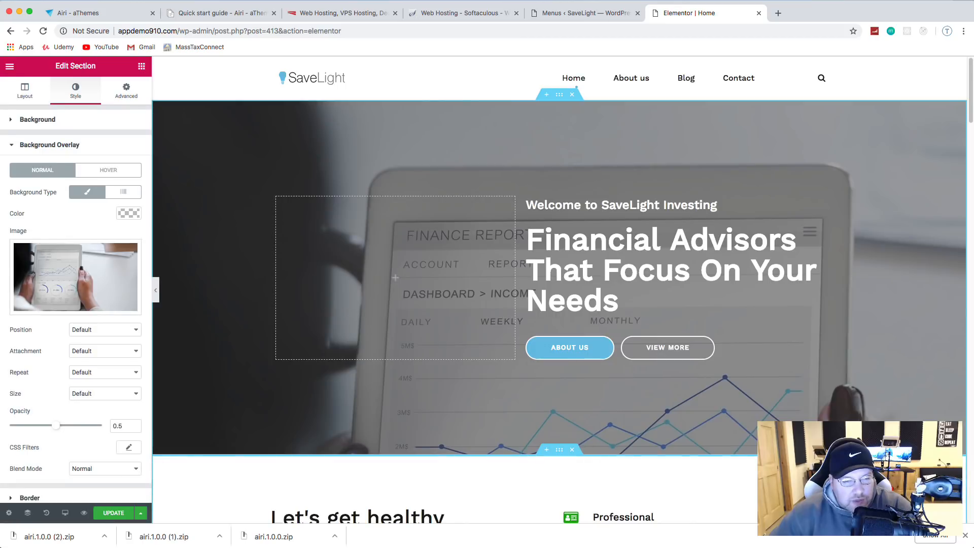
Step: Set the overlay image to Center Center position and Cover size, with opacity lowered to about 0.23
scroll(108, 269, down, 2)
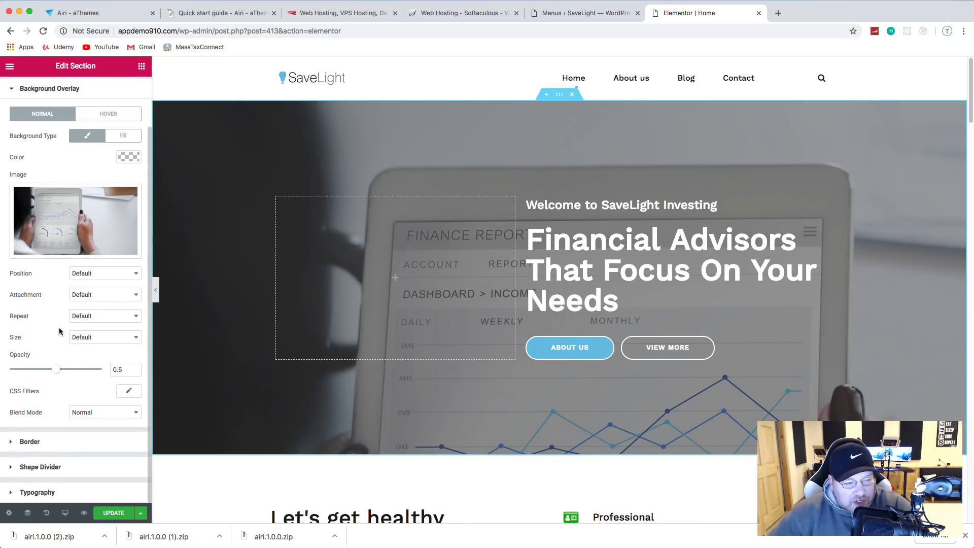
click(92, 276)
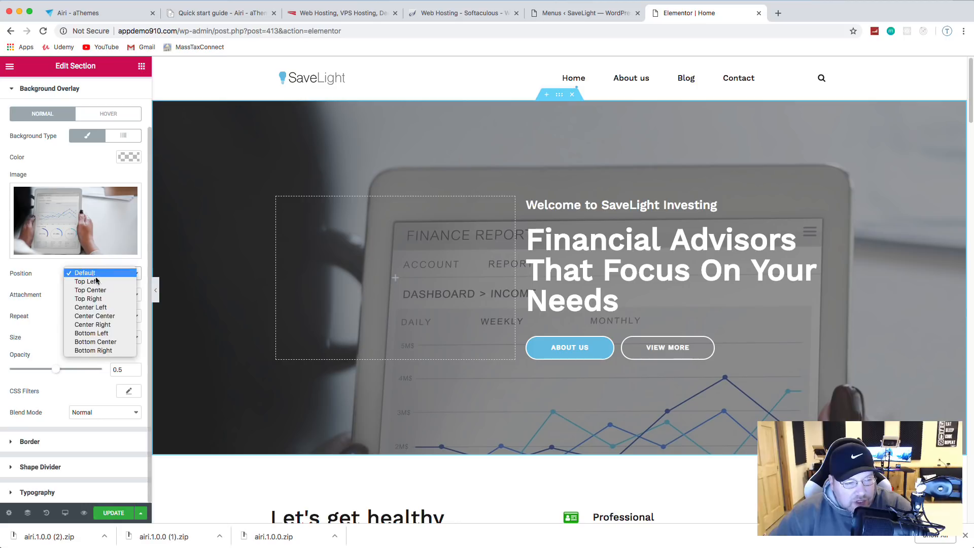
click(95, 316)
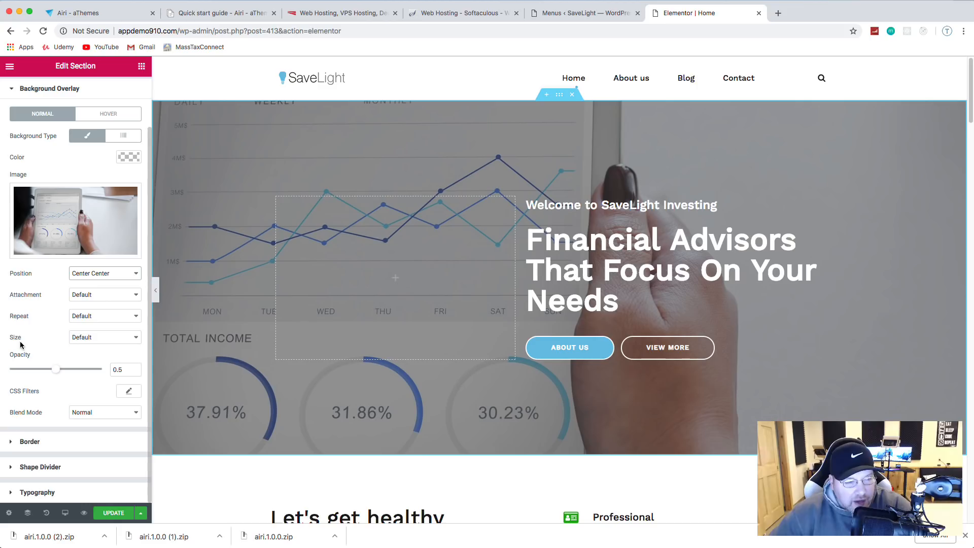
click(79, 339)
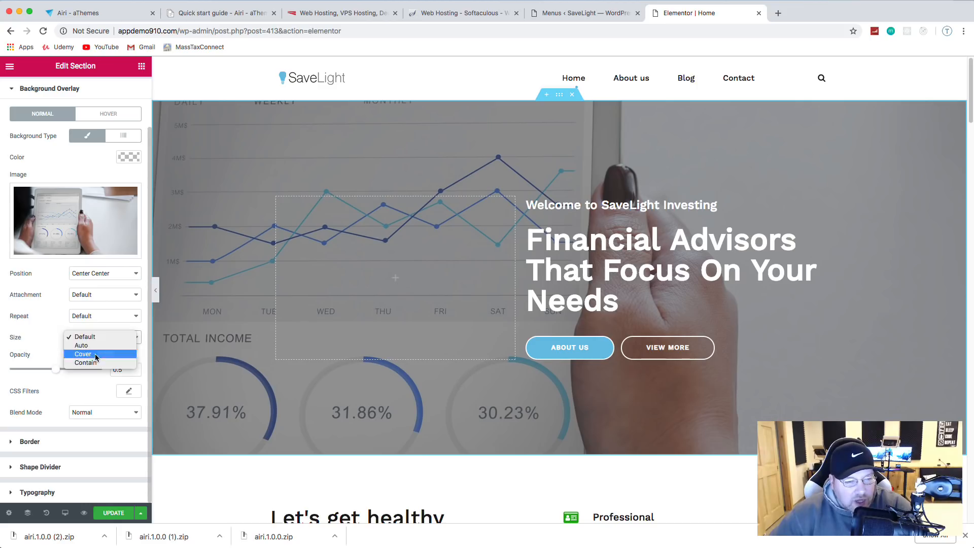
click(95, 355)
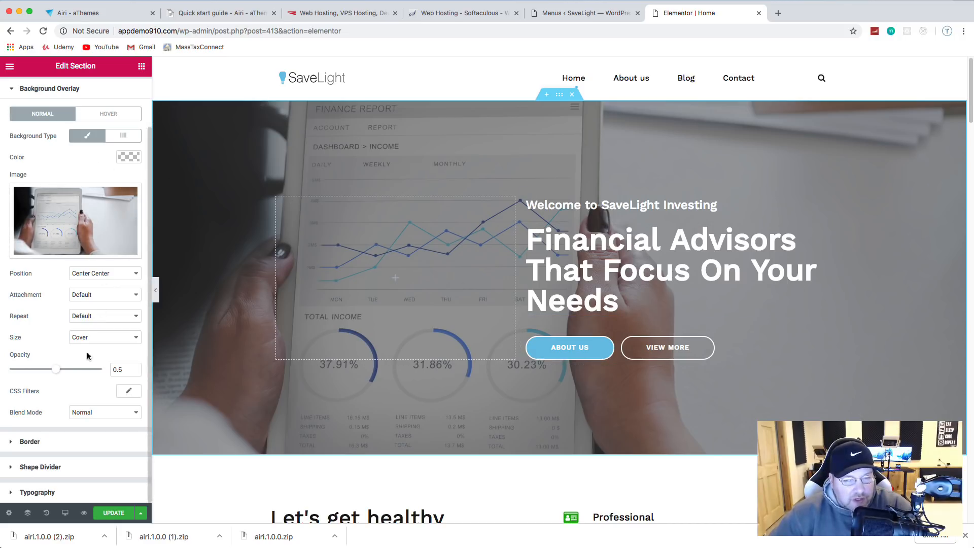
drag(55, 374, 29, 369)
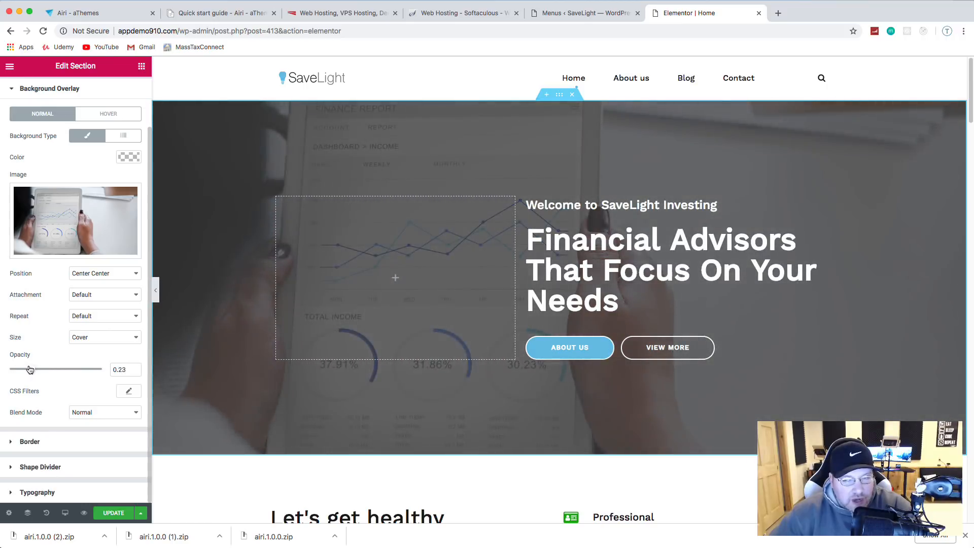
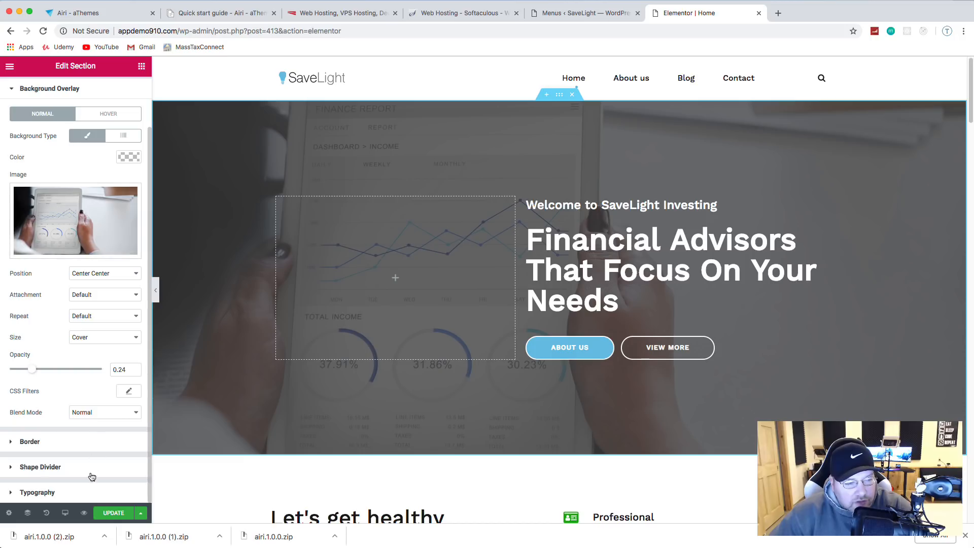
Step: Save the hero changes and bring the Let's get healthy feature list into view
click(114, 513)
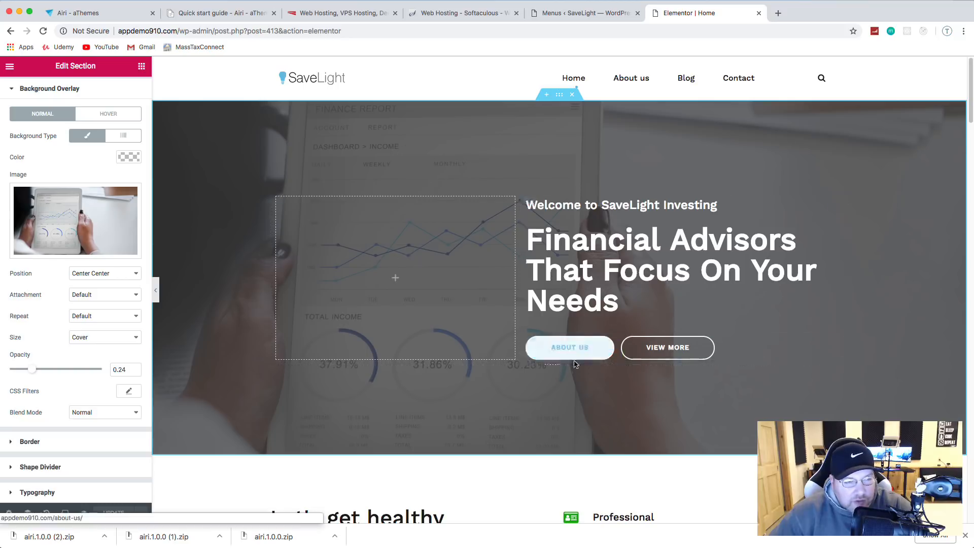
scroll(701, 396, down, 5)
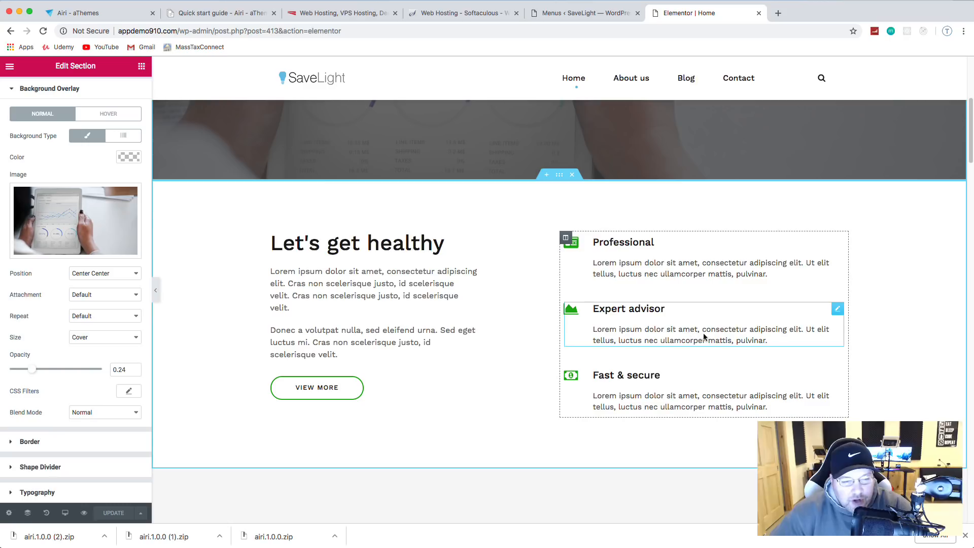
Step: Select the Professional feature box and keep its id-card icon
click(576, 245)
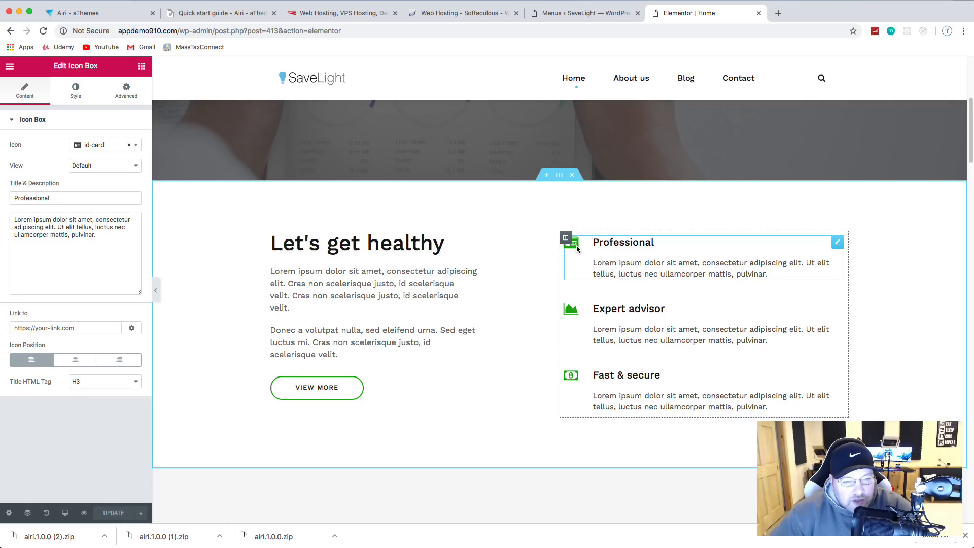
click(136, 145)
scroll(102, 229, down, 10)
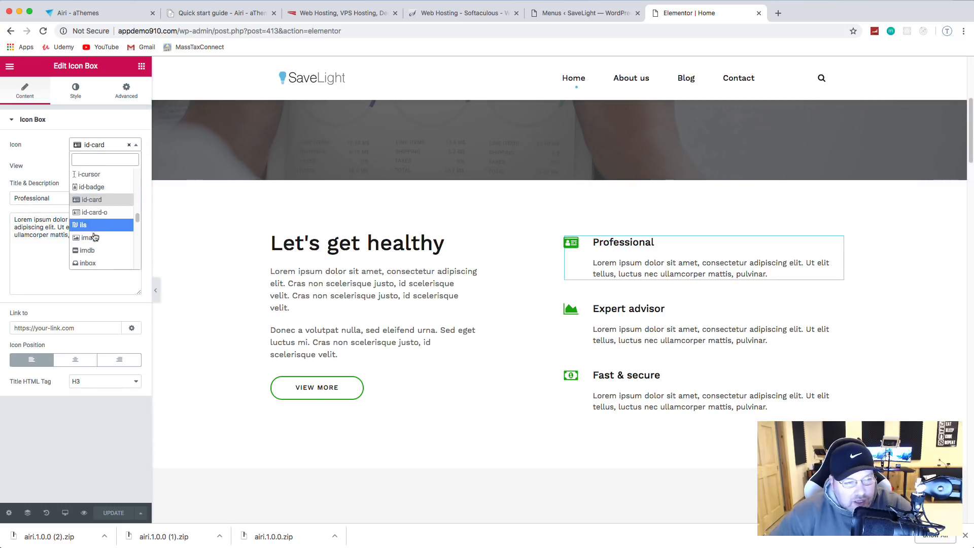
scroll(94, 234, down, 5)
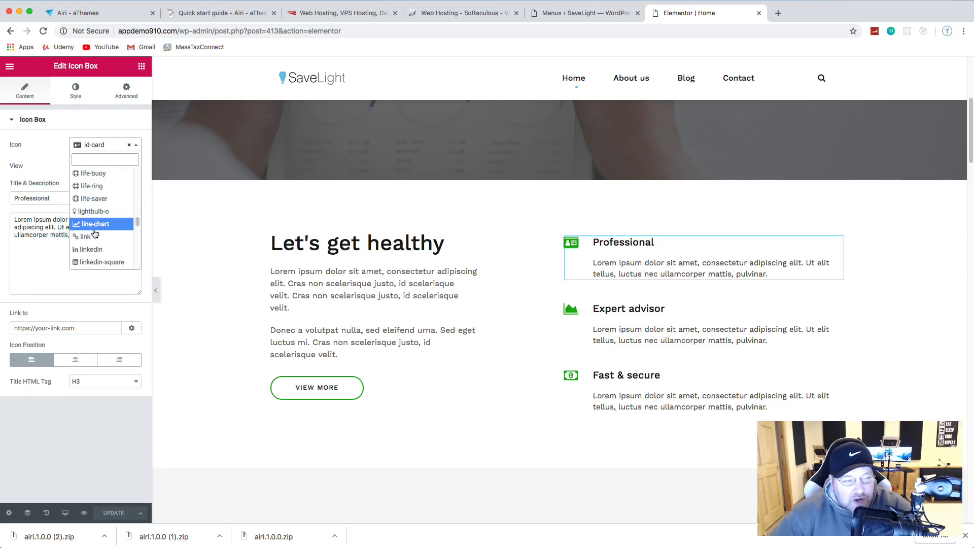
scroll(95, 234, down, 1)
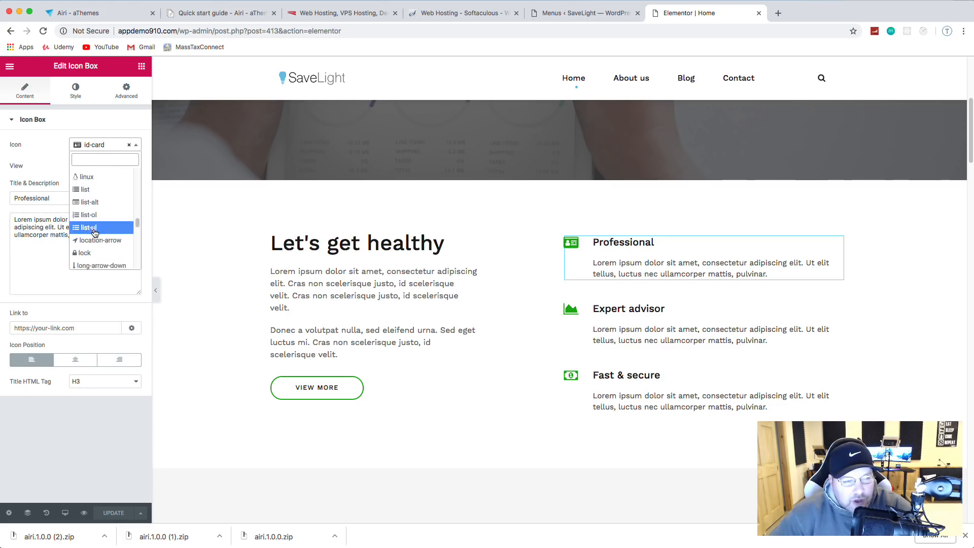
click(46, 144)
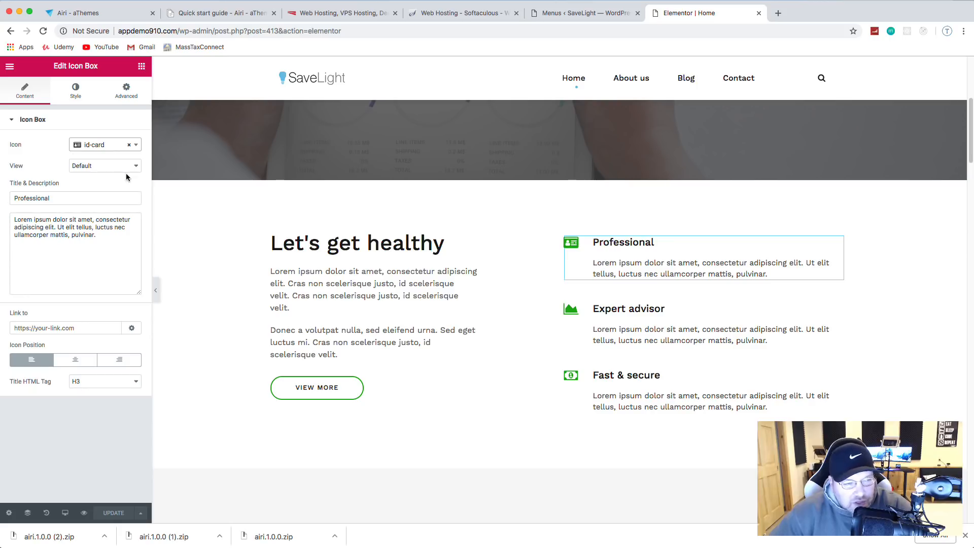
Step: Make the Professional icon light blue (#6ec1e4) and save the page
click(76, 91)
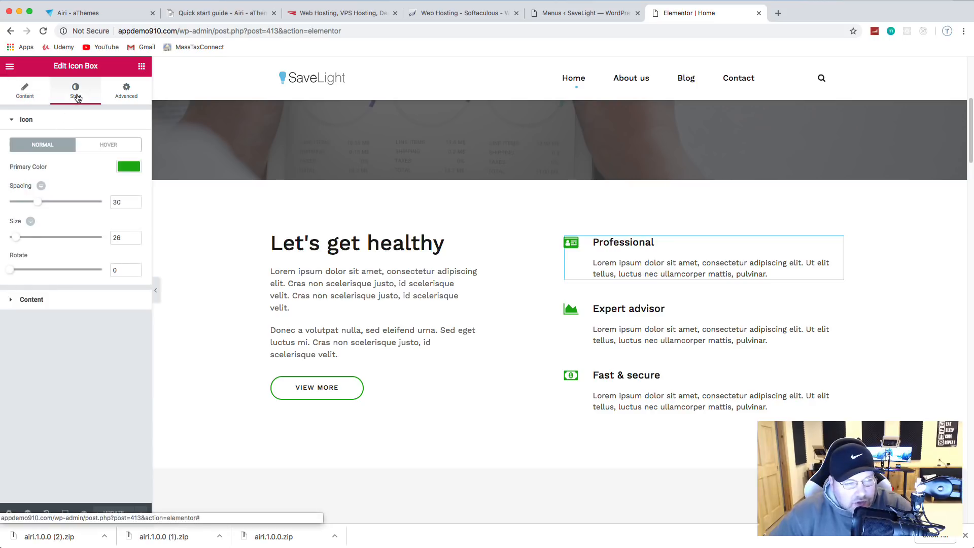
click(135, 168)
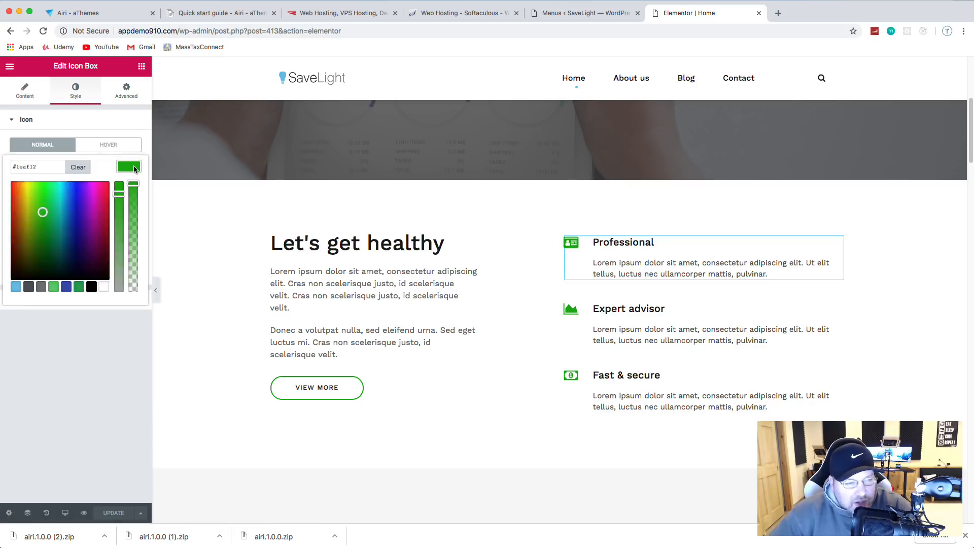
click(16, 287)
click(69, 342)
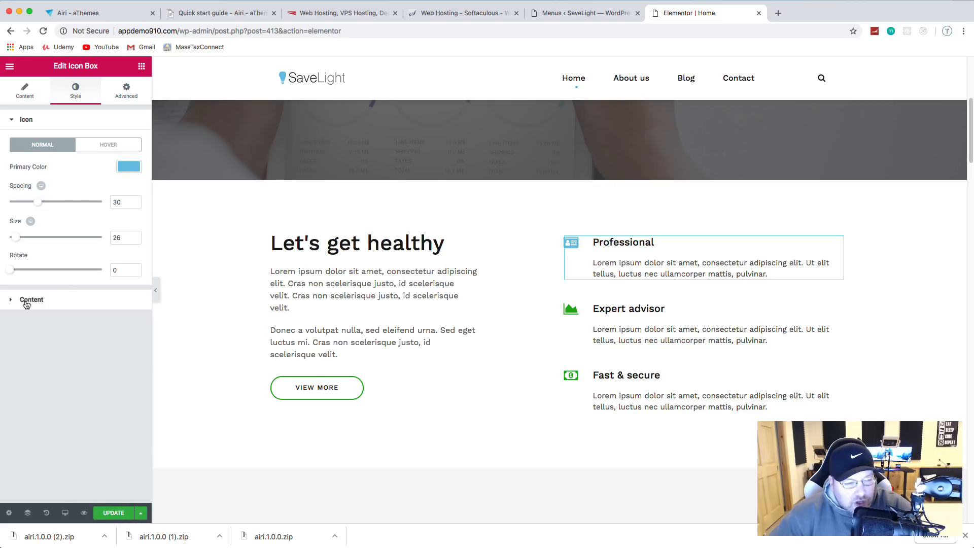
click(26, 301)
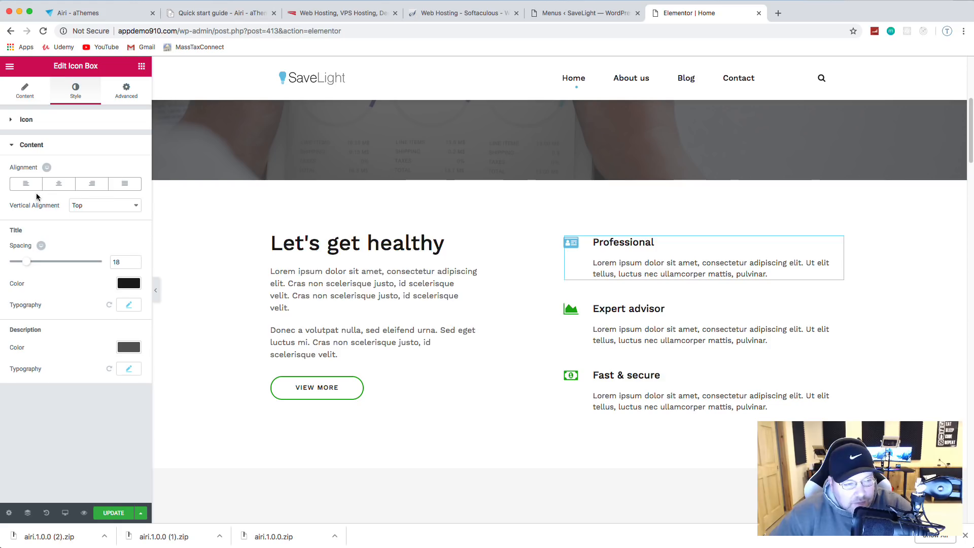
click(24, 90)
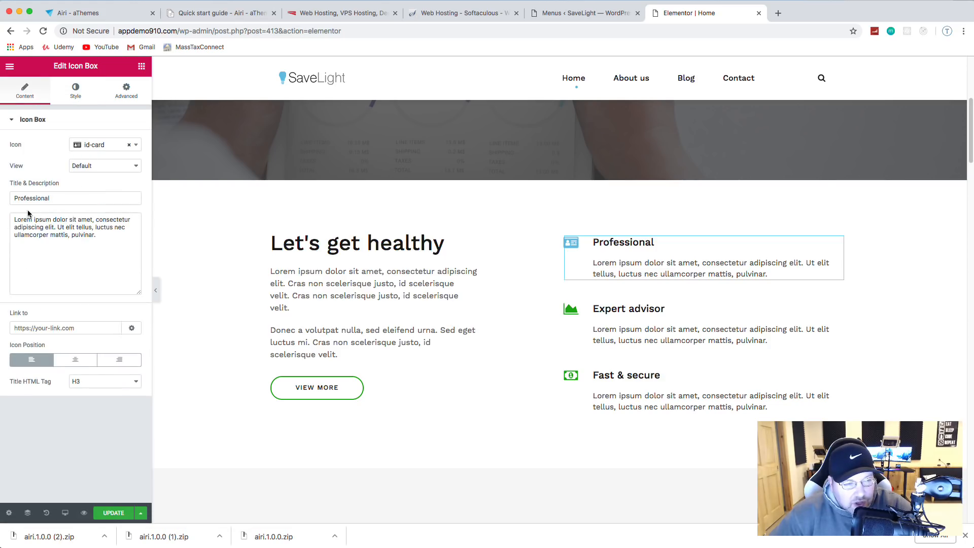
double_click(38, 198)
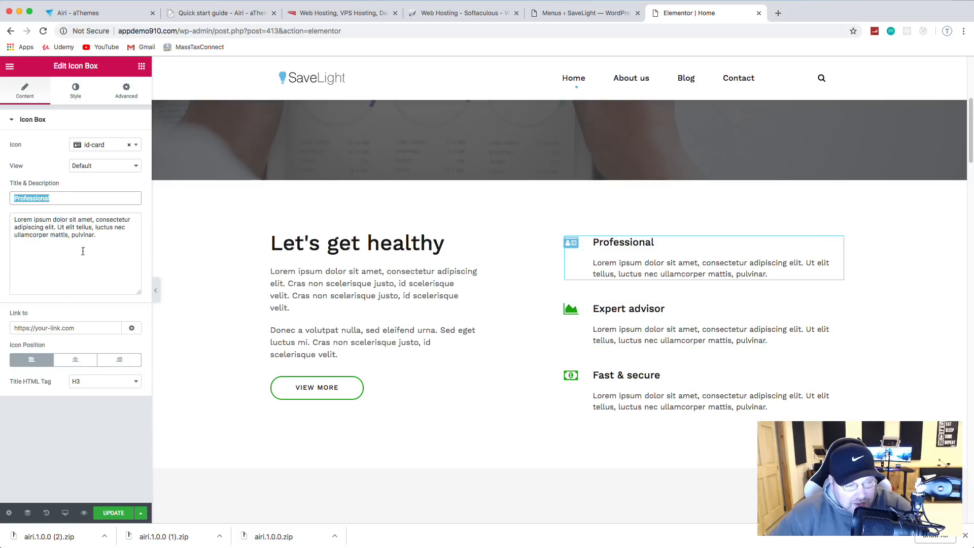
click(113, 512)
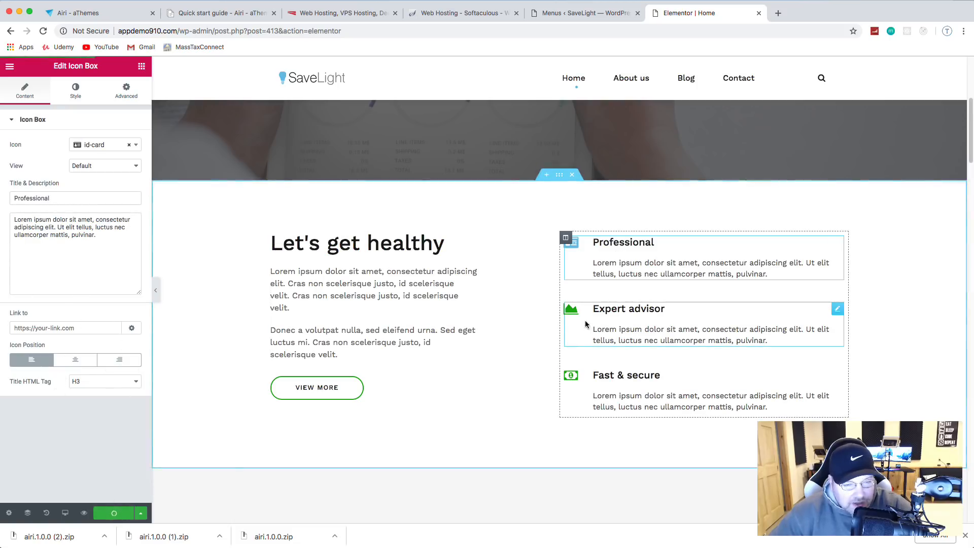
Step: Change the Expert advisor icon to light blue and save
click(569, 312)
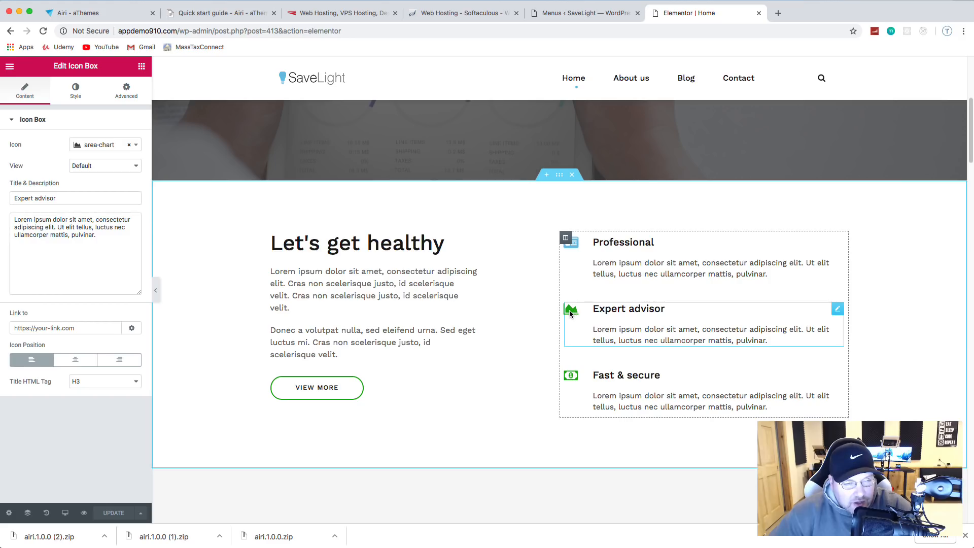
click(76, 101)
click(130, 166)
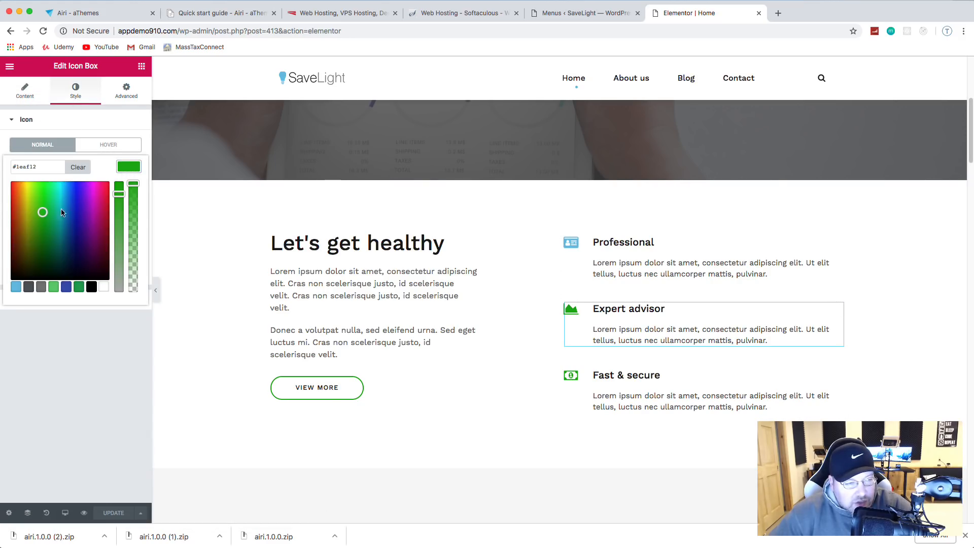
click(15, 288)
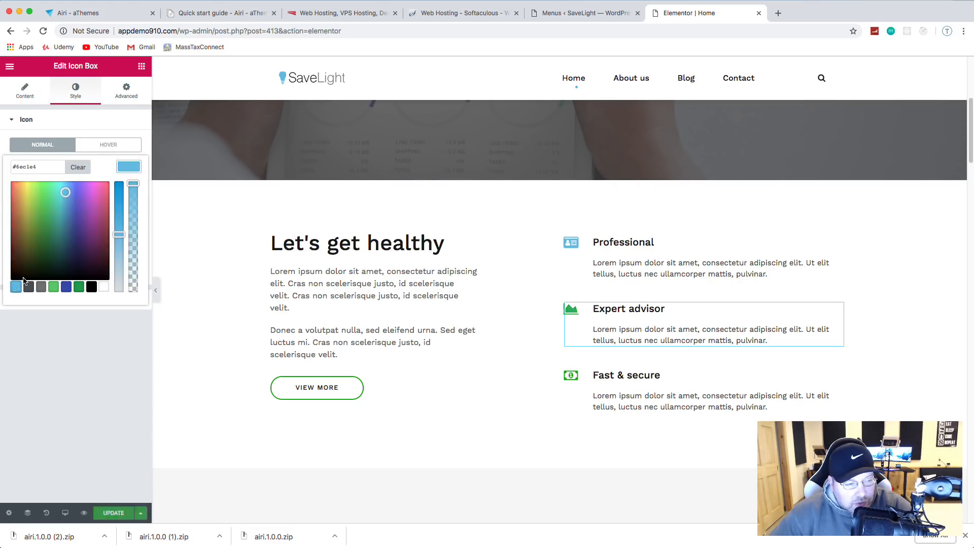
click(108, 512)
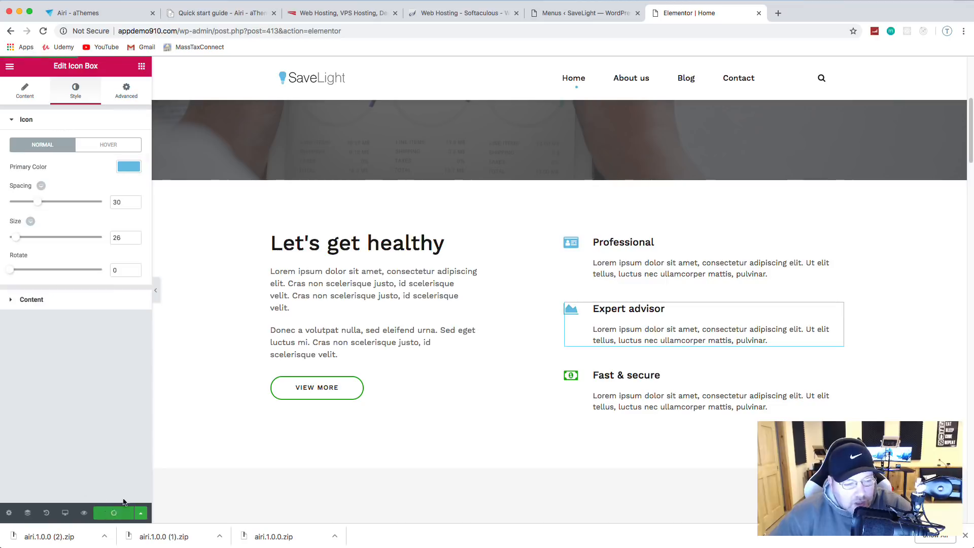
Step: Change the Fast & secure icon to light blue and save
click(570, 378)
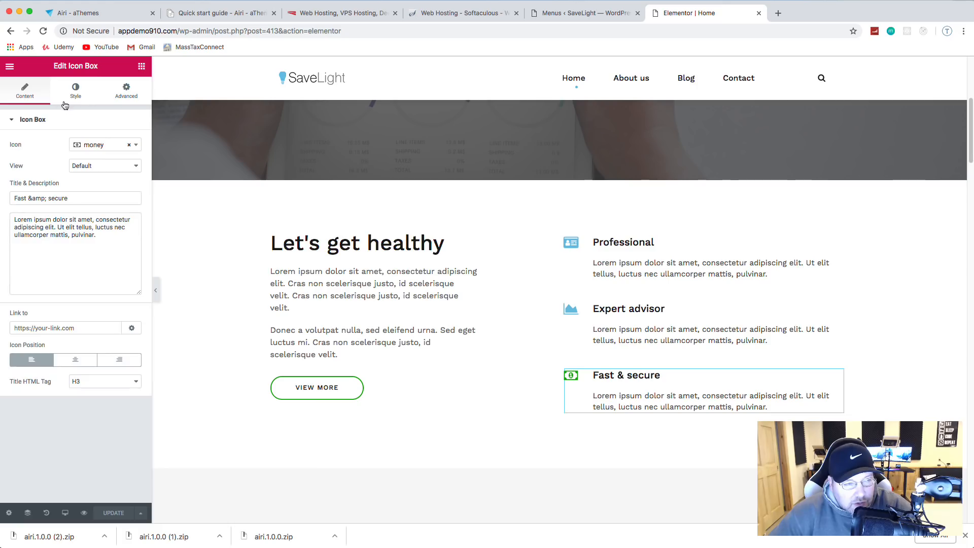
click(75, 91)
click(128, 168)
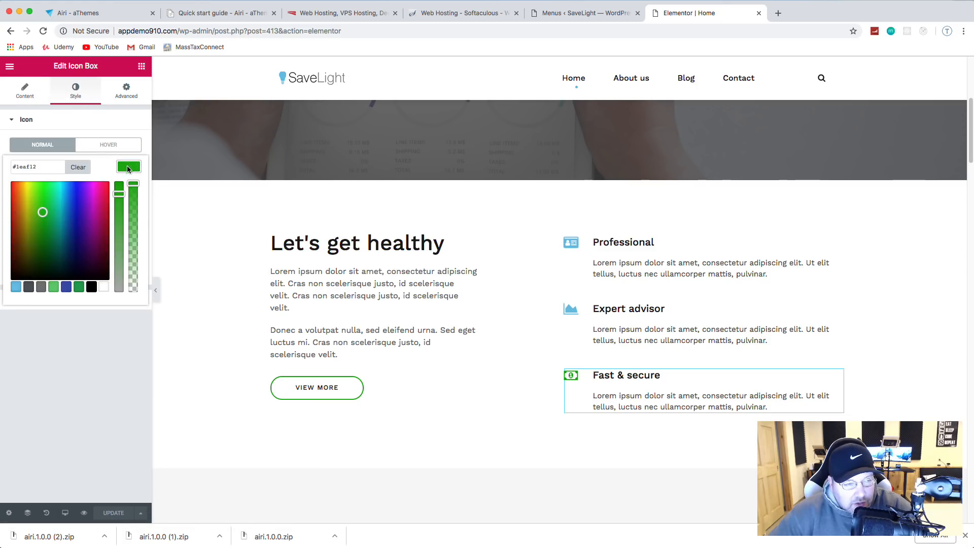
click(16, 287)
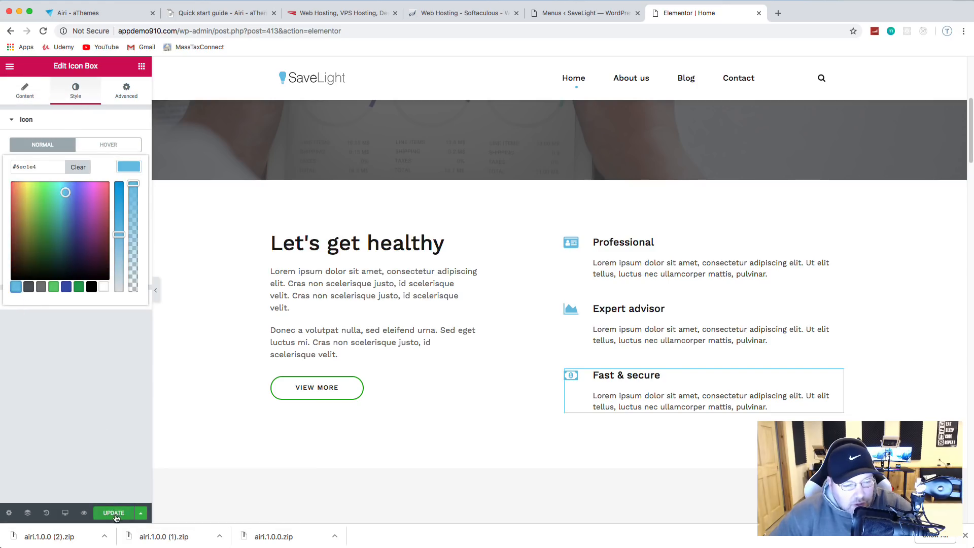
click(113, 512)
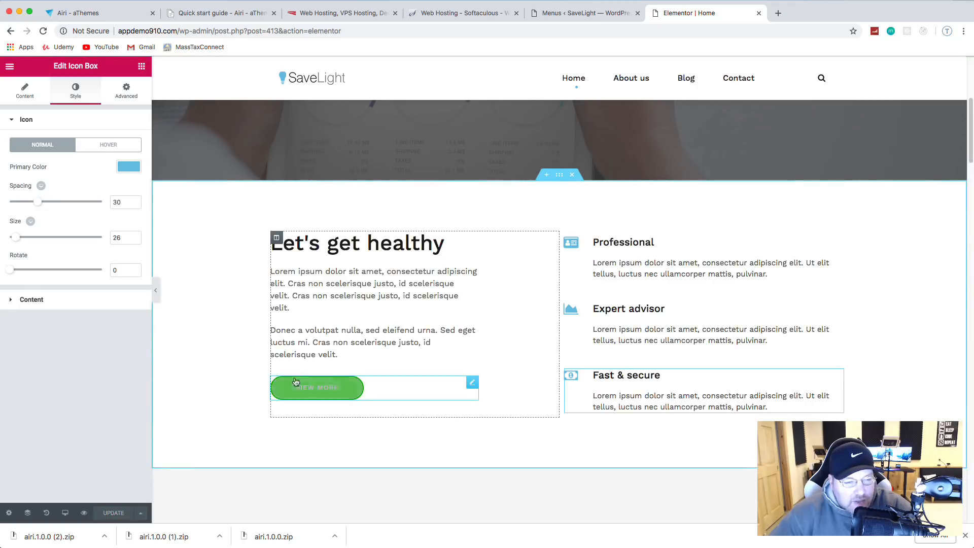
Step: Give the VIEW MORE button a light-blue border
click(343, 393)
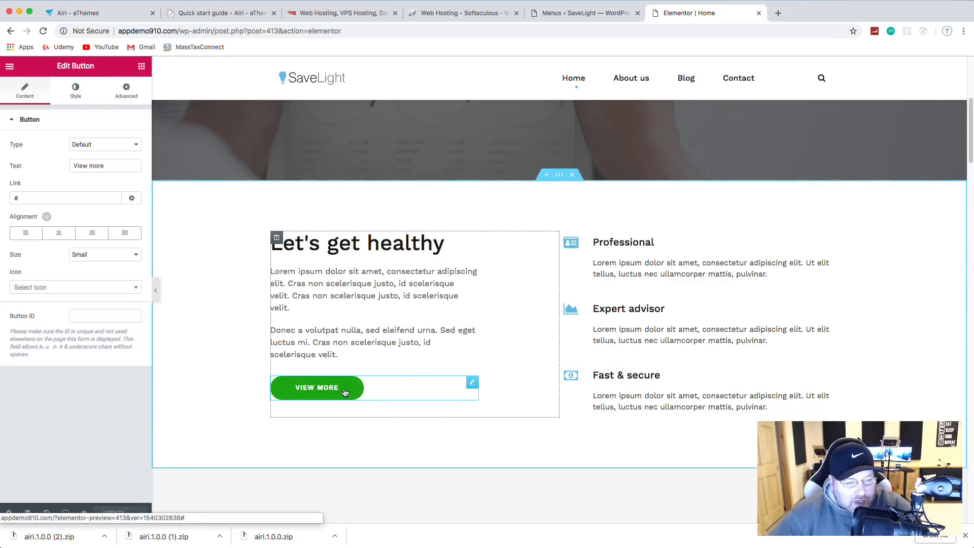
click(76, 90)
click(130, 304)
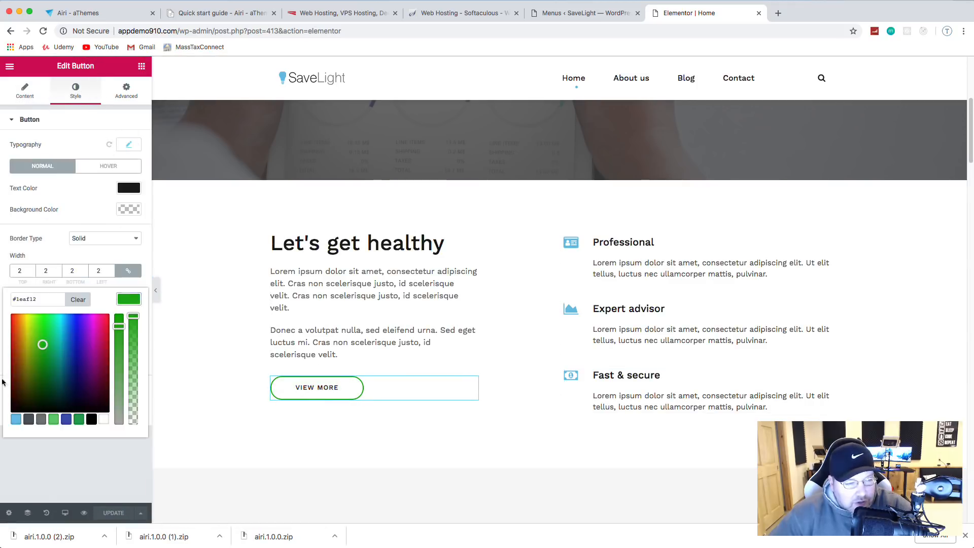
click(14, 421)
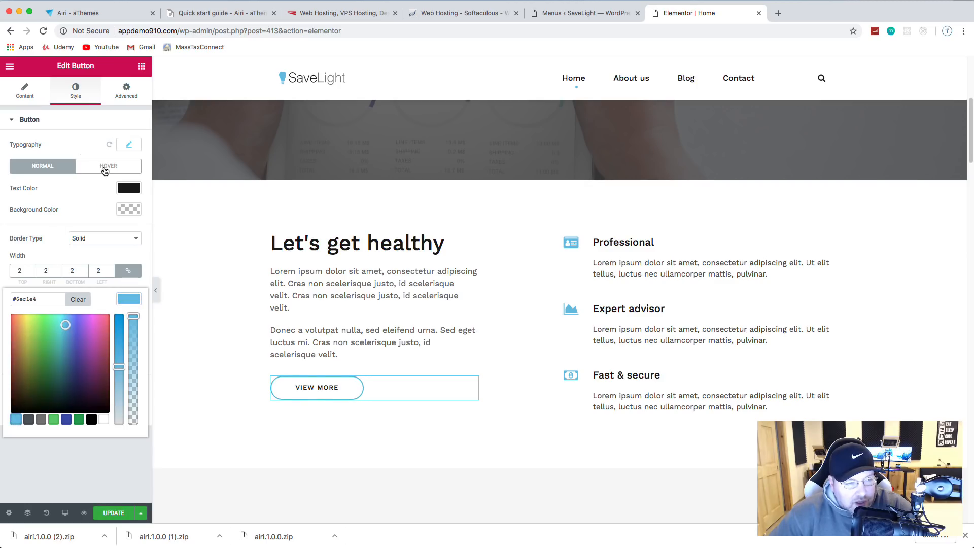
Step: Set the button's hover background to light blue and hover border to white, then save
click(105, 167)
click(130, 209)
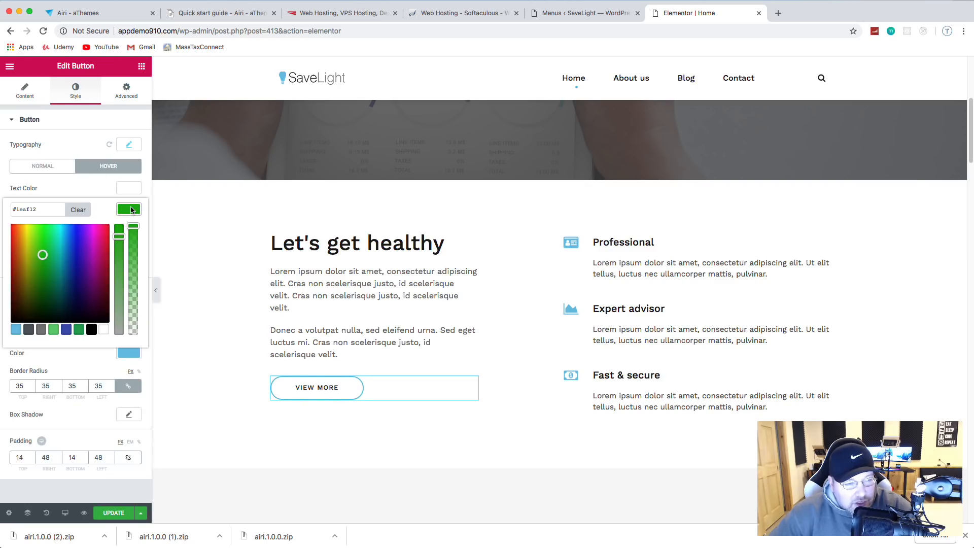
click(16, 332)
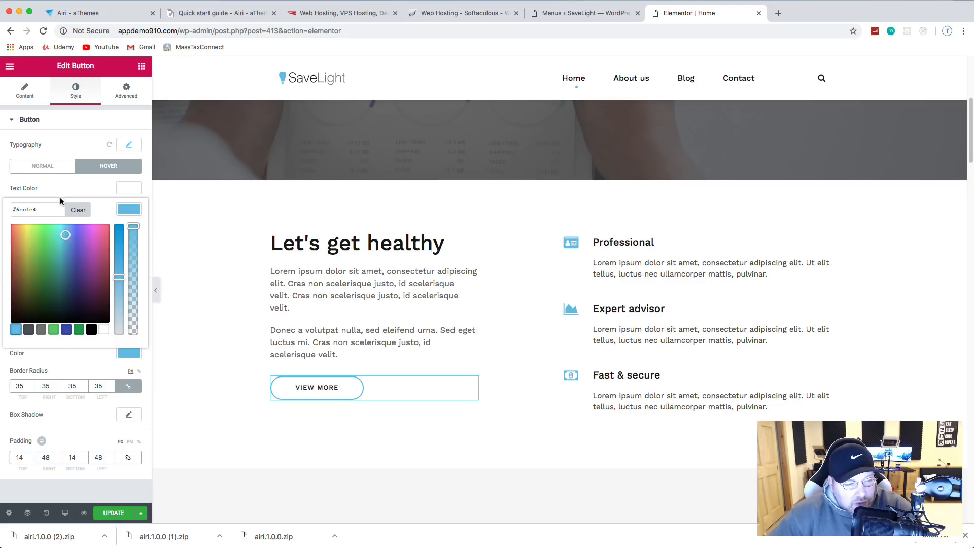
click(64, 195)
click(130, 231)
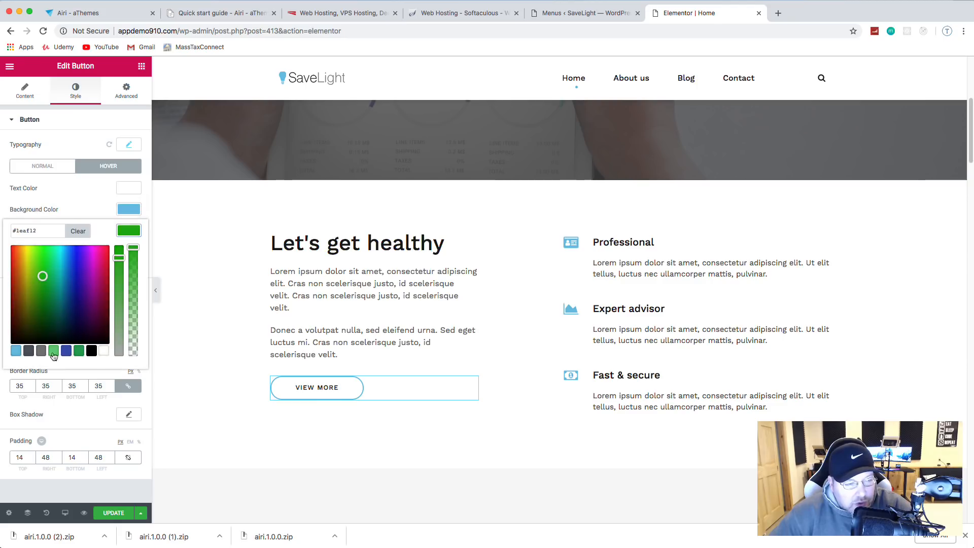
click(104, 356)
click(80, 200)
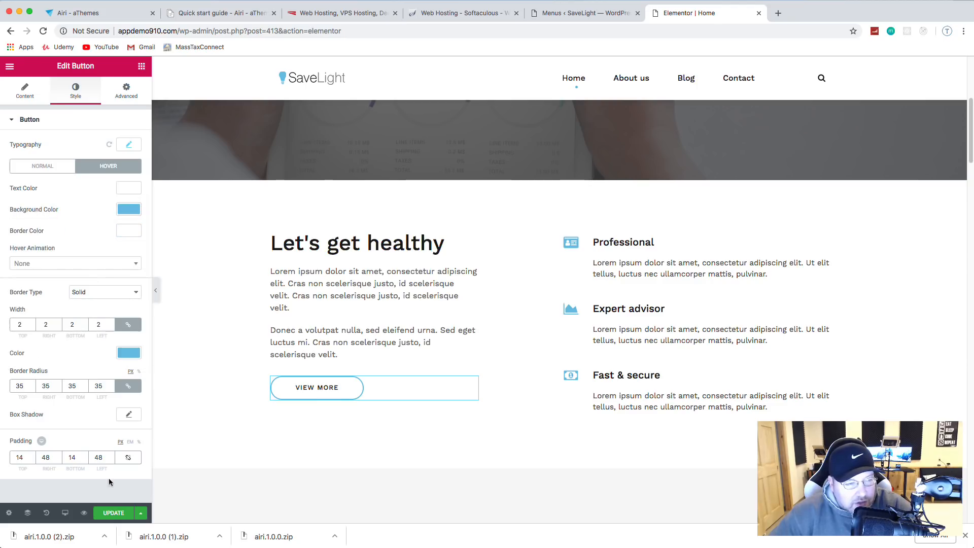
click(113, 513)
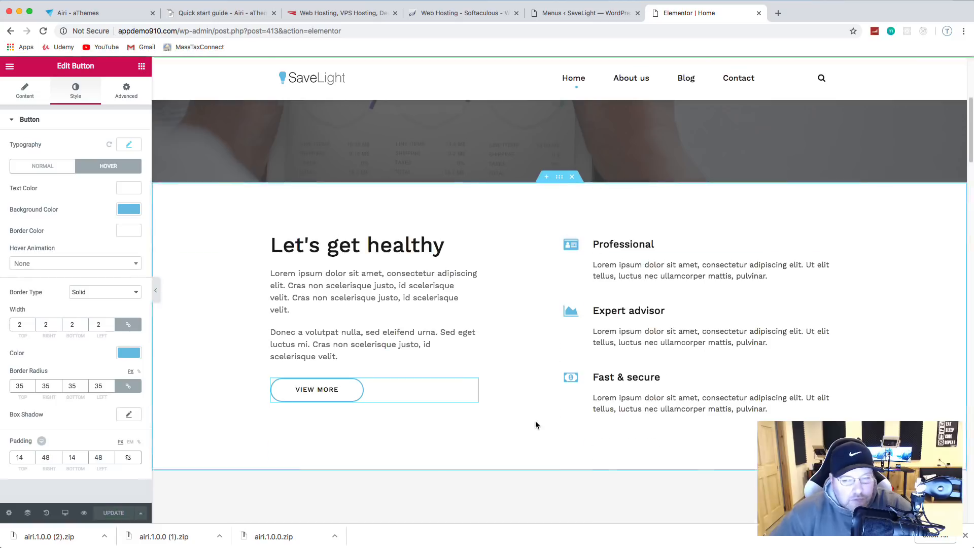
scroll(536, 424, up, 5)
scroll(536, 424, down, 6)
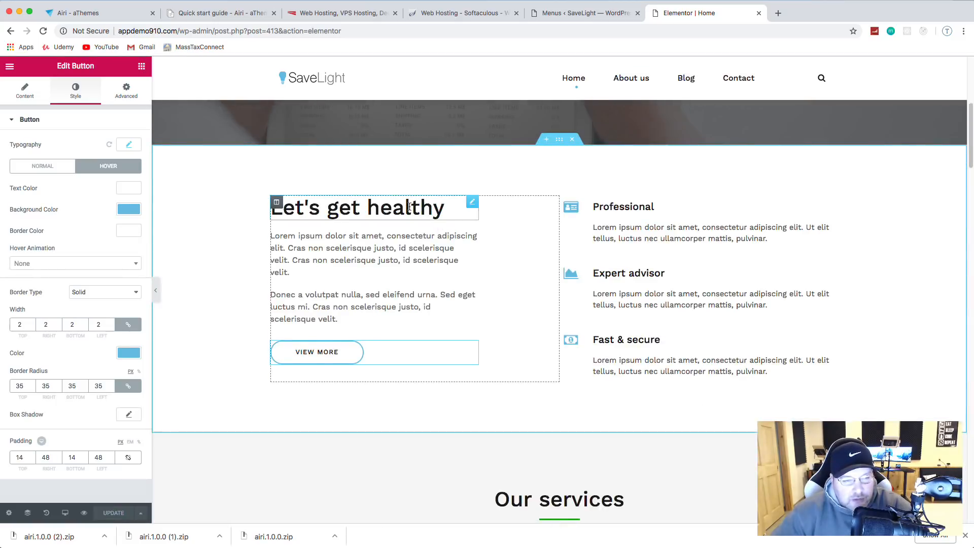
Step: Replace the 'Let's get healthy' heading text with 'Invest In You!' and save
click(409, 207)
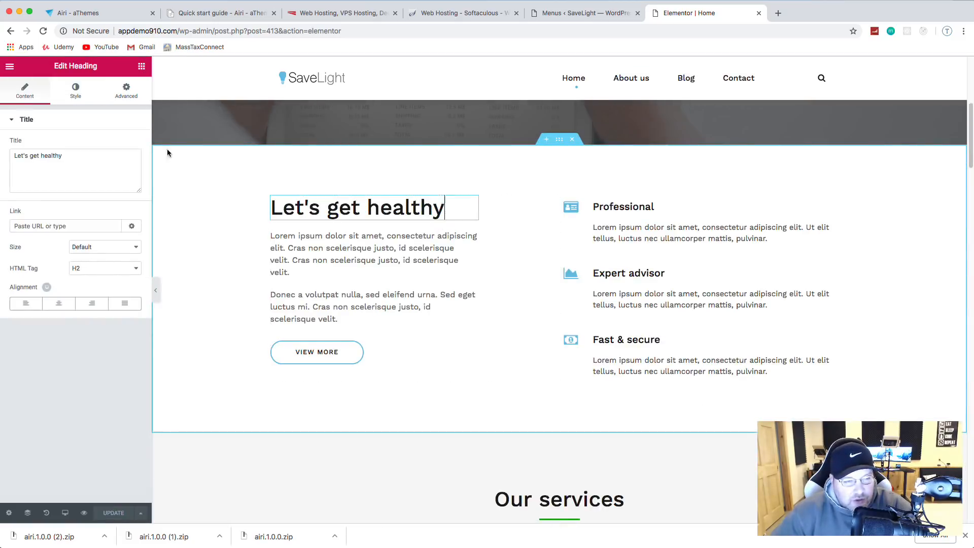
triple_click(87, 157)
text(In)
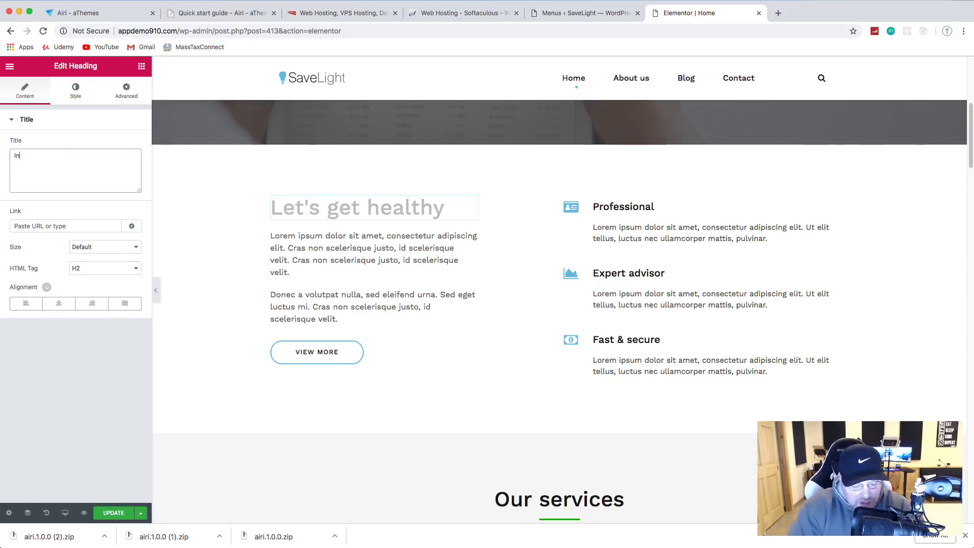
text(vest In Yo)
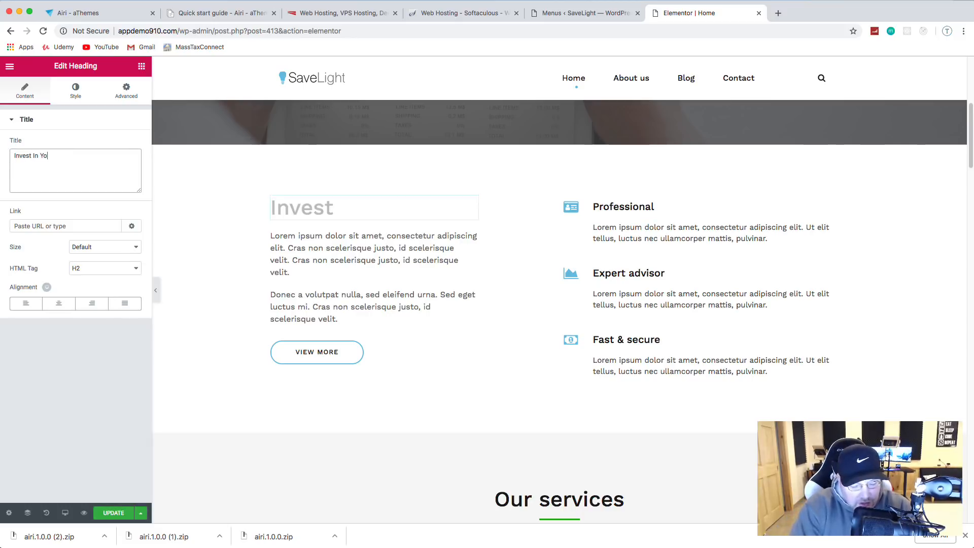
text(u!)
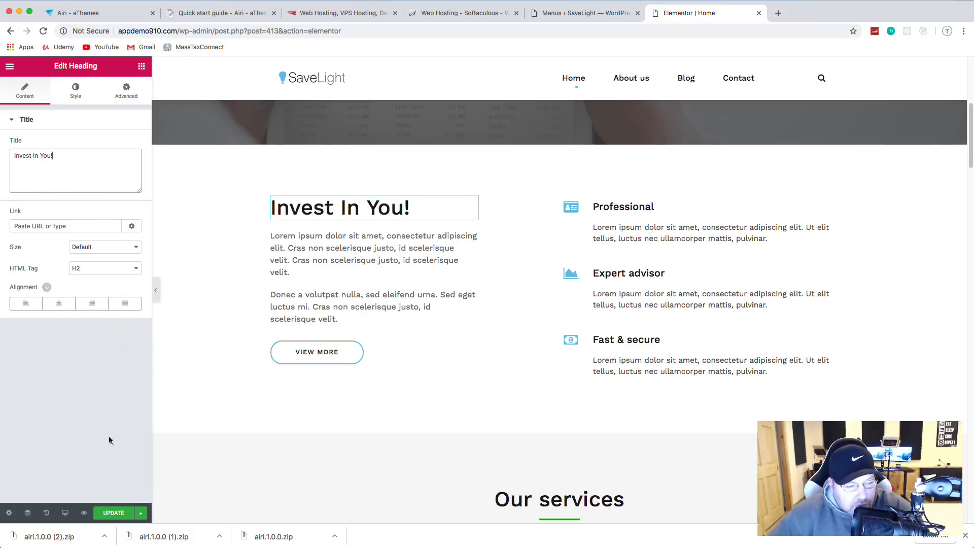
click(123, 513)
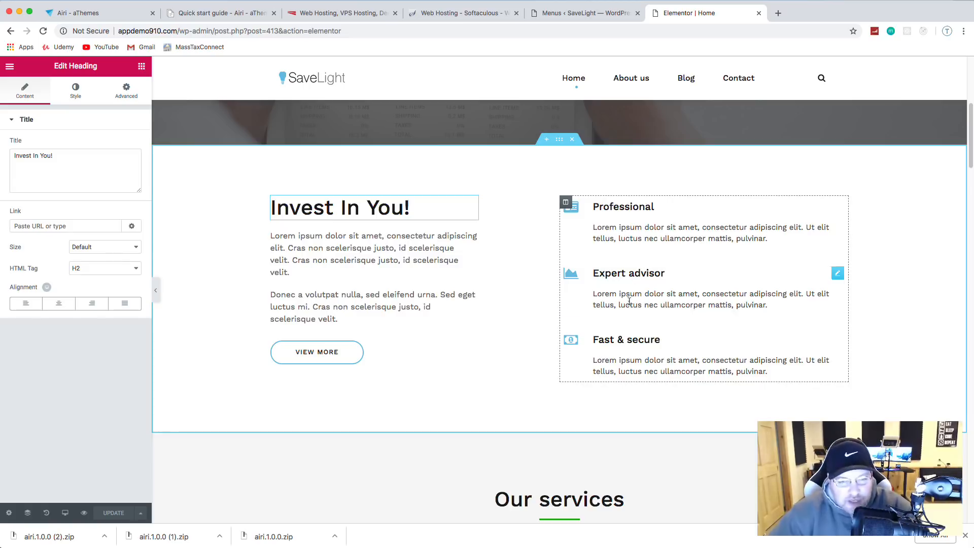
scroll(672, 289, up, 6)
scroll(674, 298, down, 6)
scroll(673, 298, up, 6)
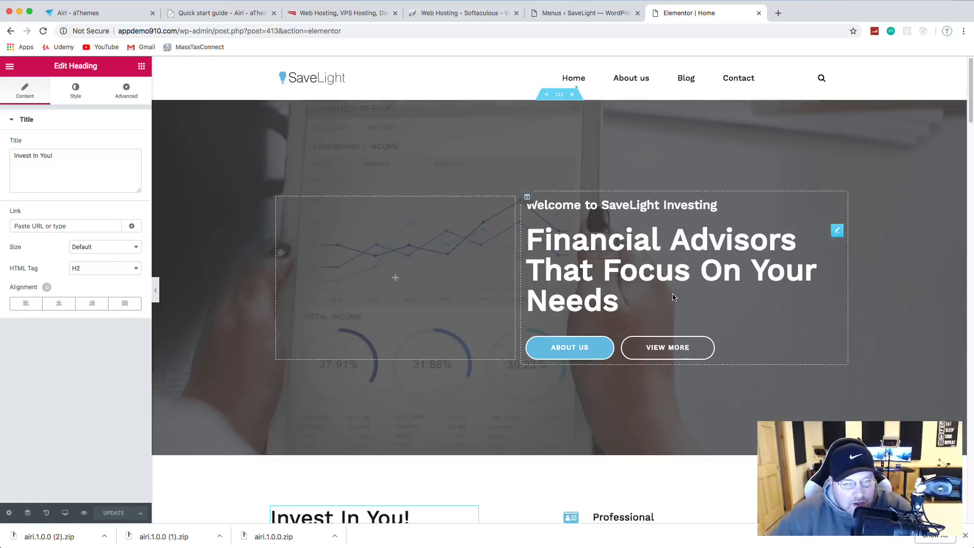
Step: Recolour the divider under Our services from green to the light-blue preset
scroll(673, 300, down, 2)
scroll(675, 298, down, 8)
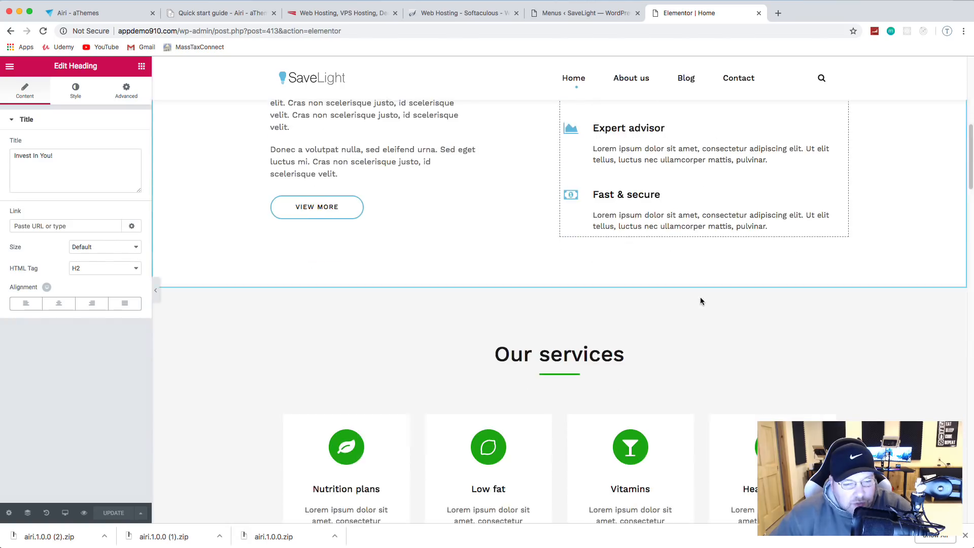
scroll(698, 300, down, 2)
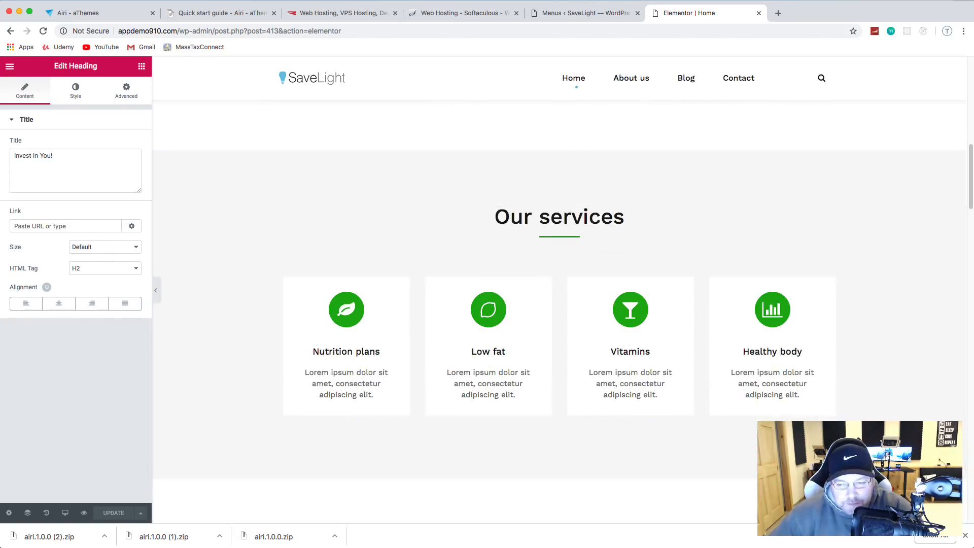
click(565, 237)
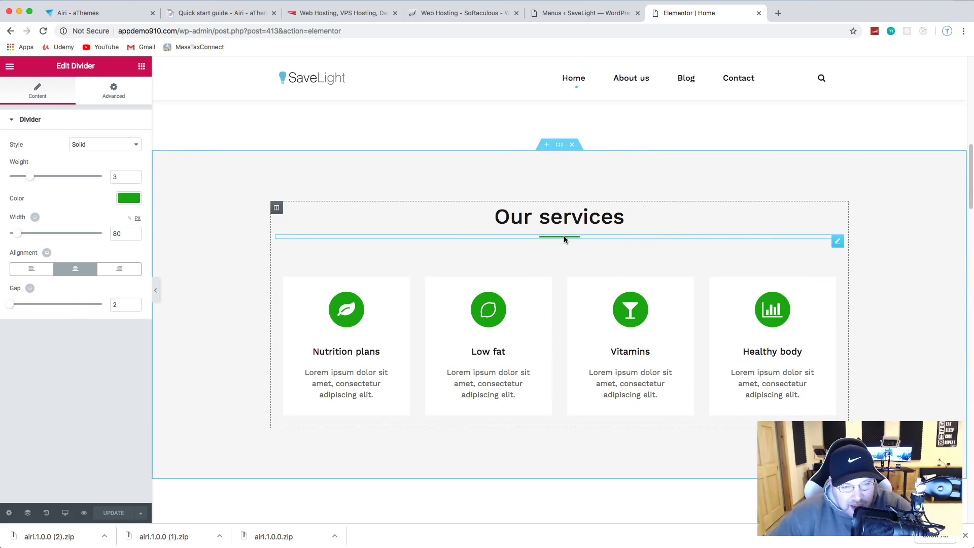
click(128, 199)
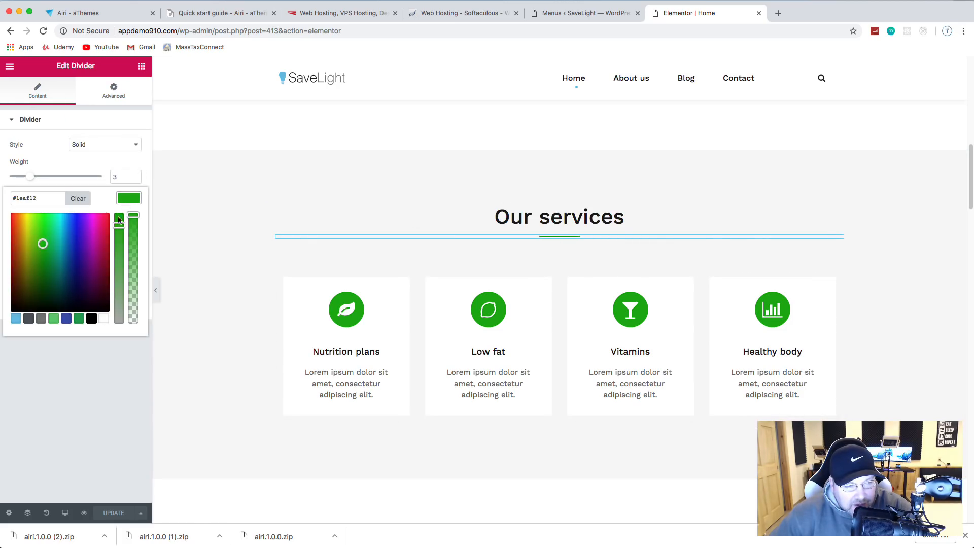
click(16, 318)
click(70, 361)
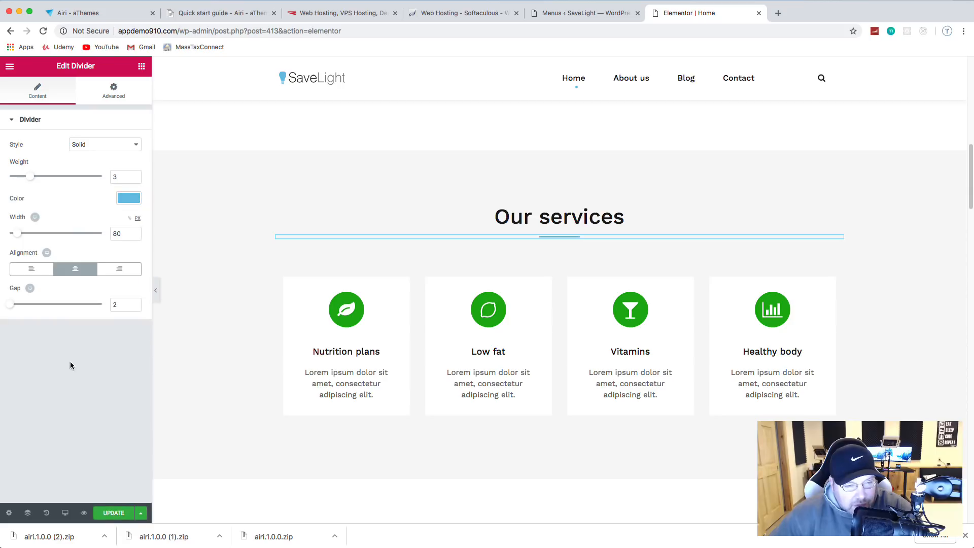
Step: Give the Nutrition plans card a money icon on a square background
click(353, 318)
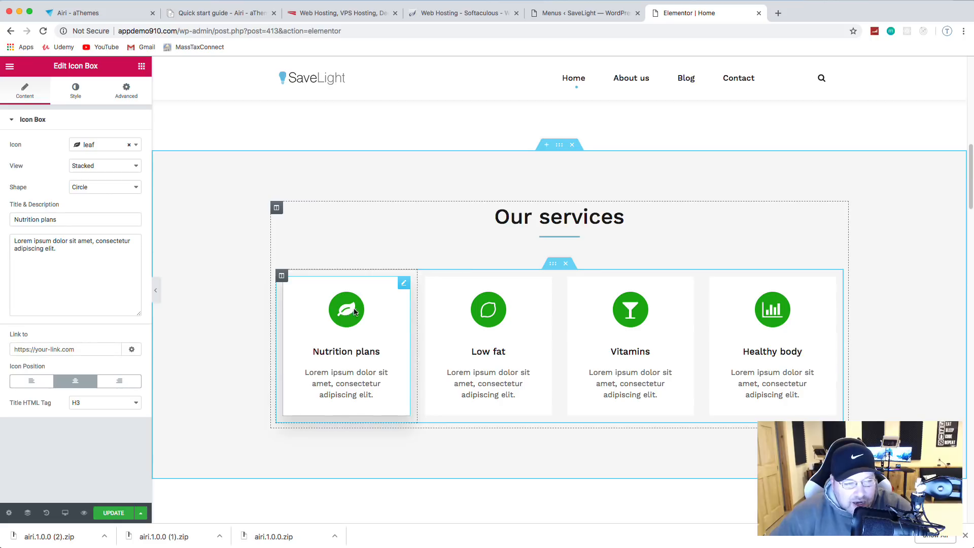
click(136, 146)
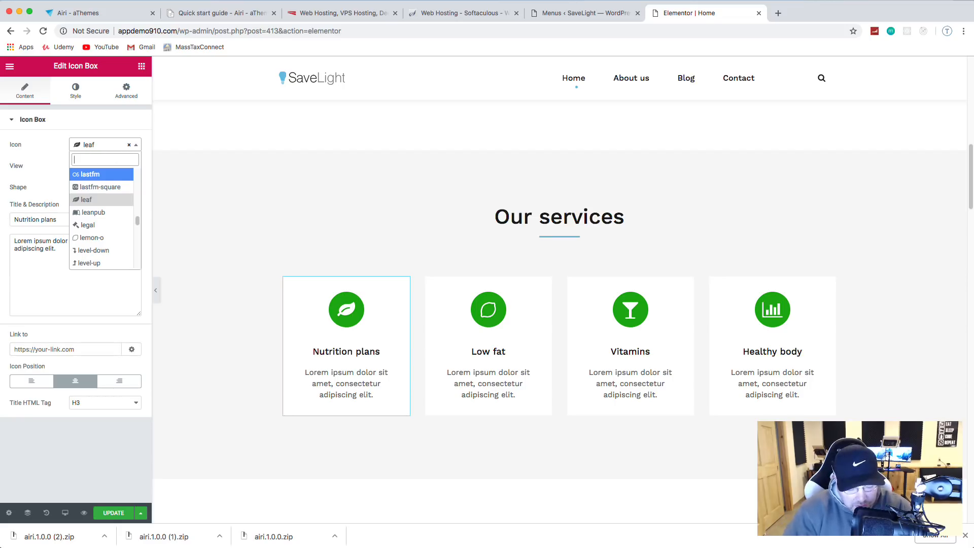
text(mone)
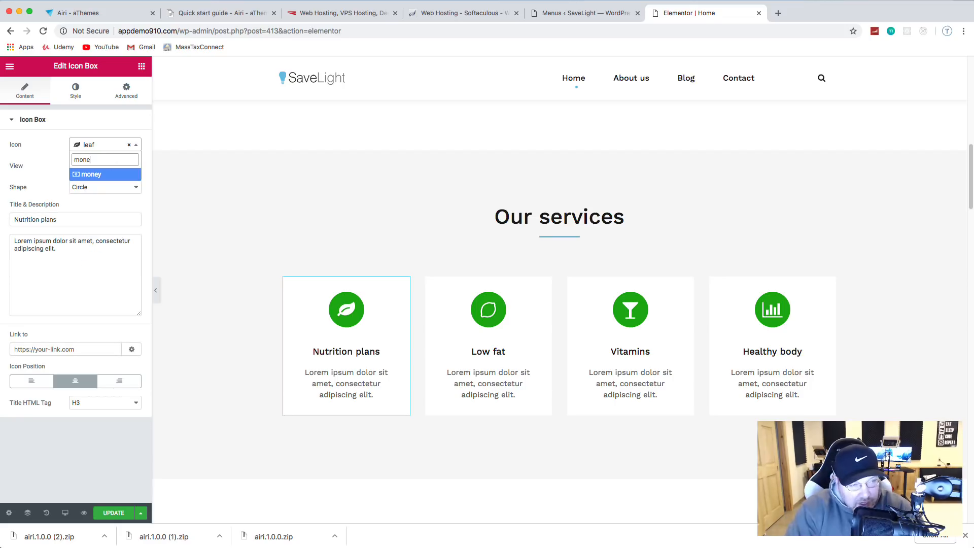
click(87, 176)
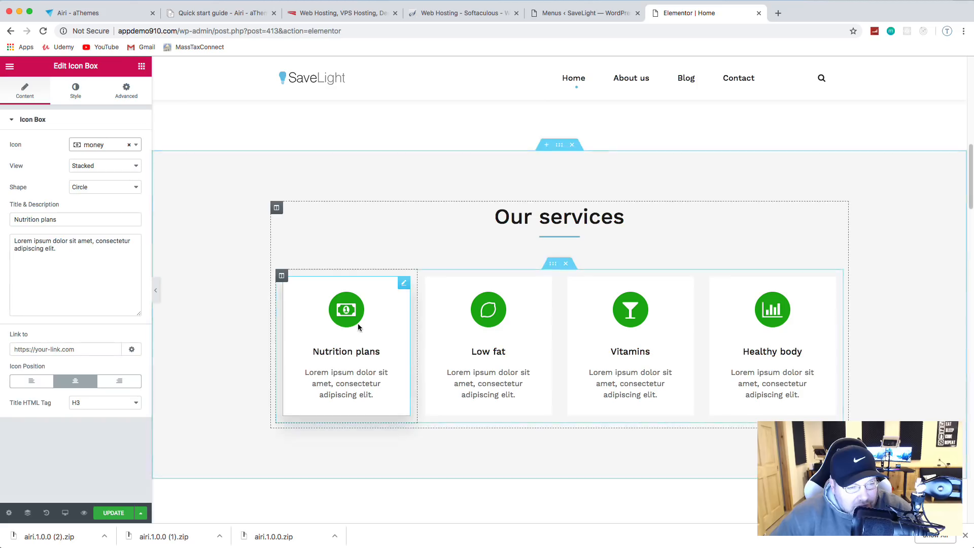
click(114, 189)
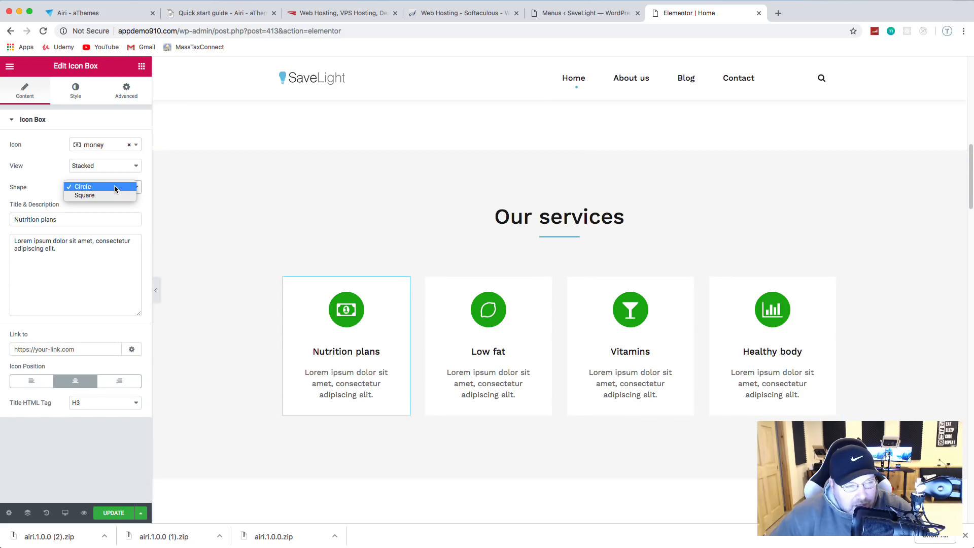
click(110, 194)
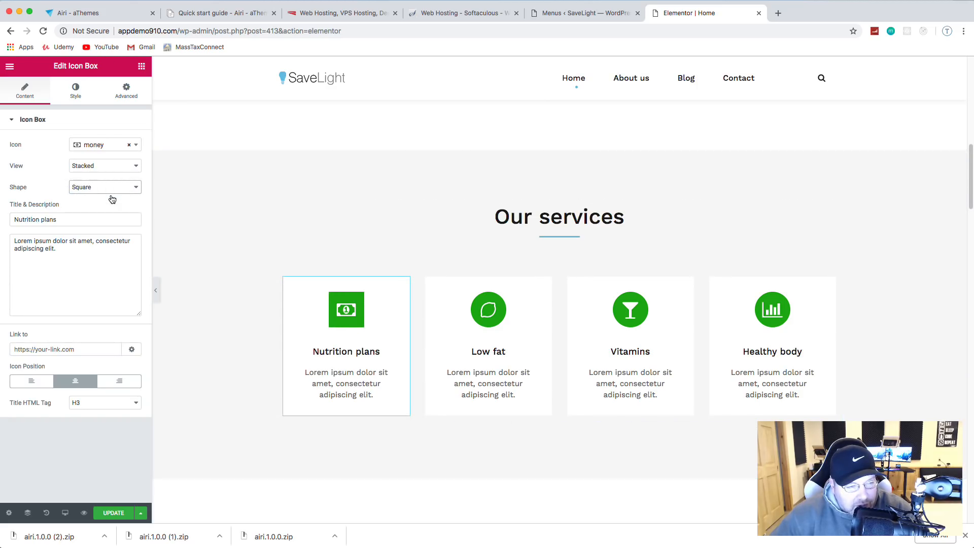
Step: Set the card's icon primary colour to light blue
click(76, 92)
click(128, 167)
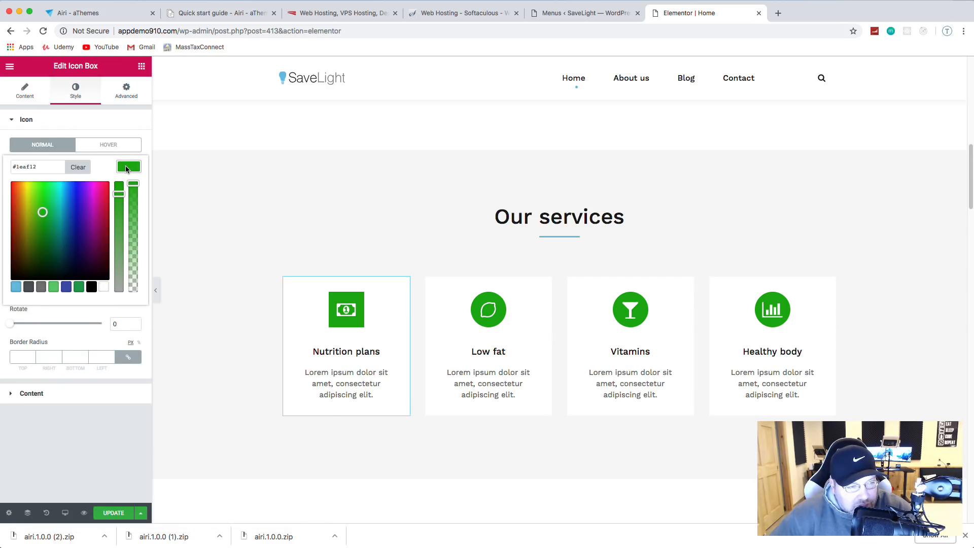
click(16, 288)
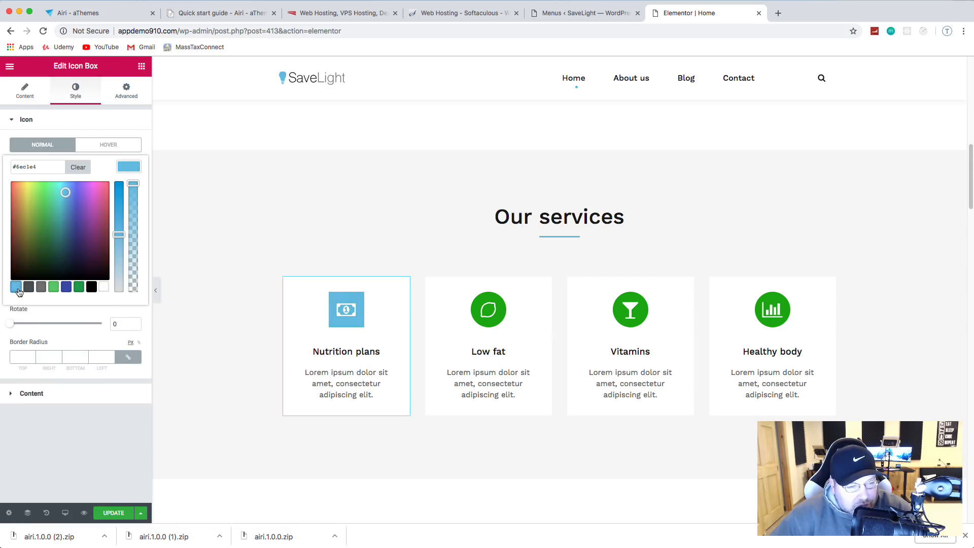
click(105, 125)
click(105, 124)
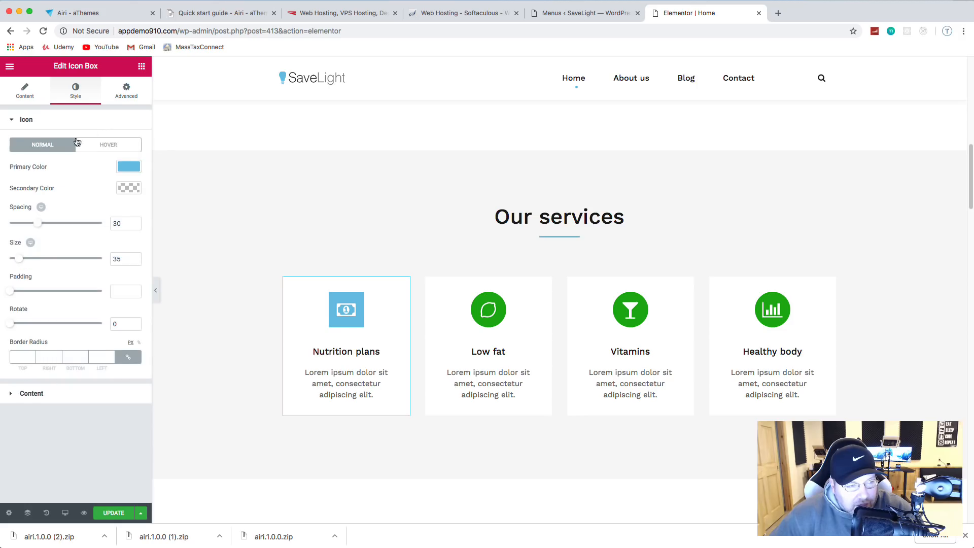
click(44, 122)
Step: Retitle the card 'Investment' and save the page
click(28, 151)
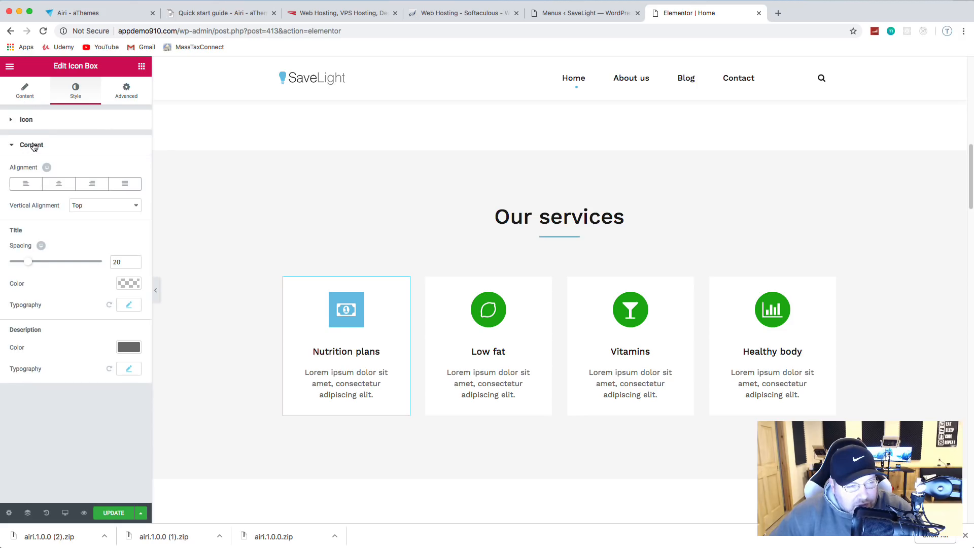
click(26, 91)
drag(76, 219, 1, 219)
text(I)
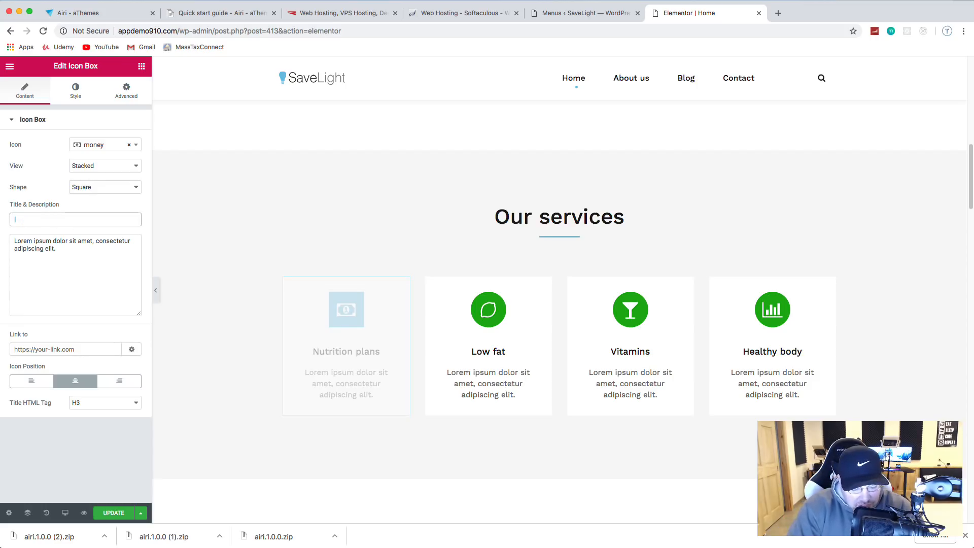
text(nvestment)
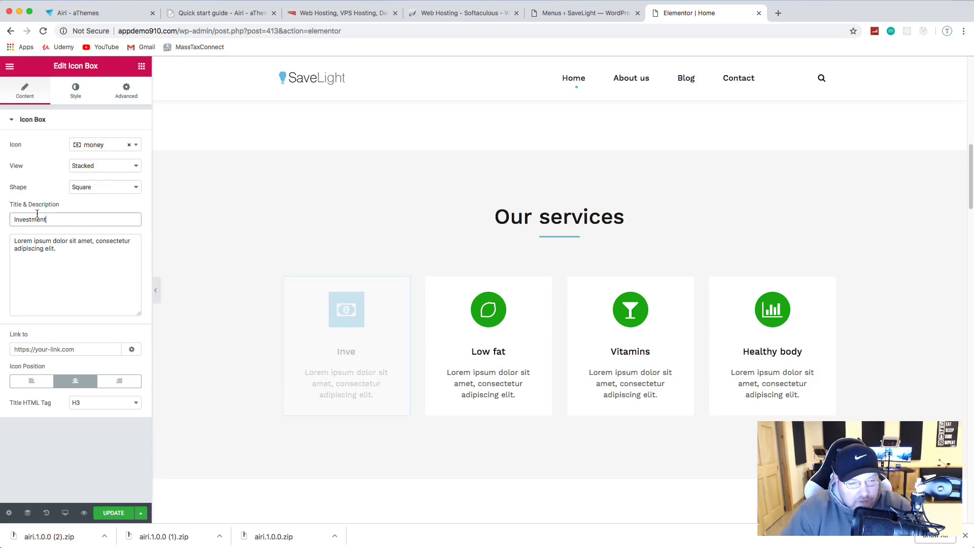
click(113, 513)
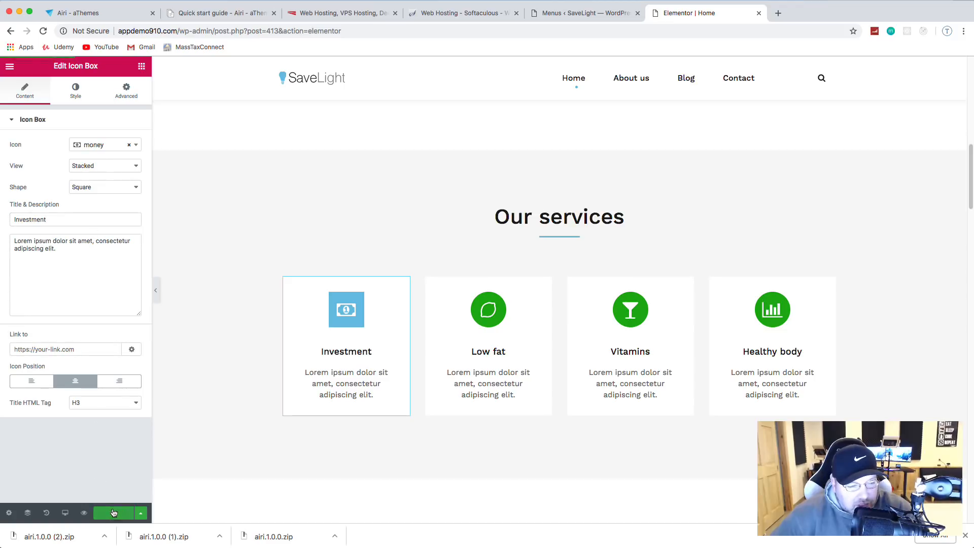
Step: Give the Low fat card a pie-chart icon on a square background
click(487, 310)
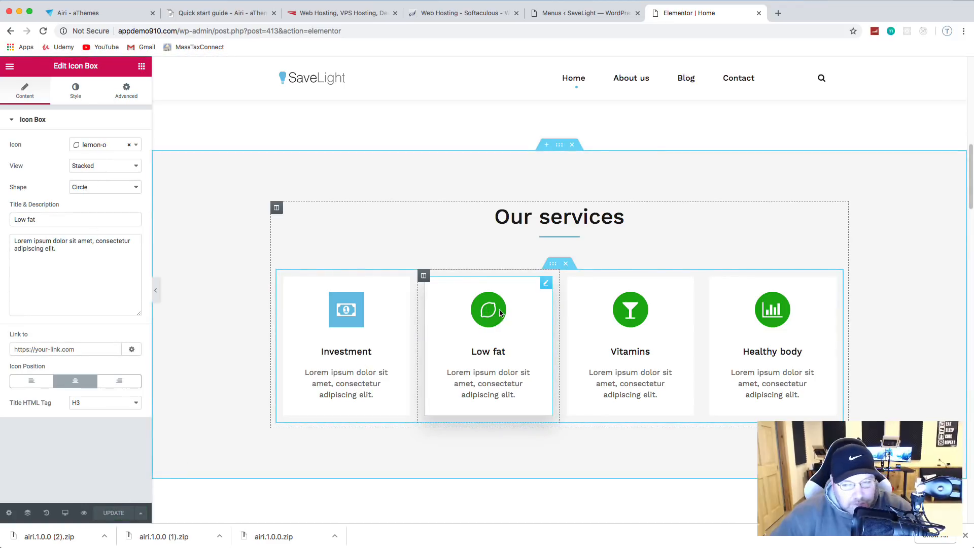
click(136, 146)
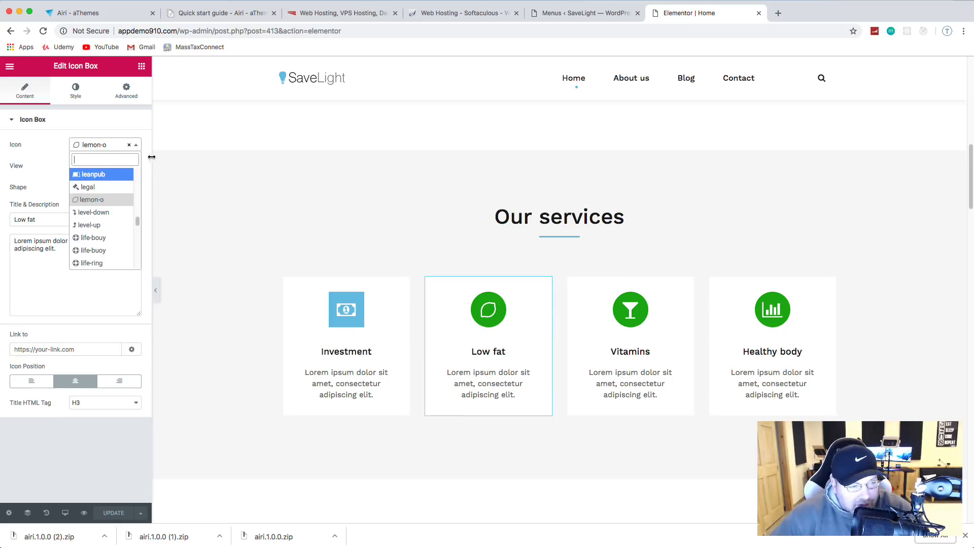
text(pie)
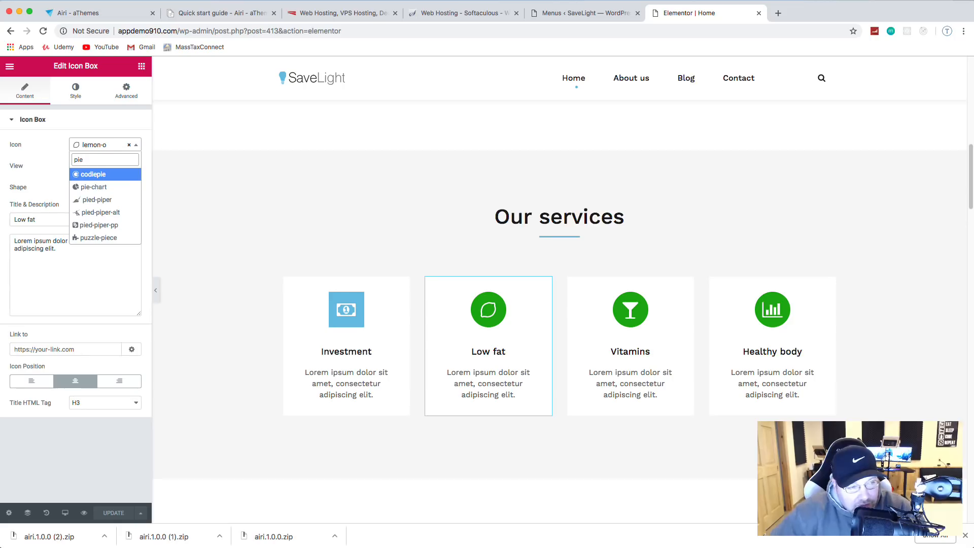
click(101, 188)
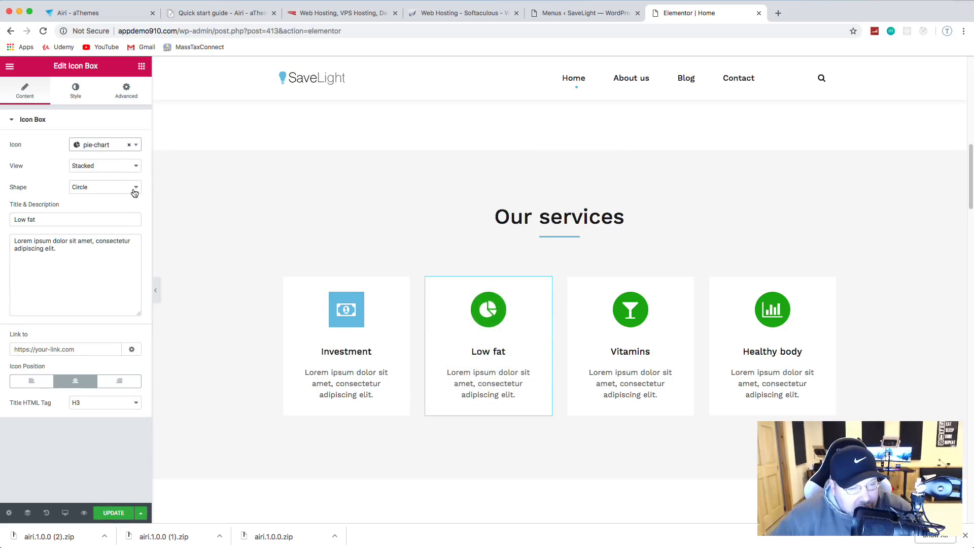
click(91, 190)
click(93, 196)
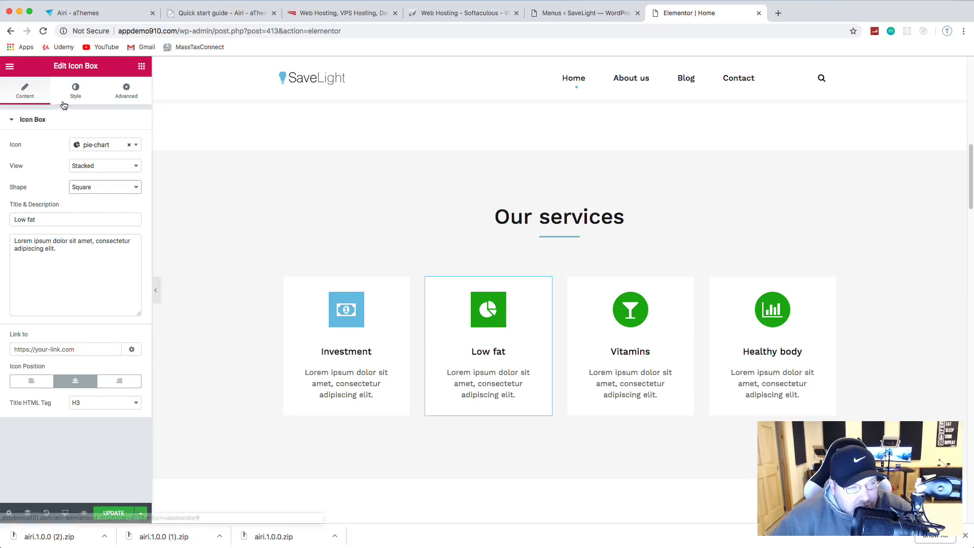
Step: Retitle the Low fat card 'Trading'
triple_click(56, 219)
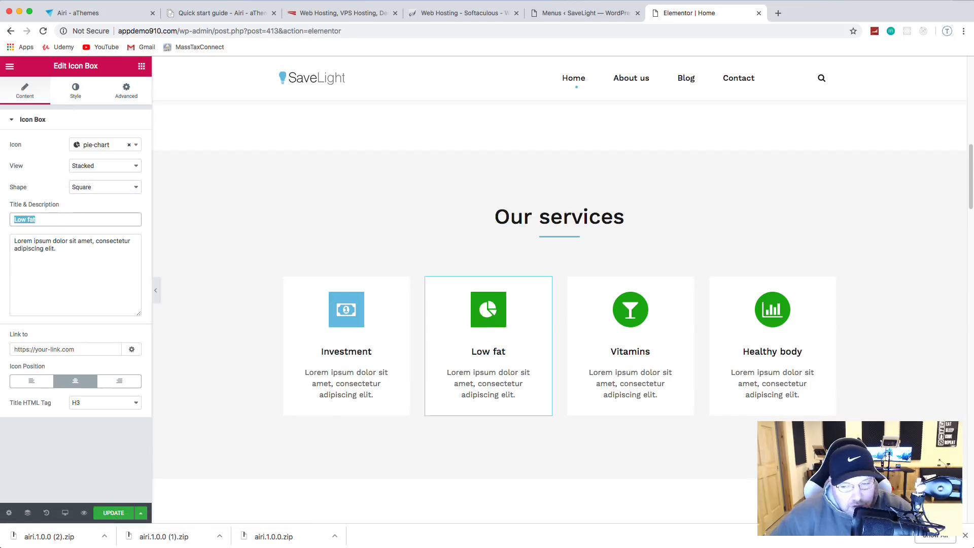
text(Tradib)
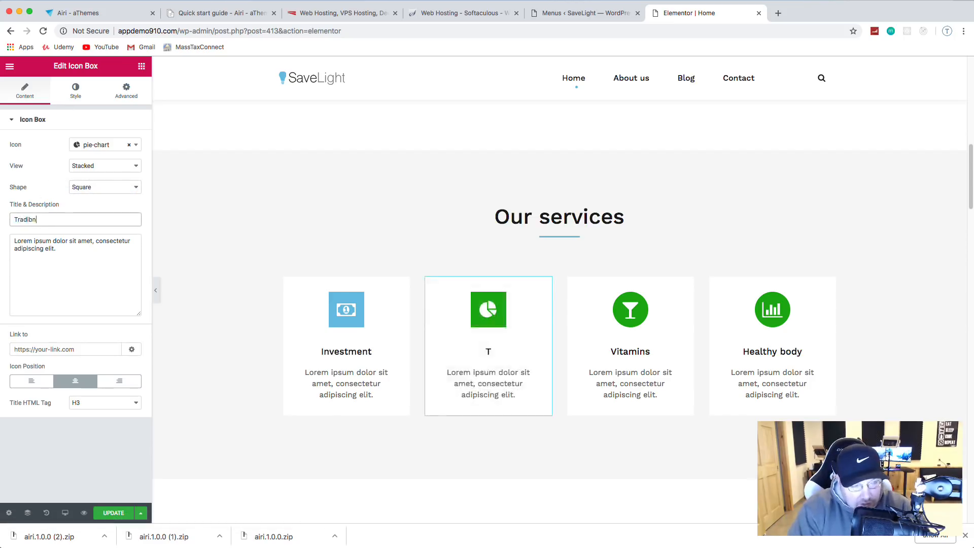
key(BackSpace)
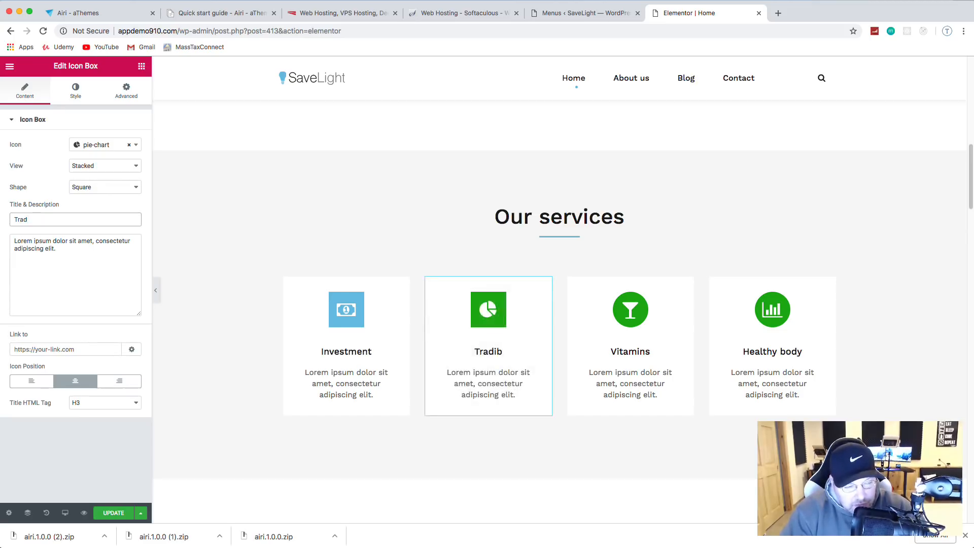
text(ng)
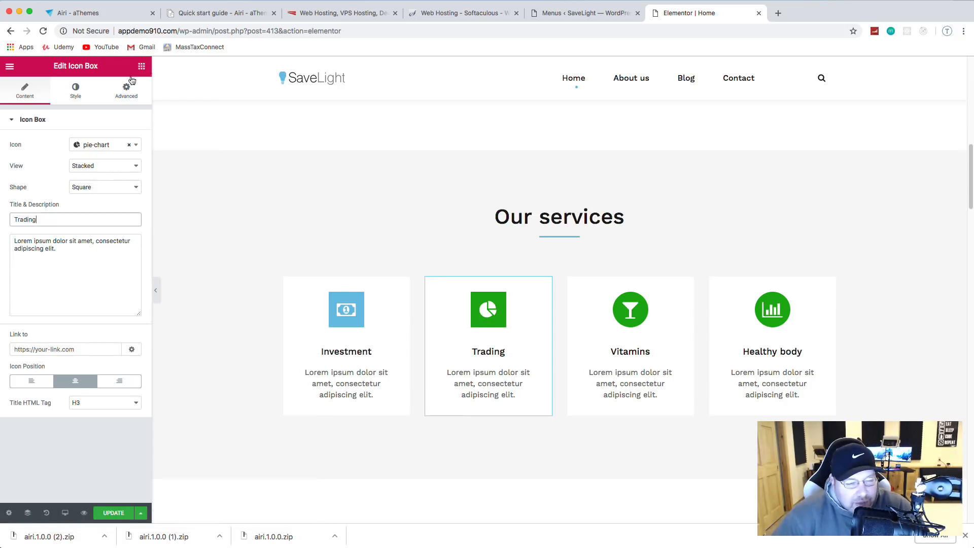
Step: Make the Trading icon light blue (#6ec1e4) and save the page
click(85, 95)
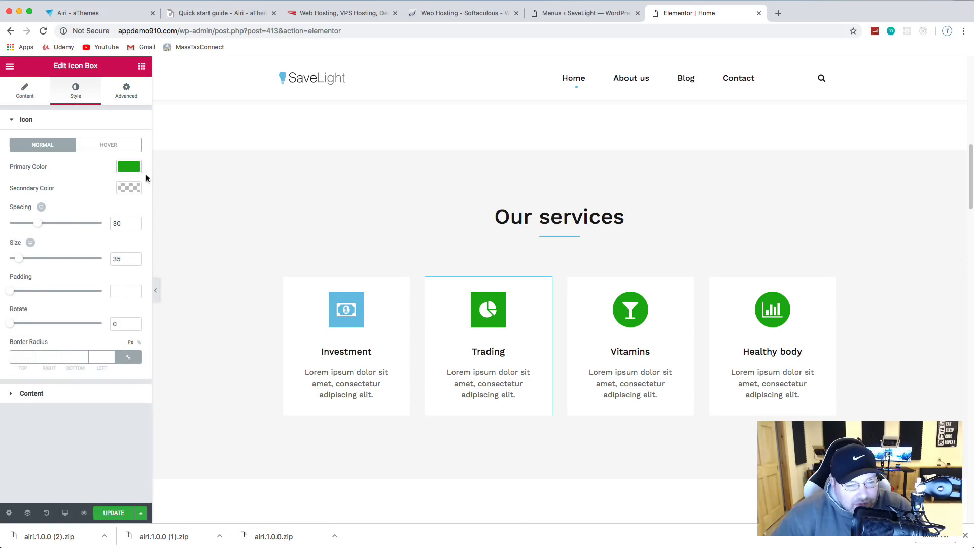
click(130, 168)
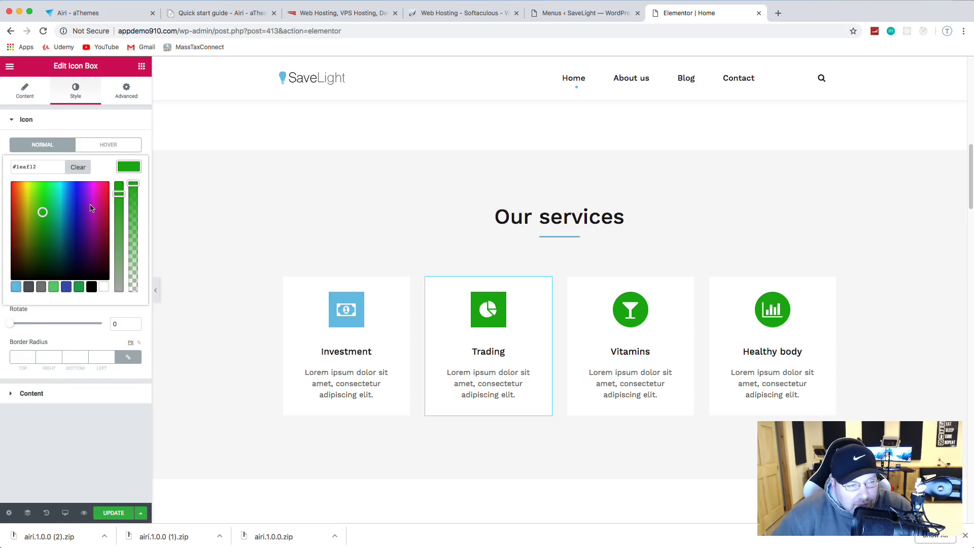
click(16, 287)
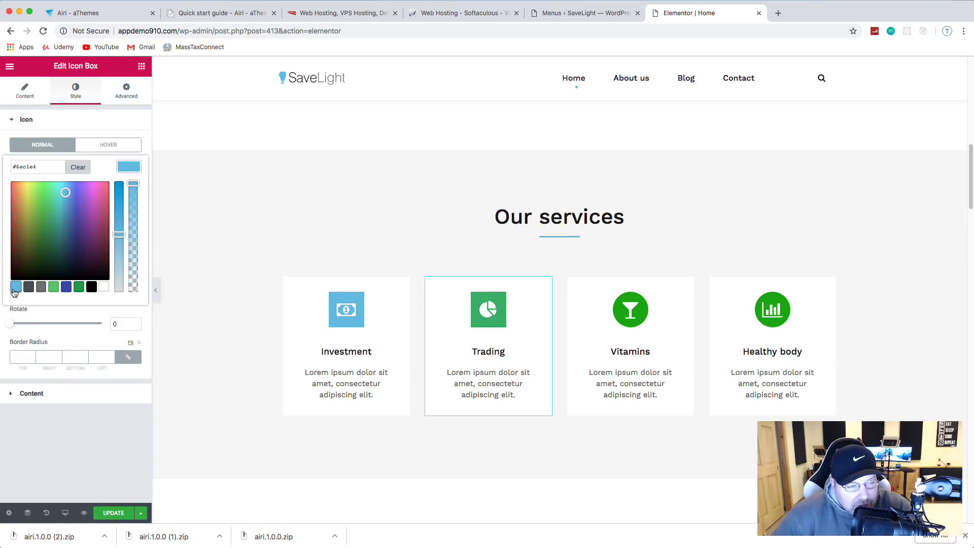
click(63, 431)
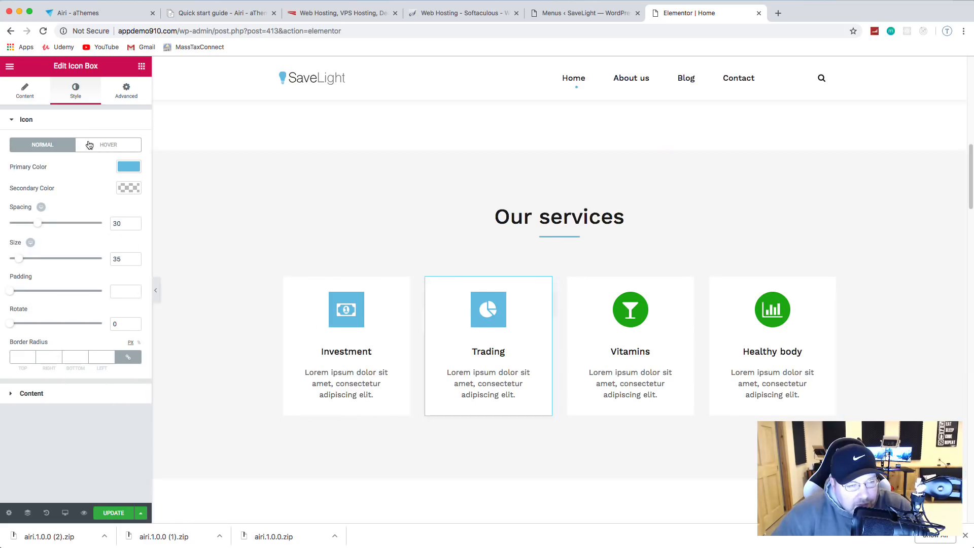
click(113, 513)
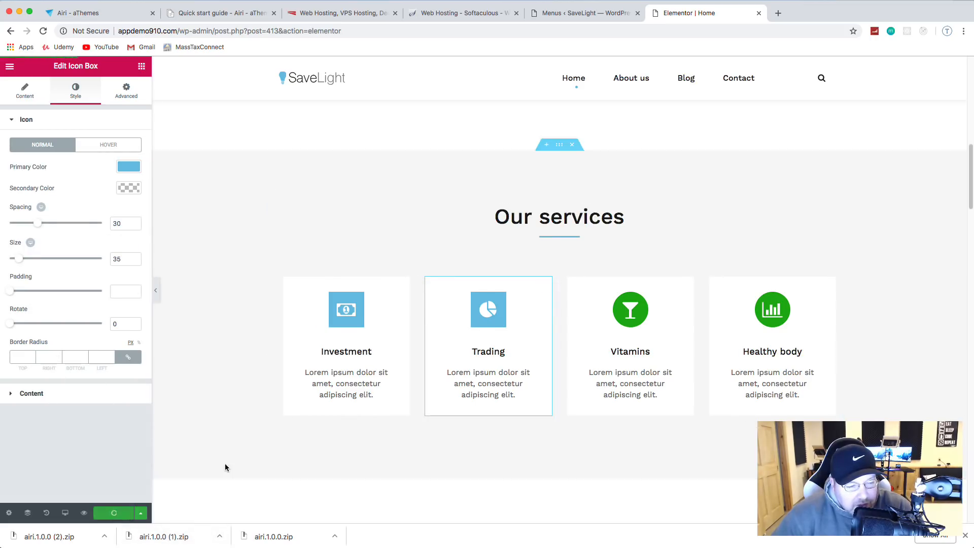
click(965, 536)
Step: Give the Vitamins card a stacked comment icon with a square shape
click(639, 314)
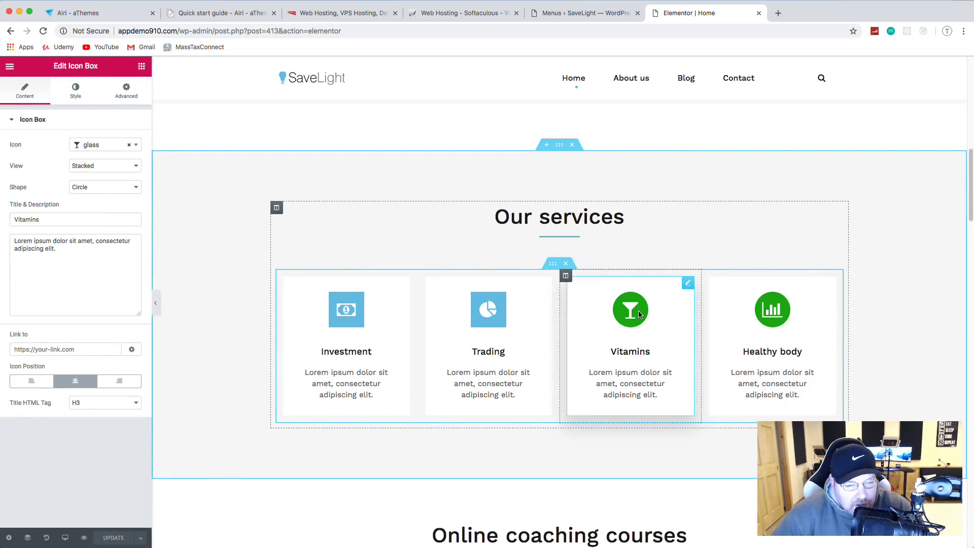
click(136, 147)
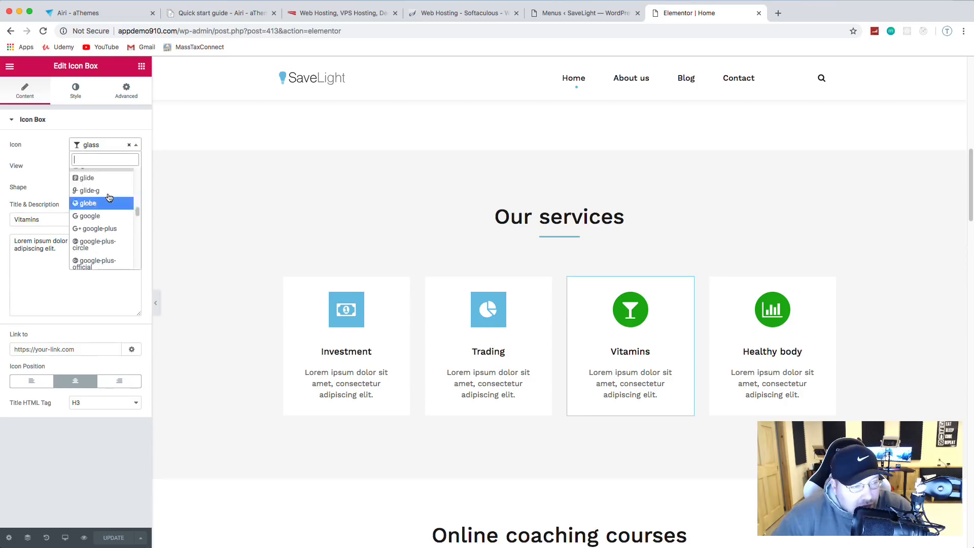
text(comm)
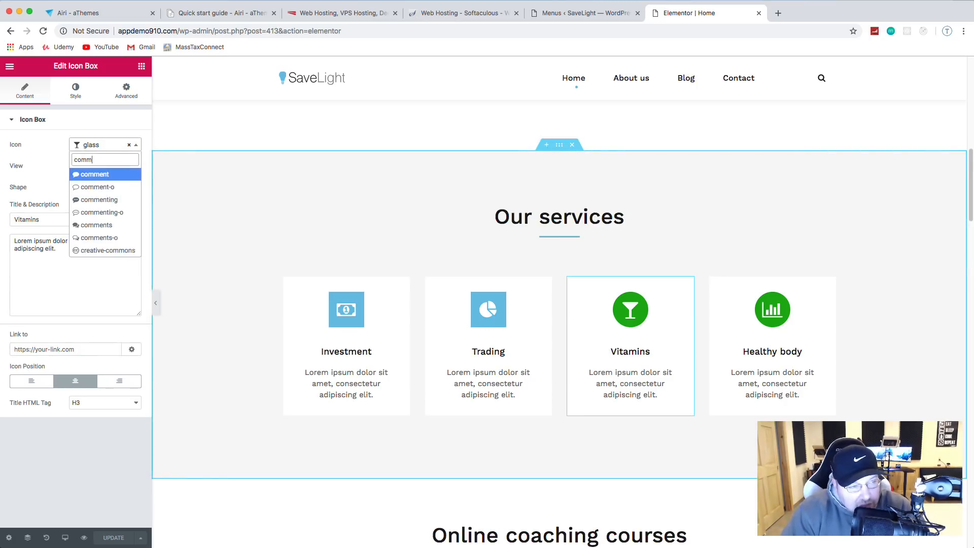
click(109, 174)
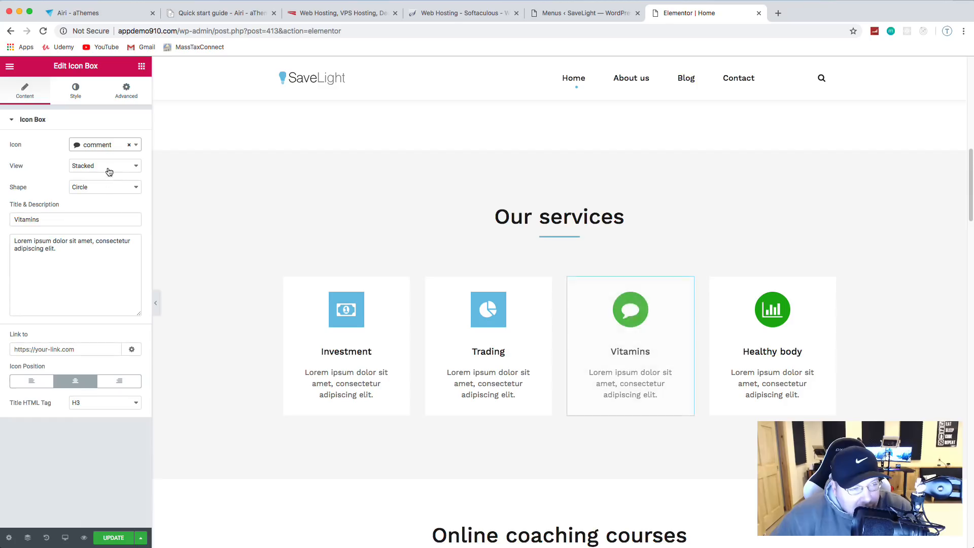
click(108, 165)
click(85, 173)
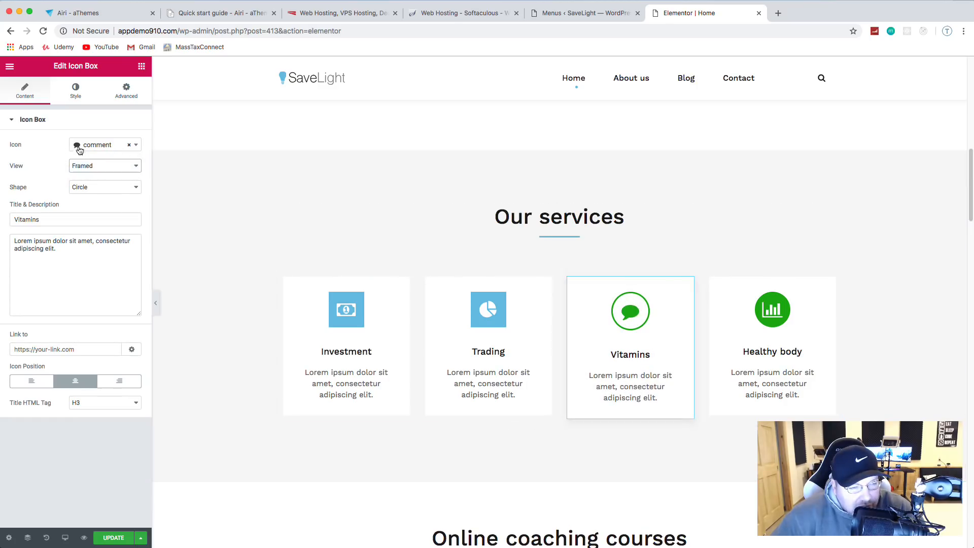
click(96, 168)
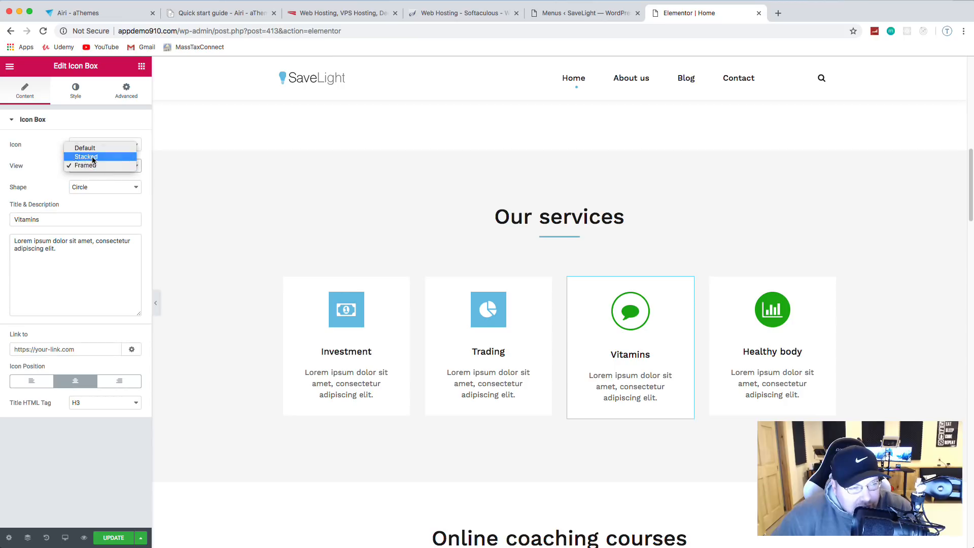
click(93, 158)
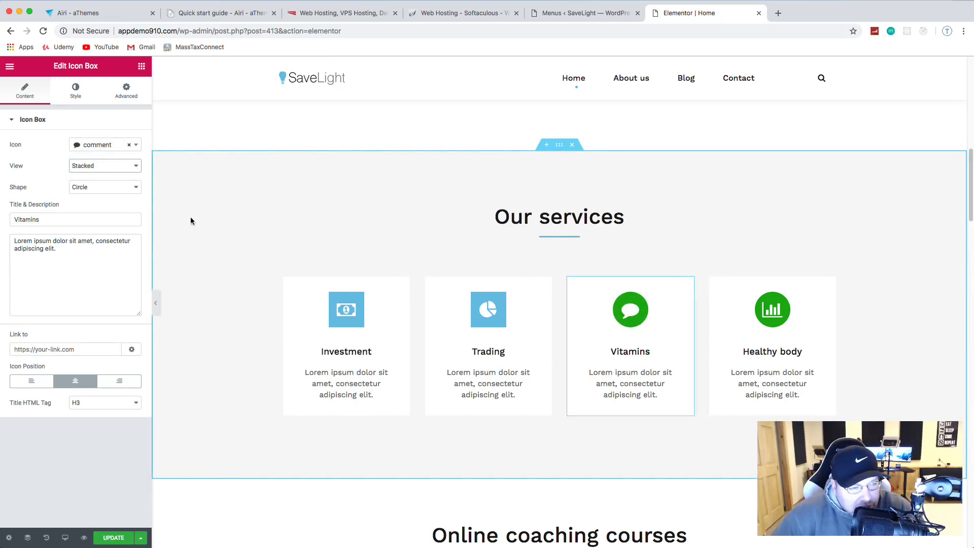
click(113, 188)
click(108, 196)
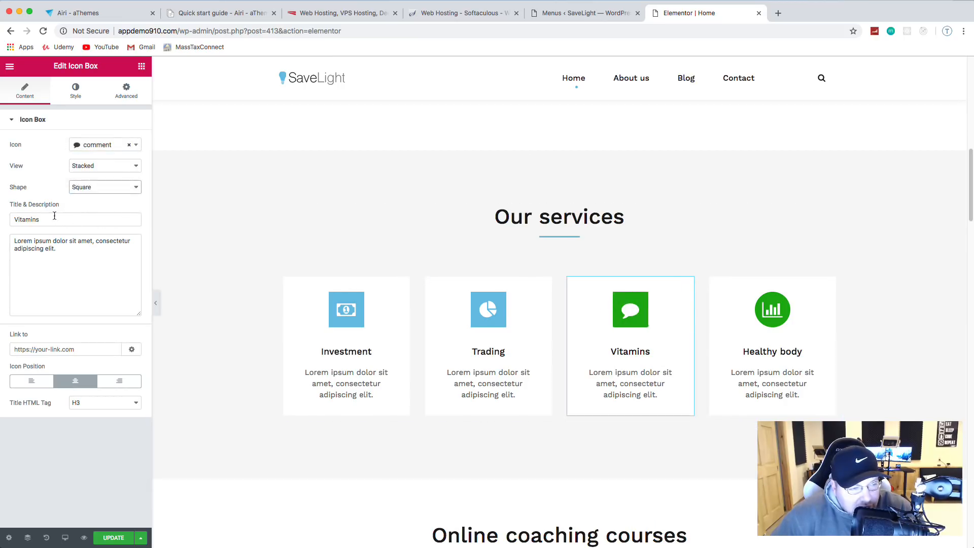
Step: Retitle the card 'Advice', make its icon light blue, and save
double_click(106, 222)
text(Advice)
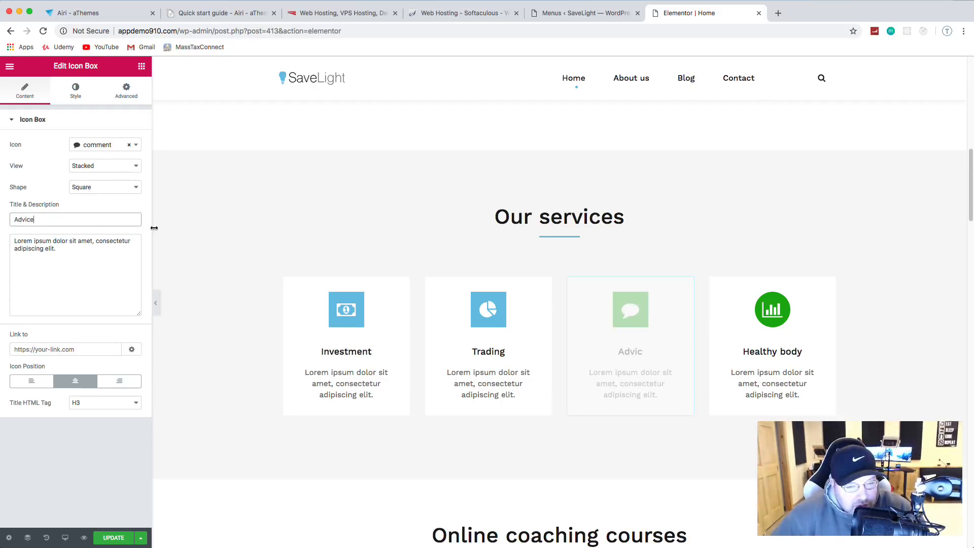
click(74, 92)
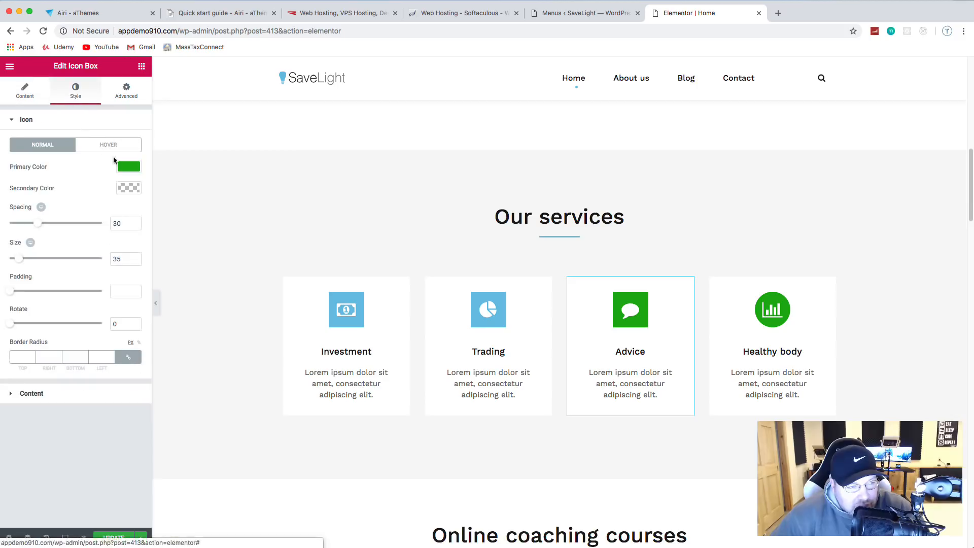
click(132, 167)
click(17, 287)
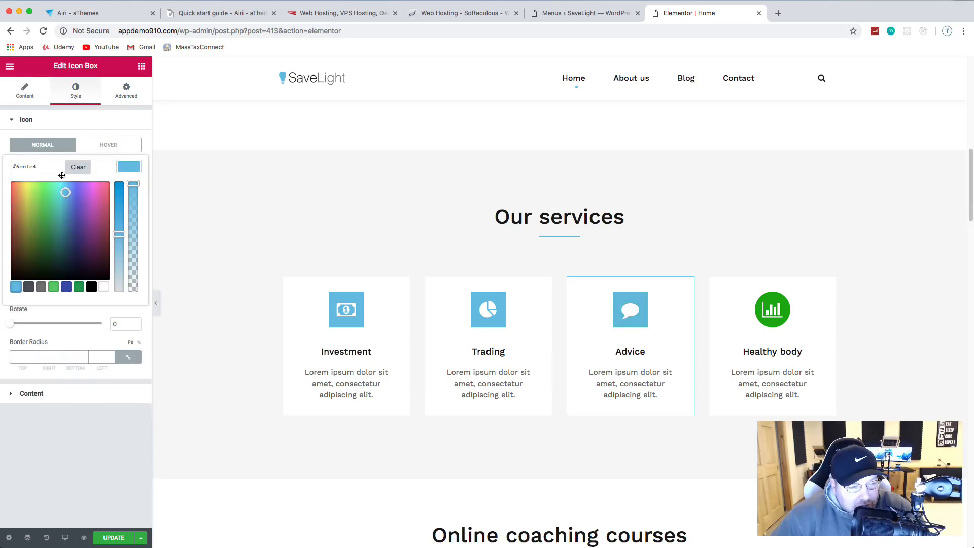
click(119, 542)
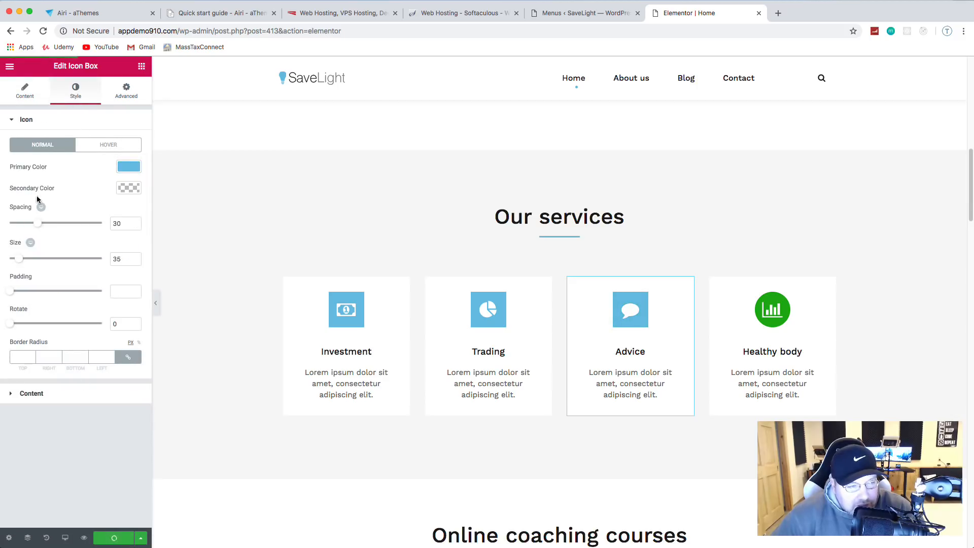
click(782, 310)
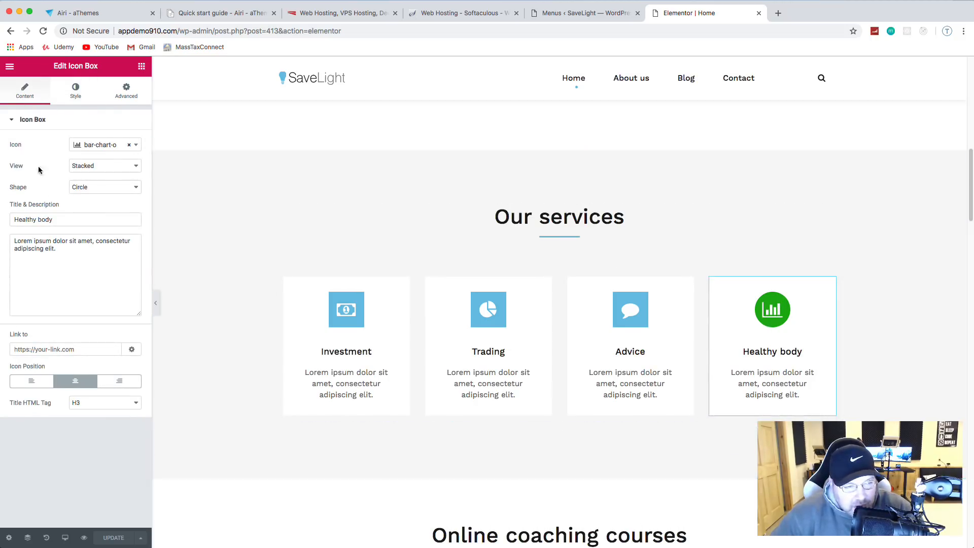
Step: Make the Healthy body icon square and retitle the card 'Research'
click(96, 185)
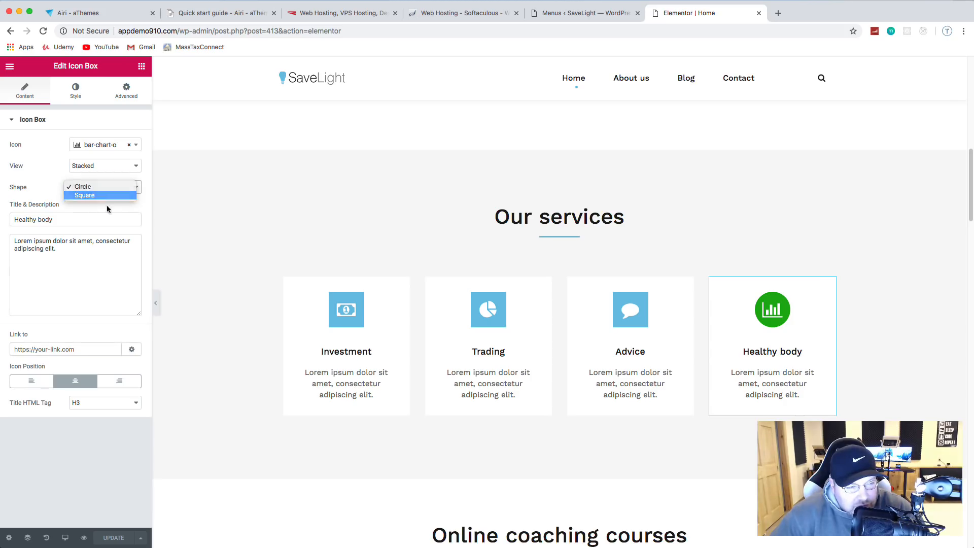
click(97, 198)
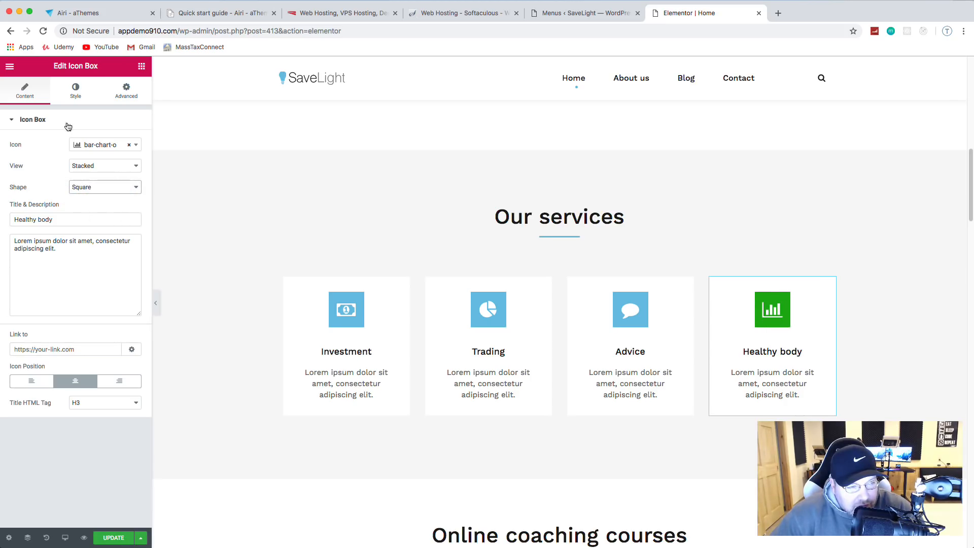
triple_click(51, 219)
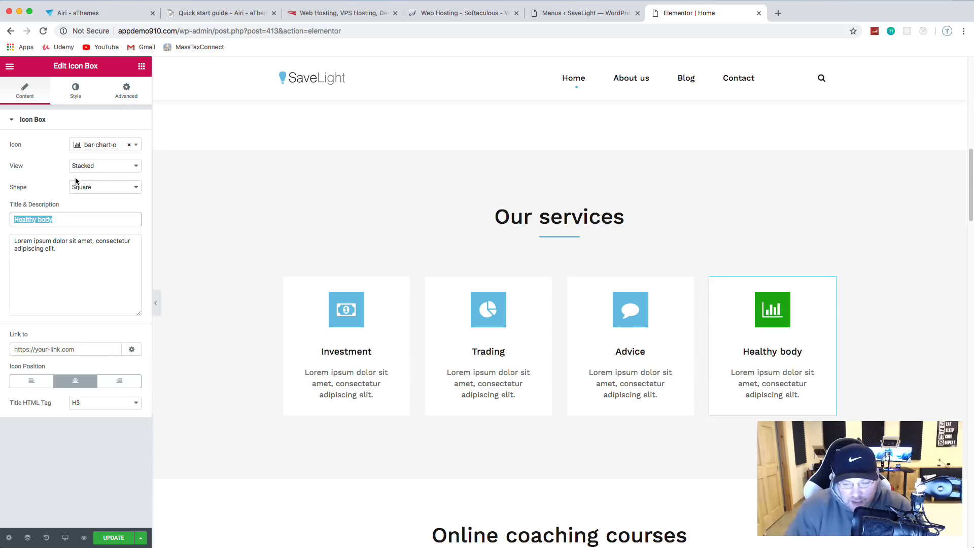
key(BackSpace)
text(Research)
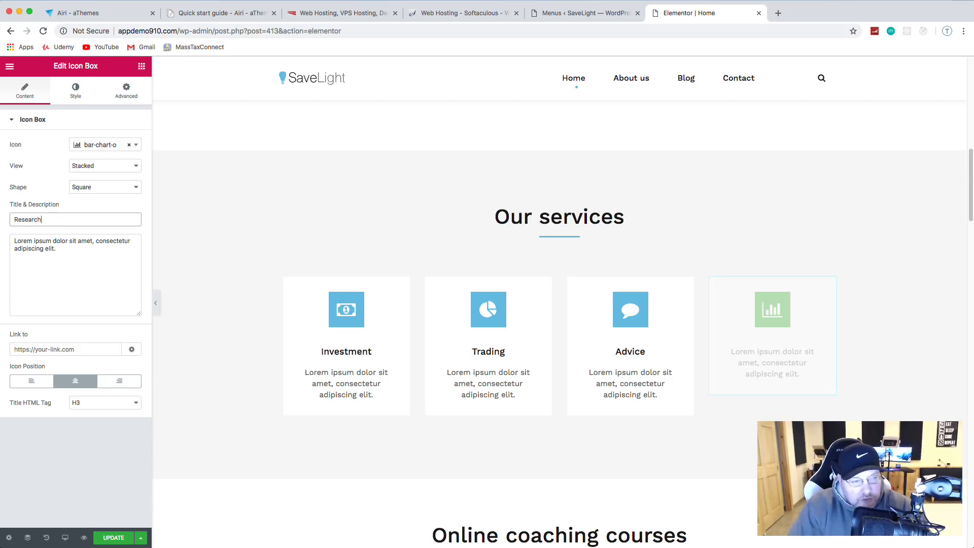
Step: Colour the Research icon light blue and save the page
click(76, 91)
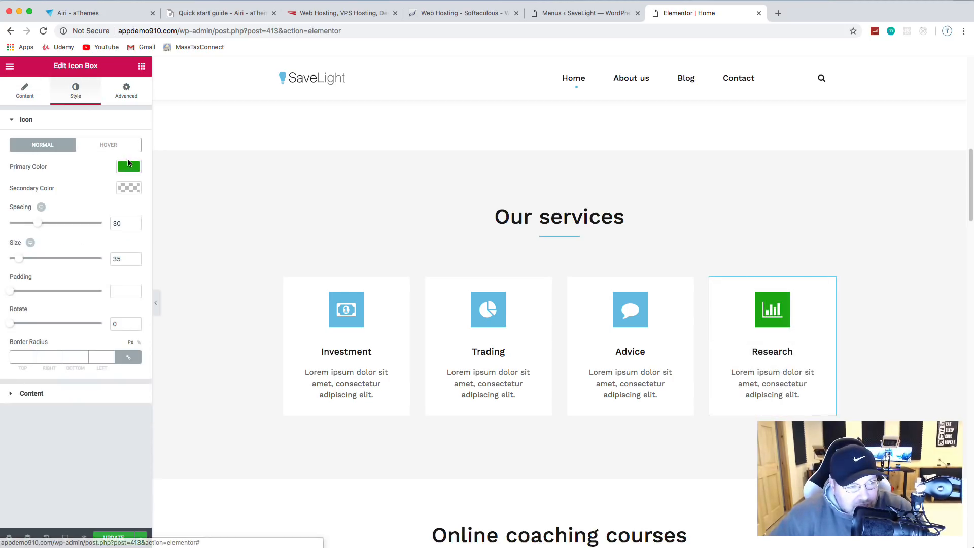
click(129, 166)
click(16, 287)
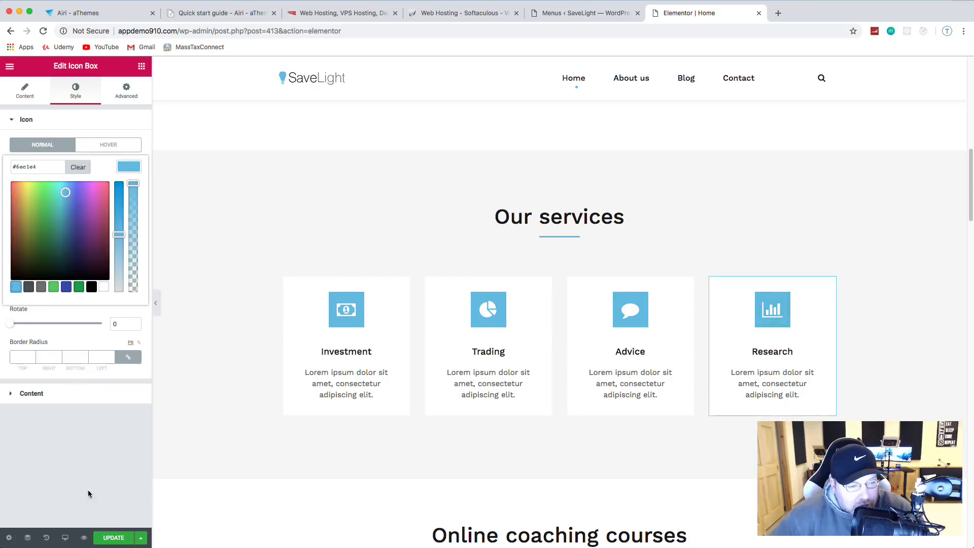
click(115, 539)
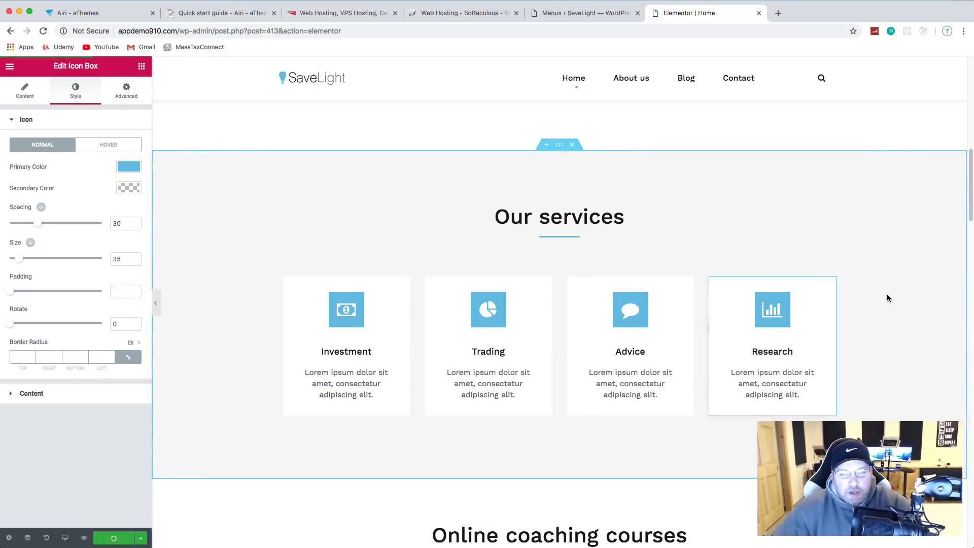
Step: Delete the Online coaching courses section
scroll(894, 239, up, 5)
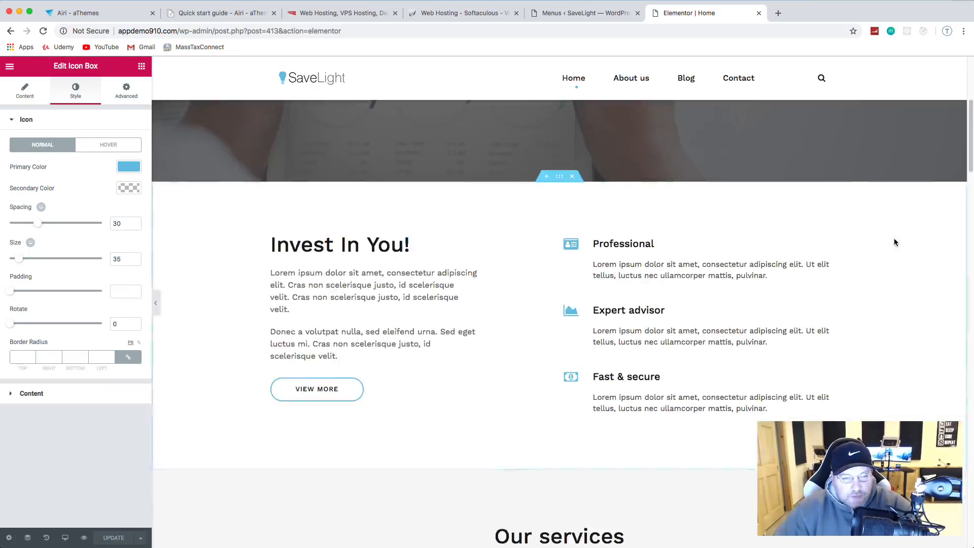
scroll(894, 239, down, 8)
scroll(894, 239, down, 1)
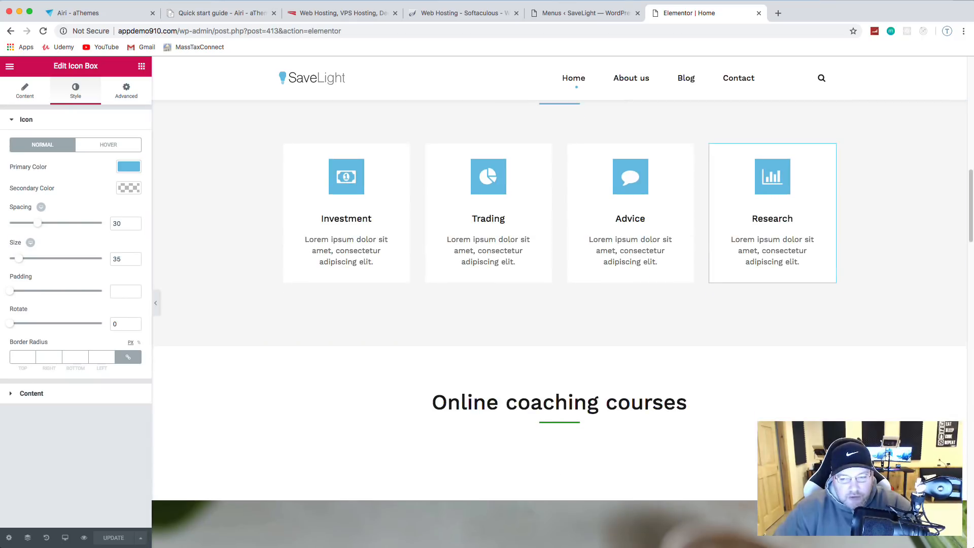
scroll(772, 321, down, 4)
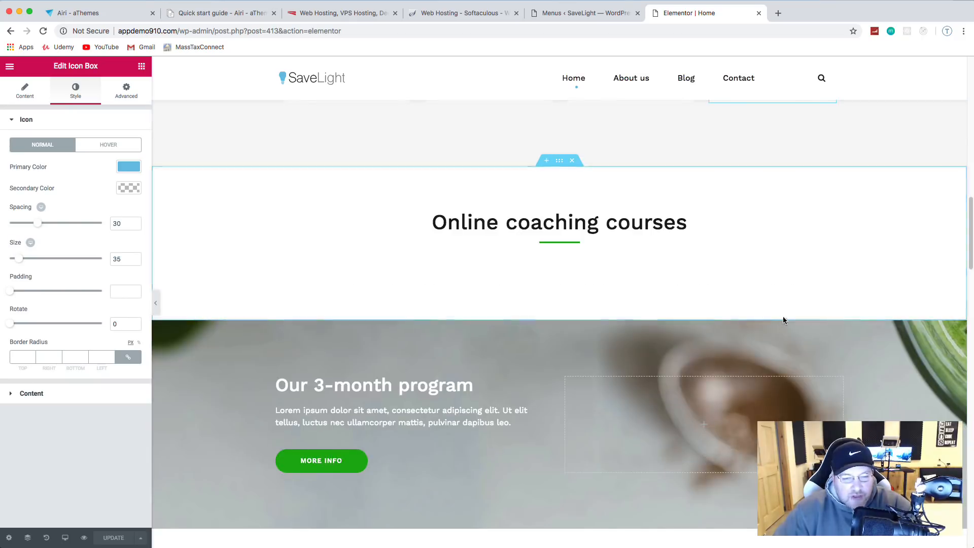
click(572, 162)
scroll(755, 238, up, 1)
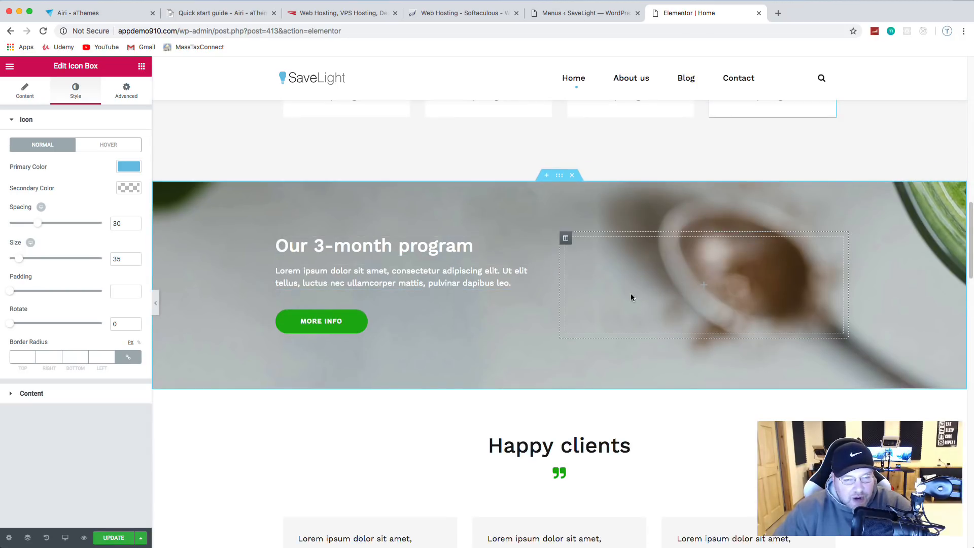
Step: Change the 'Our 3-month program' heading to 'Wealth Management'
click(424, 245)
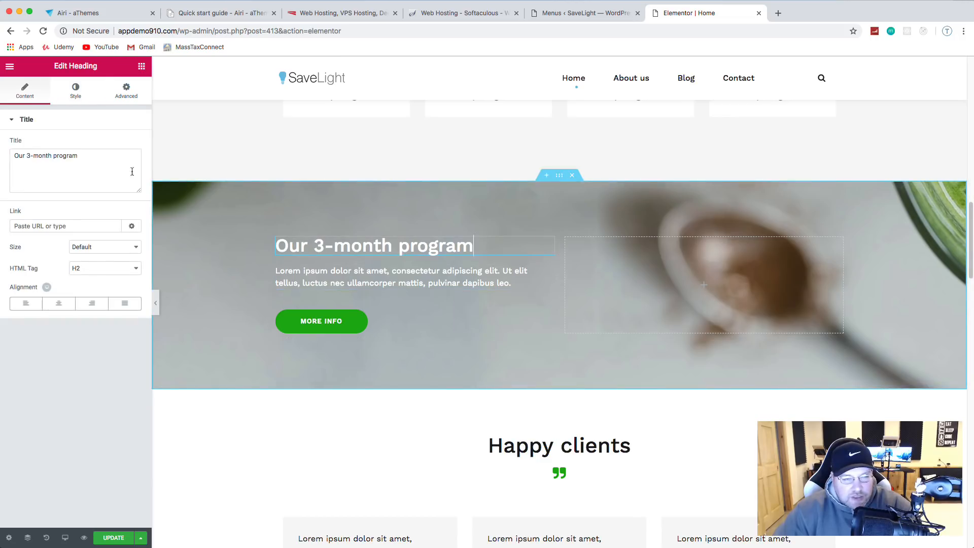
triple_click(18, 154)
text(W)
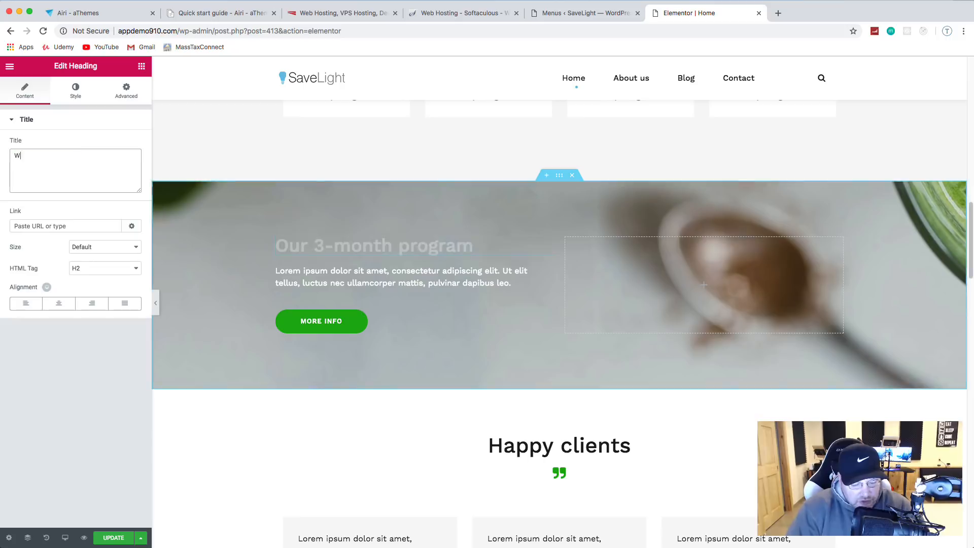
text(ealth M)
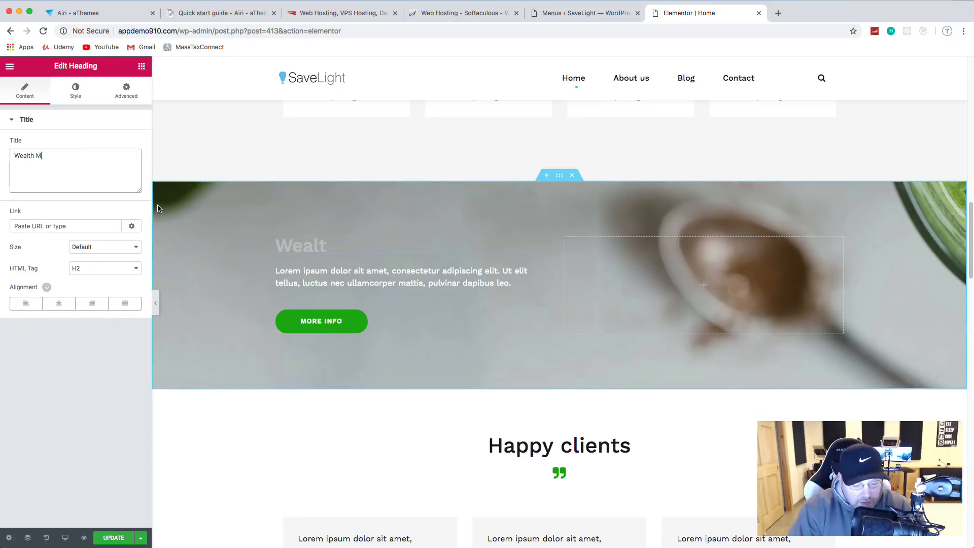
text(anagement)
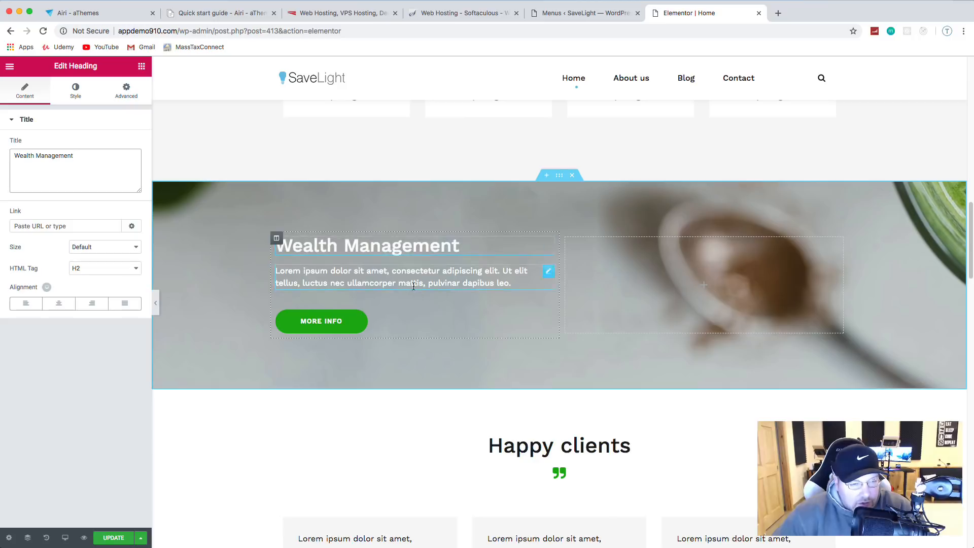
click(77, 91)
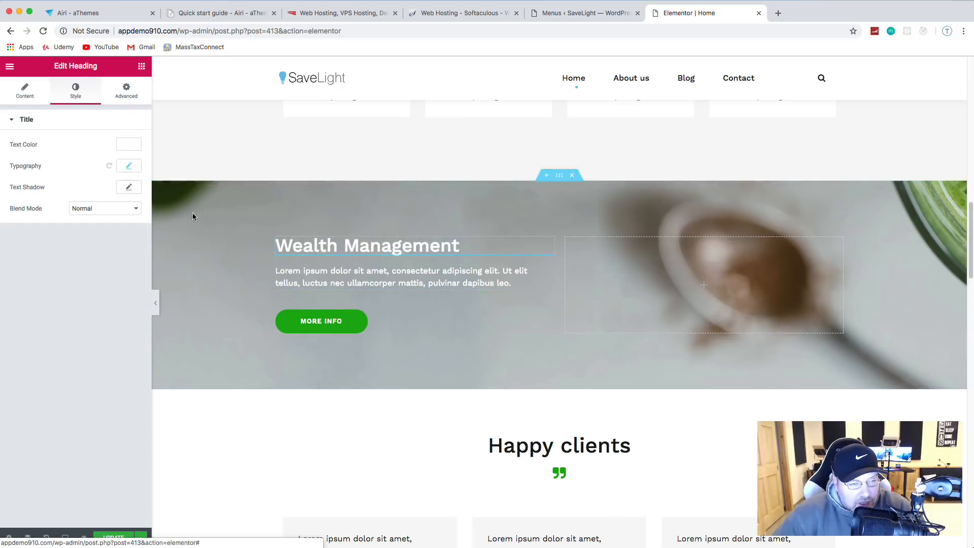
Step: Delete the Wealth Management section's spoon background image and give it a light-blue (#6ec1e4) background colour
click(559, 177)
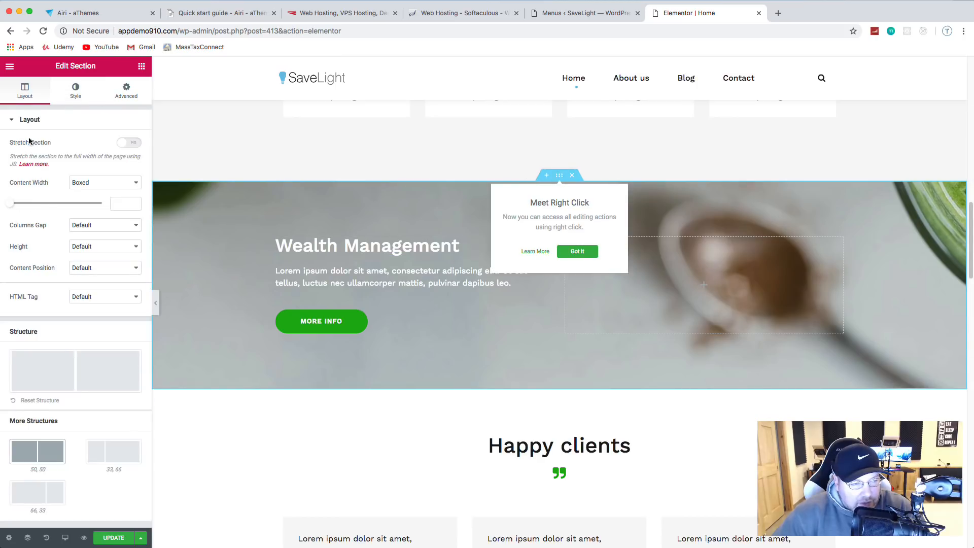
click(74, 99)
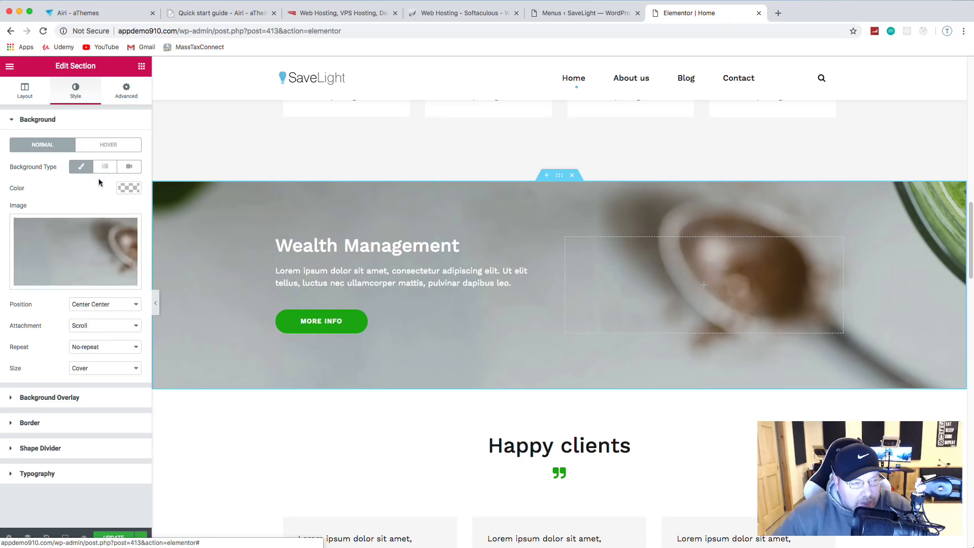
mouse_move(79, 276)
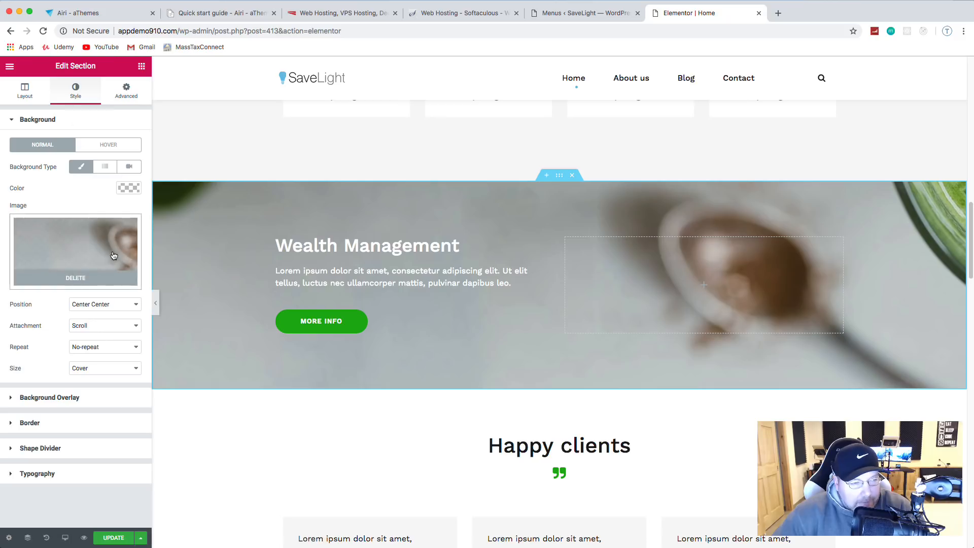
click(81, 280)
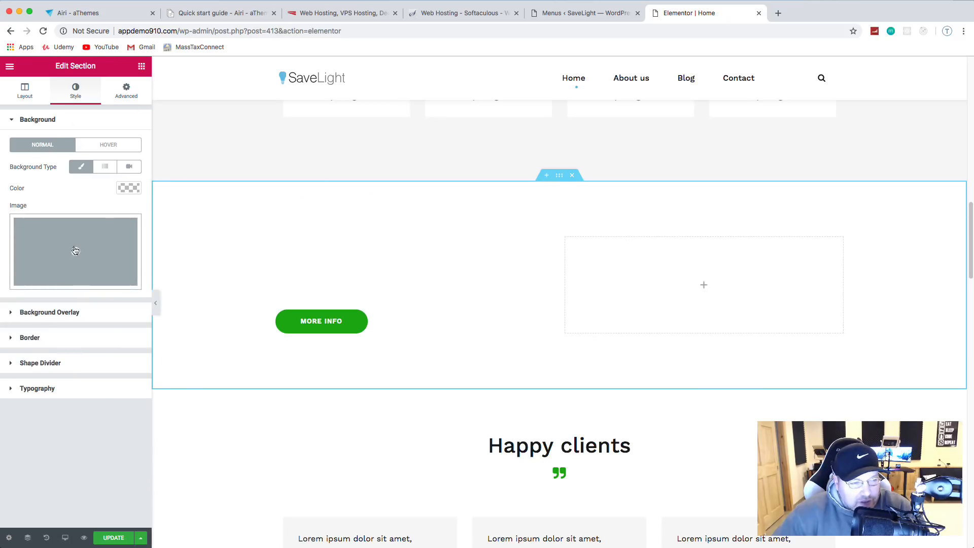
click(129, 187)
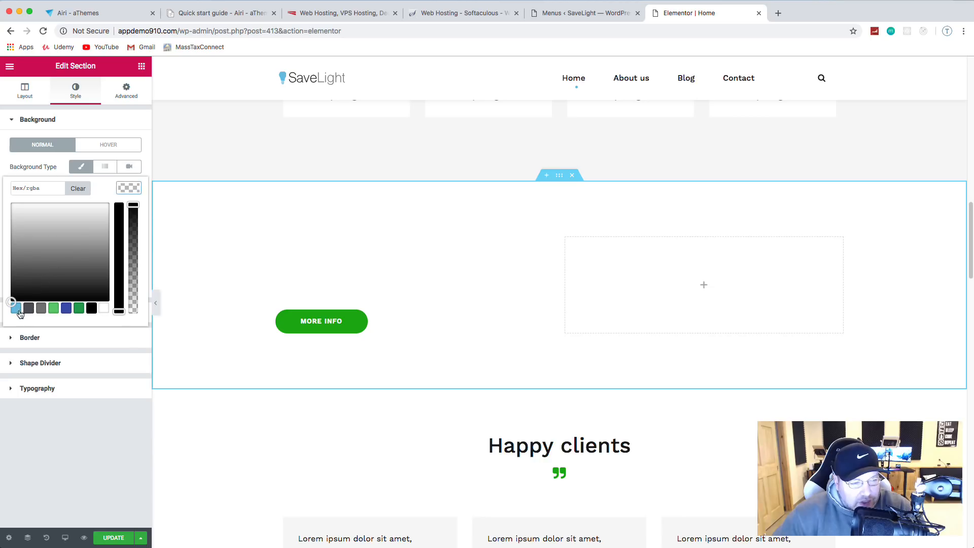
click(19, 310)
right_click(19, 311)
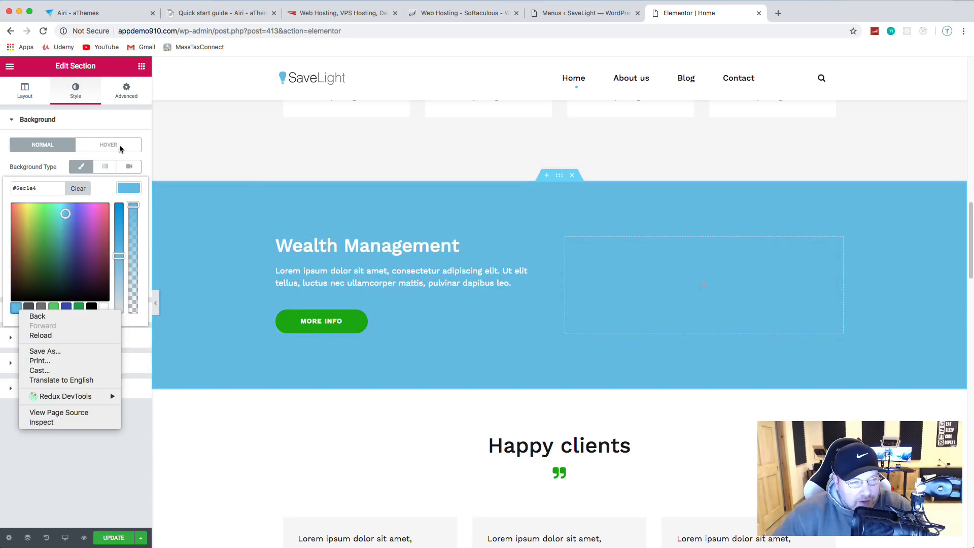
click(131, 129)
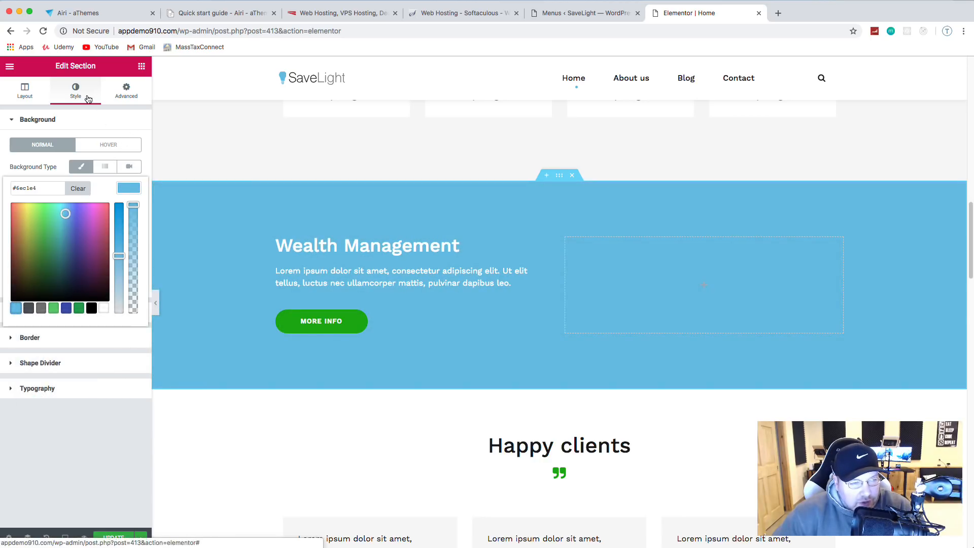
click(17, 120)
Step: Upload the handshake photo and insert it as a Classic background overlay on the section
click(26, 147)
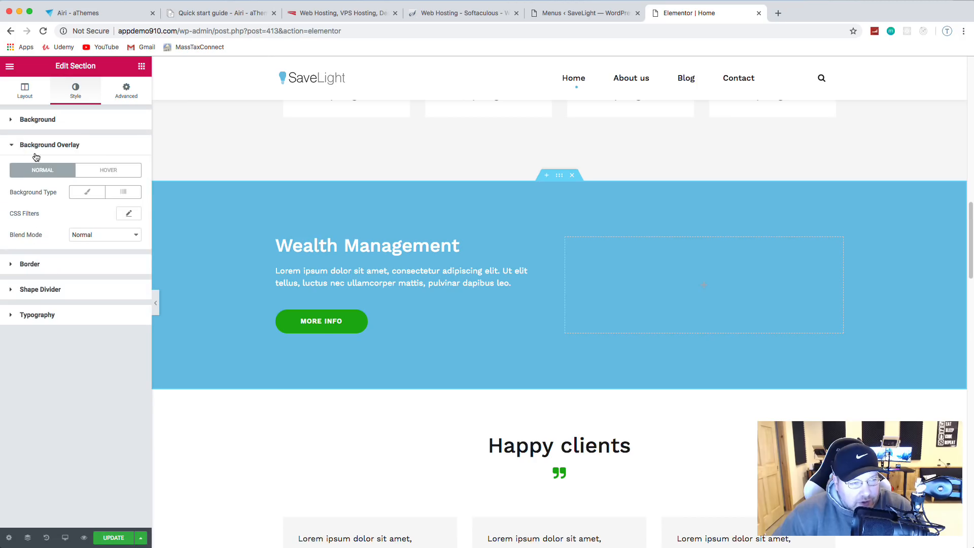
click(86, 194)
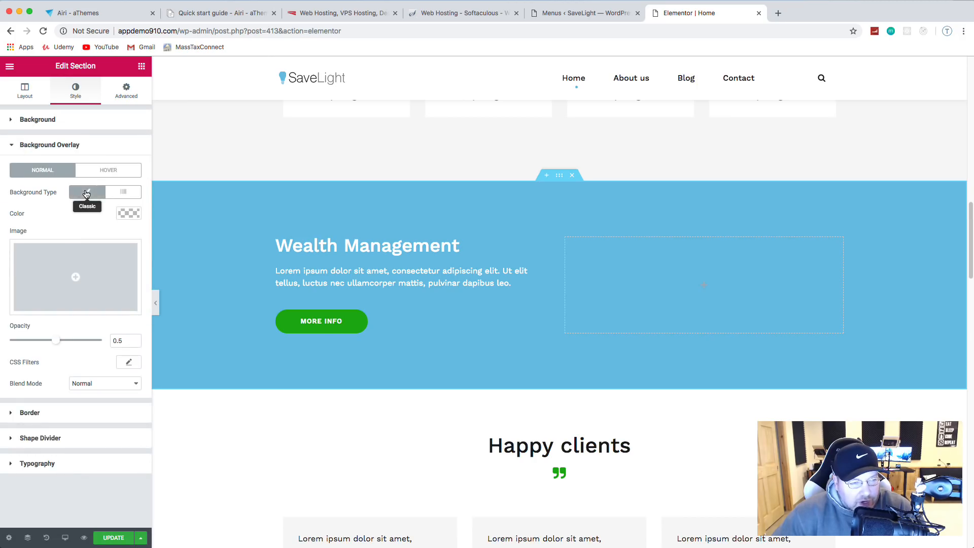
click(75, 277)
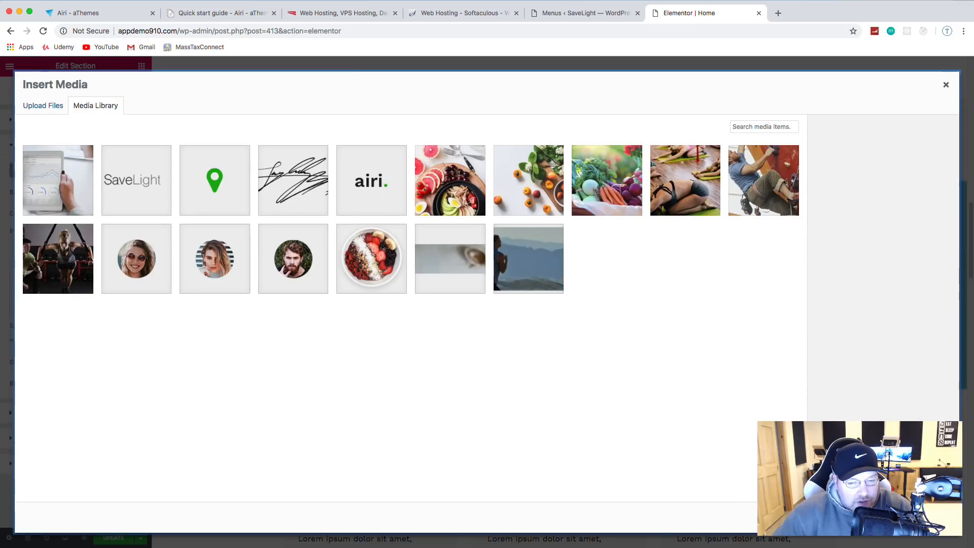
click(41, 105)
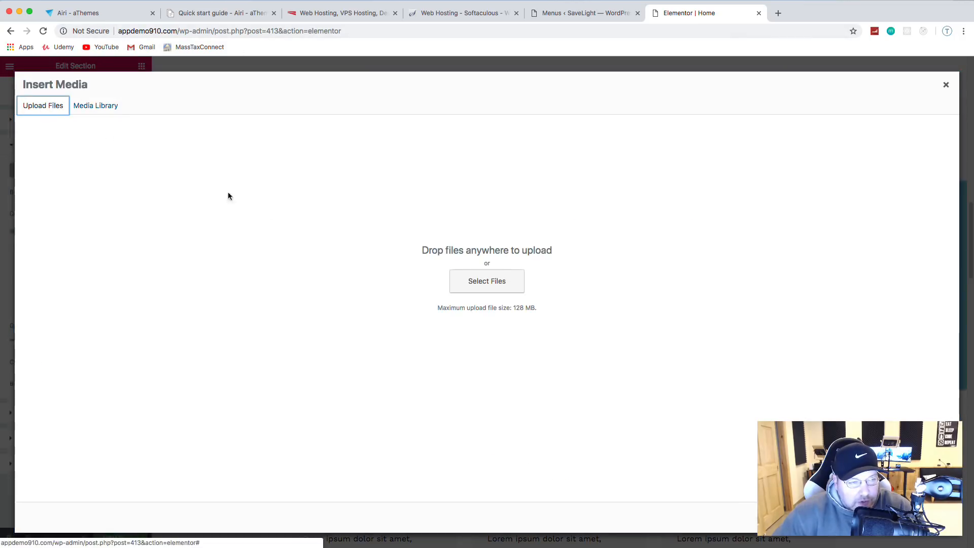
click(482, 283)
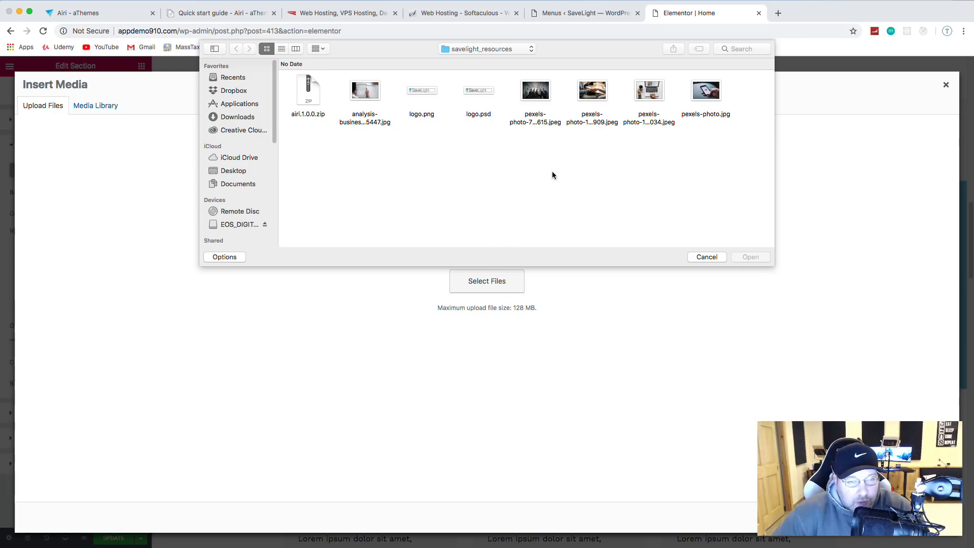
click(595, 112)
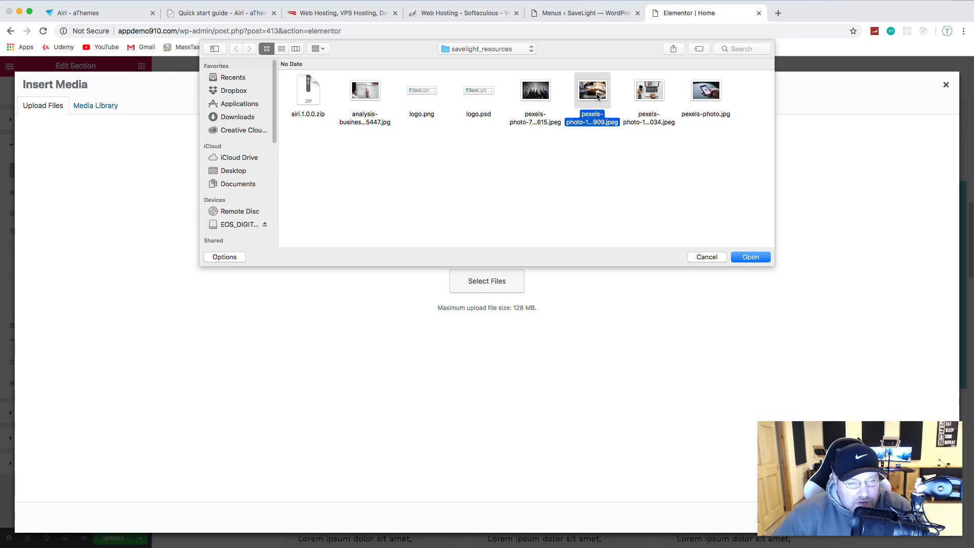
double_click(597, 96)
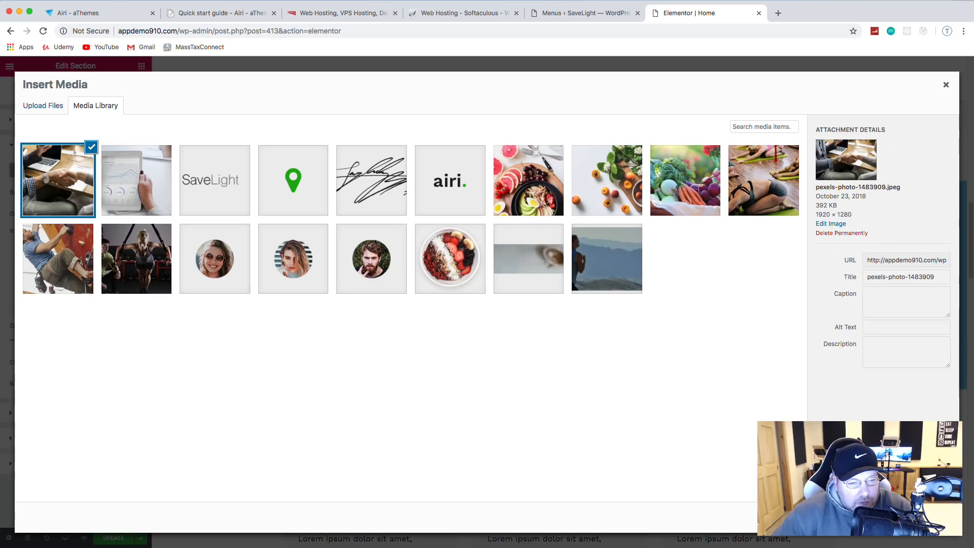
click(925, 518)
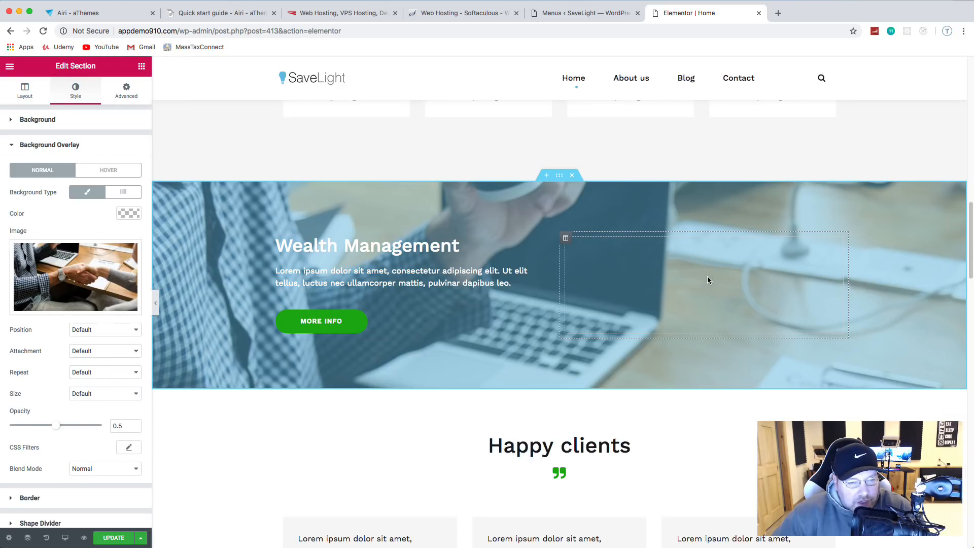
Step: Set the overlay image to Cover size, Center Center position and 0.18 opacity
scroll(86, 332, down, 1)
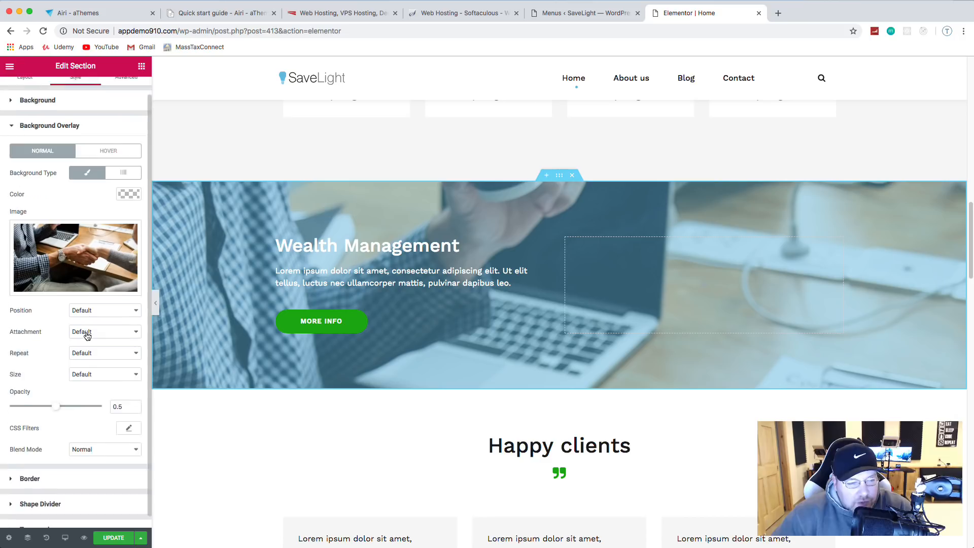
scroll(91, 345, down, 1)
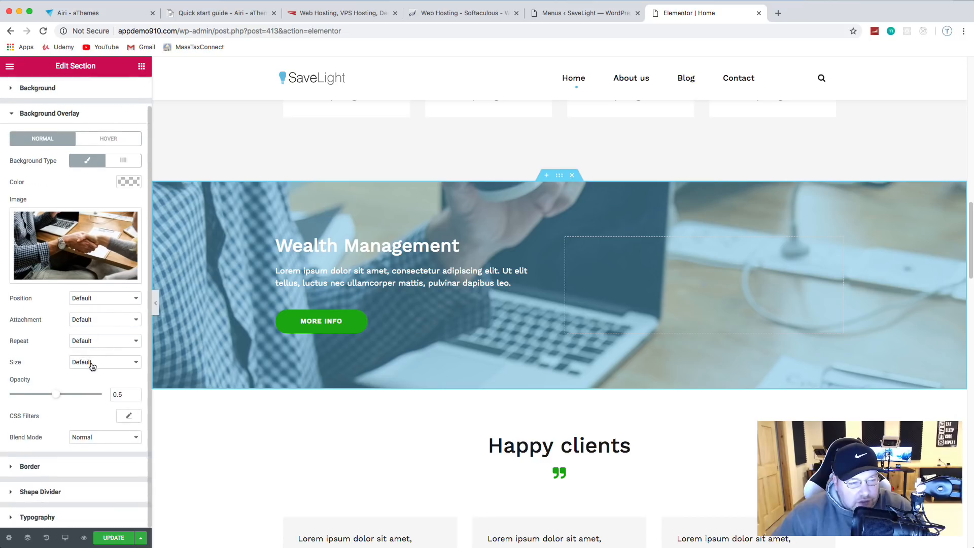
click(92, 364)
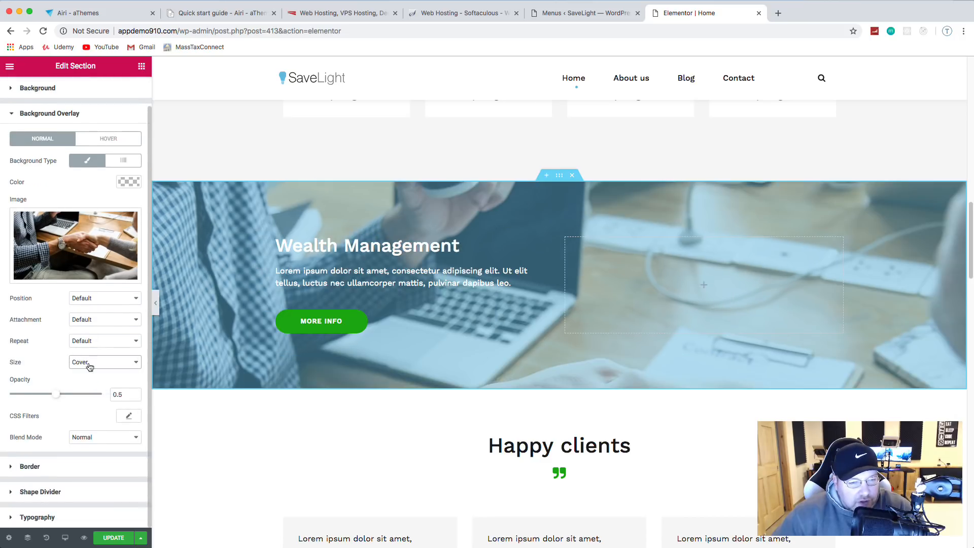
click(76, 298)
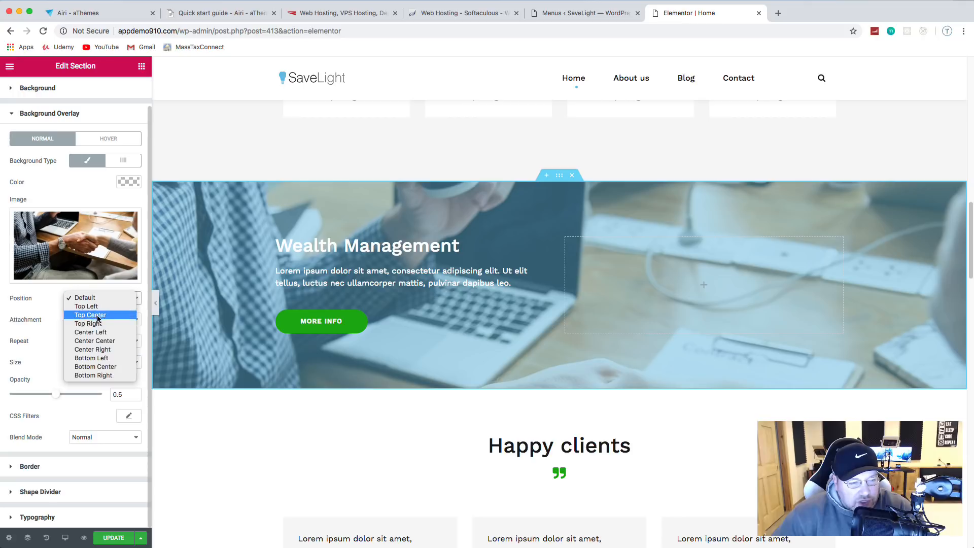
click(120, 340)
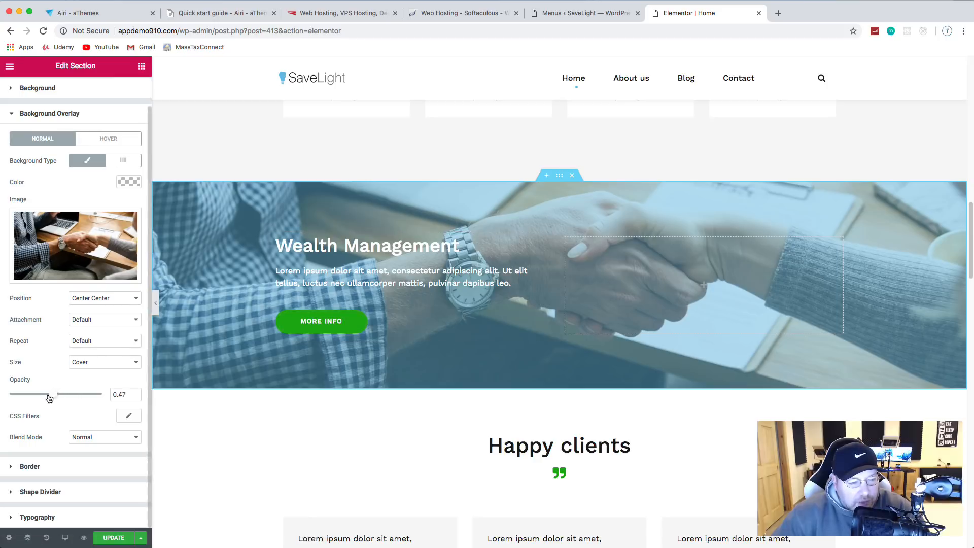
drag(55, 394, 20, 399)
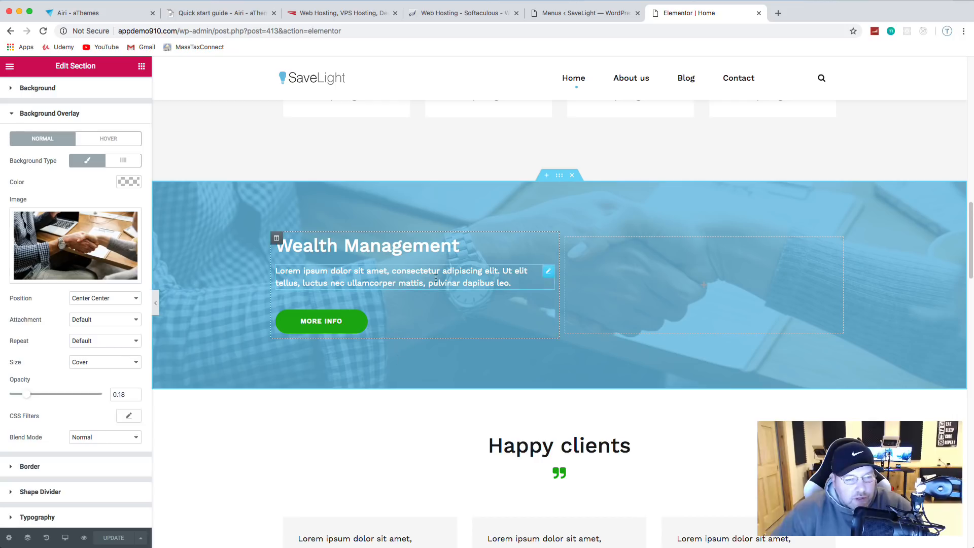
Step: Select the Wealth Management paragraph, heading, MORE INFO button and text column in turn
click(454, 283)
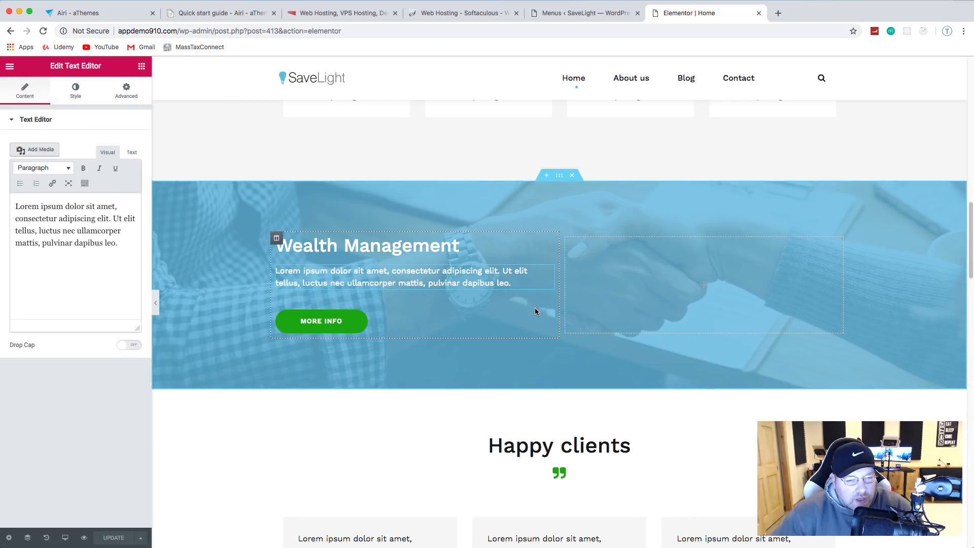
click(535, 245)
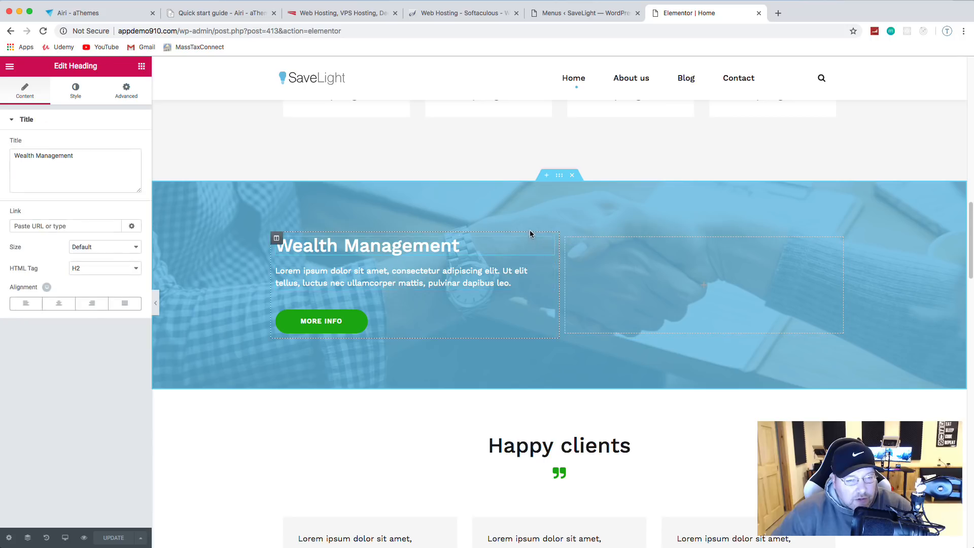
click(515, 320)
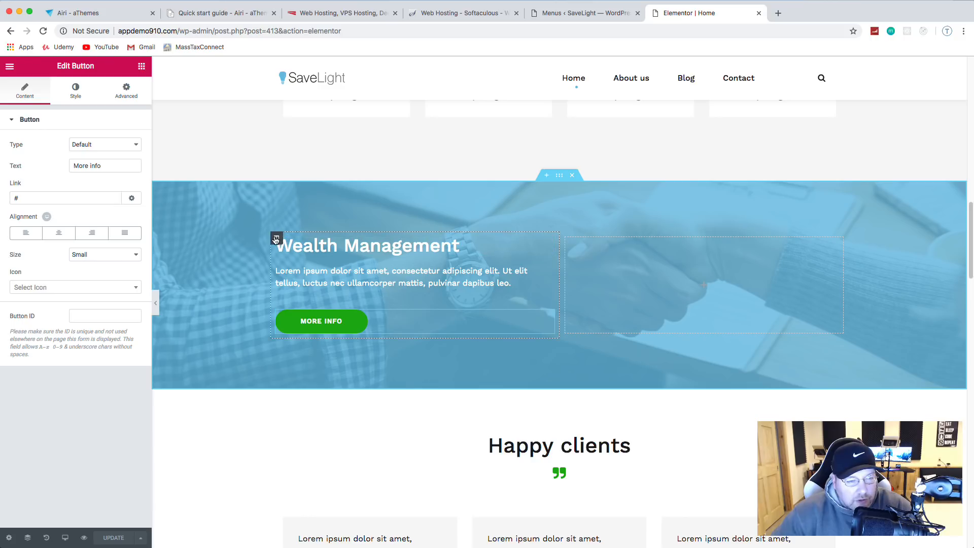
click(276, 239)
click(290, 317)
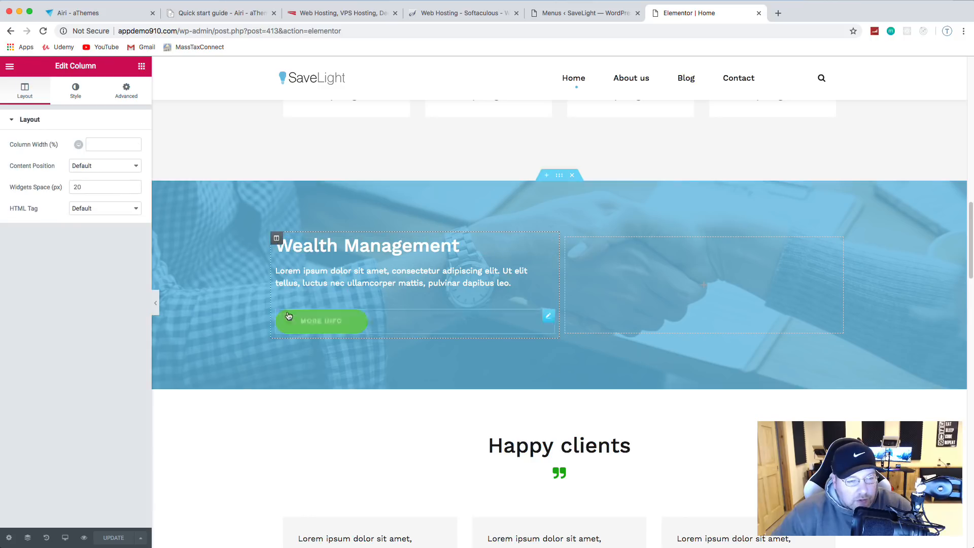
right_click(527, 247)
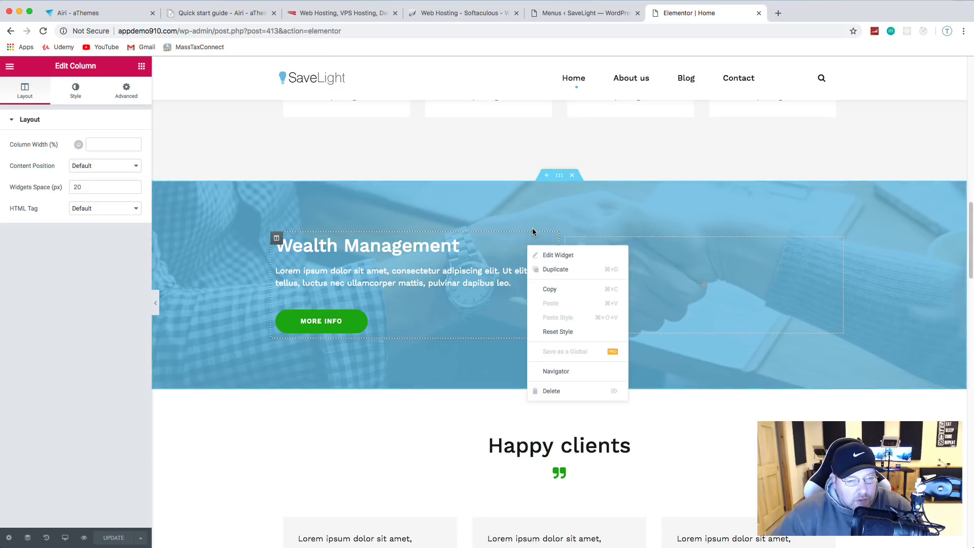
click(555, 235)
Step: Widen the Wealth Management text column to 87.105%, save, and scroll to Happy clients
drag(559, 233, 773, 238)
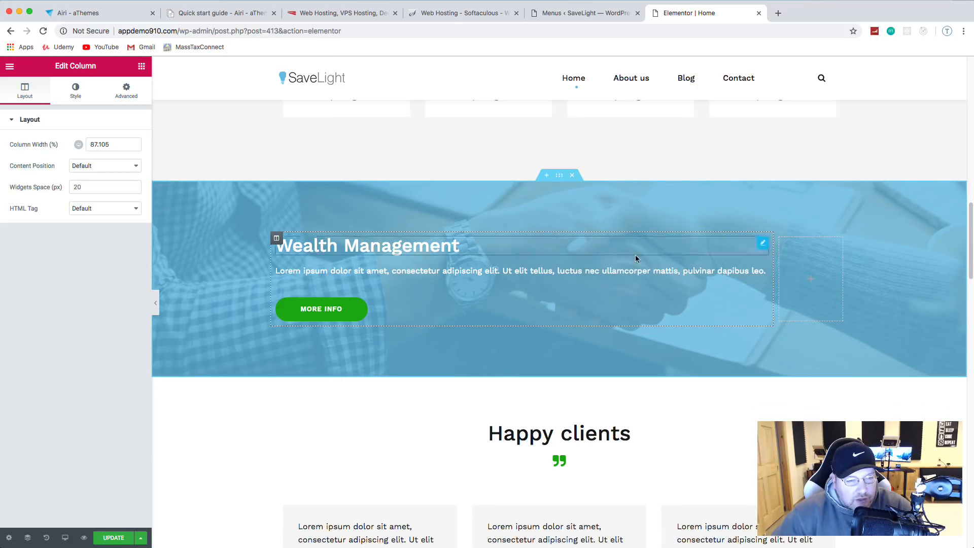
scroll(369, 408, up, 4)
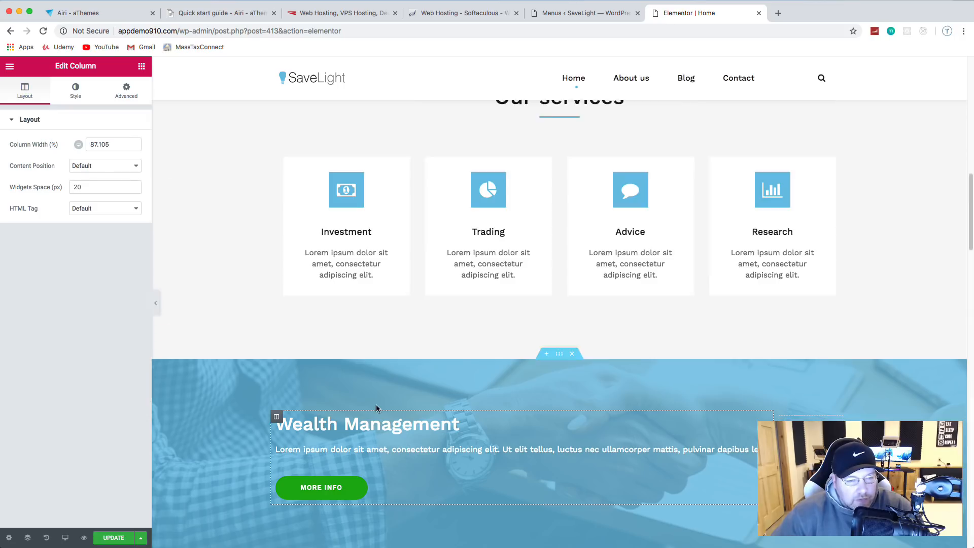
click(115, 538)
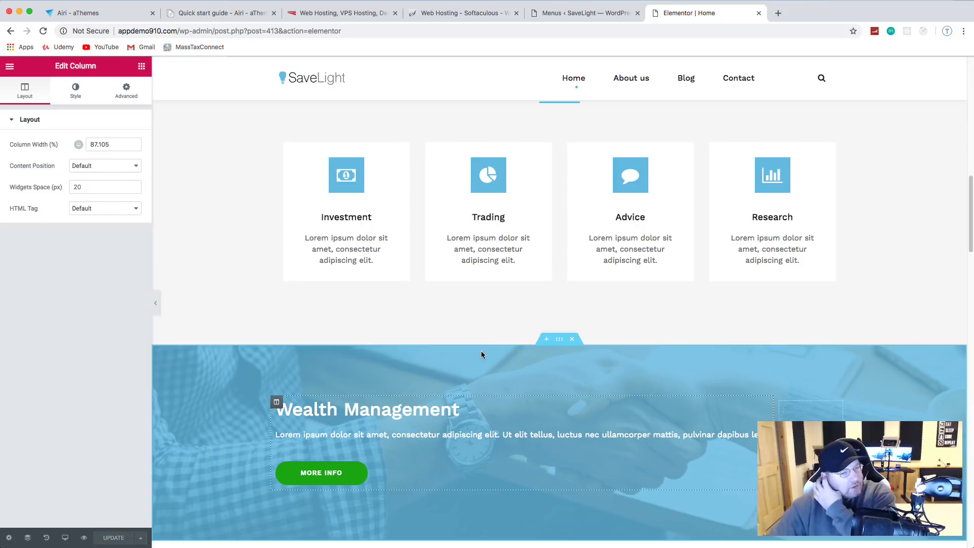
scroll(549, 297, up, 3)
scroll(550, 298, down, 3)
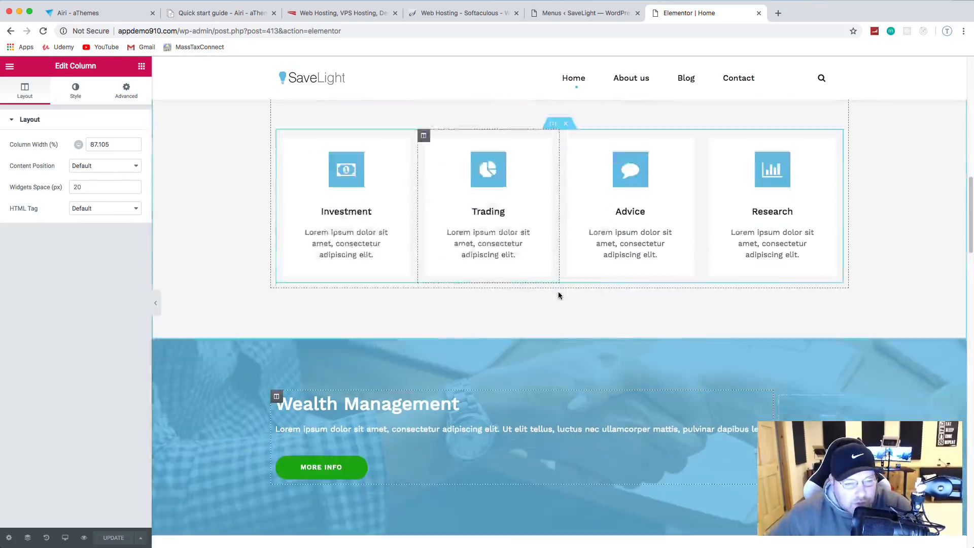
scroll(559, 293, down, 8)
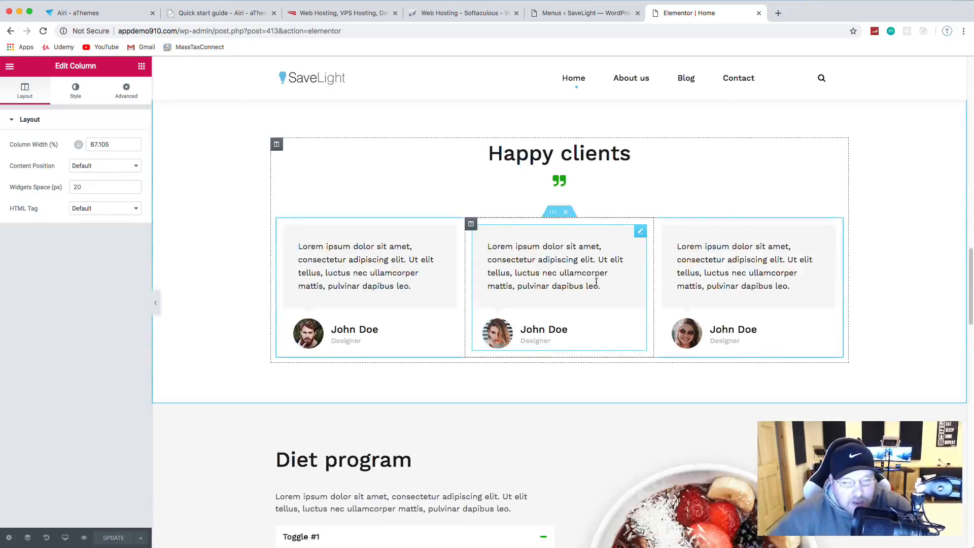
scroll(596, 282, up, 1)
Step: Change the Happy clients heading title to 'Client Testimonials'
click(619, 175)
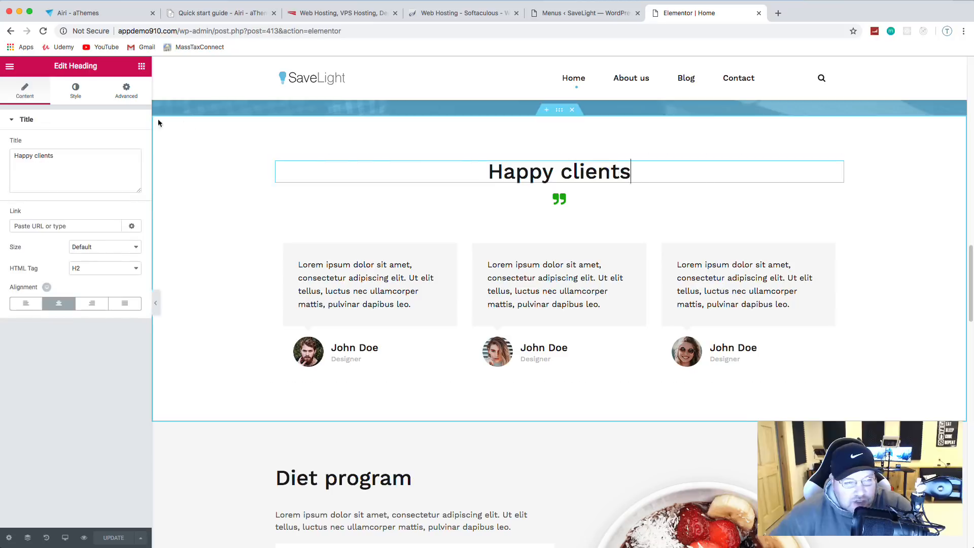
triple_click(71, 159)
text(Client)
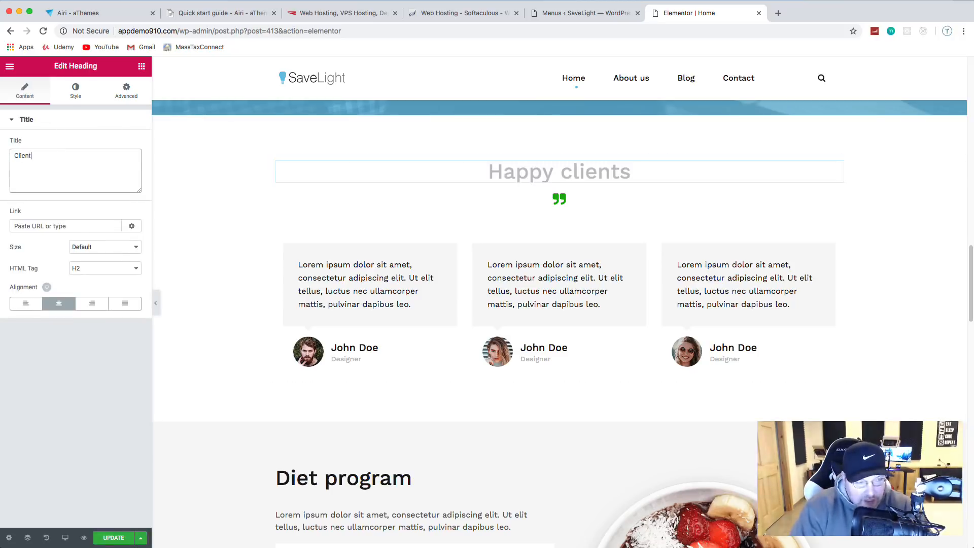
text( Testi)
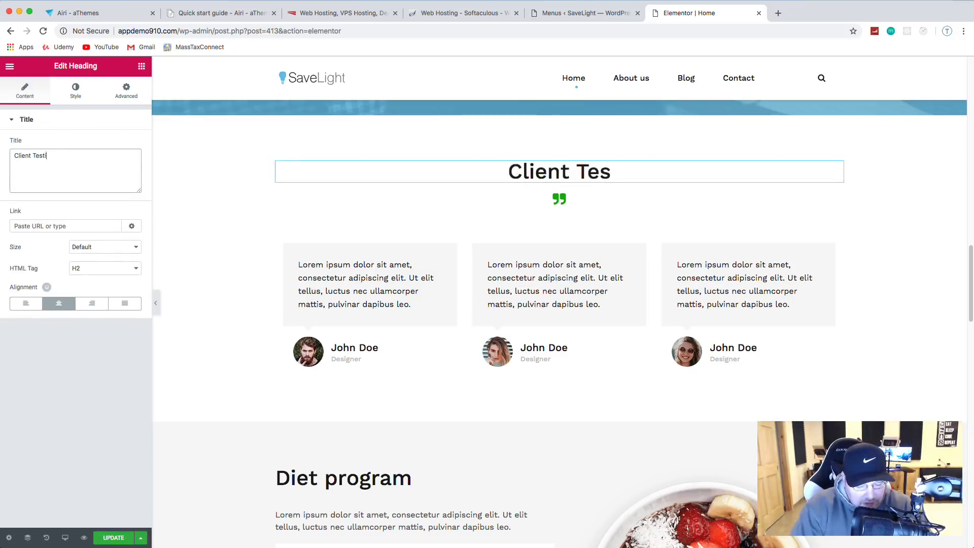
text(monial)
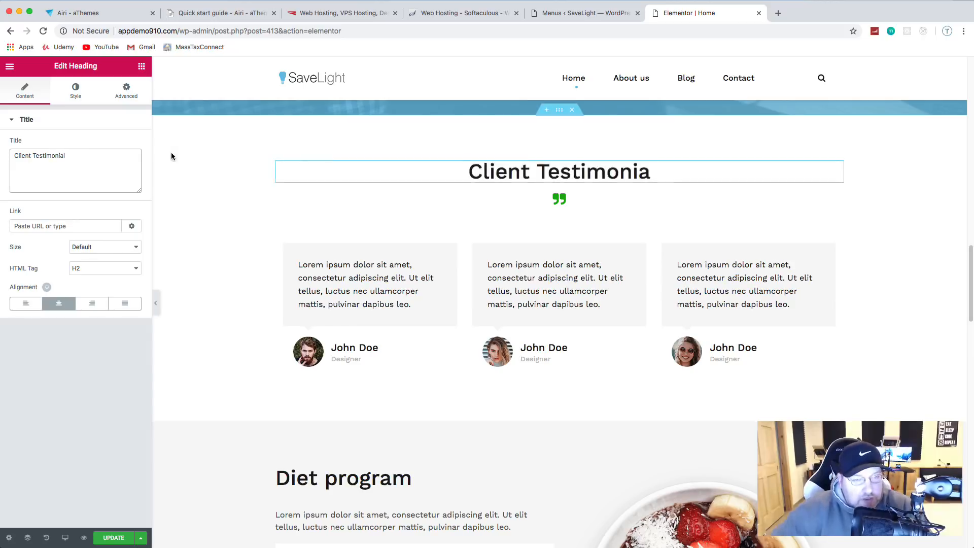
text(s)
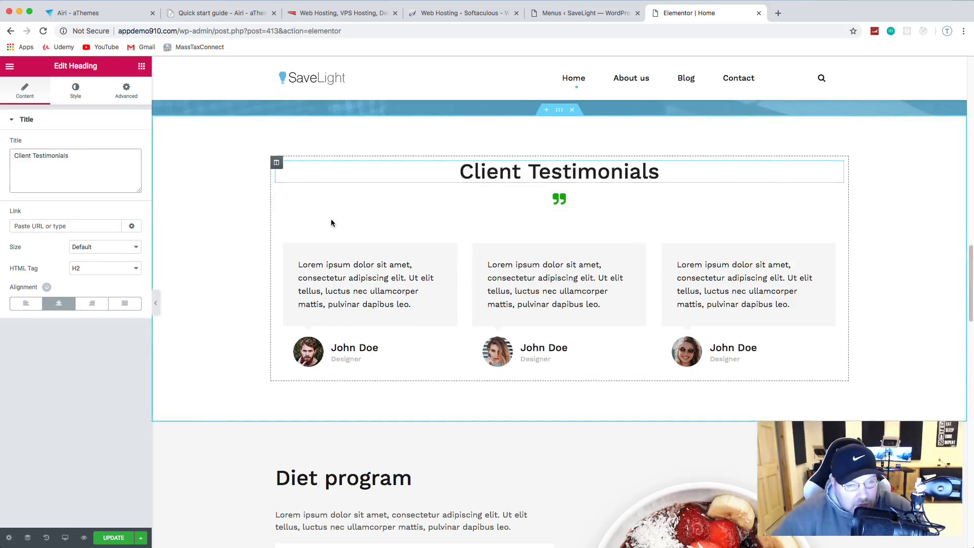
Step: Set the quote icon's primary colour to the light-blue preset (#6ec1e4)
click(563, 202)
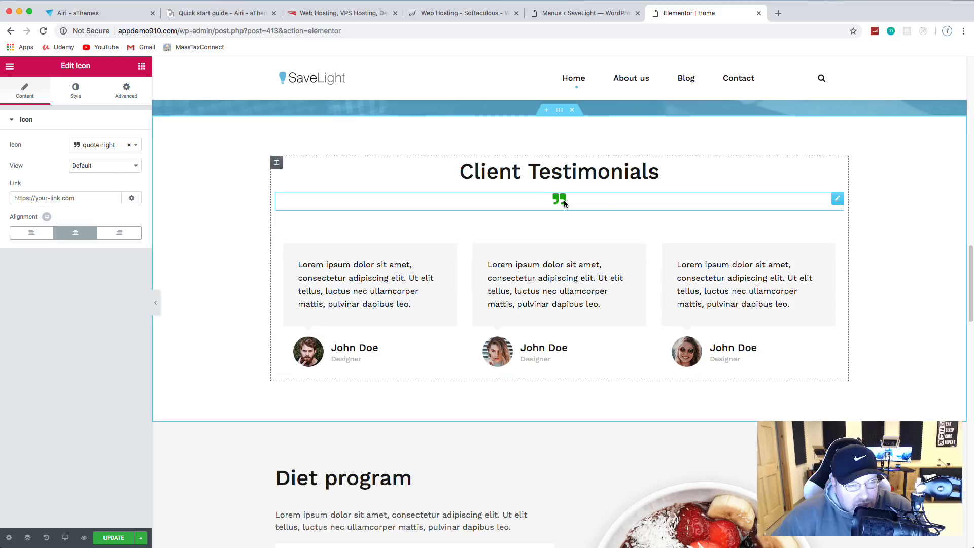
click(76, 96)
click(131, 165)
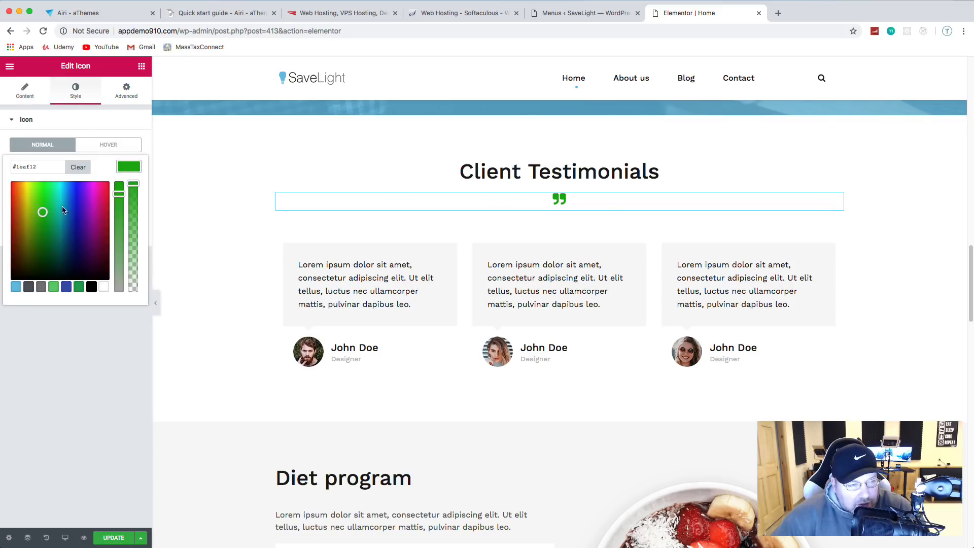
click(16, 288)
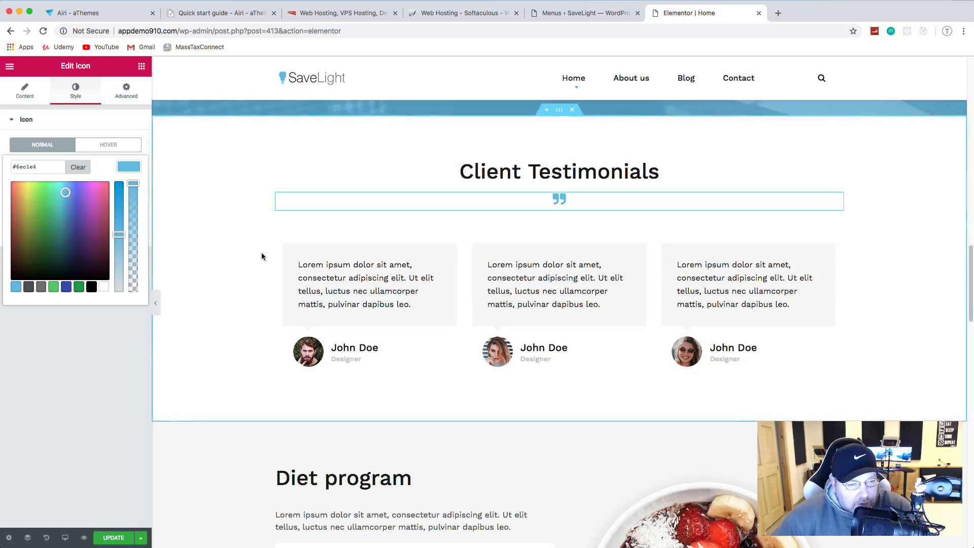
scroll(261, 256, down, 1)
click(118, 469)
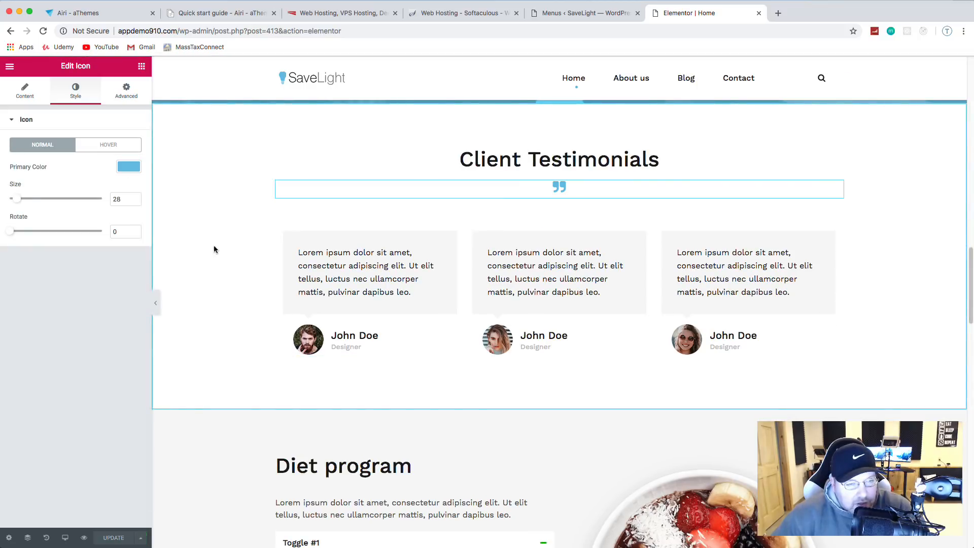
scroll(213, 248, down, 1)
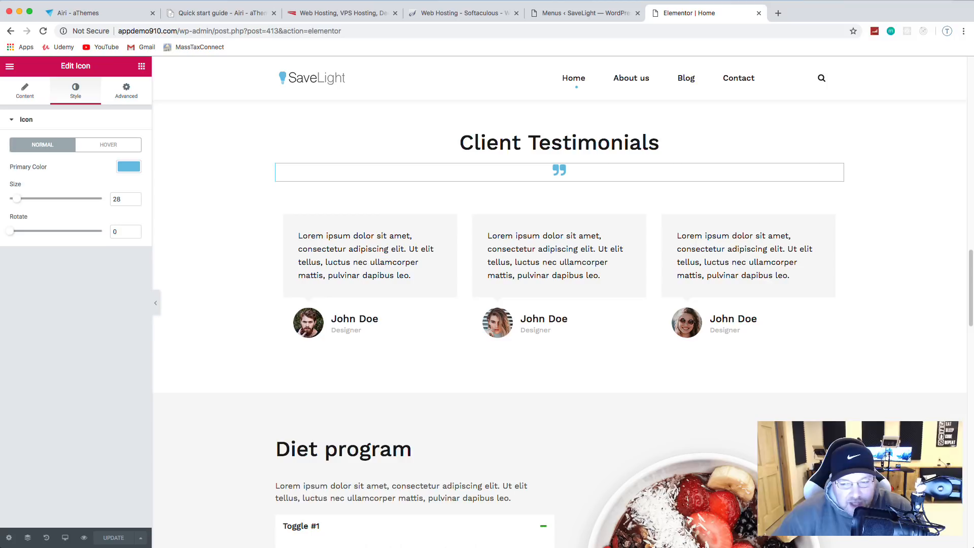
Step: Change the first testimonial's Designer job line to 'Denver, CO' and save
click(348, 330)
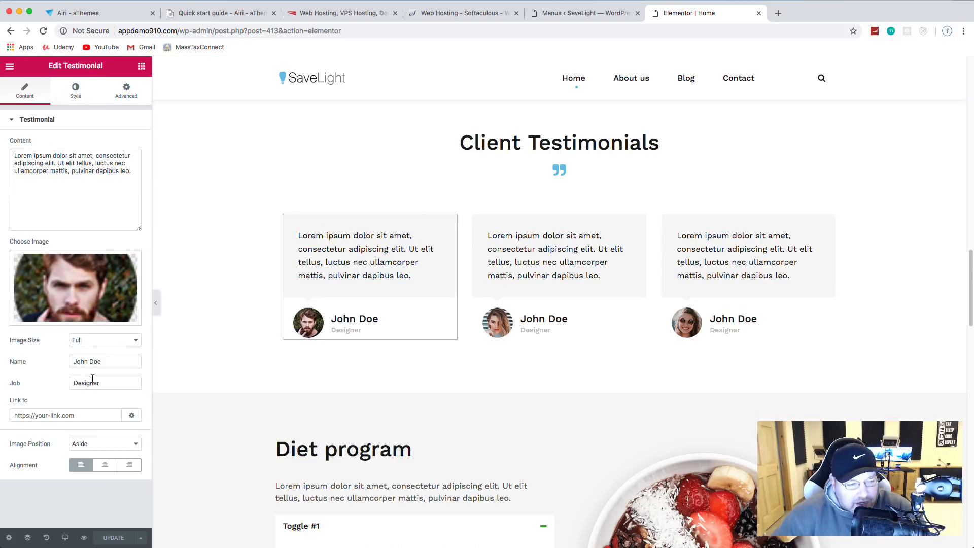
drag(109, 384, 70, 385)
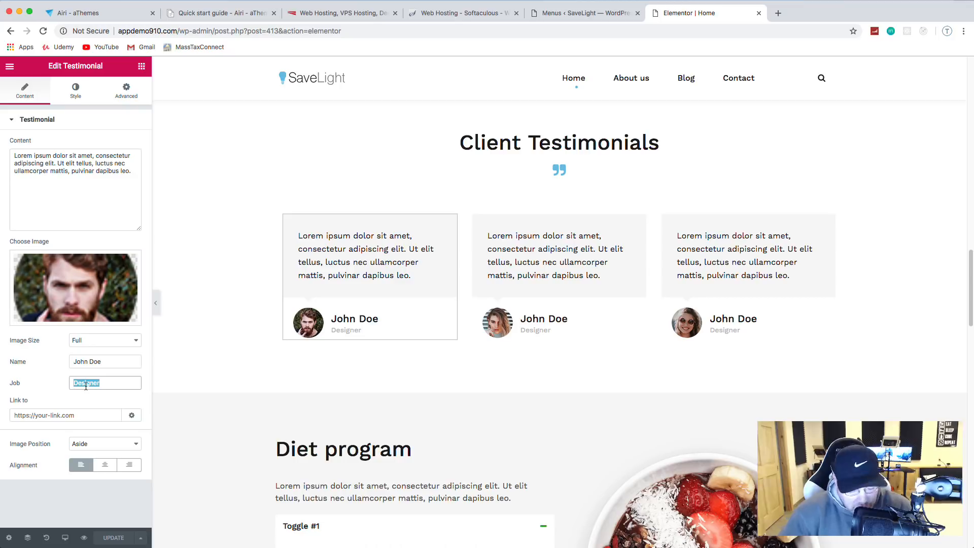
text(Denver)
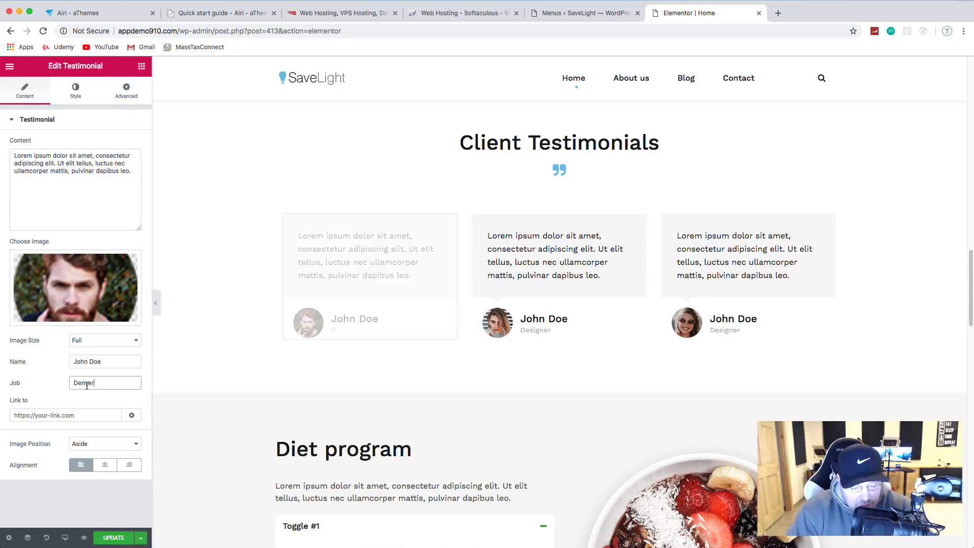
text(, CO)
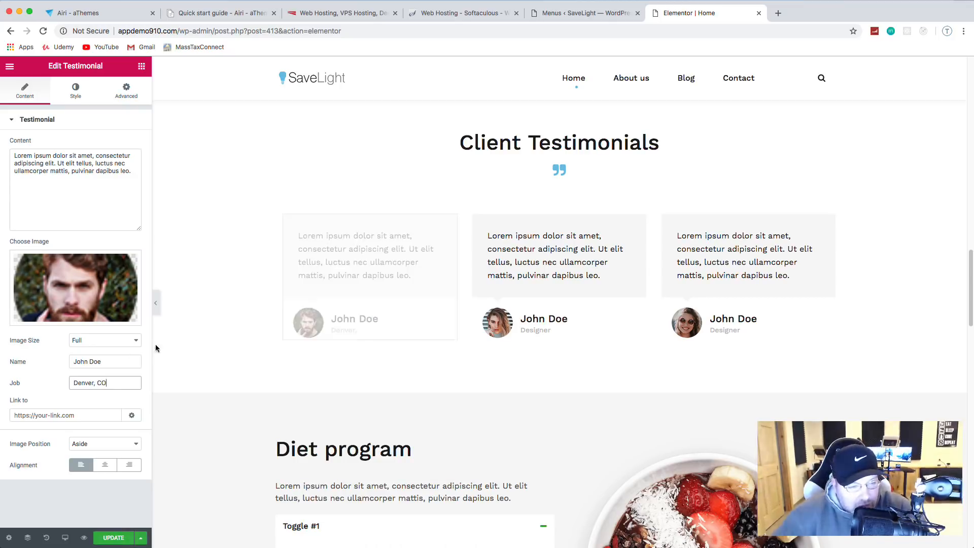
click(111, 535)
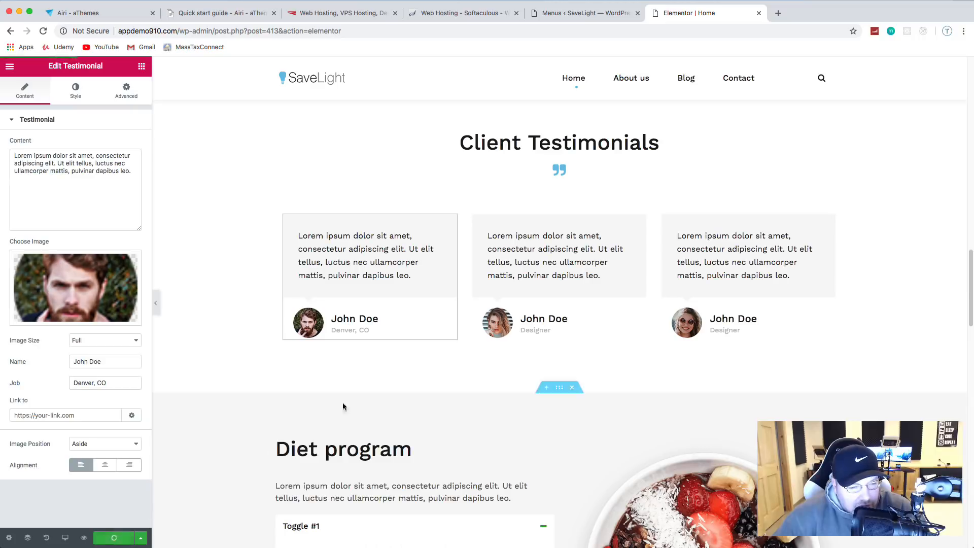
Step: Give the second testimonial a new reviewer name and a Boston location, then save
click(572, 321)
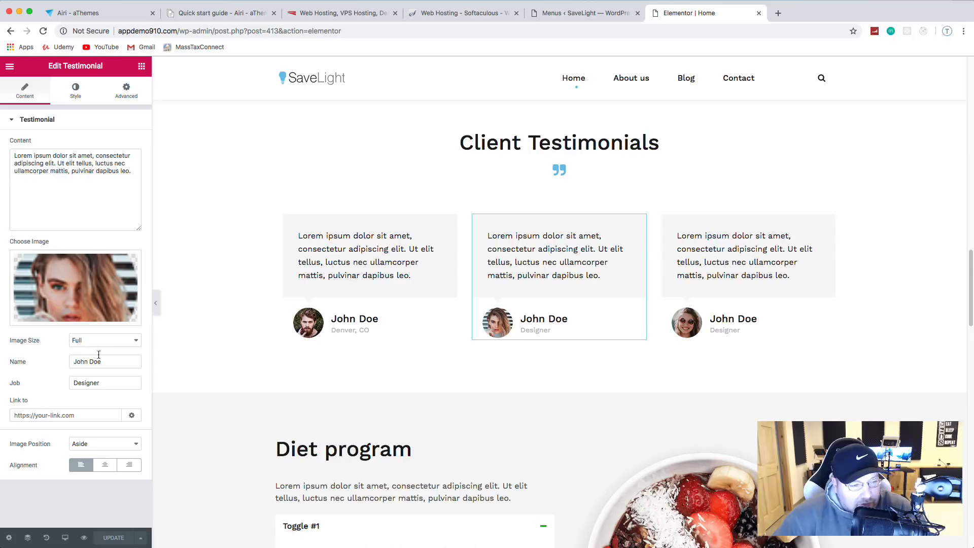
drag(102, 361, 57, 361)
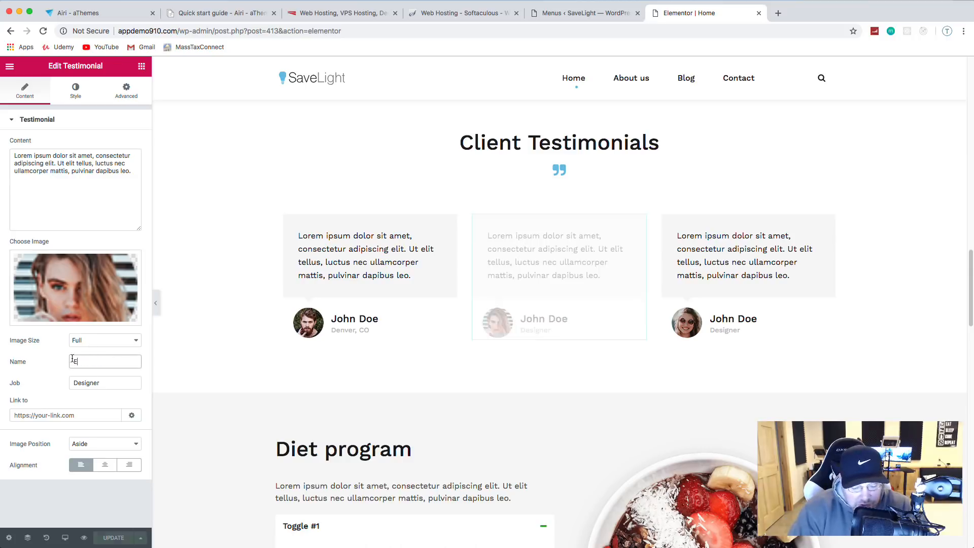
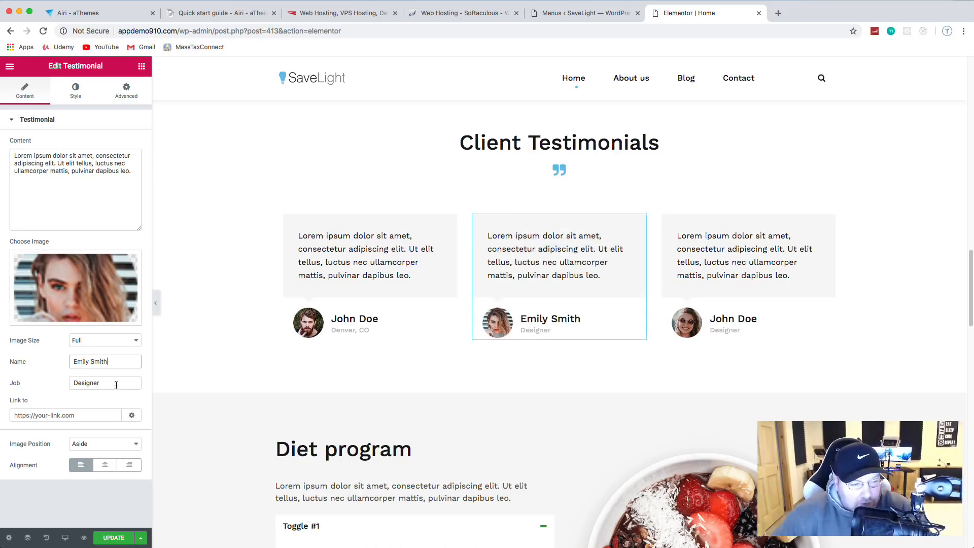
key(Tab)
text(Boston,)
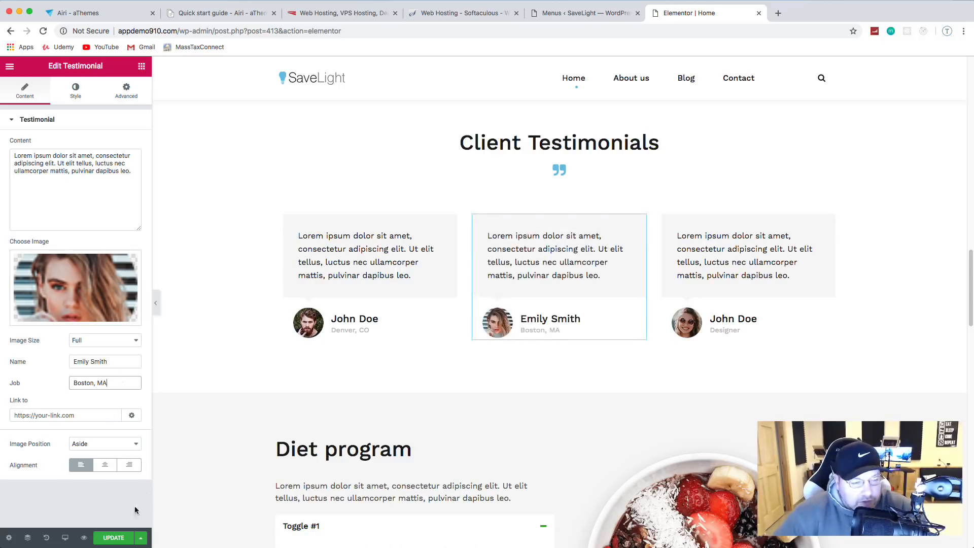
click(117, 543)
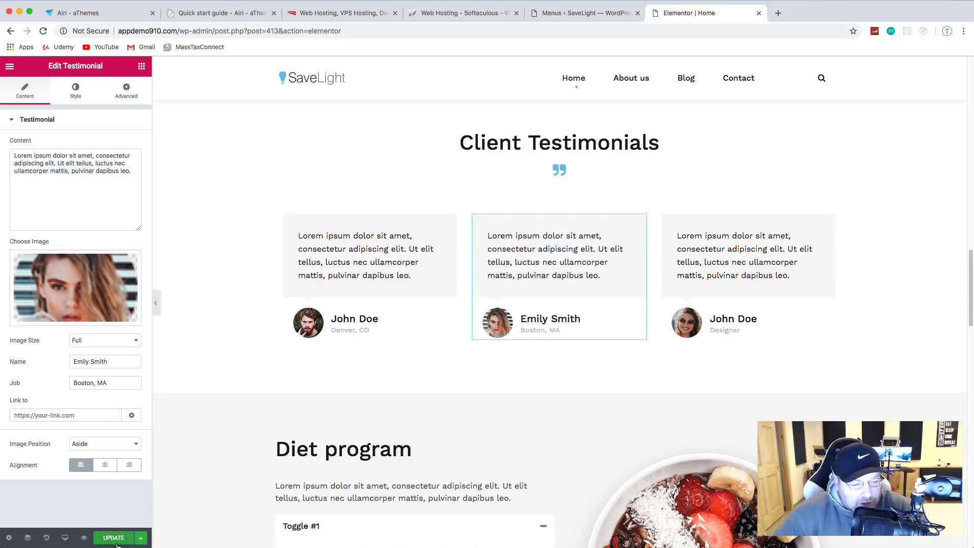
Step: Give the third testimonial a new reviewer name and 'Miami, FL' location, then save
click(751, 319)
drag(104, 362, 66, 363)
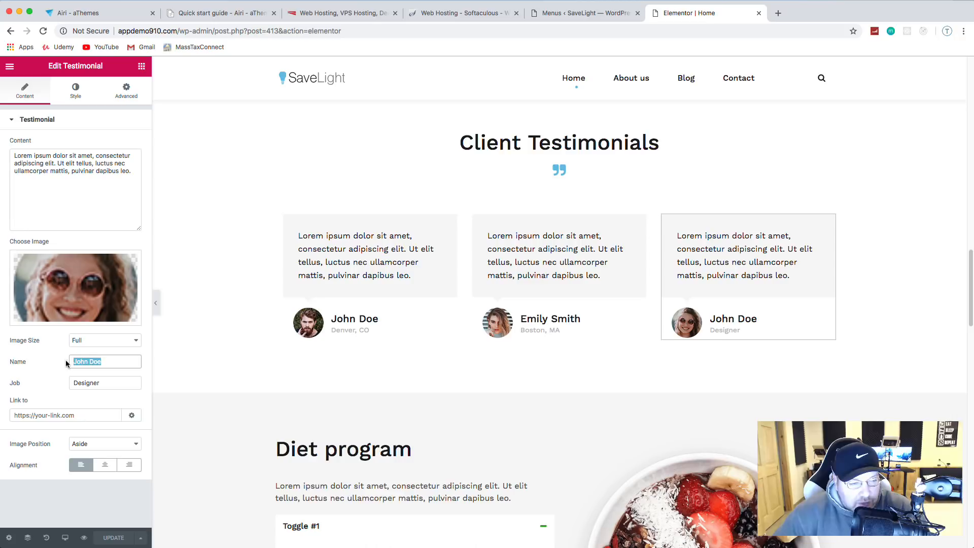
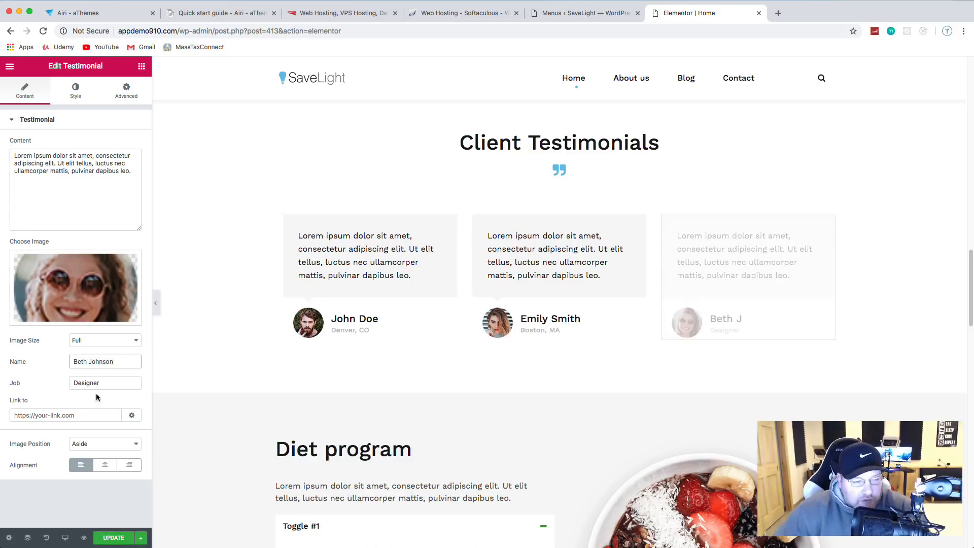
drag(101, 383, 85, 382)
text(M)
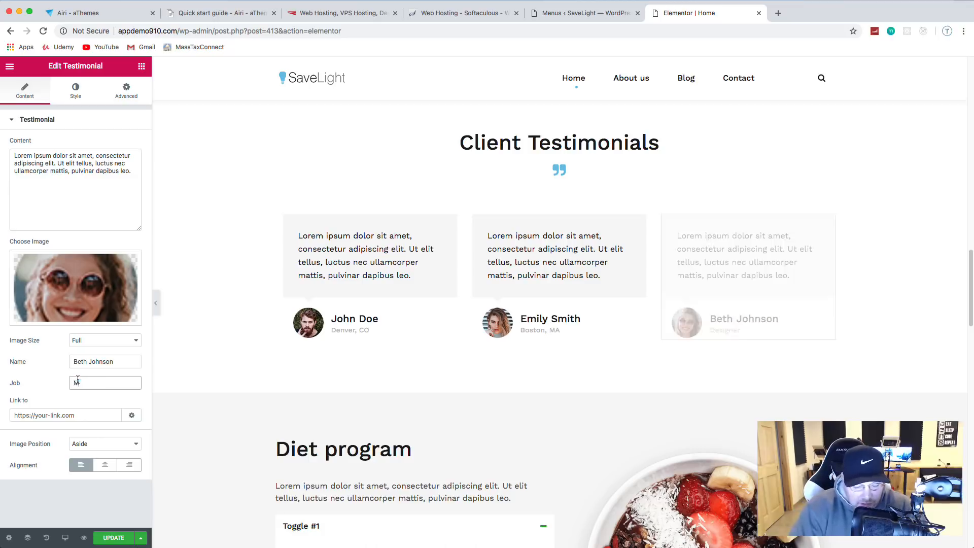
text(iami,)
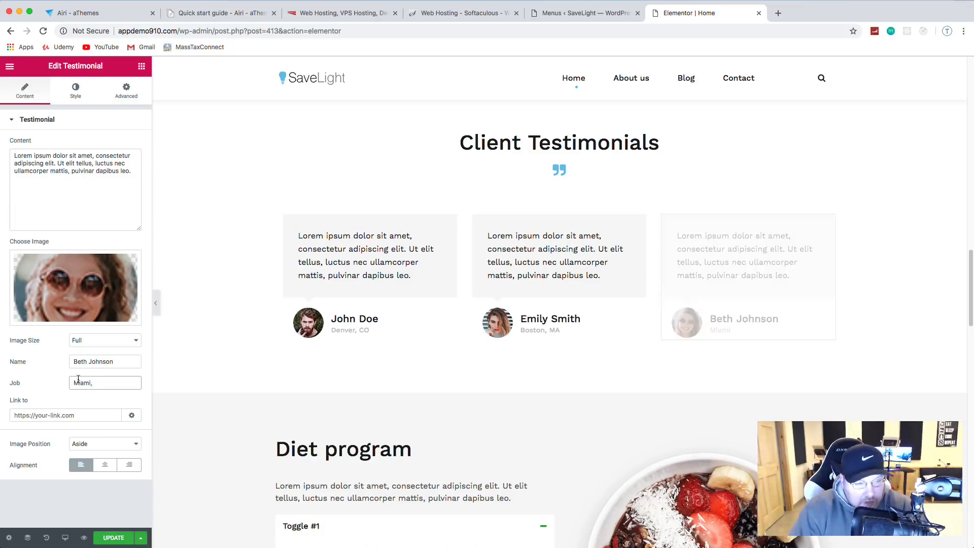
text( FL)
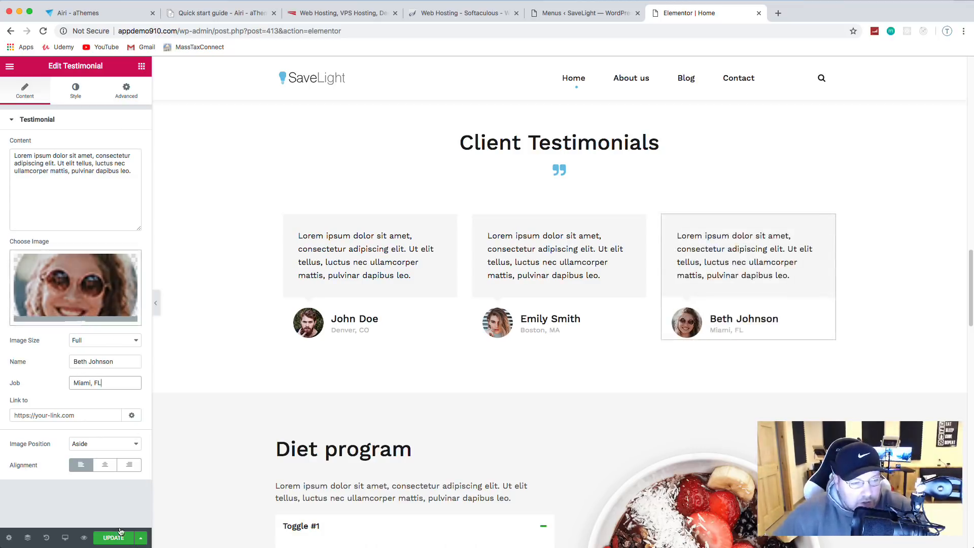
click(112, 539)
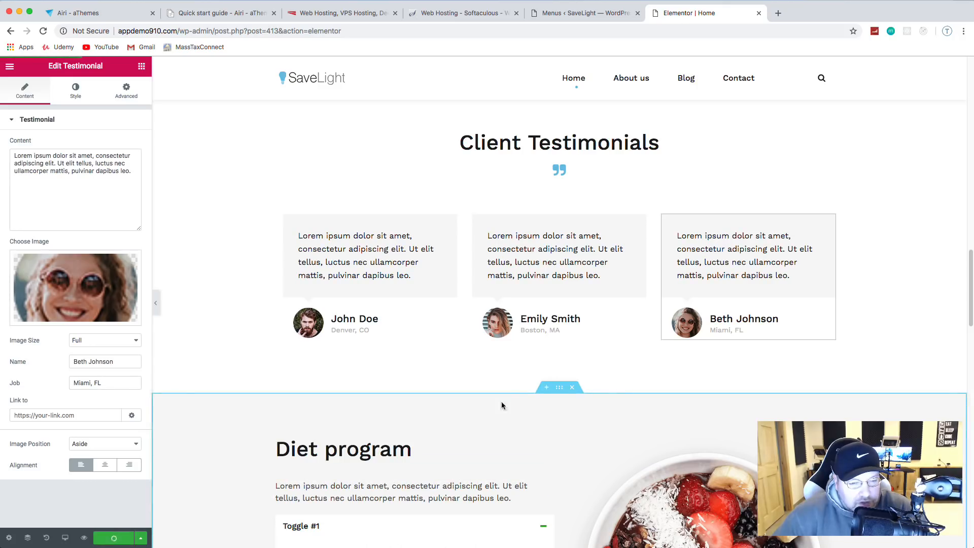
Step: Delete the Diet program and Latest news sections from the home page
scroll(631, 352, down, 5)
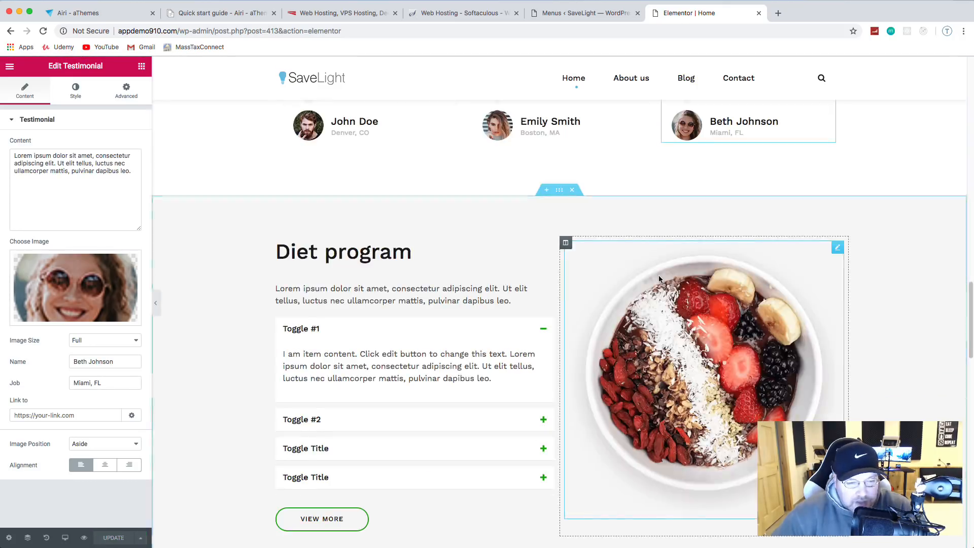
scroll(435, 430, down, 1)
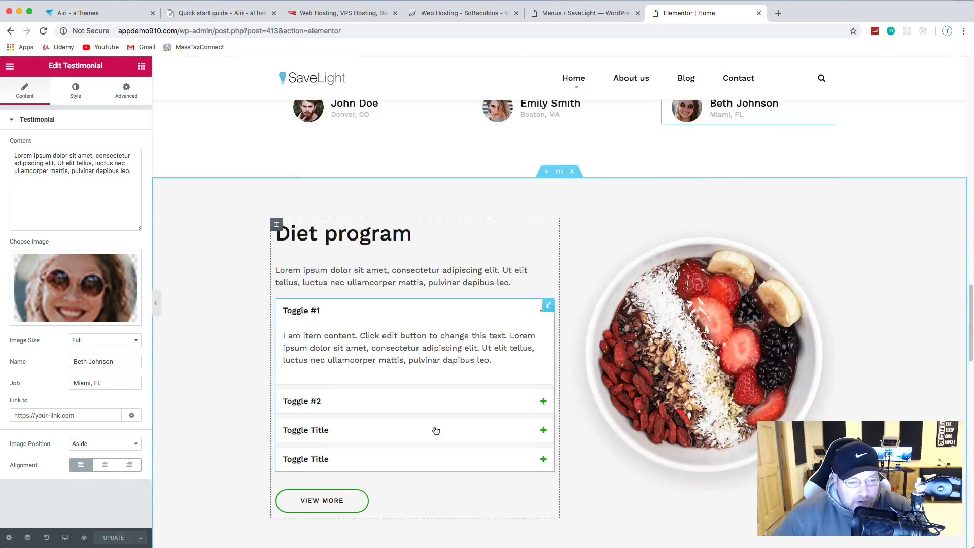
click(324, 402)
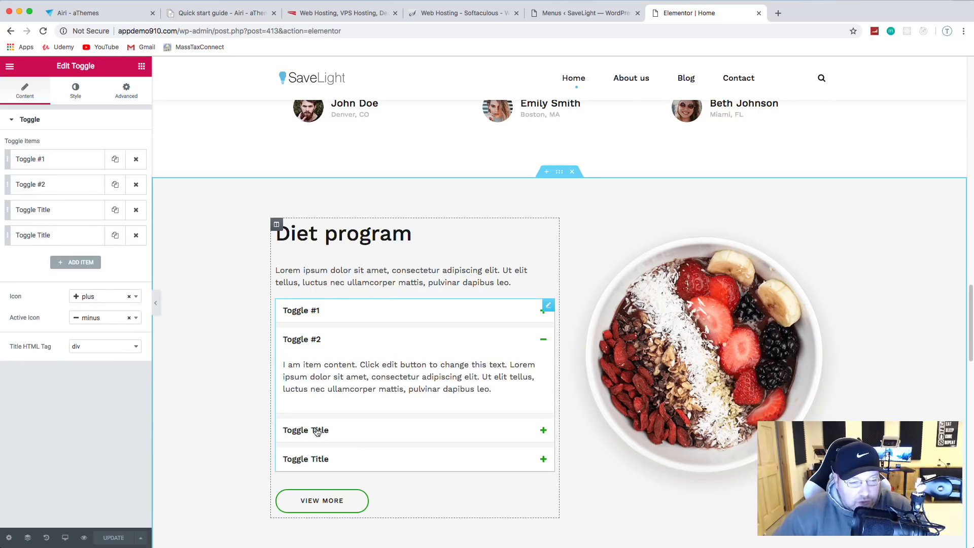
click(573, 173)
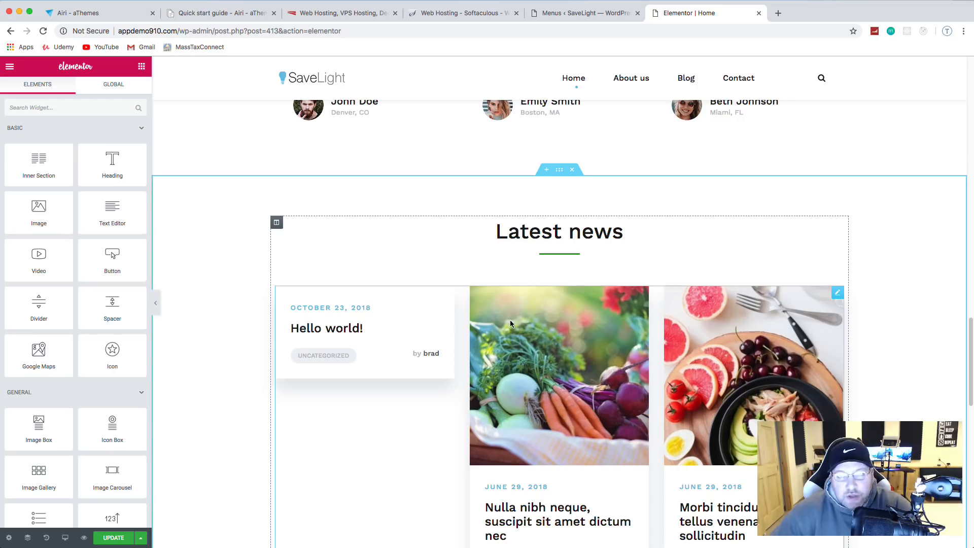
click(573, 170)
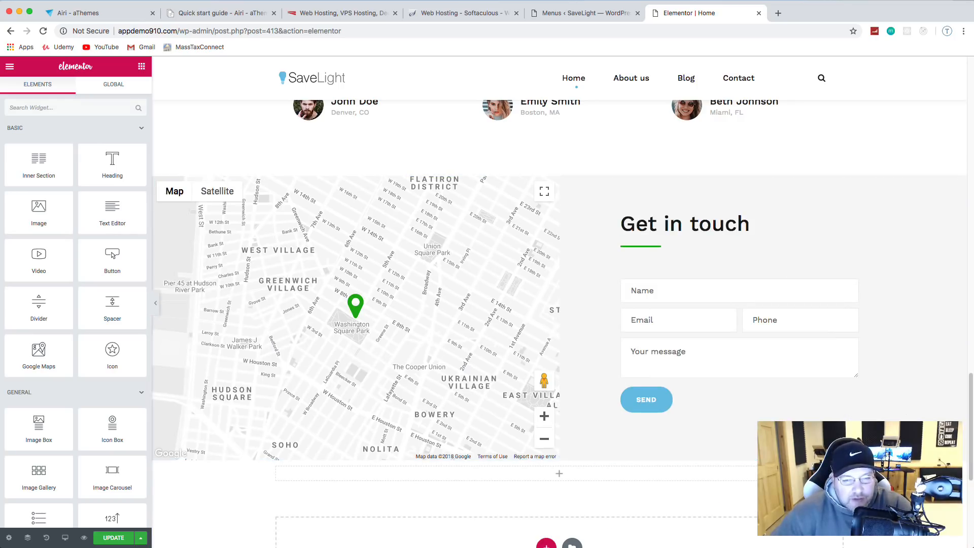
scroll(404, 334, down, 6)
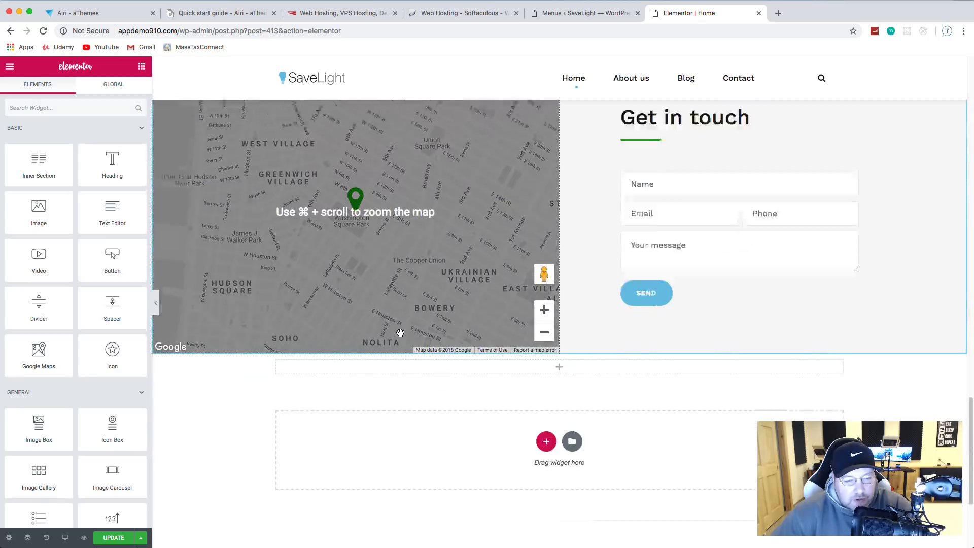
scroll(412, 333, up, 10)
scroll(412, 333, down, 3)
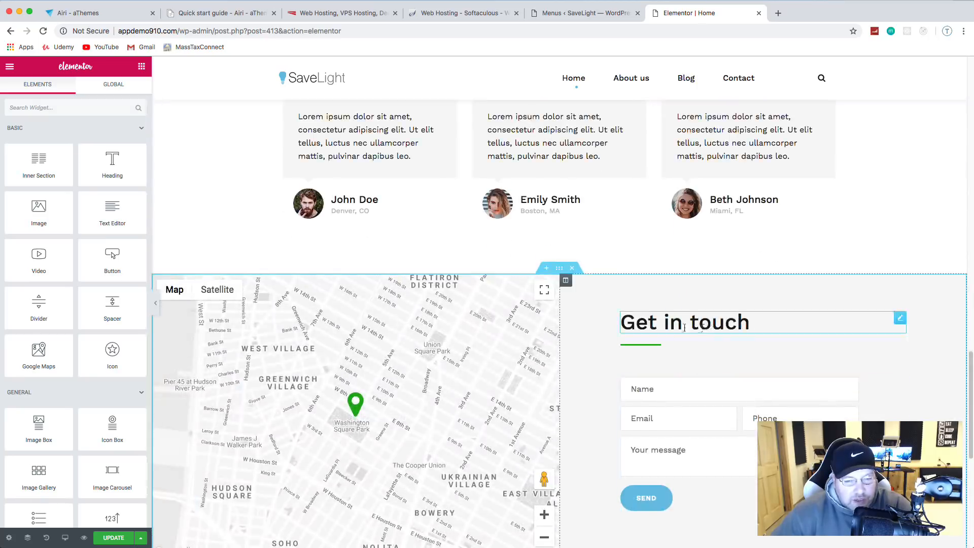
scroll(567, 342, down, 3)
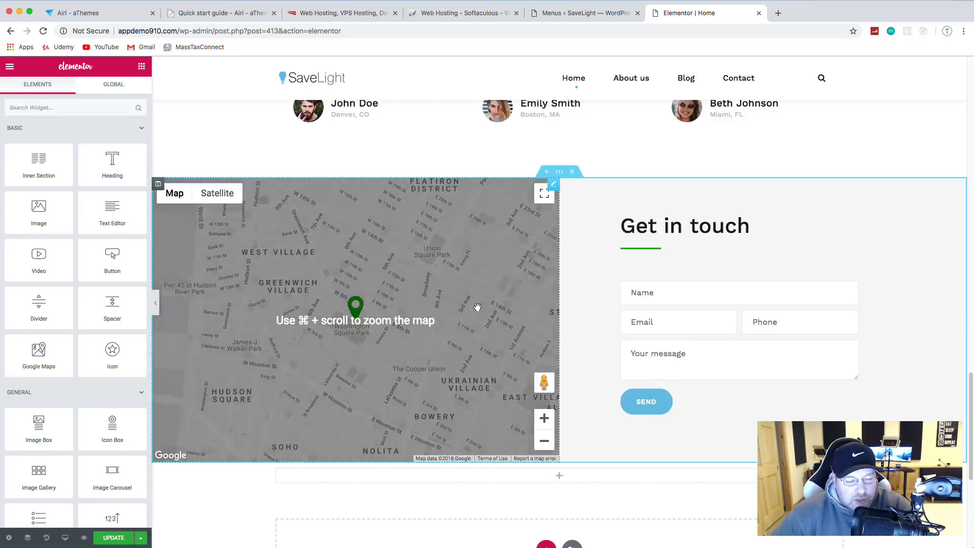
Step: Lower the Get in touch map's zoom to 13 in its Google Maps settings
click(554, 185)
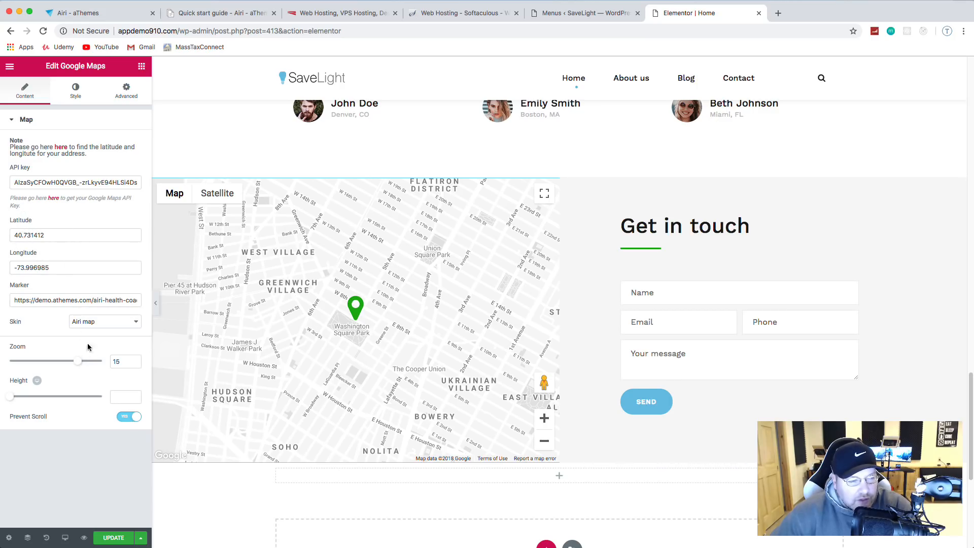
drag(80, 363, 60, 363)
right_click(66, 358)
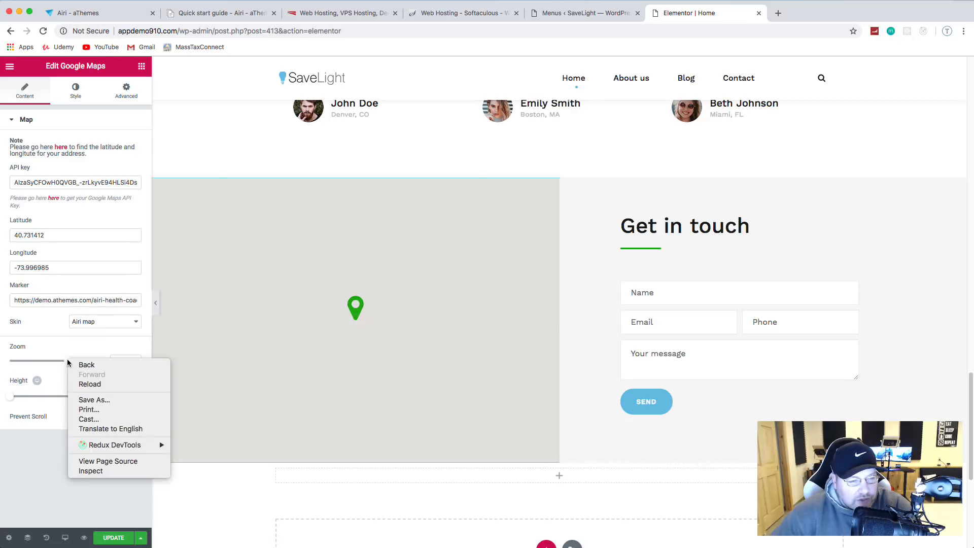
key(Escape)
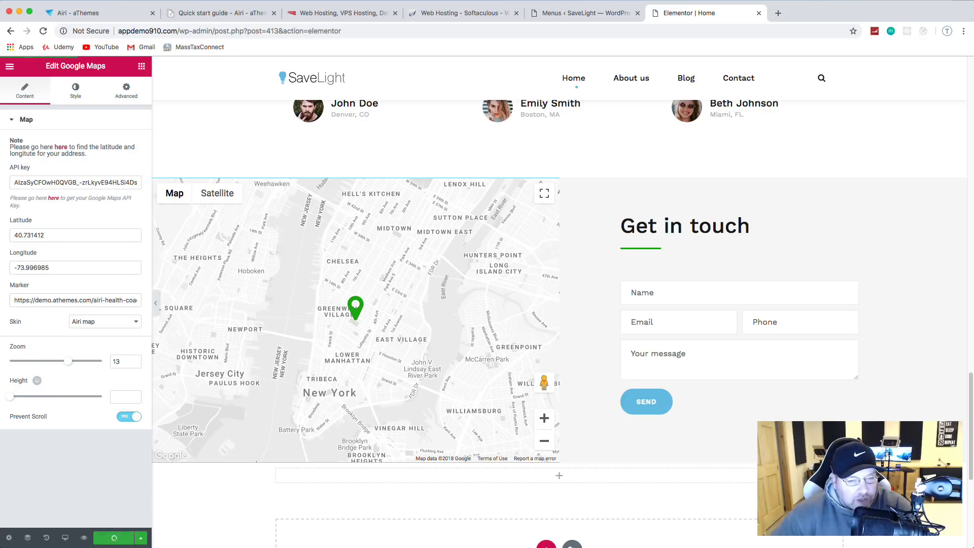
scroll(399, 388, down, 1)
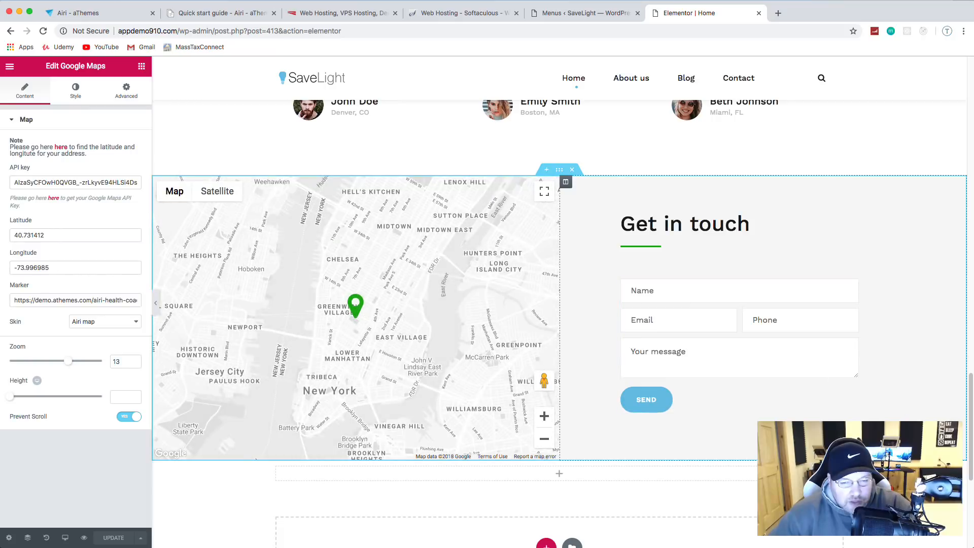
scroll(856, 386, down, 1)
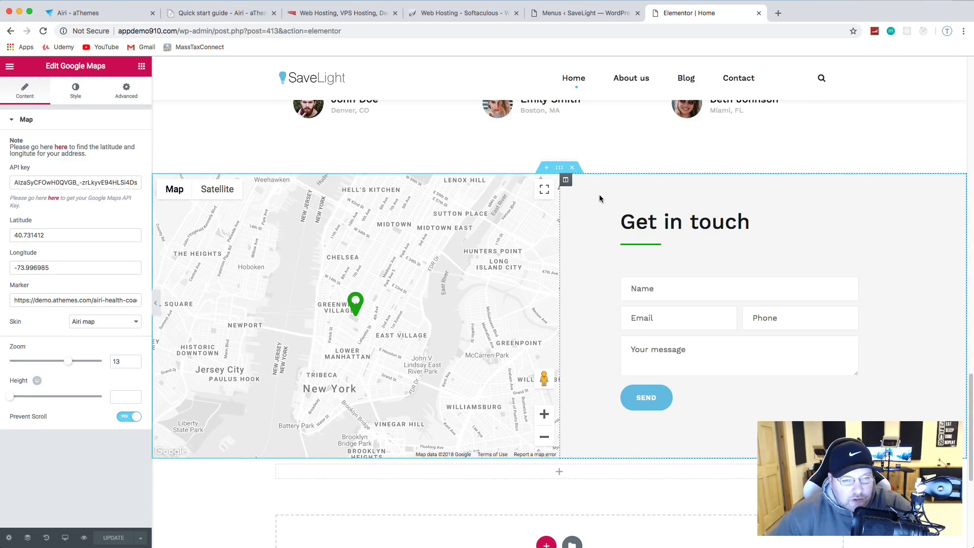
Step: Select the contact form widget's shortcode for the Contact form, then go to the WordPress admin tab
right_click(659, 382)
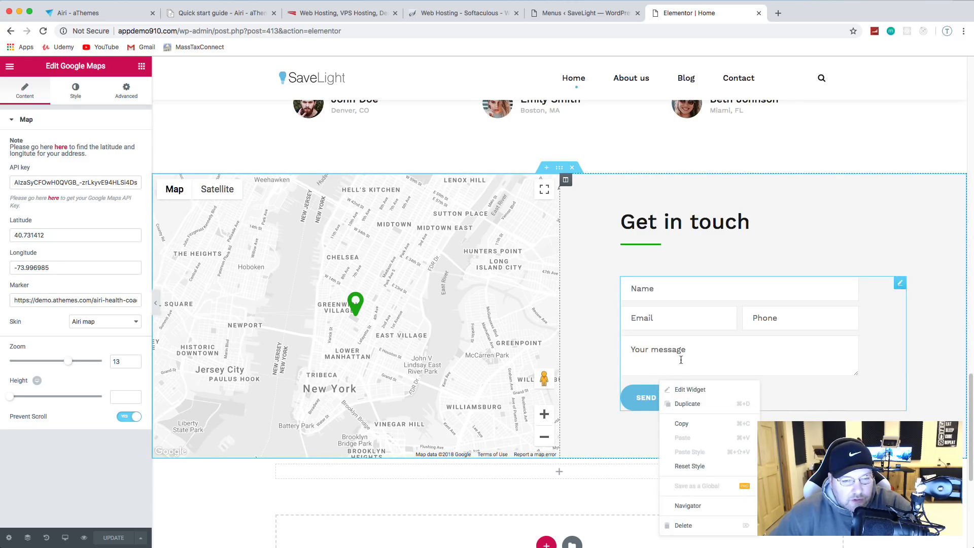
click(900, 287)
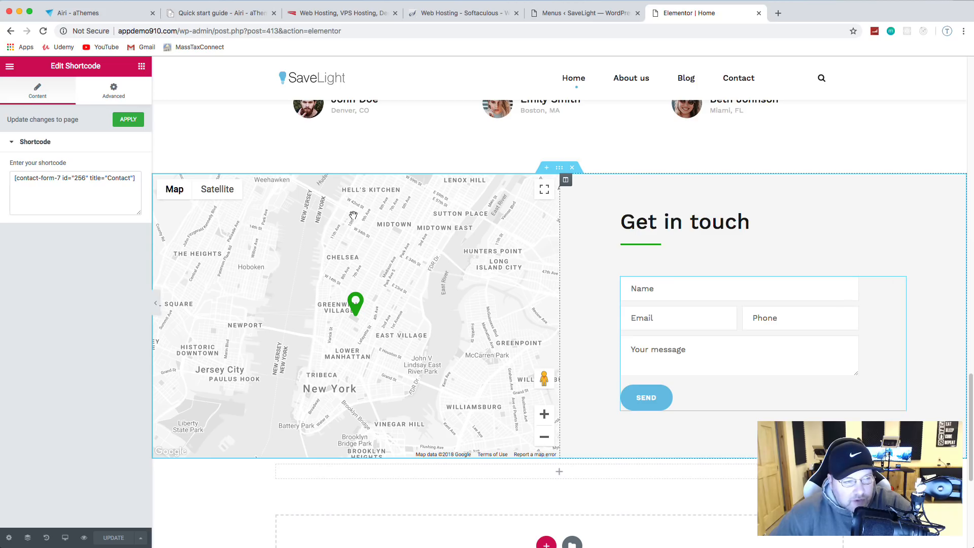
drag(14, 179, 141, 181)
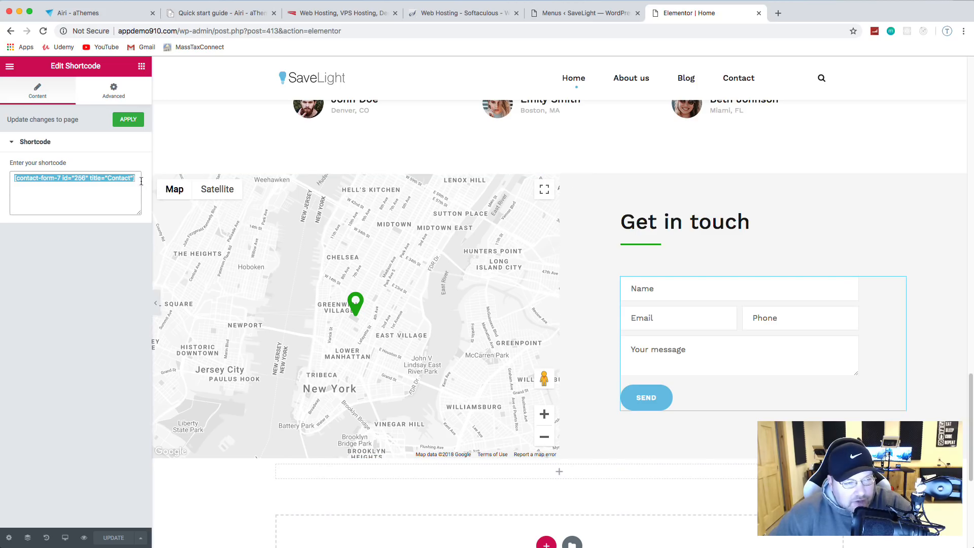
click(567, 14)
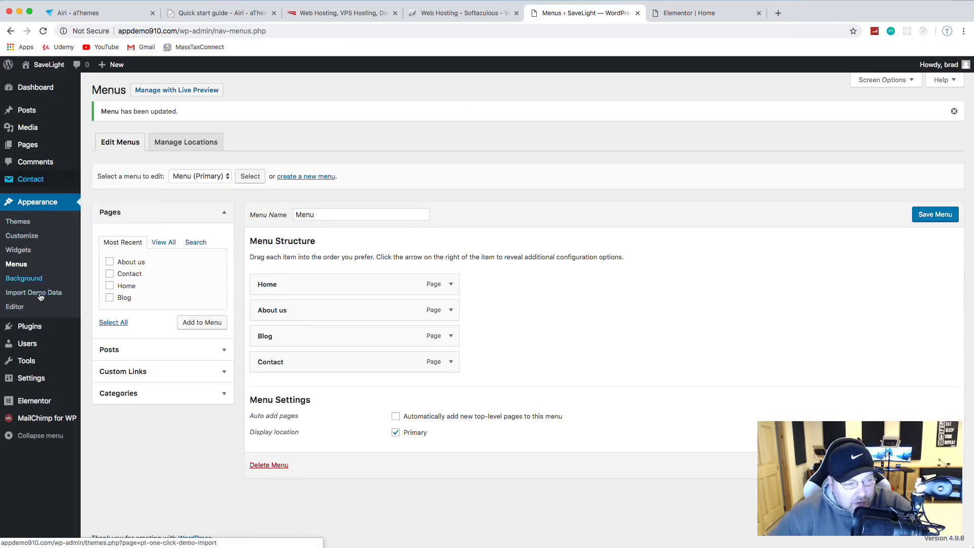
Step: Match the Contact form's shortcode in Contact Forms against the page's, then open that form
mouse_move(41, 340)
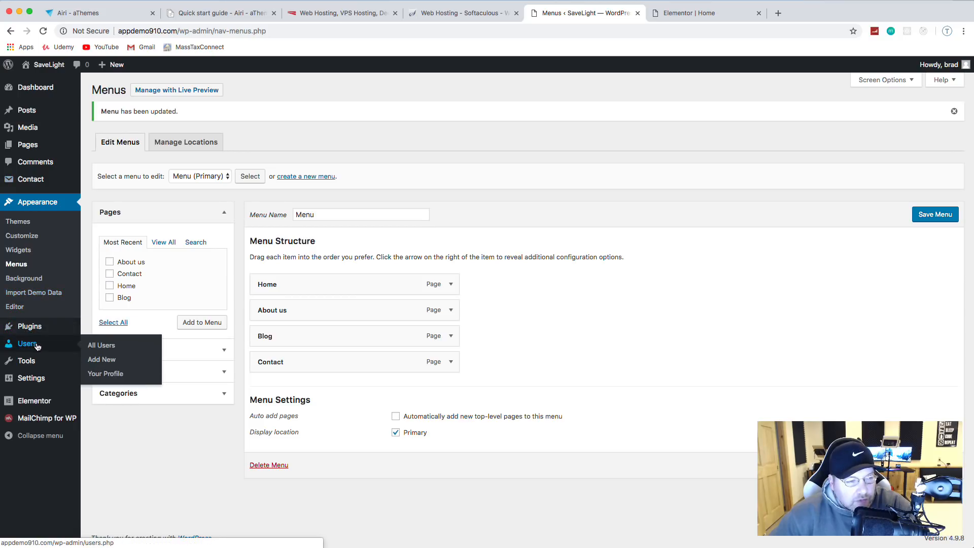
mouse_move(36, 181)
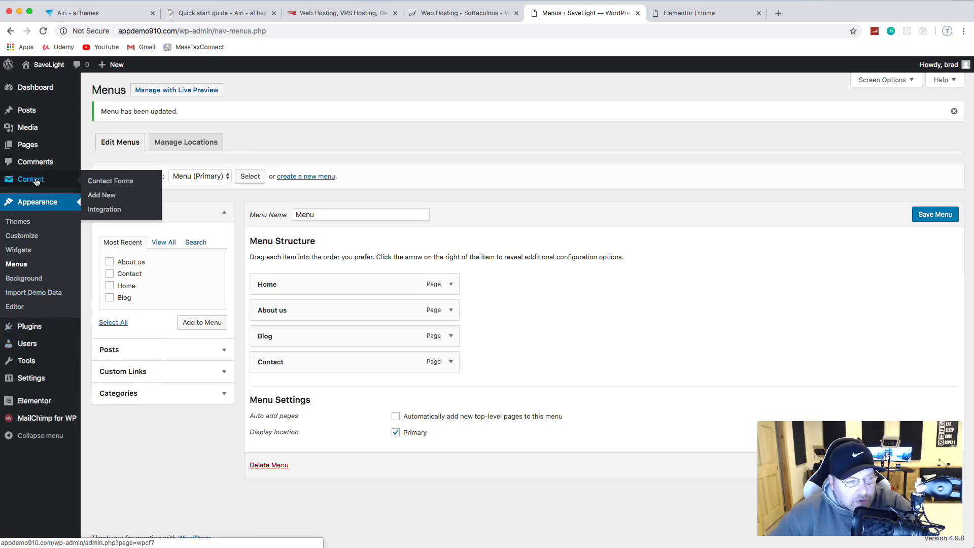
click(115, 184)
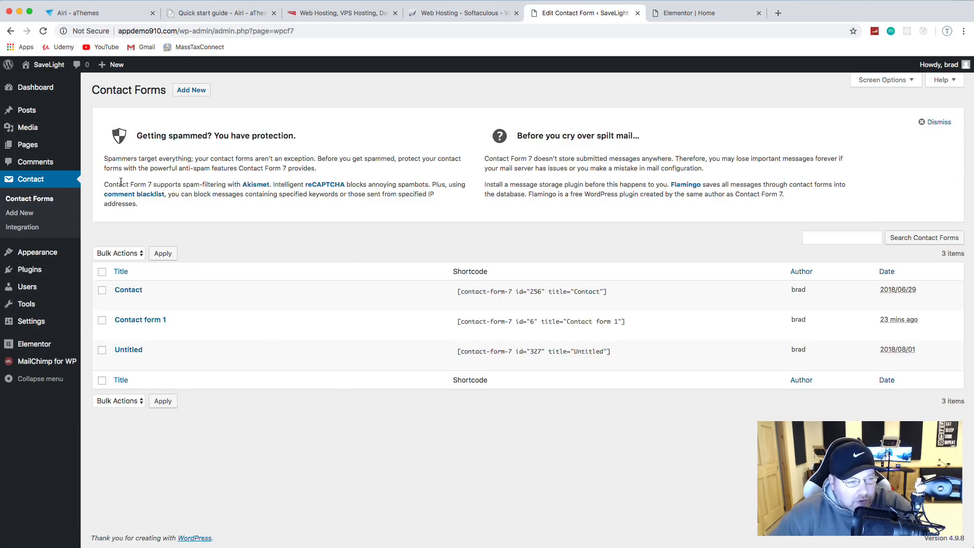
click(508, 291)
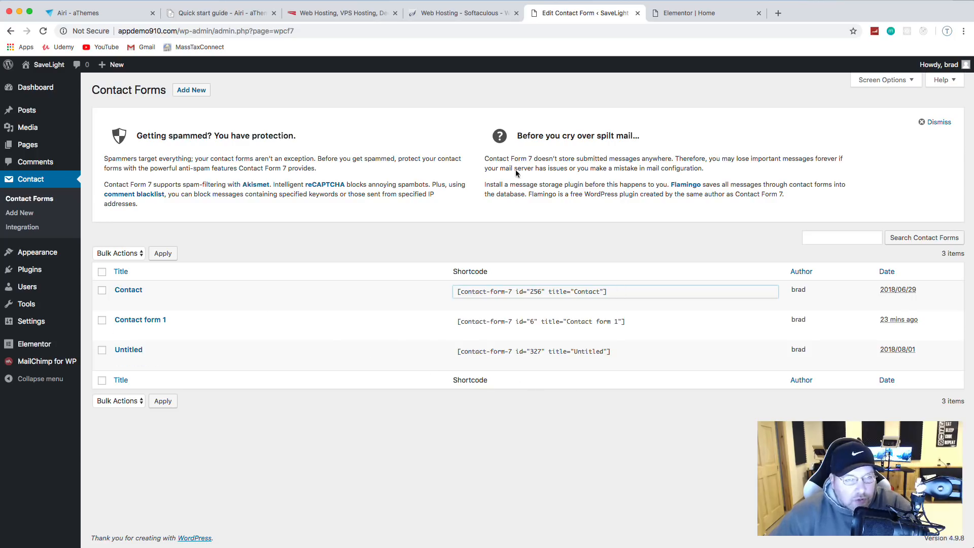
click(689, 12)
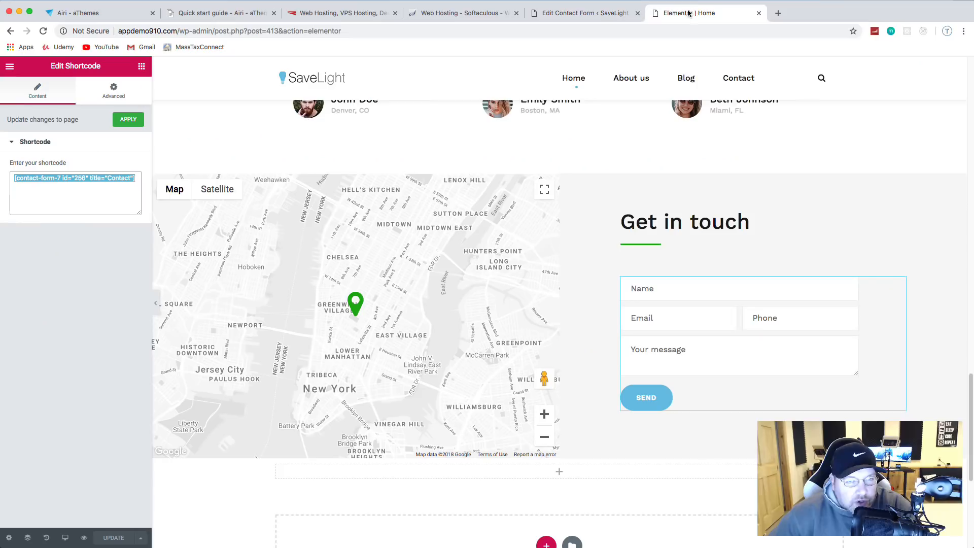
click(606, 15)
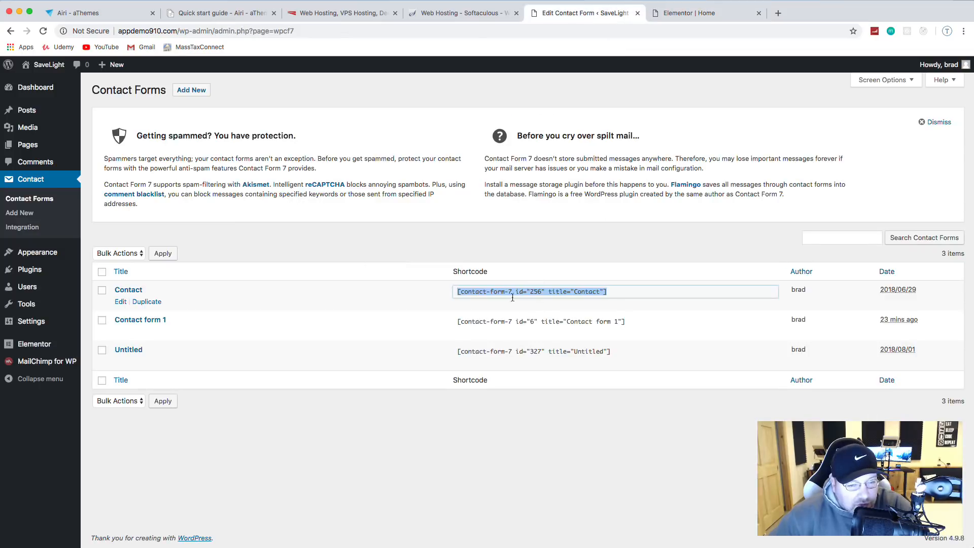
click(127, 290)
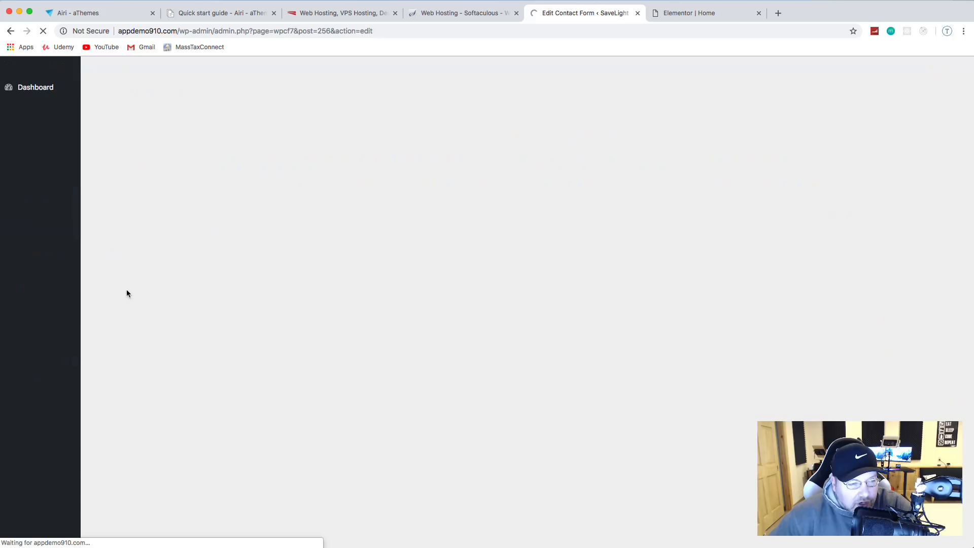
Step: Review the form template's Name, Email, Phone and Your message field lines
scroll(333, 304, down, 1)
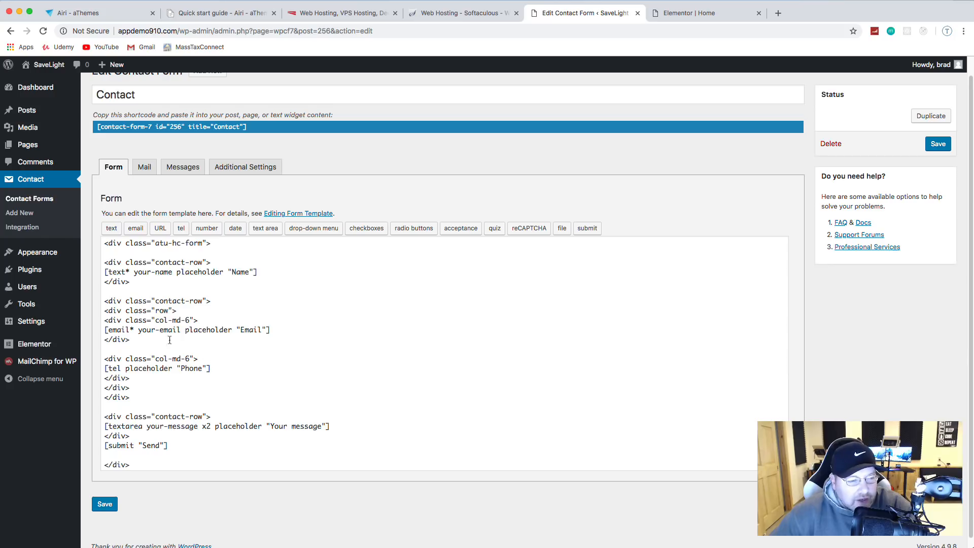
drag(105, 272, 268, 270)
scroll(227, 314, down, 1)
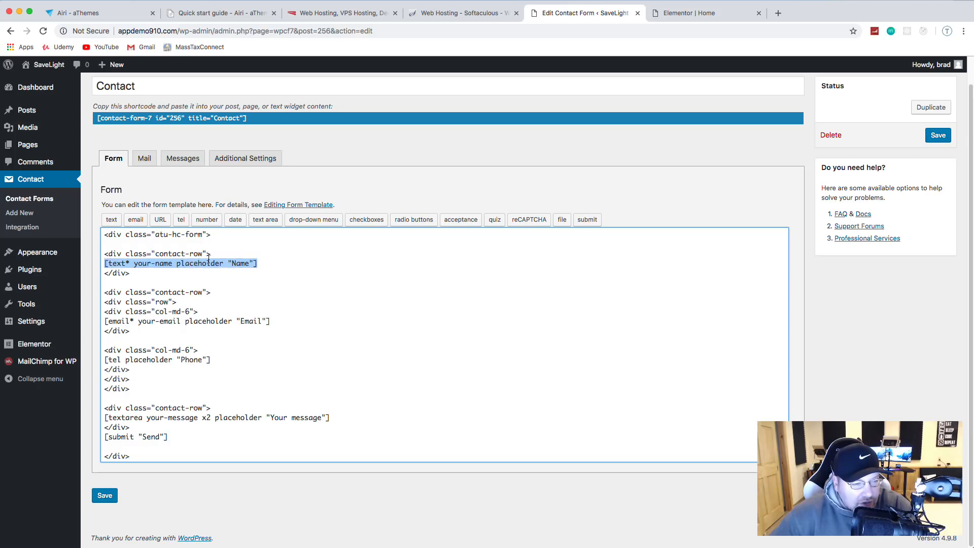
drag(119, 323, 263, 317)
drag(152, 361, 202, 361)
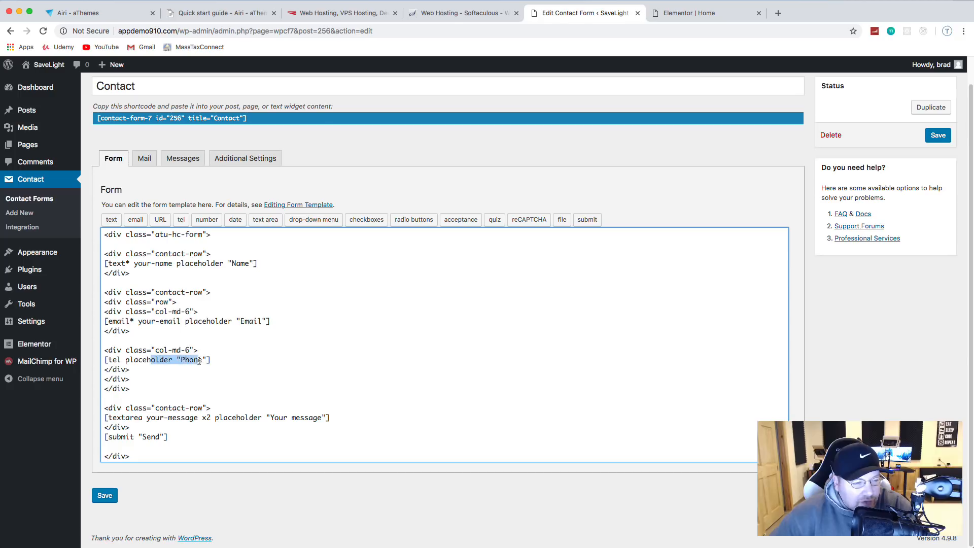
drag(117, 419, 305, 419)
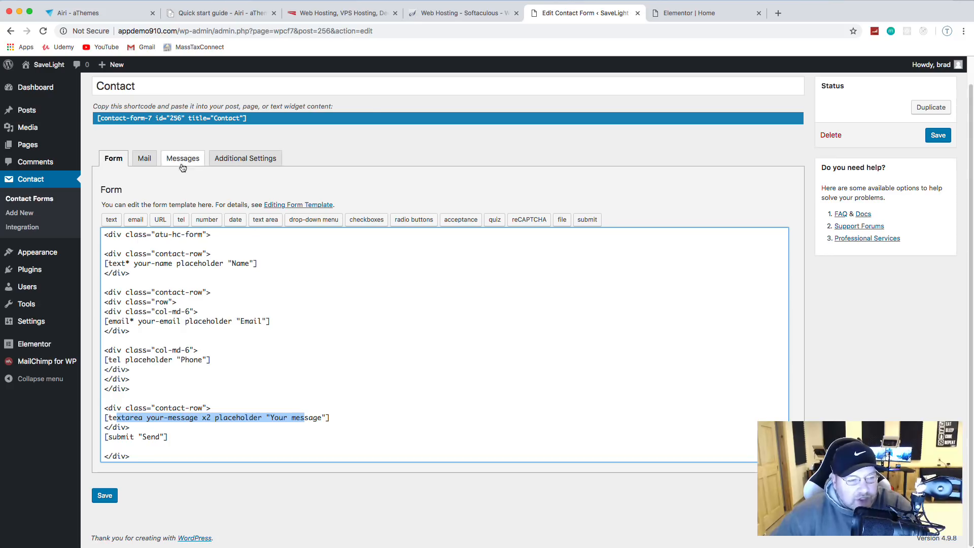
Step: Look through the Mail, Messages and Additional Settings tabs, ending on Mail
click(144, 159)
scroll(269, 201, down, 2)
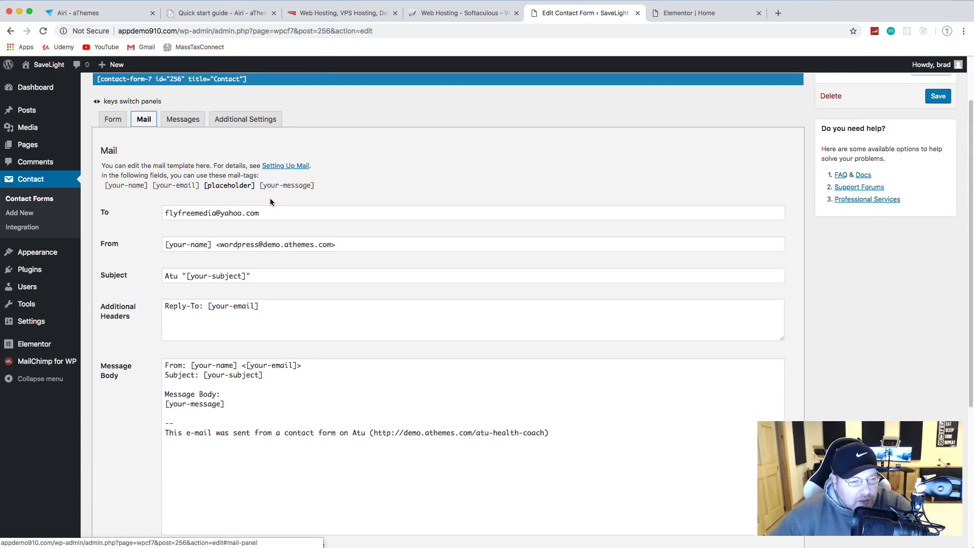
scroll(269, 202, down, 2)
scroll(270, 202, up, 5)
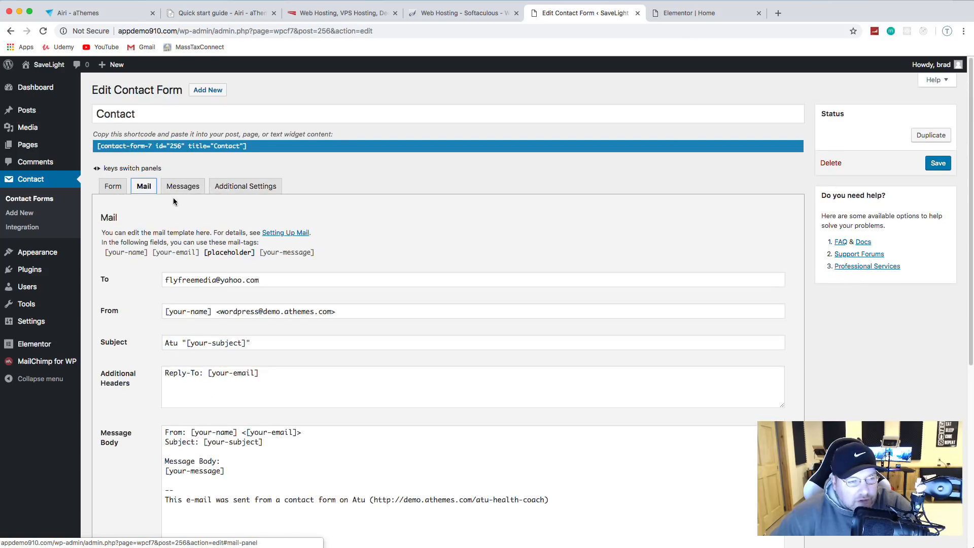
scroll(229, 223, down, 10)
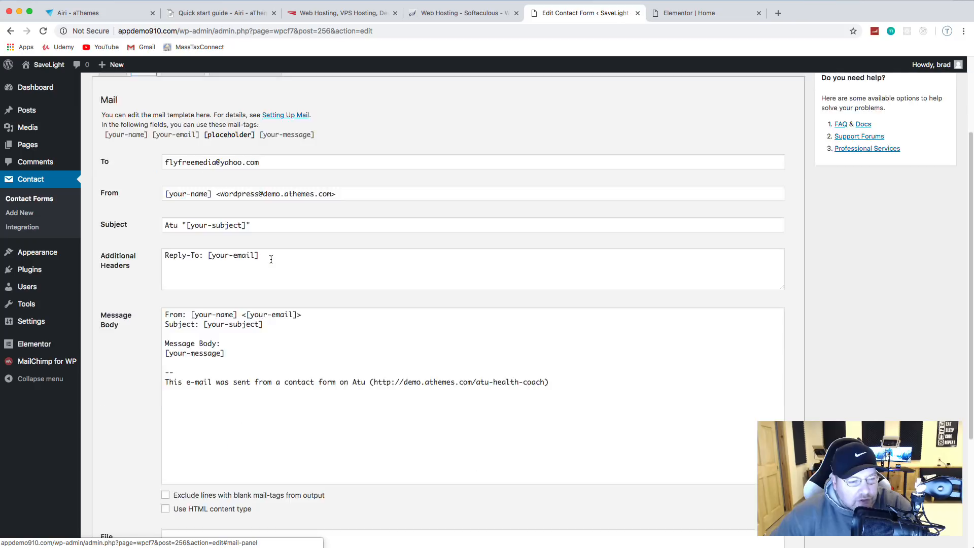
scroll(270, 257, down, 4)
scroll(270, 257, up, 10)
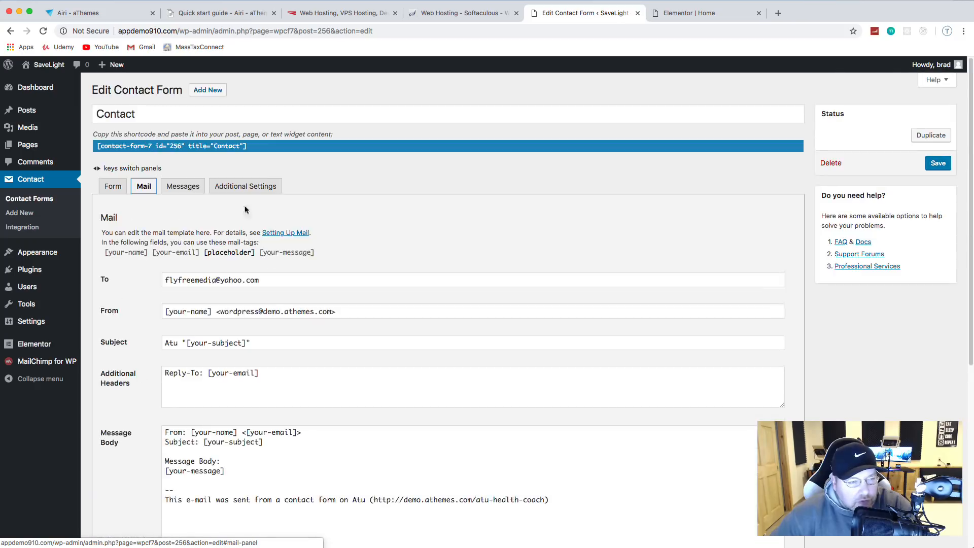
click(175, 188)
click(233, 192)
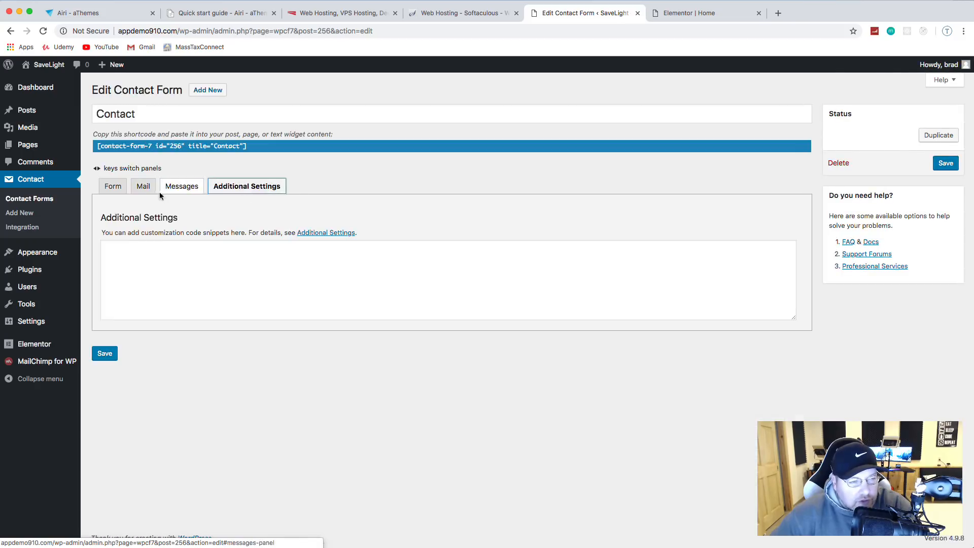
click(137, 191)
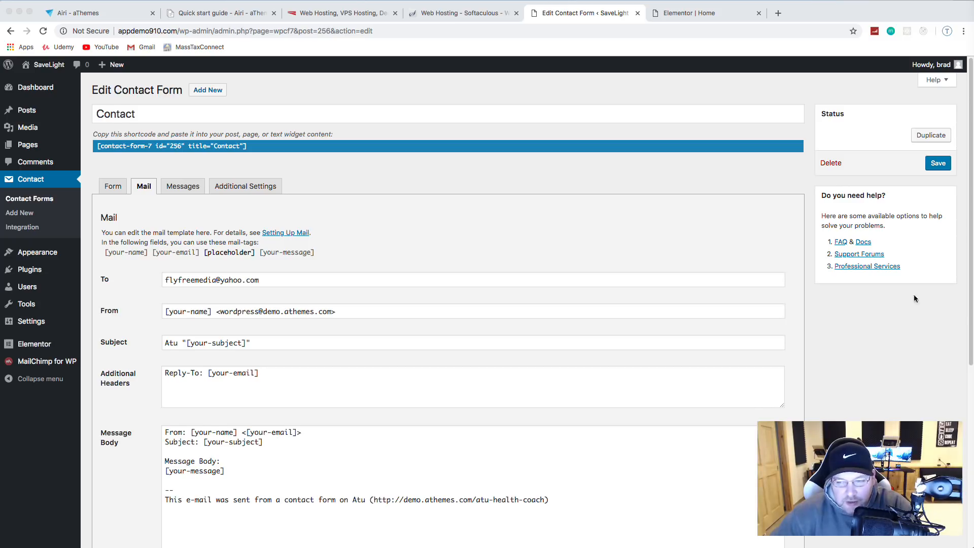
Step: Replace the Mail tab's To address with the Gmail recipient address
scroll(278, 274, down, 1)
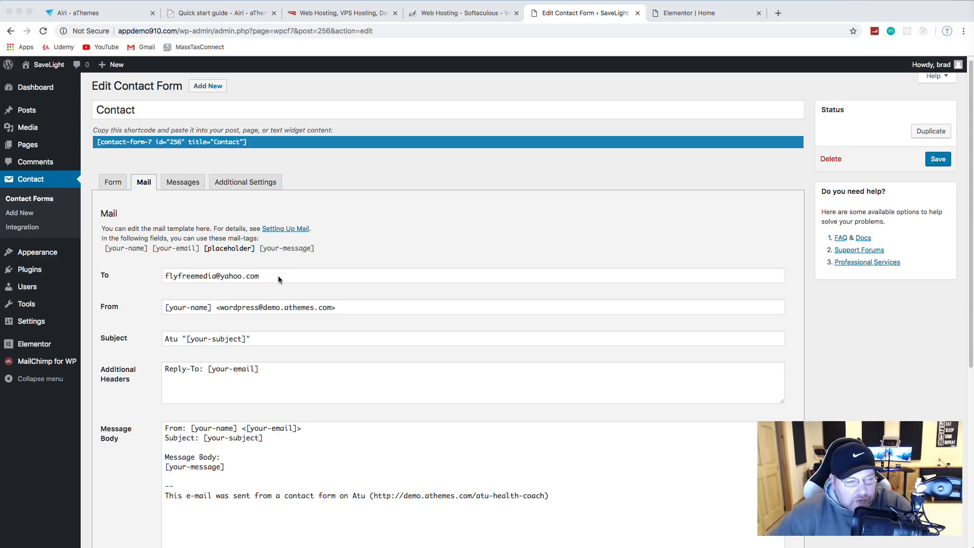
triple_click(175, 274)
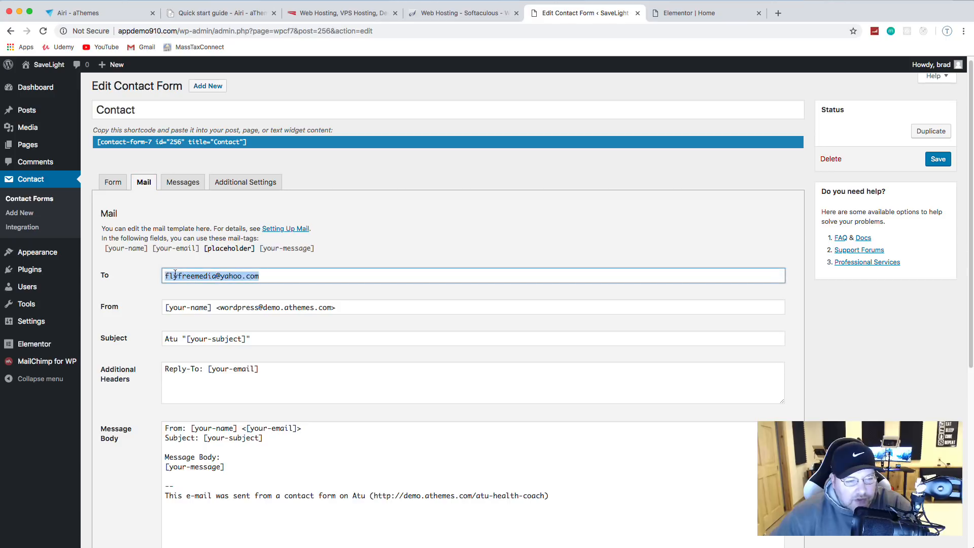
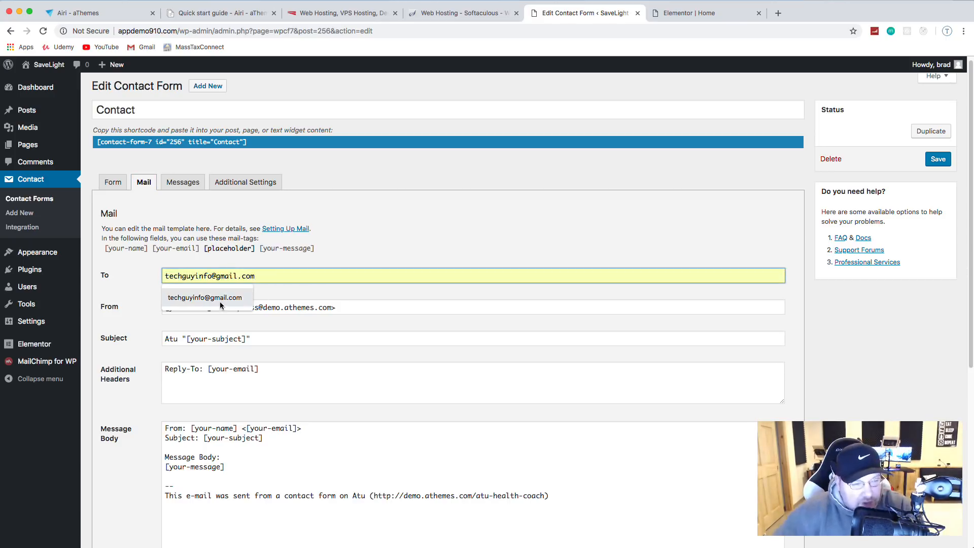
click(221, 300)
scroll(353, 321, down, 5)
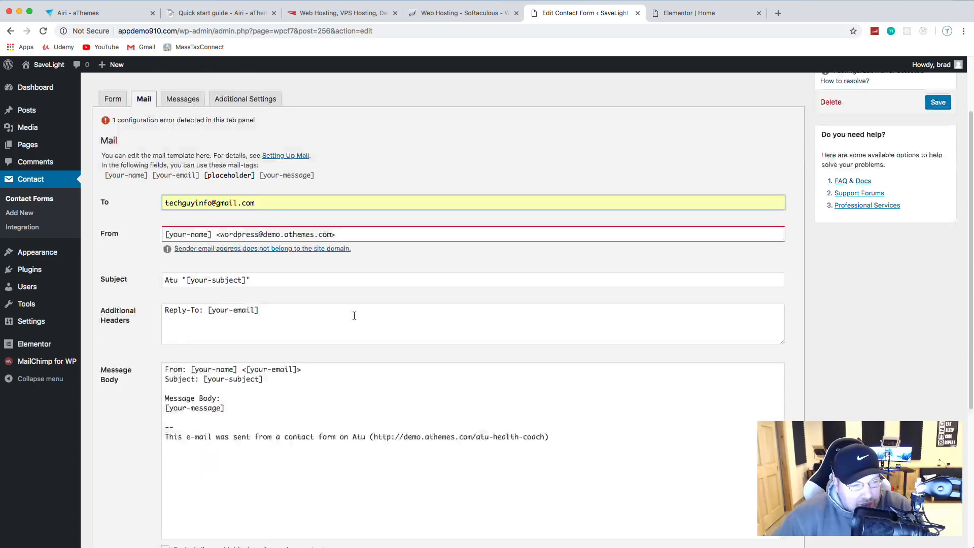
scroll(343, 310, up, 1)
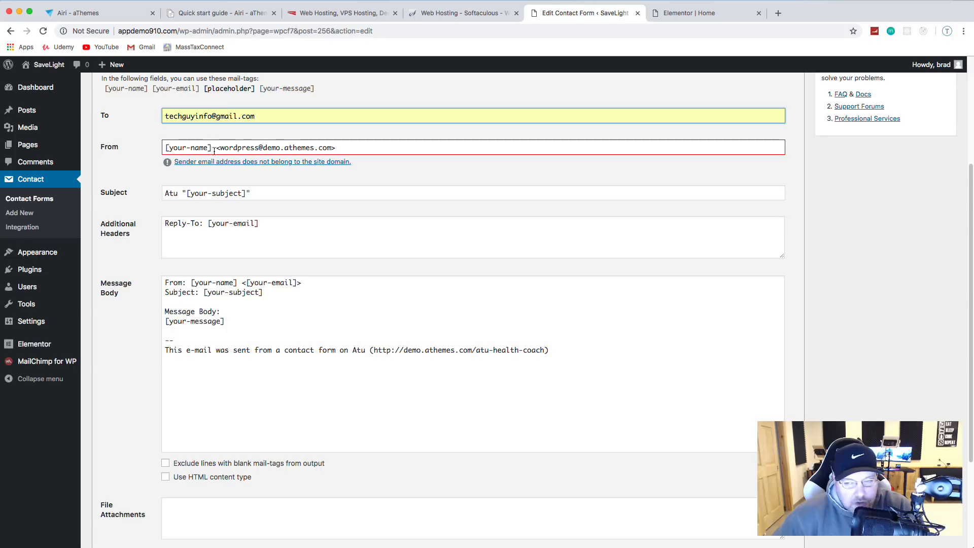
Step: Change the From sender to an admin e-mail address on the site's own domain
click(209, 148)
drag(209, 148, 169, 148)
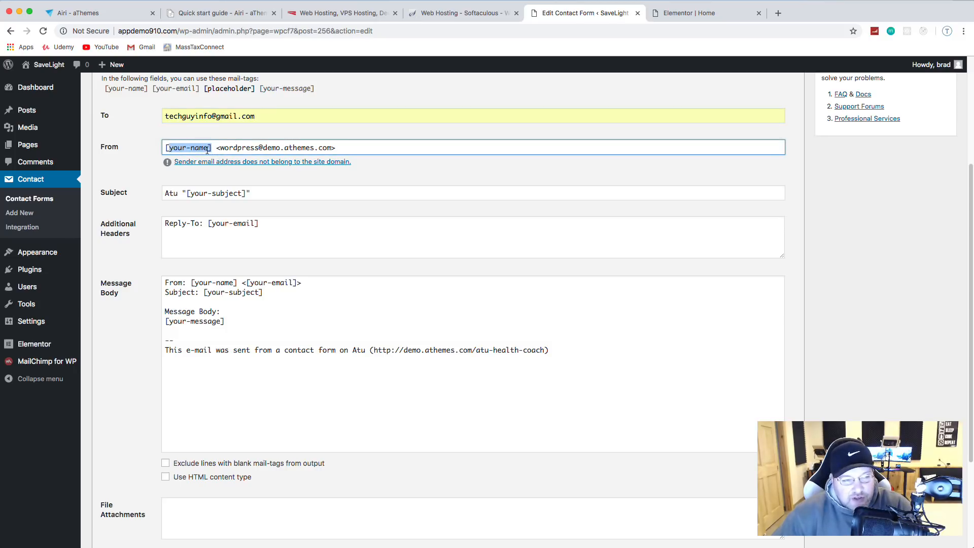
click(286, 147)
drag(332, 147, 220, 151)
key(BackSpace)
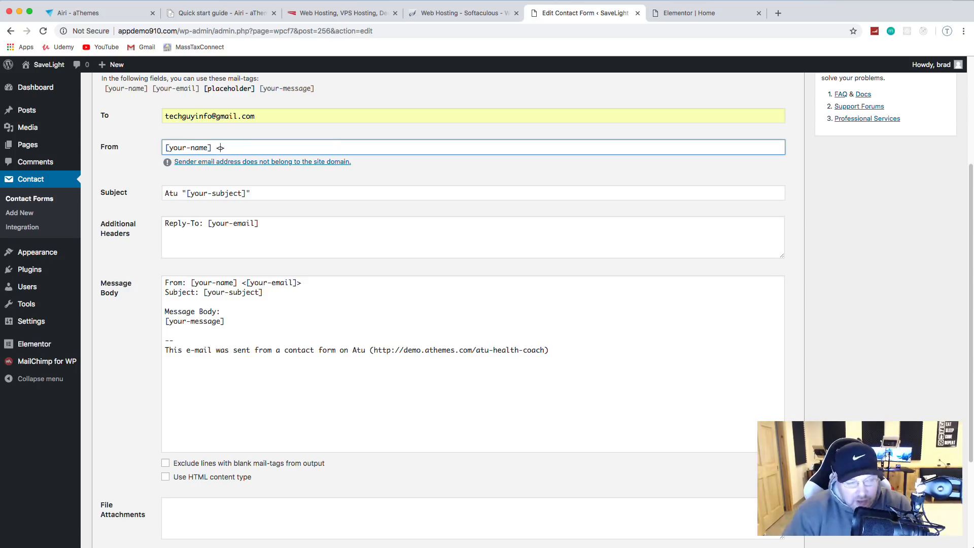
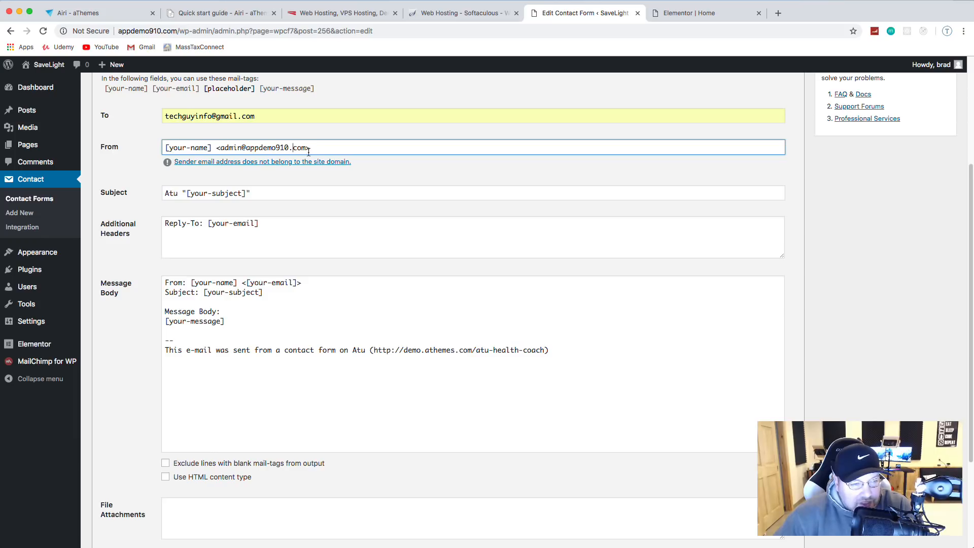
scroll(309, 154, down, 1)
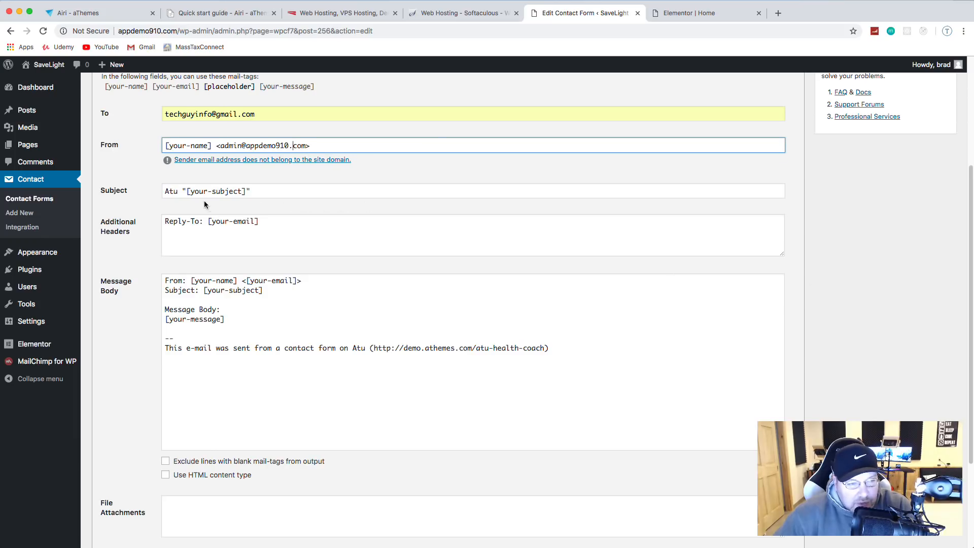
Step: Set the mail Subject field to 'SaveLight Submission'
drag(257, 191, 191, 185)
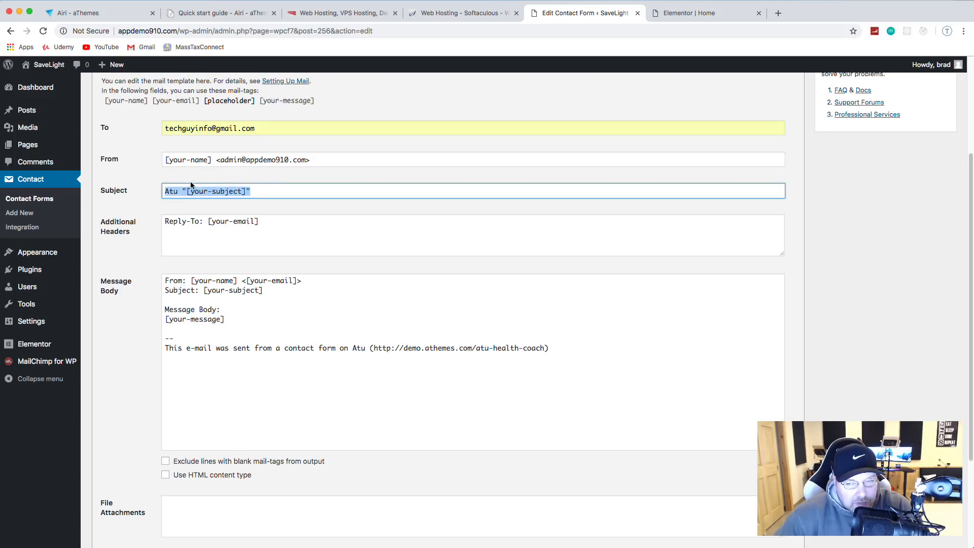
text(Save)
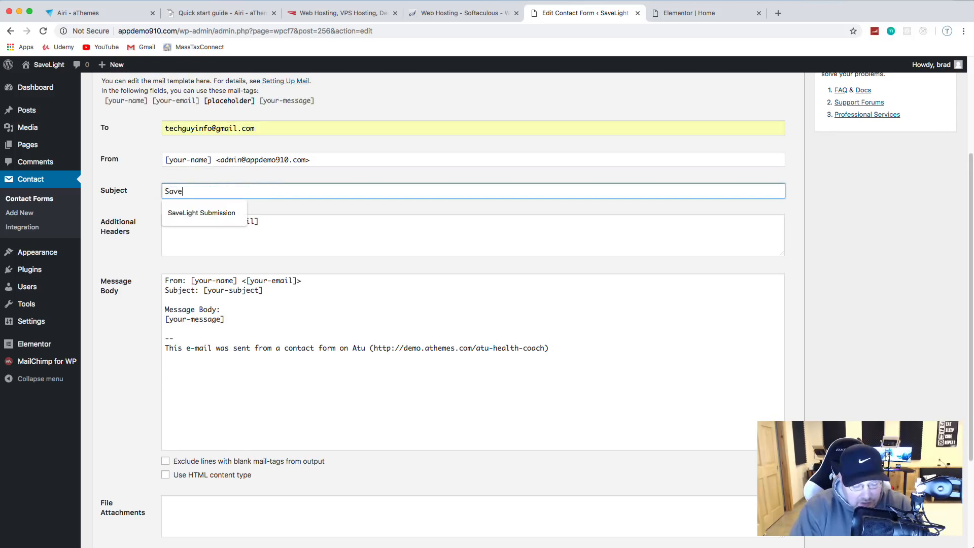
text(Light Submi)
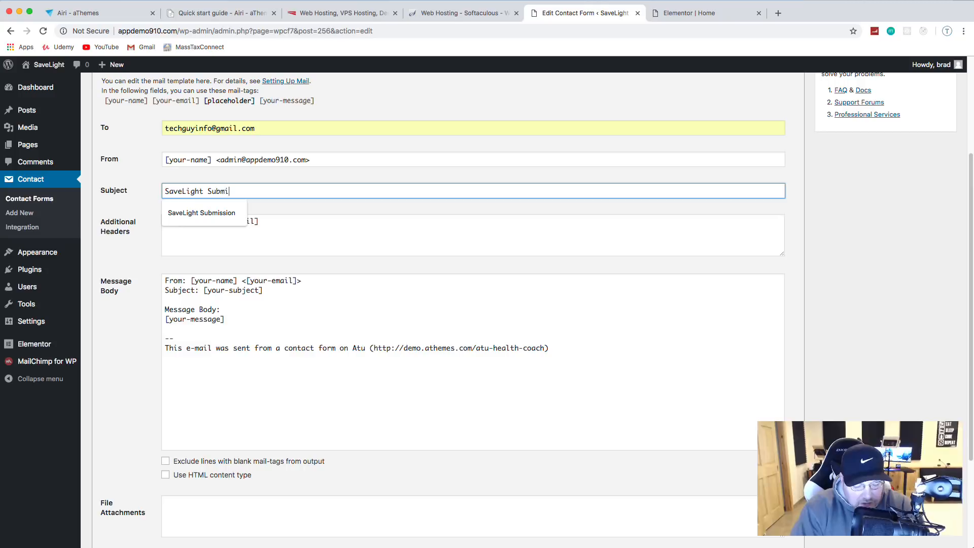
text(ssion)
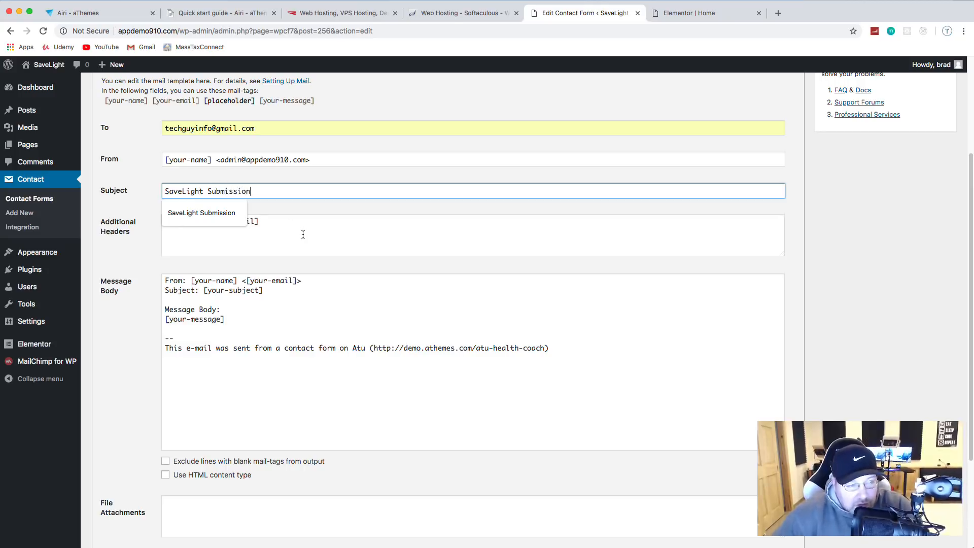
click(303, 235)
scroll(305, 234, down, 1)
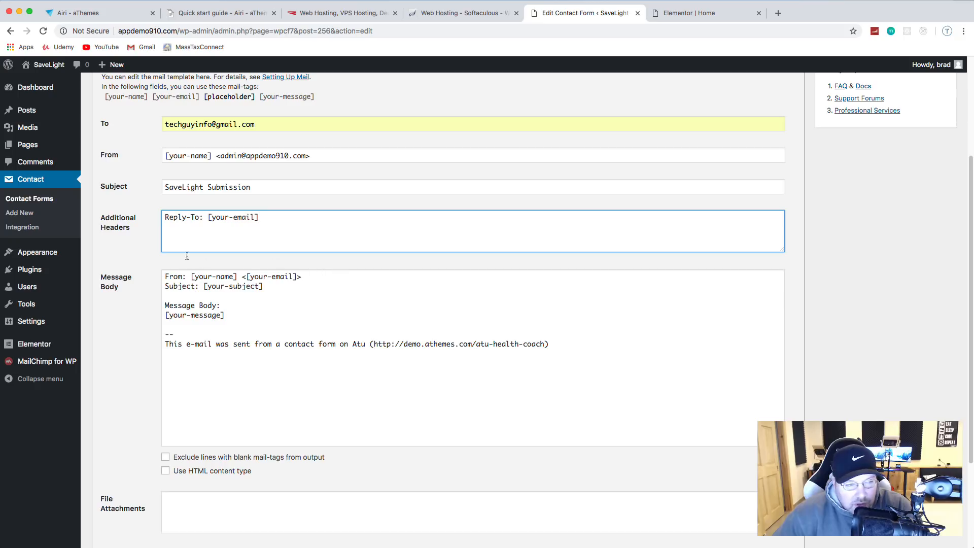
scroll(262, 230, down, 5)
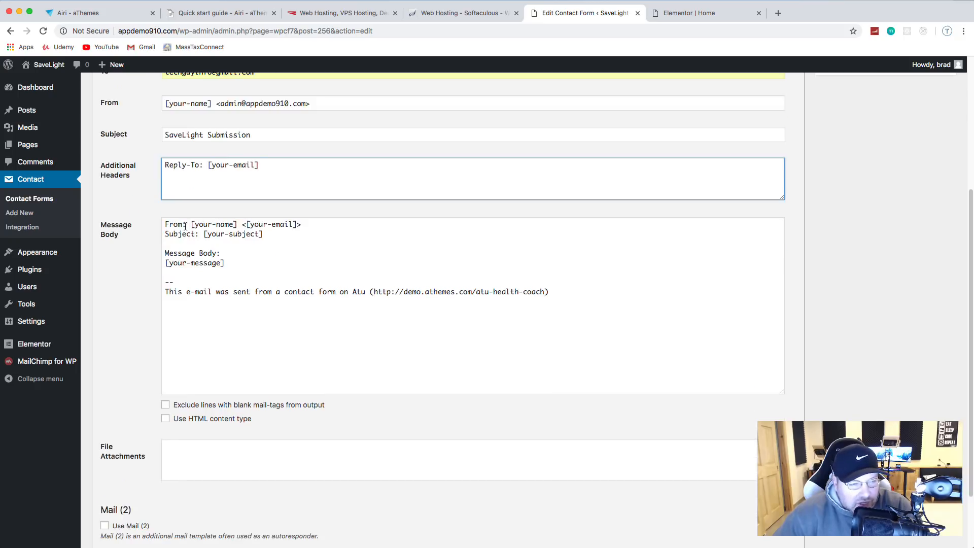
Step: Delete the Subject line from the Message Body template
drag(190, 224, 299, 224)
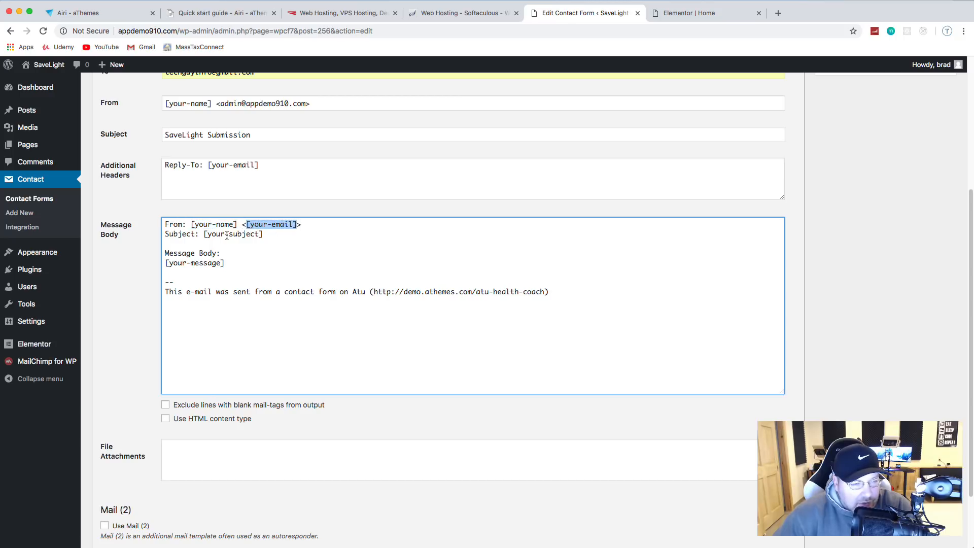
click(262, 234)
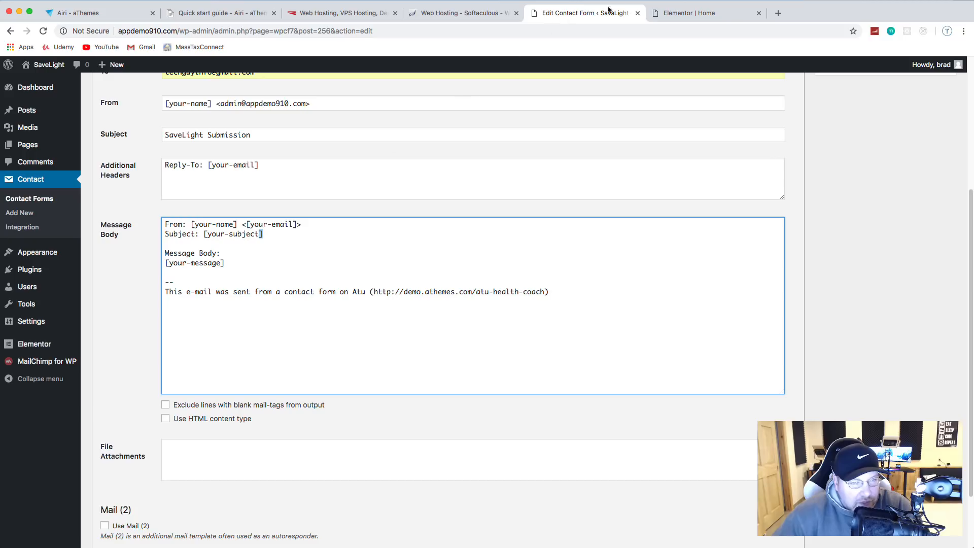
click(681, 13)
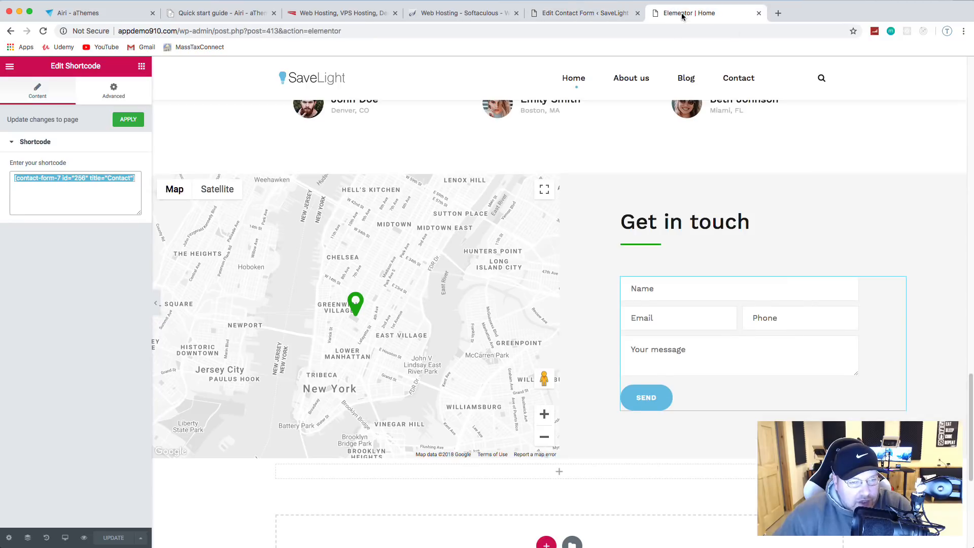
click(585, 11)
click(257, 250)
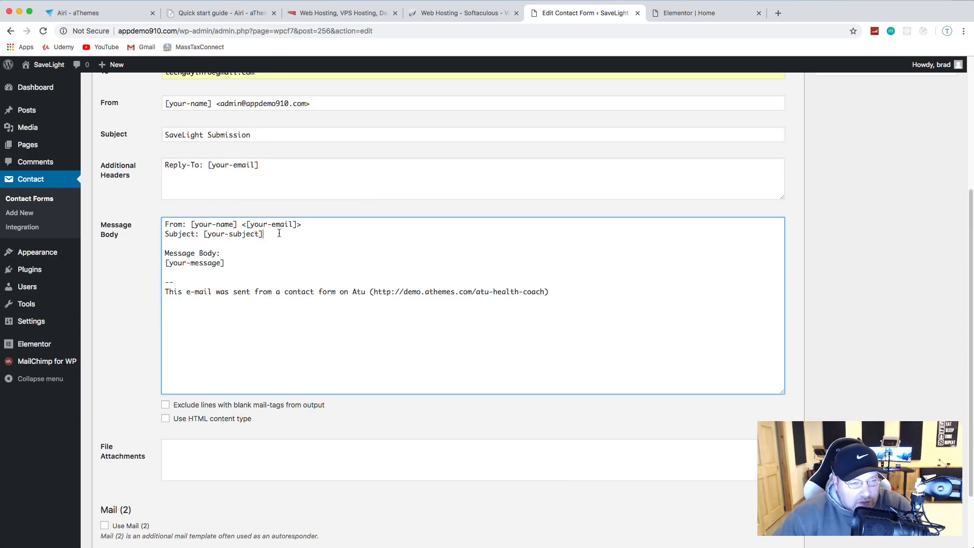
drag(279, 233, 149, 238)
key(BackSpace)
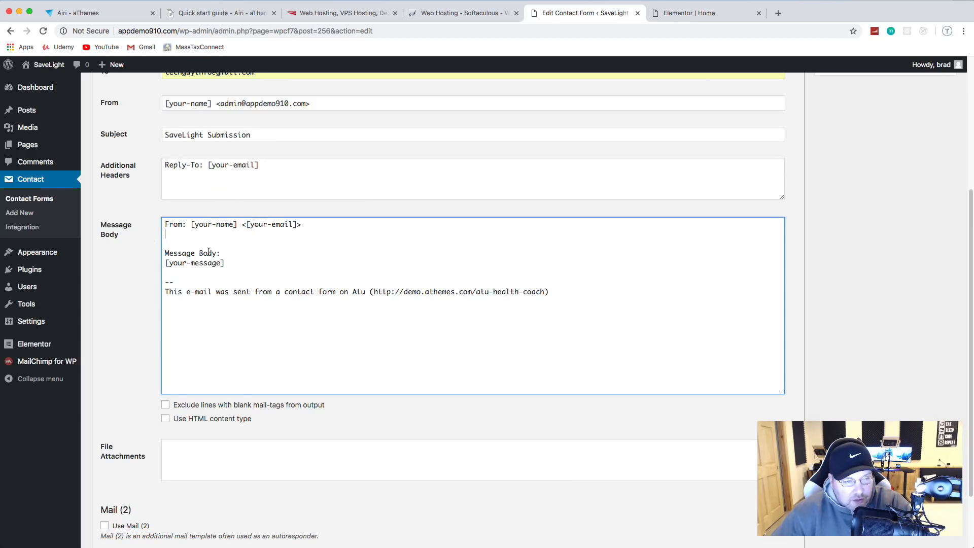
key(BackSpace)
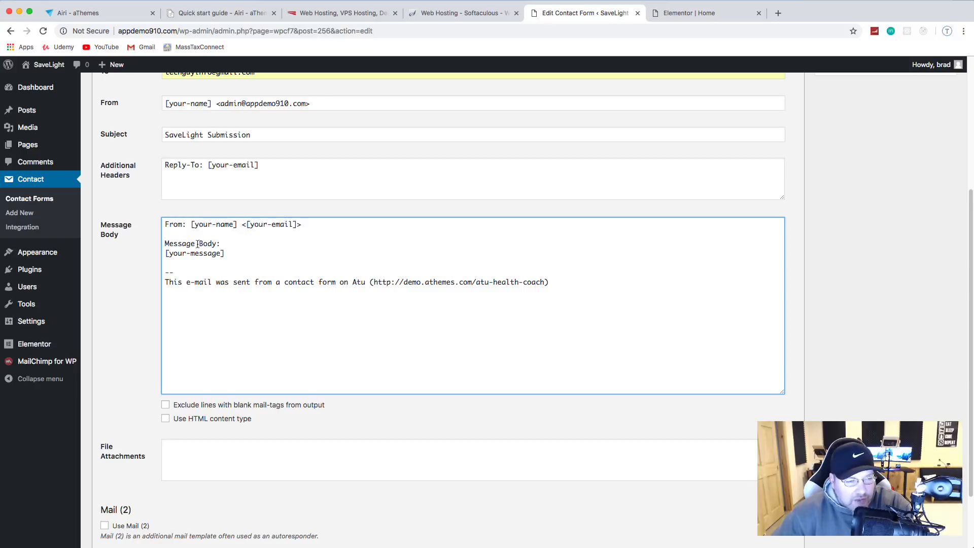
Step: Remove the footer lines from the bottom of the Message Body
drag(573, 281, 155, 272)
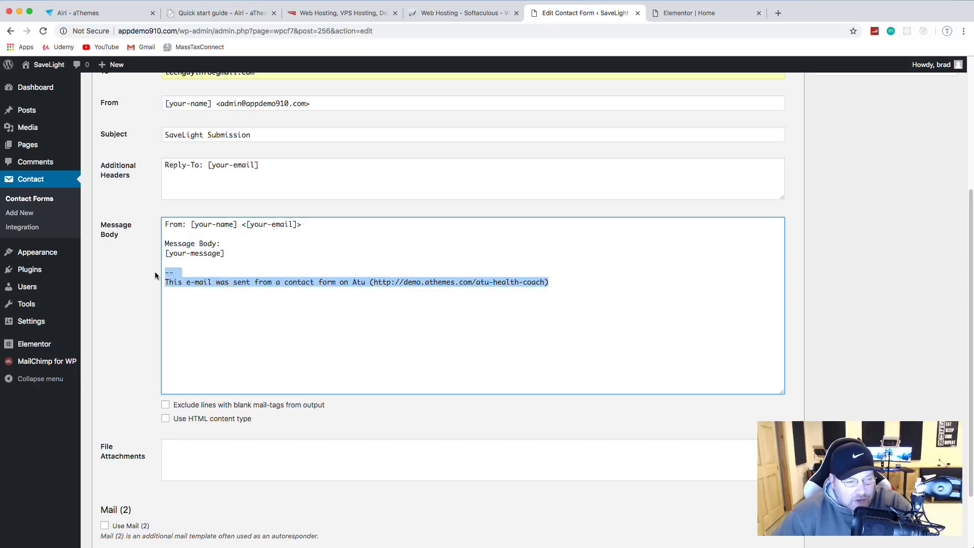
key(BackSpace)
scroll(274, 307, down, 3)
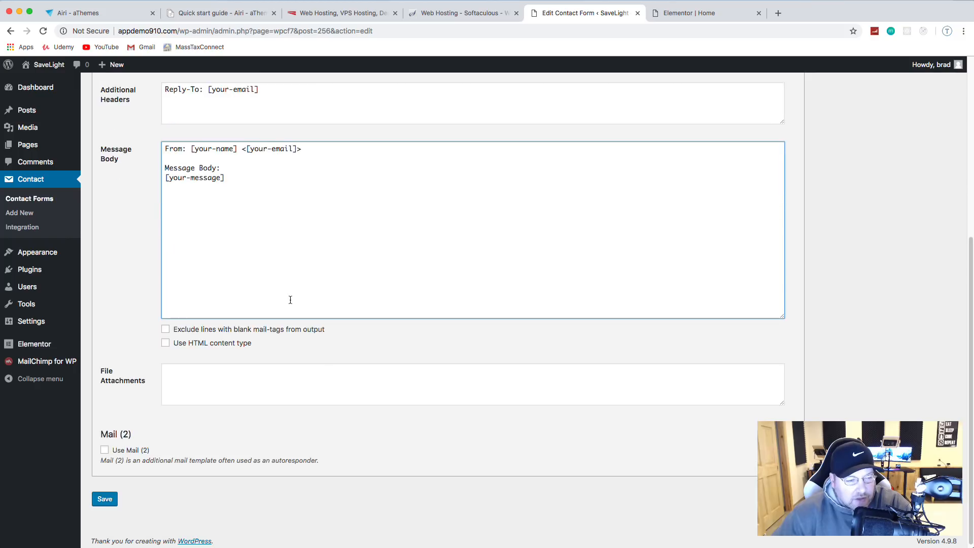
scroll(287, 300, up, 10)
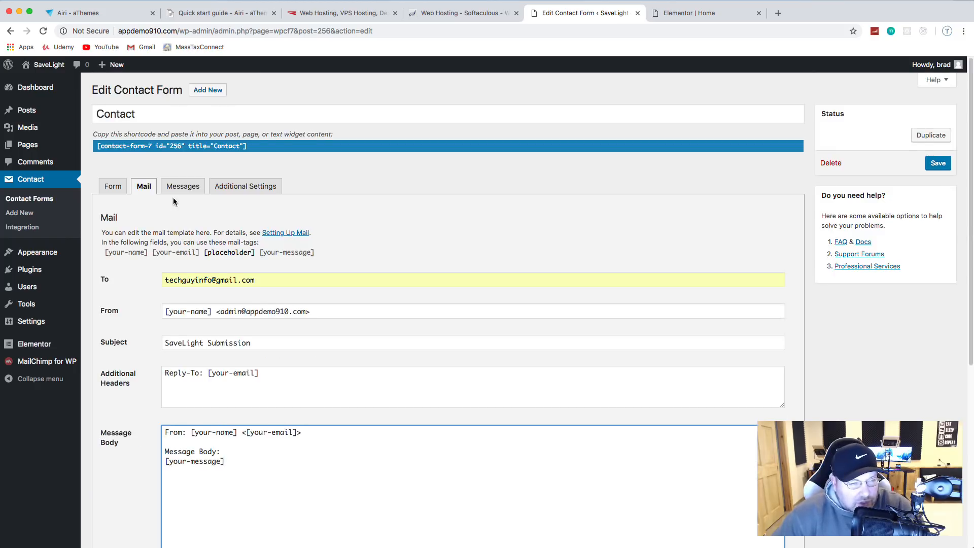
scroll(174, 203, down, 1)
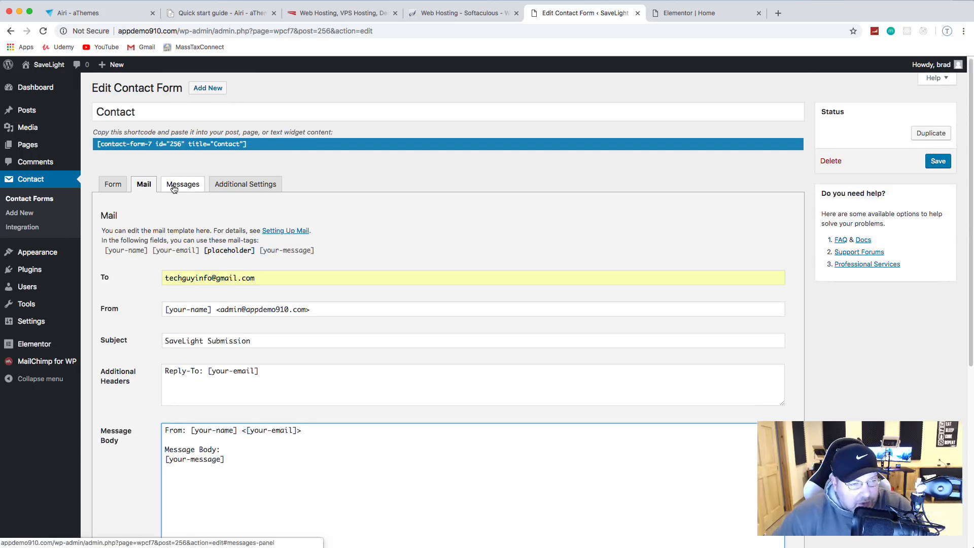
Step: Save the Contact form from its Form tab and return to the Elementor Home page tab
click(174, 190)
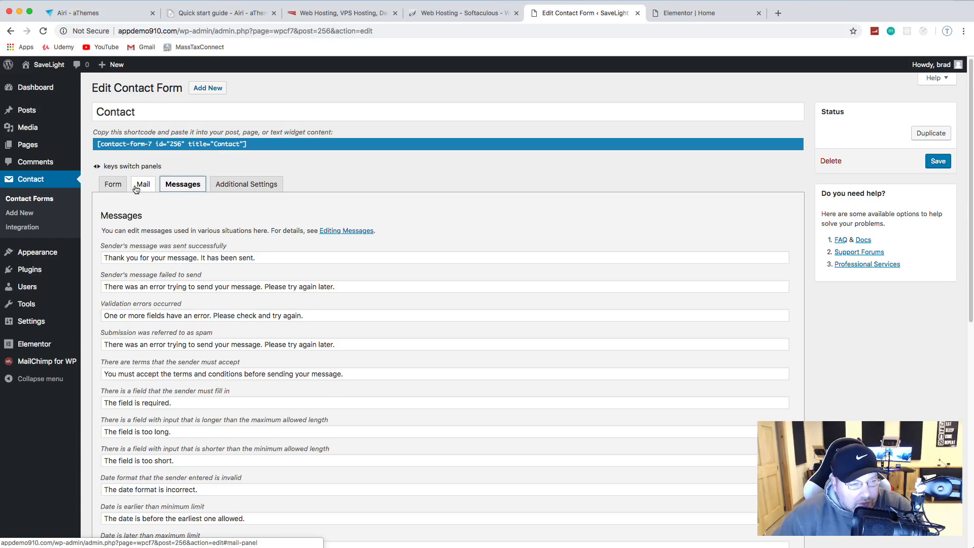
scroll(168, 391, down, 3)
scroll(168, 391, down, 3)
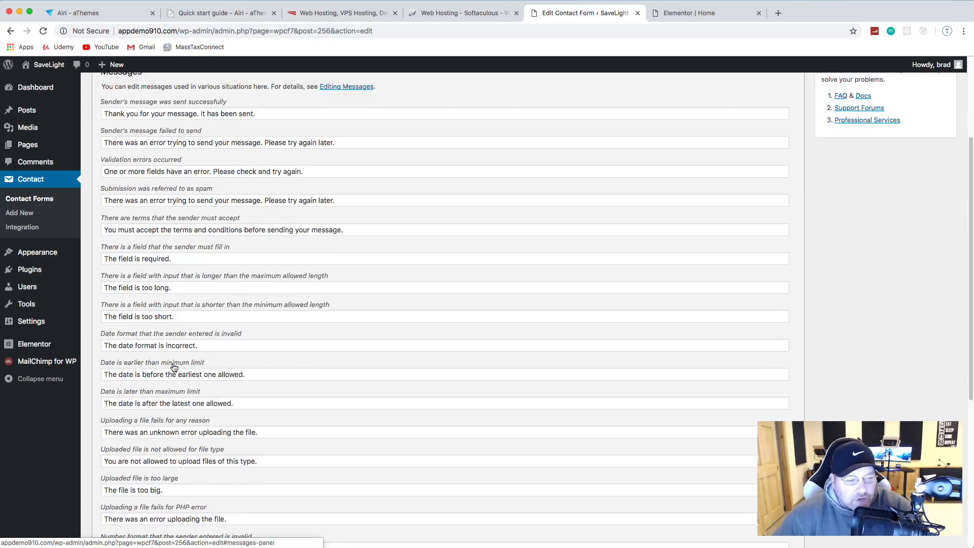
scroll(188, 353, up, 6)
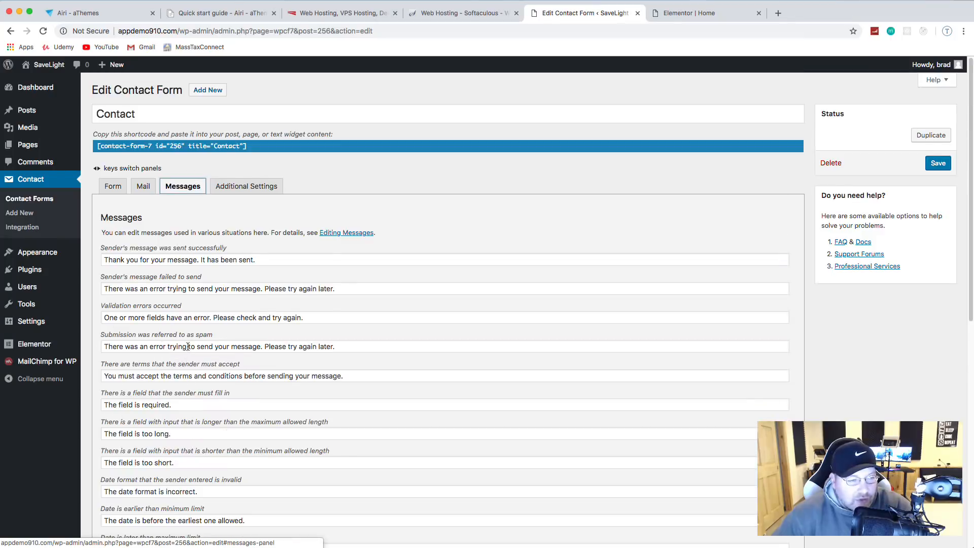
scroll(194, 275, down, 1)
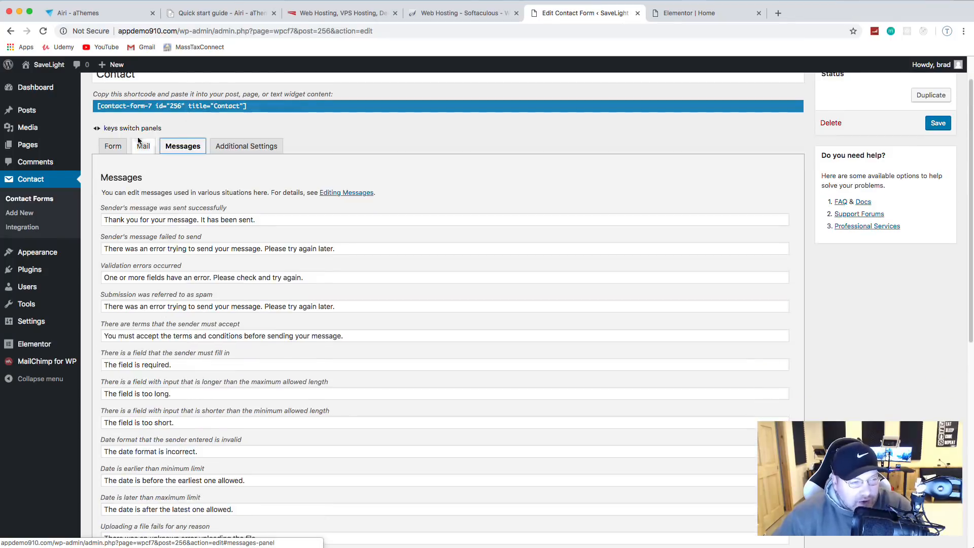
click(111, 146)
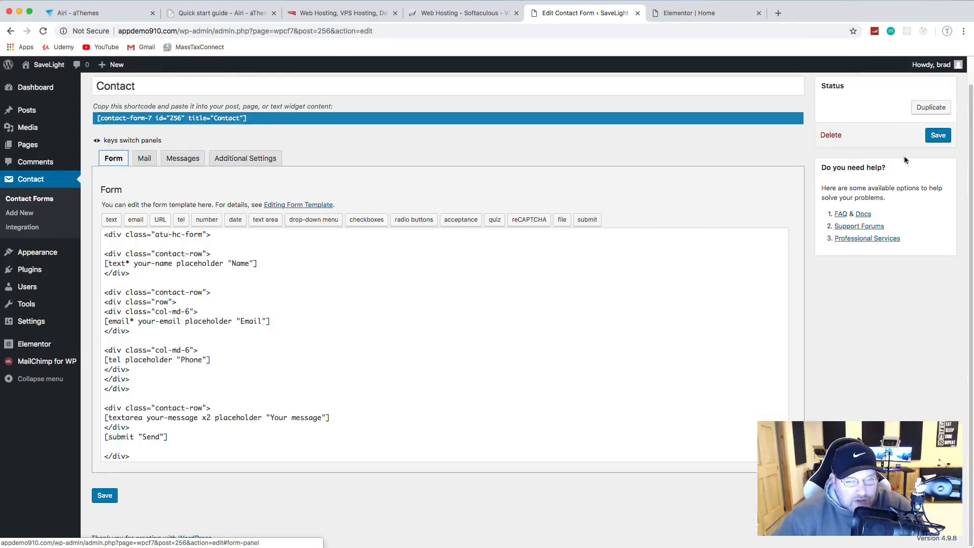
click(938, 135)
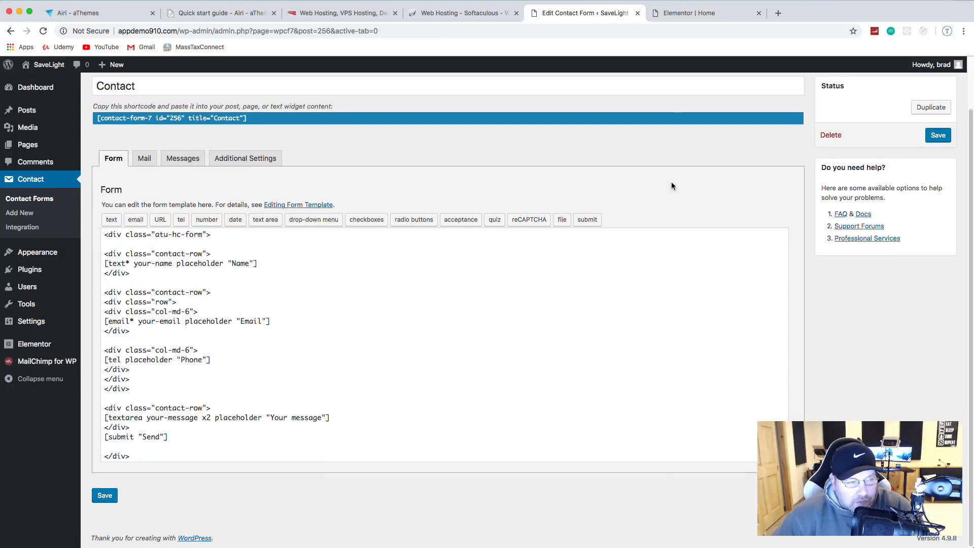
click(699, 14)
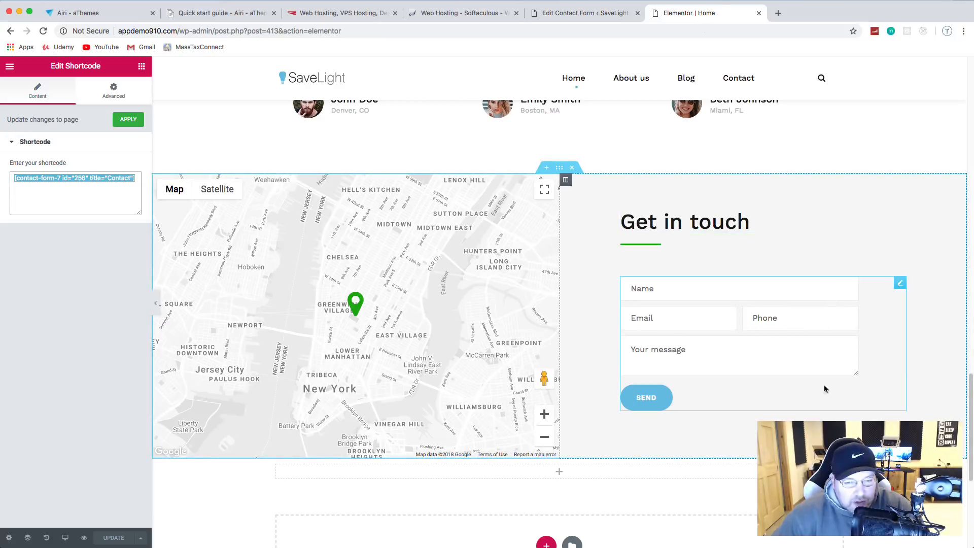
Step: Delete the empty section beneath the map and Get in touch form, then restore the Elements panel
scroll(680, 319, down, 1)
scroll(681, 321, down, 5)
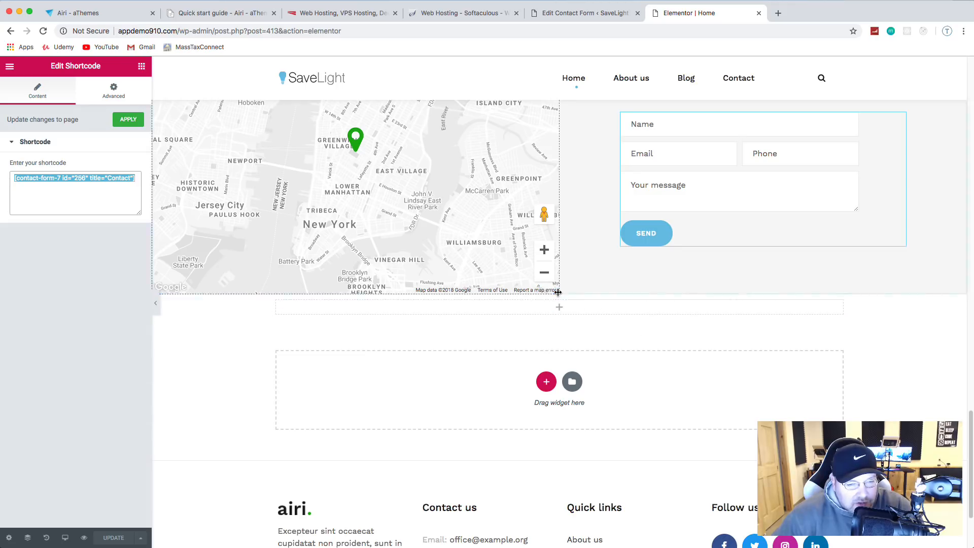
click(572, 289)
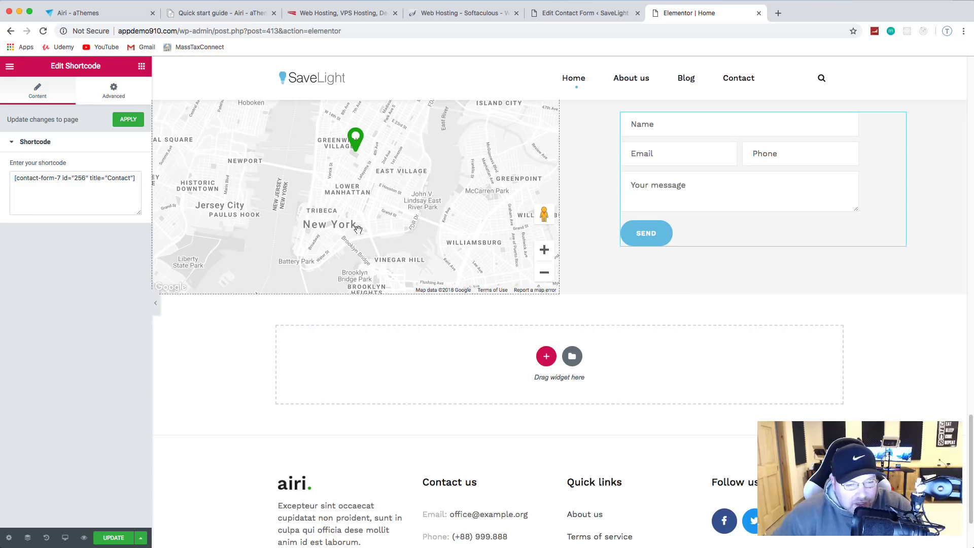
click(9, 67)
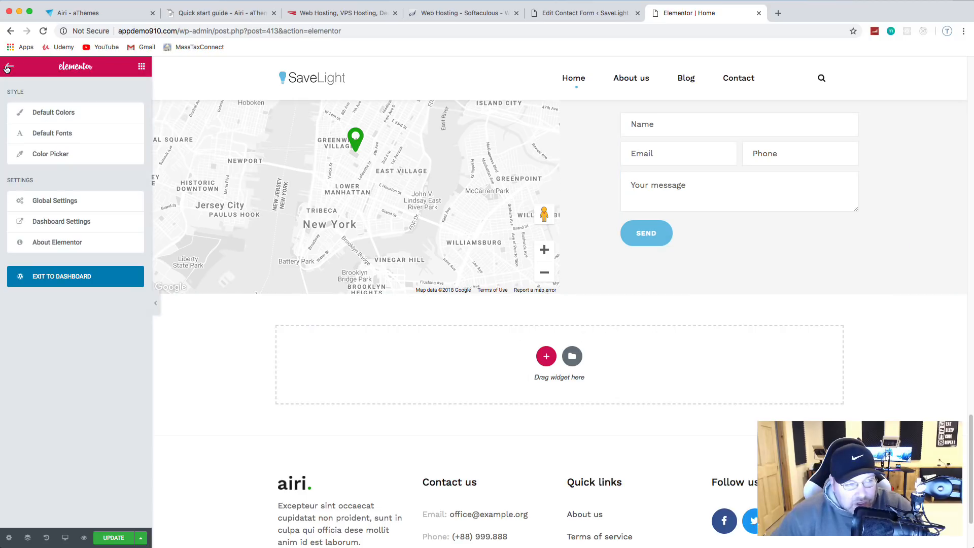
click(142, 67)
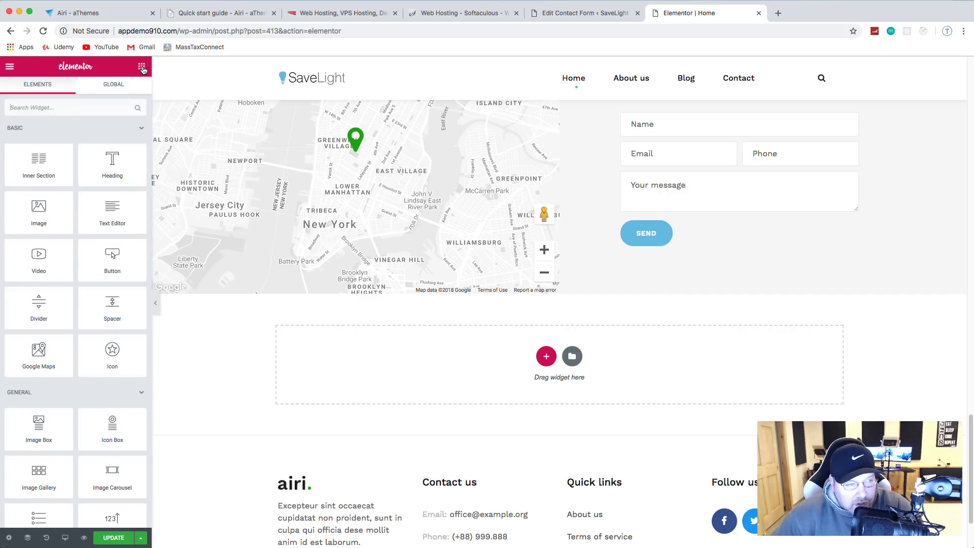
scroll(80, 185, down, 4)
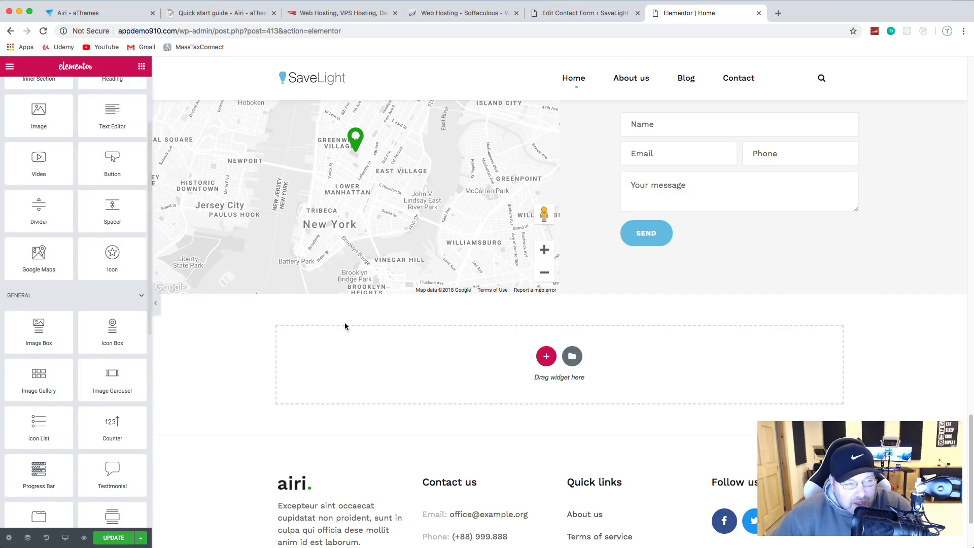
scroll(104, 245, down, 6)
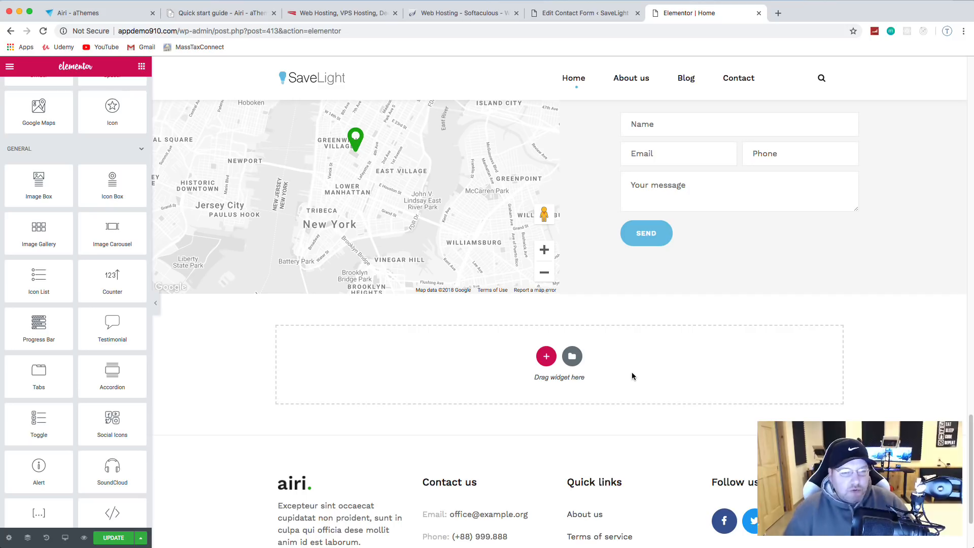
scroll(650, 370, down, 3)
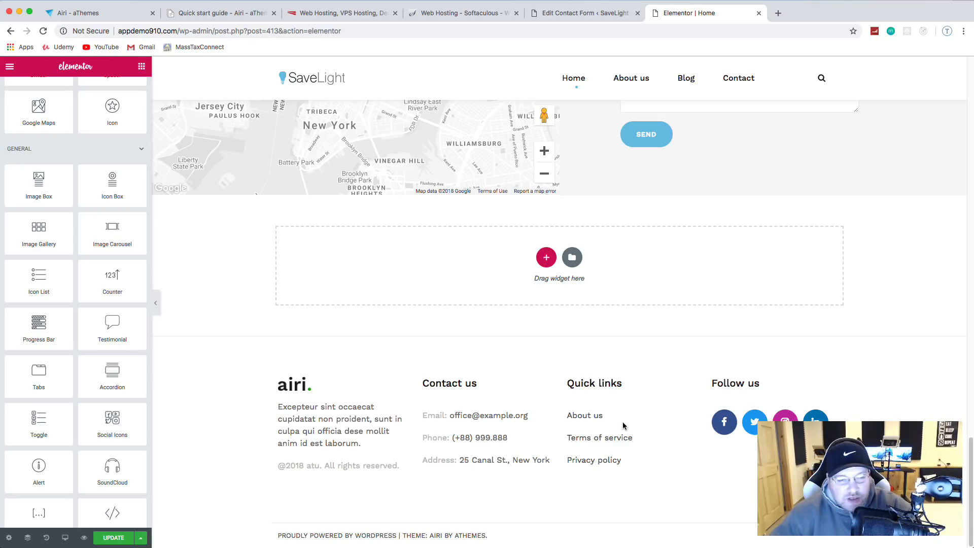
scroll(625, 409, up, 15)
scroll(624, 409, up, 10)
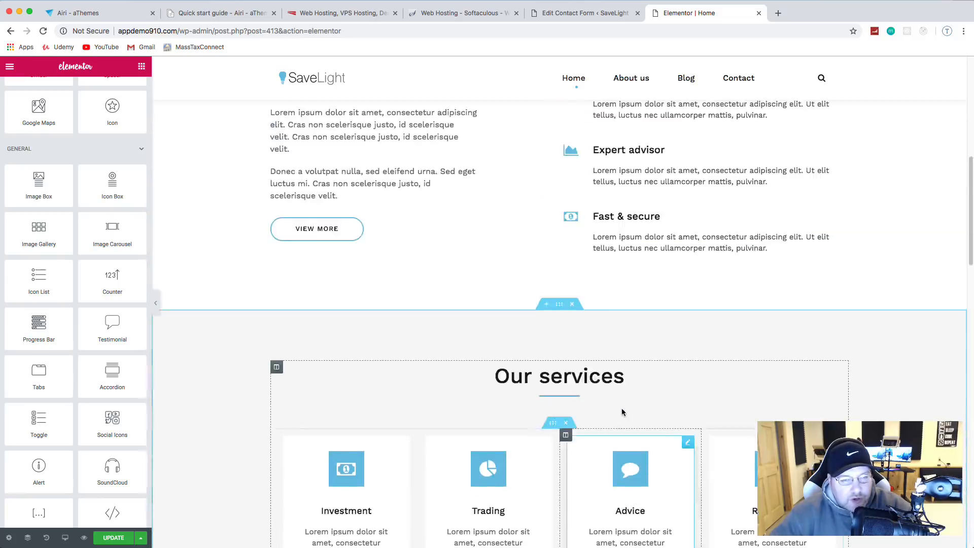
Step: Update the Home page, exit to the dashboard, and visit the live SaveLight site
click(114, 537)
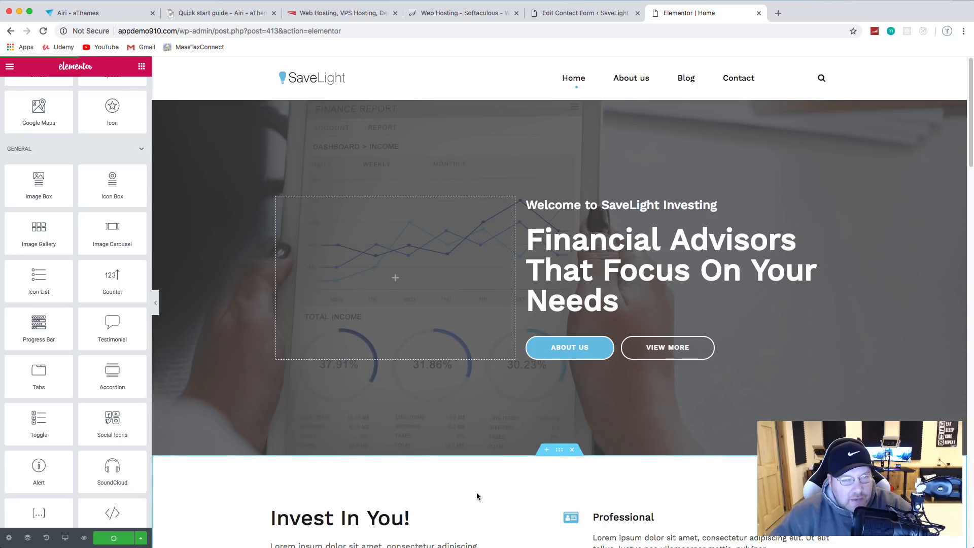
click(9, 67)
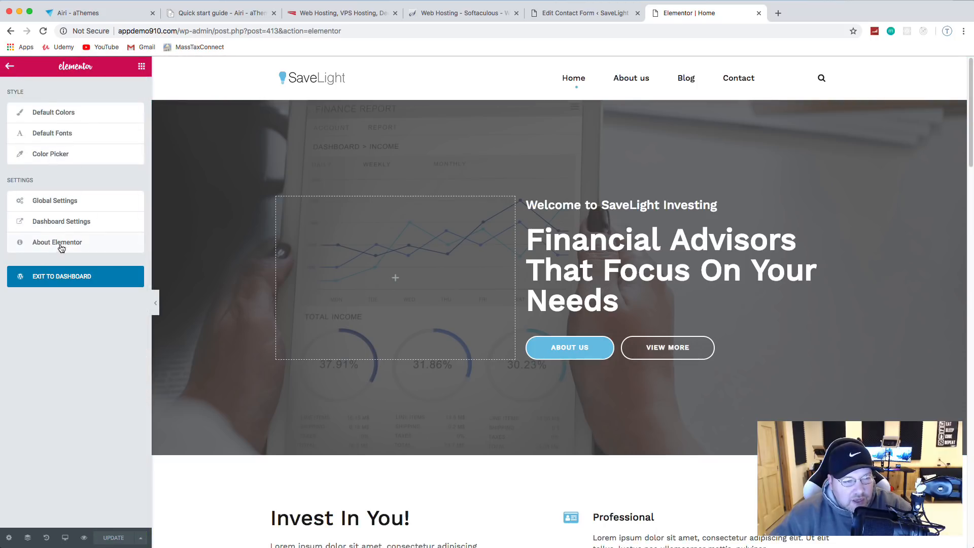
click(36, 281)
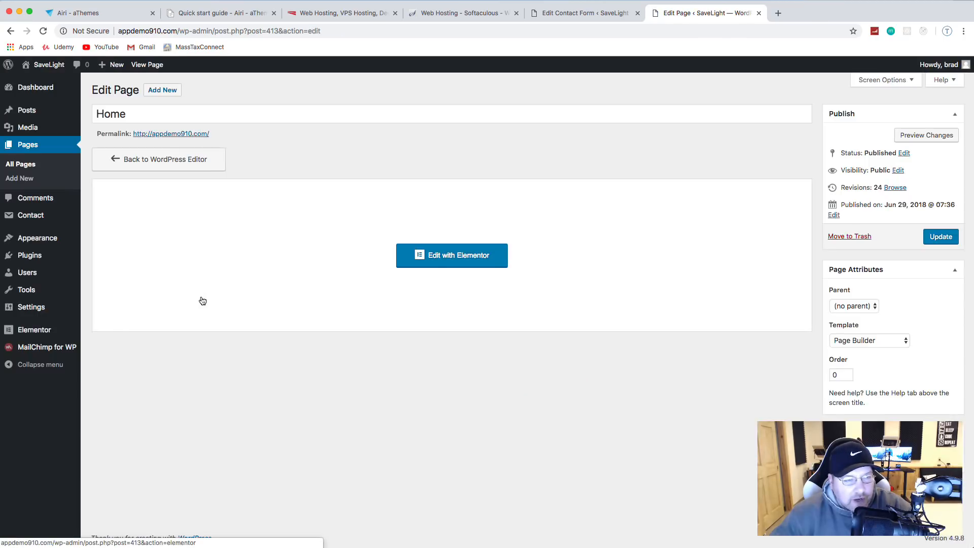
mouse_move(46, 65)
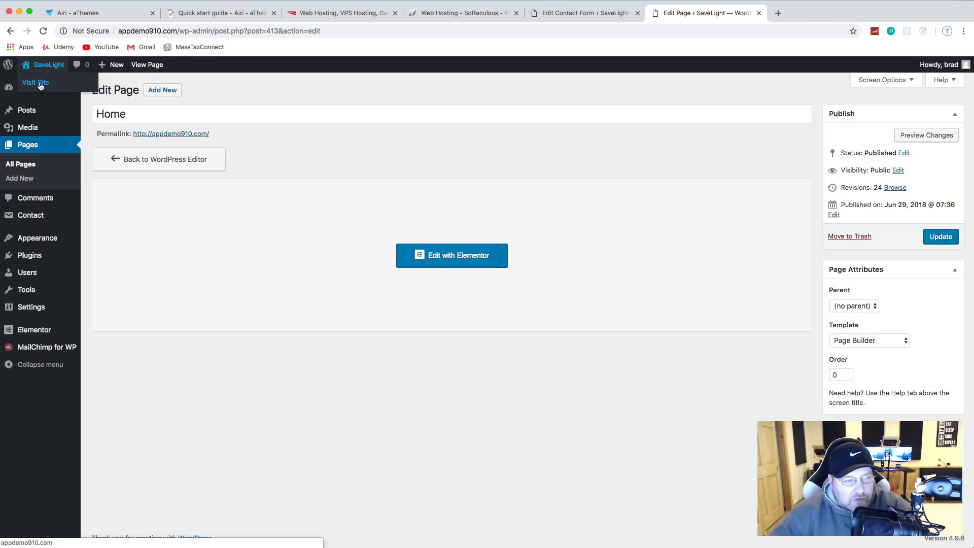
click(40, 83)
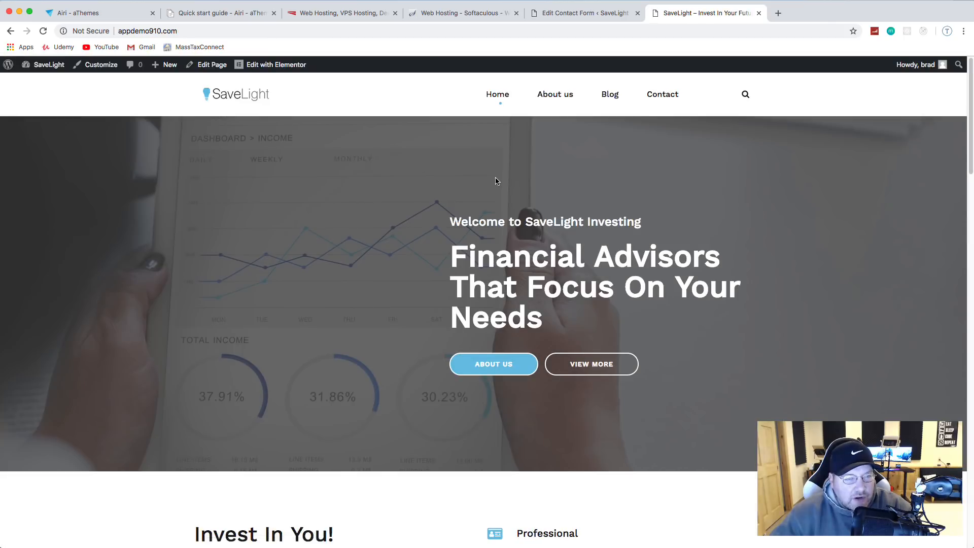
Step: Scroll the live front page to the services cards and Wealth Management banner, then choose Edit with Elementor
scroll(496, 181, down, 10)
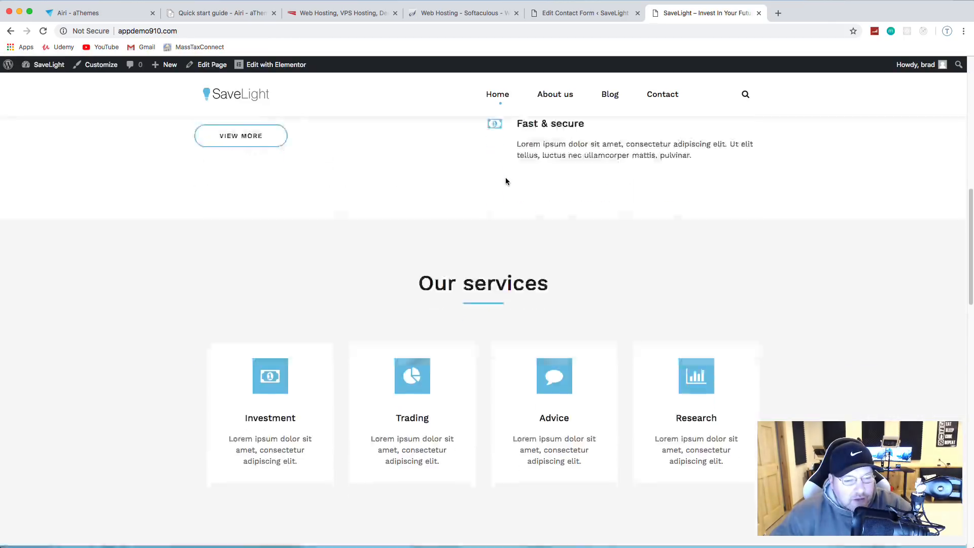
scroll(506, 181, down, 10)
scroll(286, 325, up, 4)
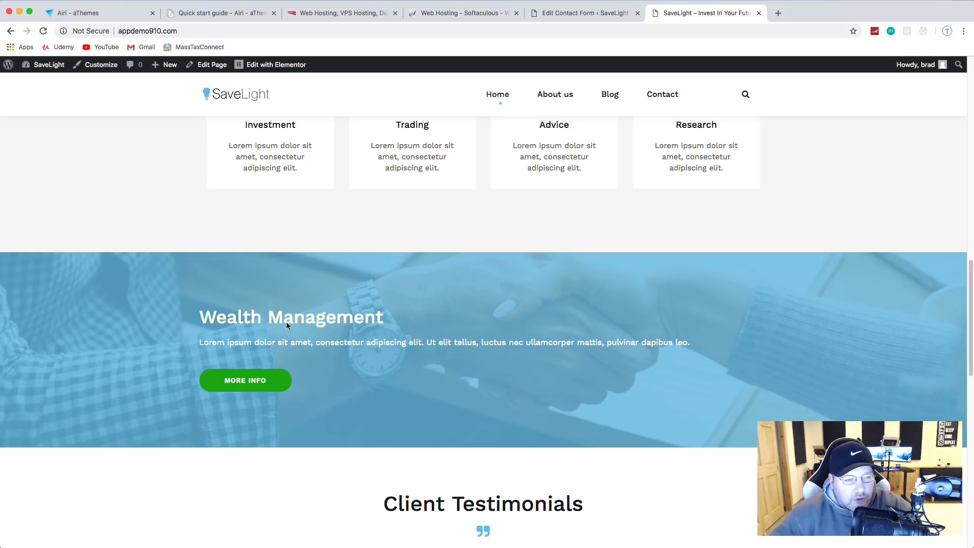
click(258, 67)
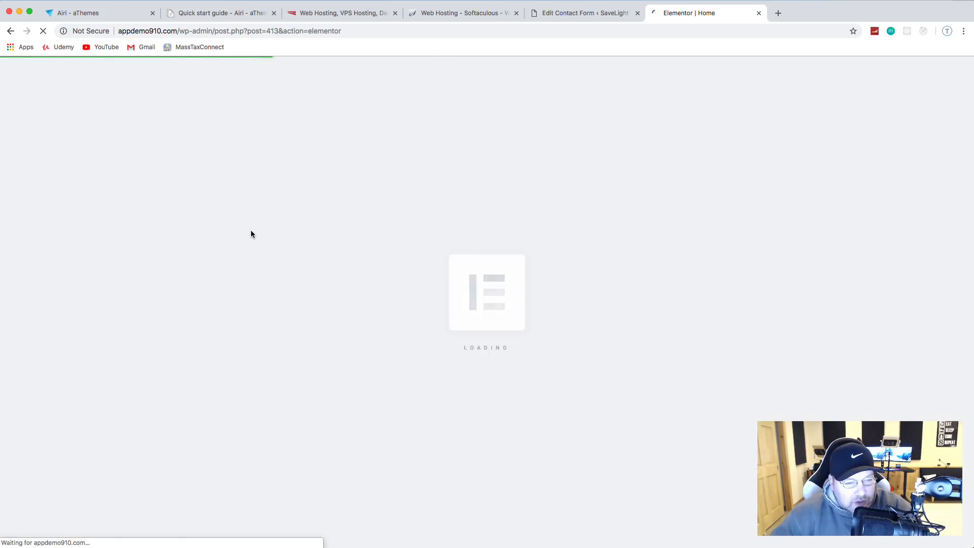
Step: Give the MORE INFO button a light blue background and a white border
scroll(334, 264, down, 15)
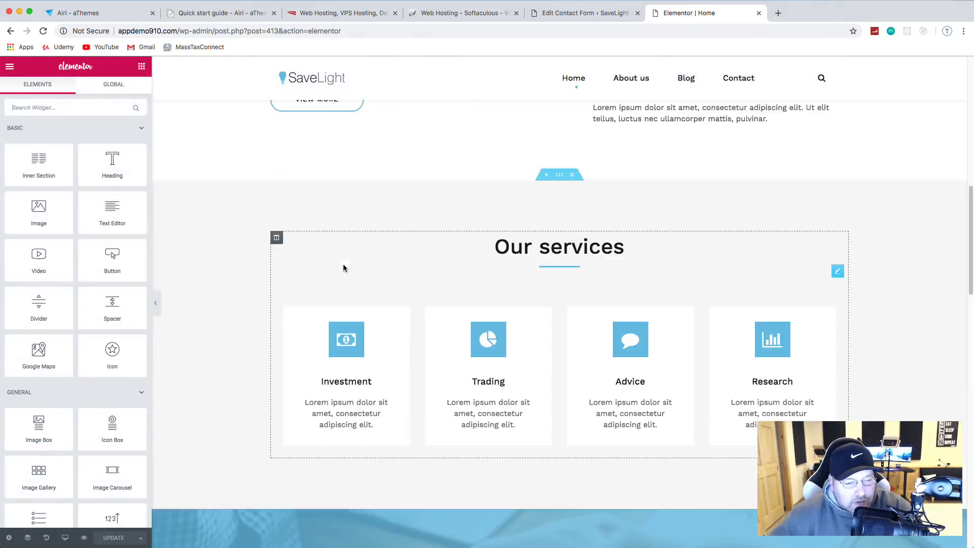
click(350, 307)
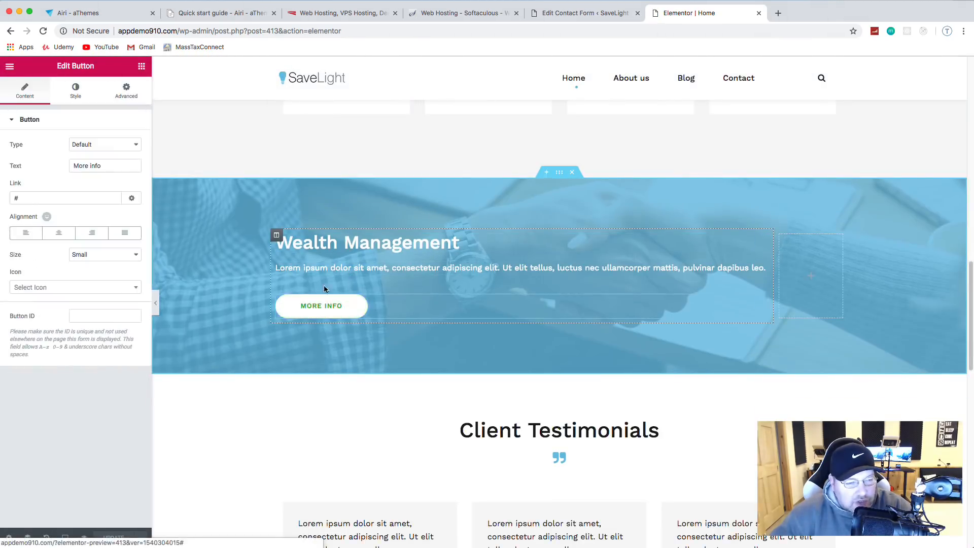
click(76, 92)
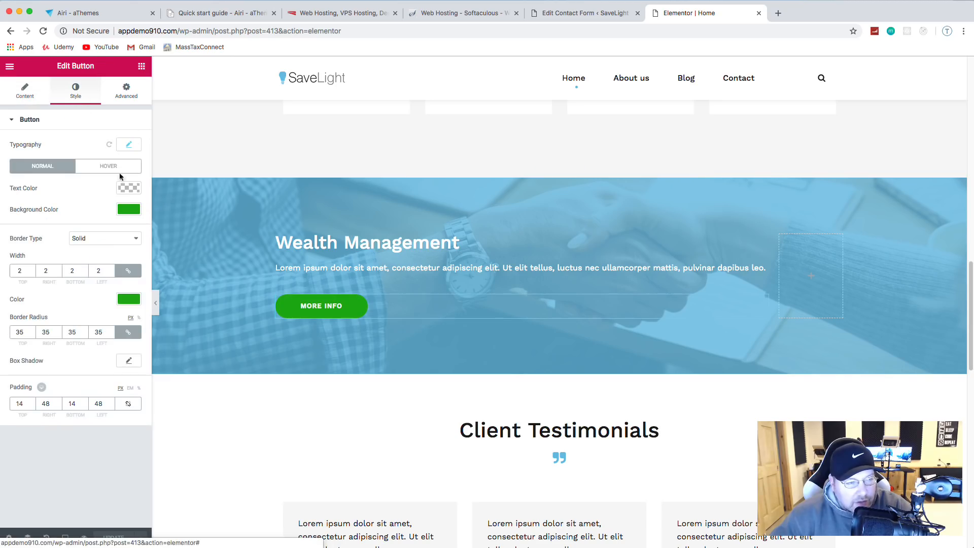
click(129, 209)
click(16, 330)
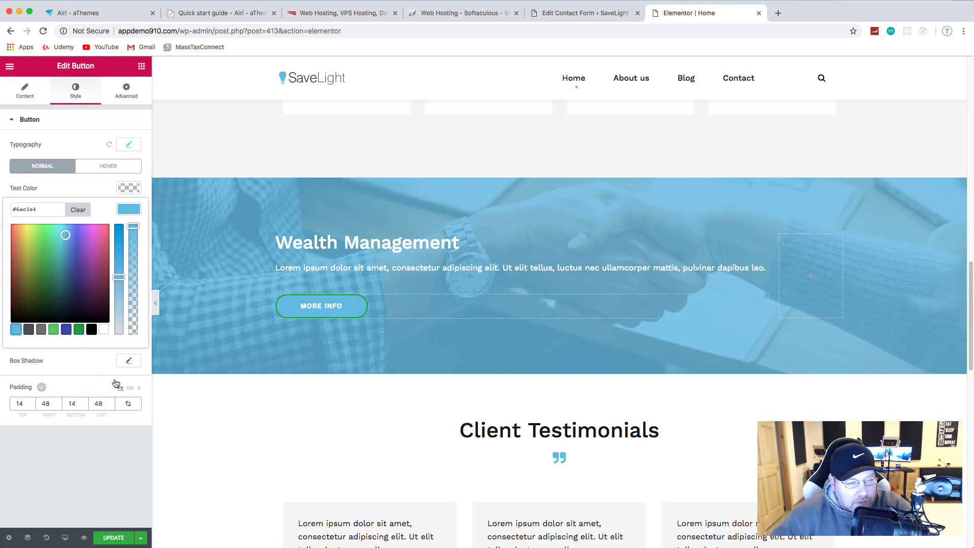
click(122, 451)
click(130, 300)
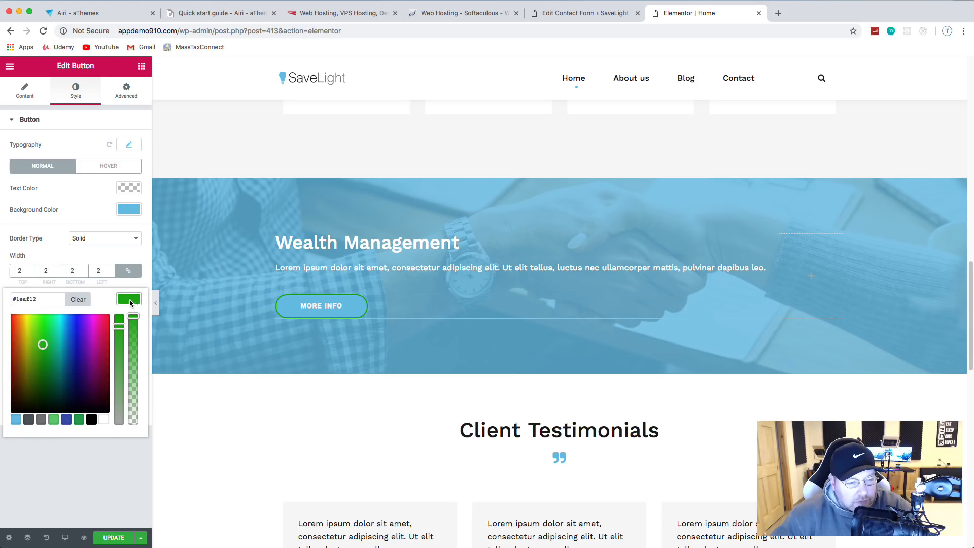
click(103, 419)
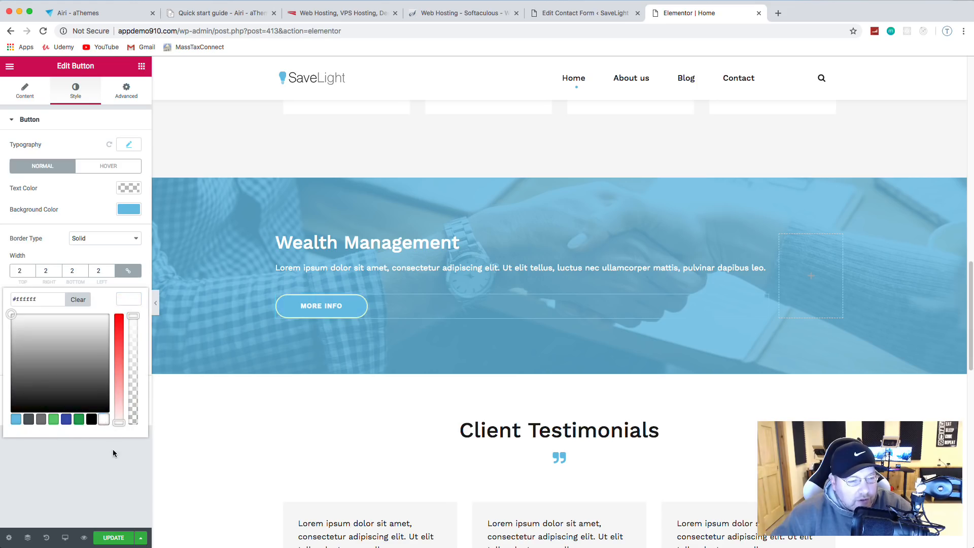
click(100, 463)
Step: Set the button's hover text colour to light blue and update the page
click(93, 167)
click(131, 188)
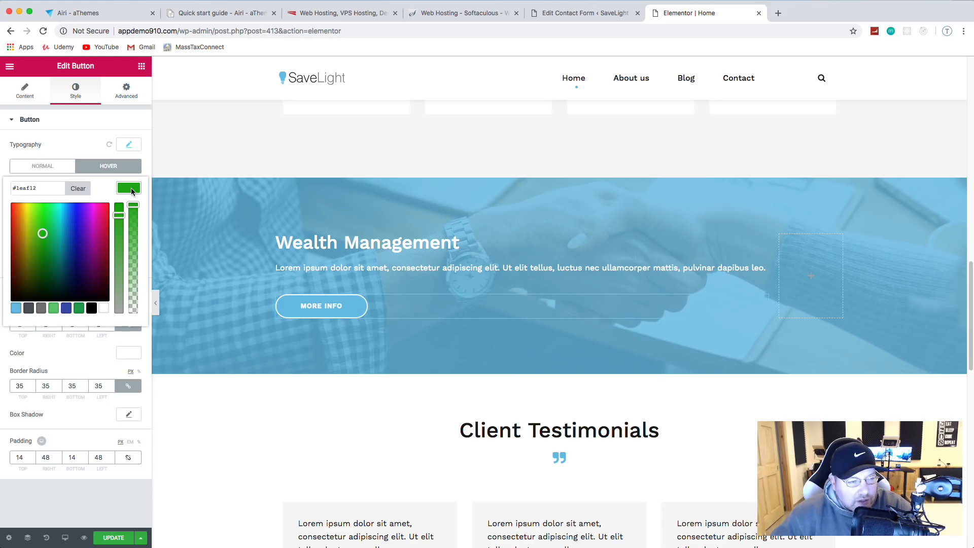
click(16, 308)
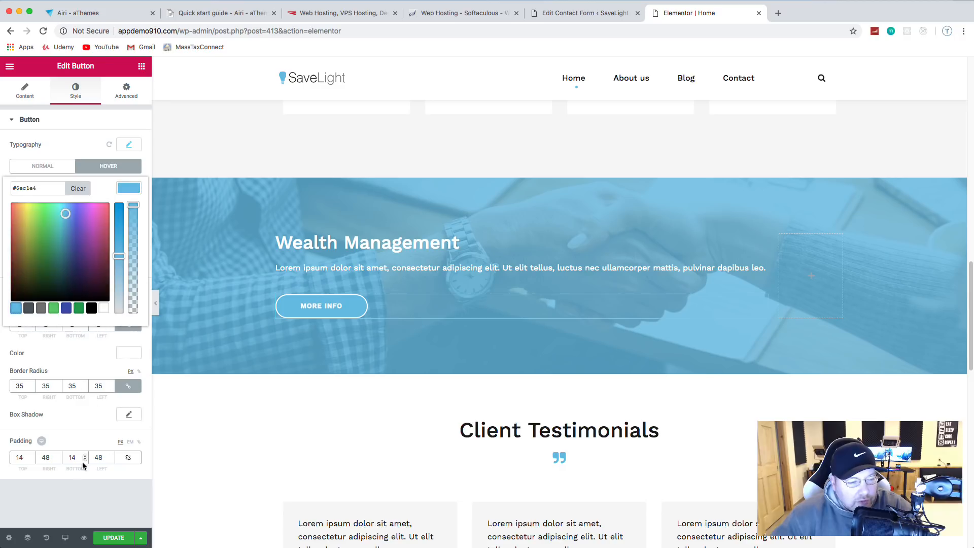
click(91, 497)
click(122, 536)
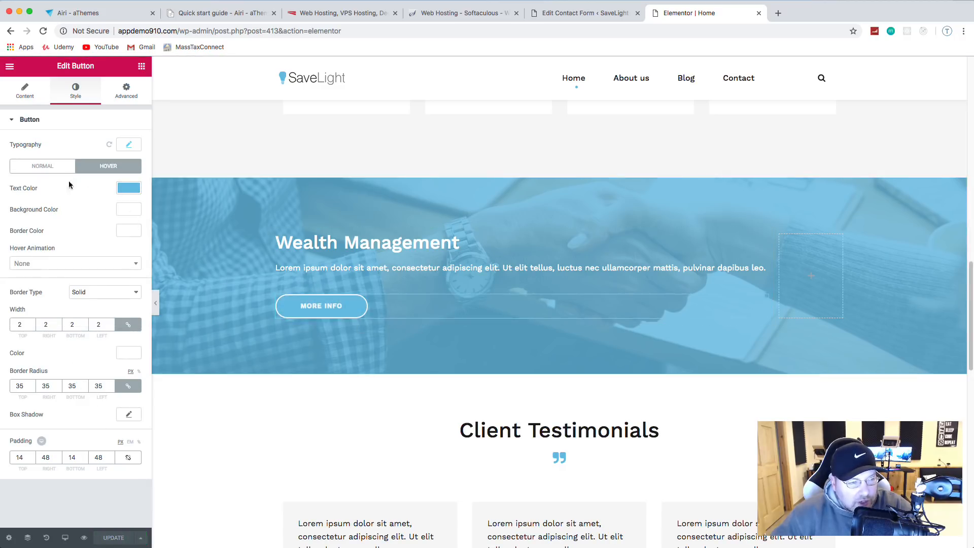
Step: Change the button's normal background to white with light blue text
click(53, 168)
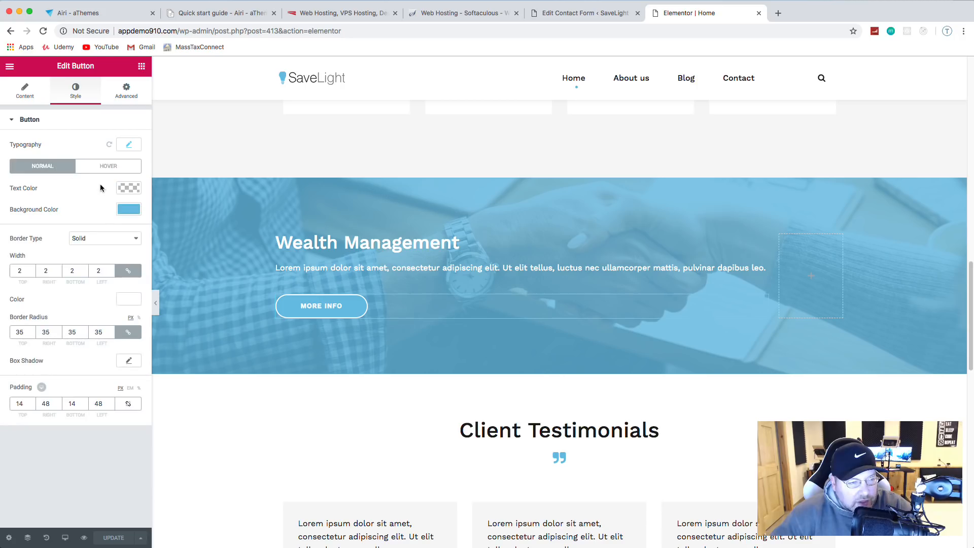
click(133, 212)
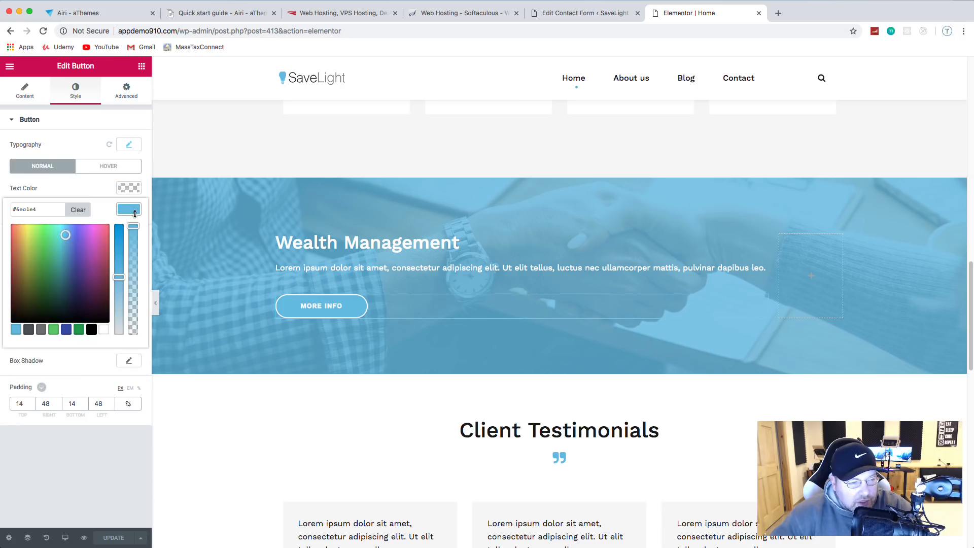
click(104, 330)
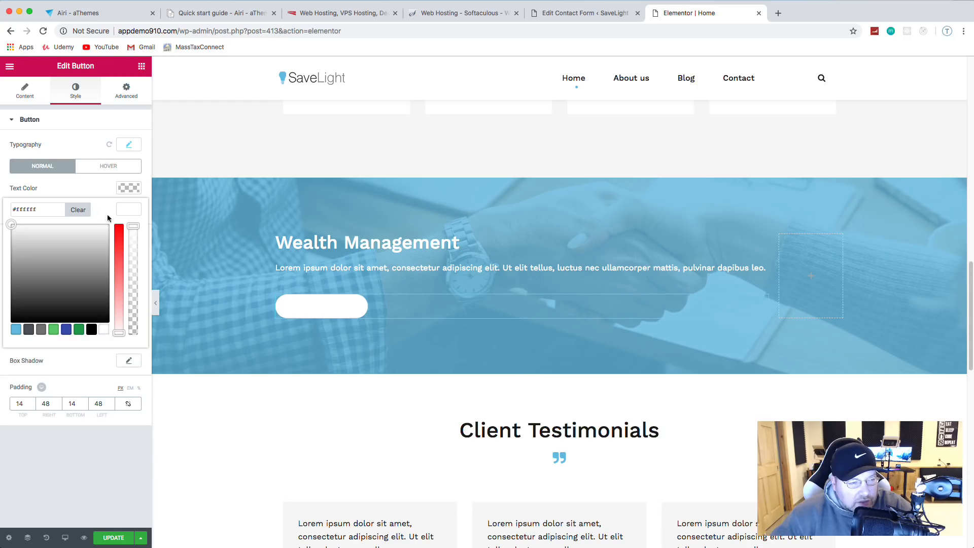
click(98, 415)
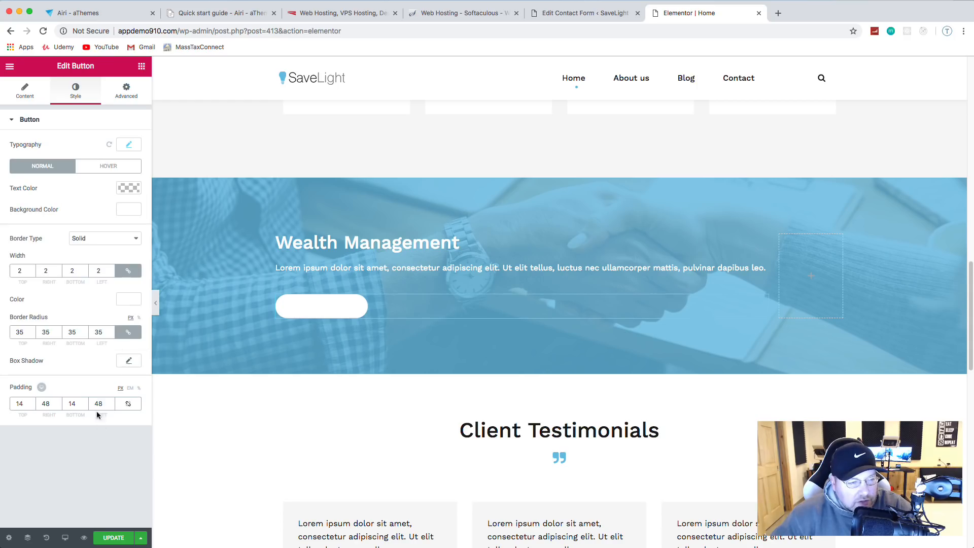
click(133, 192)
click(15, 308)
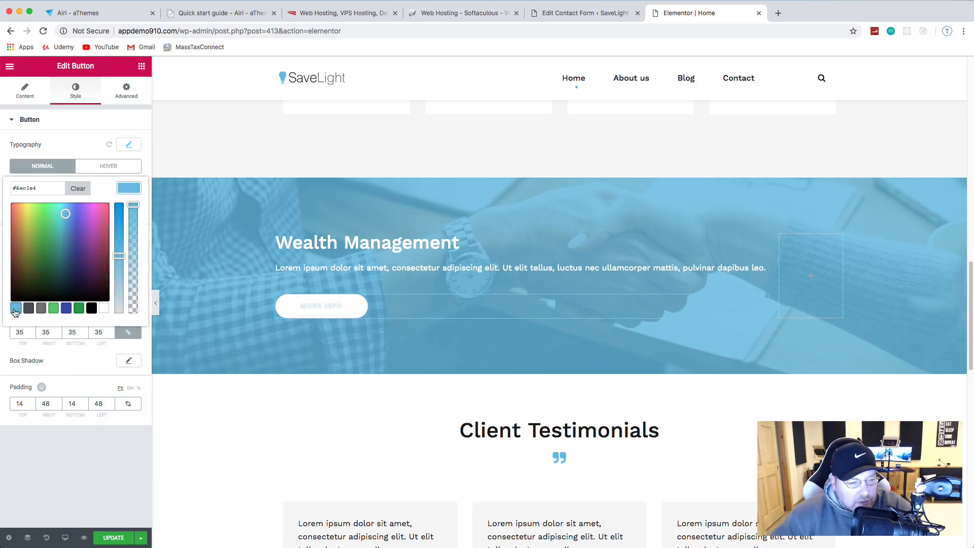
click(106, 463)
Step: Give the button's hover state a dark grey background and white text, and update
click(108, 168)
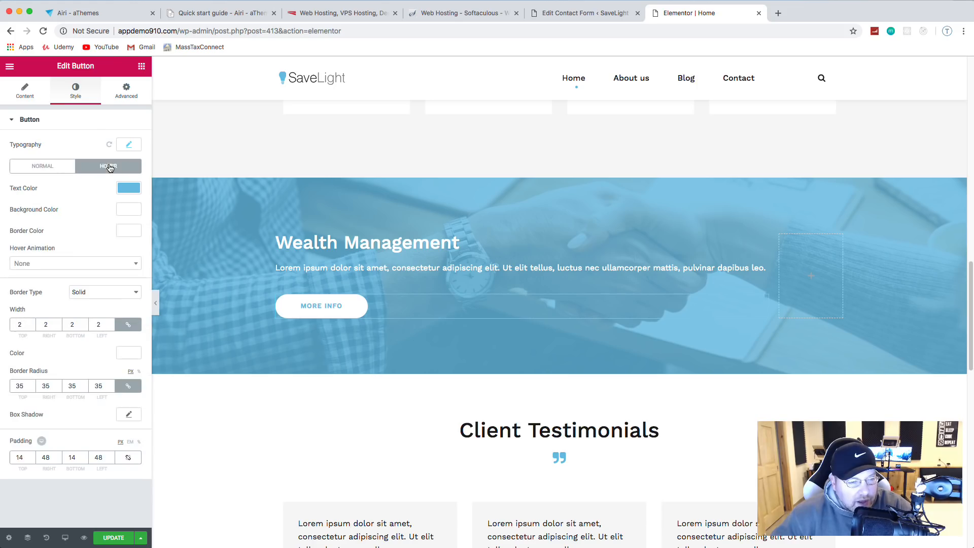
click(125, 212)
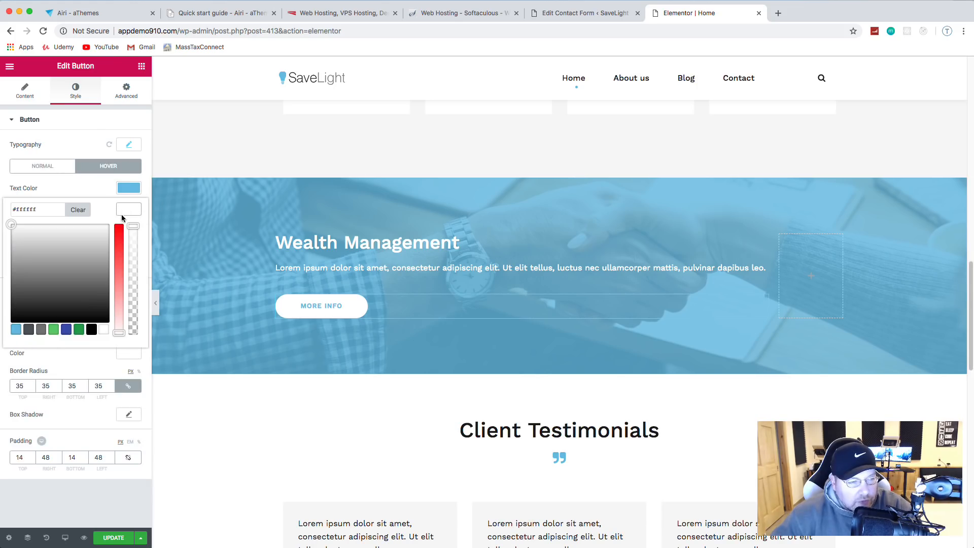
click(30, 331)
click(110, 186)
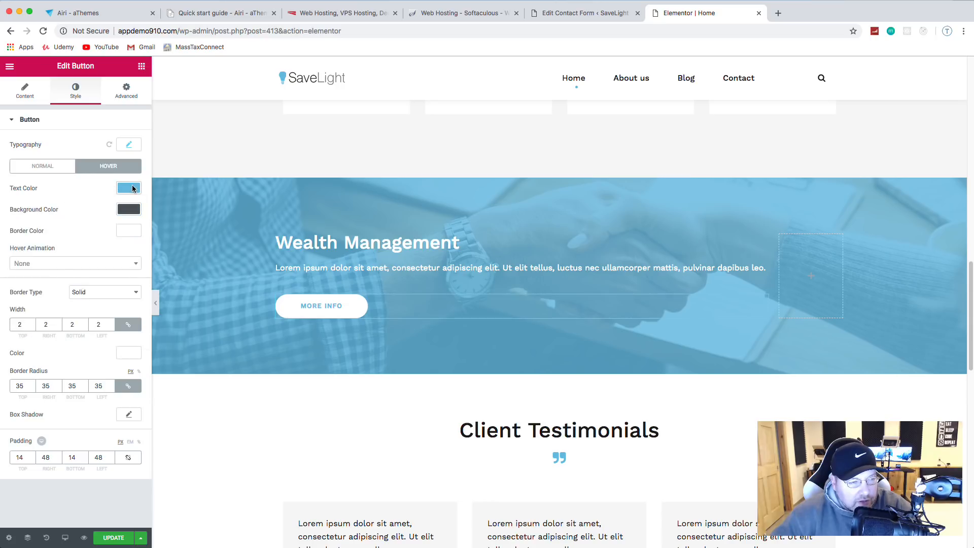
click(132, 188)
click(103, 308)
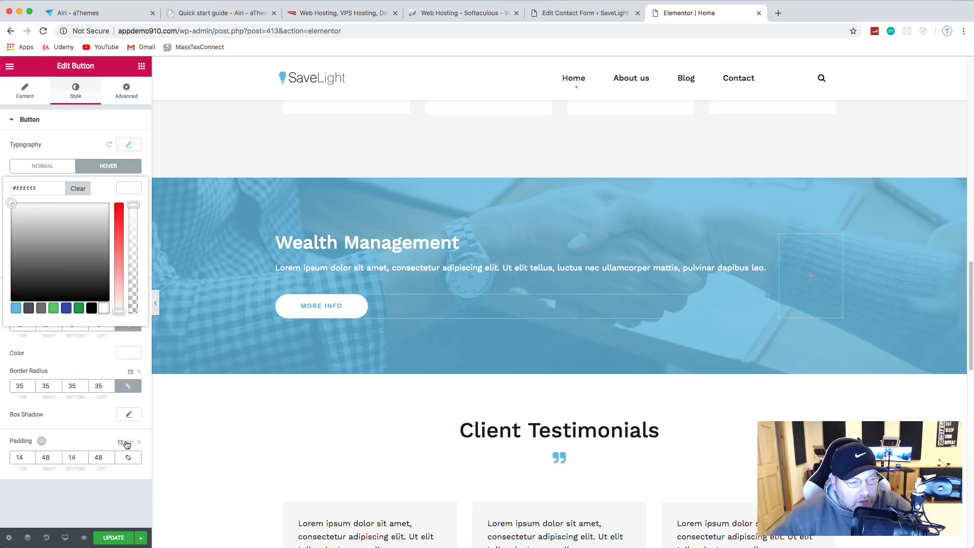
click(92, 501)
click(114, 537)
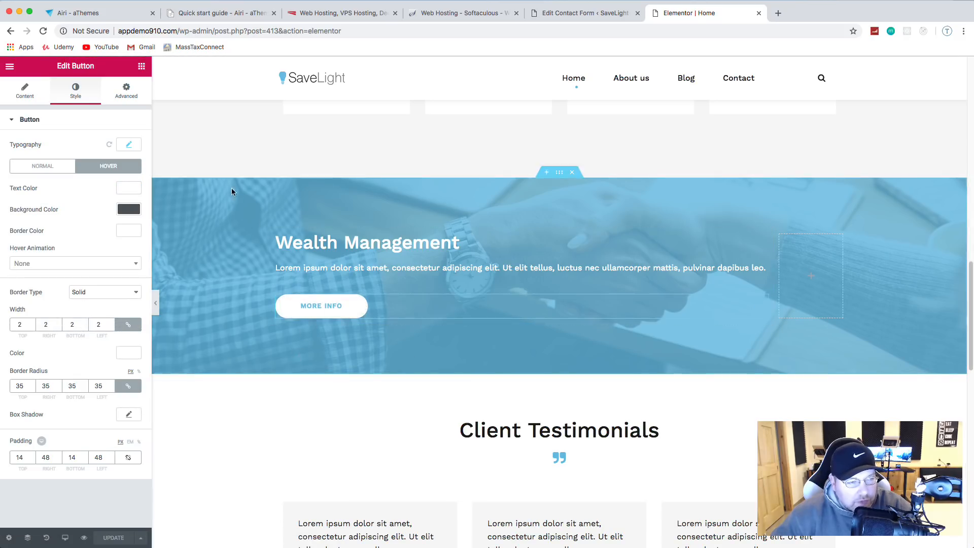
click(9, 67)
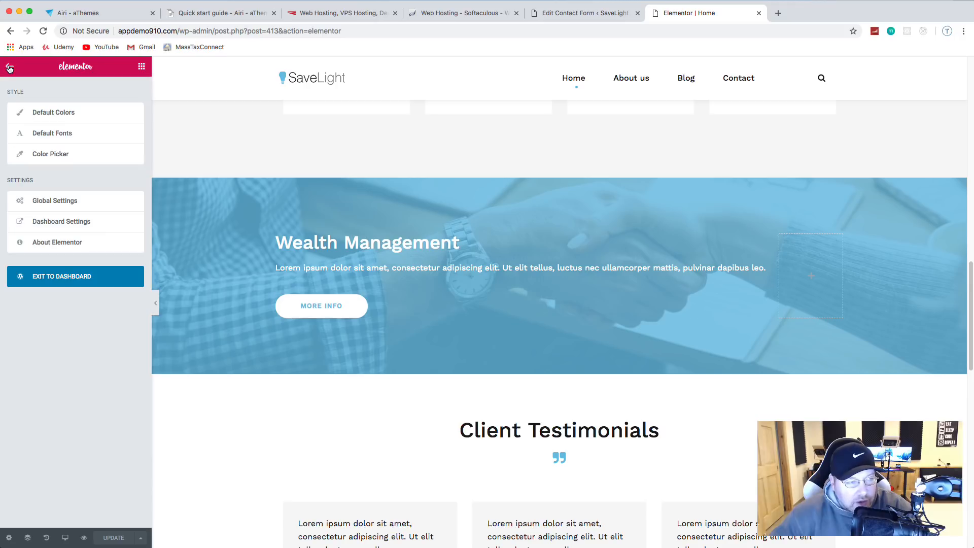
Step: Exit to the dashboard, visit the live SaveLight site, and scroll down to the Get in touch form
click(79, 280)
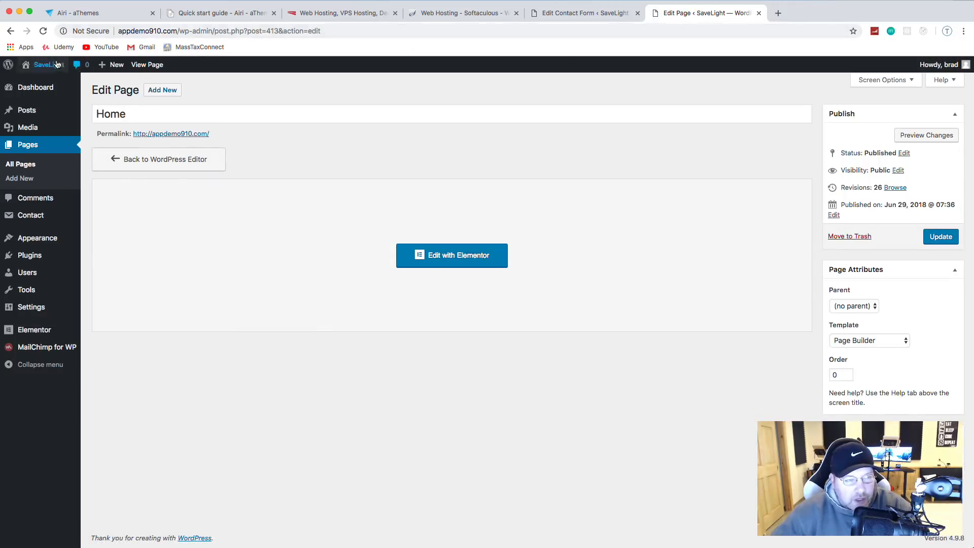
mouse_move(40, 66)
click(41, 84)
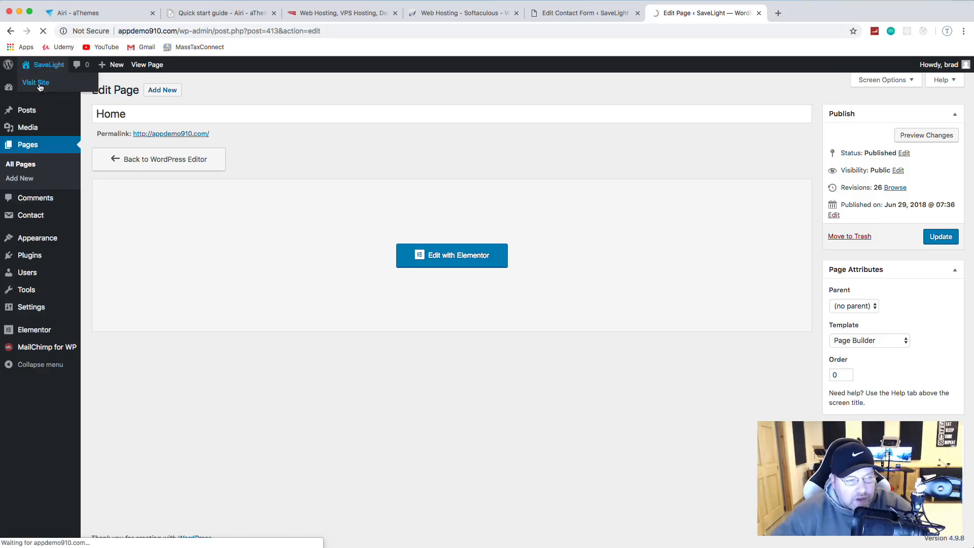
scroll(508, 222, down, 6)
scroll(508, 222, down, 20)
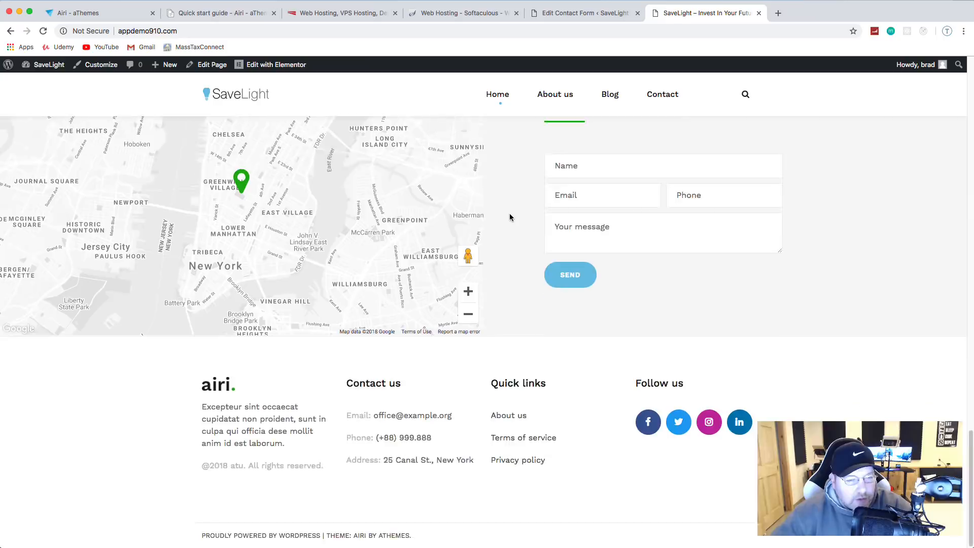
scroll(509, 218, up, 20)
scroll(511, 217, up, 3)
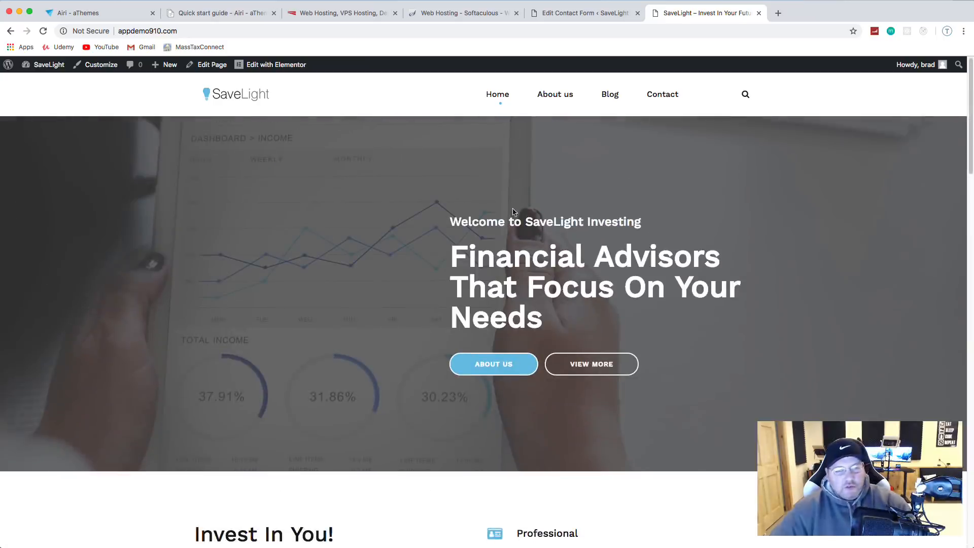
scroll(519, 222, down, 20)
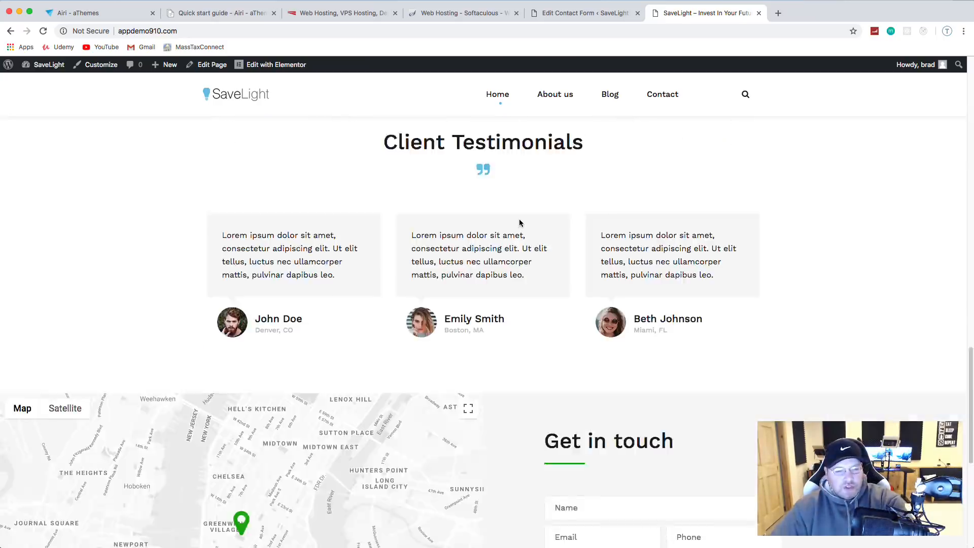
scroll(608, 399, down, 1)
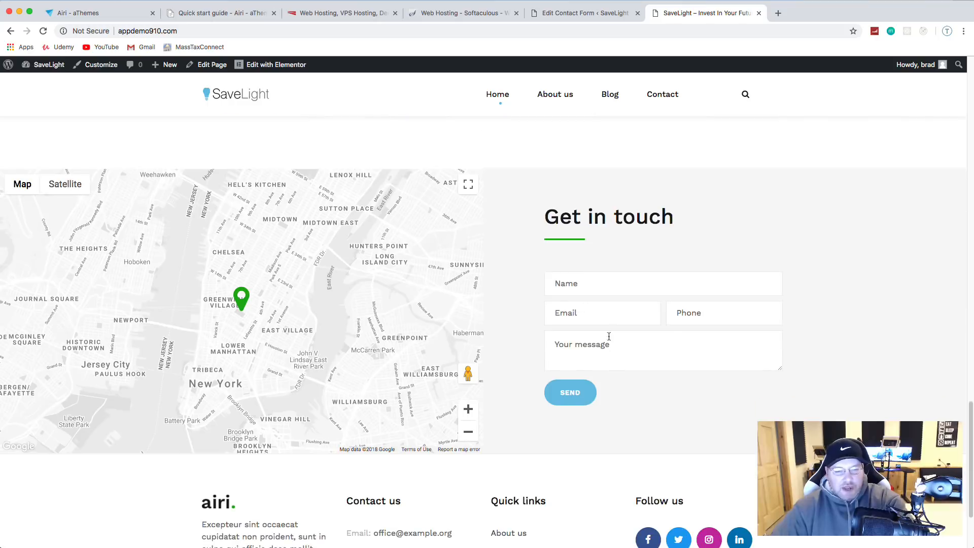
Step: Submit the empty contact form to check its required-field warnings
click(569, 399)
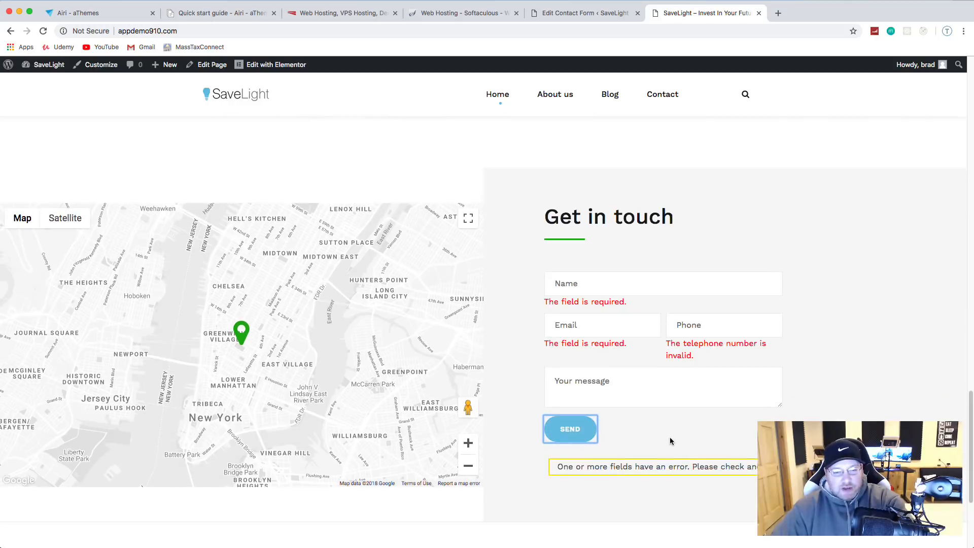
scroll(745, 363, down, 5)
scroll(744, 303, up, 2)
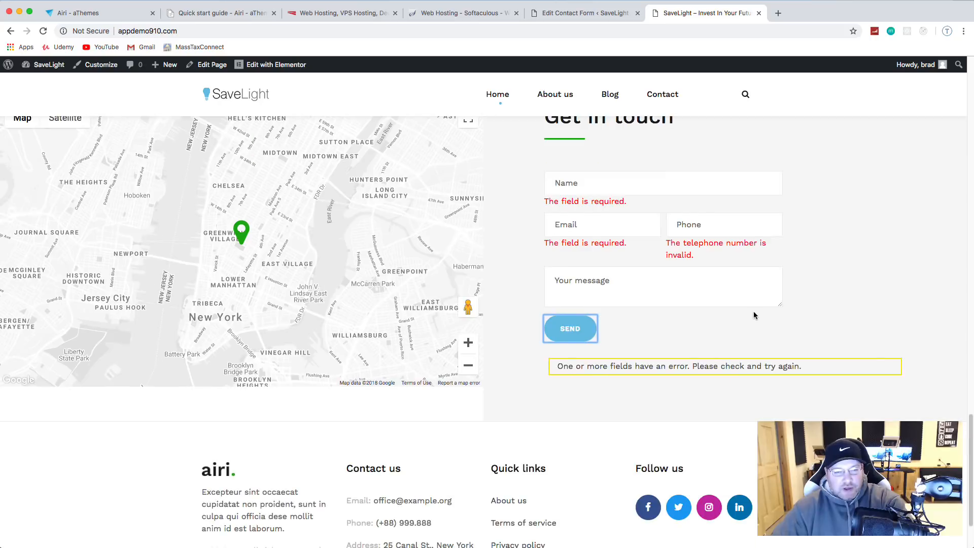
Step: Fill in a test name, e-mail, phone number and message, send it, then open a new tab
click(603, 185)
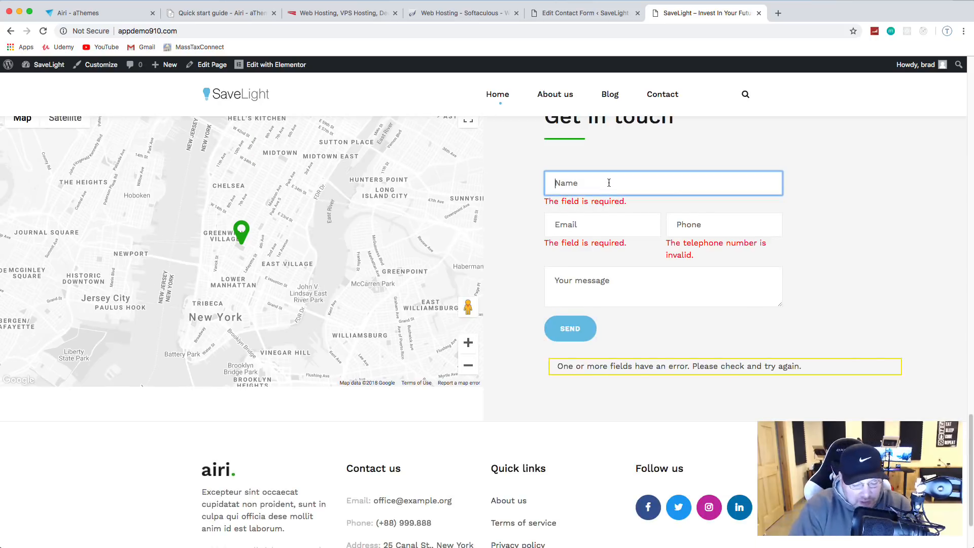
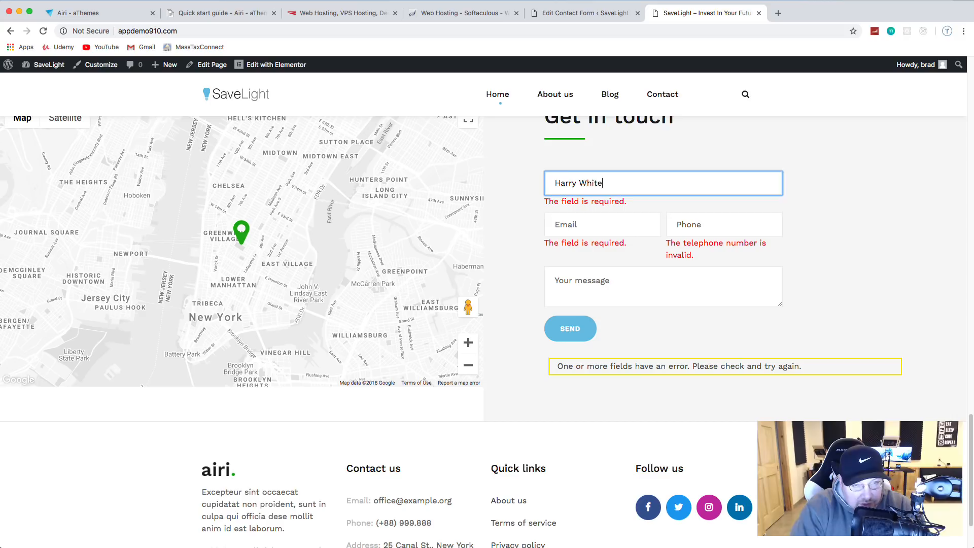
key(Tab)
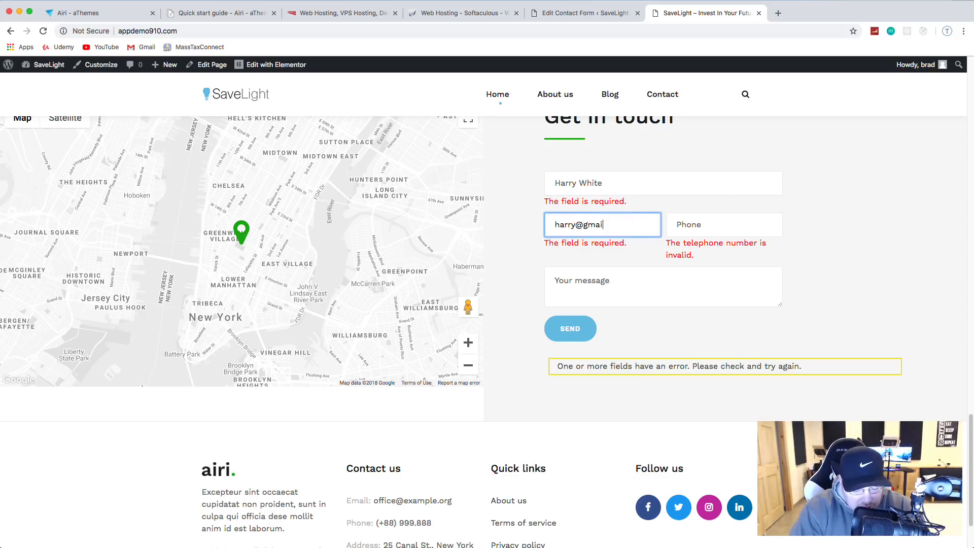
key(Tab)
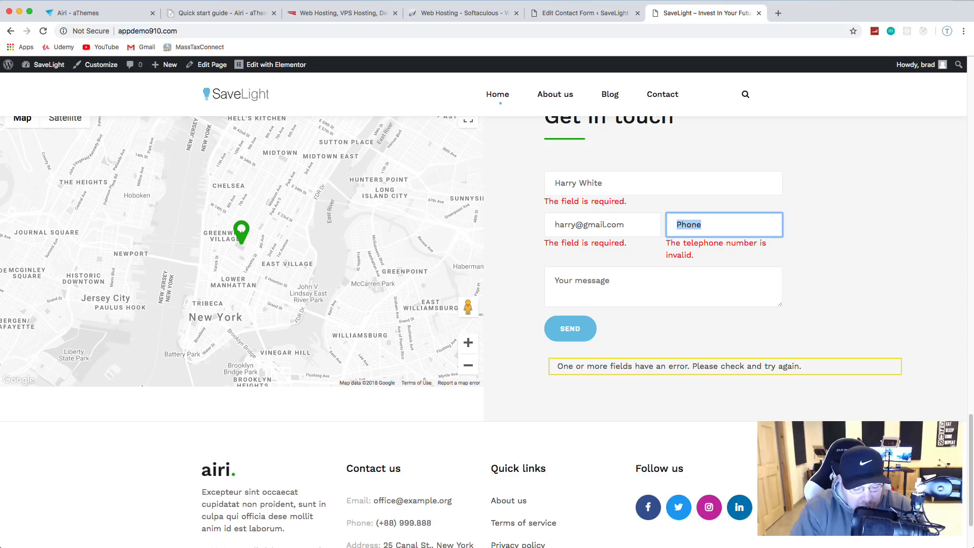
text(555-555-)
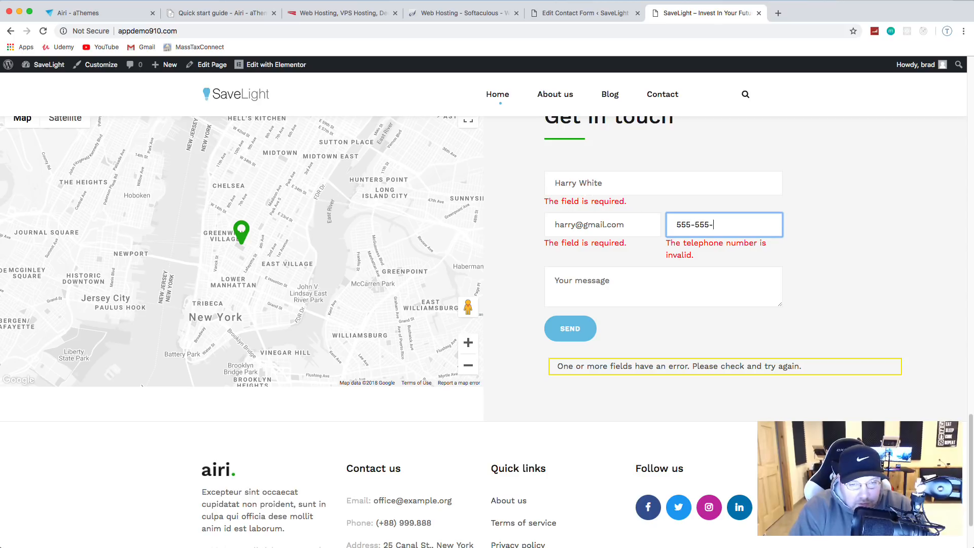
text(5555)
click(627, 276)
text(Hello, this is a test)
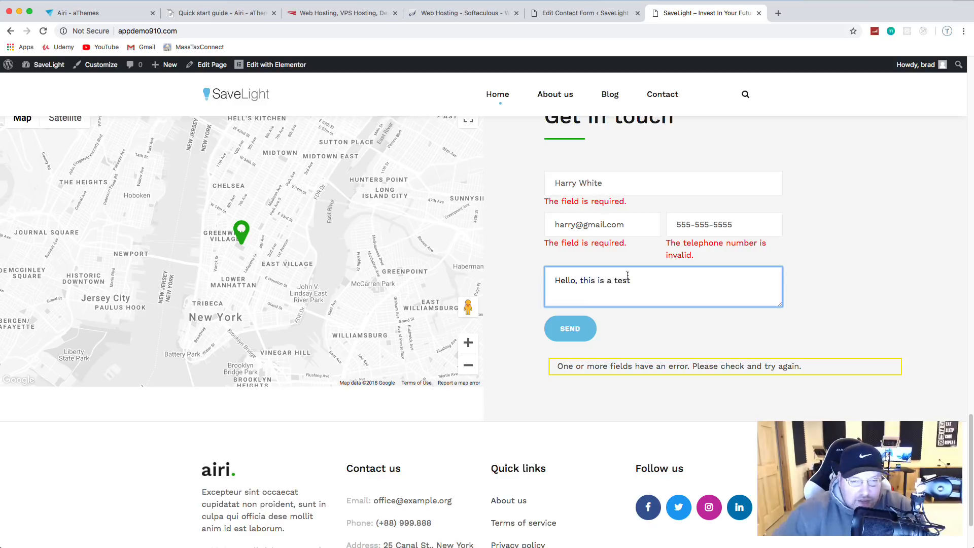
click(570, 329)
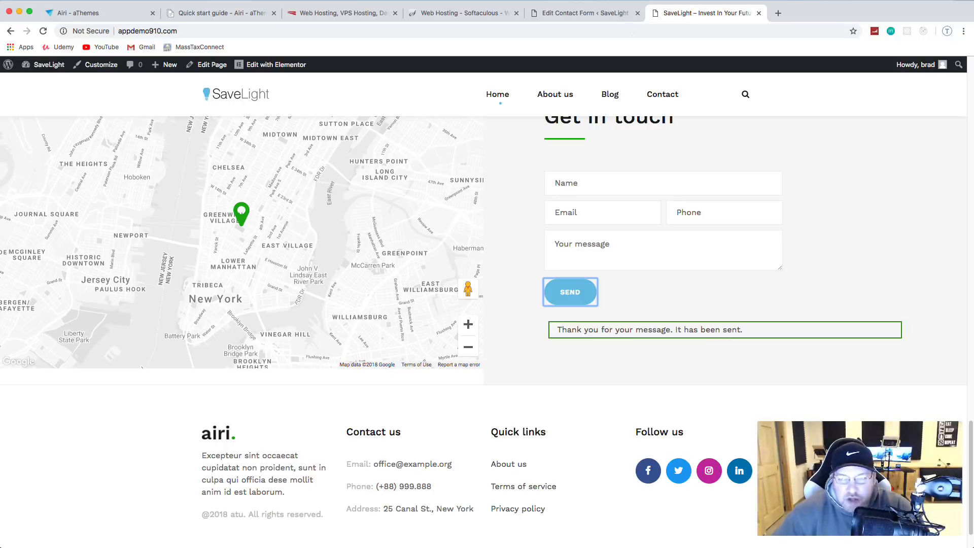
click(781, 14)
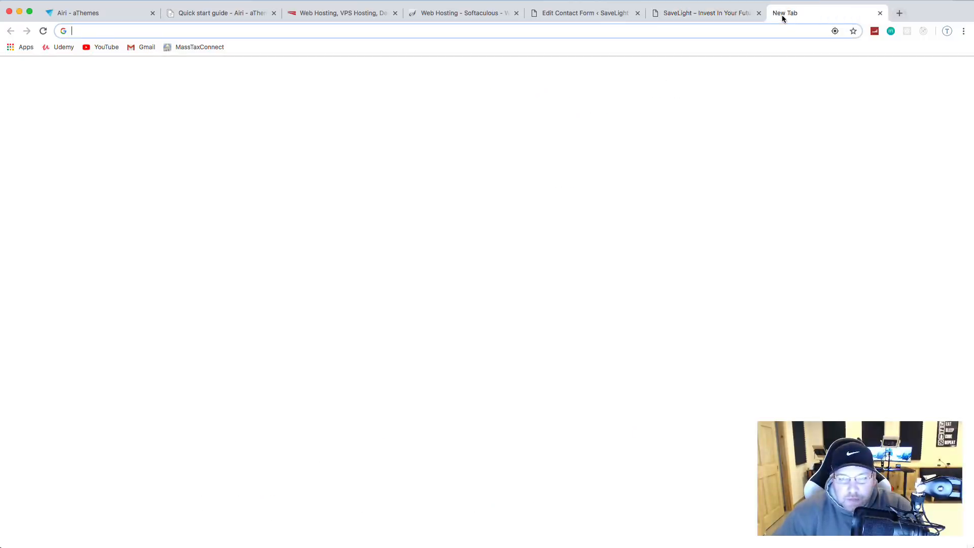
Step: Detach the new tab into its own window and bring the Gmail window over the site
drag(802, 14, 973, 66)
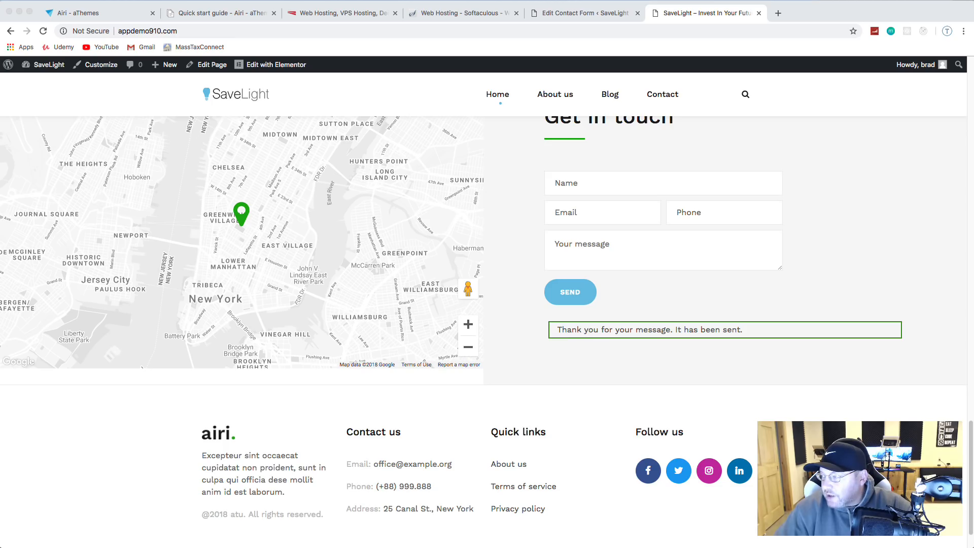
drag(973, 115, 438, 56)
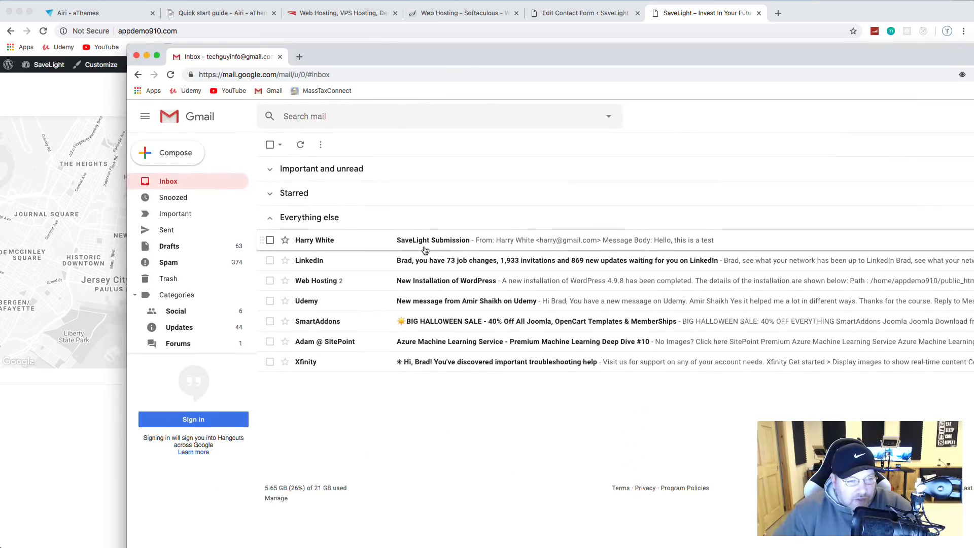
Step: Open the SaveLight Submission email showing the test message 'Hello, this is a test'
click(323, 245)
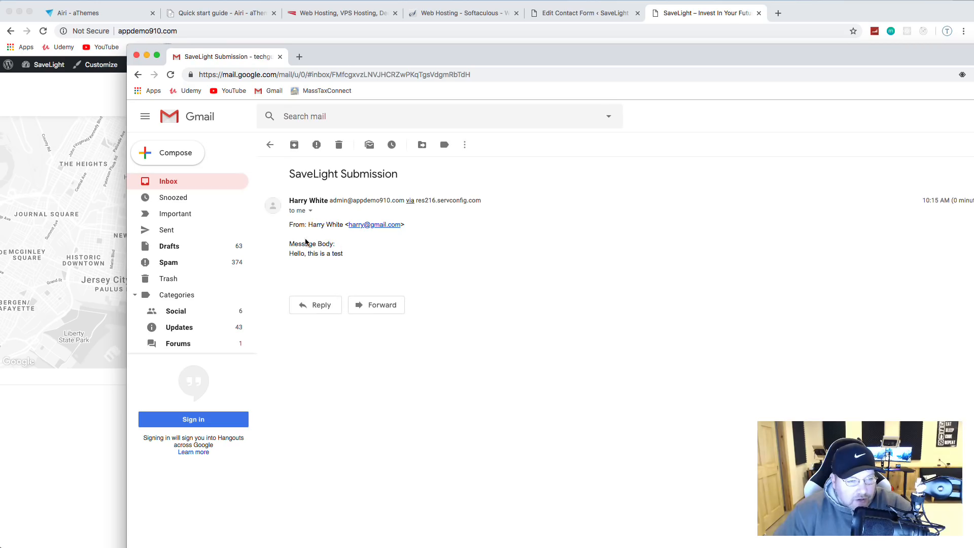
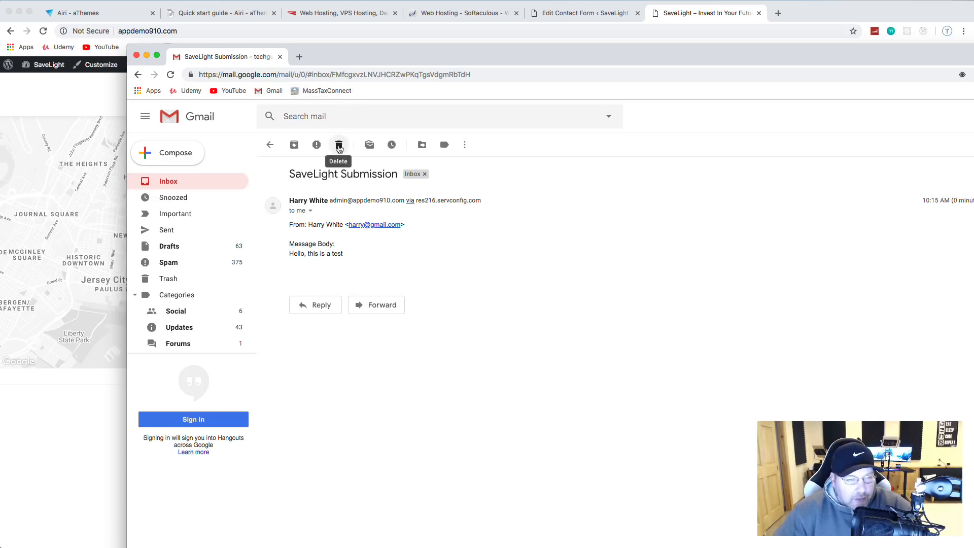
Step: Trash the SaveLight Submission test email and close the Gmail window with Cmd+W
click(340, 146)
key(super+w)
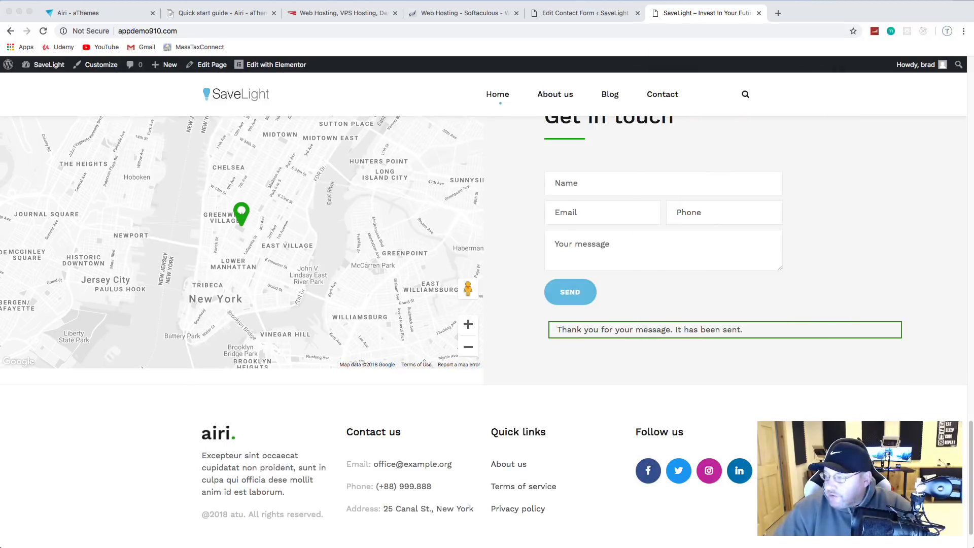
Step: Go to the About us page from the site menu and launch it in Elementor
scroll(606, 450, up, 3)
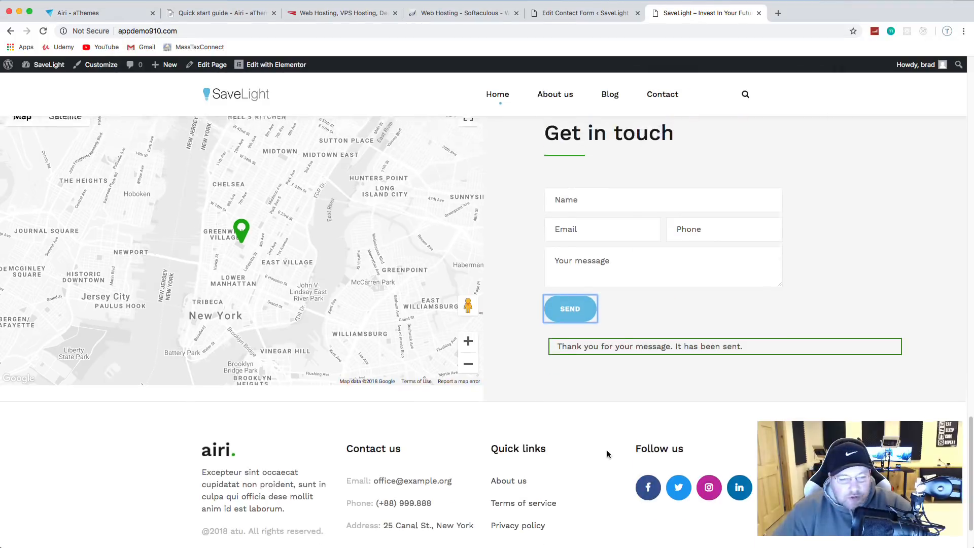
scroll(607, 451, up, 20)
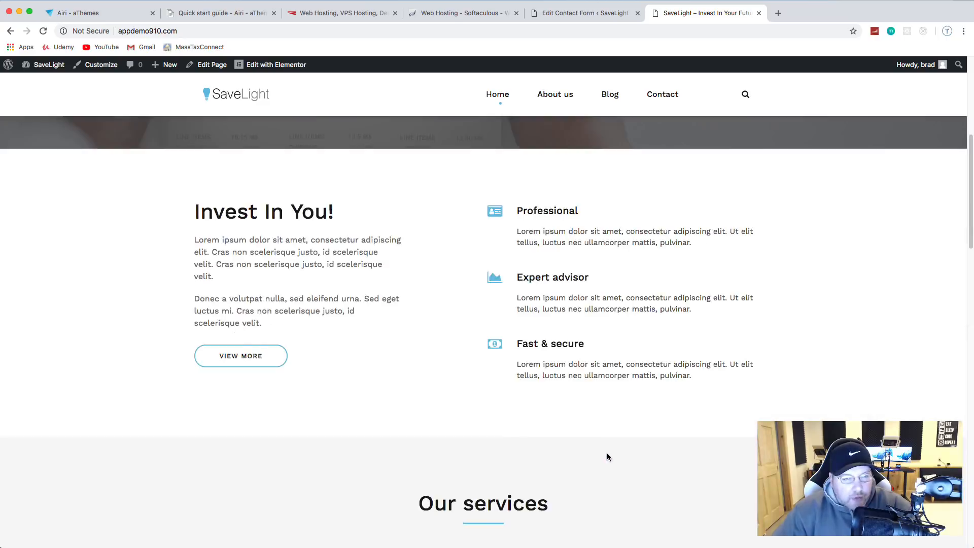
scroll(552, 217, up, 2)
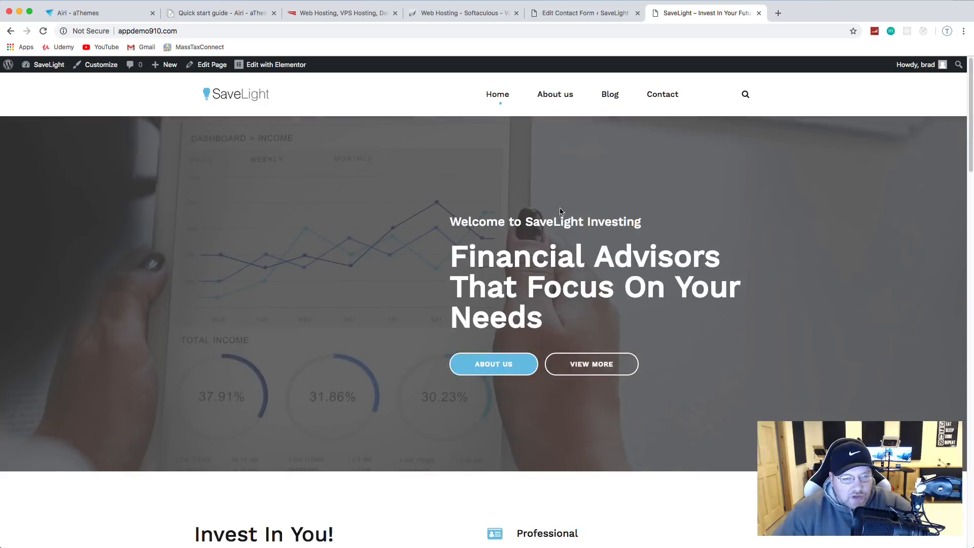
click(559, 98)
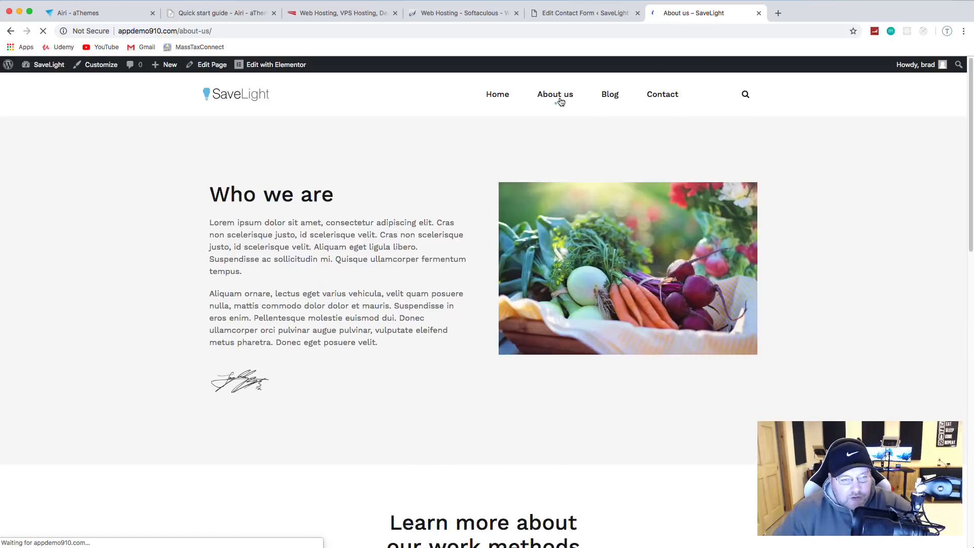
scroll(657, 159, down, 8)
scroll(686, 179, up, 6)
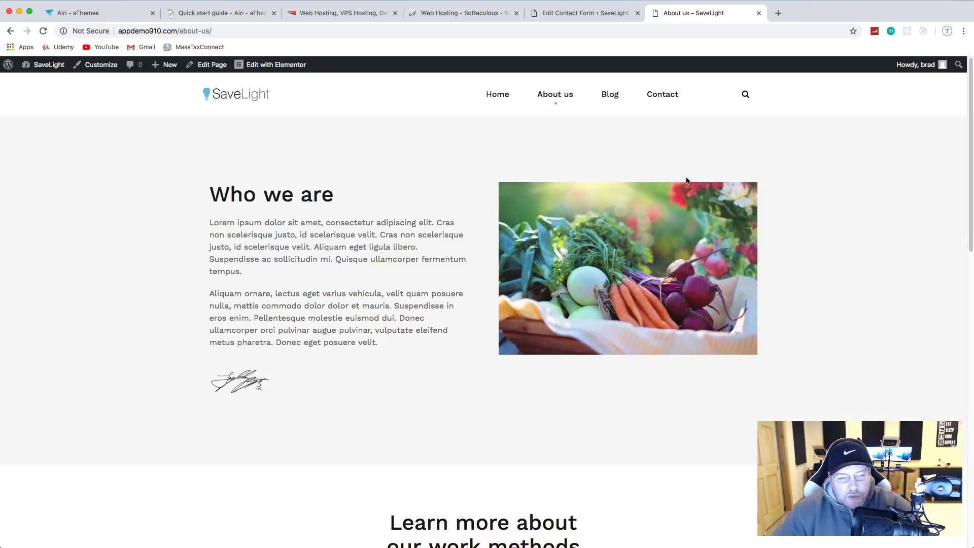
click(267, 66)
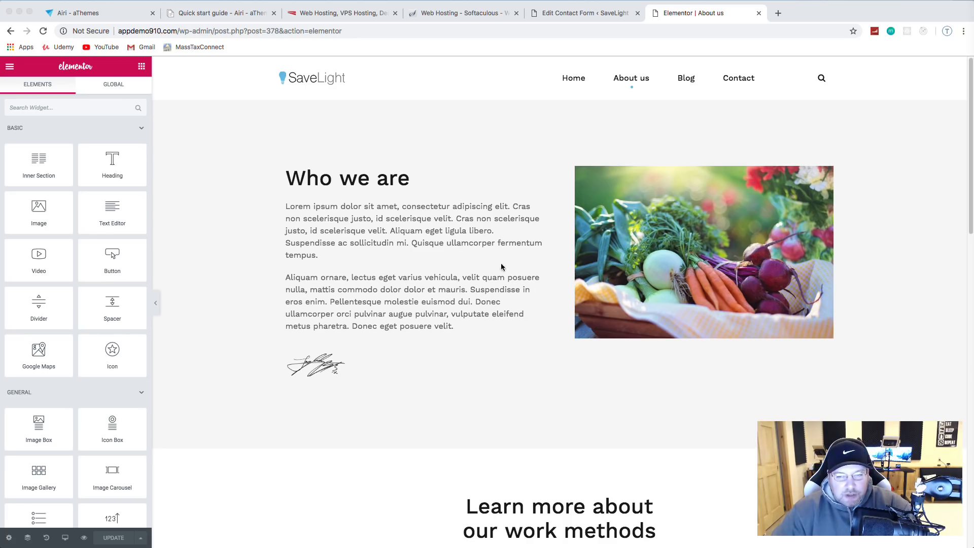
Step: Replace the vegetables image beside 'Who we are' with the uploaded team photo pexels-photo-776615.jpeg
click(650, 218)
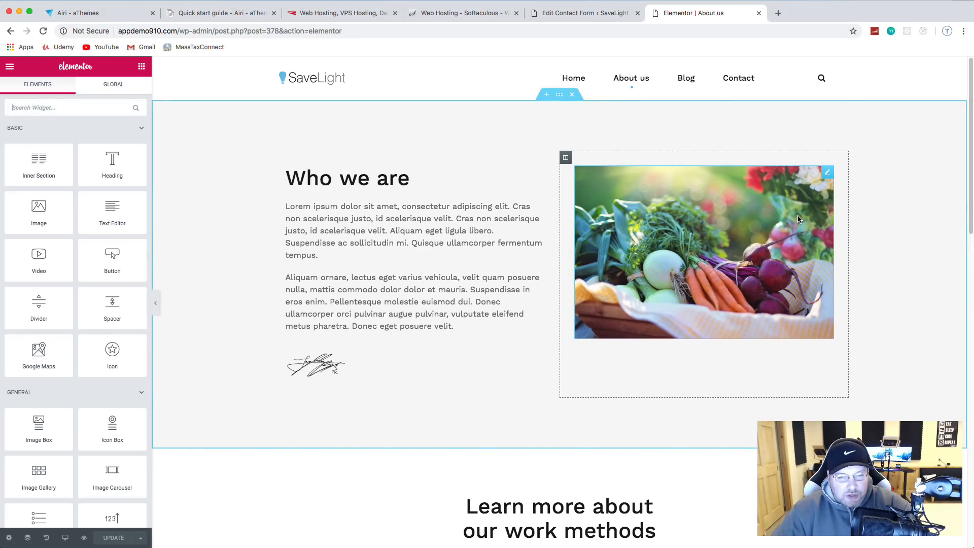
click(832, 175)
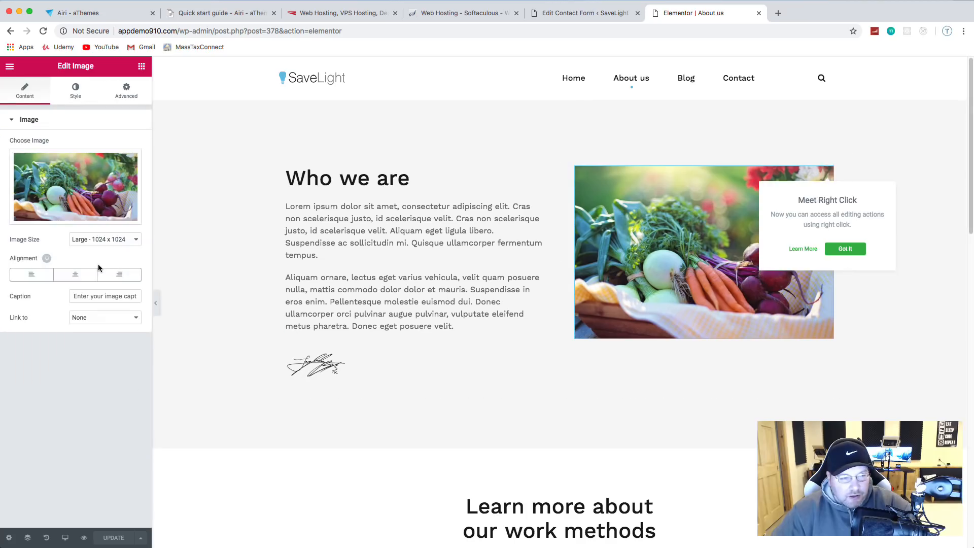
mouse_move(77, 205)
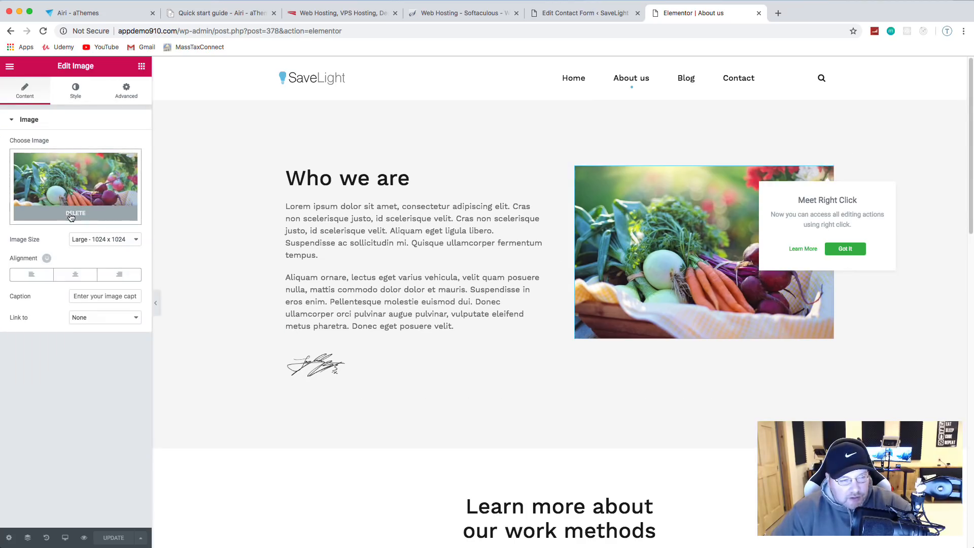
click(71, 215)
click(75, 190)
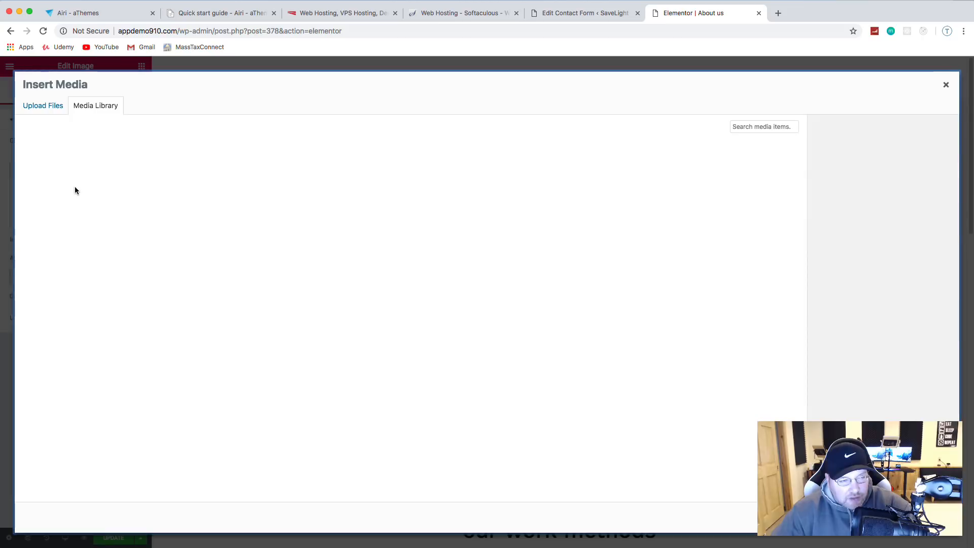
click(43, 105)
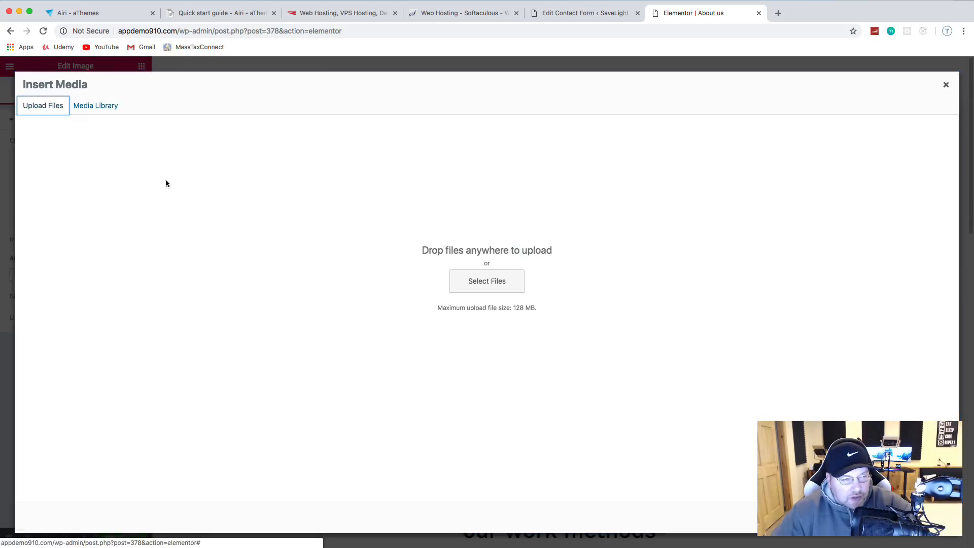
click(503, 282)
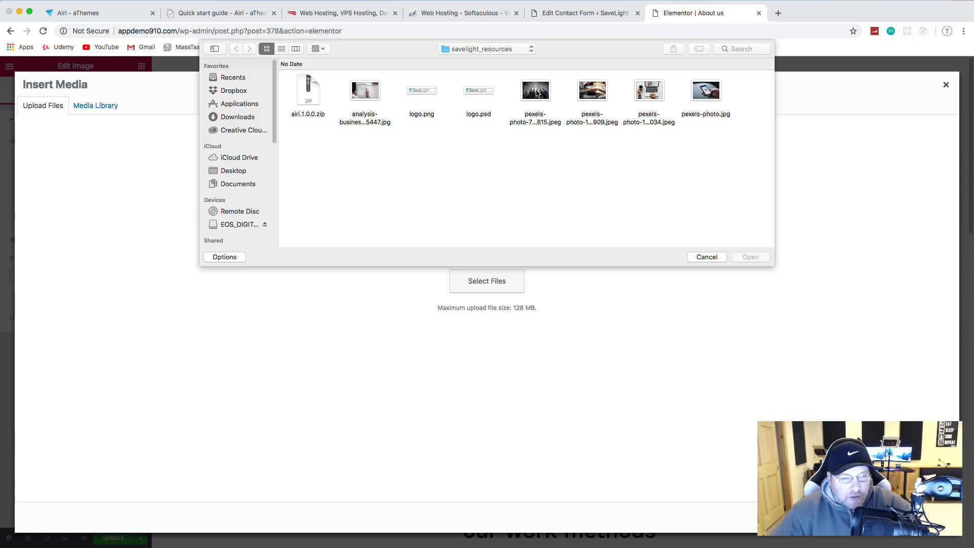
double_click(536, 93)
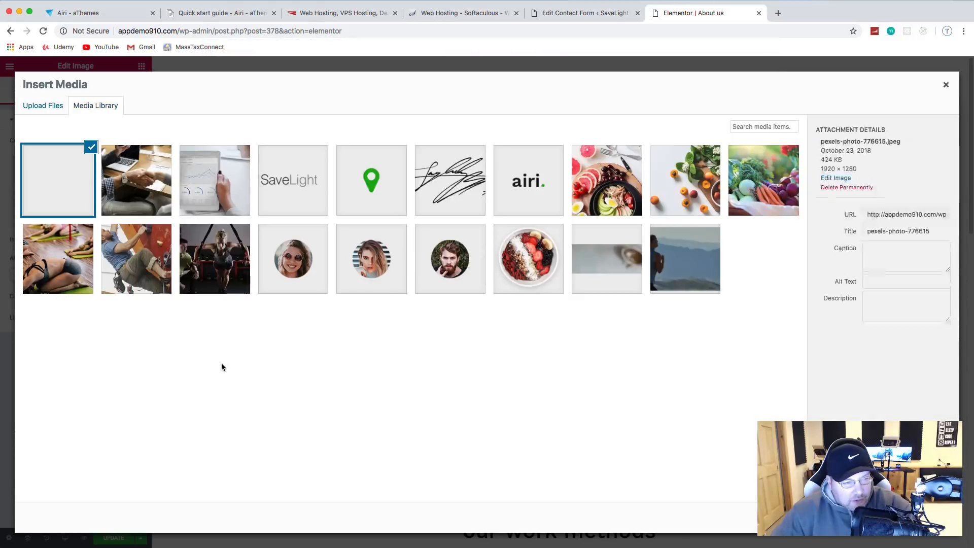
click(926, 518)
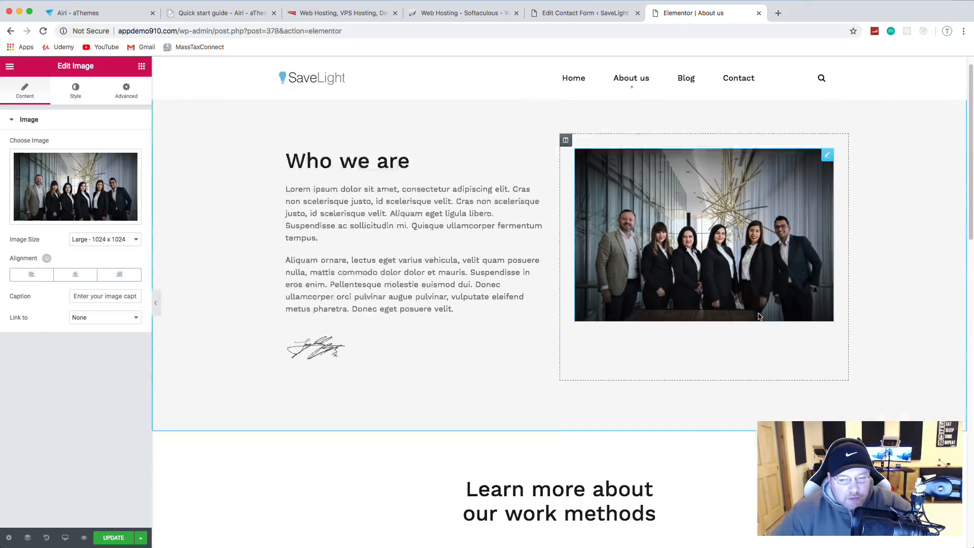
Step: Set the uploaded pexels-photo.jpg phone picture as the work-methods video's image overlay
scroll(758, 312, down, 7)
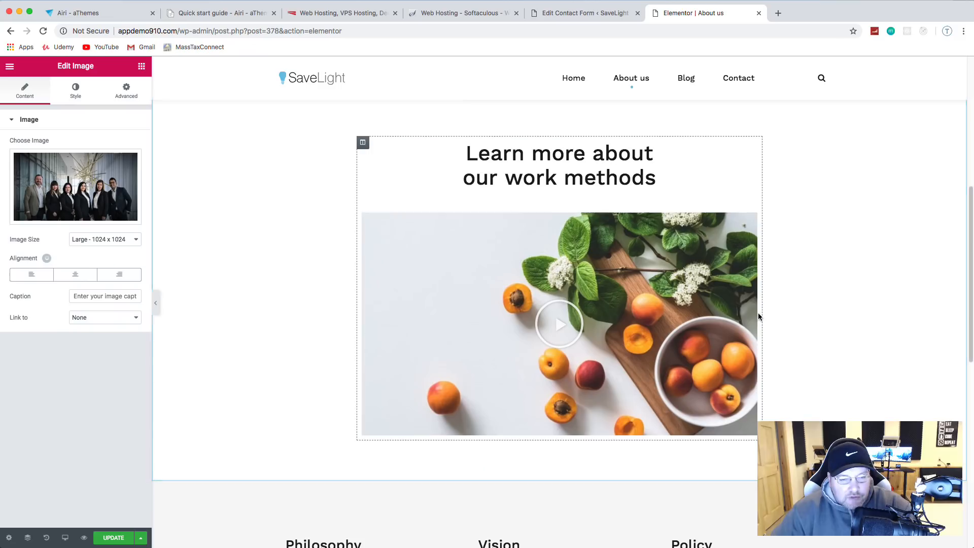
click(689, 293)
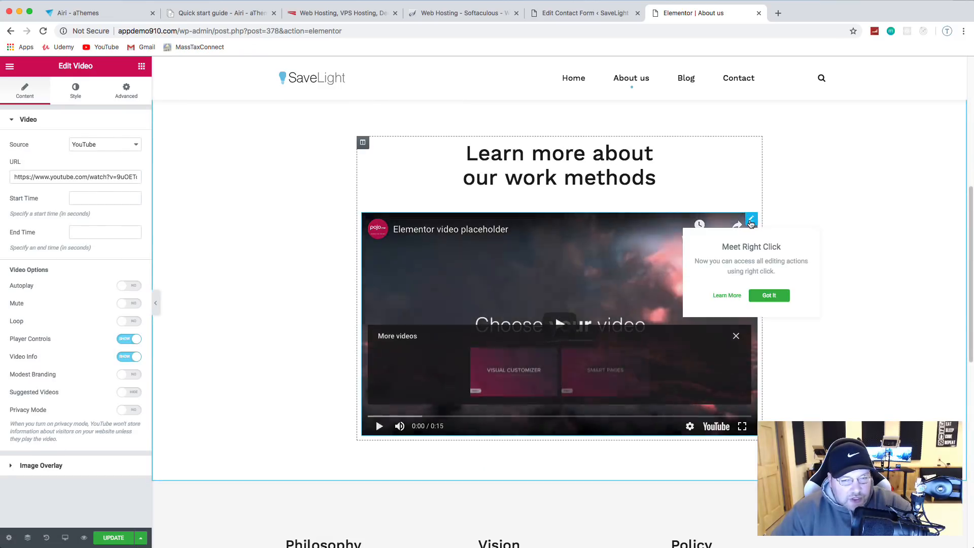
click(859, 395)
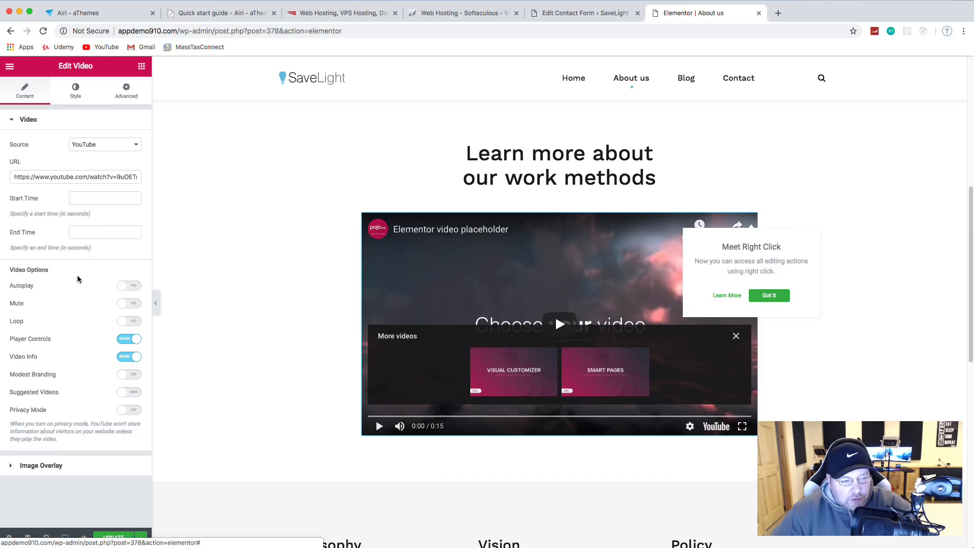
click(46, 466)
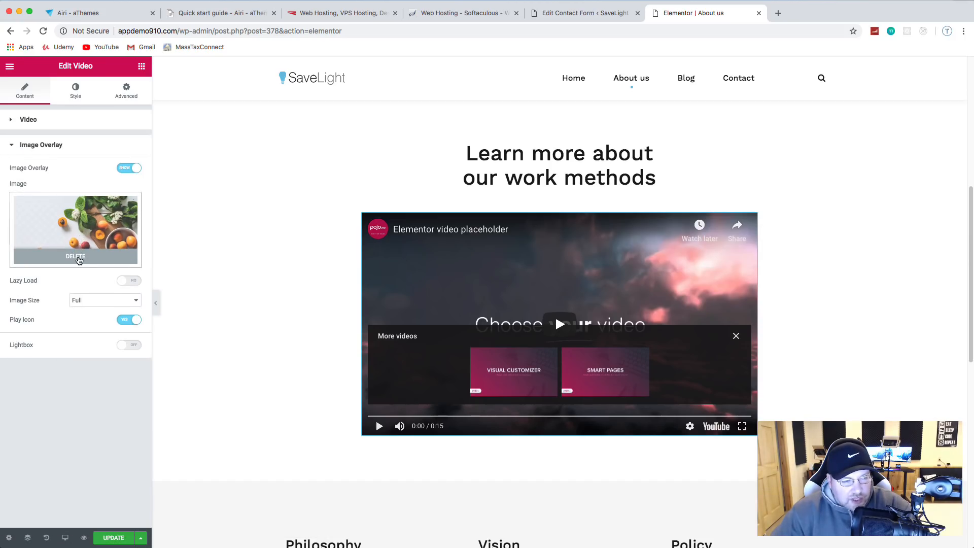
click(82, 244)
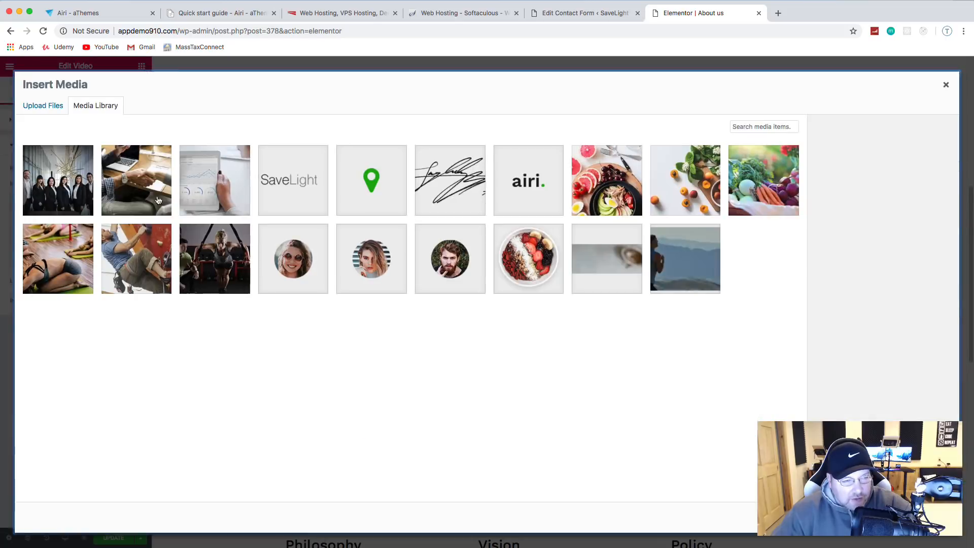
click(43, 106)
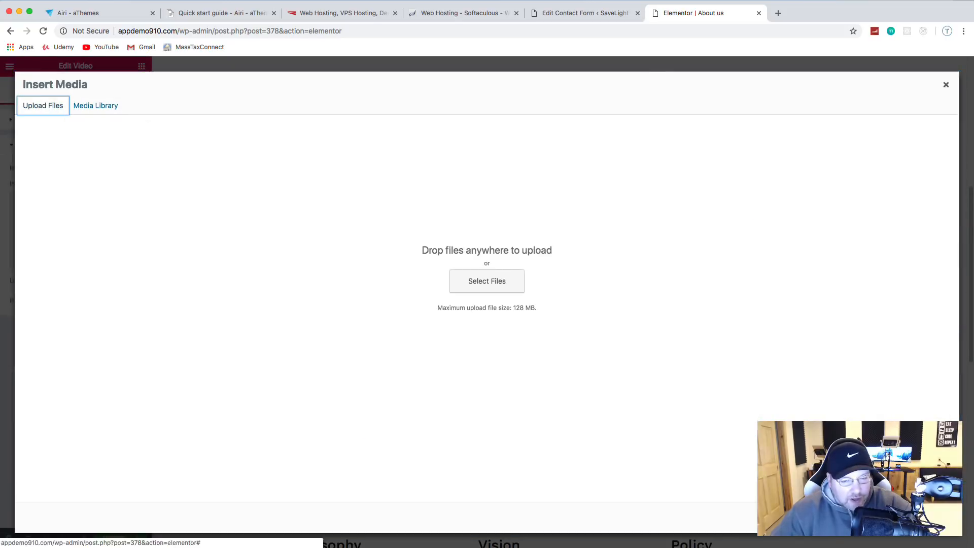
click(481, 280)
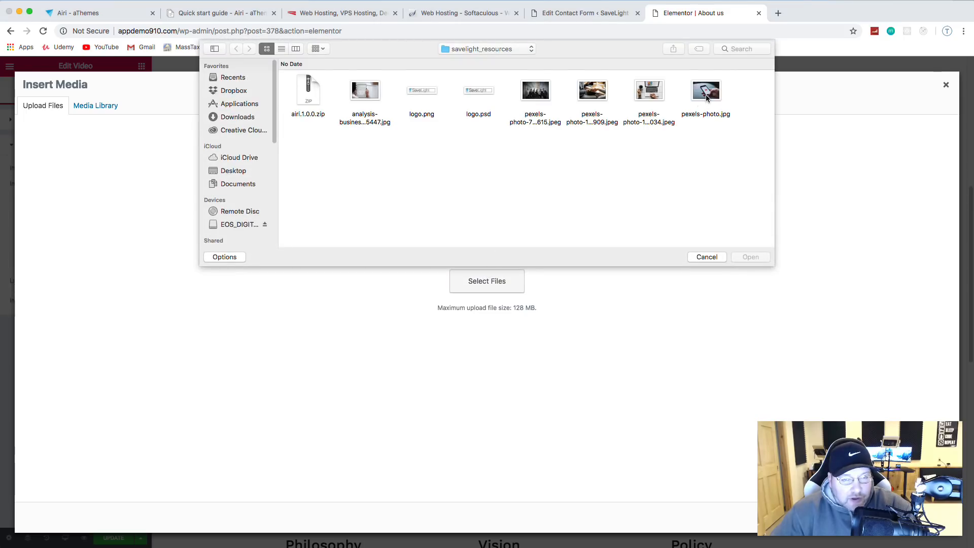
double_click(706, 95)
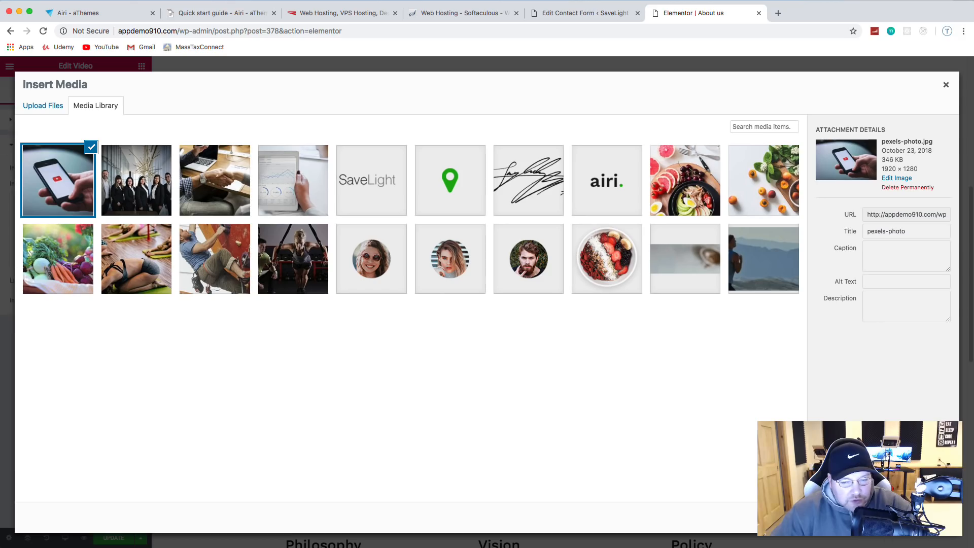
click(928, 517)
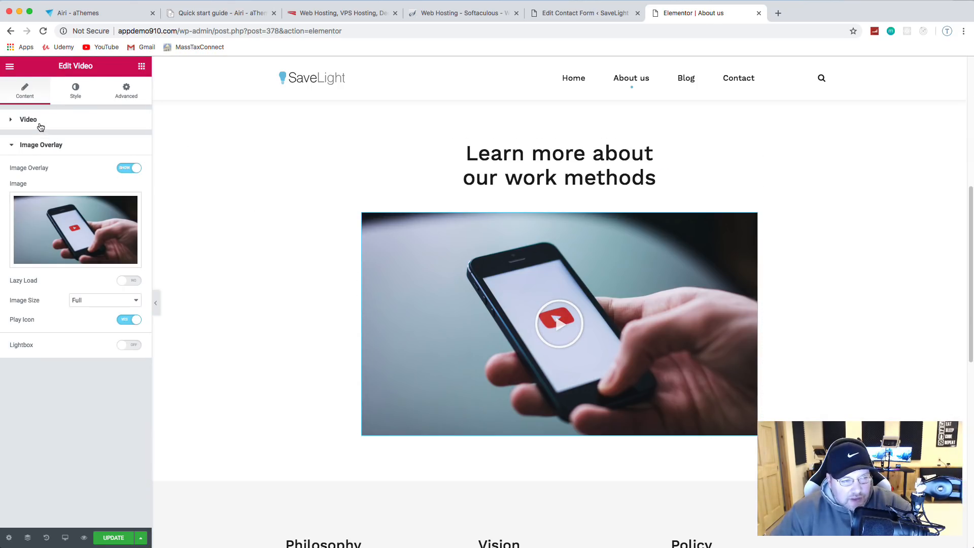
click(28, 119)
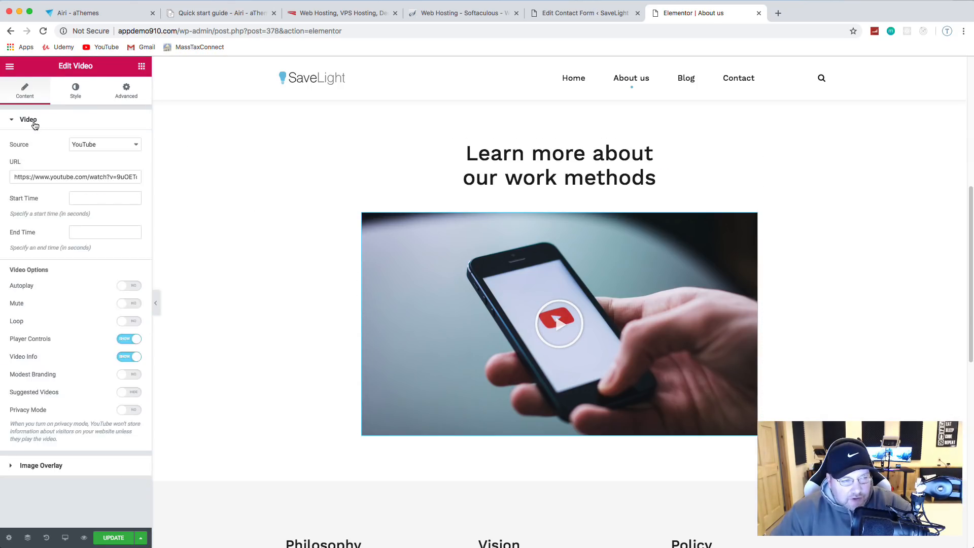
click(778, 13)
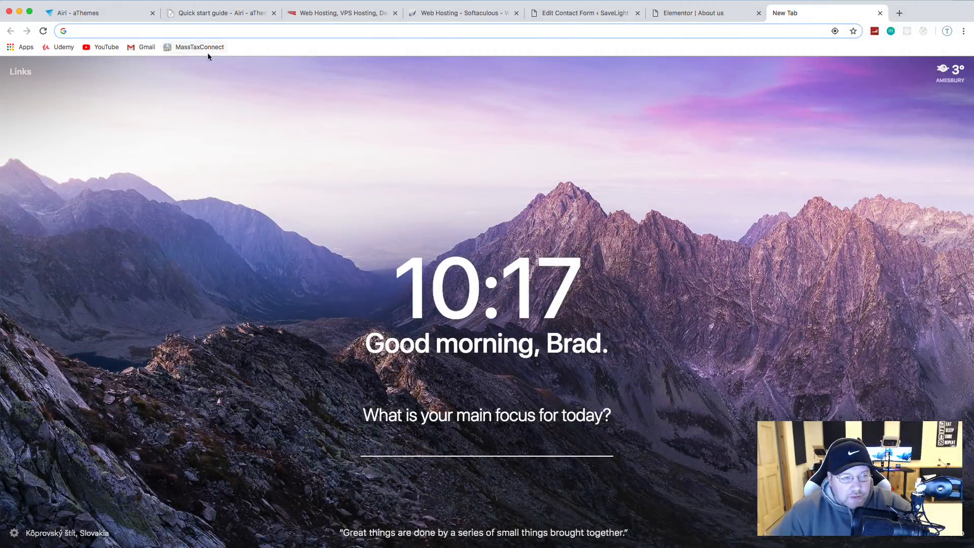
click(105, 48)
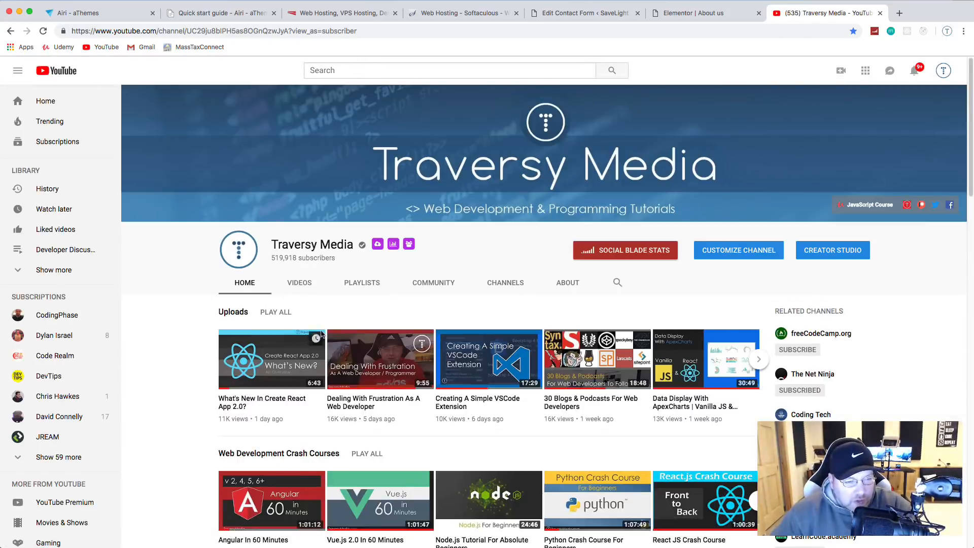
click(273, 378)
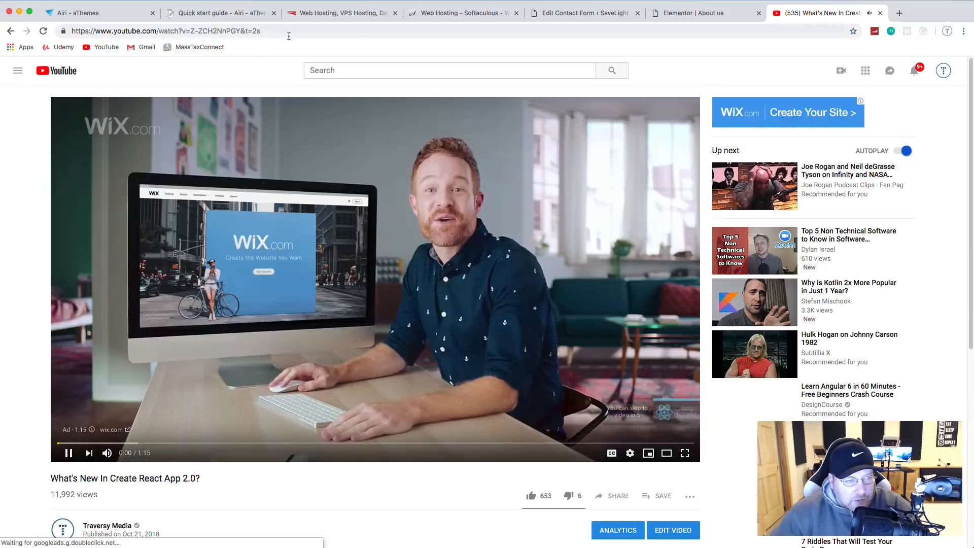
click(288, 33)
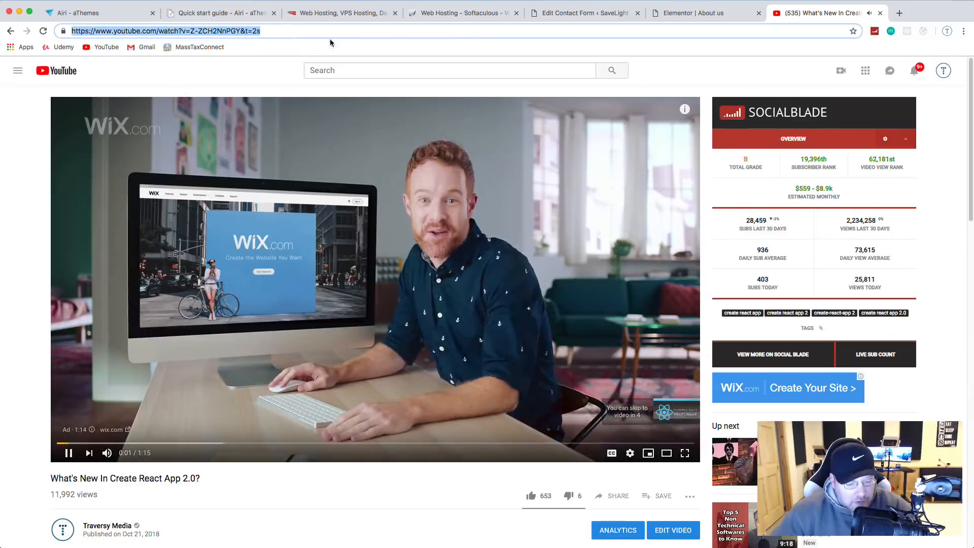
click(9, 33)
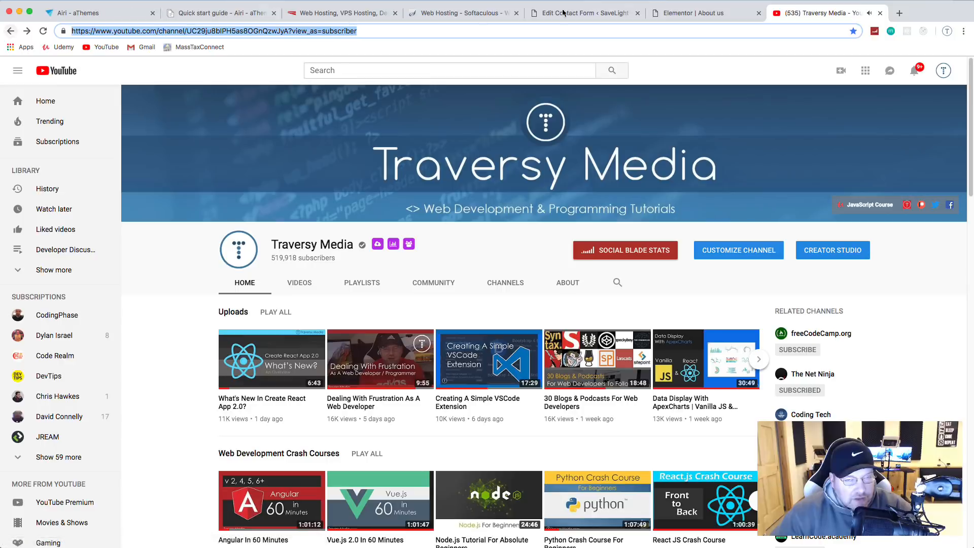
click(880, 13)
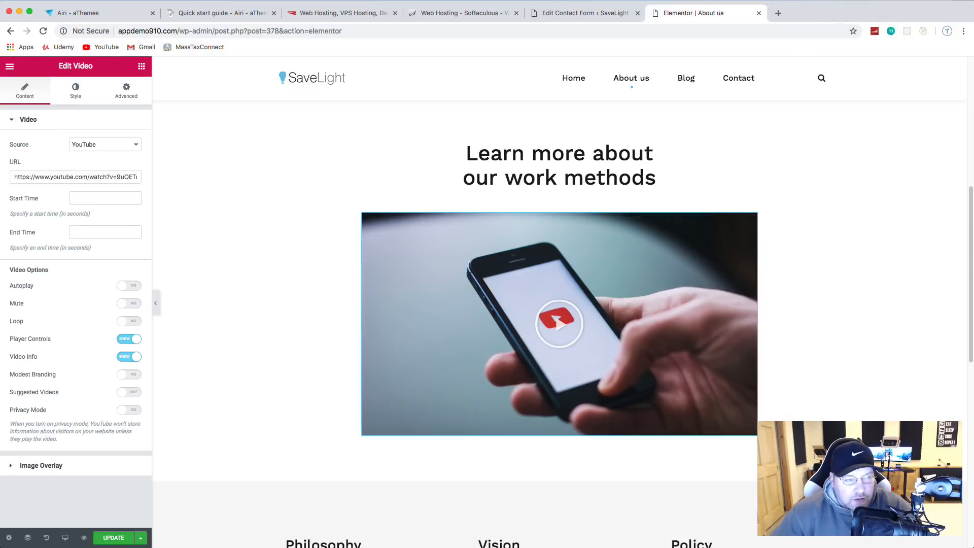
Step: Paste the Create React App 2.0 YouTube link as the video URL, update, and preview it
triple_click(59, 173)
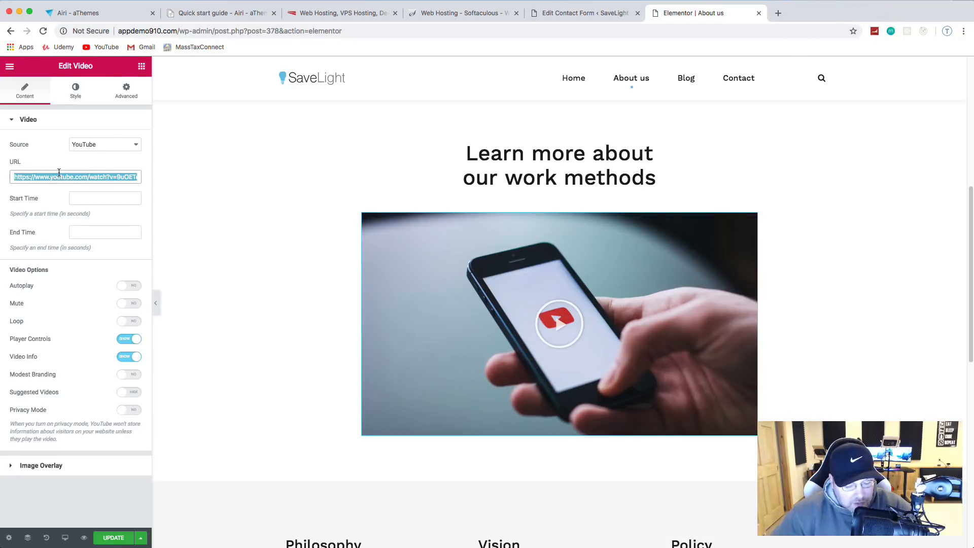
key(super+v)
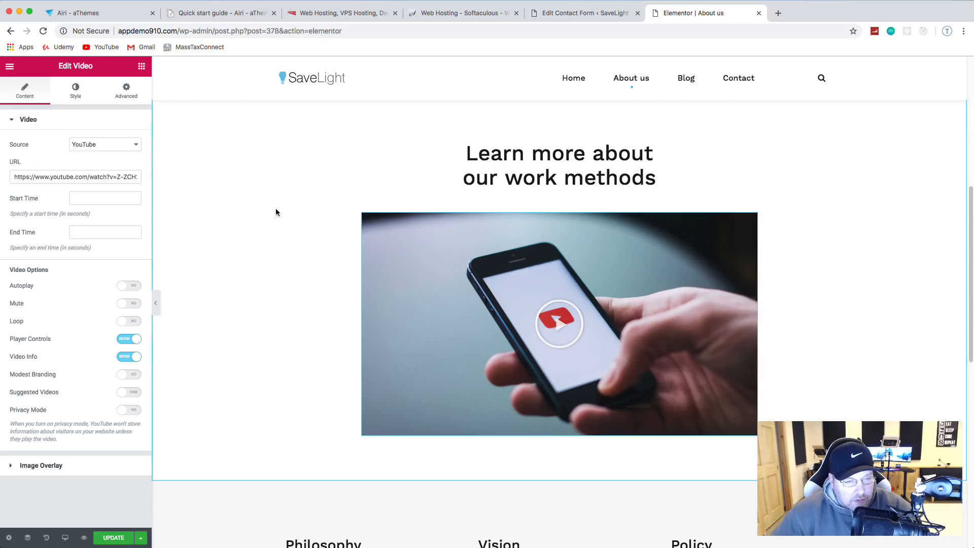
scroll(264, 315, down, 3)
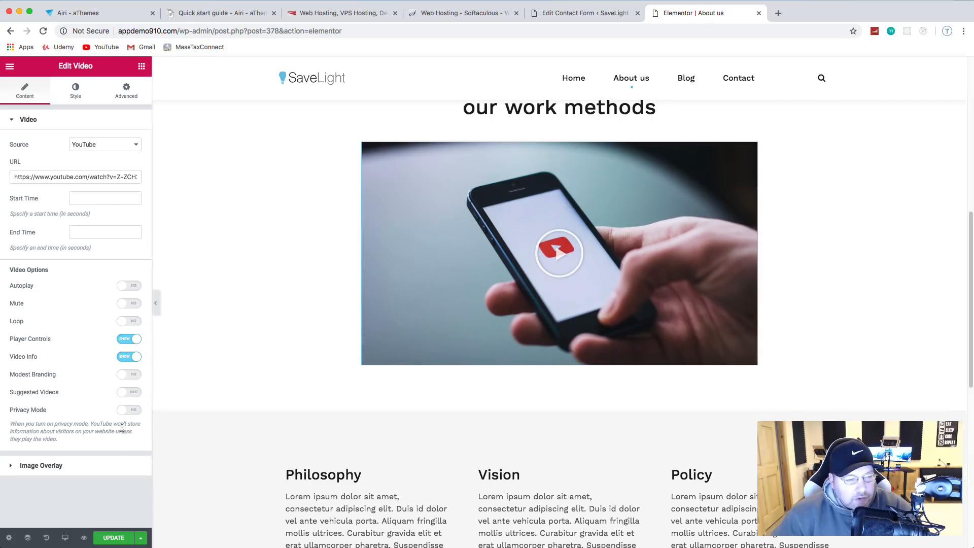
click(114, 538)
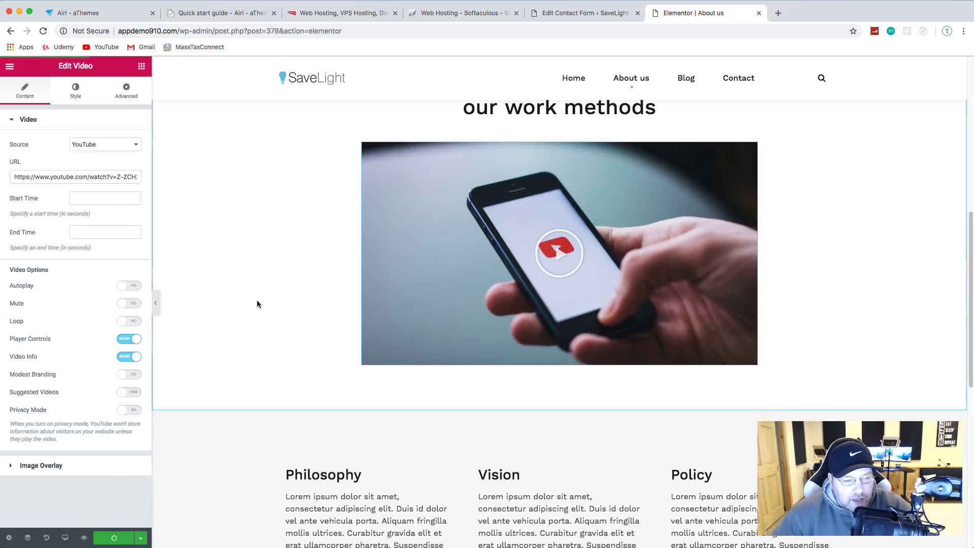
click(554, 257)
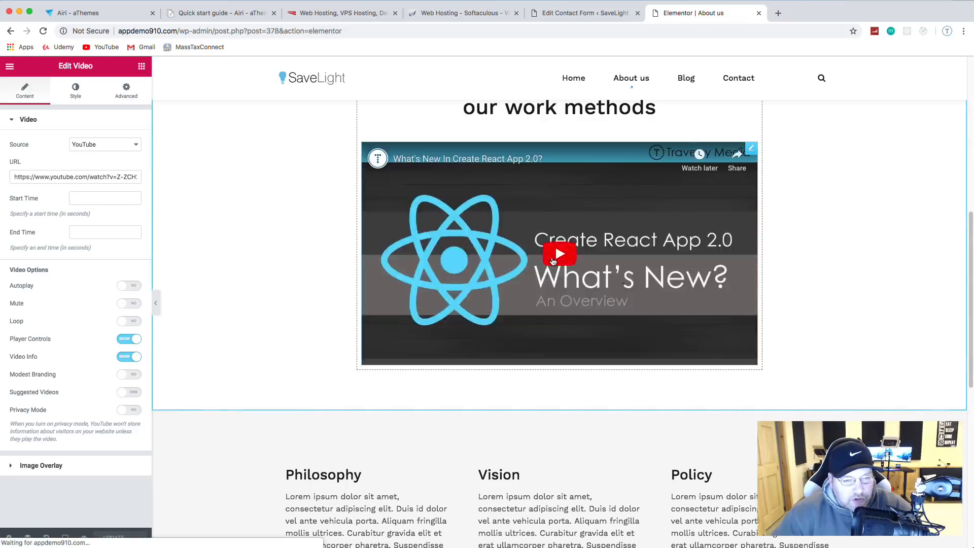
click(592, 283)
click(379, 356)
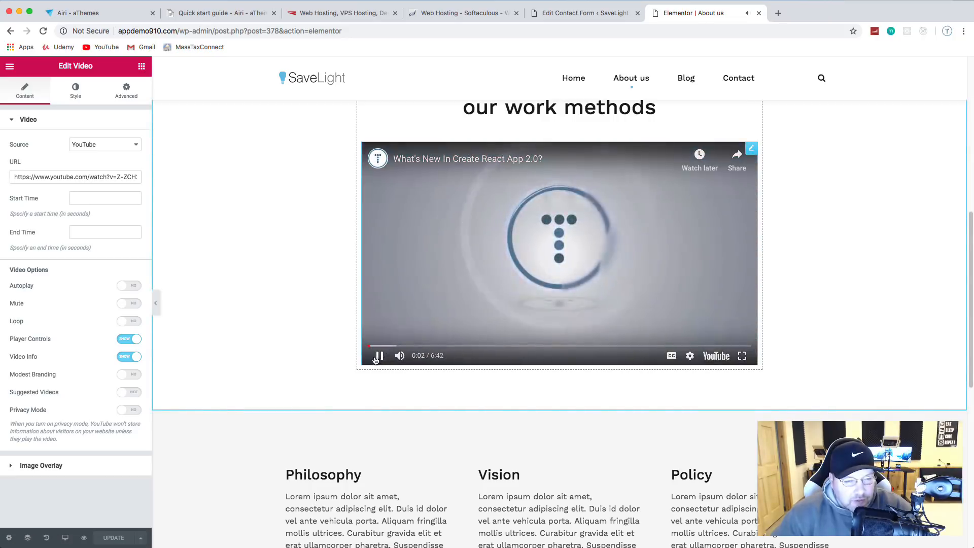
click(379, 356)
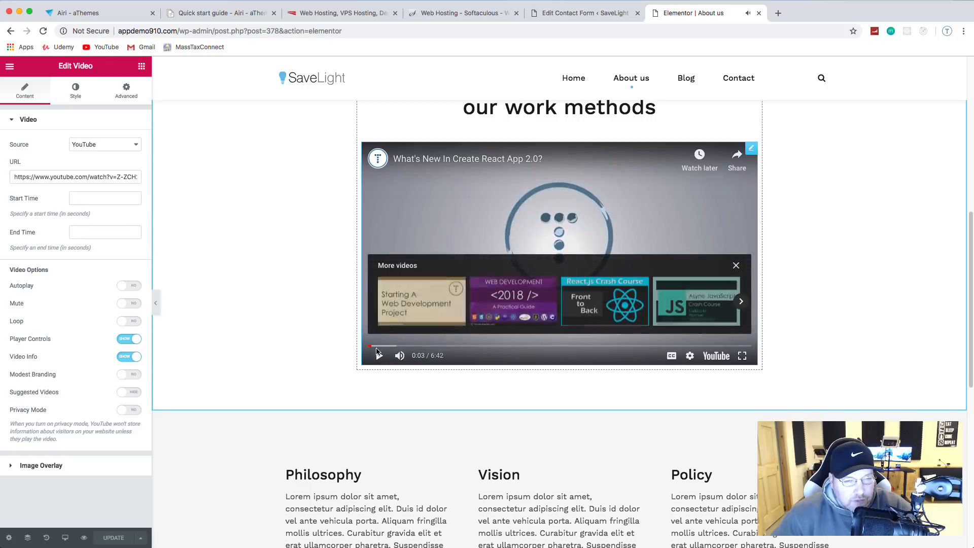
Step: Turn video Autoplay to YES and update the page
click(130, 287)
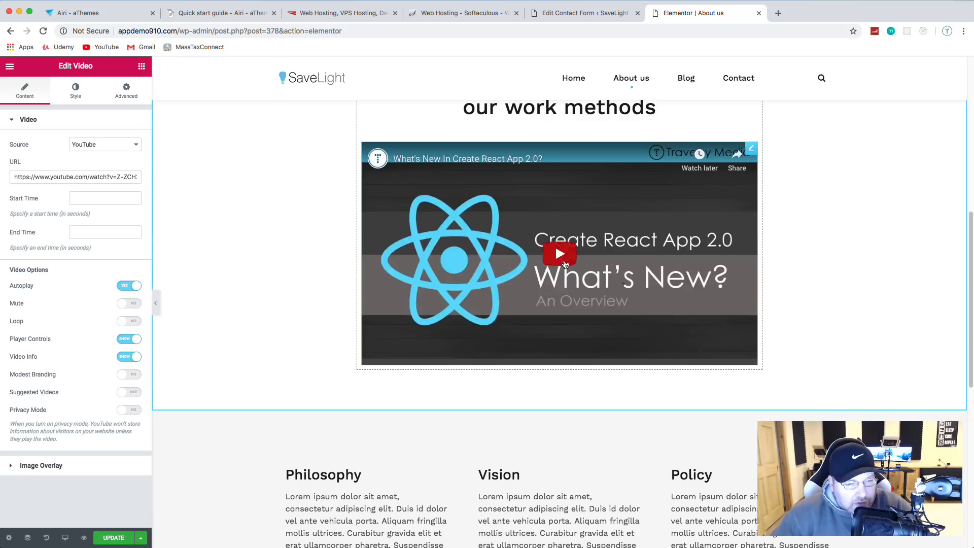
click(601, 289)
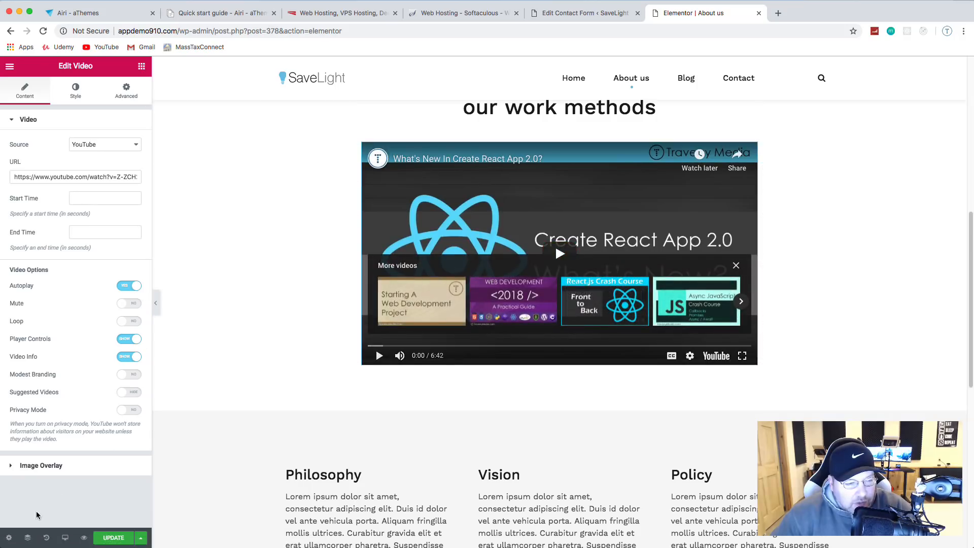
click(111, 537)
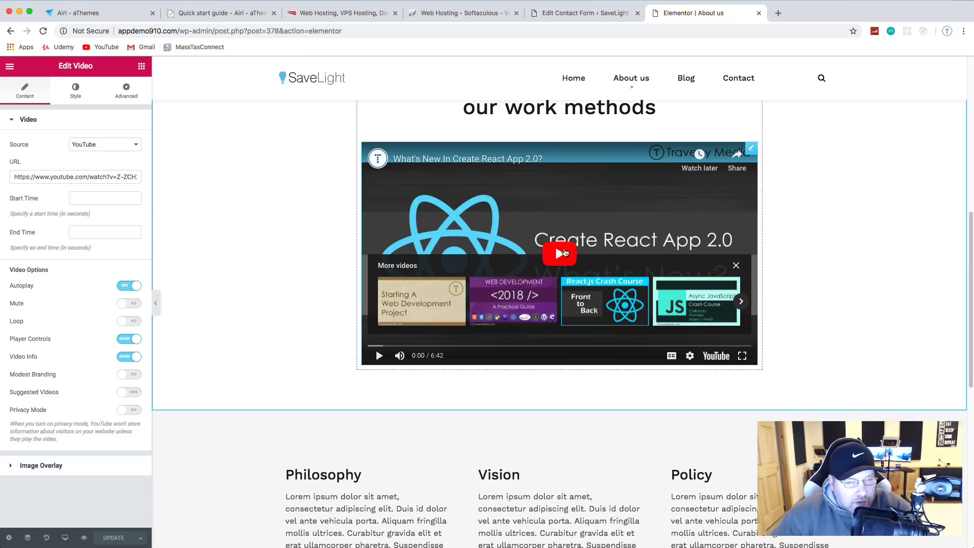
click(558, 254)
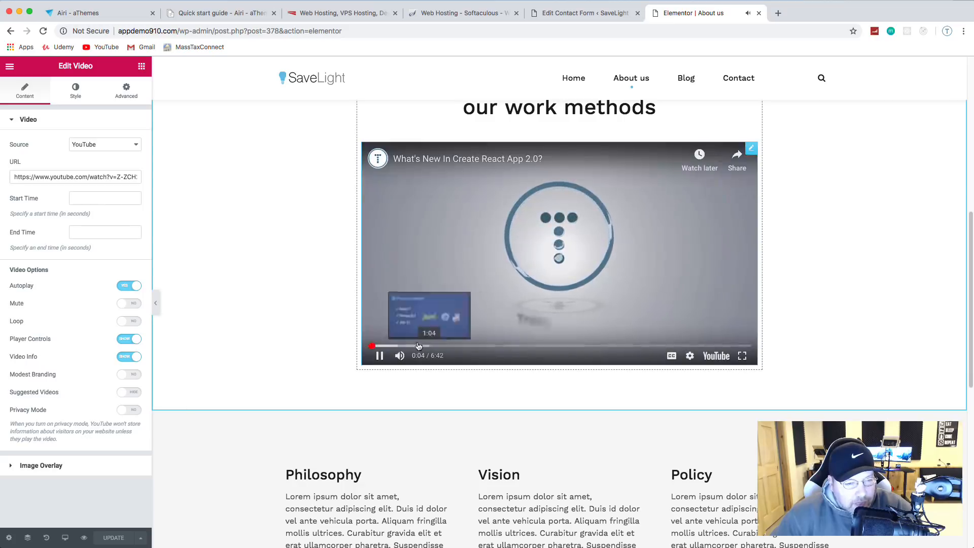
click(381, 357)
Step: Exit Elementor to the WordPress dashboard via the main menu
scroll(372, 312, down, 5)
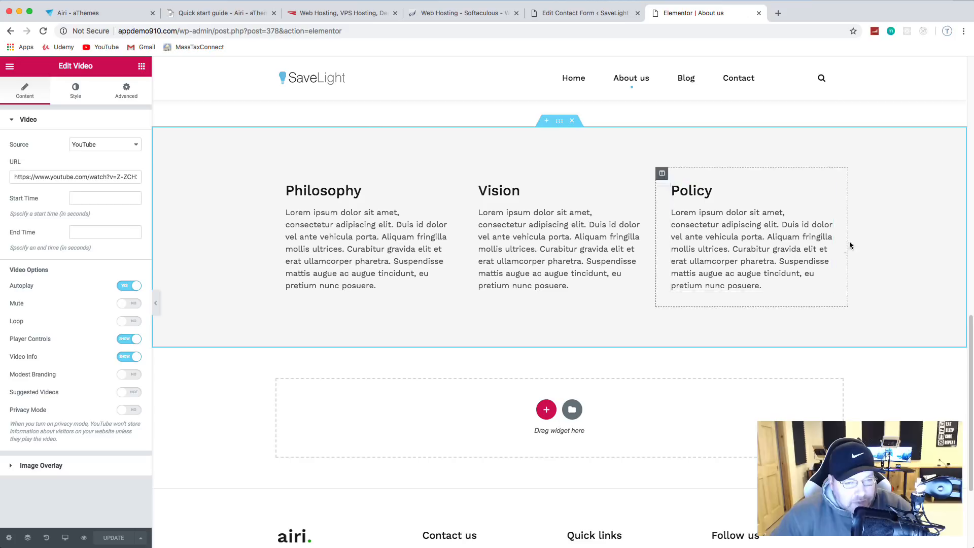
scroll(674, 244, down, 2)
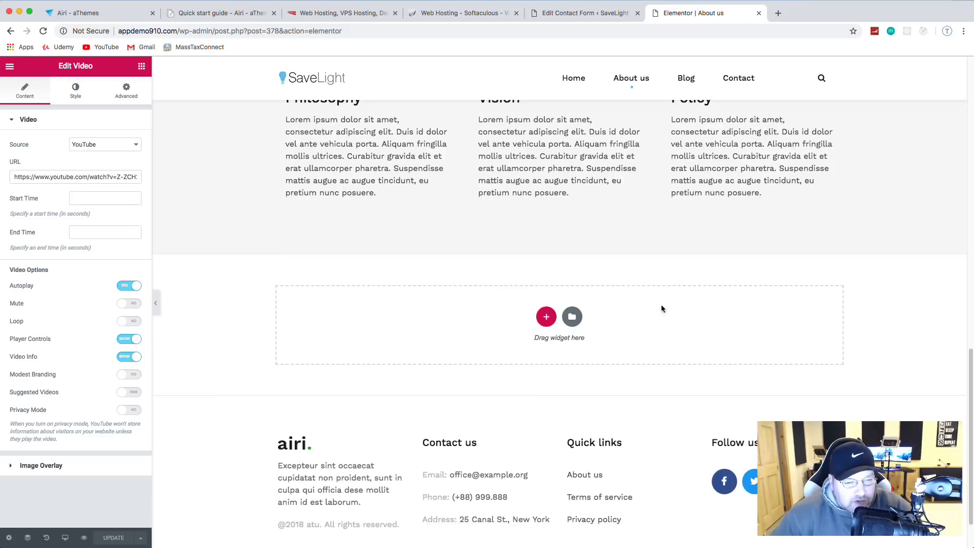
scroll(208, 126, up, 10)
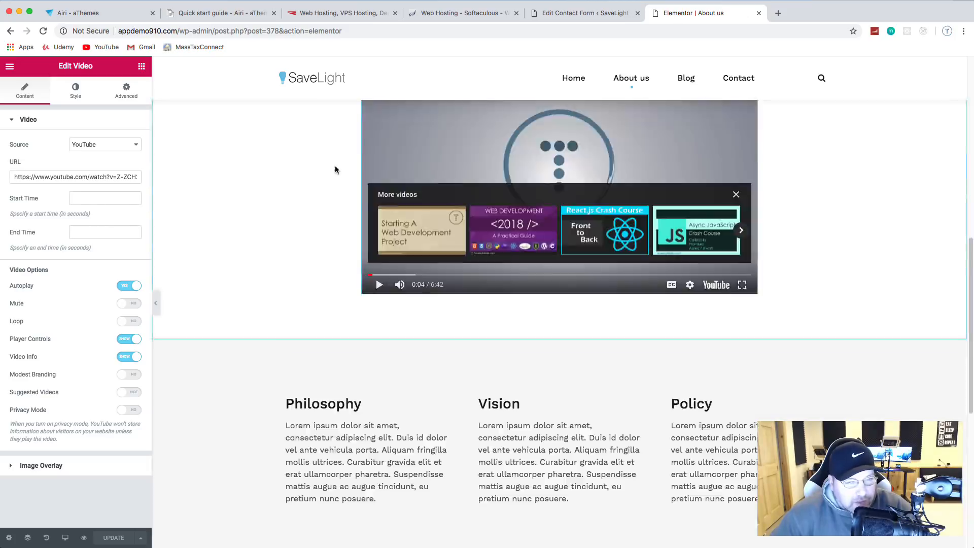
click(10, 67)
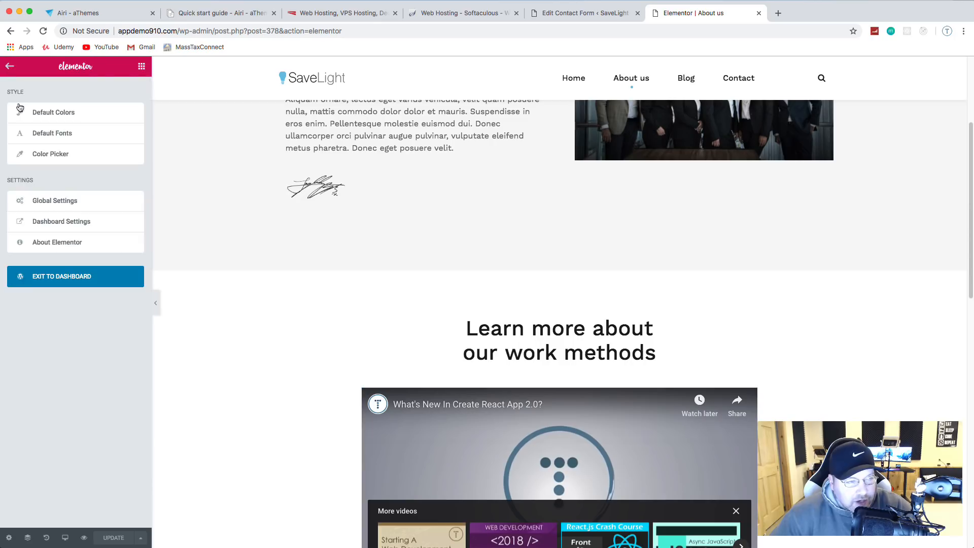
click(77, 279)
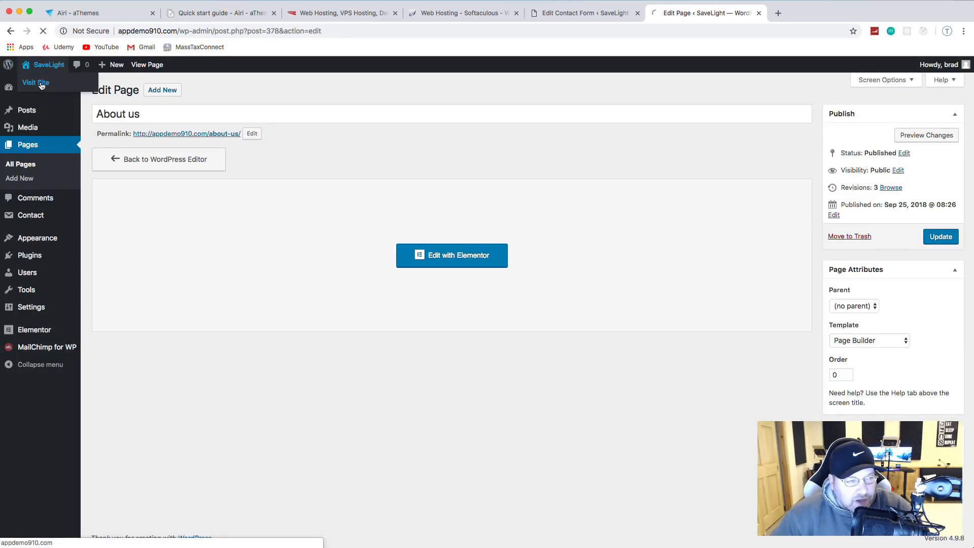
Step: Play the React video on the live About us page, then return to the admin tab
click(41, 83)
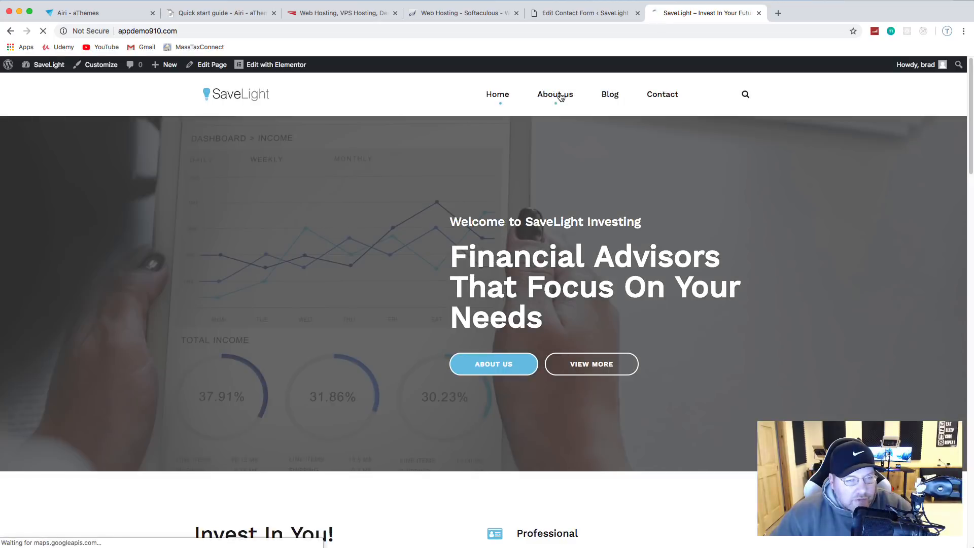
click(558, 96)
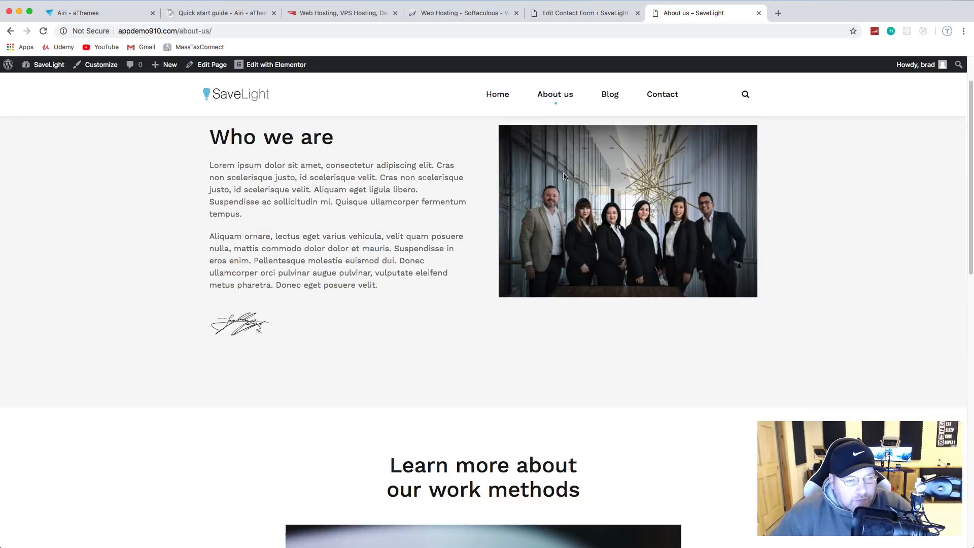
scroll(627, 224, down, 10)
click(485, 200)
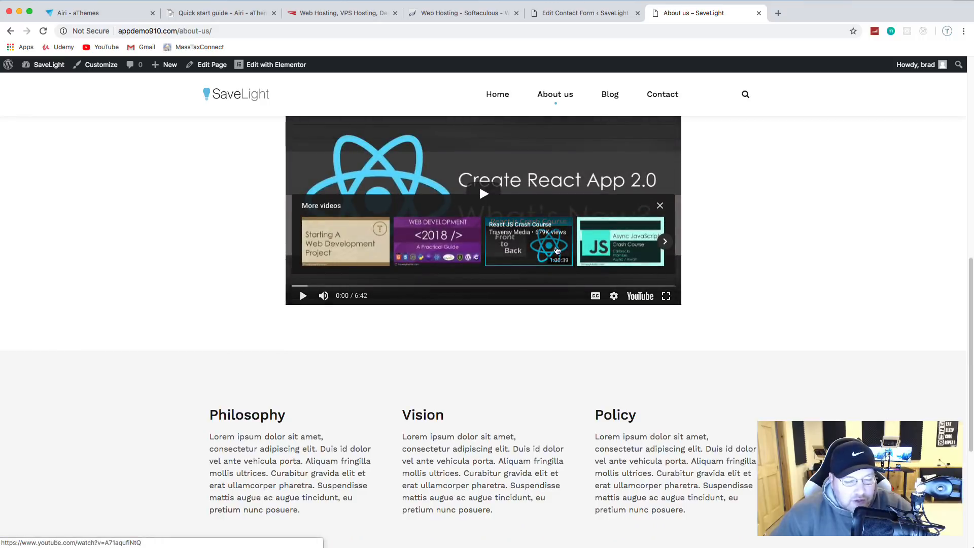
scroll(559, 310, up, 1)
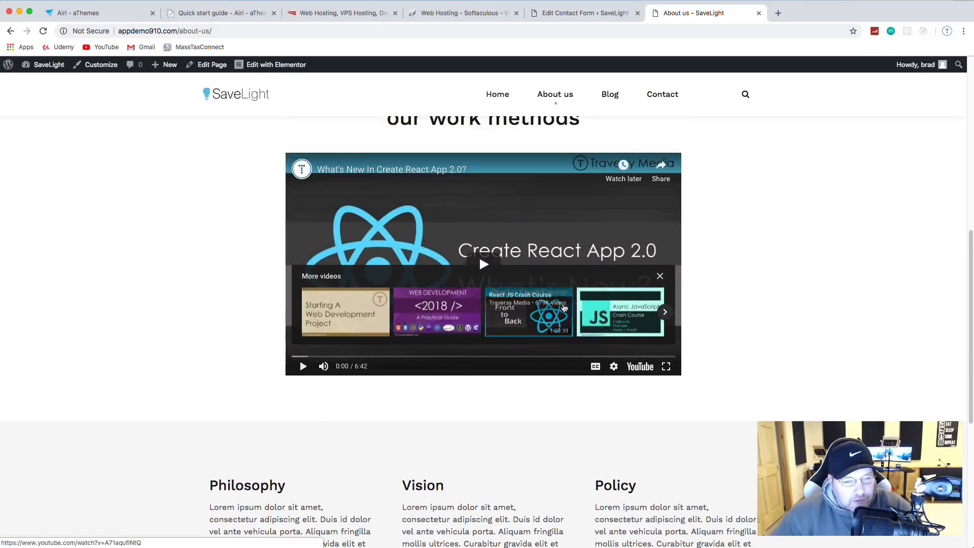
scroll(558, 309, down, 5)
scroll(558, 309, up, 10)
scroll(559, 309, up, 5)
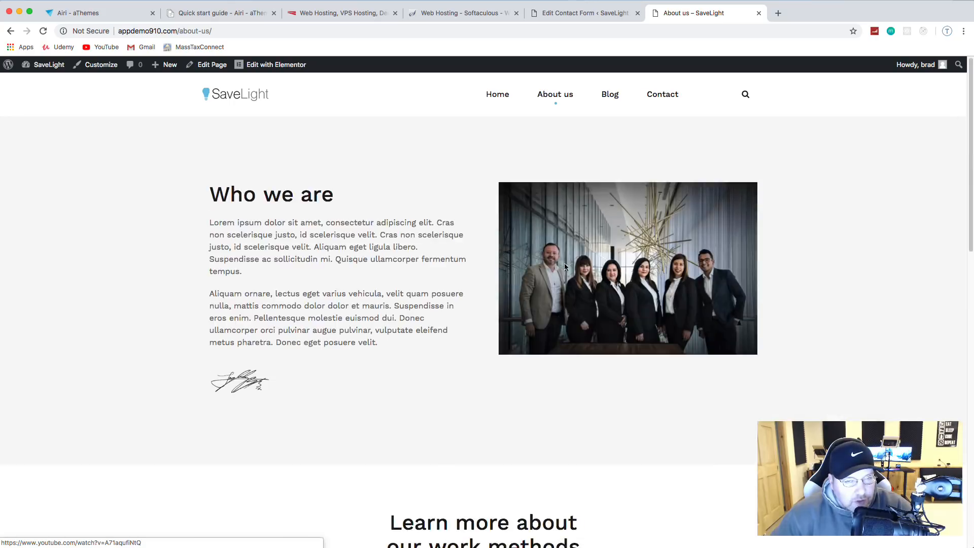
scroll(563, 253, down, 8)
scroll(560, 192, up, 5)
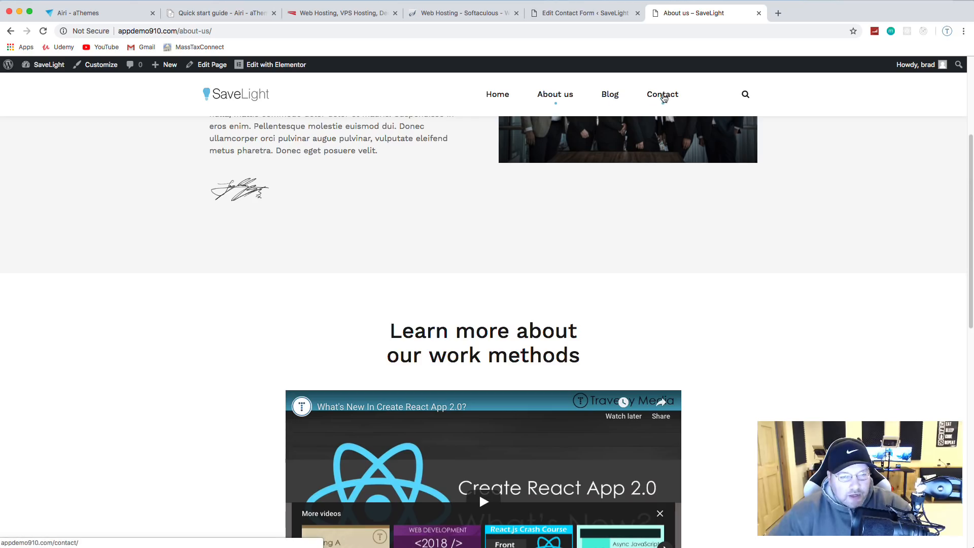
scroll(529, 248, down, 10)
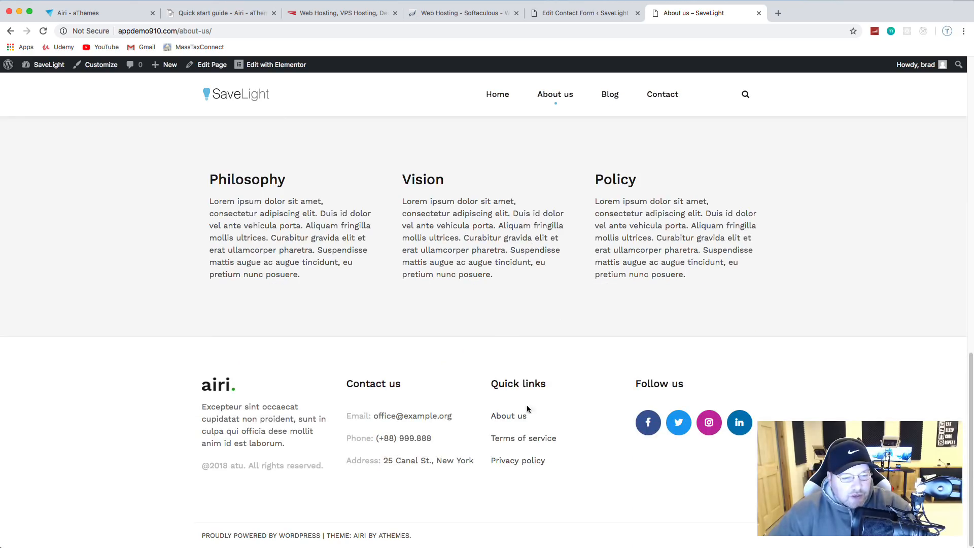
click(577, 14)
mouse_move(40, 254)
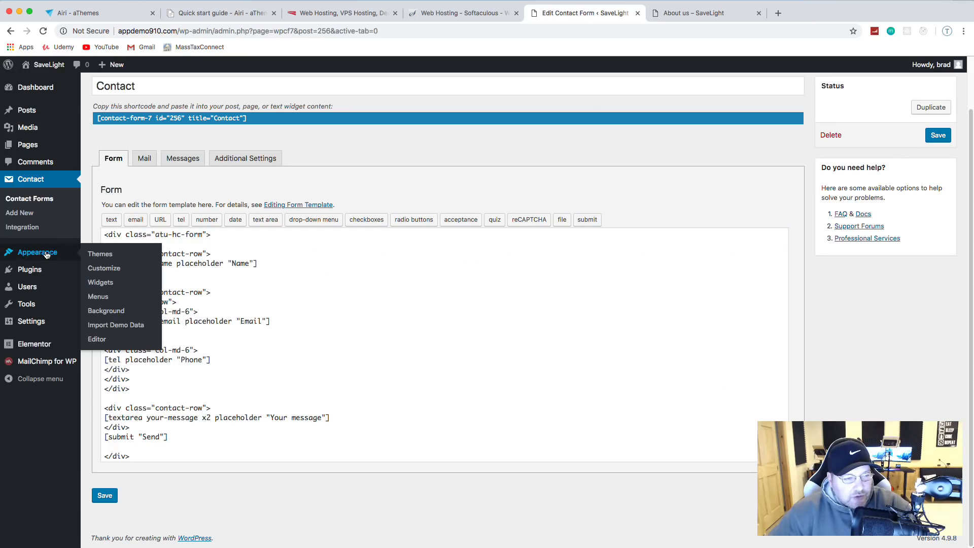
Step: Expand the Footer 1 area and its Text widget, comparing with the live footer
click(108, 285)
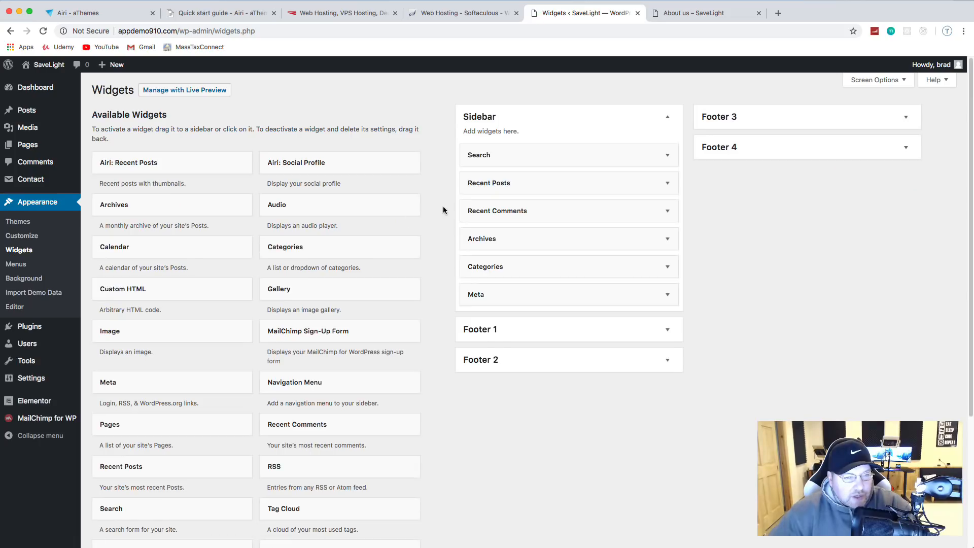
click(559, 339)
scroll(713, 309, down, 1)
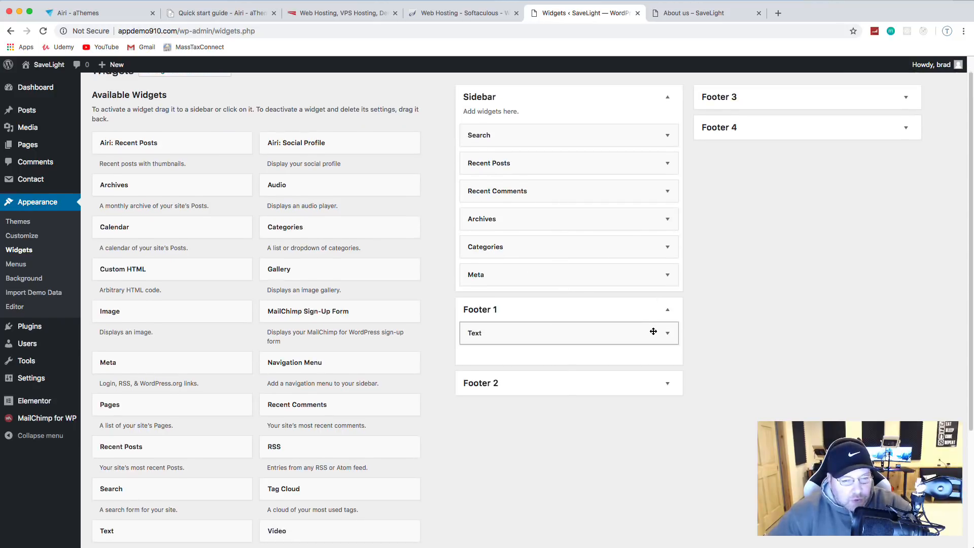
click(655, 333)
scroll(744, 287, down, 3)
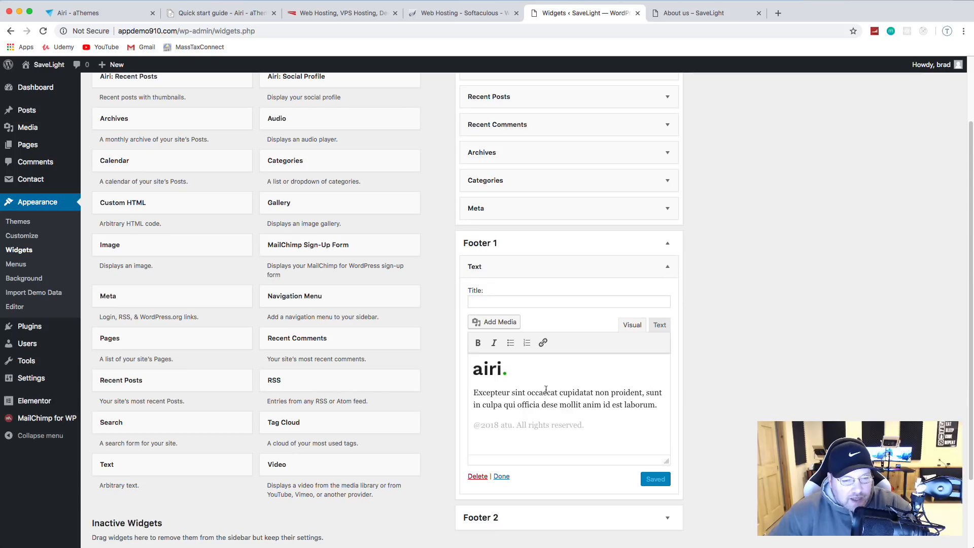
click(705, 13)
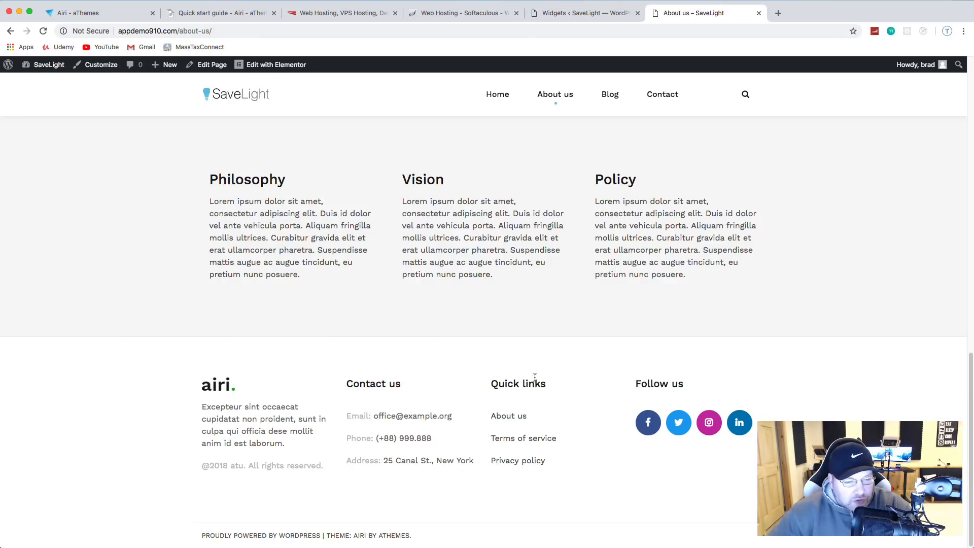
click(602, 13)
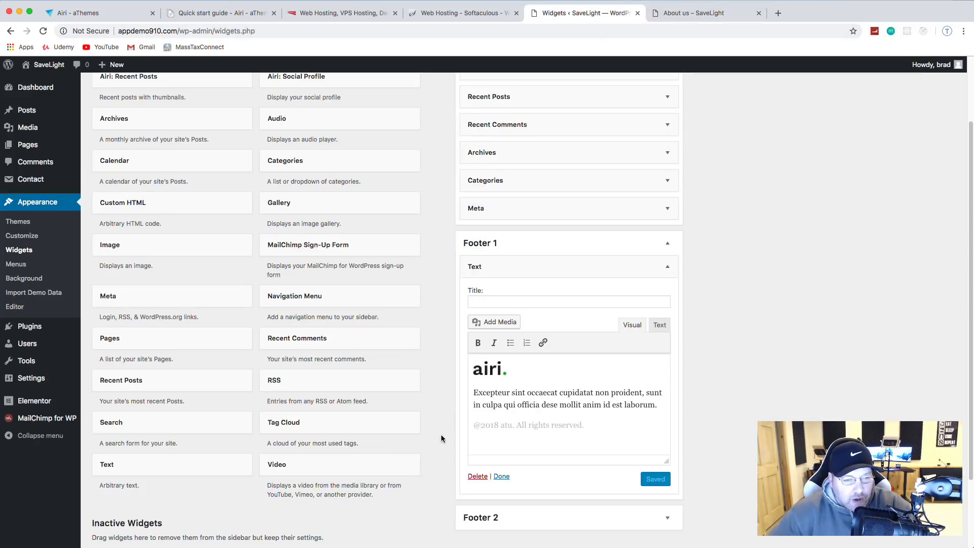
Step: Delete the airi logo image from the Footer 1 text content
click(498, 374)
click(507, 365)
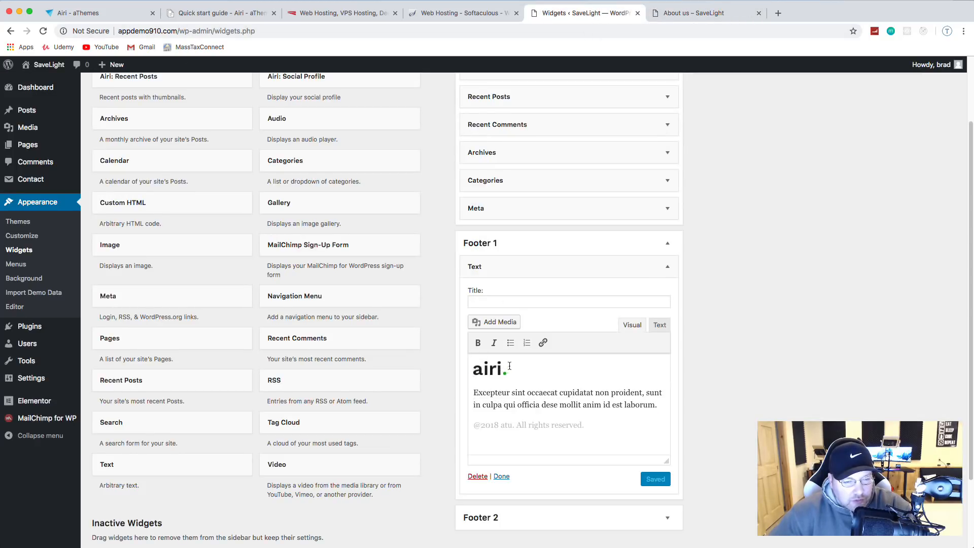
click(486, 369)
key(BackSpace)
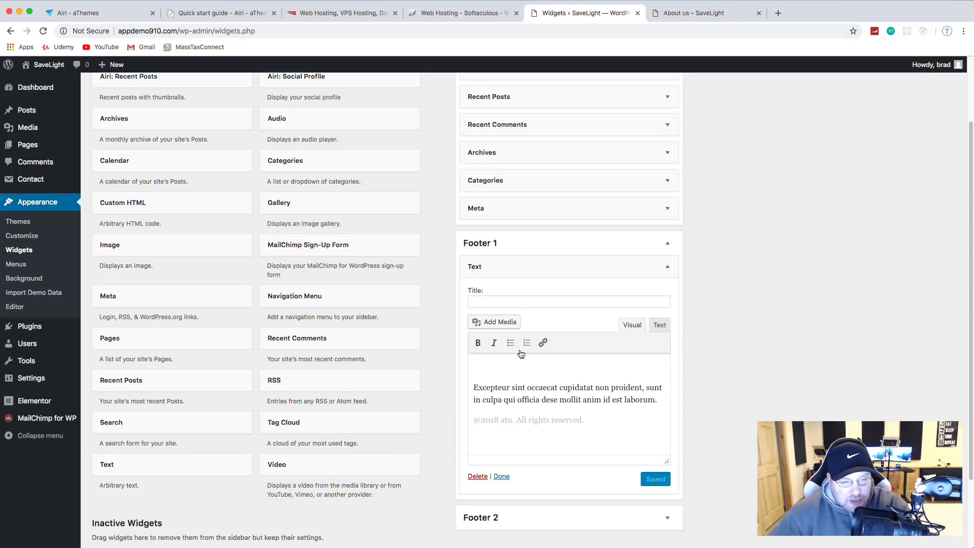
Step: Insert the SaveLight logo.png from the Media Library into the Footer 1 text
click(497, 322)
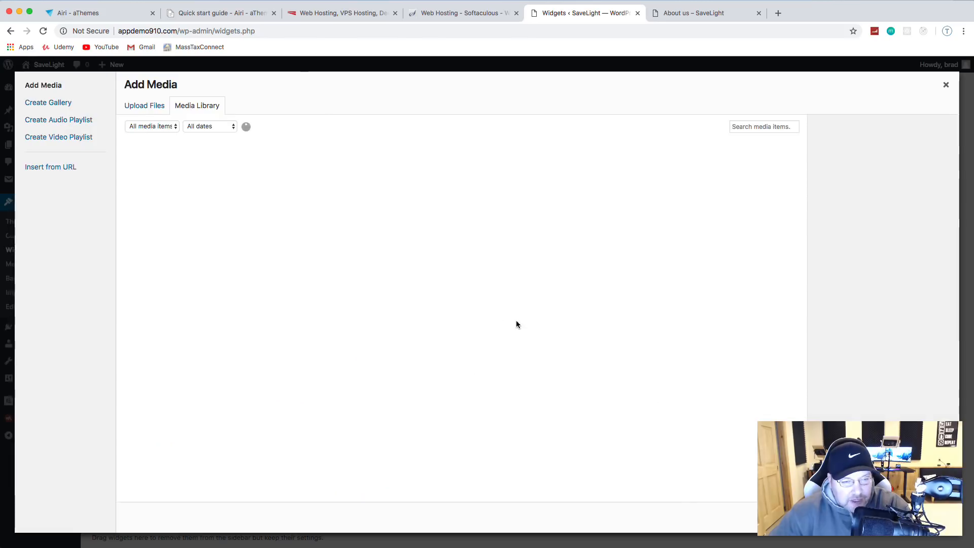
click(461, 176)
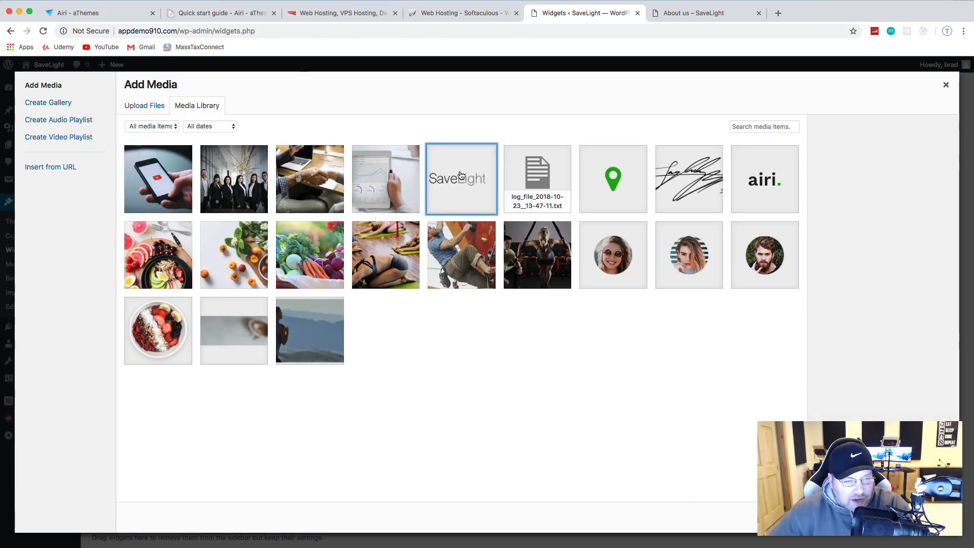
click(478, 195)
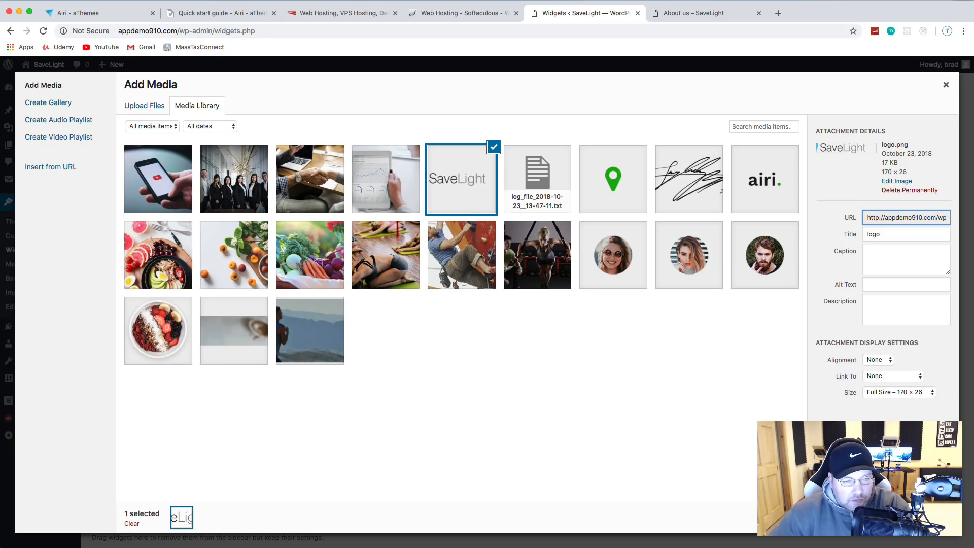
click(923, 517)
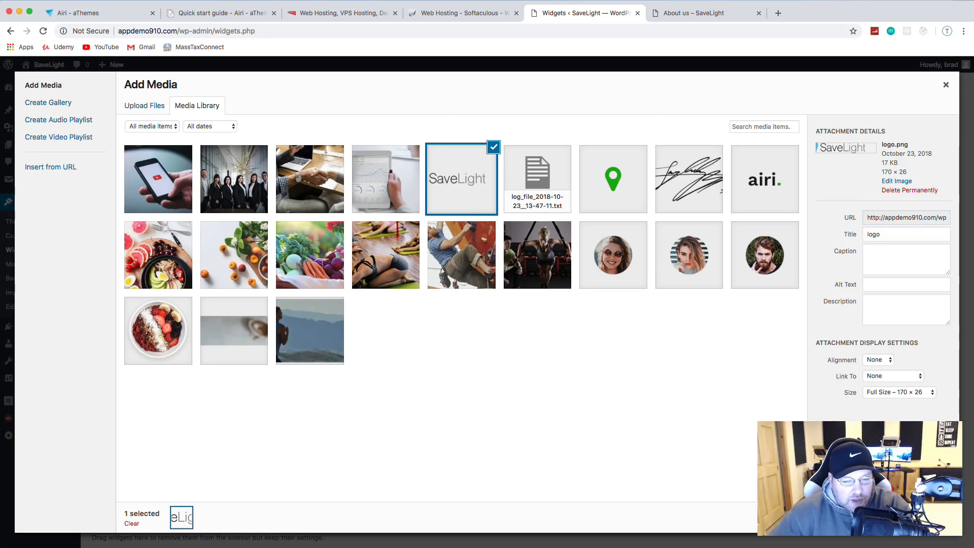
click(922, 517)
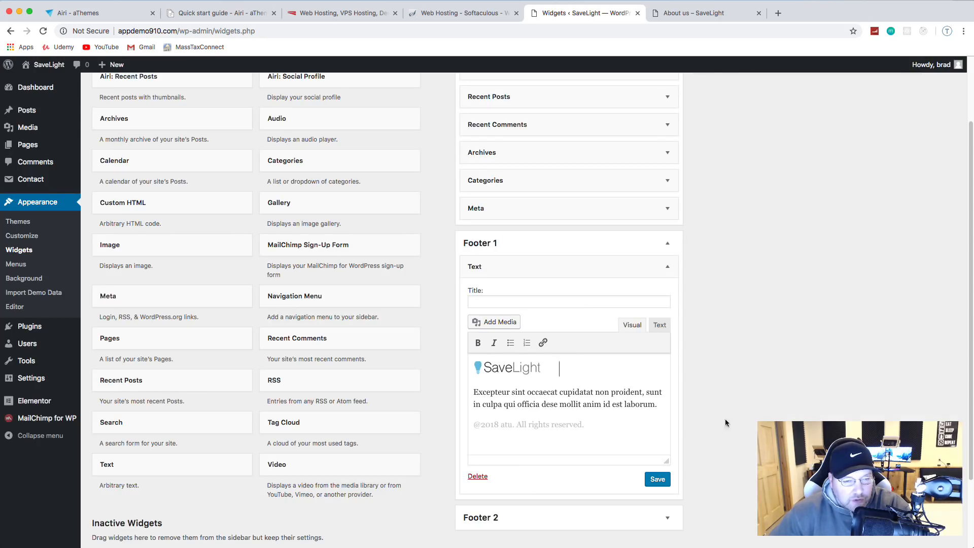
double_click(507, 425)
key(BackSpace)
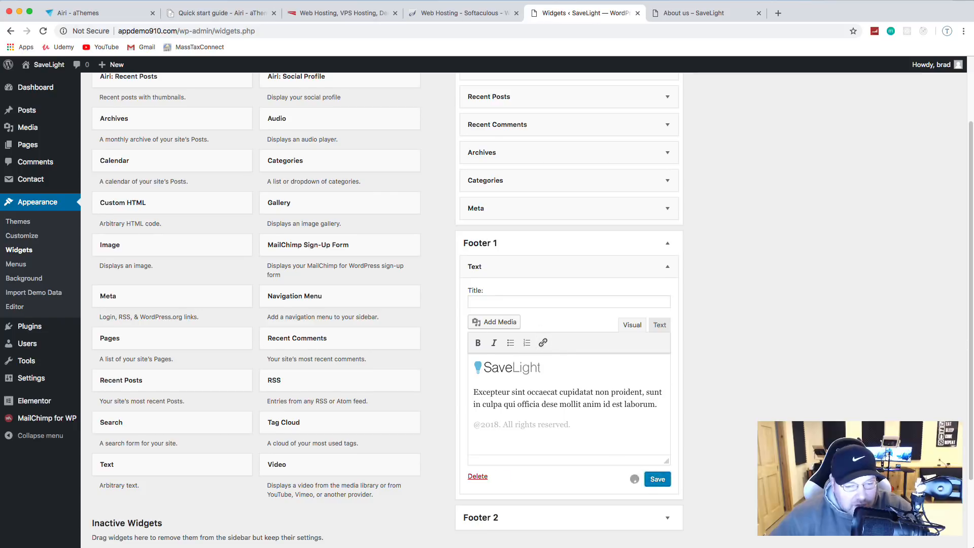
scroll(620, 349, down, 3)
click(668, 429)
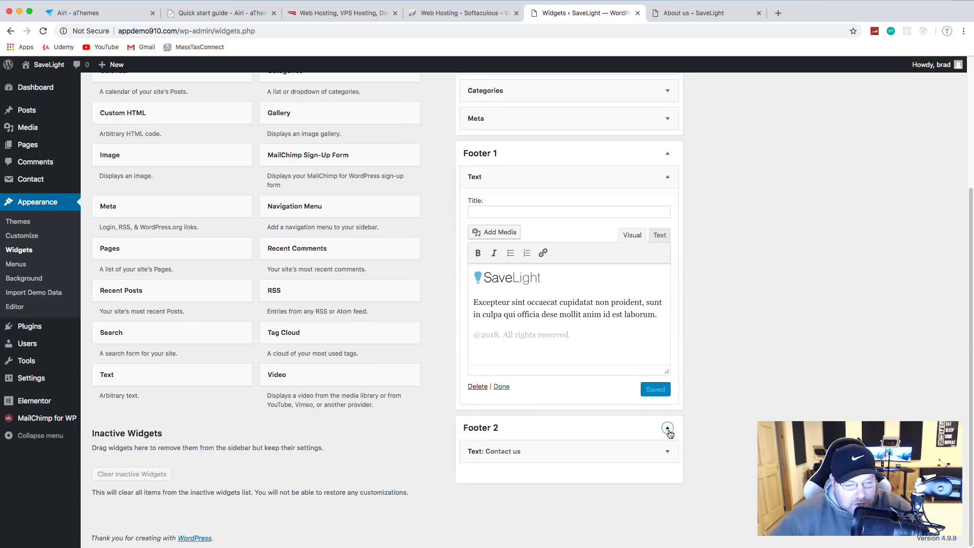
Step: Replace the Contact us widget's sample email and phone number with SaveLight's
click(561, 450)
scroll(608, 393, down, 5)
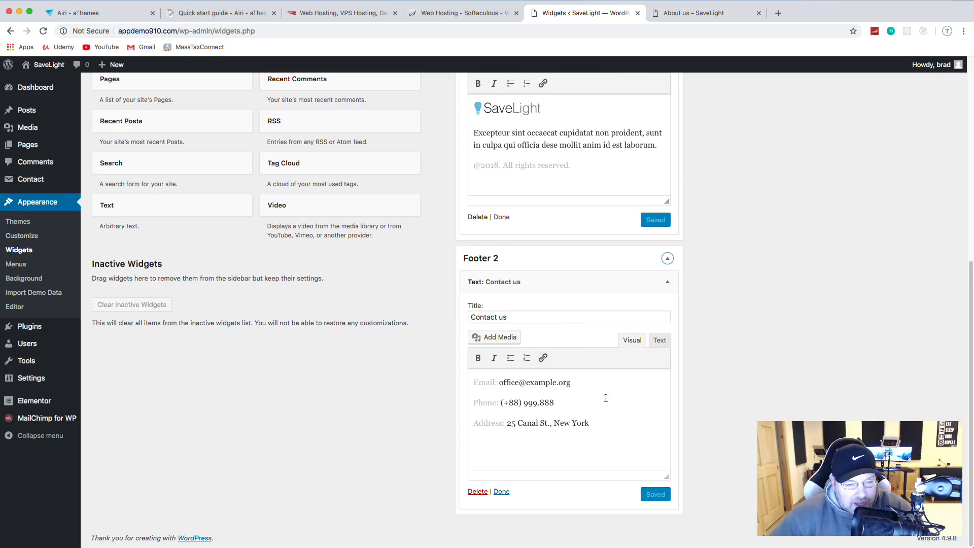
drag(577, 384, 499, 384)
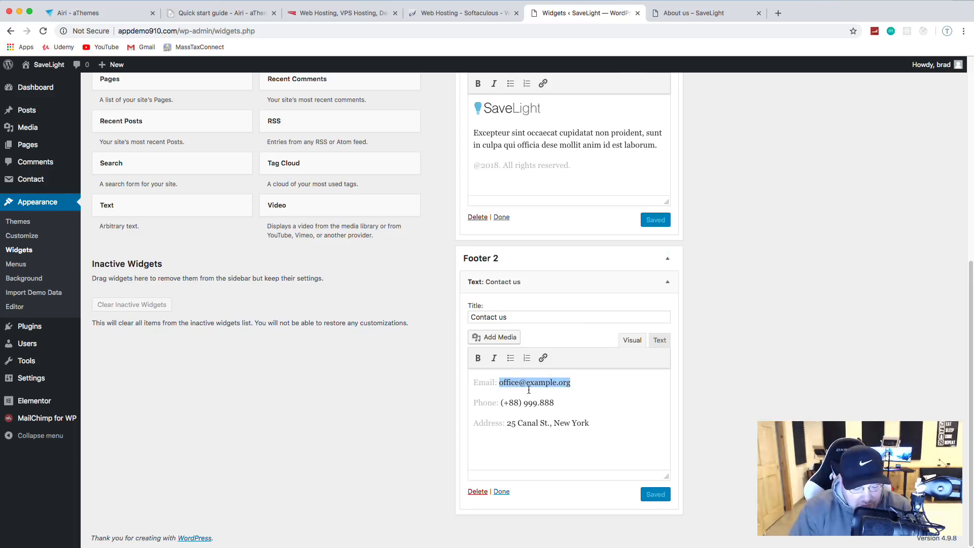
text(c)
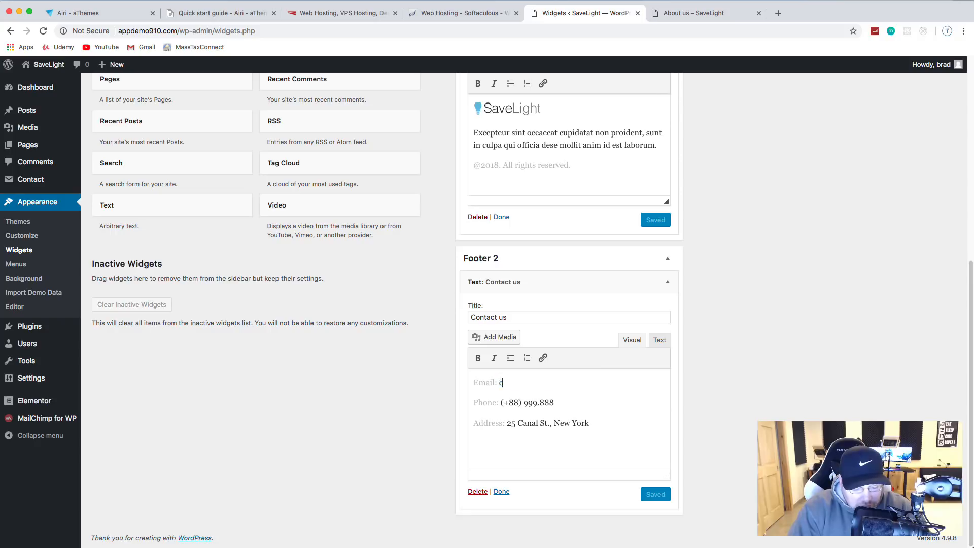
text(ontact)
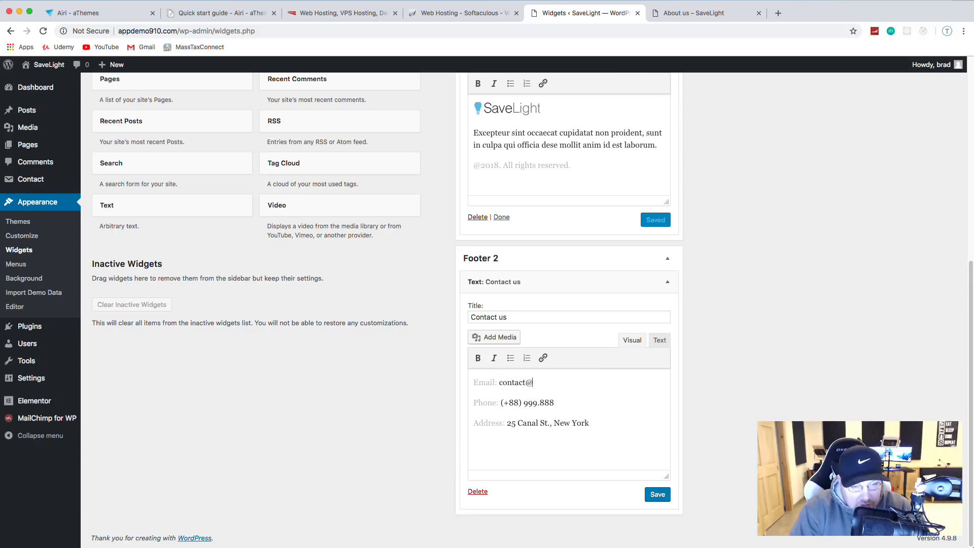
text(@savelight.test)
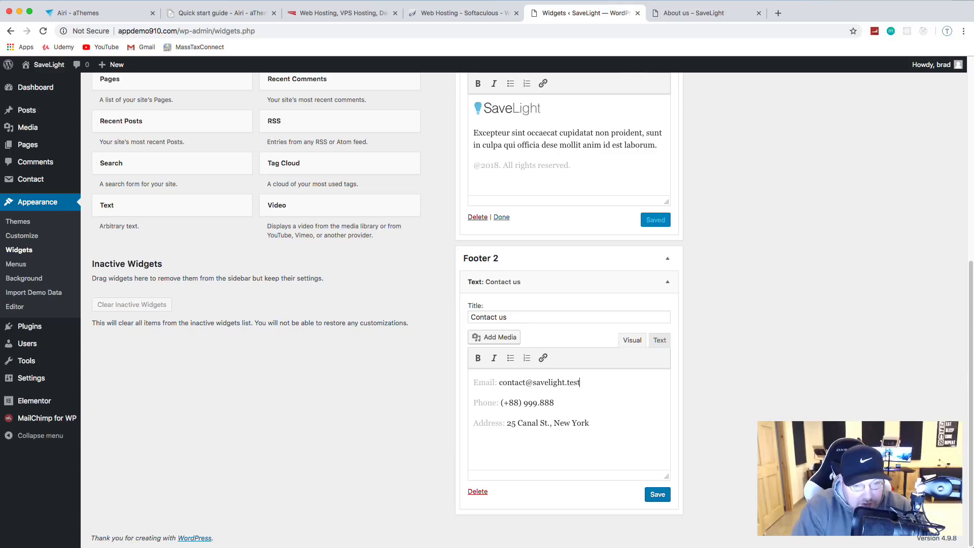
drag(554, 403, 501, 402)
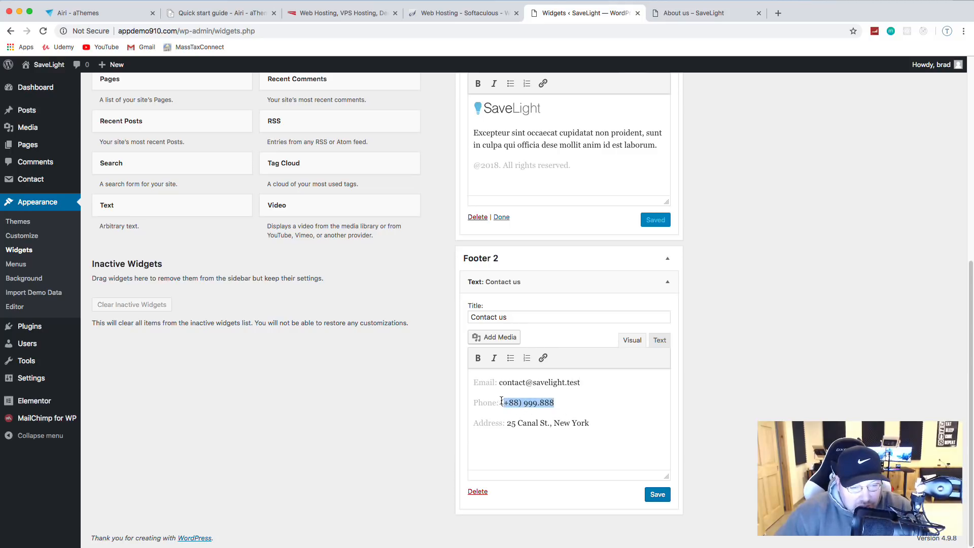
text(617)
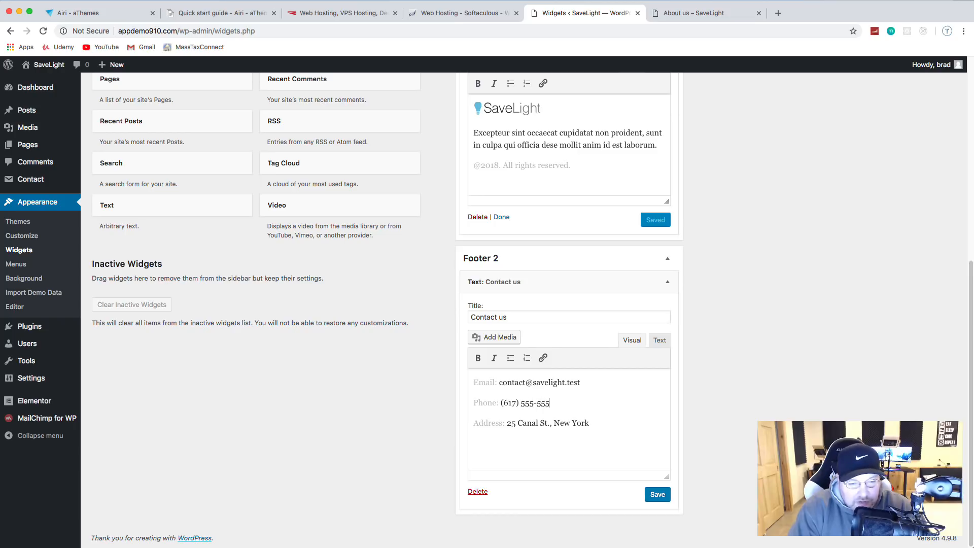
text(5)
Step: Replace the sample street address with SaveLight's address and save the widget
drag(566, 425, 511, 424)
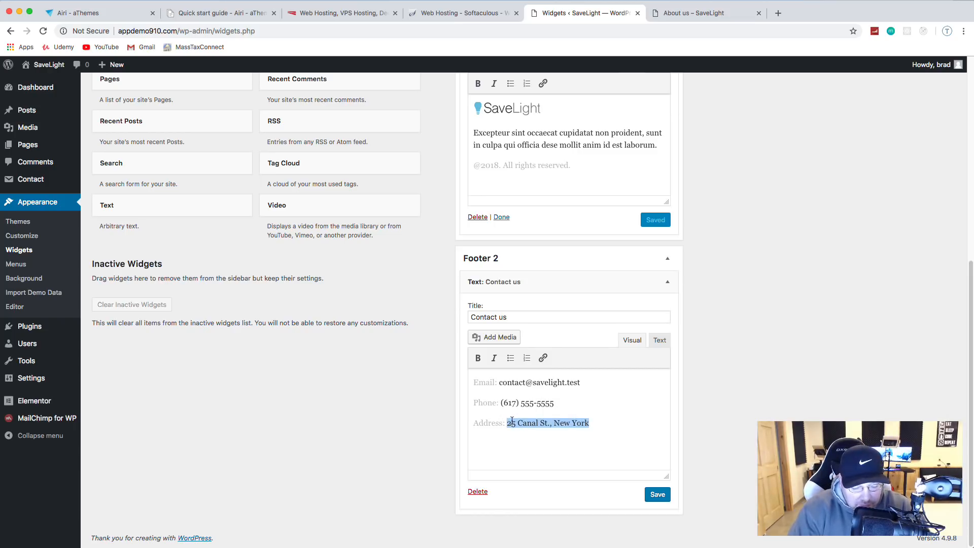
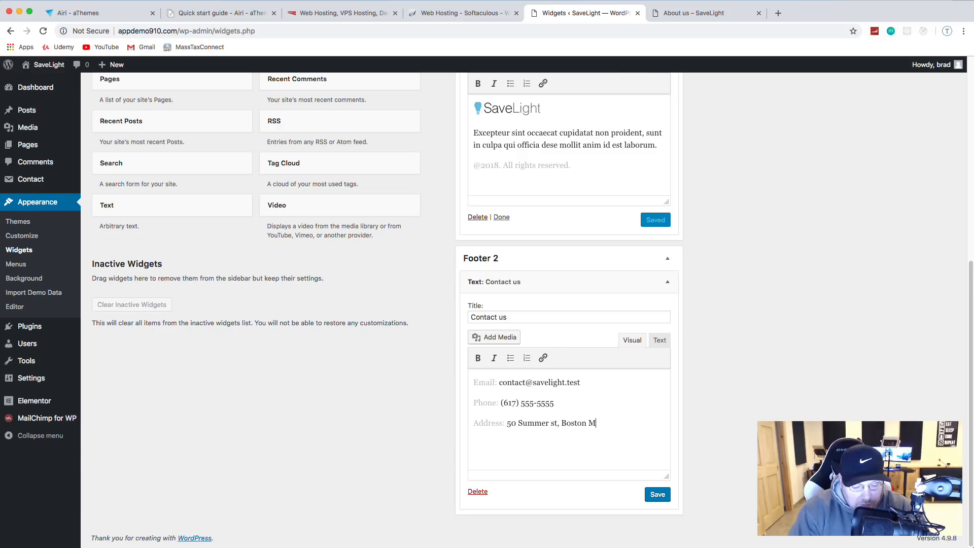
click(657, 495)
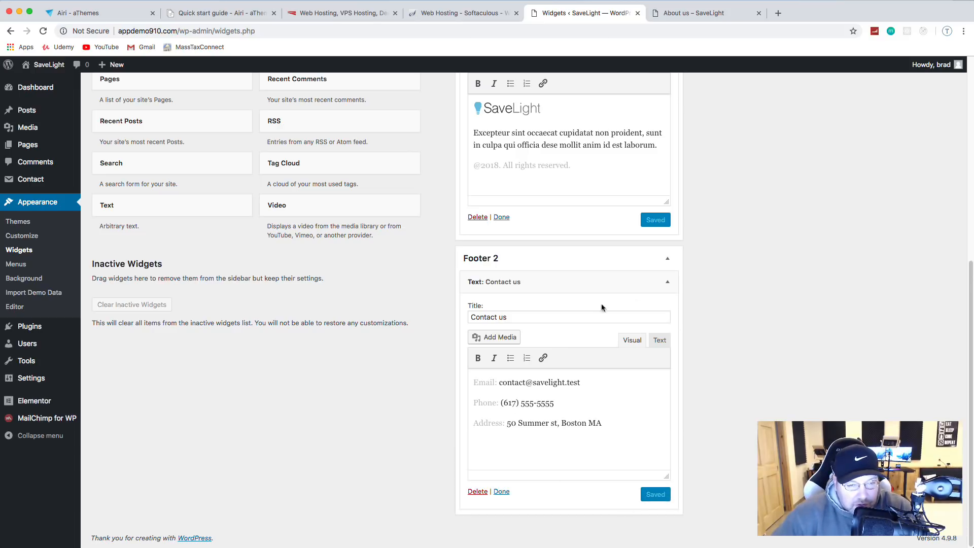
click(668, 283)
Step: Expand Footer 3 and Footer 4 and open their Quick links menu and Follow us social widgets
scroll(671, 304, up, 5)
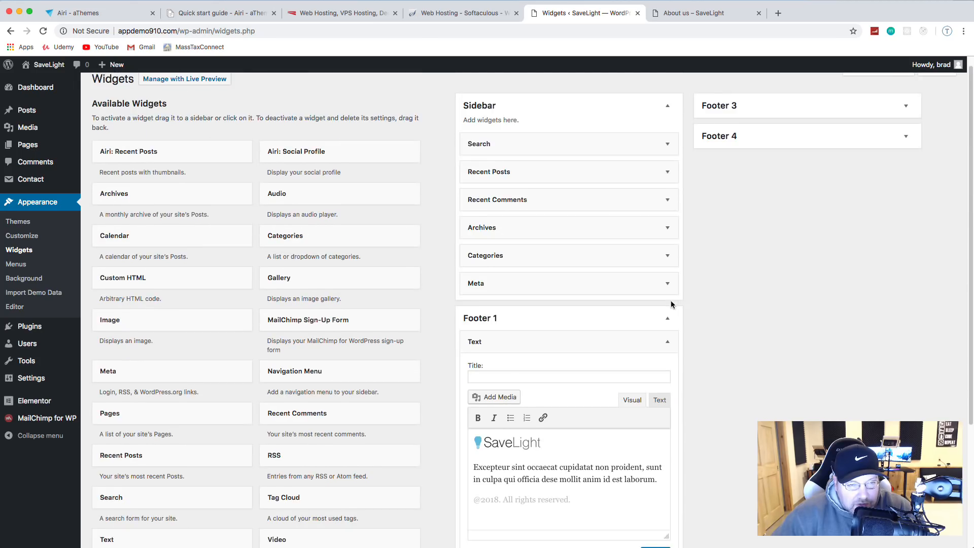
click(747, 120)
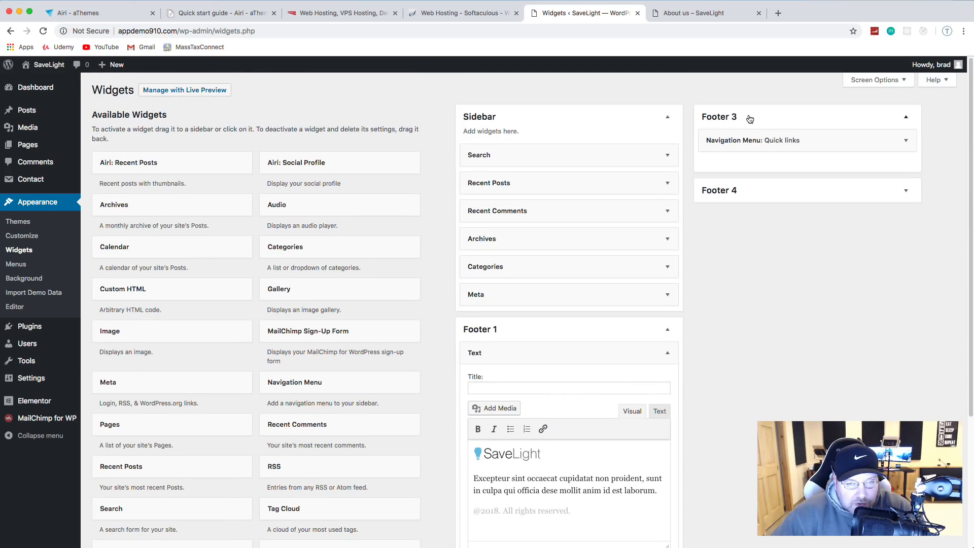
click(907, 141)
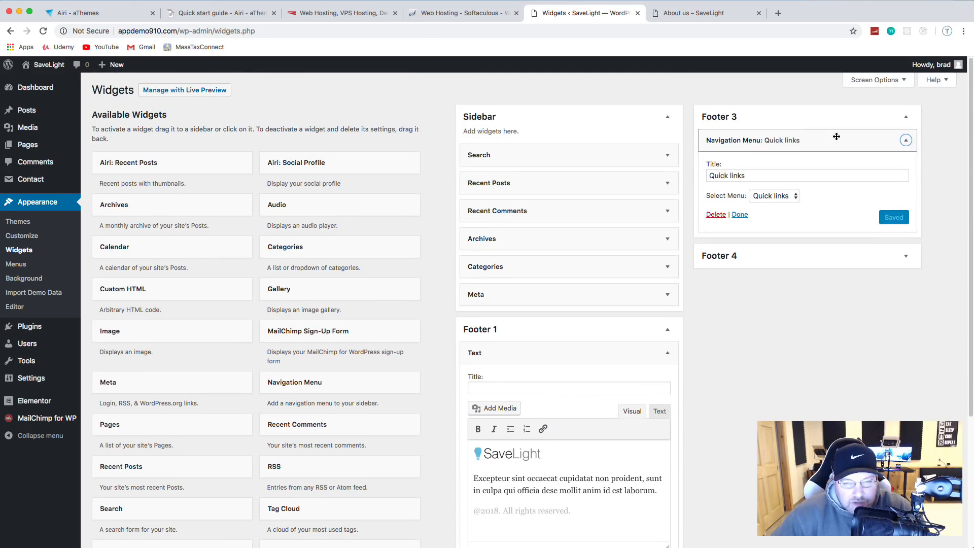
click(907, 259)
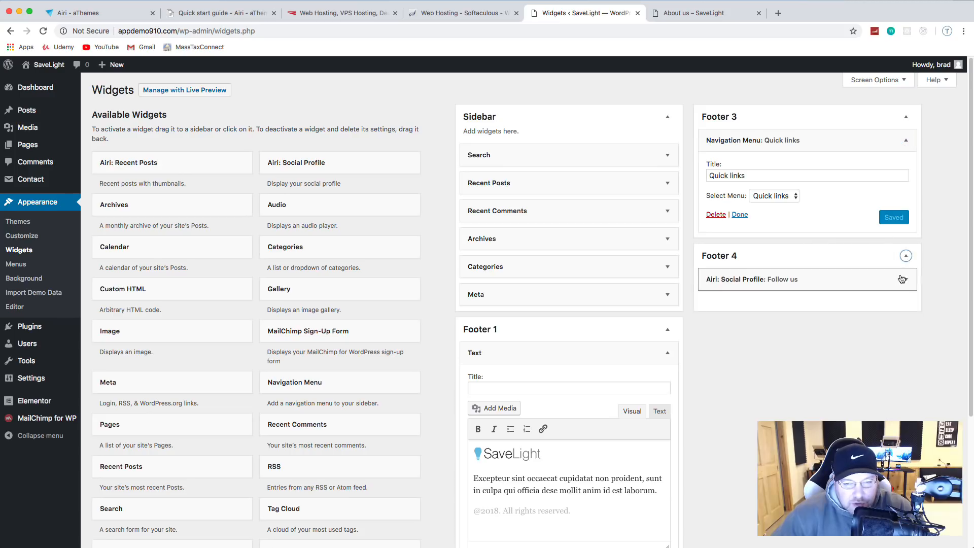
click(905, 279)
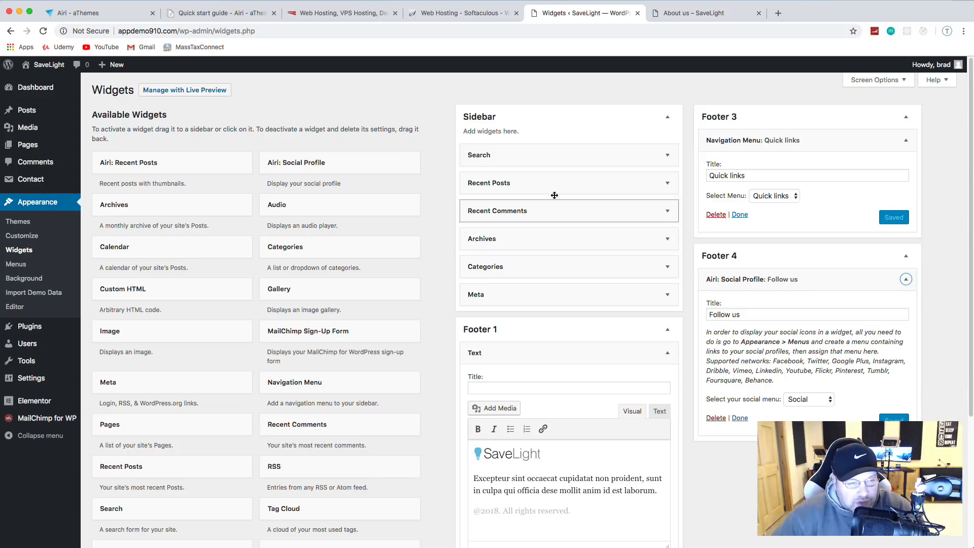
click(683, 13)
click(43, 31)
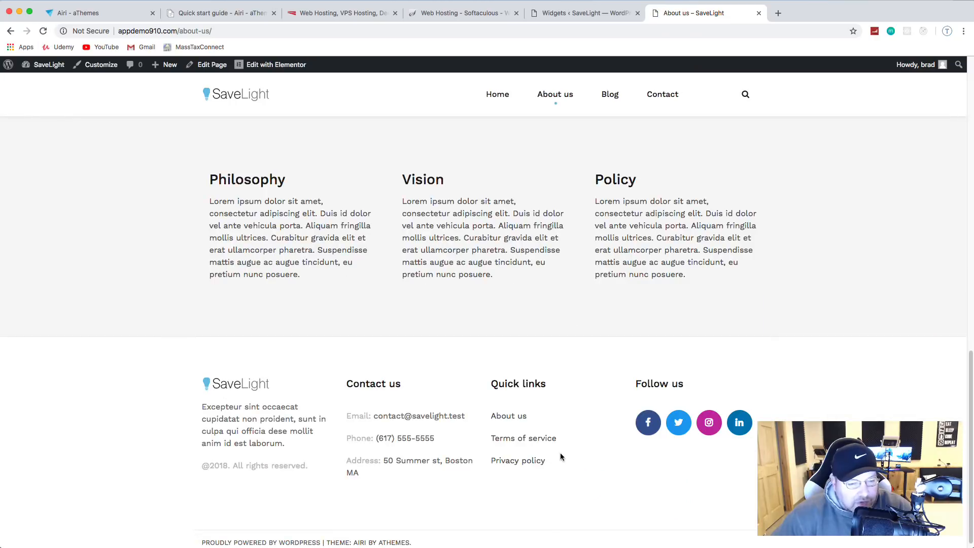
scroll(561, 457, up, 15)
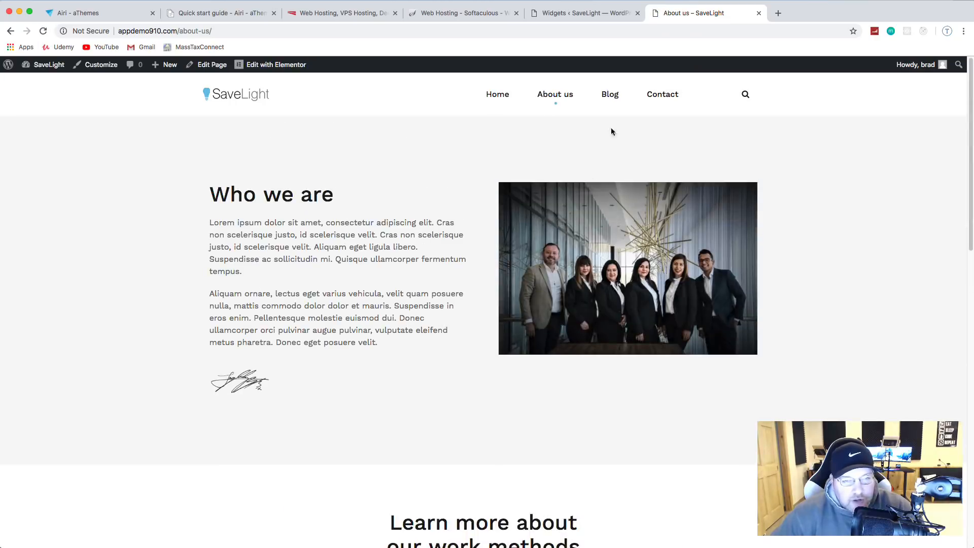
click(611, 95)
scroll(568, 181, down, 5)
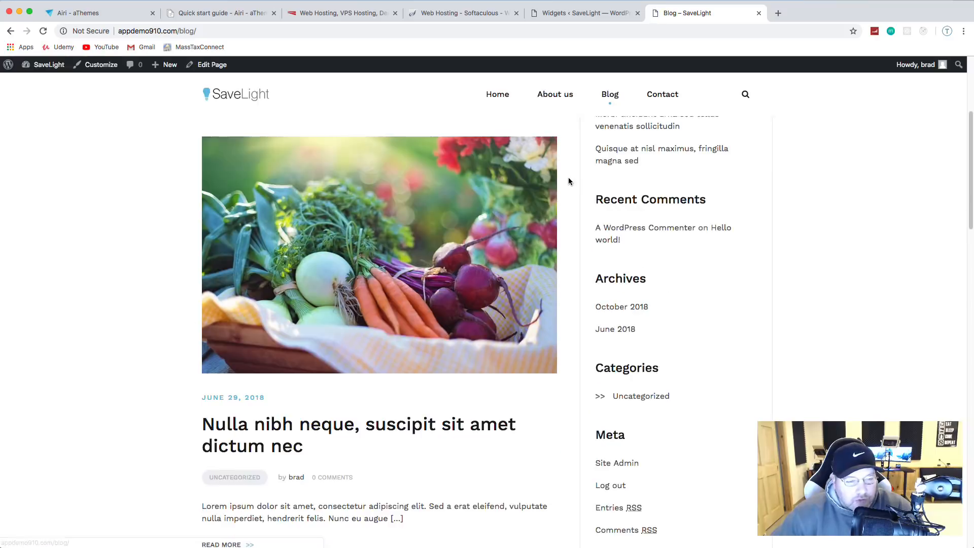
scroll(565, 178, down, 1)
scroll(565, 175, up, 5)
scroll(565, 173, down, 10)
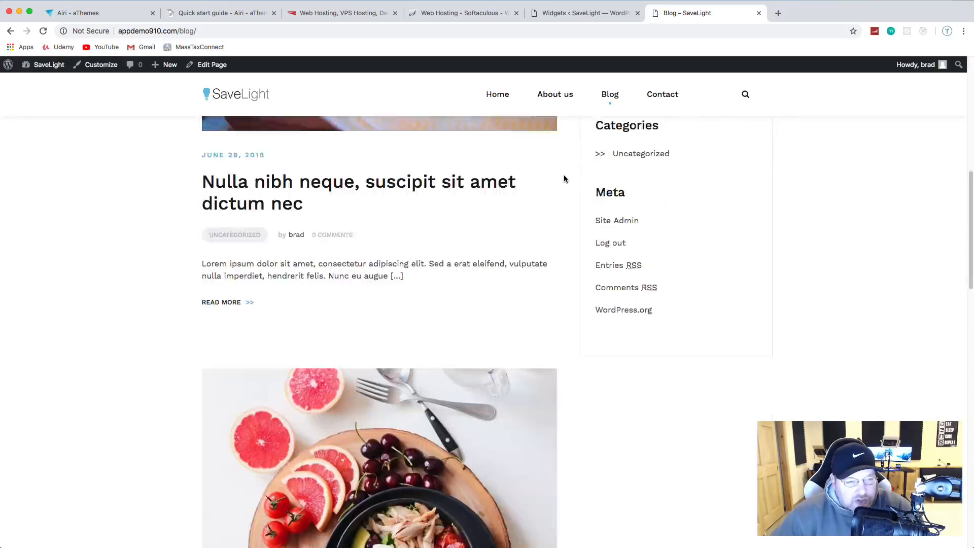
scroll(564, 178, down, 5)
scroll(563, 177, up, 15)
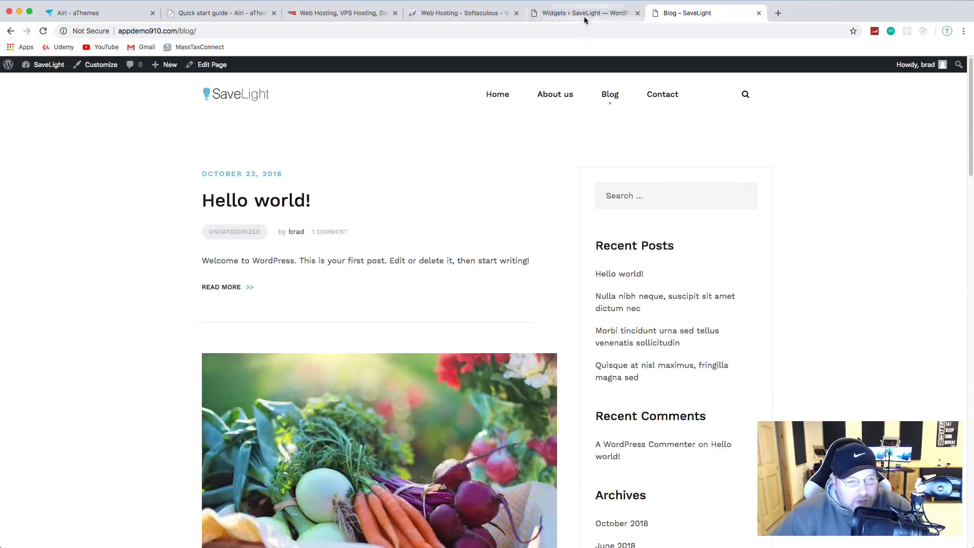
click(564, 15)
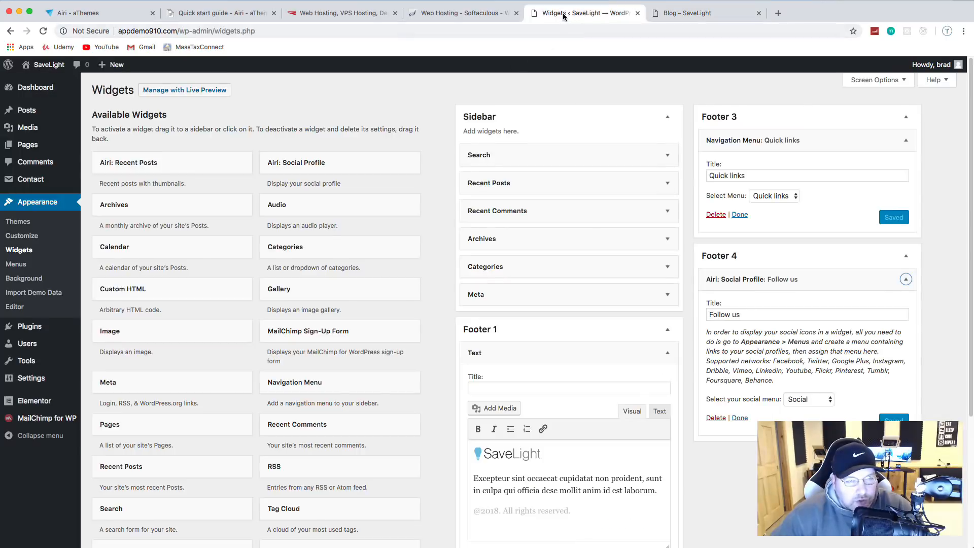
Step: Trash the Hello world! post and open 'Nulla nibh neque, suscipit sit amet dictum nec' for editing
click(28, 111)
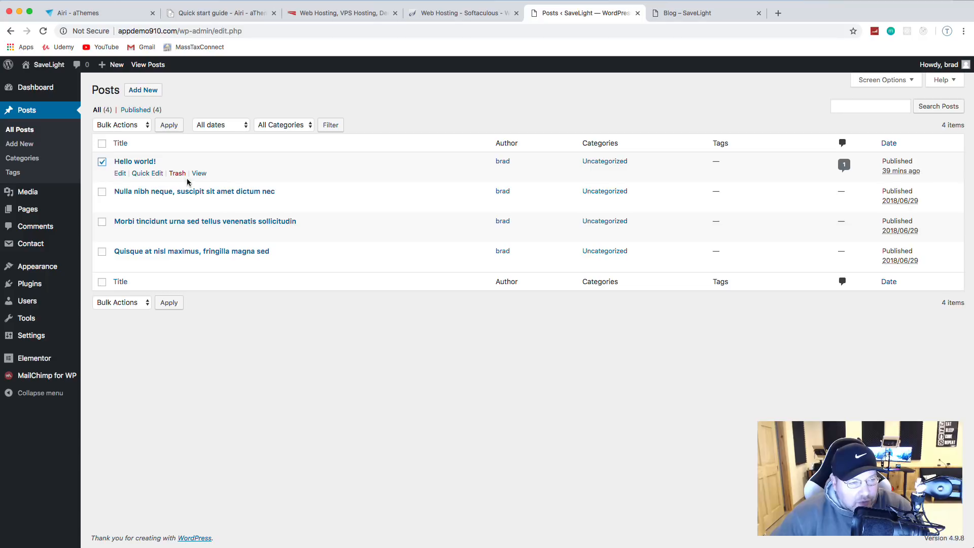
click(178, 173)
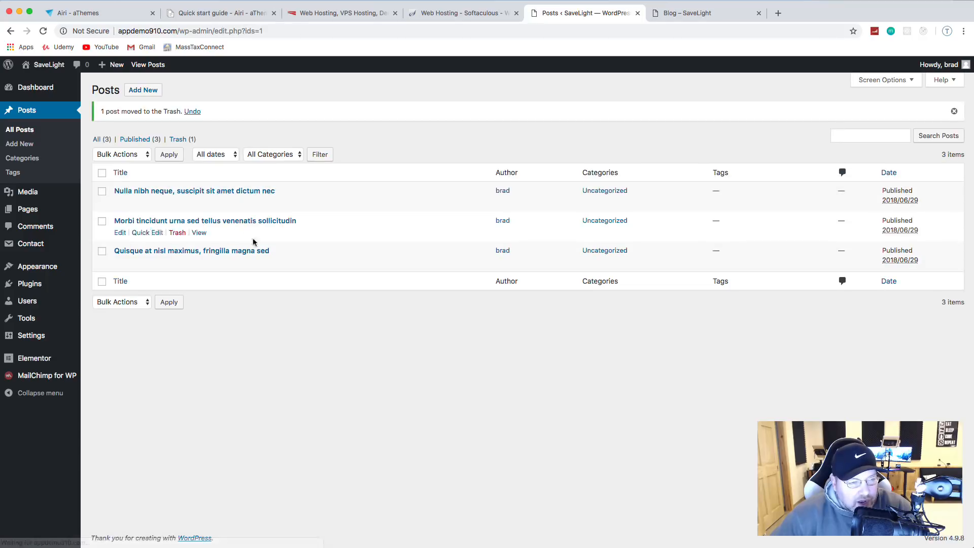
click(241, 191)
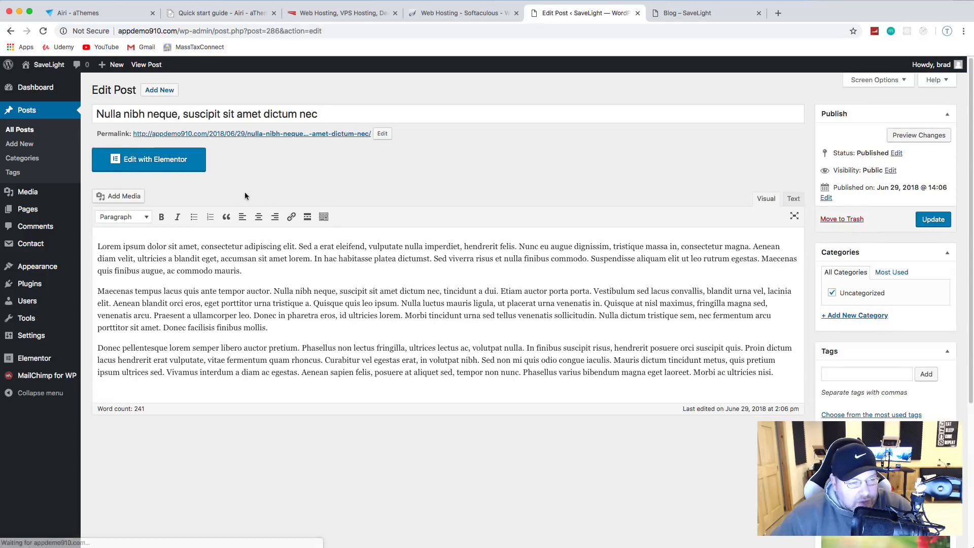
scroll(245, 196, down, 5)
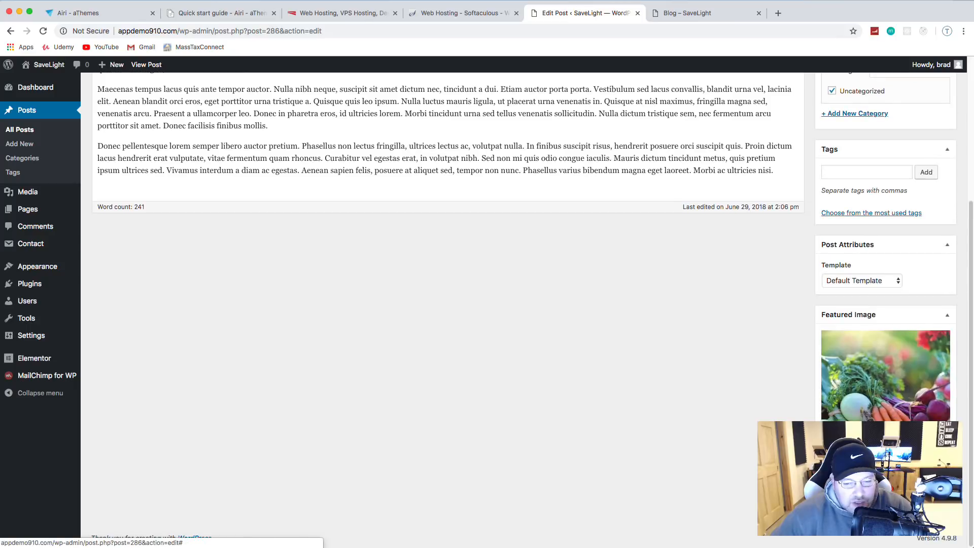
scroll(119, 146, up, 4)
Step: Make the tablet-and-chart photo the post's featured image and bring up the new-category form
click(848, 485)
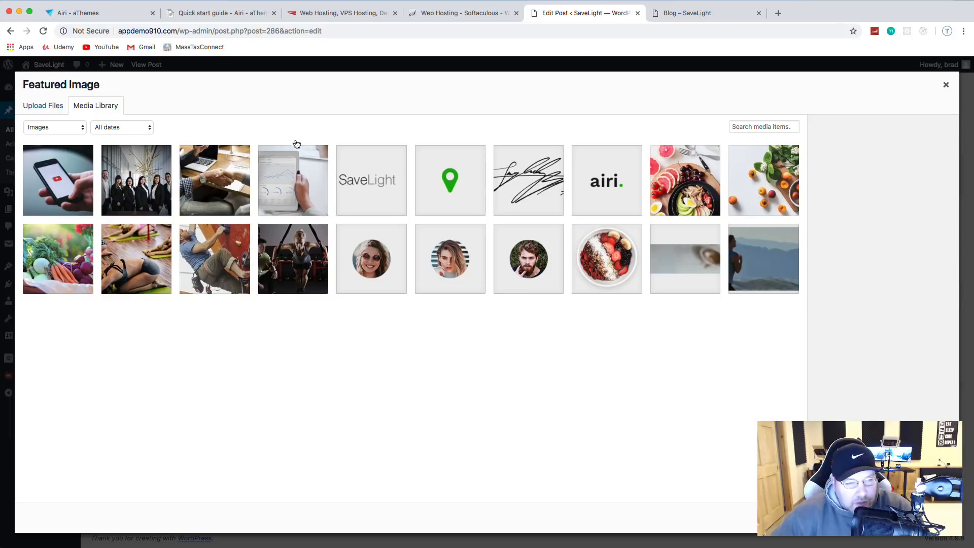
click(306, 184)
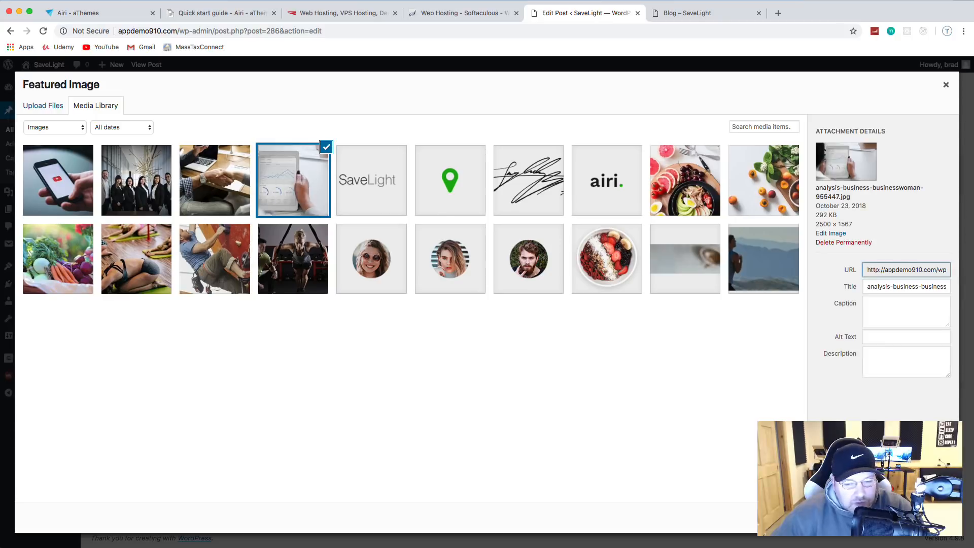
click(917, 518)
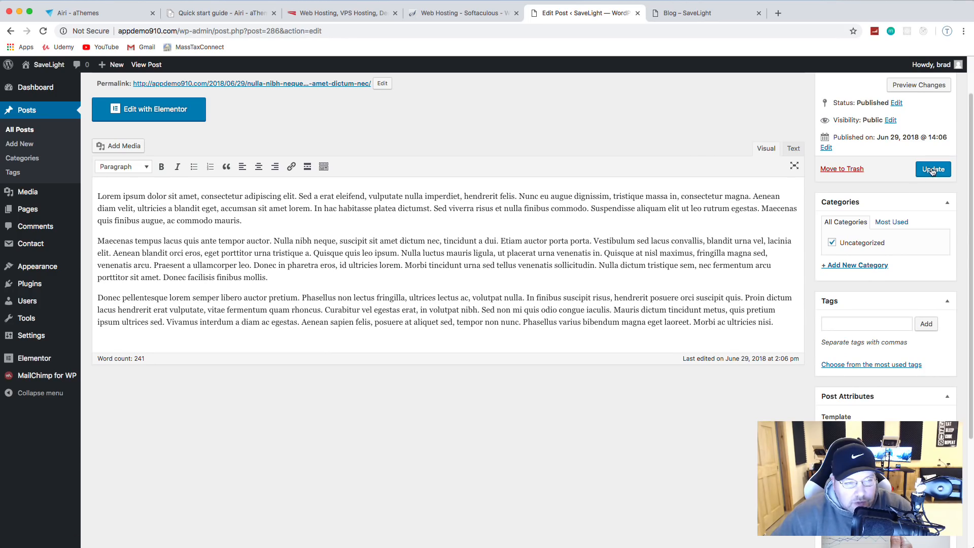
scroll(355, 235, up, 2)
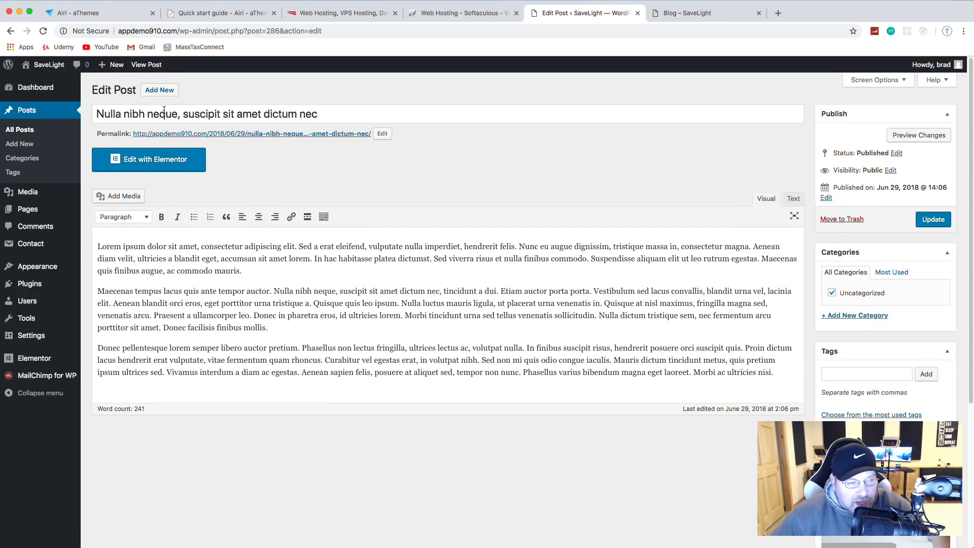
drag(159, 115, 233, 118)
drag(187, 281, 393, 315)
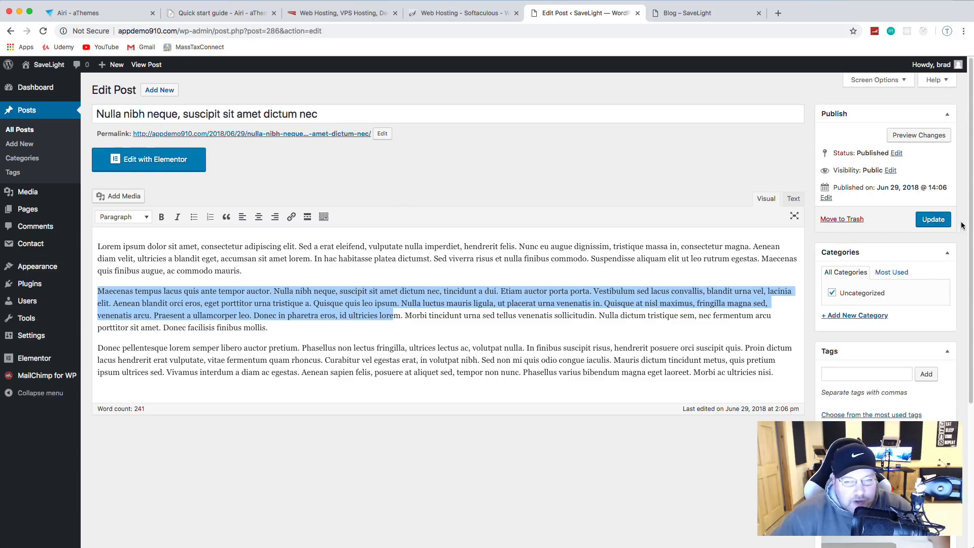
click(857, 315)
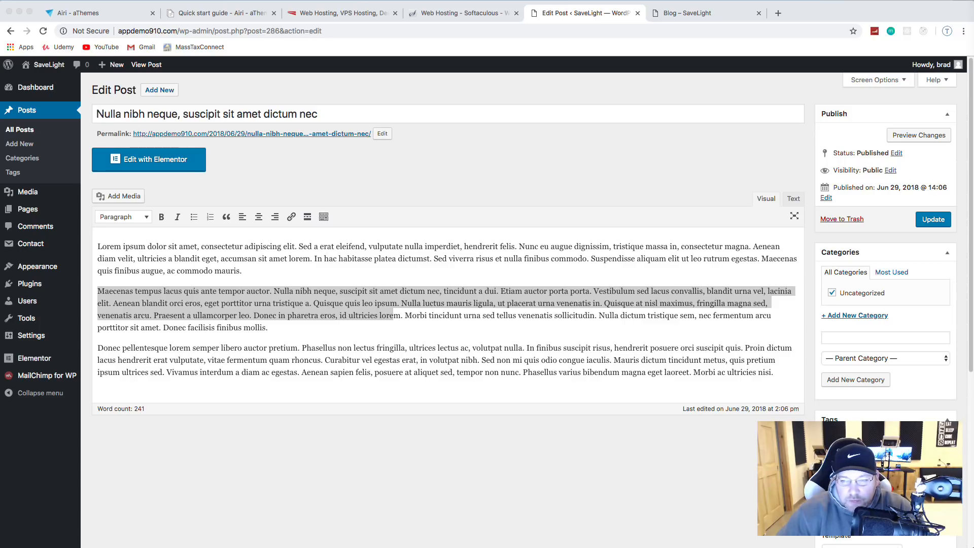
Step: Add the categories Company News, Savings & Advice and Stocks & Trading
click(867, 336)
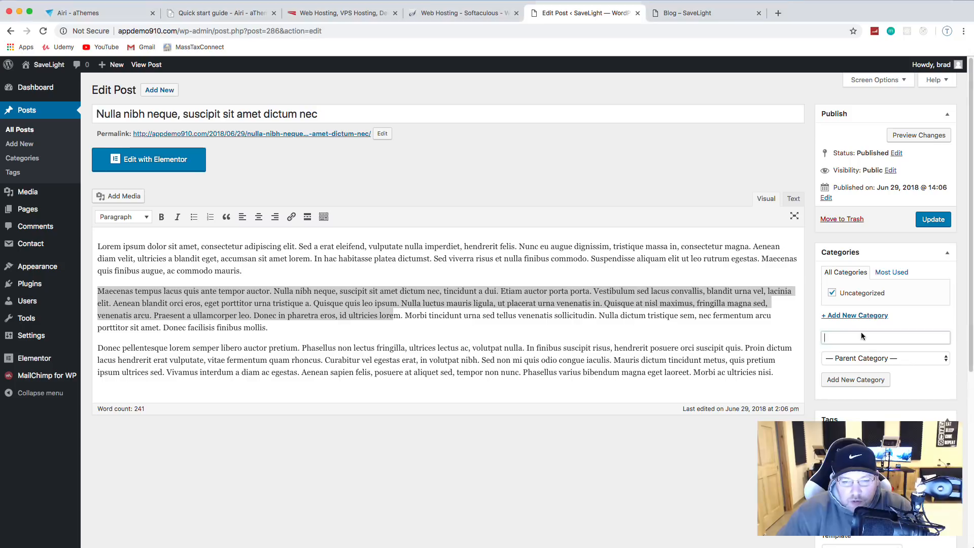
text(Company News)
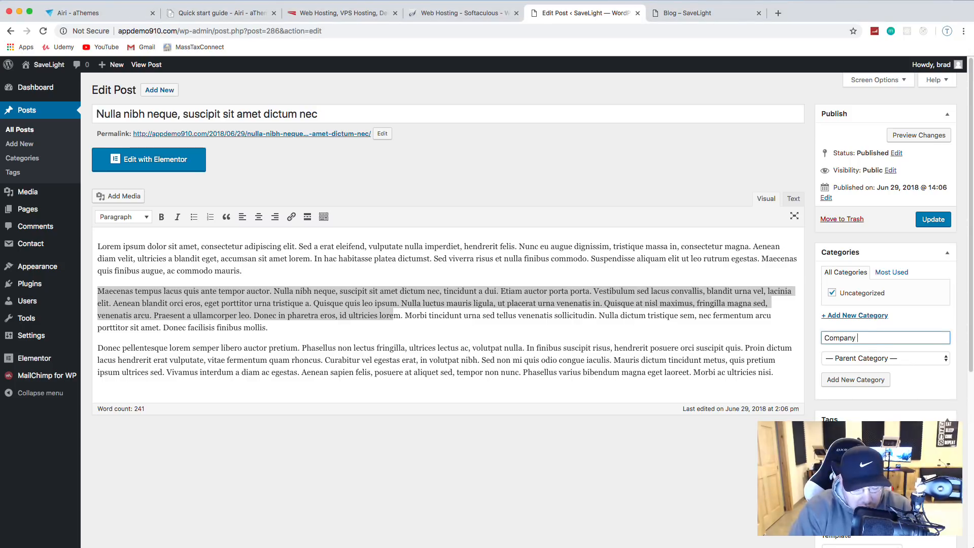
click(875, 384)
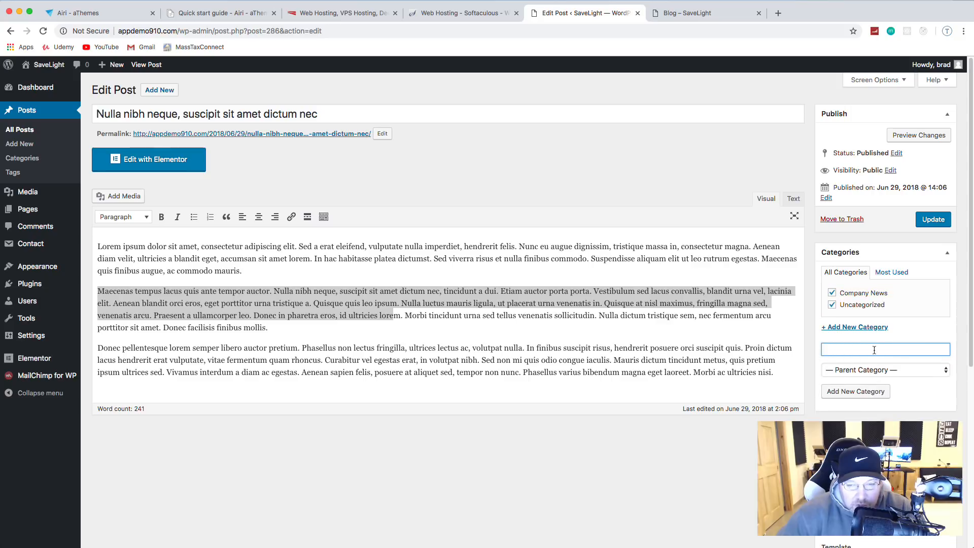
text(Savings )
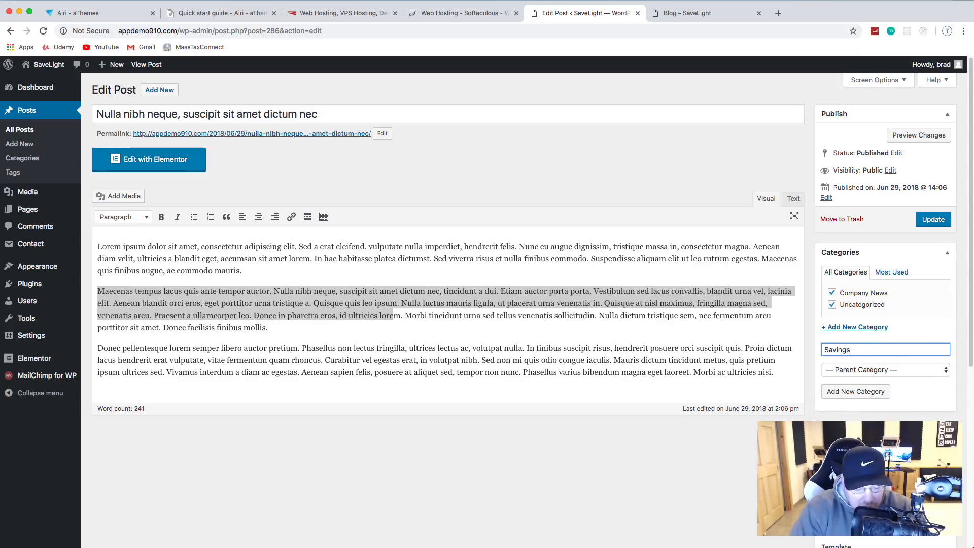
text(& Advice)
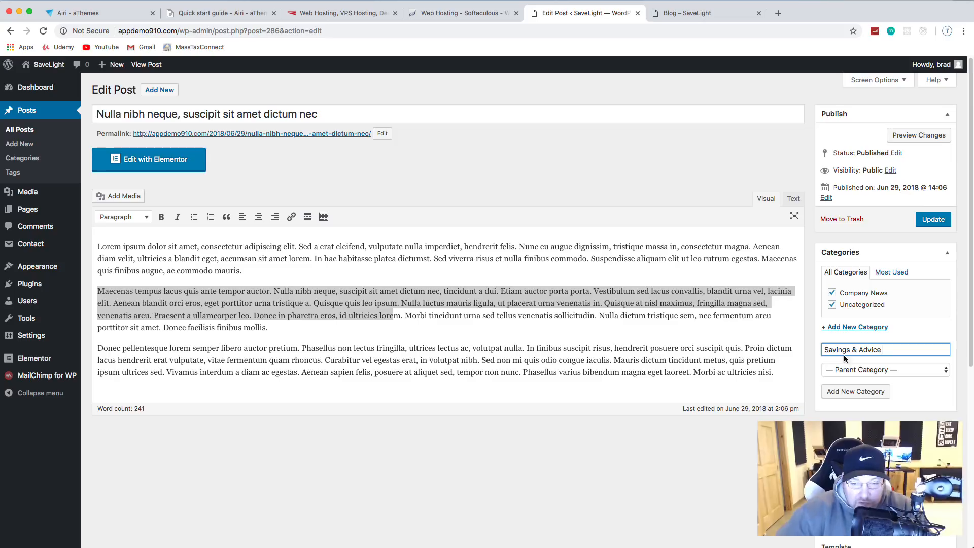
click(886, 391)
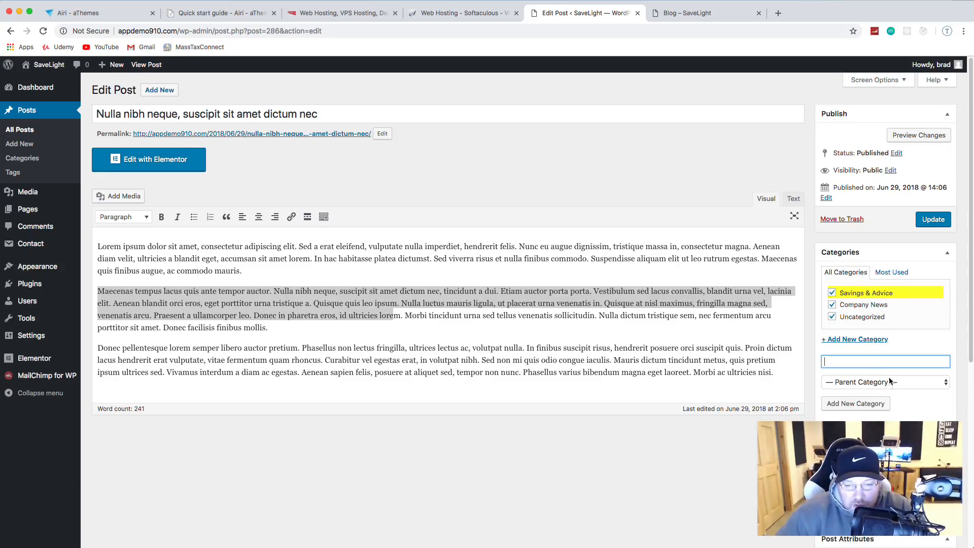
text(S)
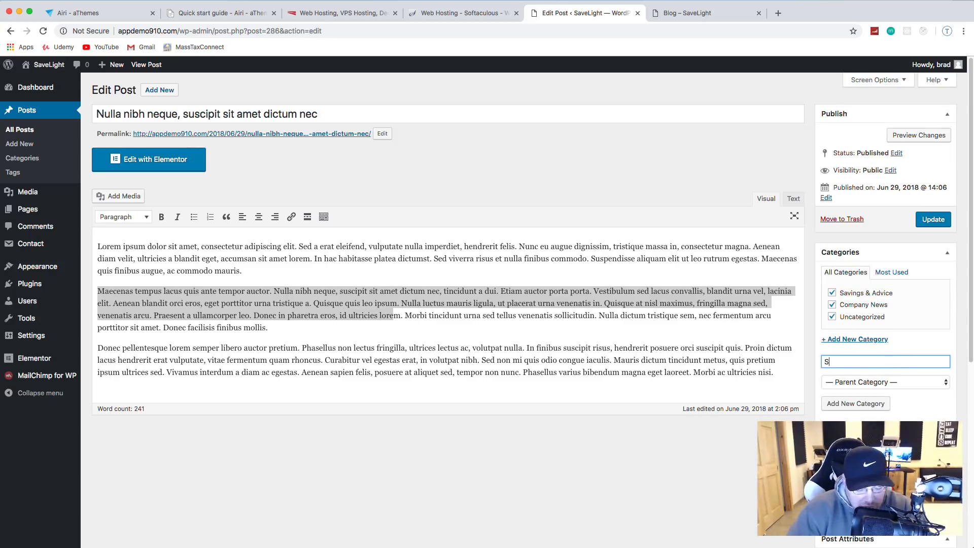
text(tocks & T)
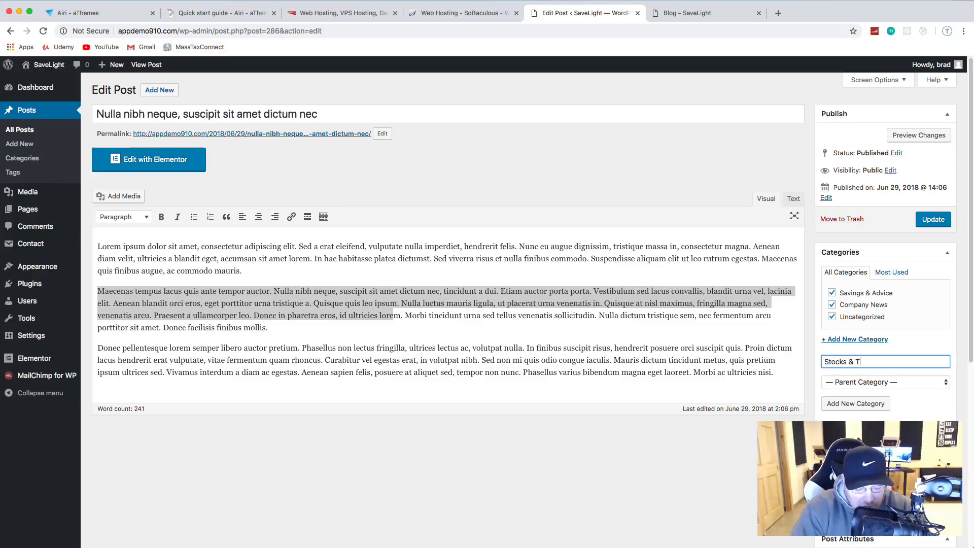
text(rading)
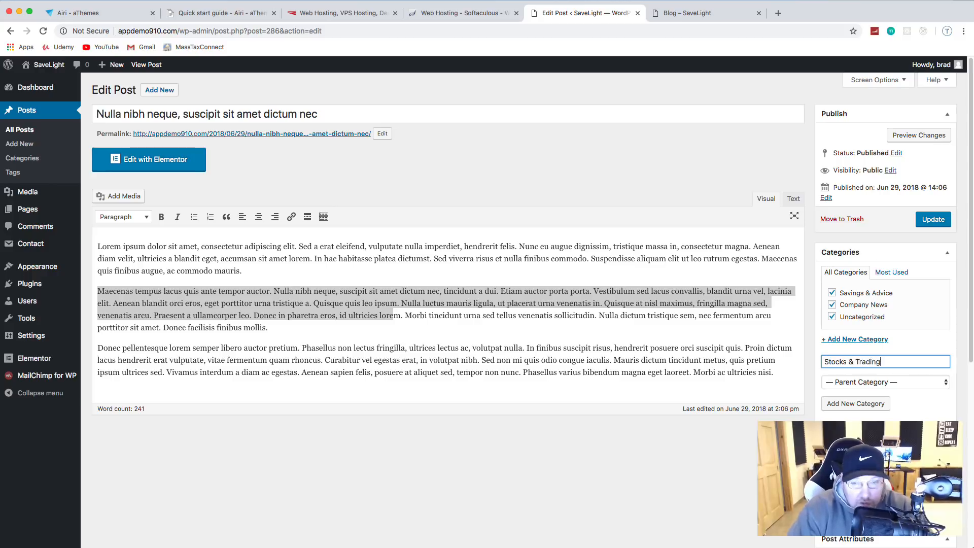
click(865, 403)
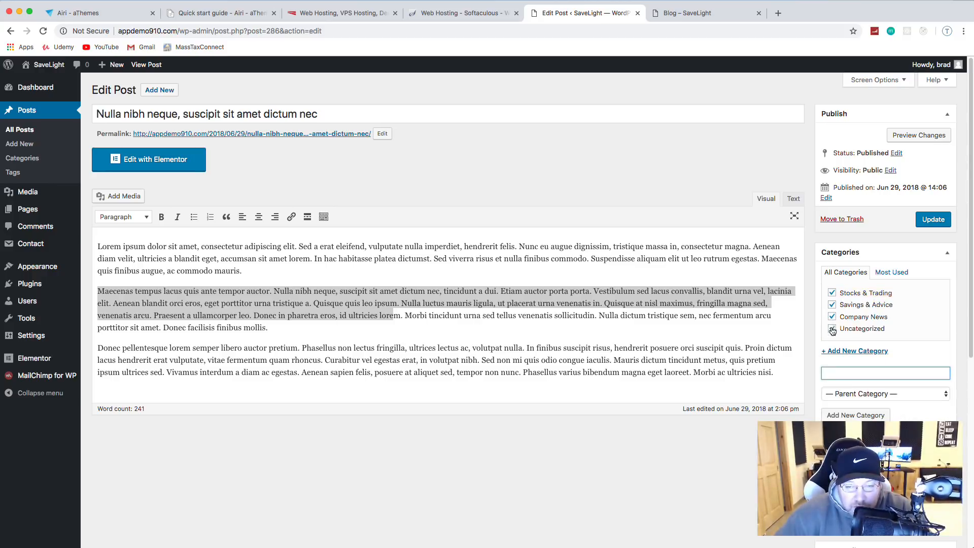
Step: File the post only under Stocks & Trading, update it, and return to All Posts
click(832, 329)
click(833, 317)
click(832, 305)
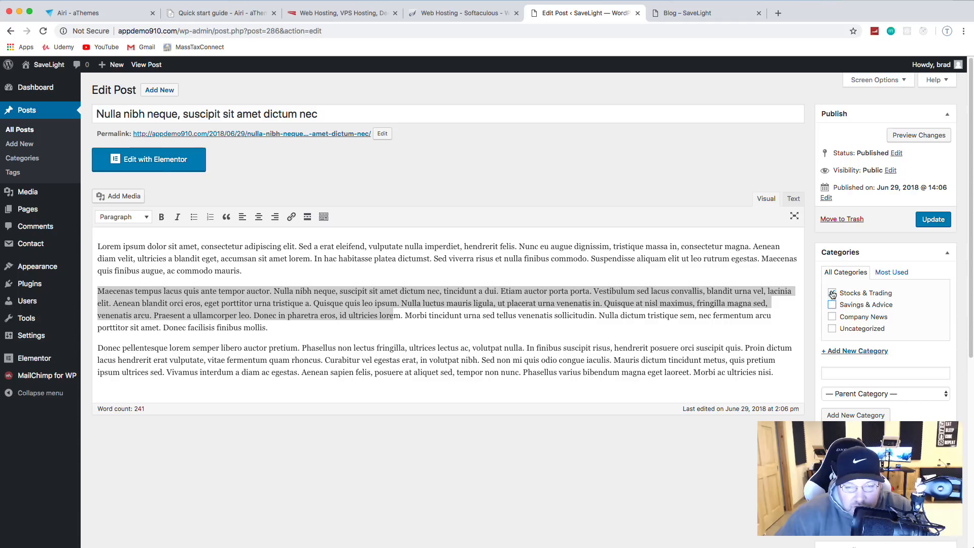
click(934, 221)
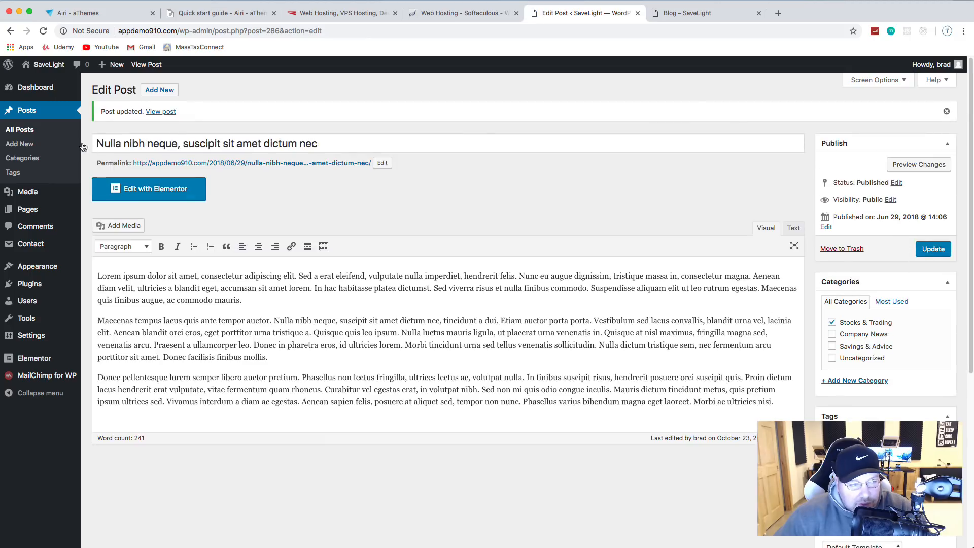
click(19, 129)
Step: Open the Morbi tincidunt post and make the handshake photo its featured image
click(165, 191)
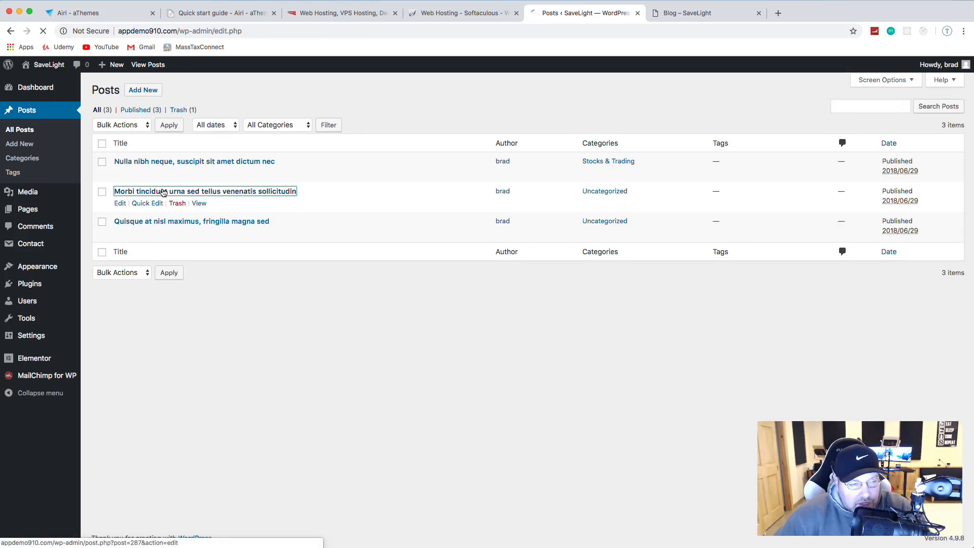
scroll(879, 371, down, 5)
scroll(879, 371, down, 3)
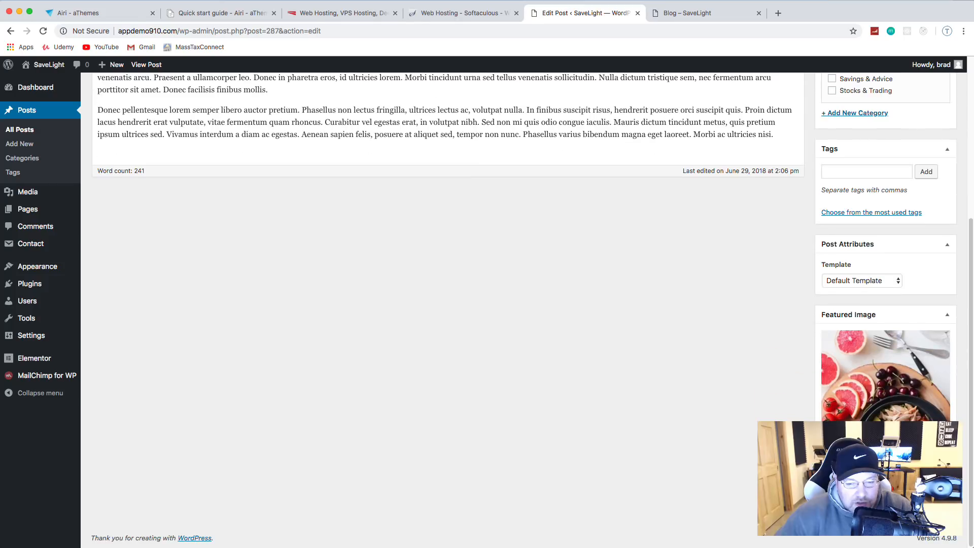
scroll(881, 381, up, 5)
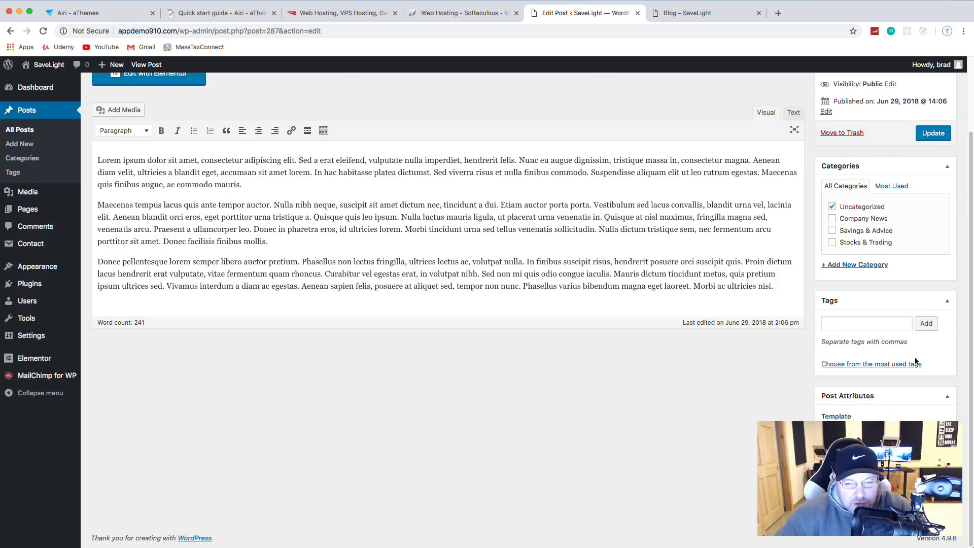
click(848, 482)
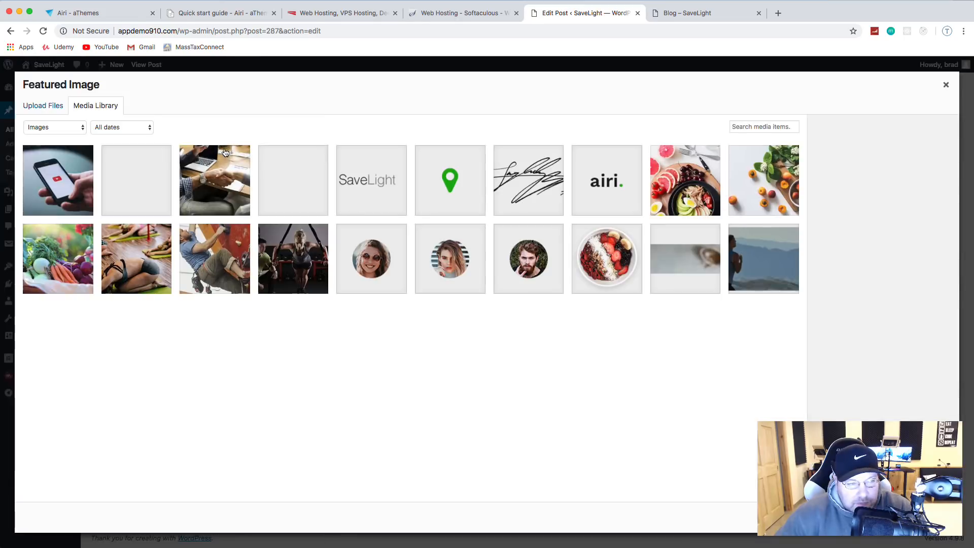
click(208, 180)
click(916, 517)
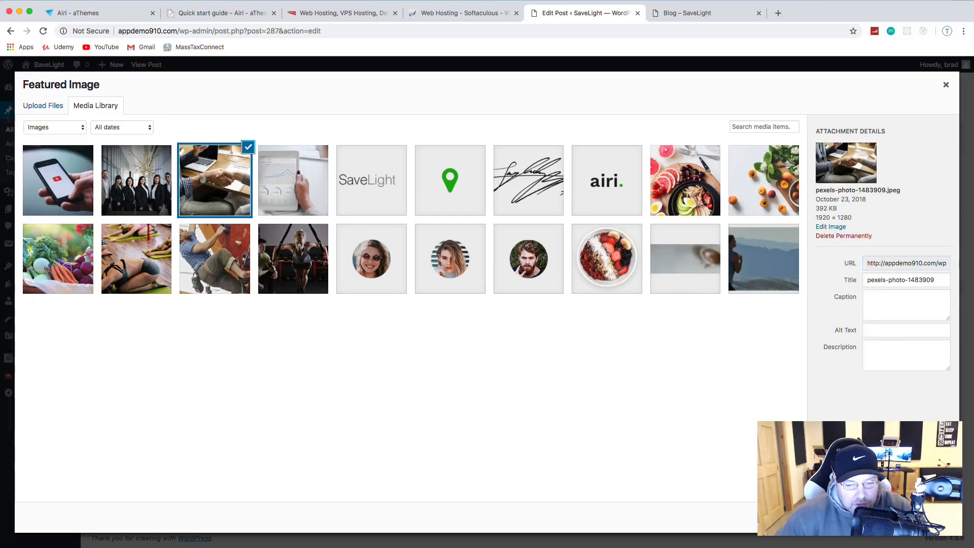
Step: Move Morbi tincidunt from Uncategorized to Company News and update it
scroll(942, 203, down, 5)
scroll(942, 184, up, 5)
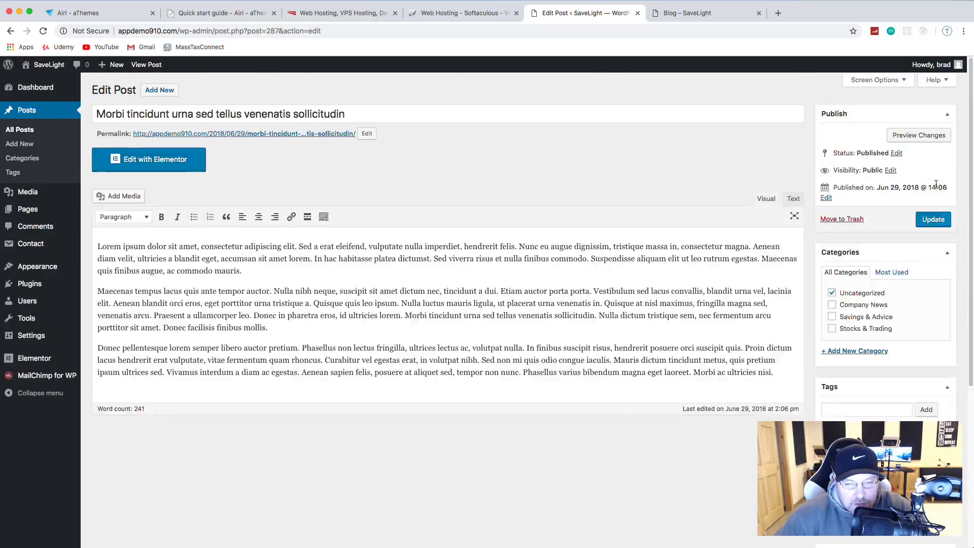
click(833, 293)
click(832, 305)
click(932, 222)
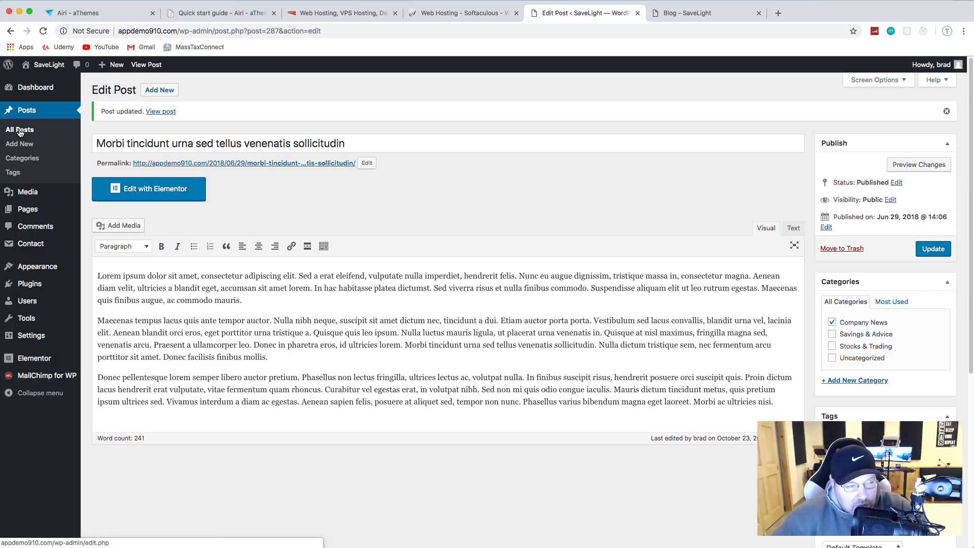
click(19, 131)
Step: Open the Quisque at nisl post and move it from Uncategorized to Savings & Advice
click(136, 223)
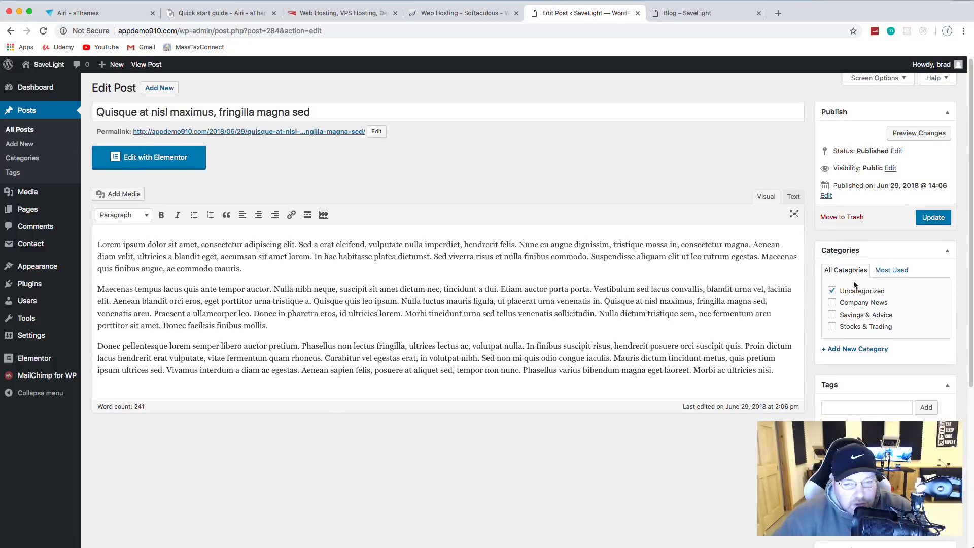
click(832, 292)
click(832, 315)
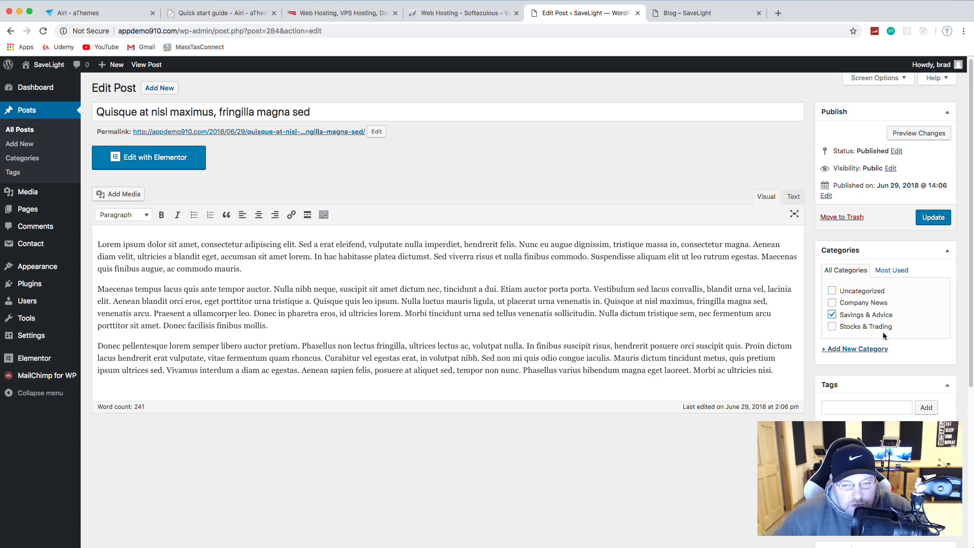
scroll(917, 406, down, 5)
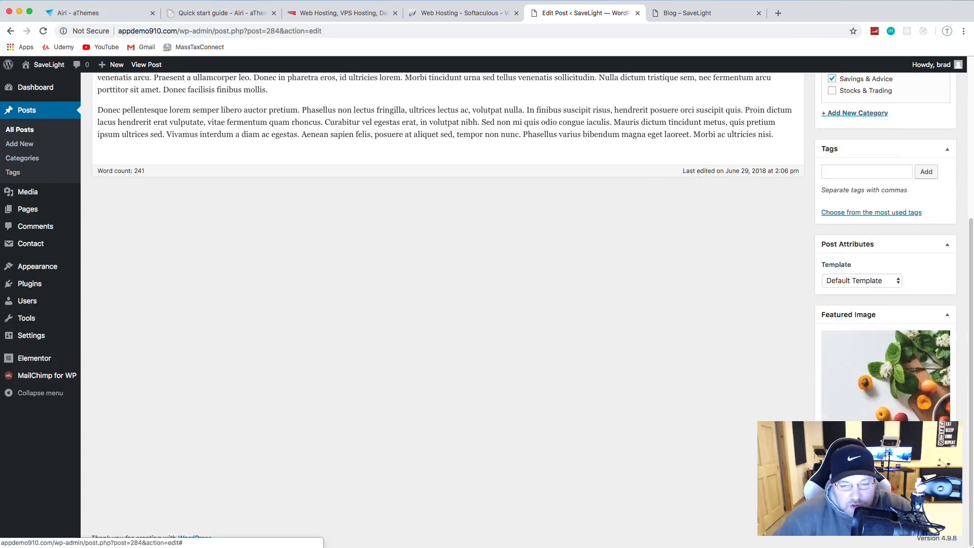
scroll(448, 237, up, 3)
Step: Make the group photo of people in suits its featured image, update, and view the blog
click(851, 485)
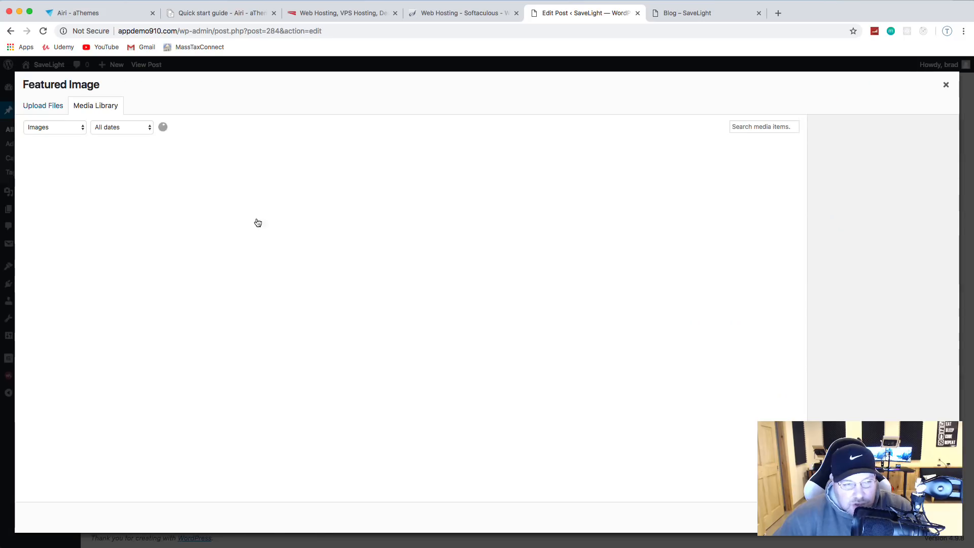
click(135, 185)
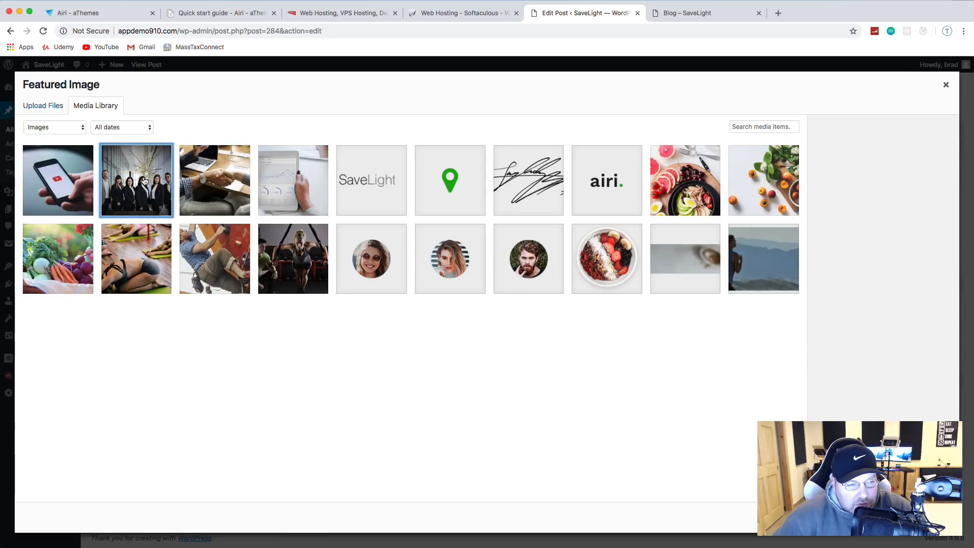
click(917, 518)
scroll(924, 328, down, 3)
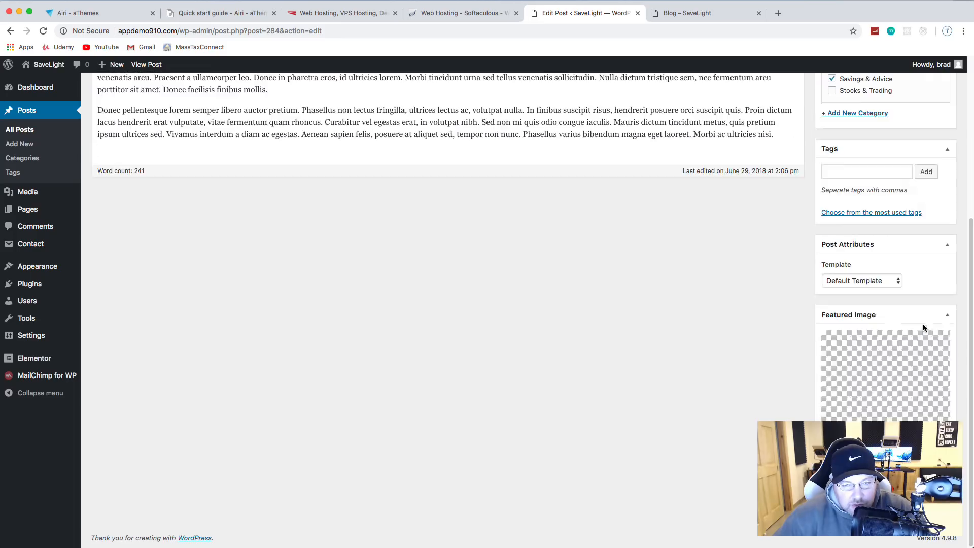
scroll(938, 180, up, 4)
click(933, 197)
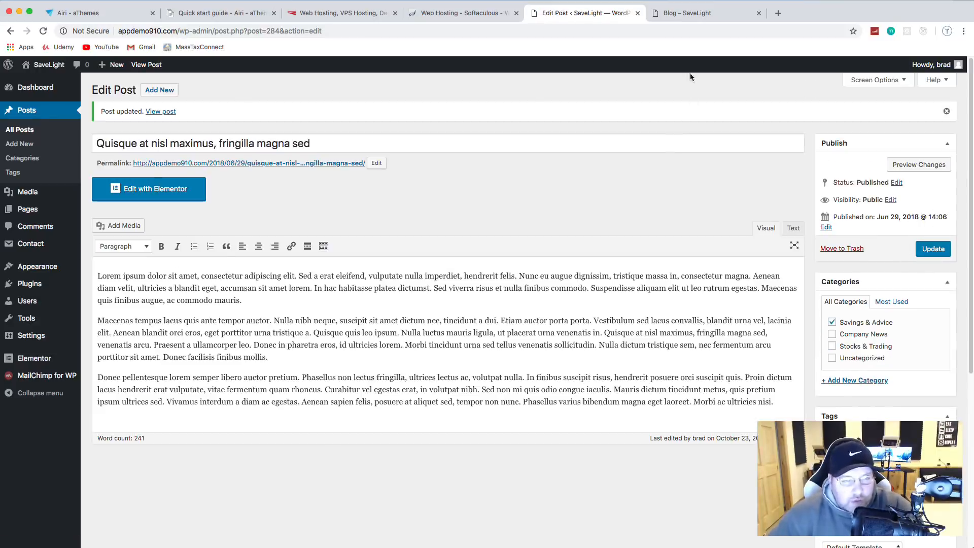
click(692, 15)
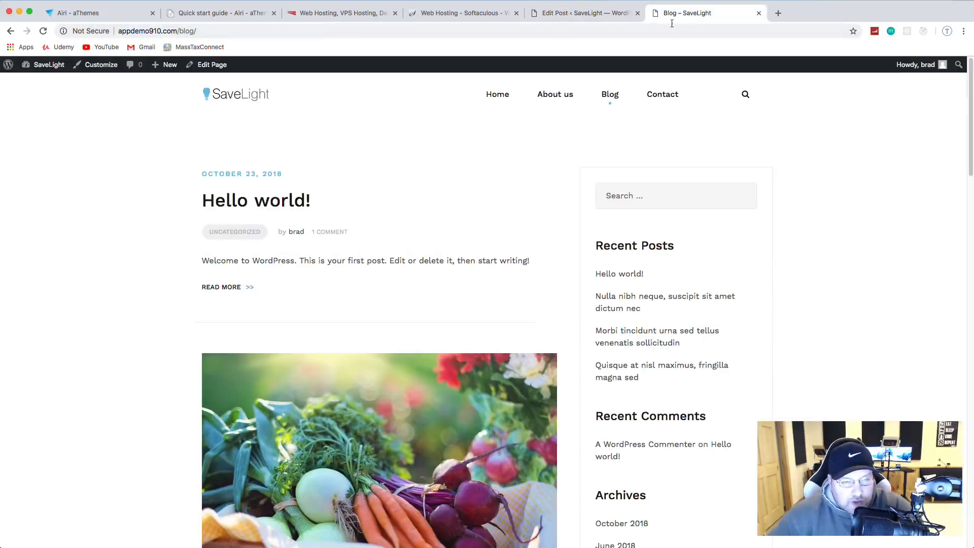
click(44, 30)
scroll(178, 150, down, 10)
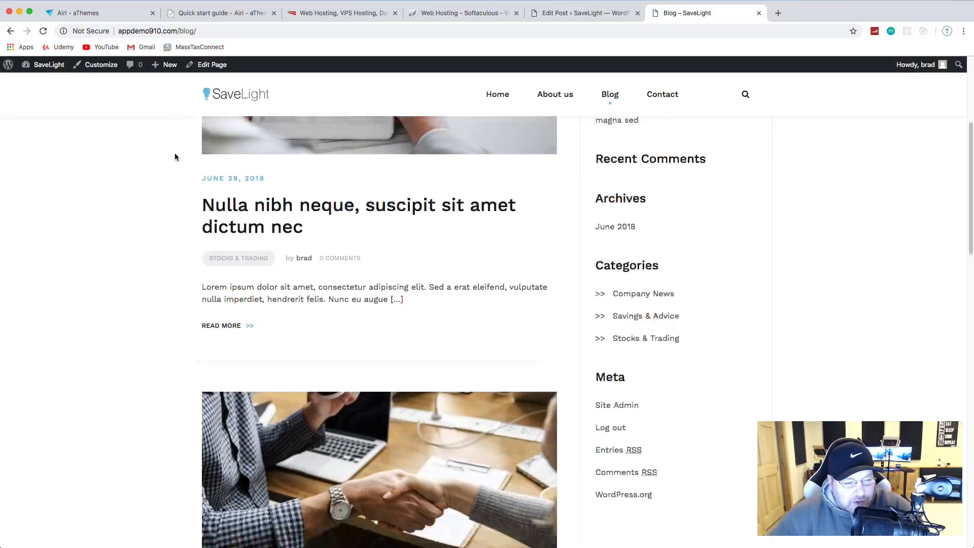
scroll(196, 150, up, 10)
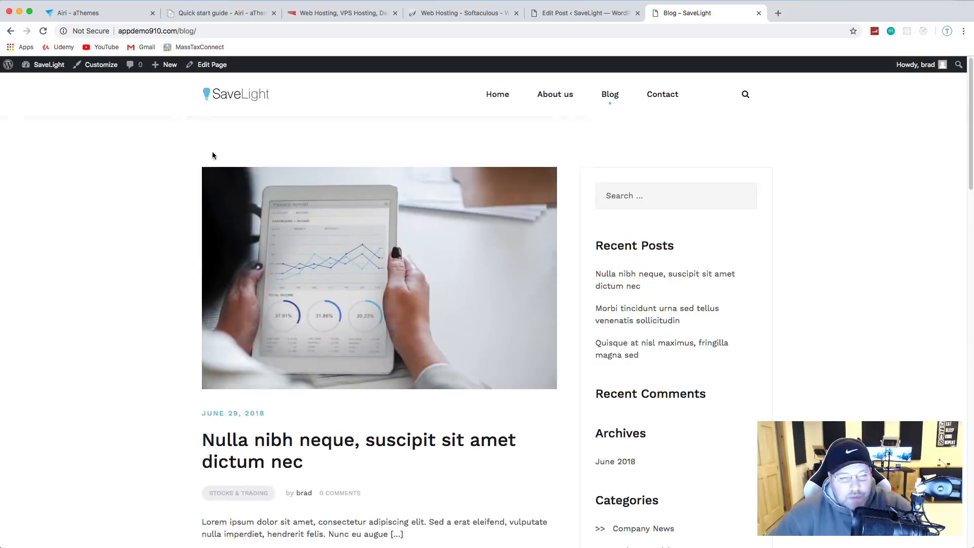
scroll(634, 274, down, 3)
scroll(675, 218, down, 1)
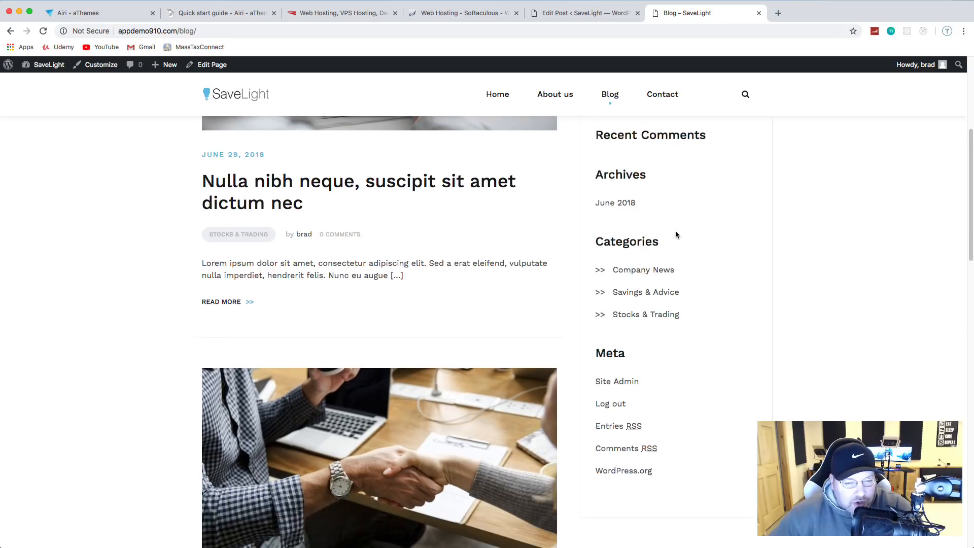
scroll(664, 294, up, 4)
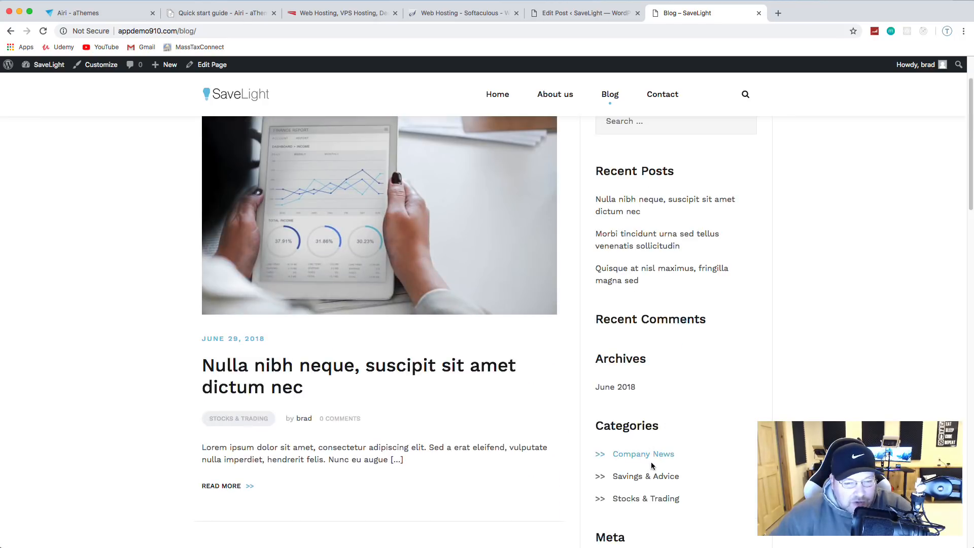
scroll(725, 238, up, 2)
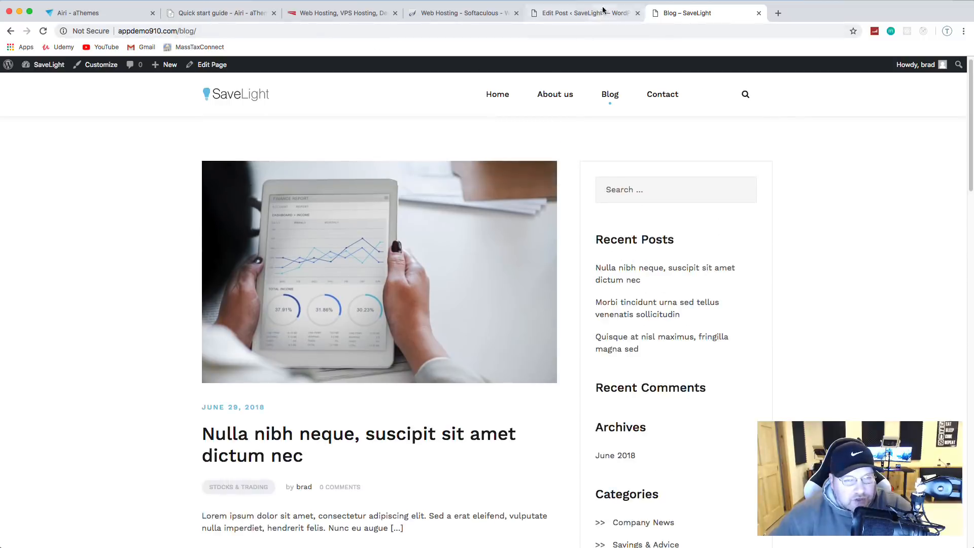
click(583, 14)
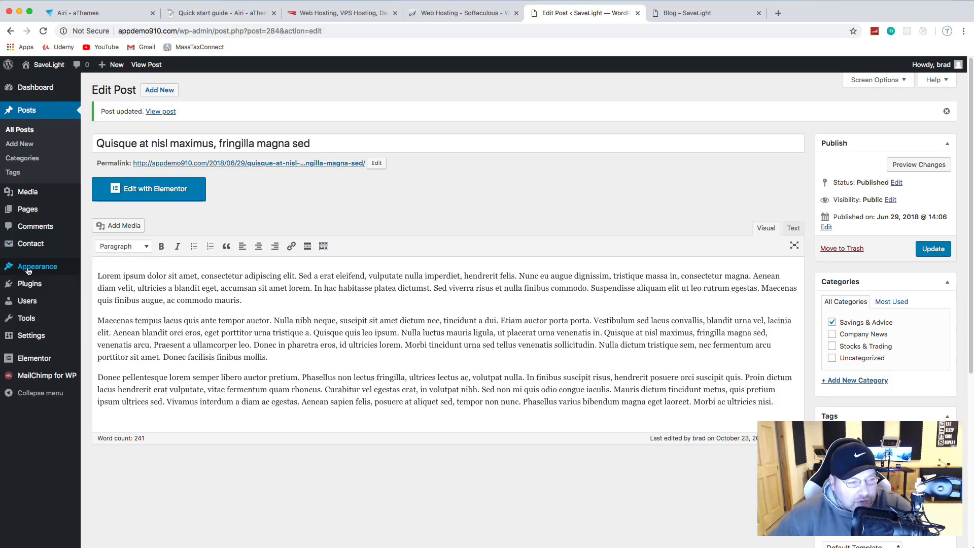
Step: On the Widgets screen, delete the Recent Comments and Meta widgets from the Sidebar
mouse_move(30, 269)
click(111, 297)
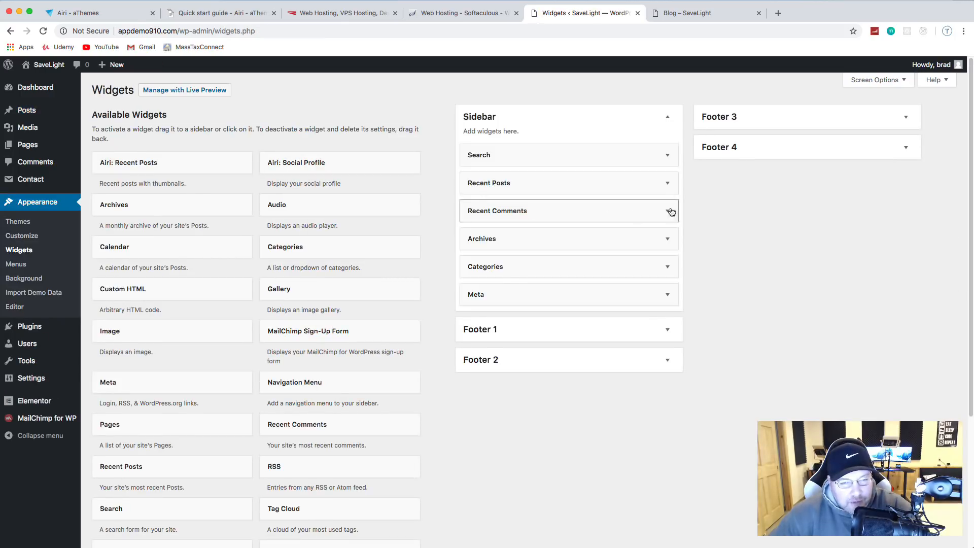
click(668, 212)
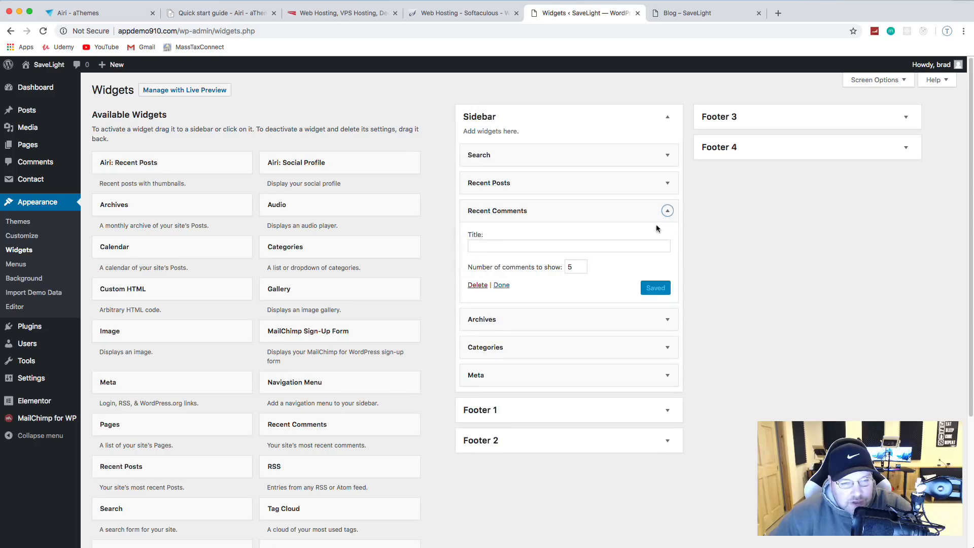
click(478, 285)
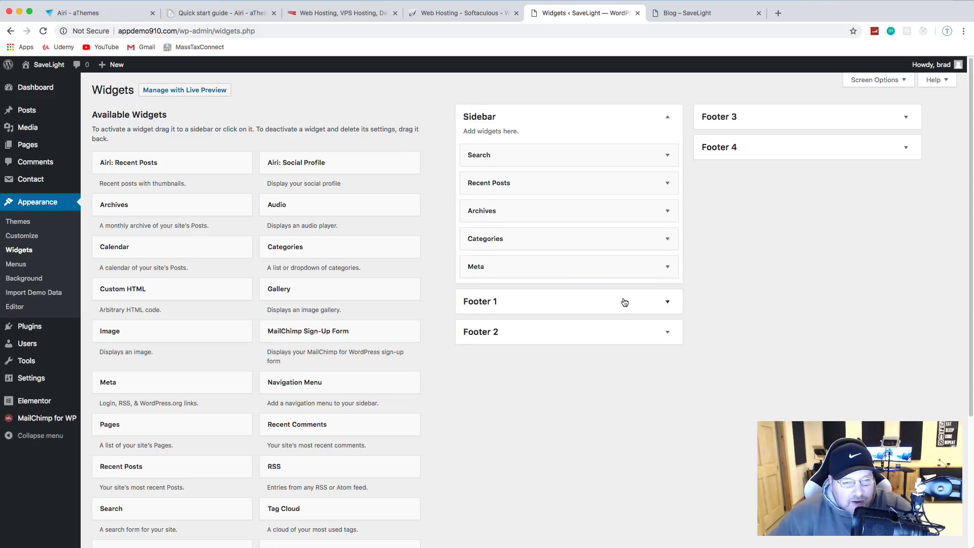
click(672, 268)
click(478, 320)
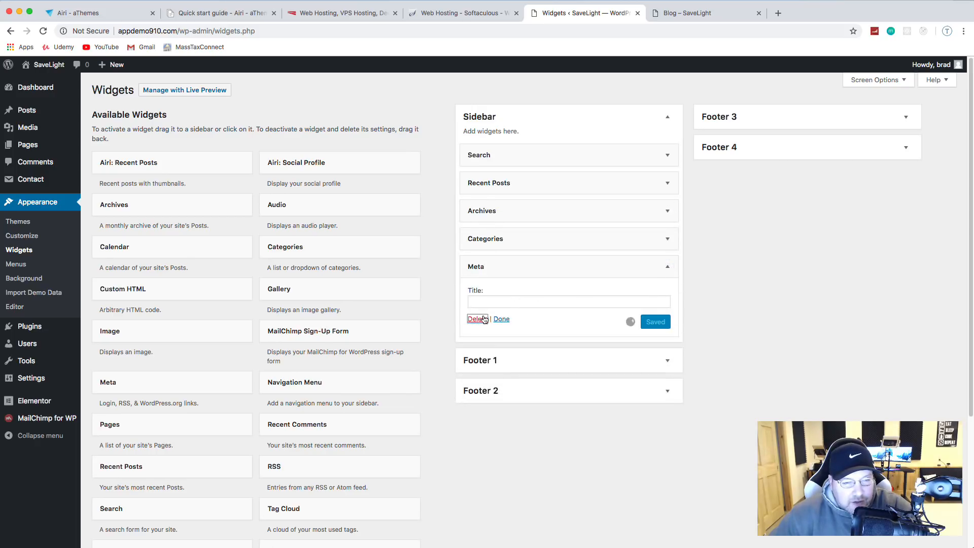
click(668, 212)
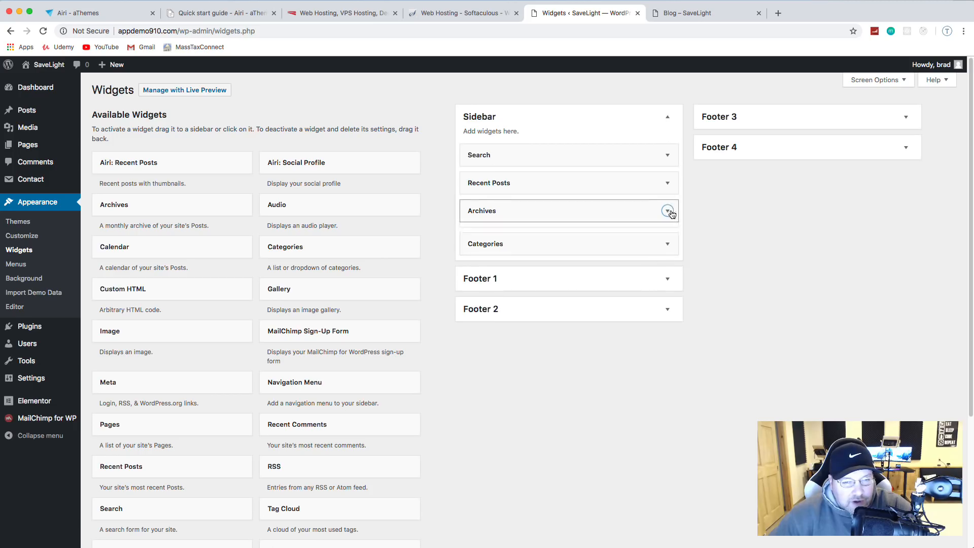
Step: Delete the Archives widget and reload the blog to check the trimmed sidebar
click(477, 289)
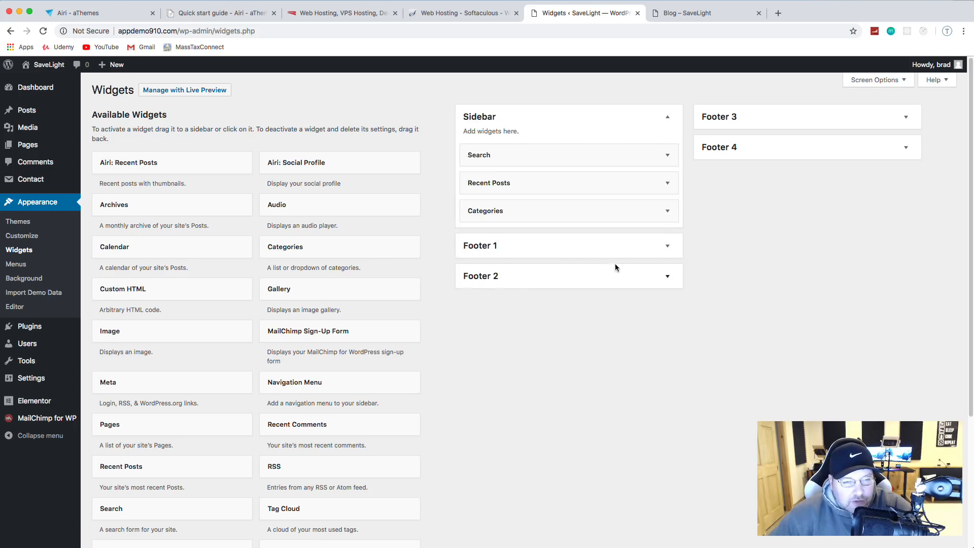
click(695, 12)
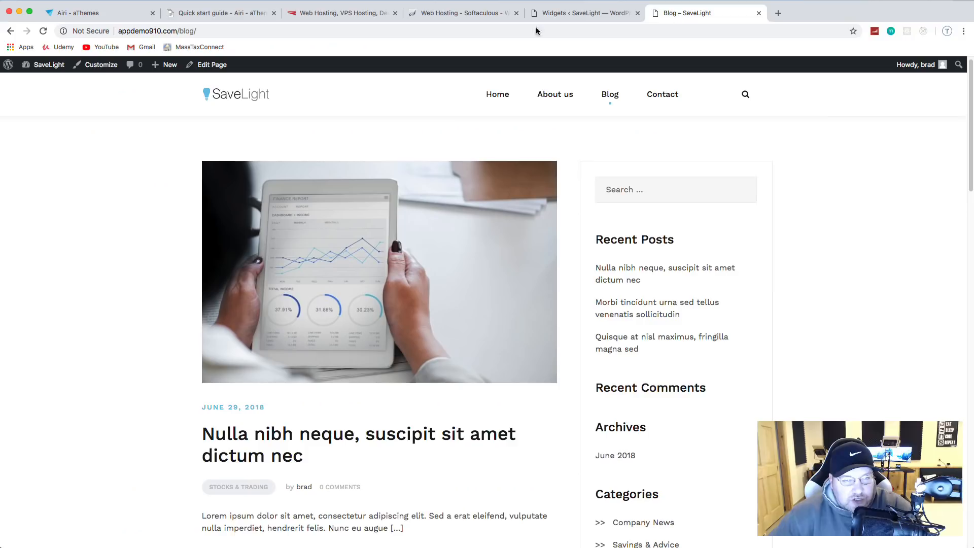
click(43, 32)
scroll(206, 231, down, 5)
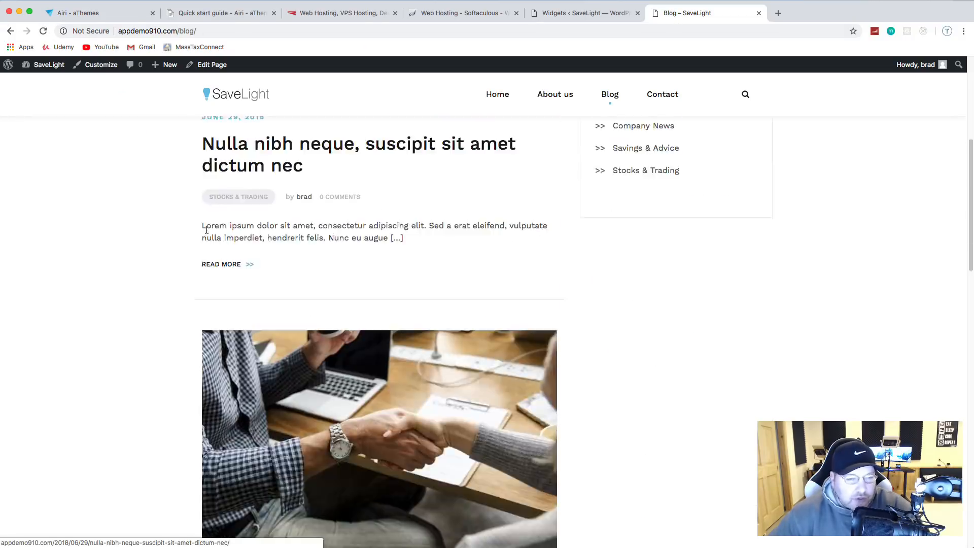
scroll(206, 230, down, 2)
scroll(206, 231, up, 7)
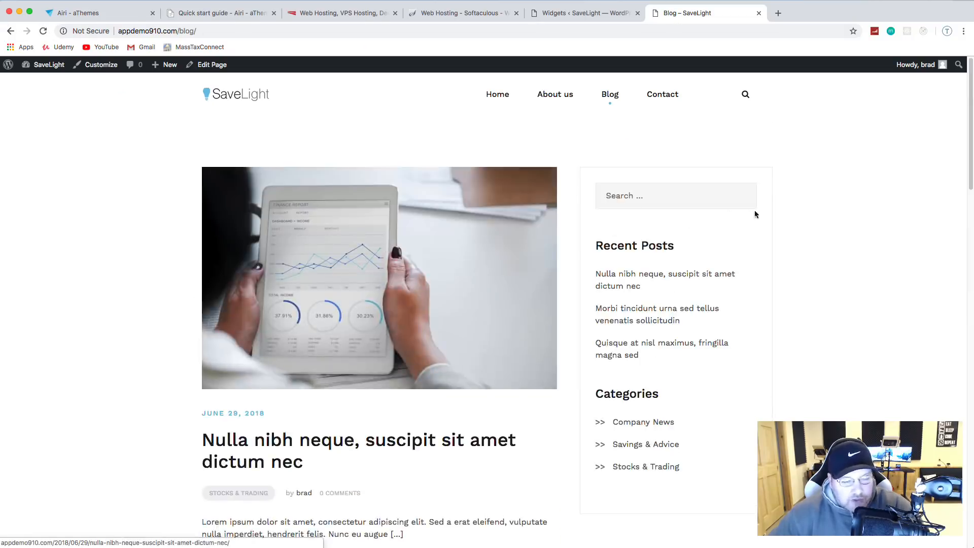
Step: Try the sidebar search field, then go to the Contact page
click(671, 195)
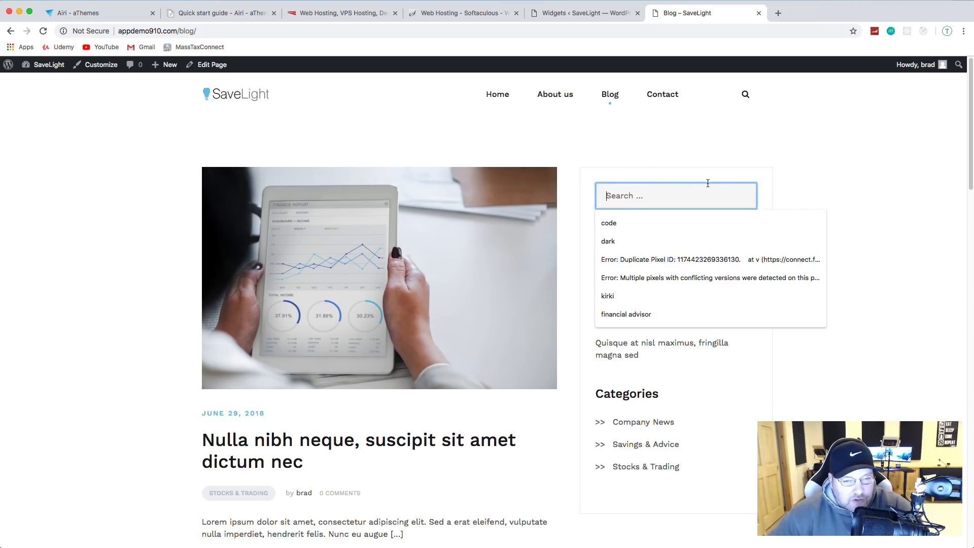
click(847, 113)
scroll(582, 385, down, 1)
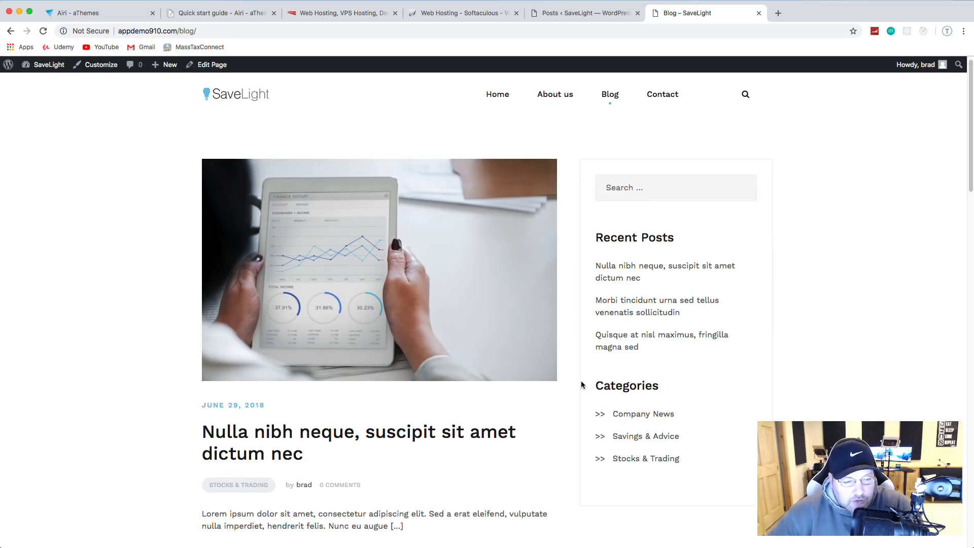
scroll(582, 385, up, 1)
click(663, 96)
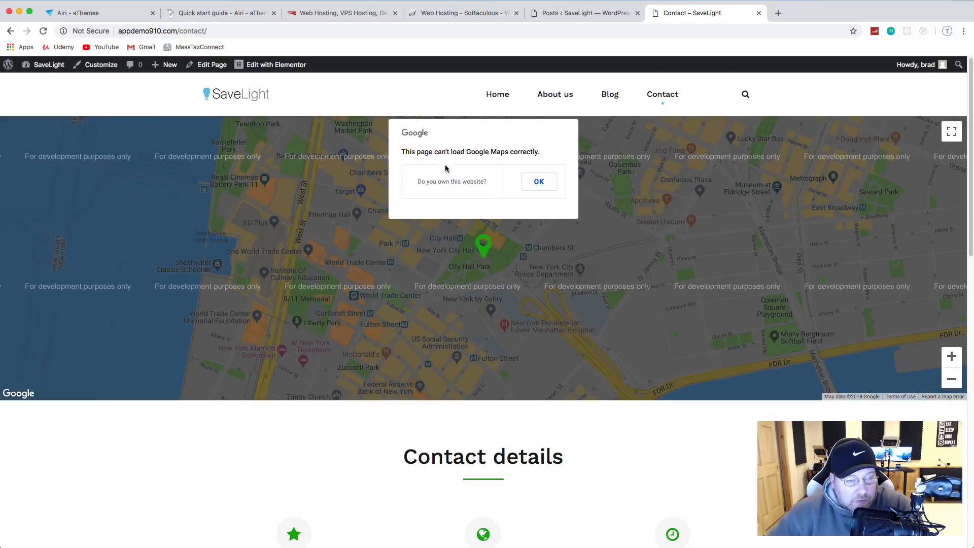
Step: Dismiss the Google Maps error, review the Contact page, and open it with Elementor
click(539, 183)
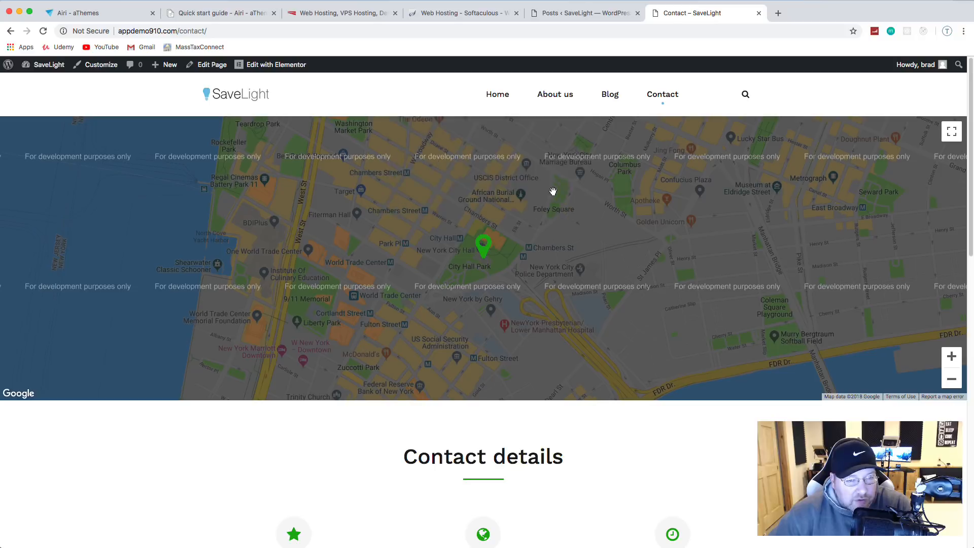
scroll(594, 249, up, 2)
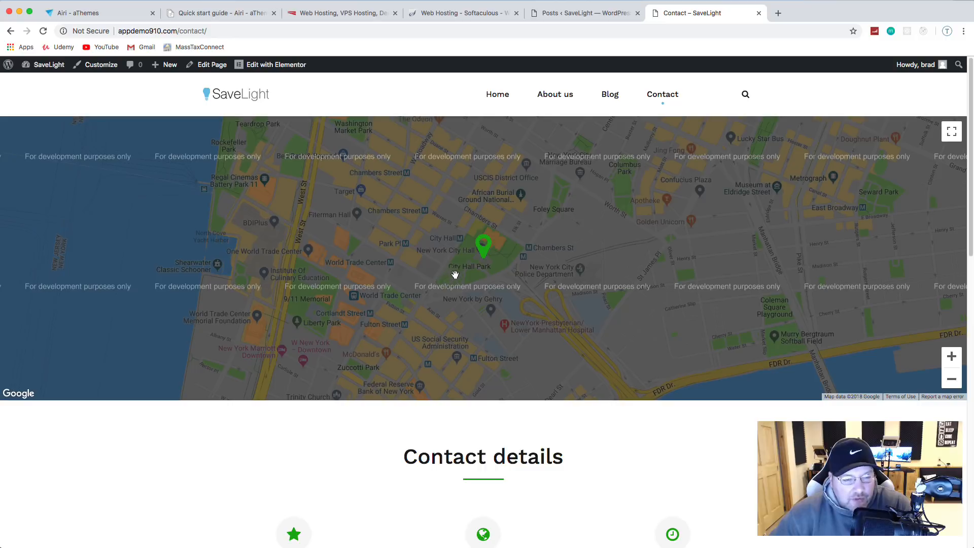
scroll(455, 274, down, 5)
scroll(463, 286, up, 4)
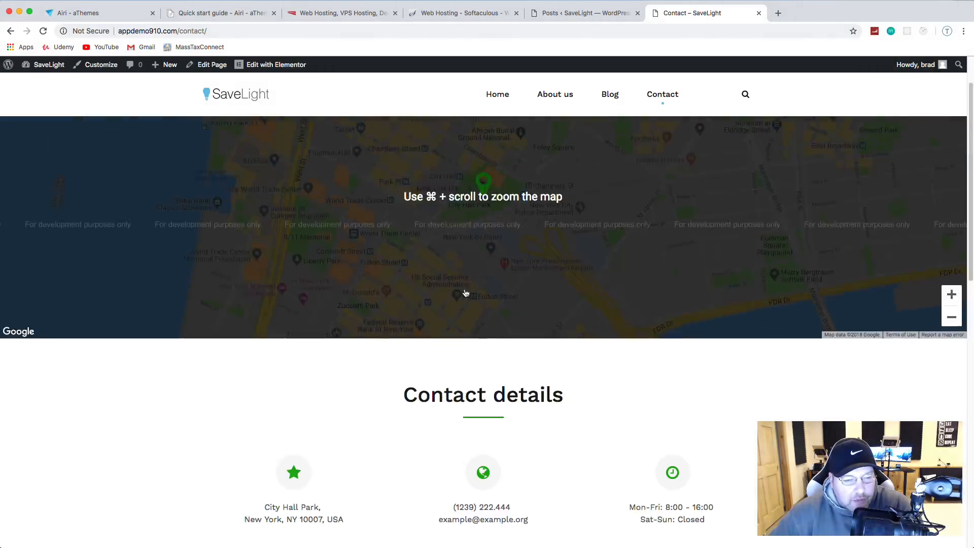
scroll(466, 294, down, 5)
scroll(539, 318, up, 1)
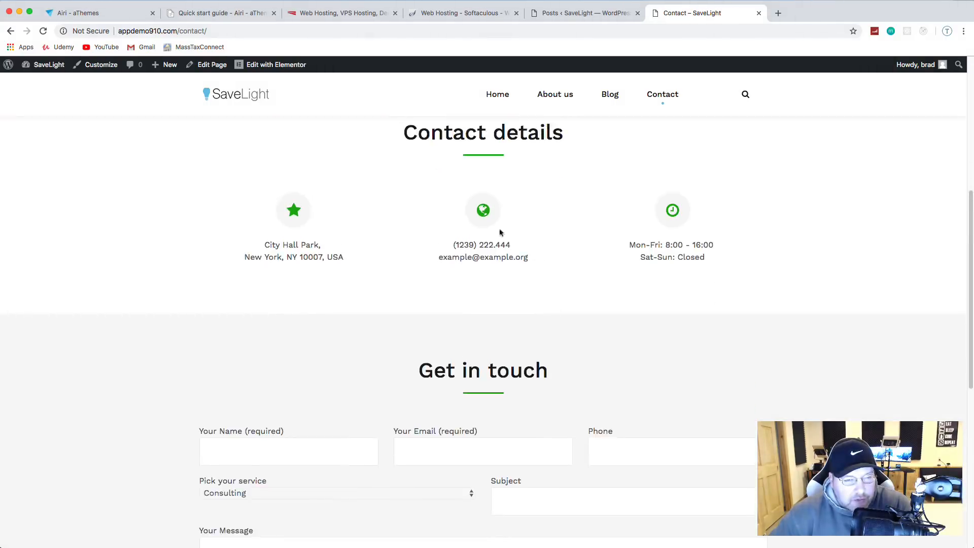
scroll(507, 232, up, 6)
scroll(526, 318, down, 4)
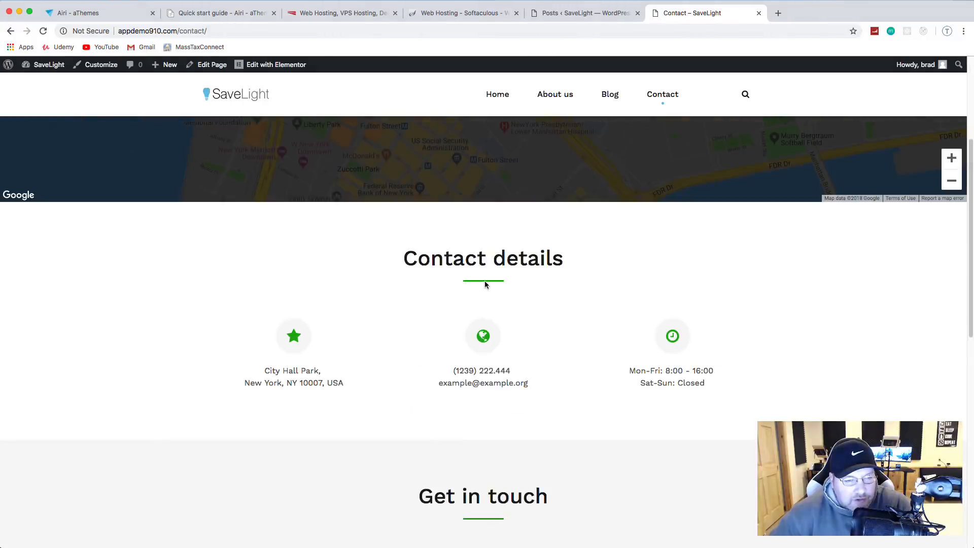
scroll(486, 285, up, 4)
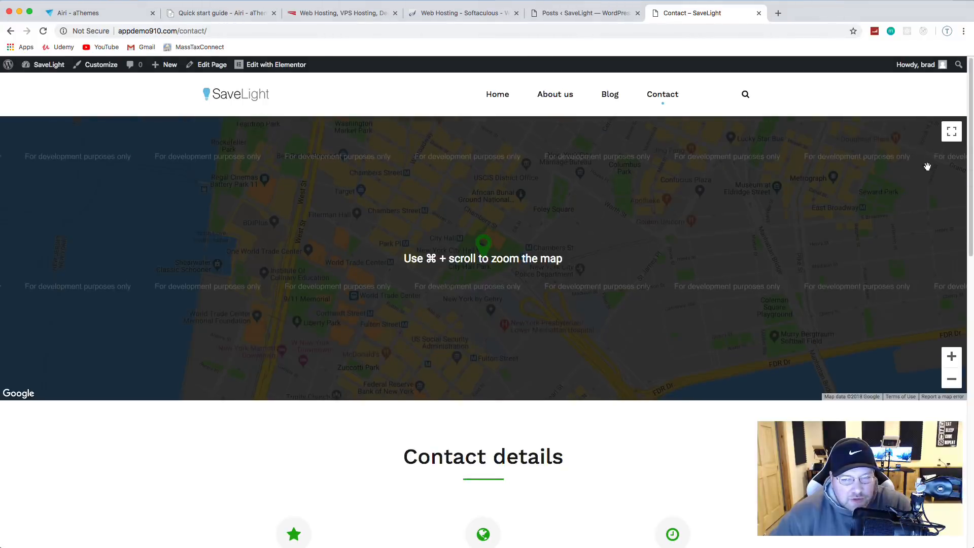
mouse_move(276, 65)
click(329, 80)
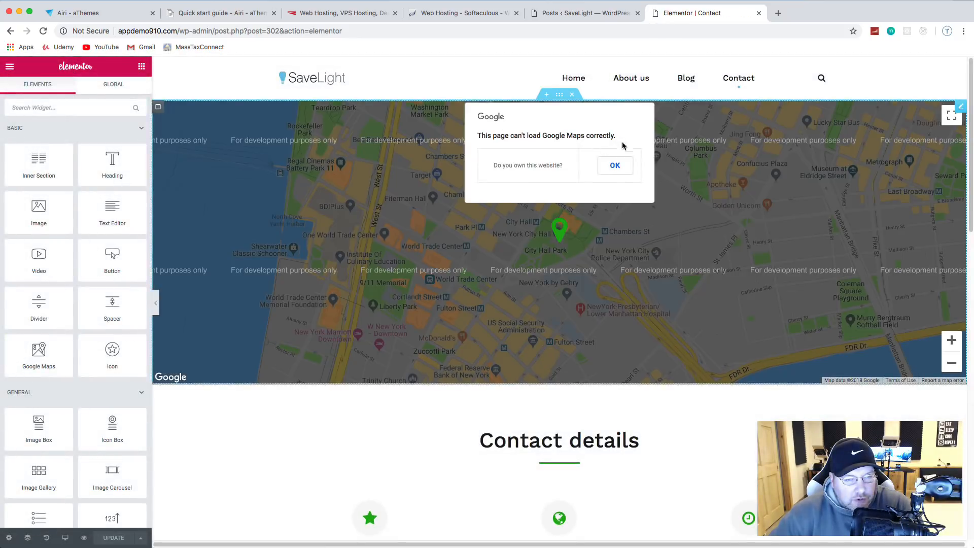
Step: Select the Contact page's map widget, then open the Home page in a new tab
click(622, 165)
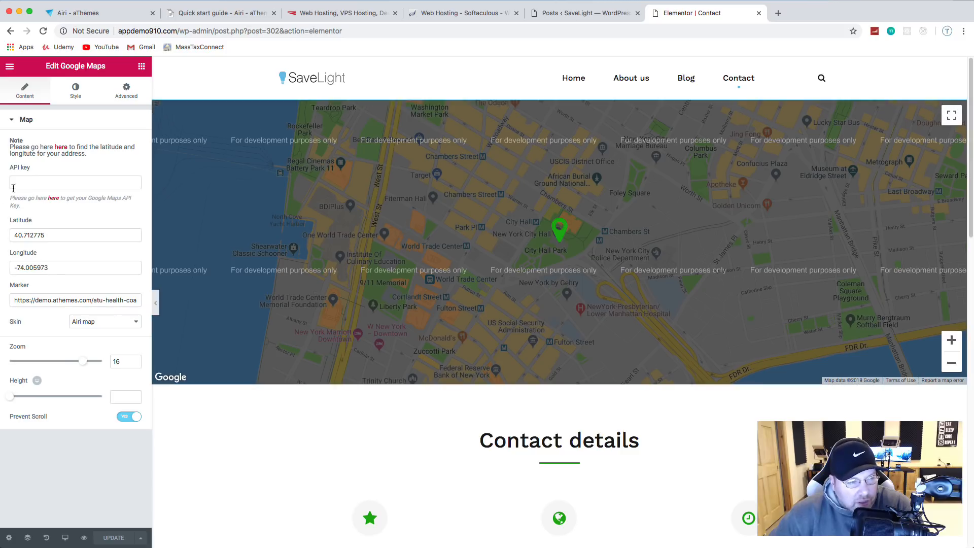
click(46, 181)
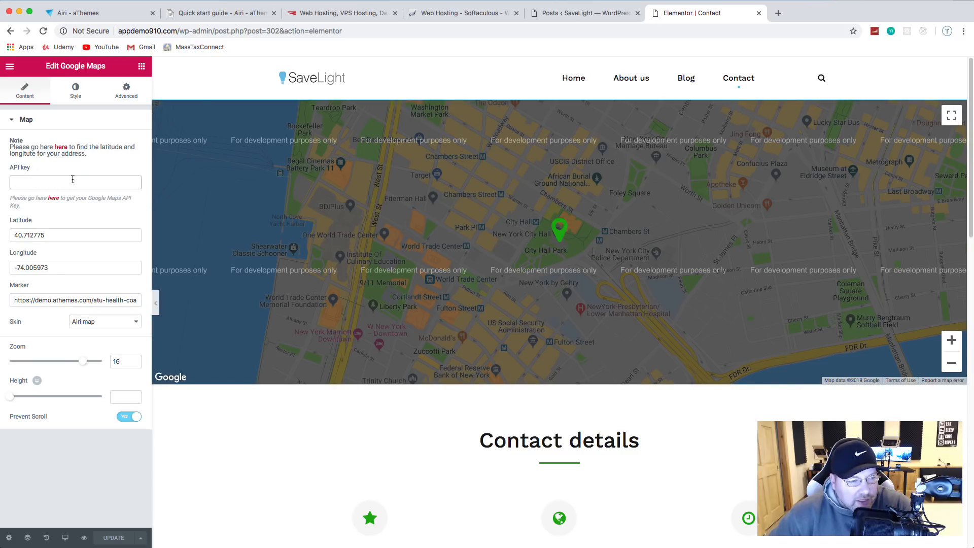
right_click(573, 79)
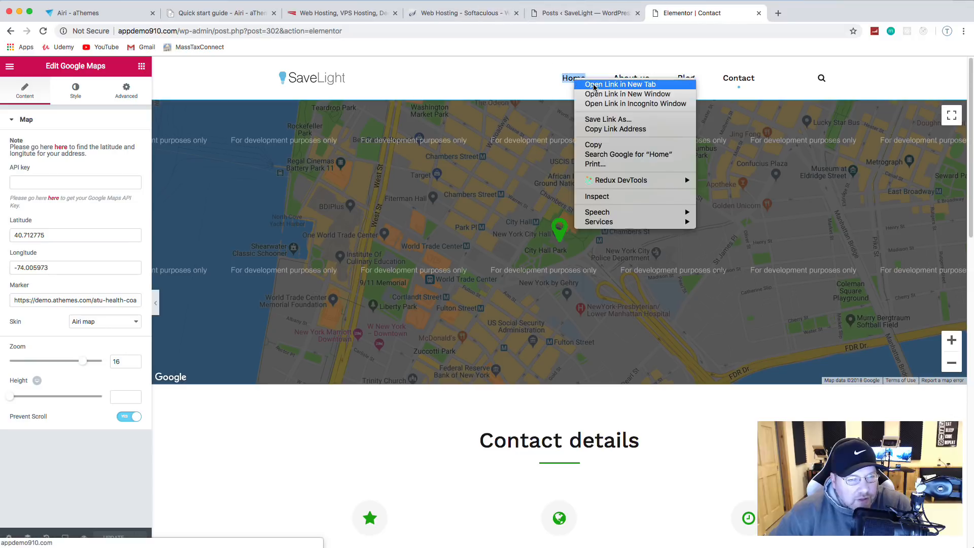
click(594, 85)
click(800, 14)
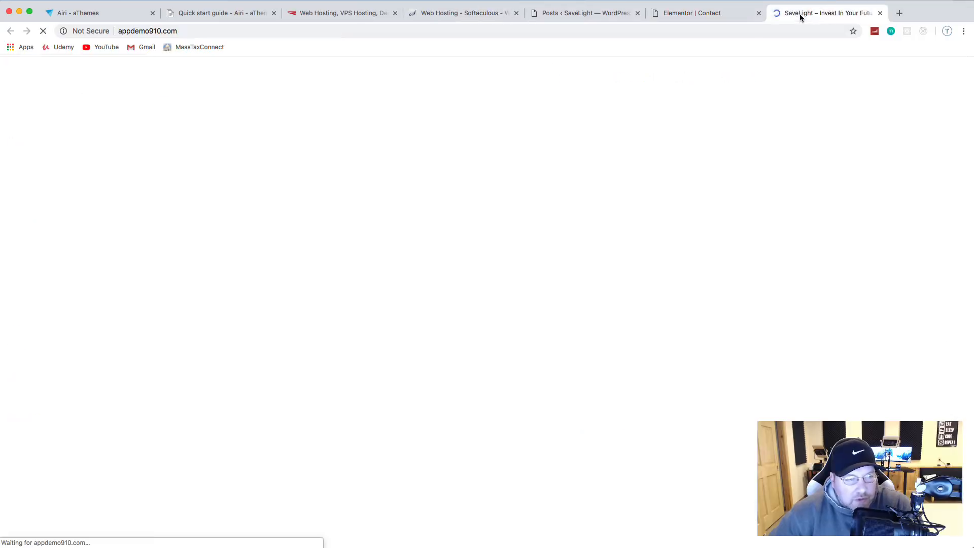
scroll(624, 152, down, 20)
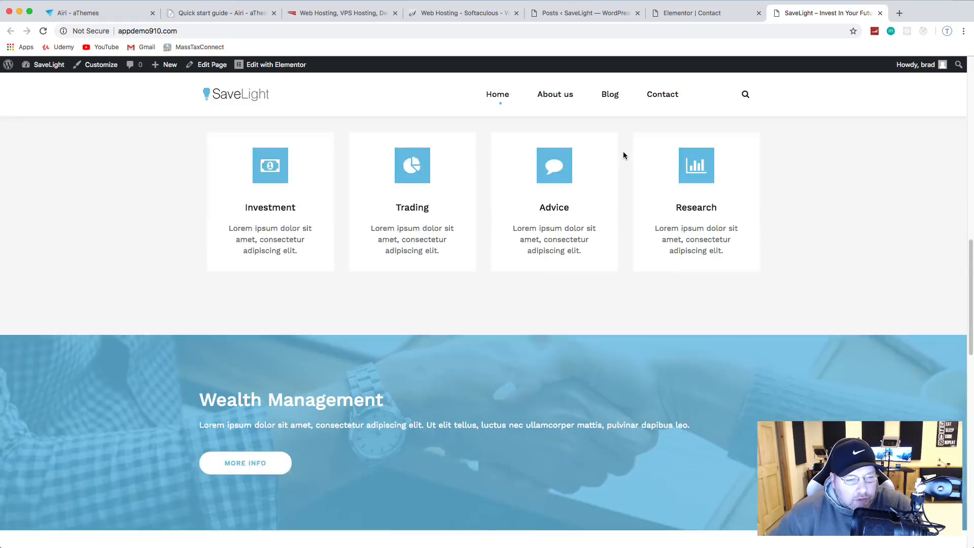
scroll(626, 155, down, 5)
scroll(422, 199, up, 2)
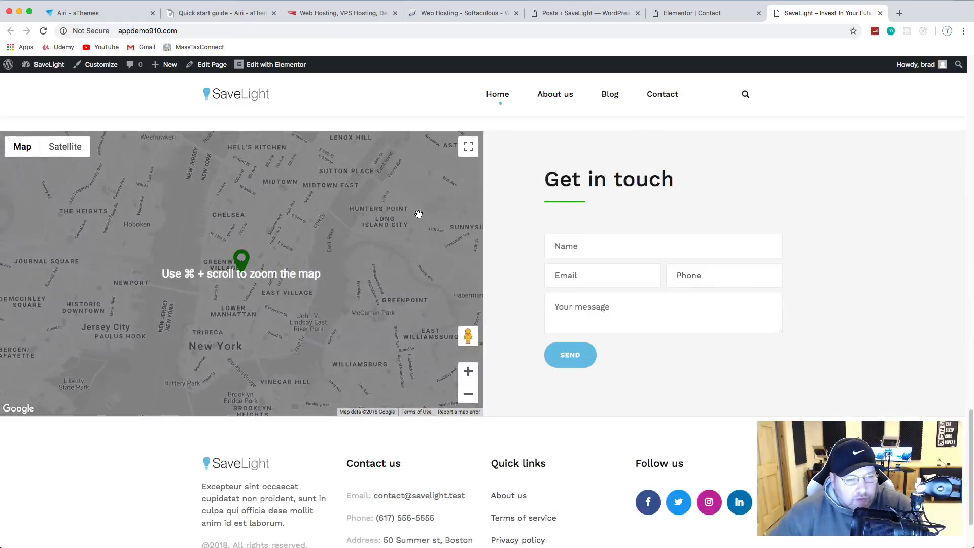
scroll(443, 201, up, 2)
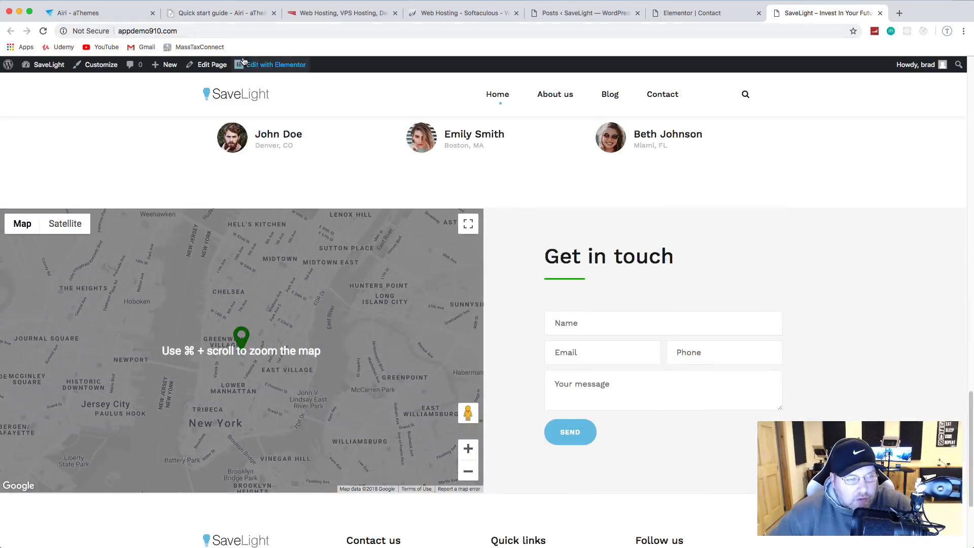
Step: Copy the Home map's Google Maps API key into the Contact map's key field and save
click(255, 66)
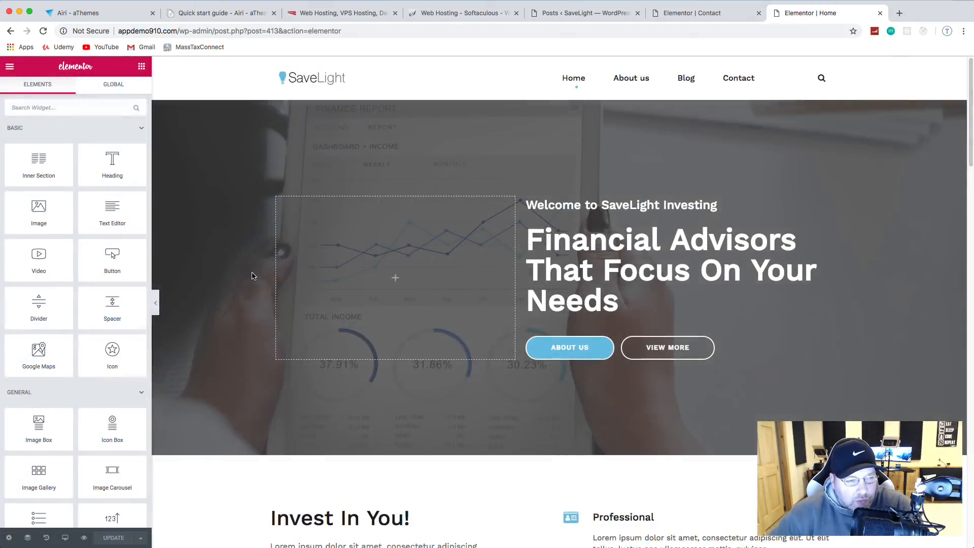
scroll(259, 299, down, 20)
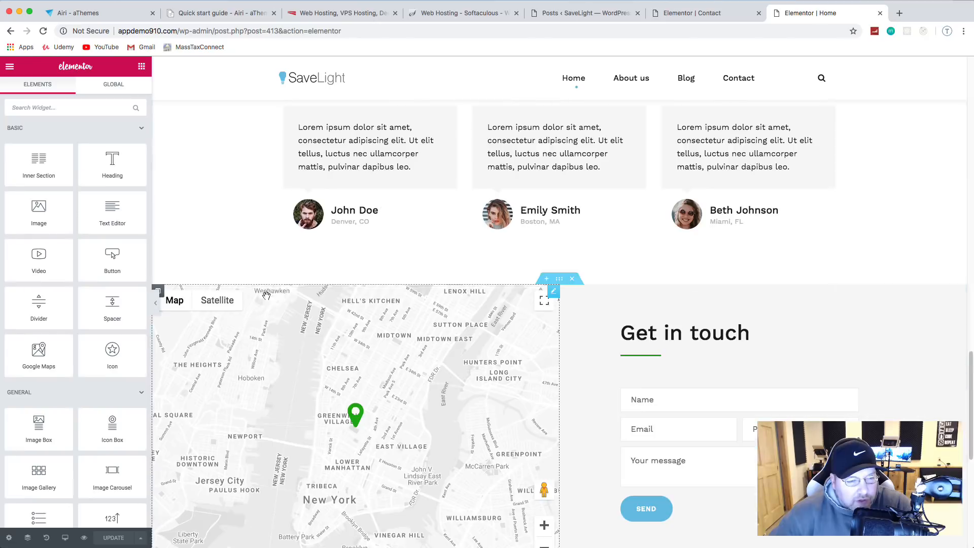
click(554, 291)
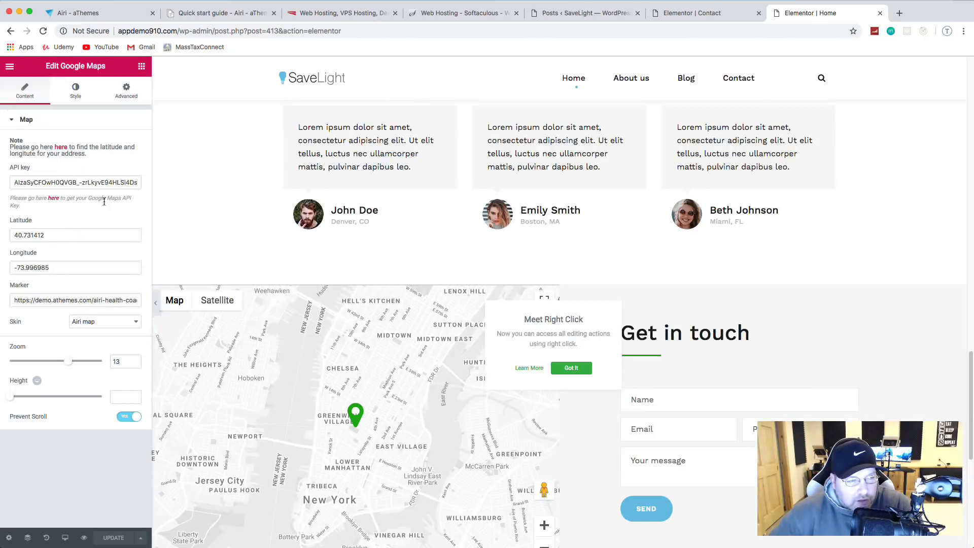
triple_click(90, 184)
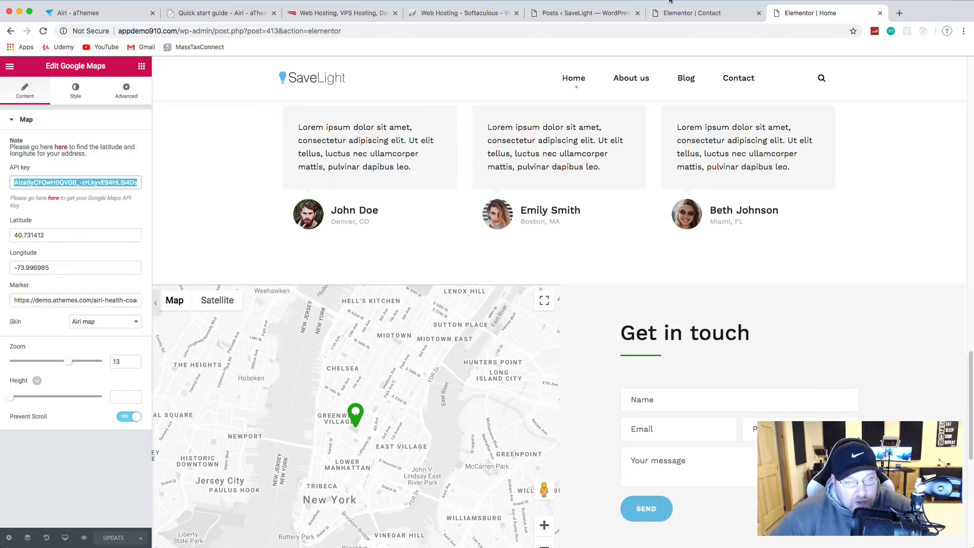
click(691, 12)
click(51, 178)
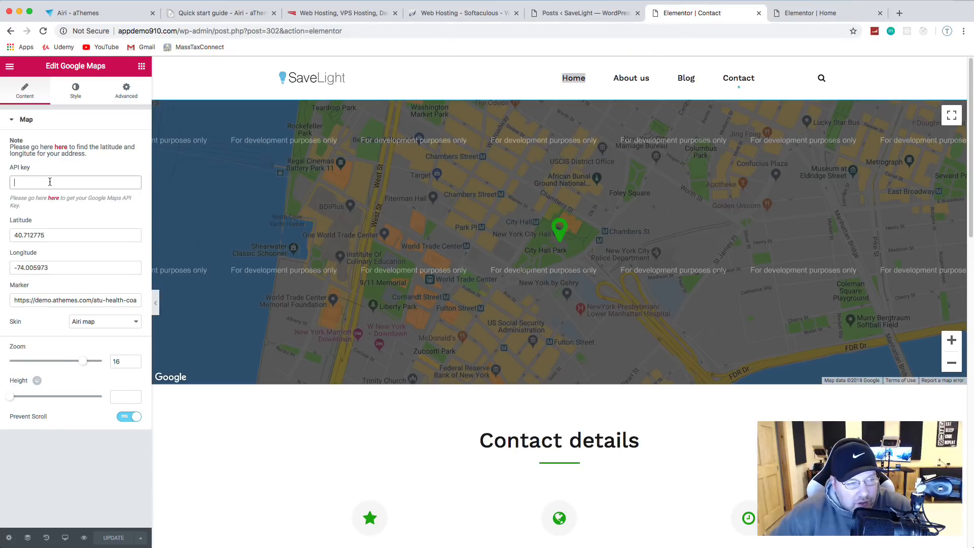
key(super+v)
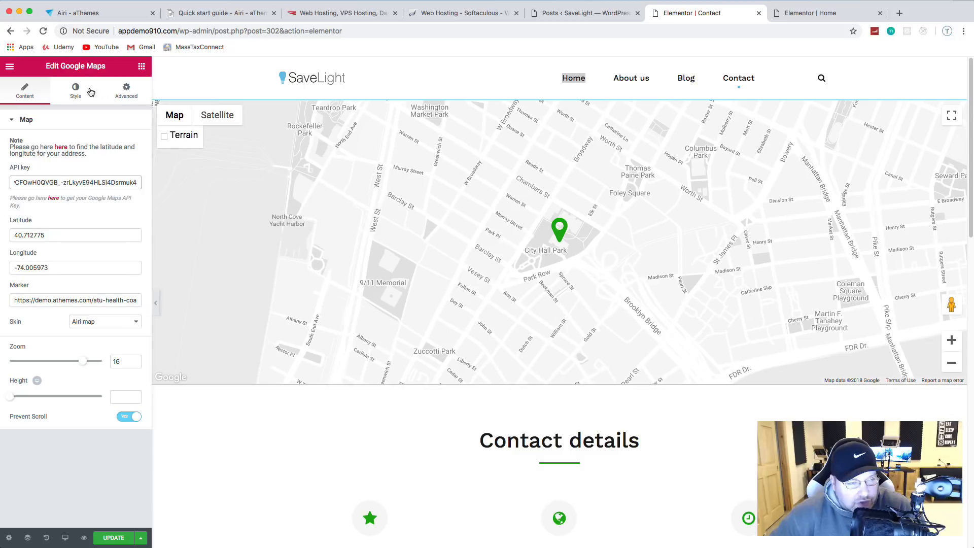
click(115, 540)
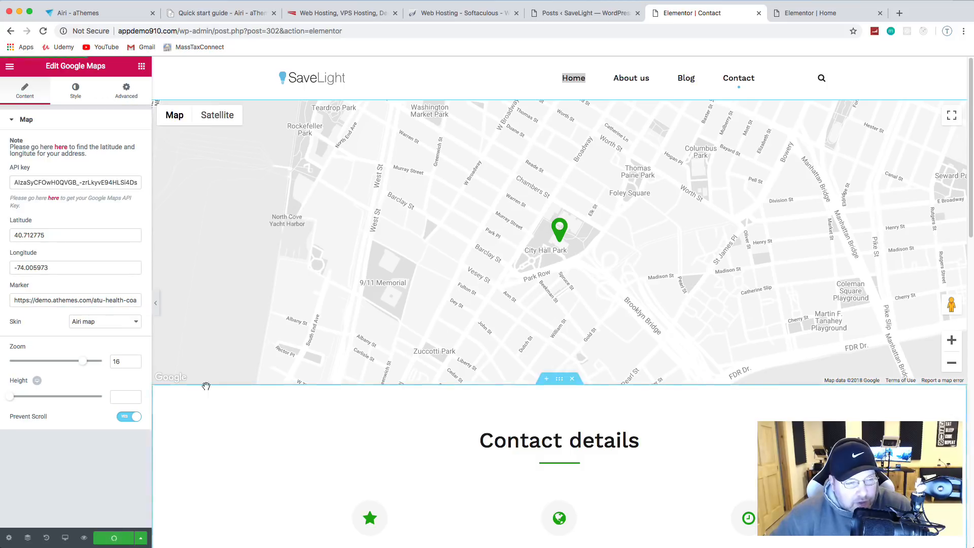
scroll(303, 300, down, 4)
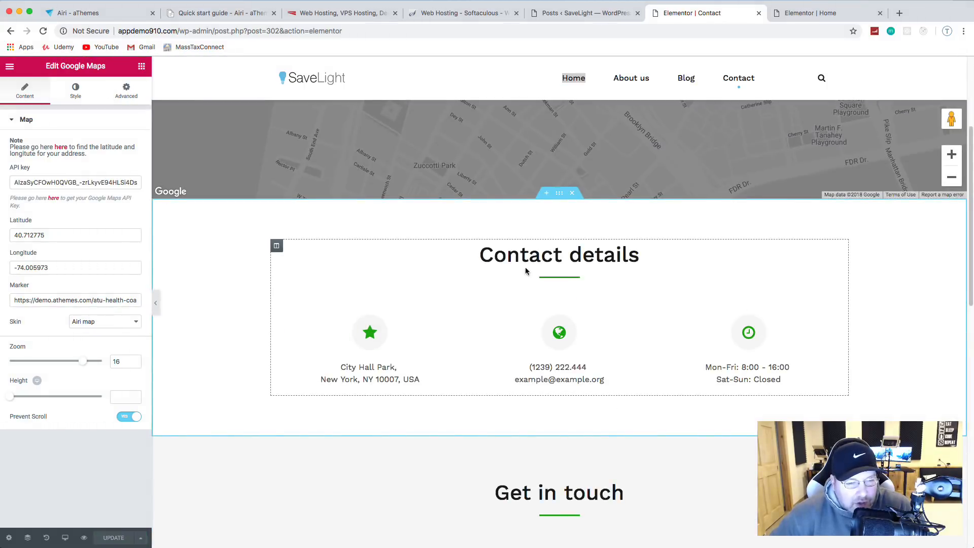
Step: Make the Contact details divider and the address box's star icon light blue
click(550, 277)
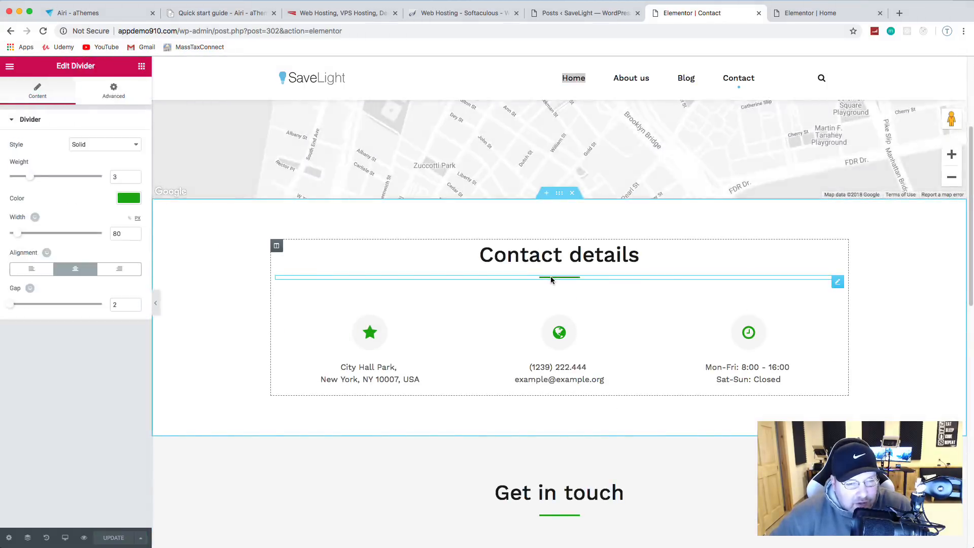
click(127, 198)
click(16, 318)
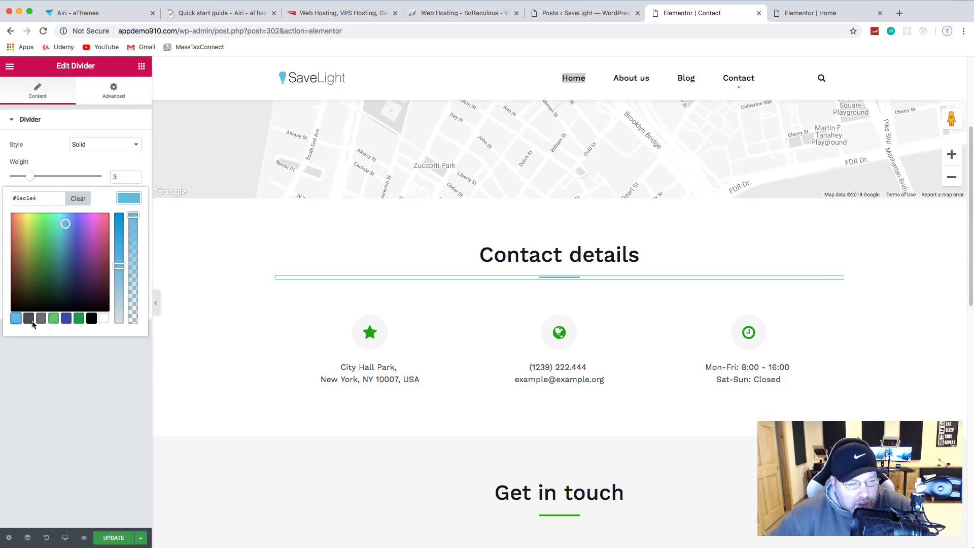
click(327, 340)
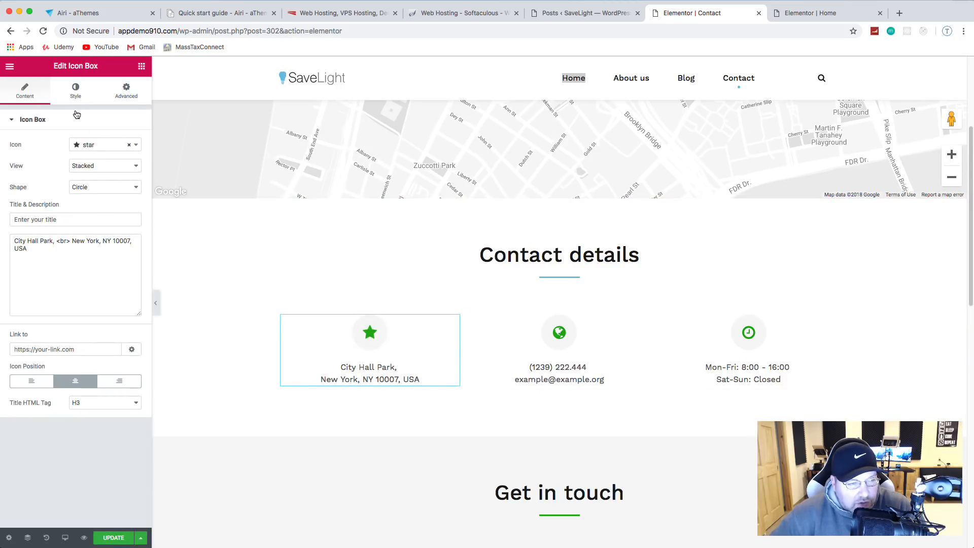
click(75, 92)
click(133, 189)
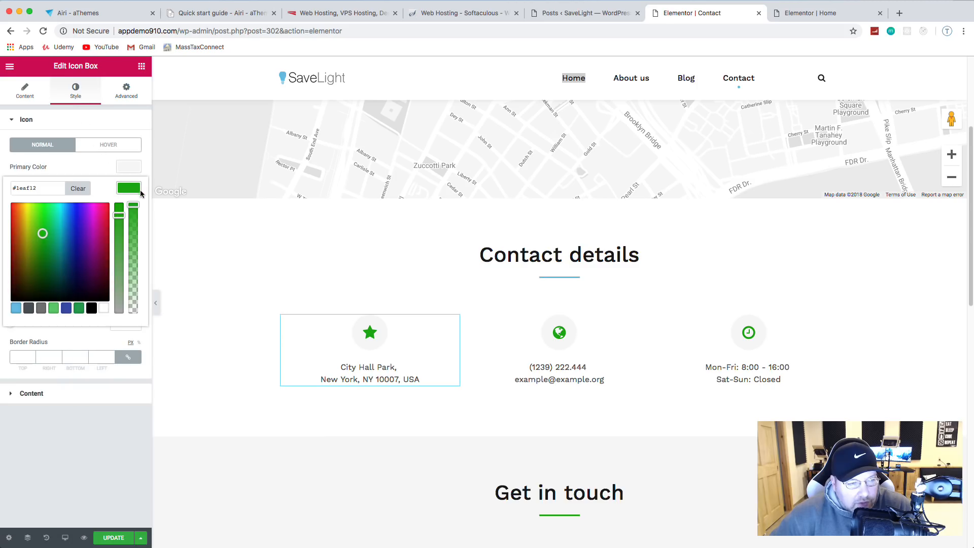
click(16, 308)
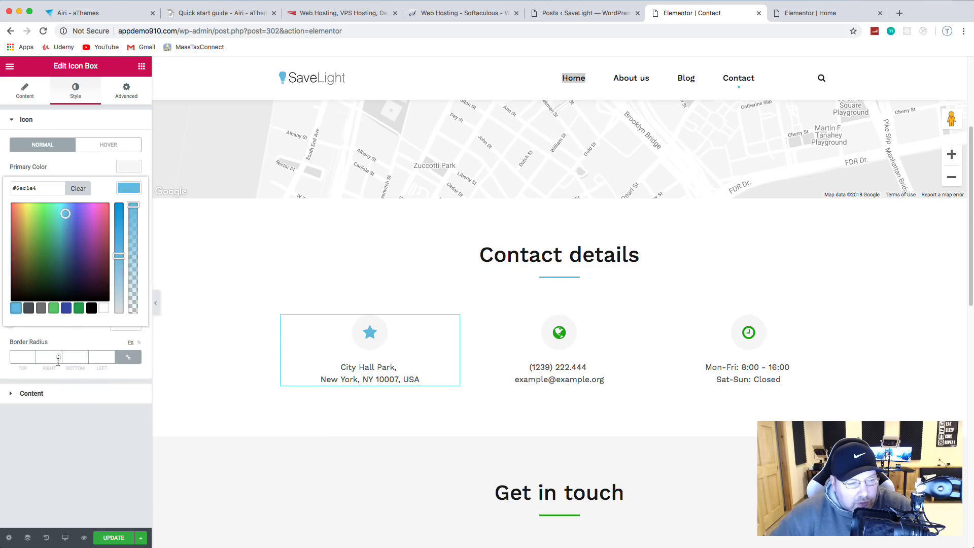
click(63, 394)
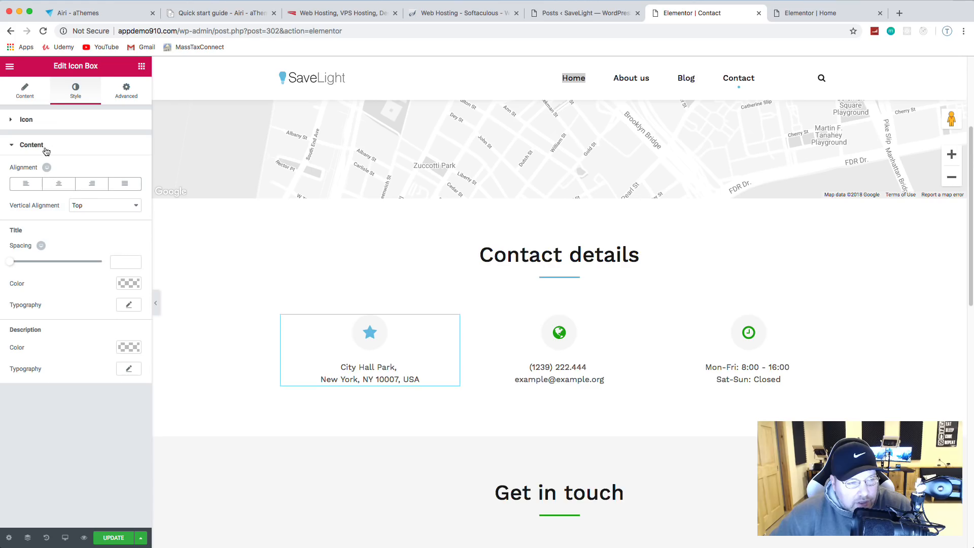
click(19, 99)
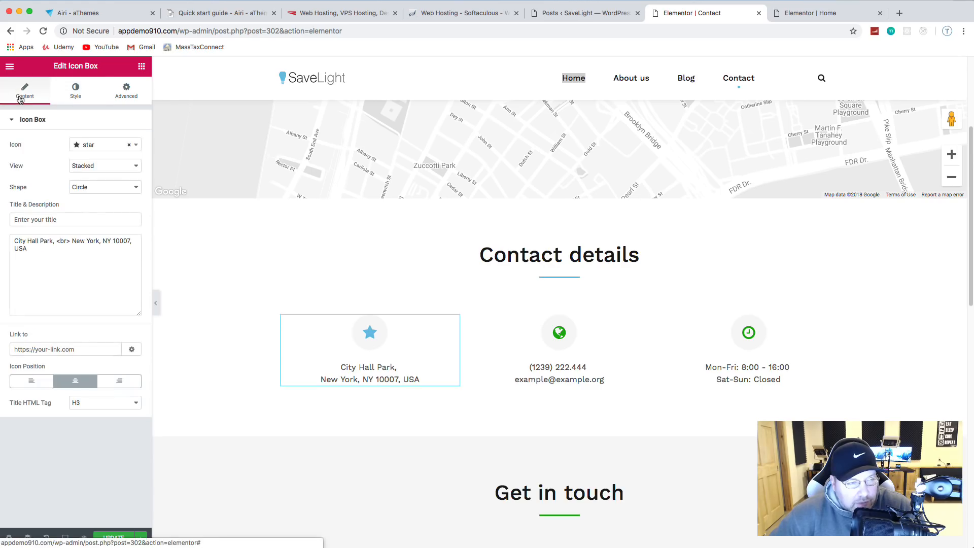
Step: Replace the City Hall Park address with the new street and city, and save
click(50, 248)
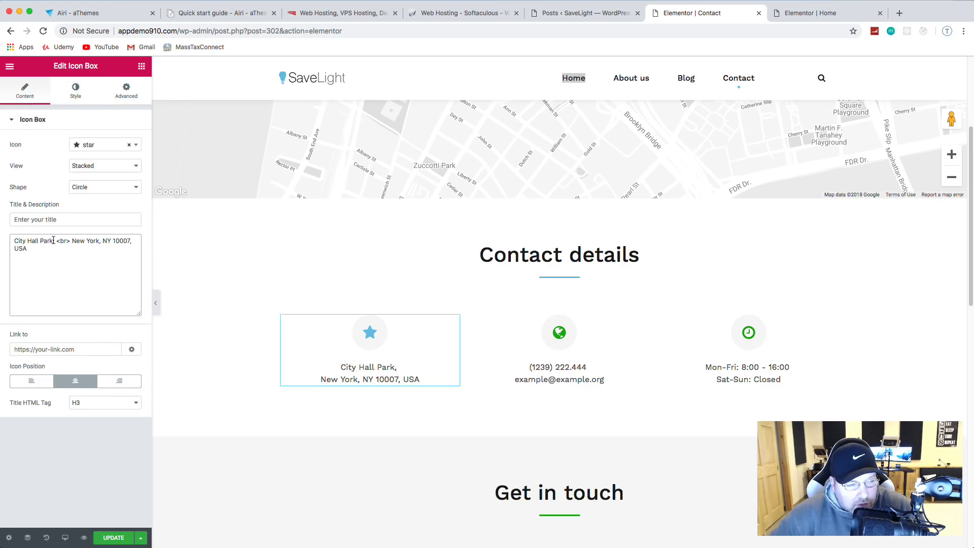
drag(53, 240, 4, 244)
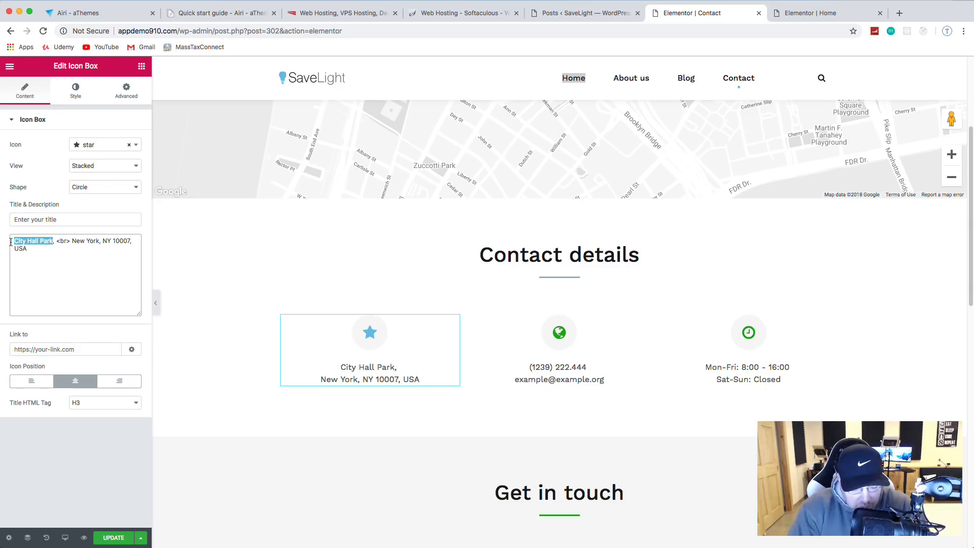
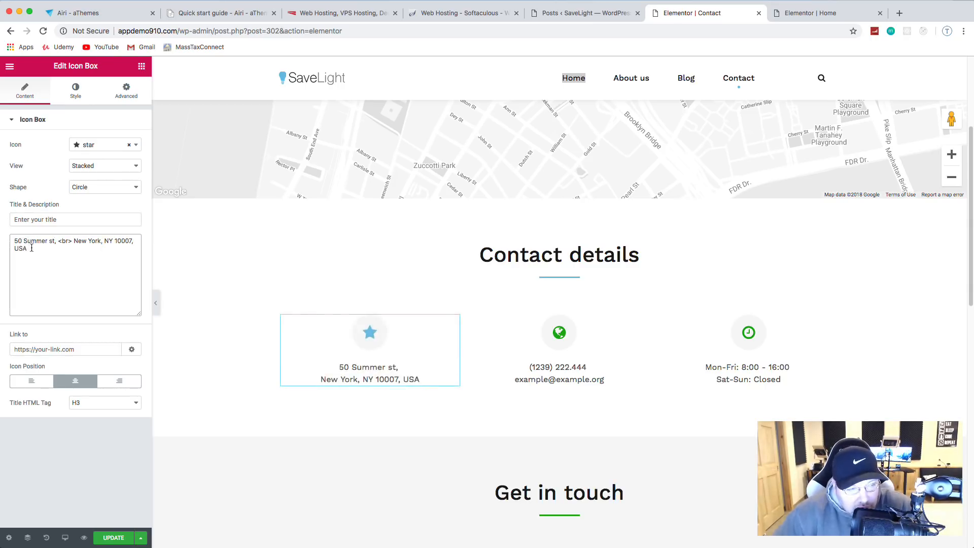
drag(133, 241, 70, 244)
text(Boston,)
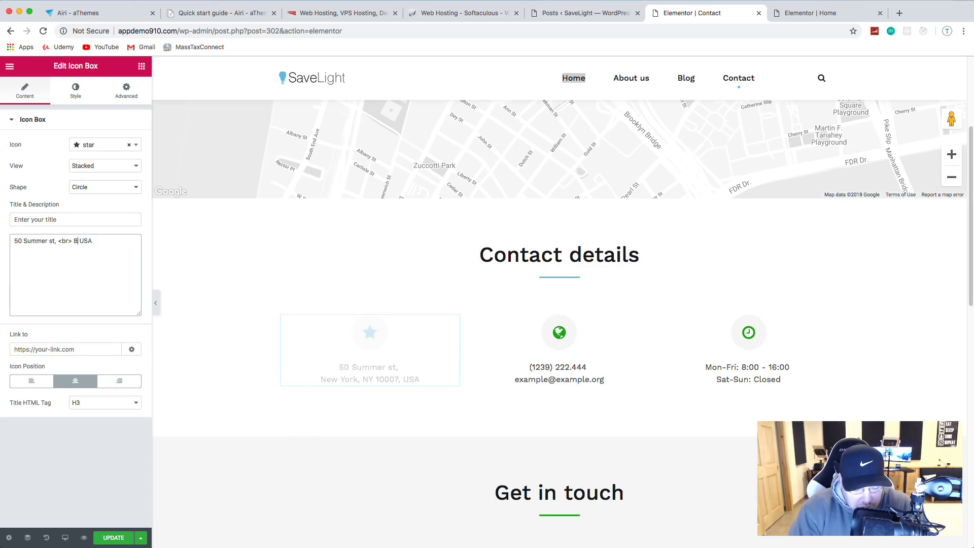
text( MA)
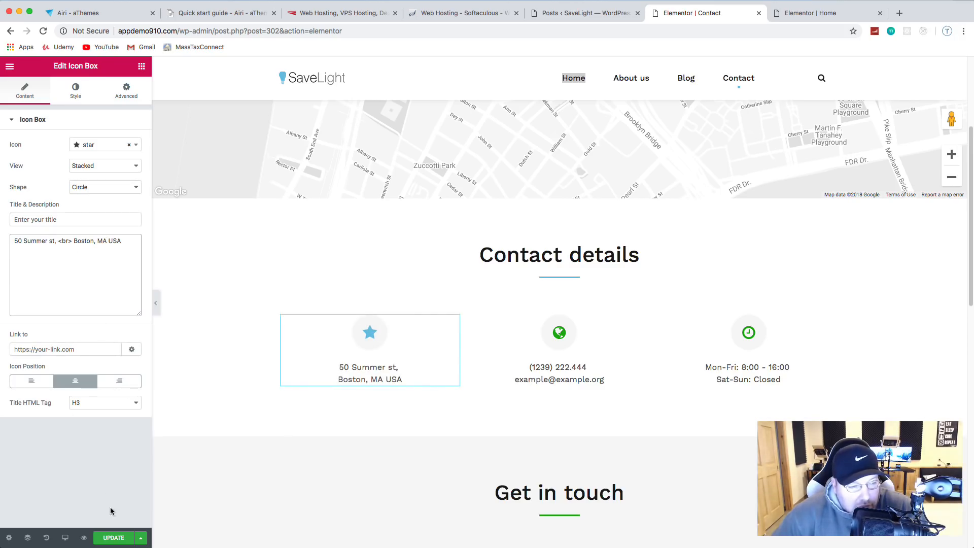
click(118, 538)
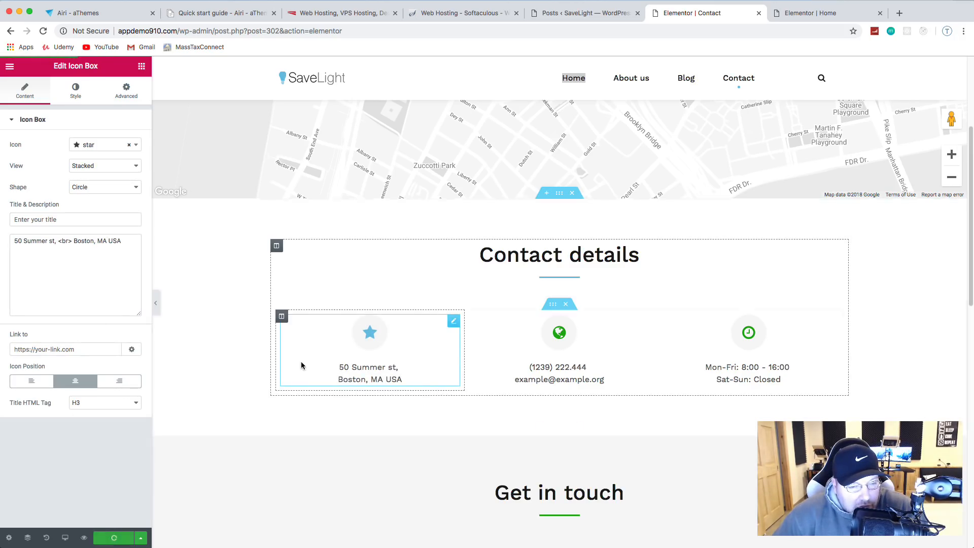
Step: Make the phone and e-mail box's globe icon light blue
click(559, 339)
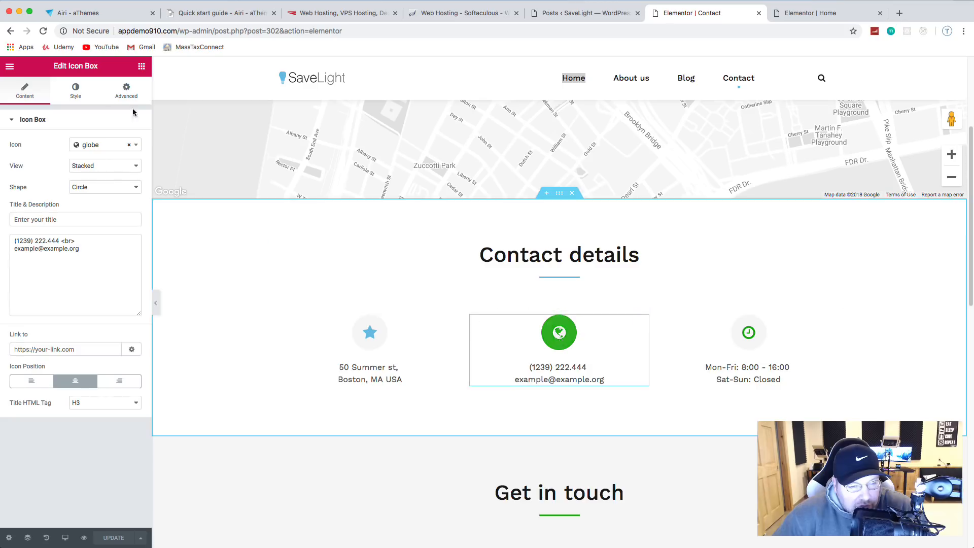
click(75, 90)
click(129, 188)
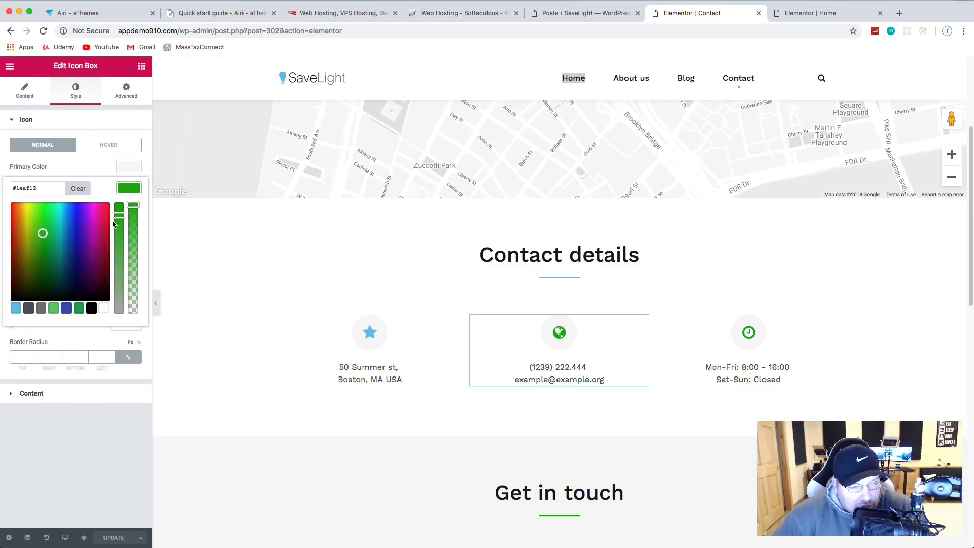
click(15, 308)
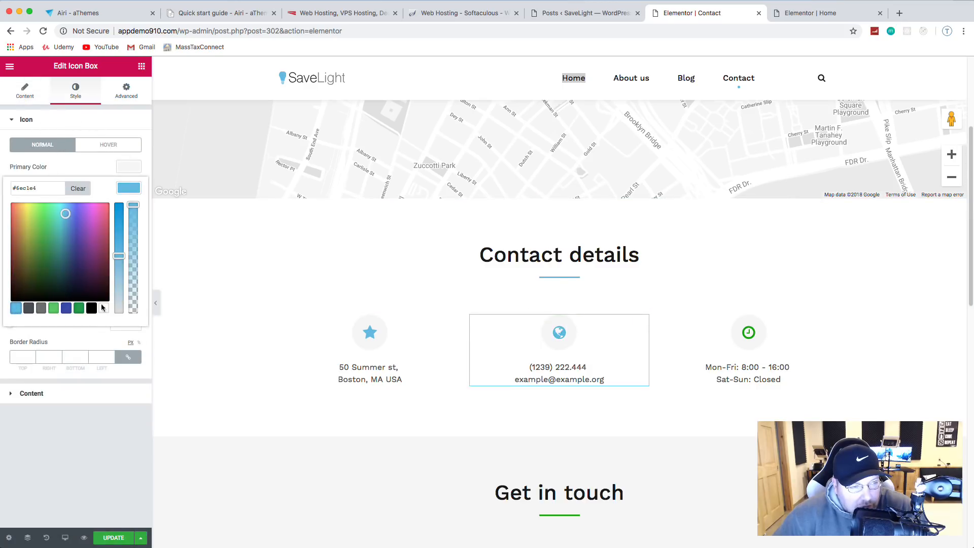
click(28, 90)
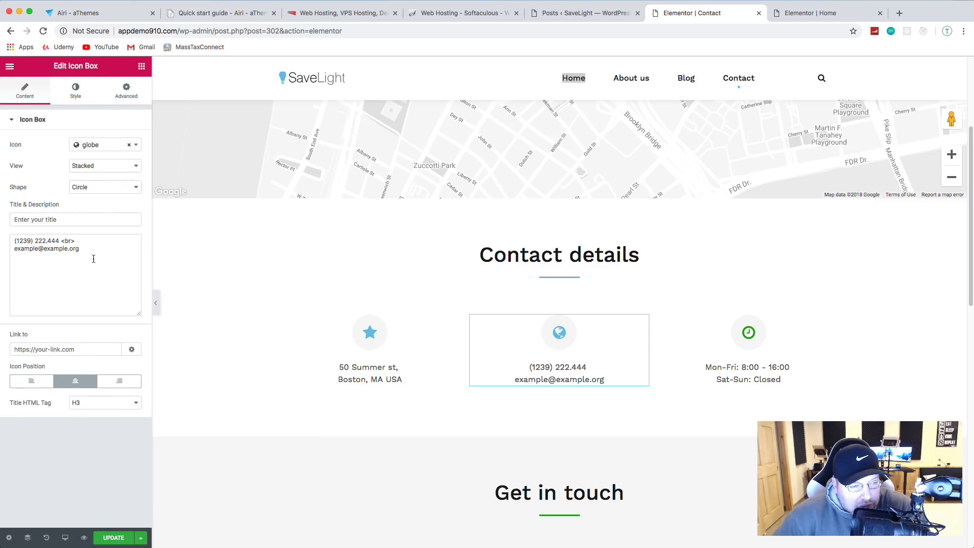
Step: Replace the old phone number and example e-mail with the site's own contact details, and save
drag(61, 238, 12, 241)
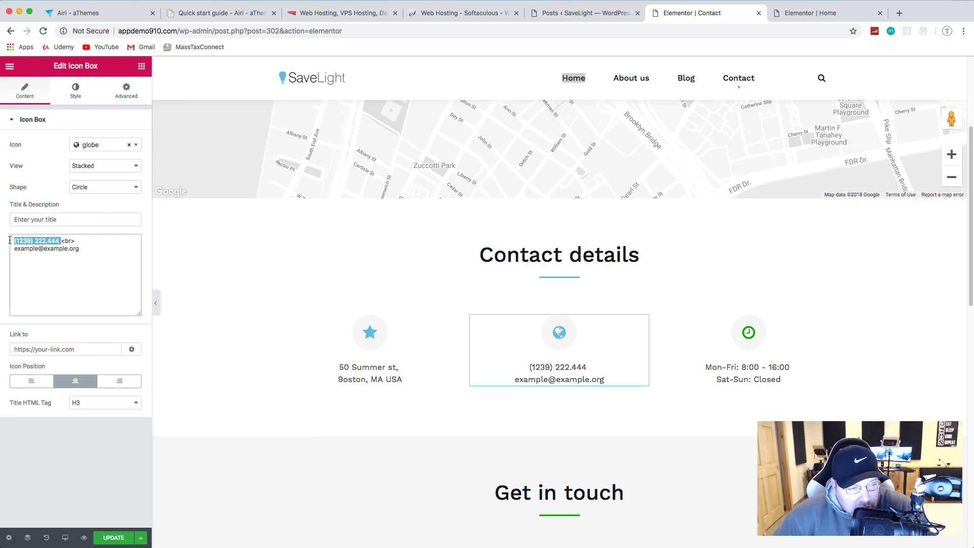
key(BackSpace)
text(())
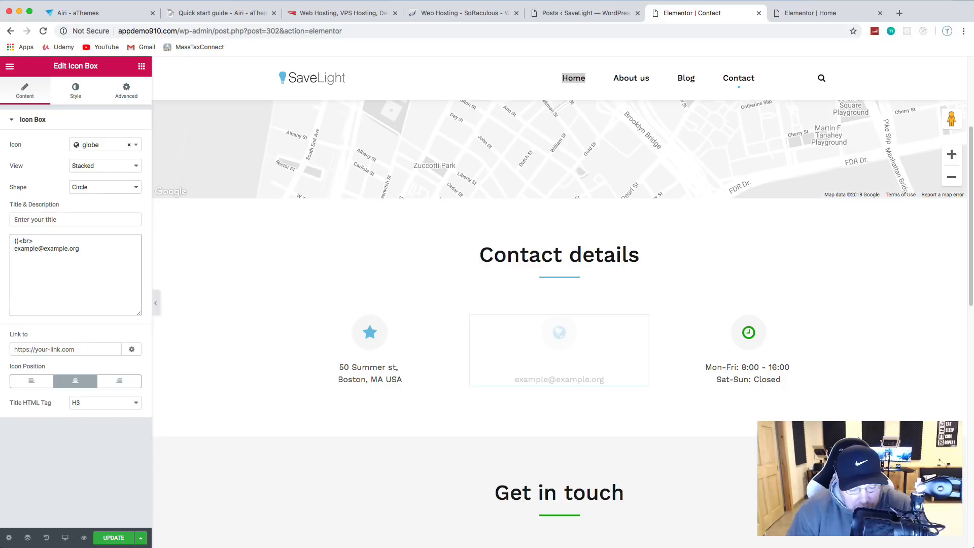
key(Left)
text(617)
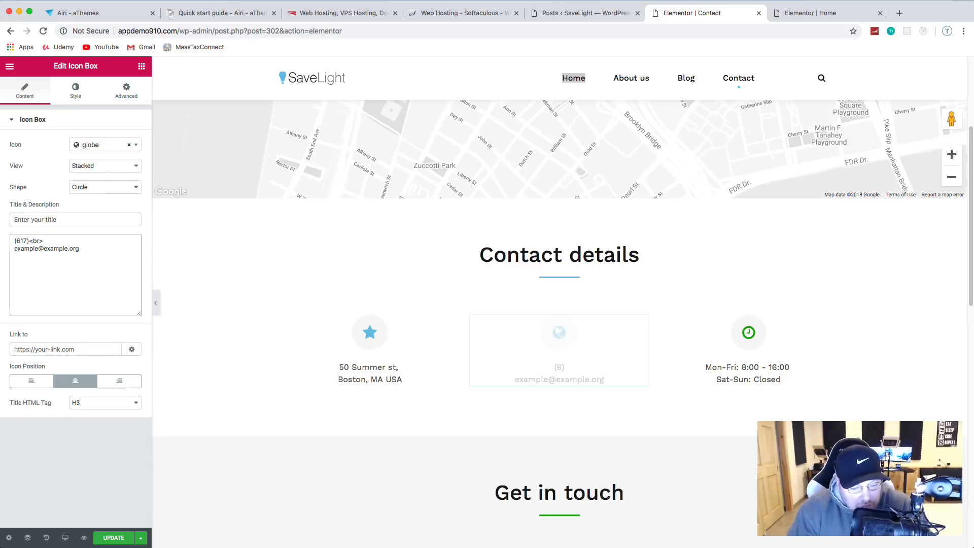
key(Right)
text(555)
text(-5555)
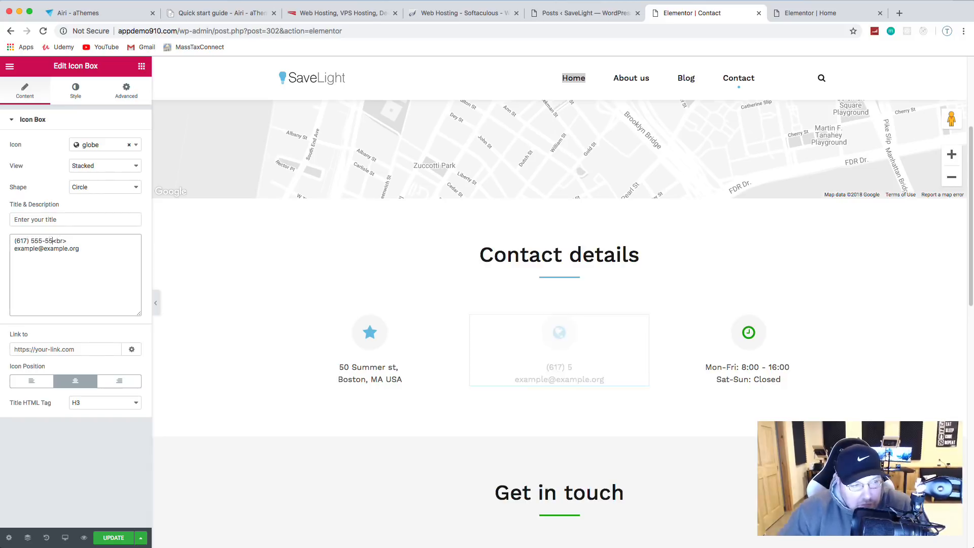
triple_click(57, 248)
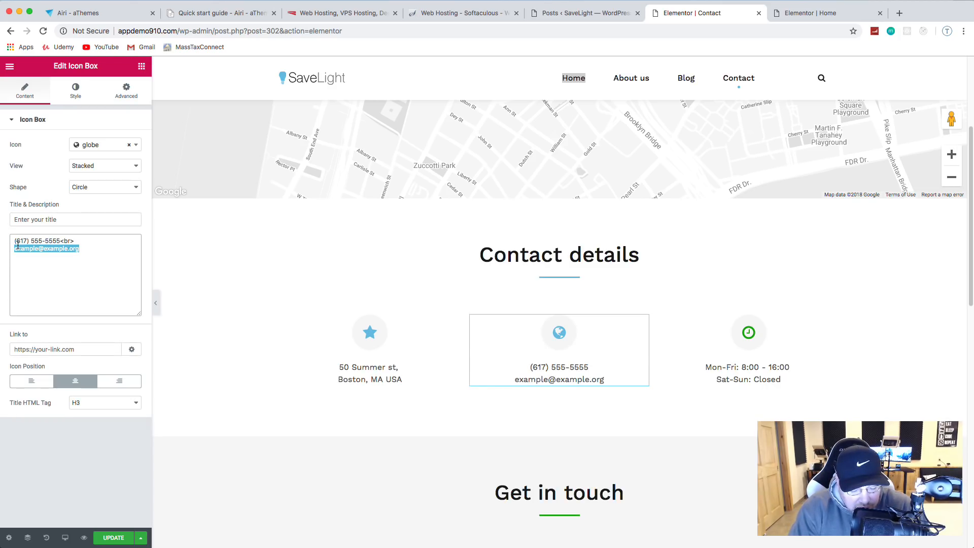
text(contact)
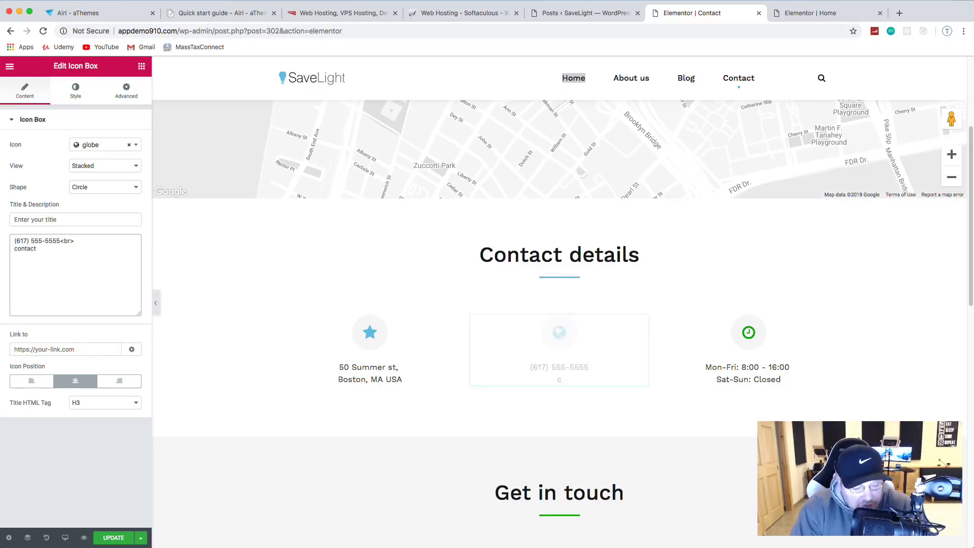
text(@)
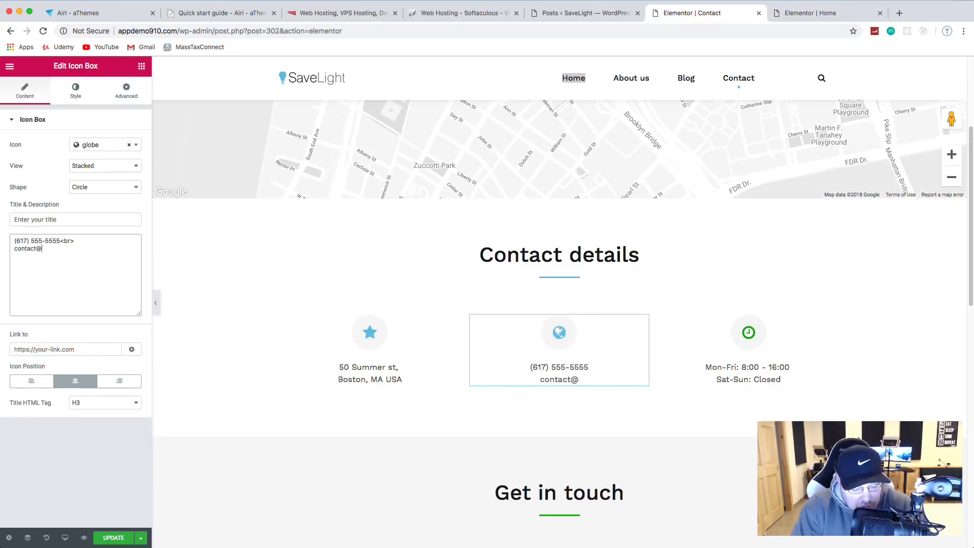
text(savelight.)
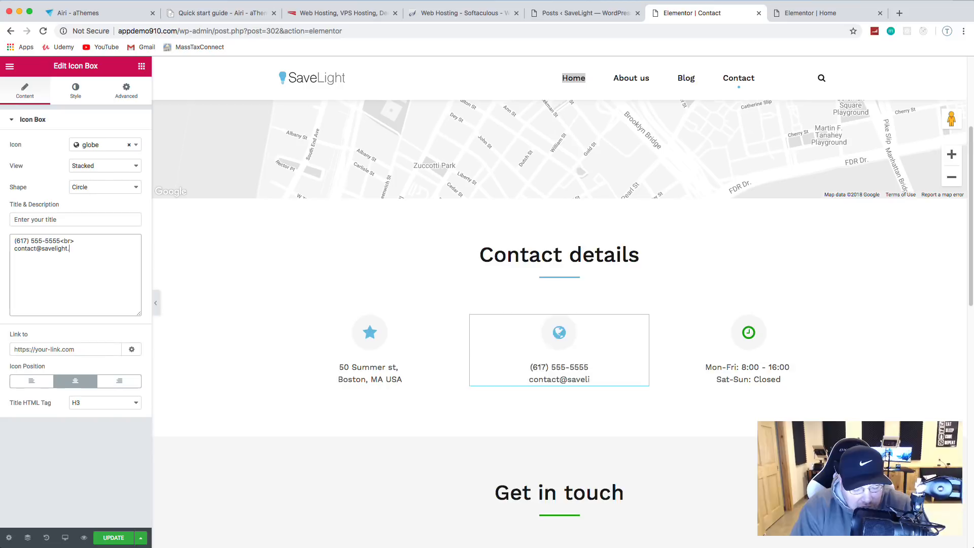
text(test)
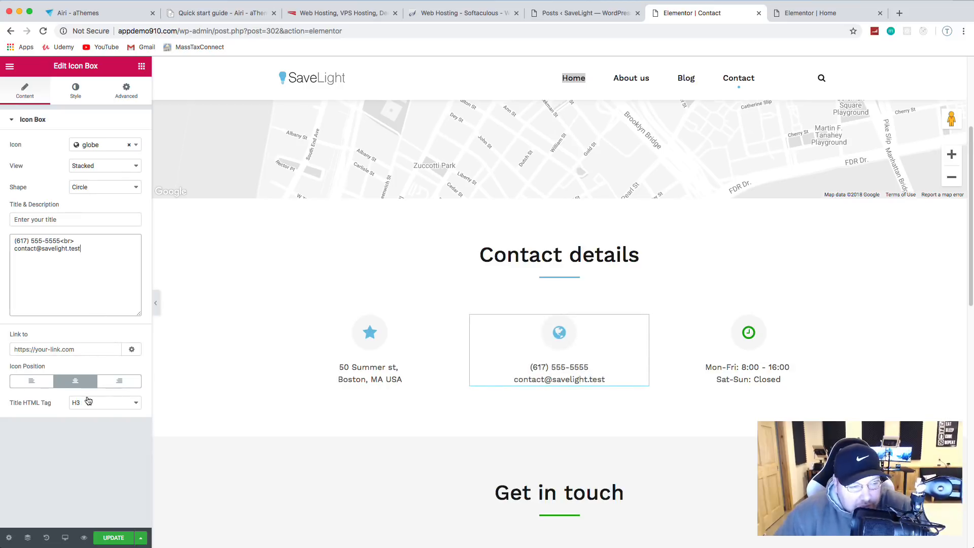
click(114, 539)
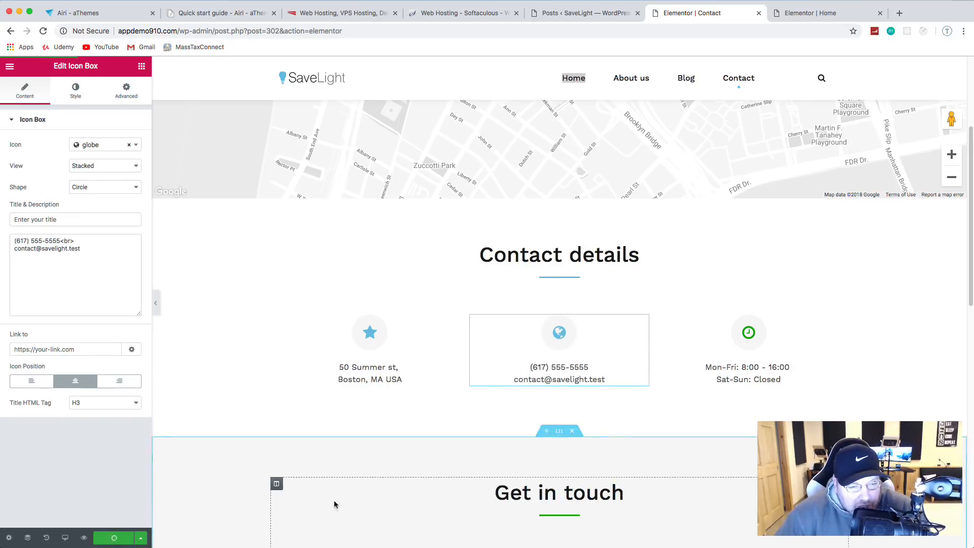
Step: Set the opening-hours clock icon's secondary colour to the light blue preset and save
click(746, 334)
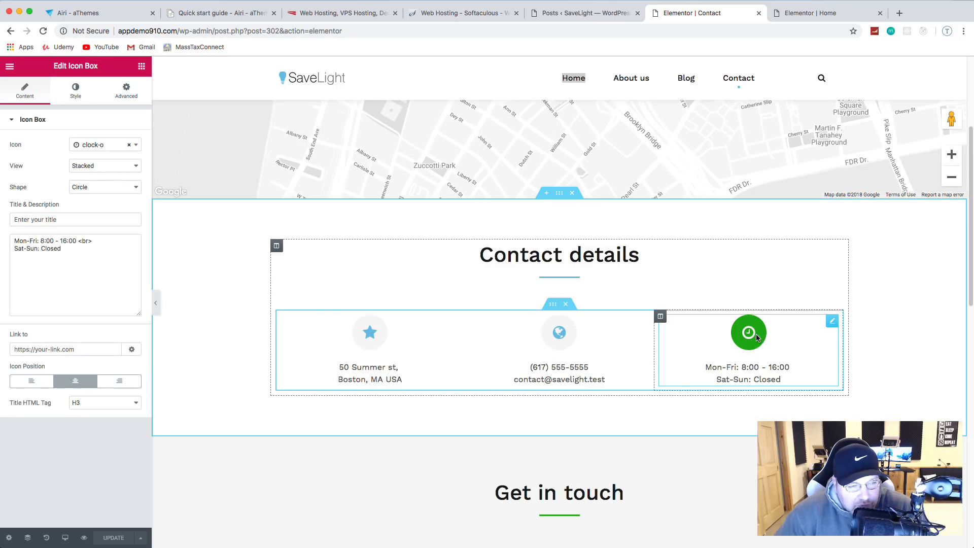
click(77, 102)
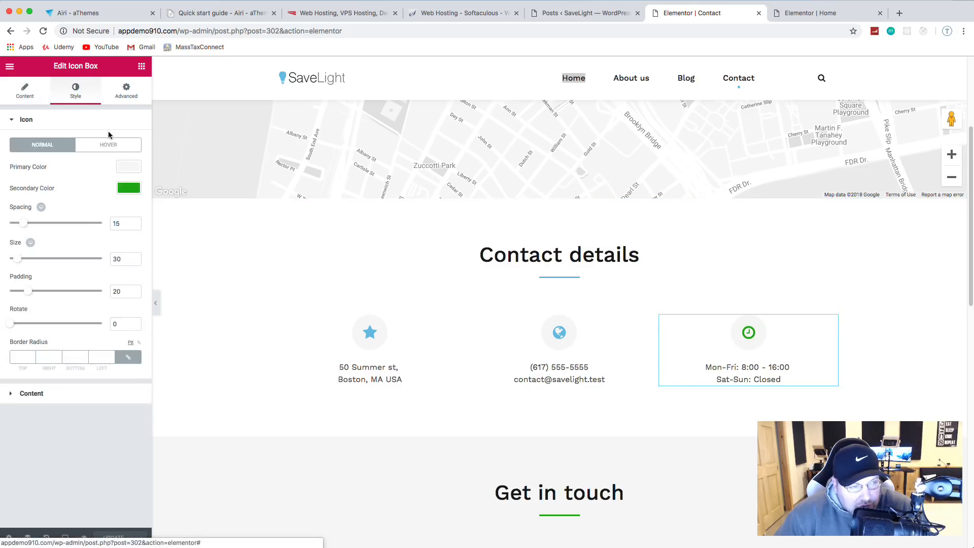
click(129, 189)
click(16, 308)
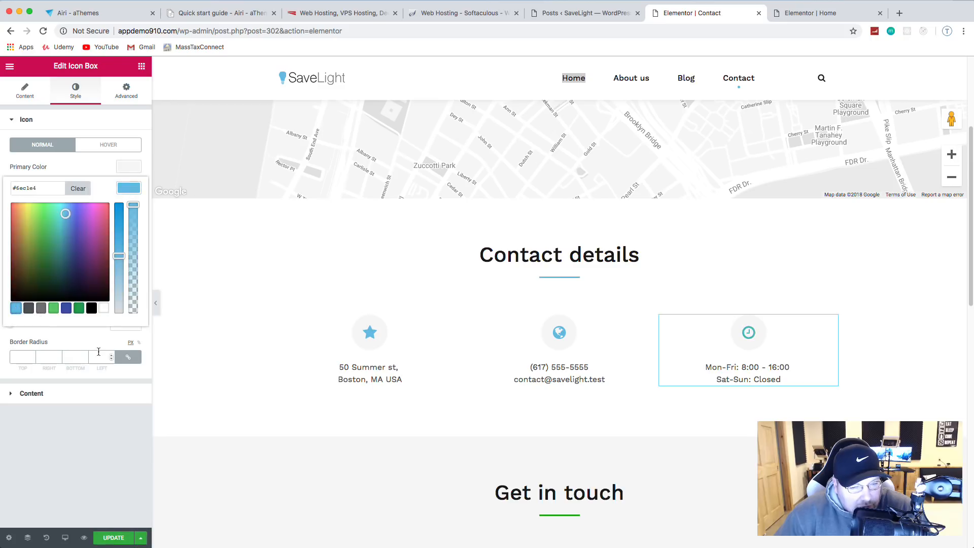
click(93, 445)
click(114, 538)
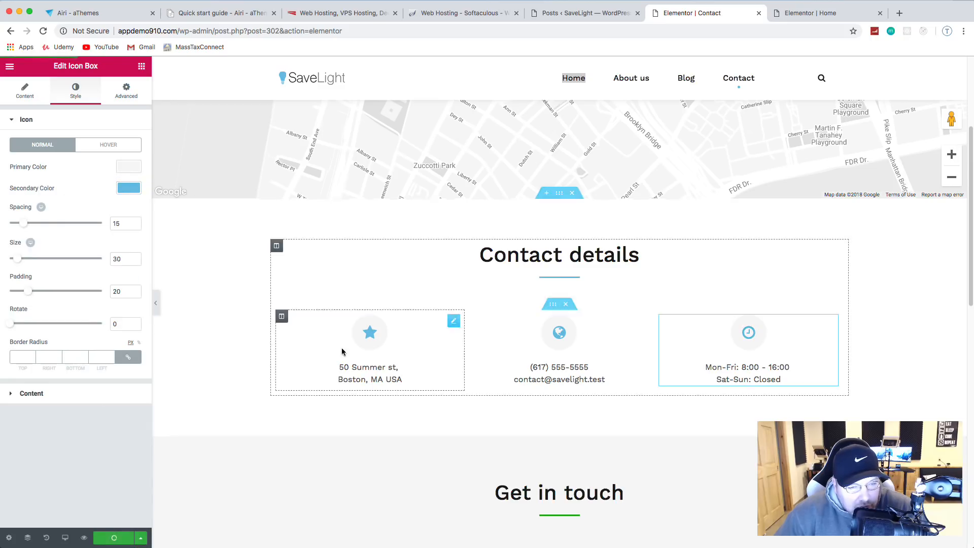
scroll(388, 286, down, 5)
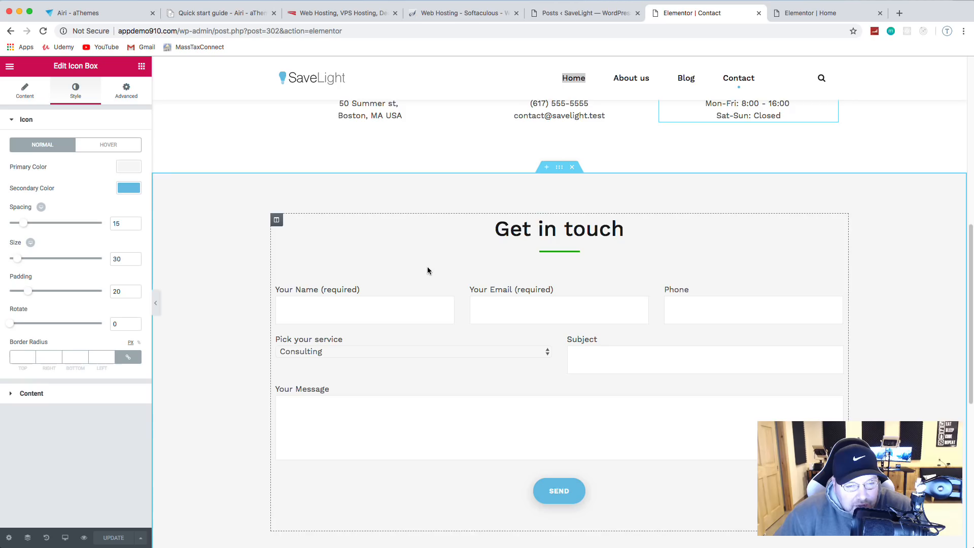
Step: Open the Get in touch form's Shortcode widget and select its current shortcode
click(839, 211)
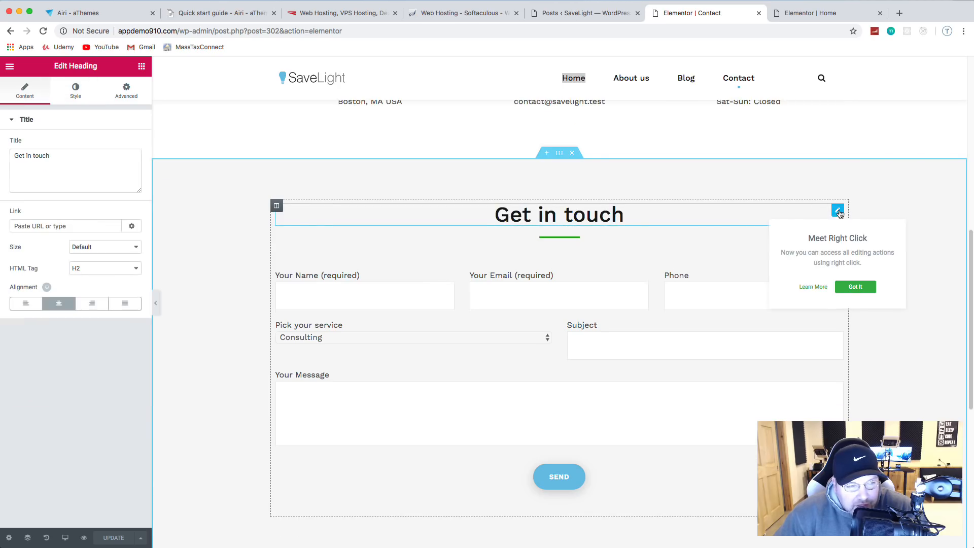
click(31, 89)
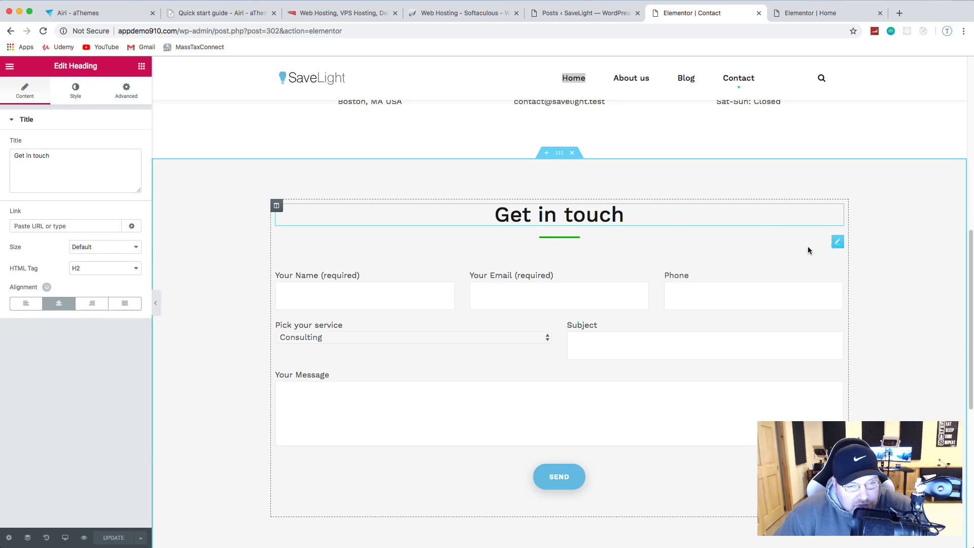
click(838, 277)
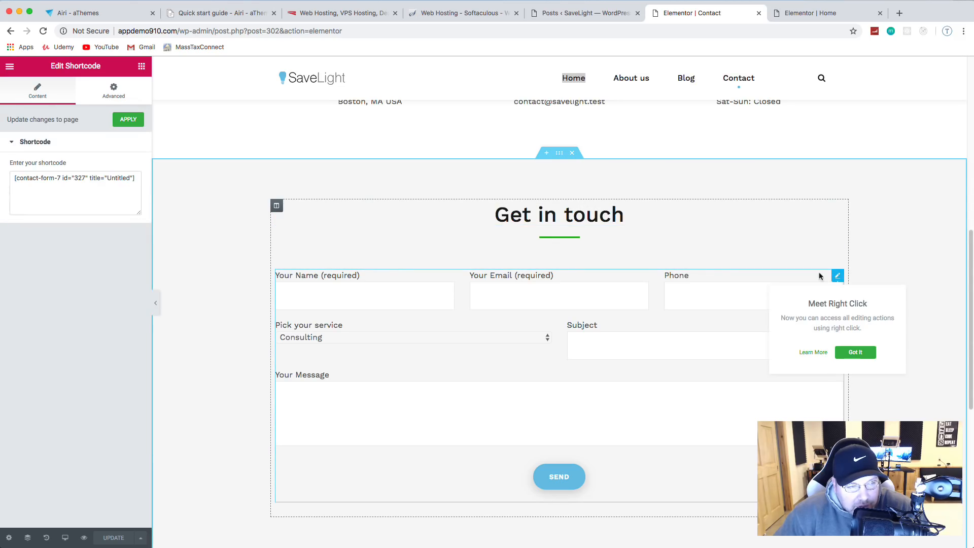
drag(18, 176, 132, 180)
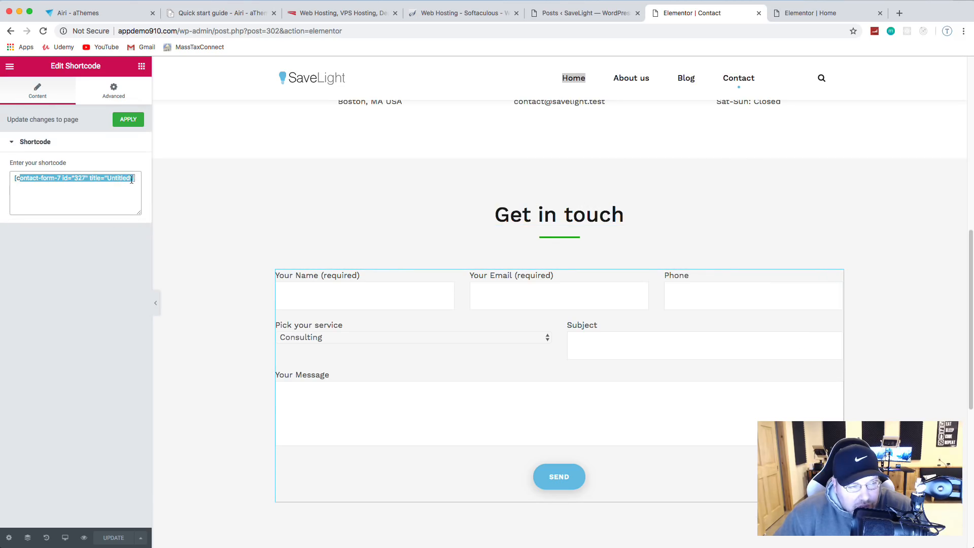
Step: Copy the Contact form's shortcode from the Contact Forms list and return to Elementor
click(568, 14)
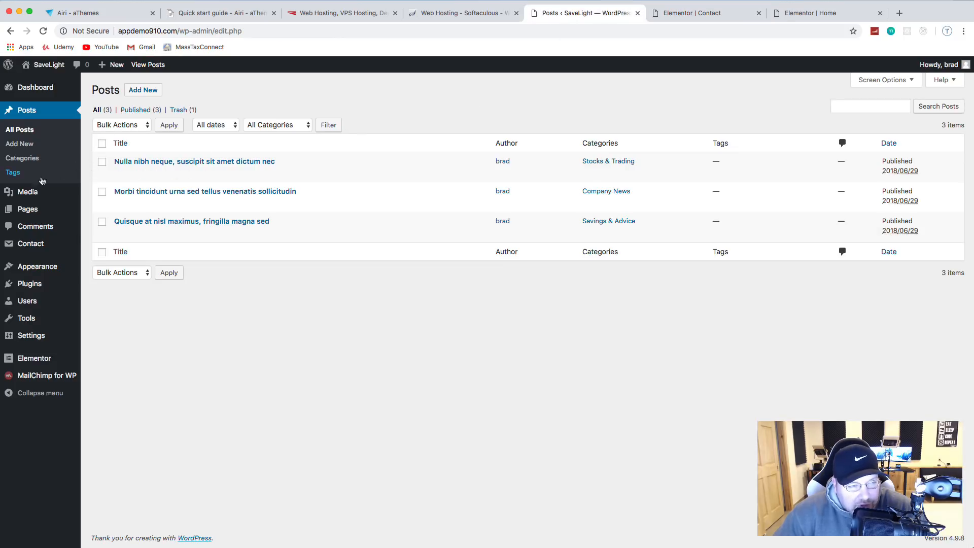
click(32, 245)
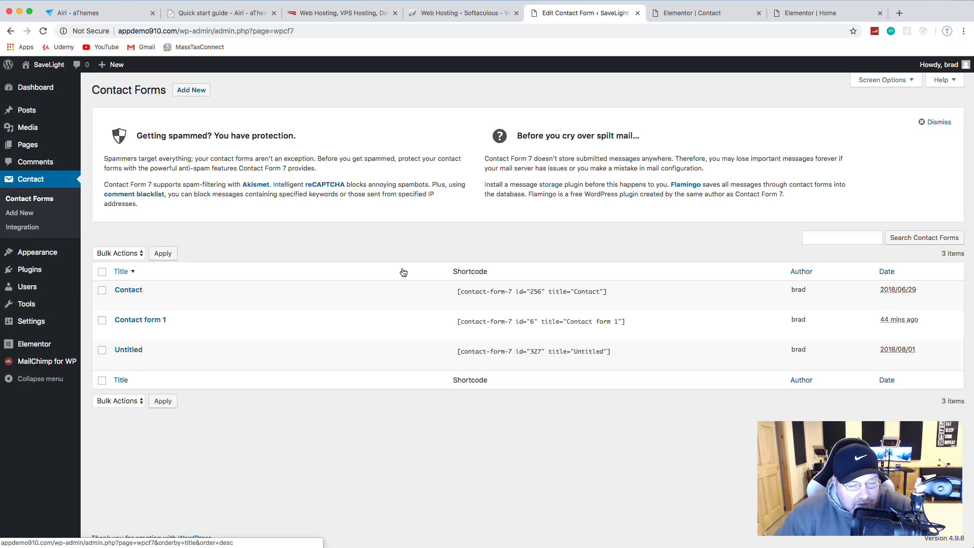
drag(615, 291, 487, 293)
click(614, 294)
key(super+a)
key(ctrl+c)
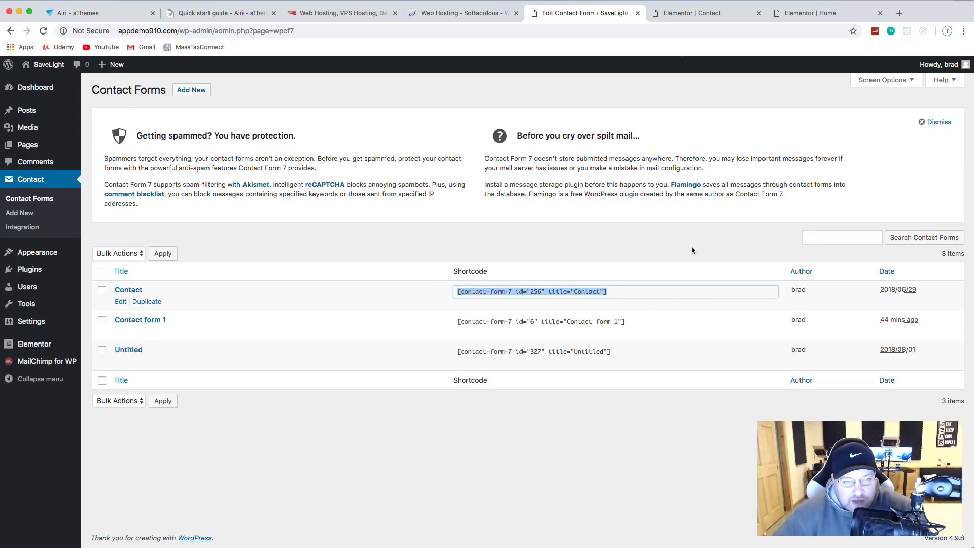
click(682, 12)
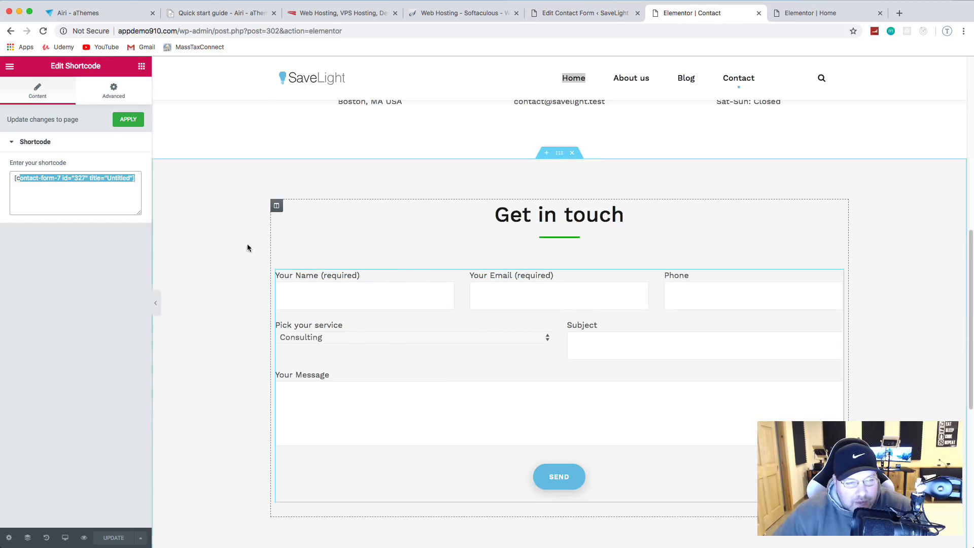
Step: Replace the widget's shortcode with the Contact form (id 256), showing Name, Email, Phone and message fields
click(106, 186)
drag(138, 177, 5, 181)
key(ctrl+v)
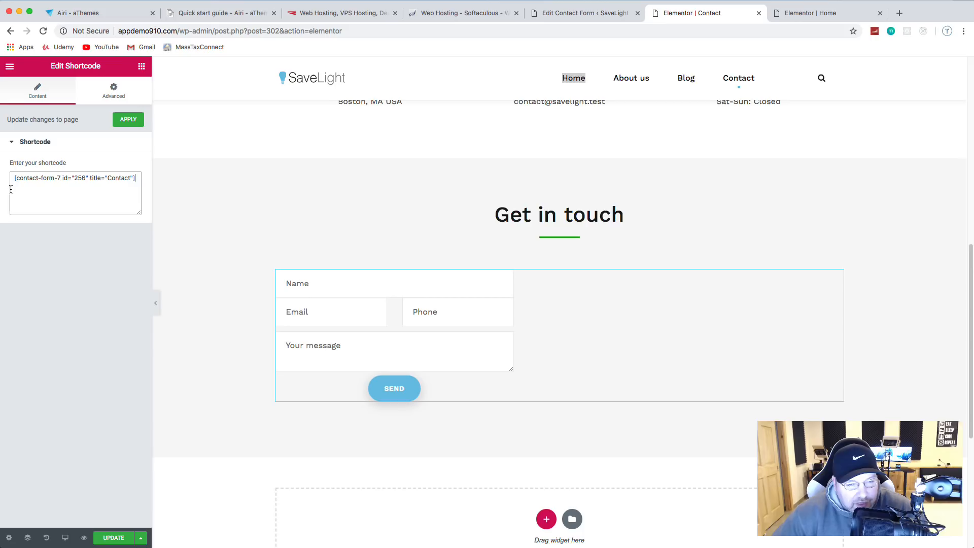
click(500, 287)
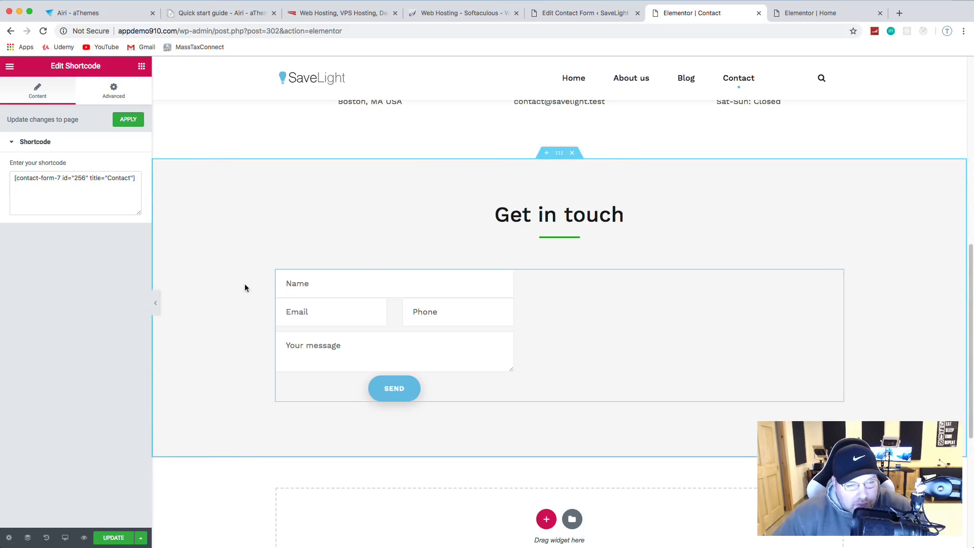
click(114, 89)
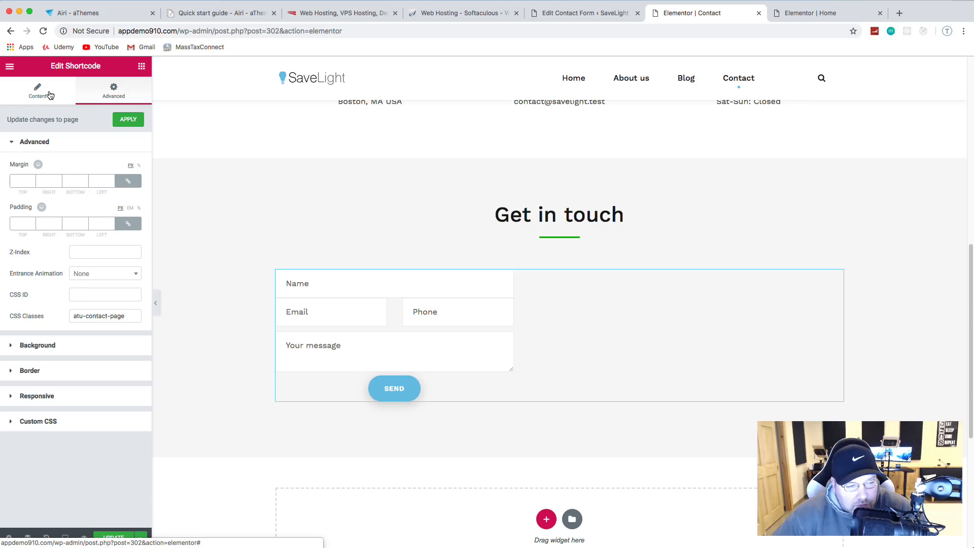
click(49, 94)
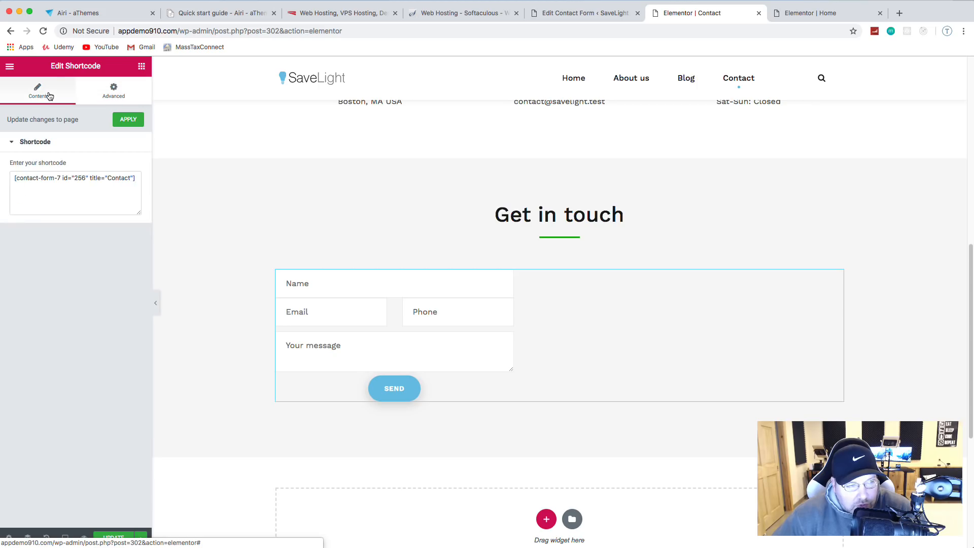
click(592, 15)
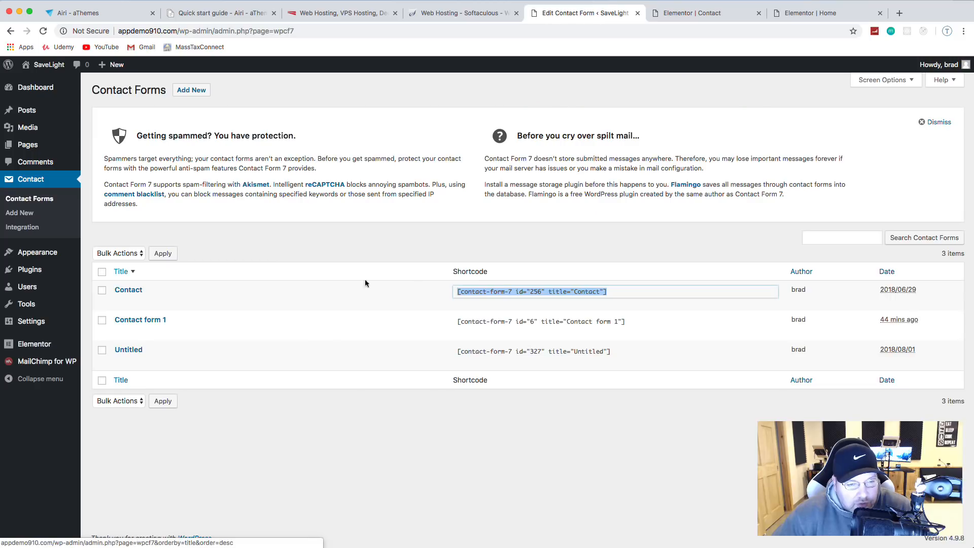
Step: Duplicate the Contact form and title the copy full_contact
click(287, 271)
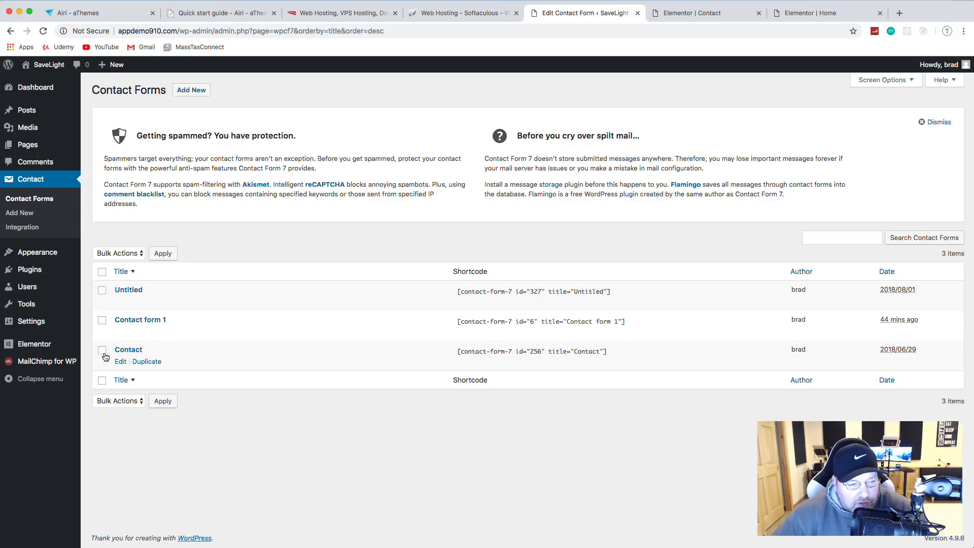
click(145, 361)
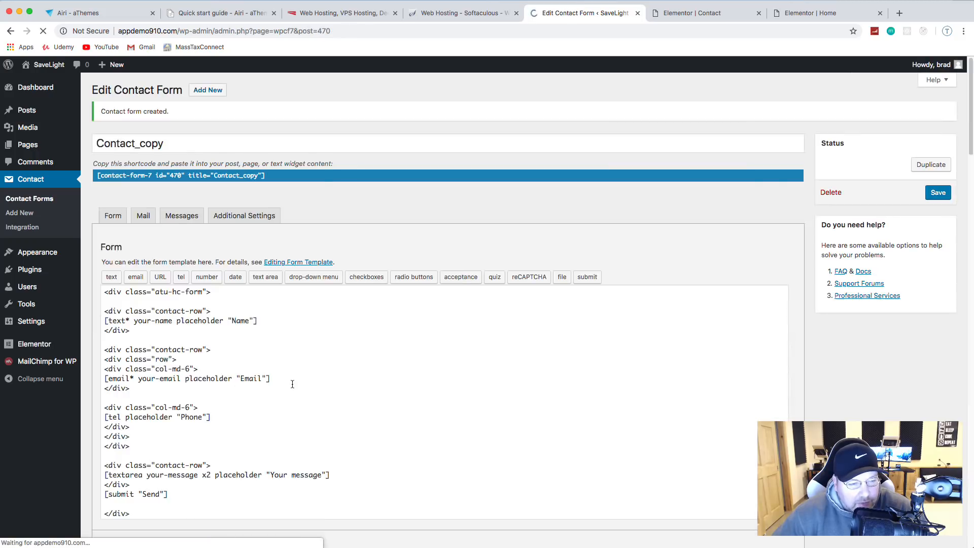
drag(106, 143, 88, 146)
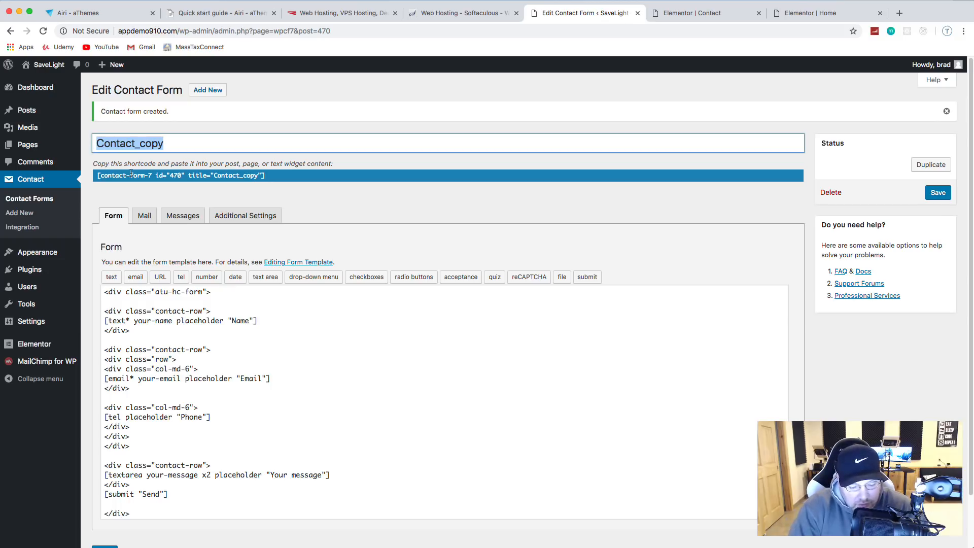
text(full_contac)
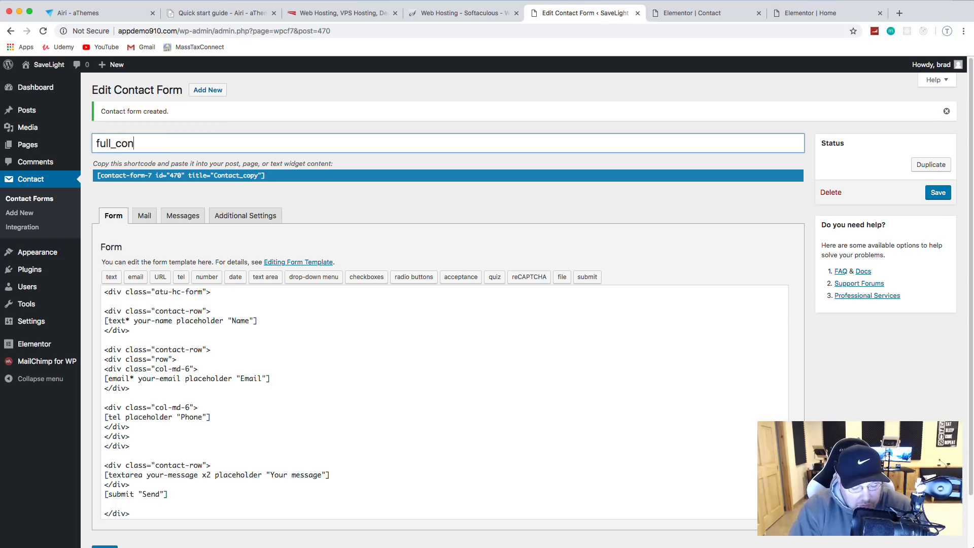
scroll(265, 307, down, 2)
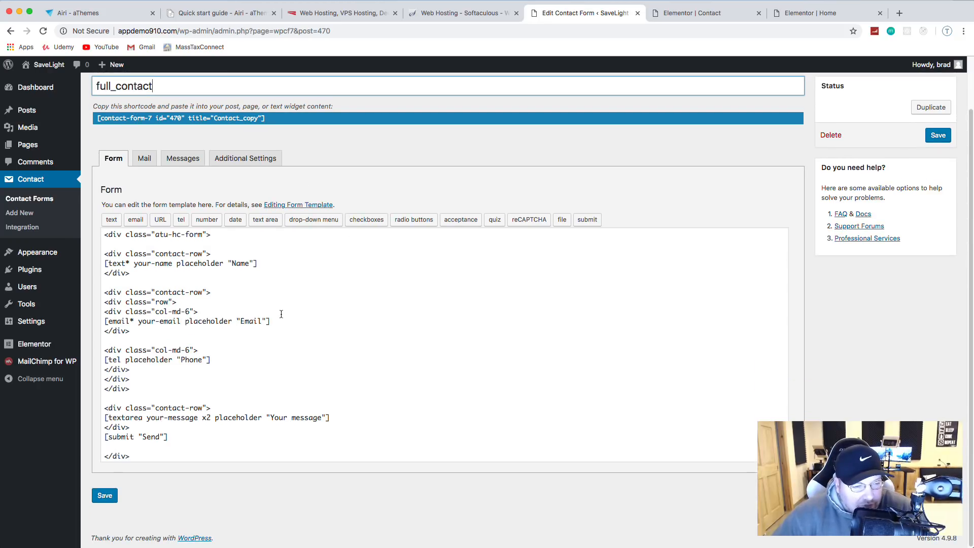
Step: Delete the outer wrapper divs and the div lines around the Name, Email and Phone fields
drag(220, 255, 103, 236)
key(BackSpace)
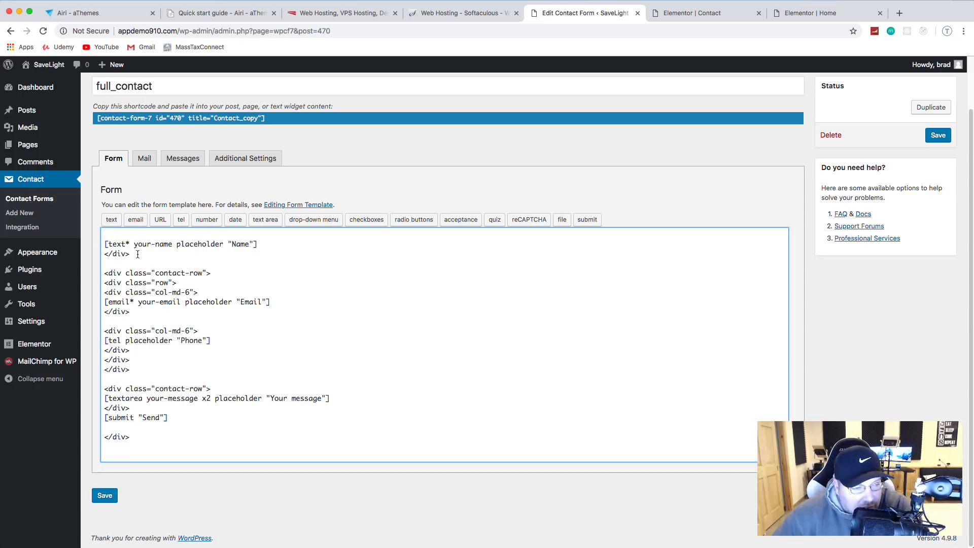
drag(131, 254, 98, 255)
key(BackSpace)
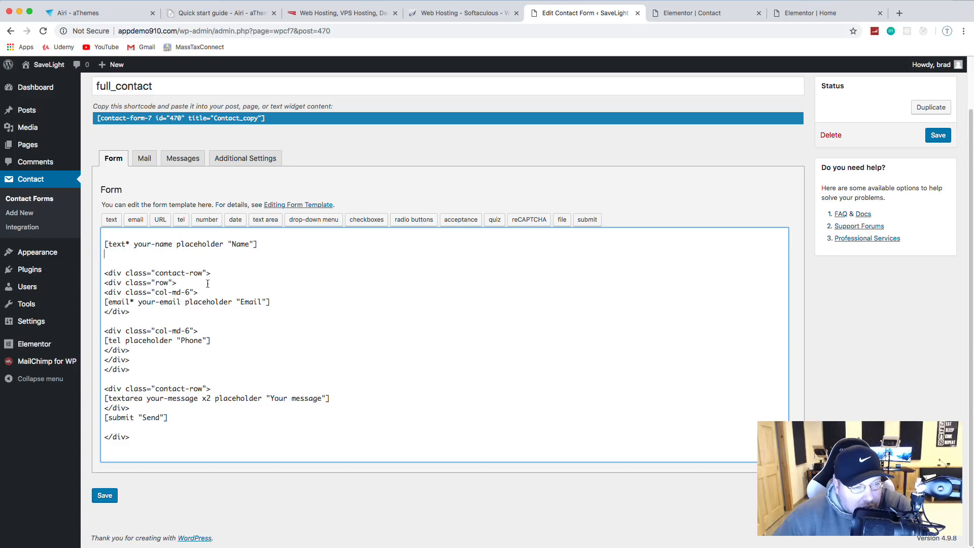
drag(208, 283, 213, 295)
click(221, 321)
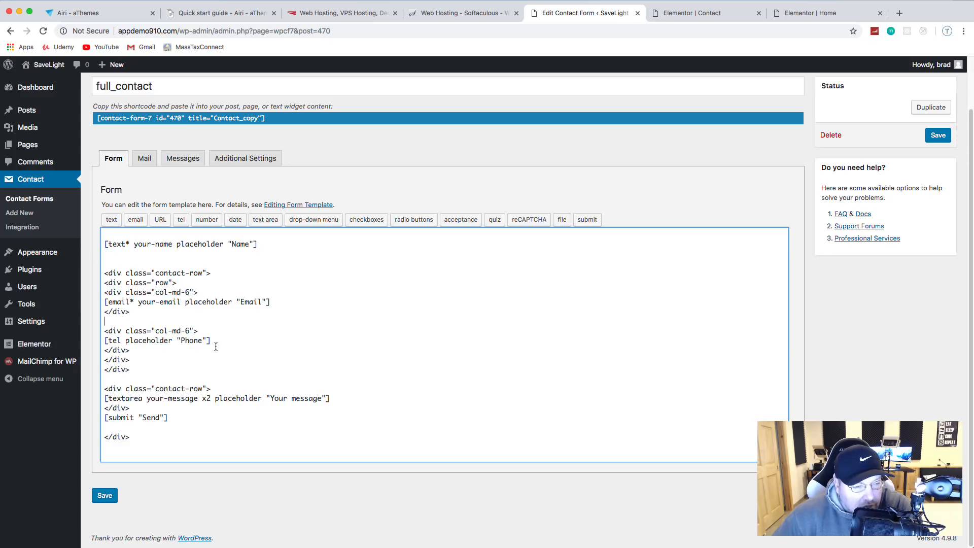
drag(104, 331, 170, 370)
key(BackSpace)
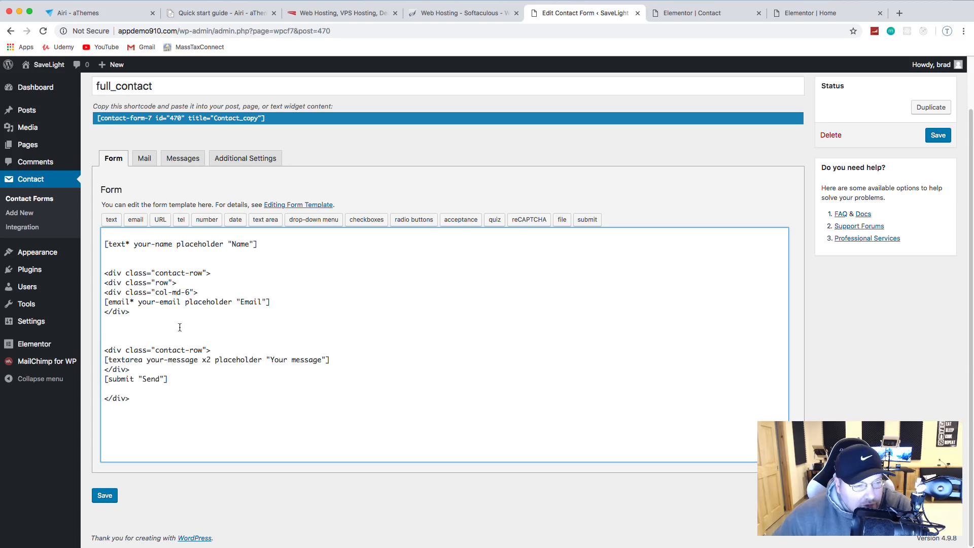
key(BackSpace)
key(BackSpace)
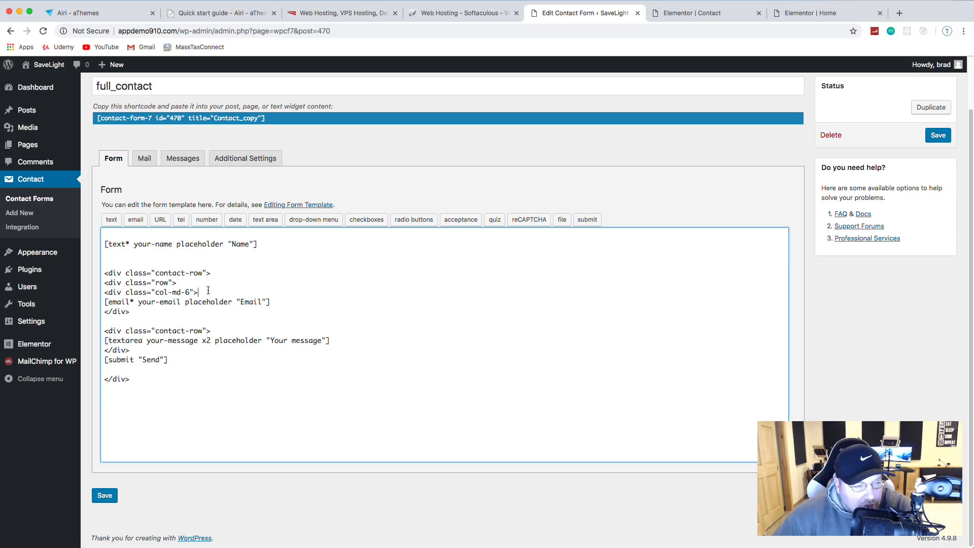
Step: Remove the remaining row and column div lines, leaving only Name, Email, message and Send tags
drag(195, 280, 96, 277)
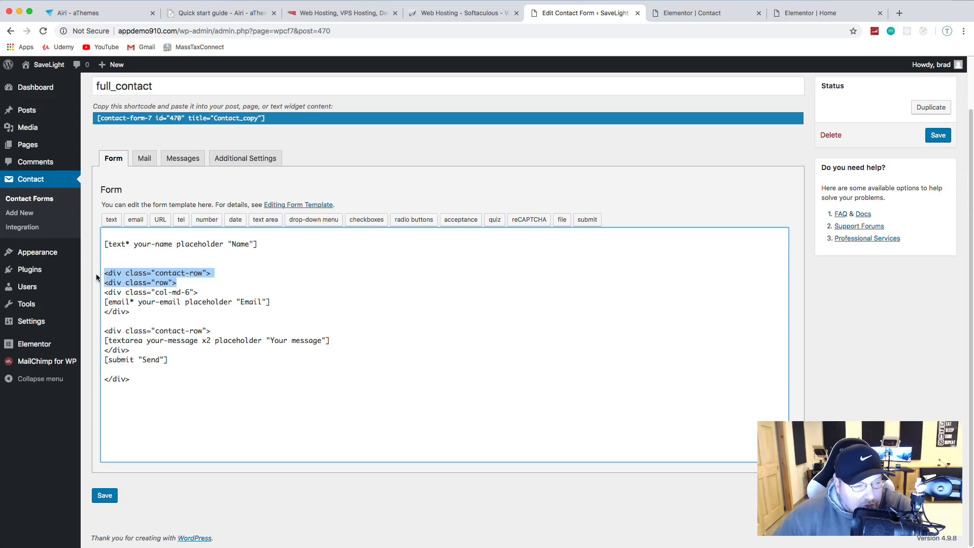
key(BackSpace)
key(BackSpace)
drag(226, 281, 97, 274)
click(238, 255)
key(BackSpace)
key(BackSpace)
key(BackSpace)
key(BackSpace)
drag(222, 294, 100, 292)
key(BackSpace)
key(BackSpace)
key(BackSpace)
key(BackSpace)
drag(139, 322, 86, 319)
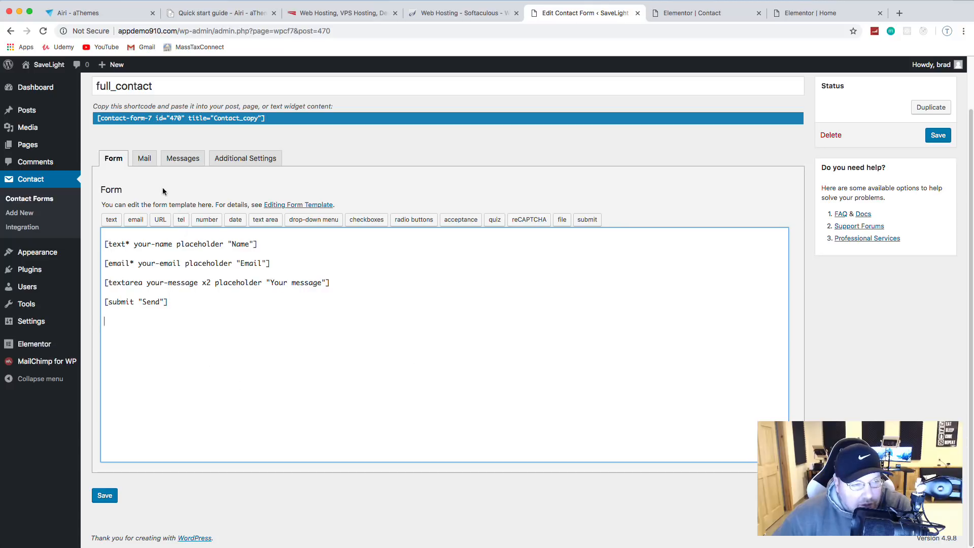
Step: Save the simplified full_contact form and copy its shortcode (id 470)
click(144, 162)
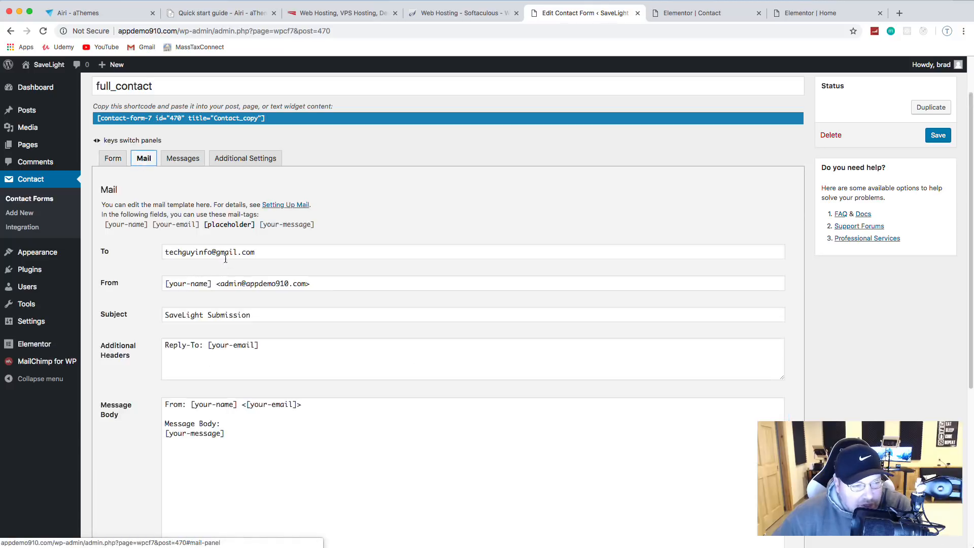
scroll(247, 354, down, 3)
scroll(247, 354, up, 1)
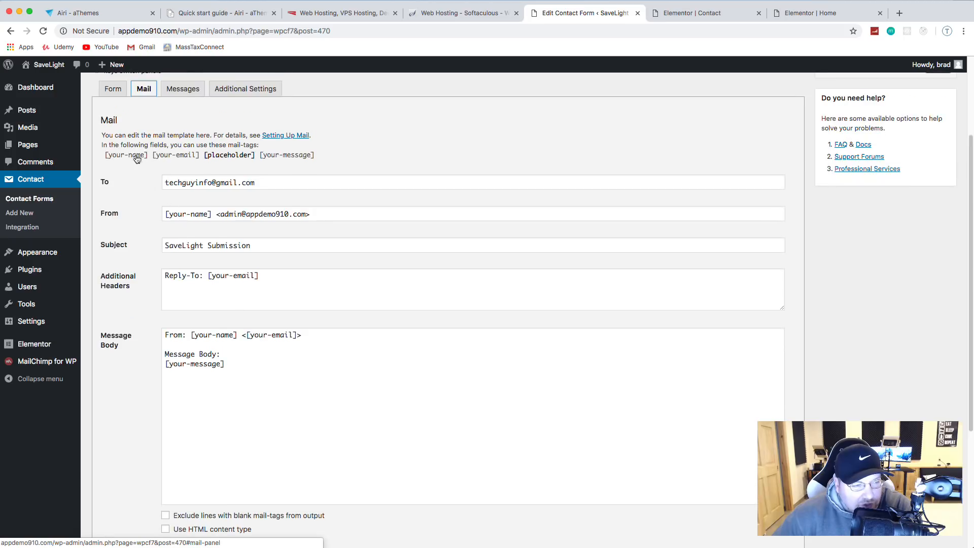
click(115, 93)
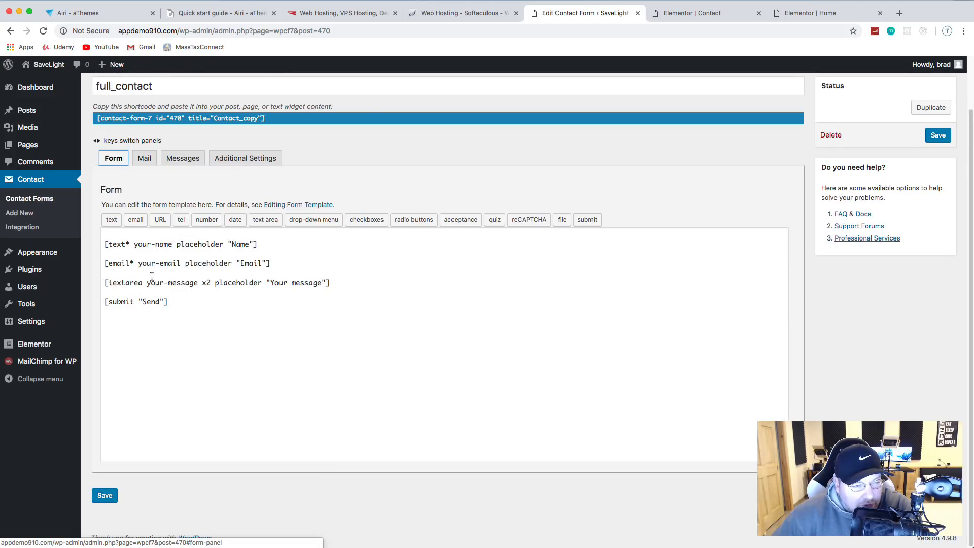
click(105, 496)
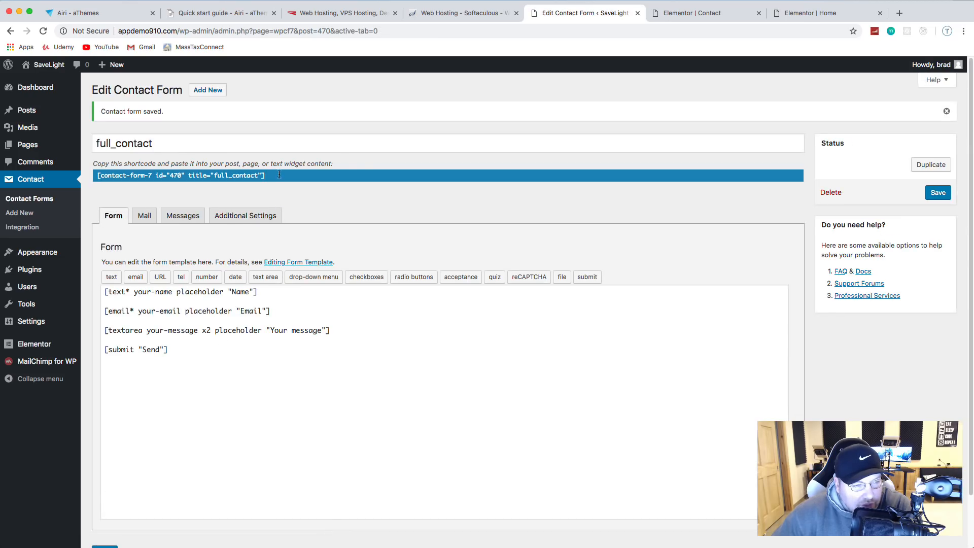
click(279, 175)
key(super+c)
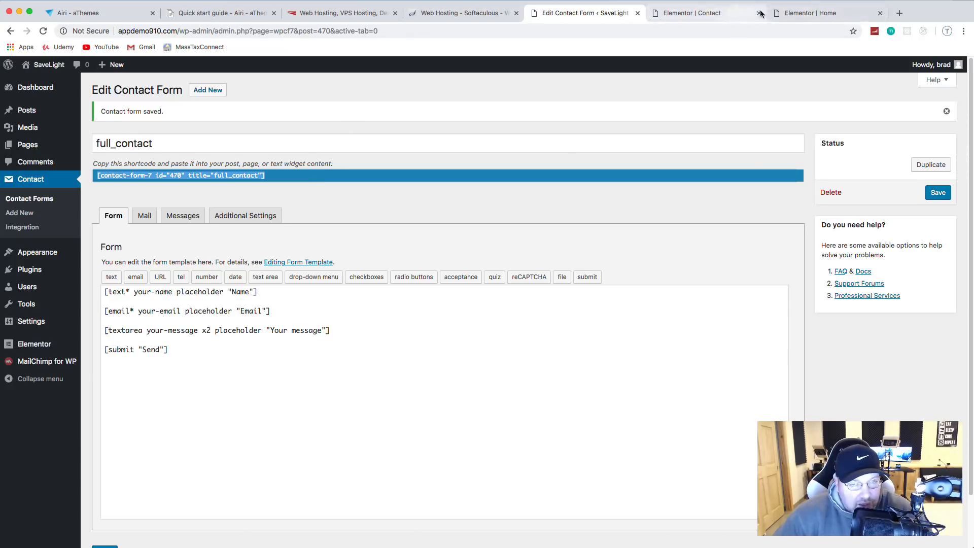
Step: Paste the full_contact shortcode into the Get in touch Shortcode widget and apply it
click(810, 15)
click(721, 13)
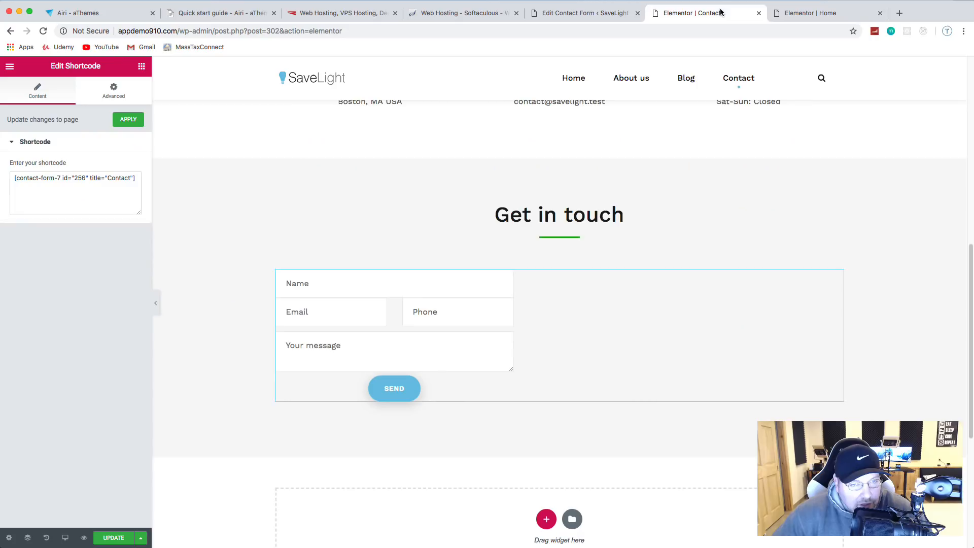
click(75, 191)
key(super+a)
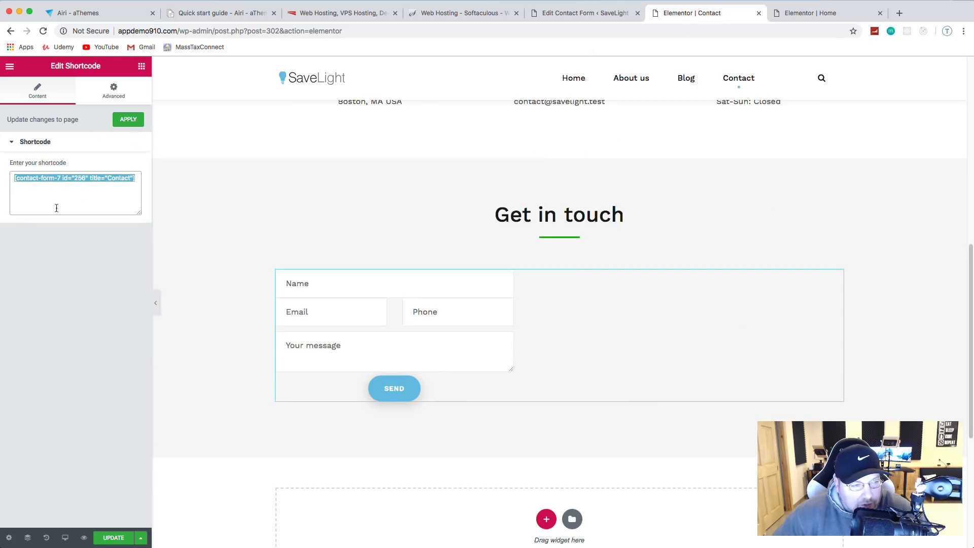
key(super+v)
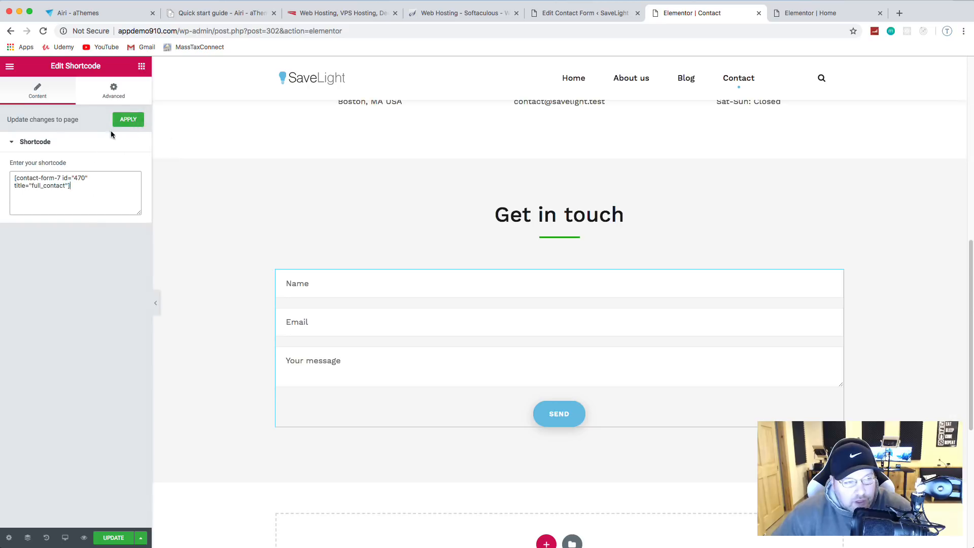
click(125, 122)
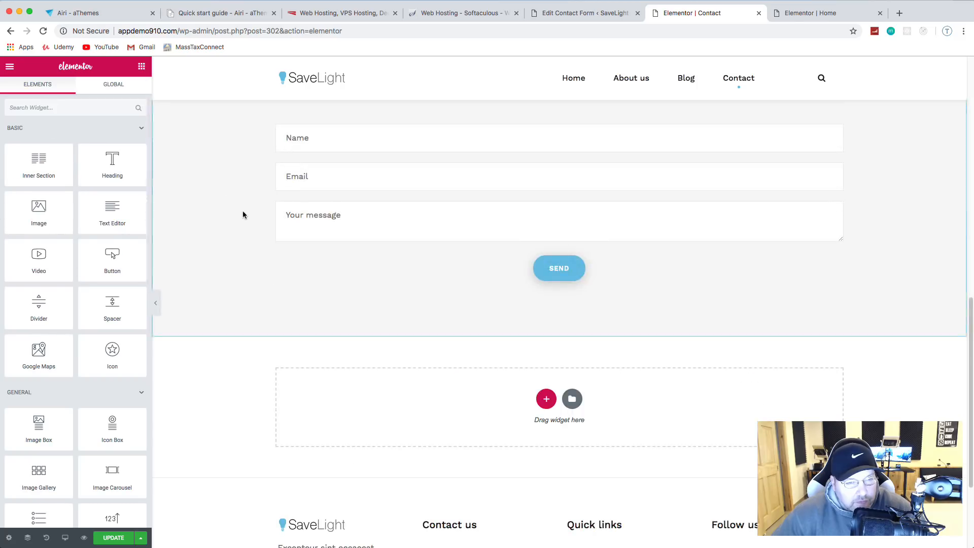
scroll(246, 212, up, 6)
scroll(251, 211, down, 9)
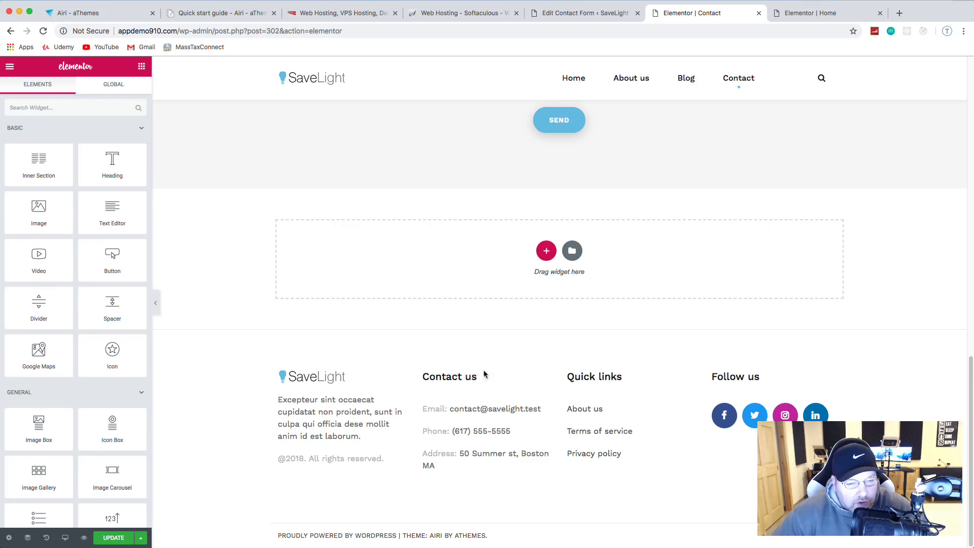
scroll(771, 375, up, 8)
scroll(775, 369, up, 1)
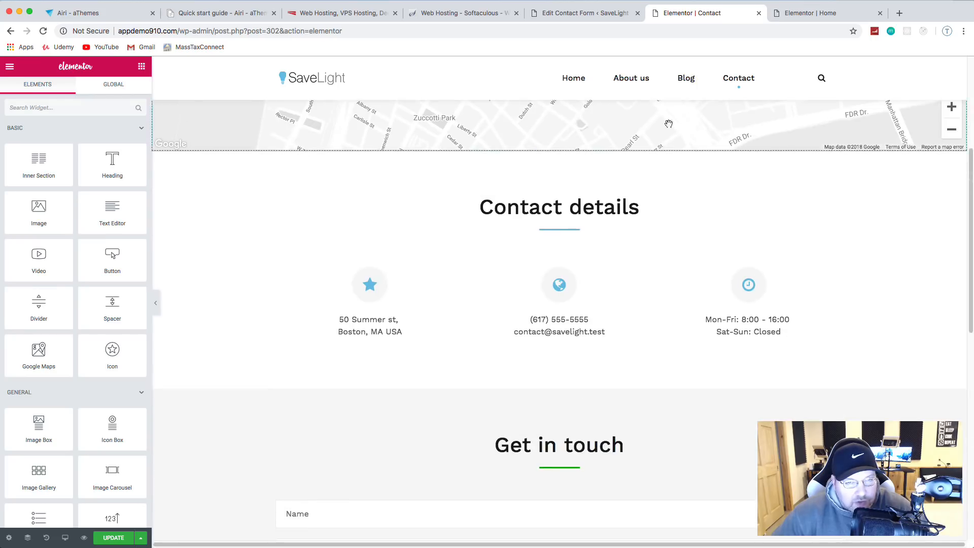
Step: Exit the Elementor editor to the WordPress dashboard
click(10, 66)
click(57, 279)
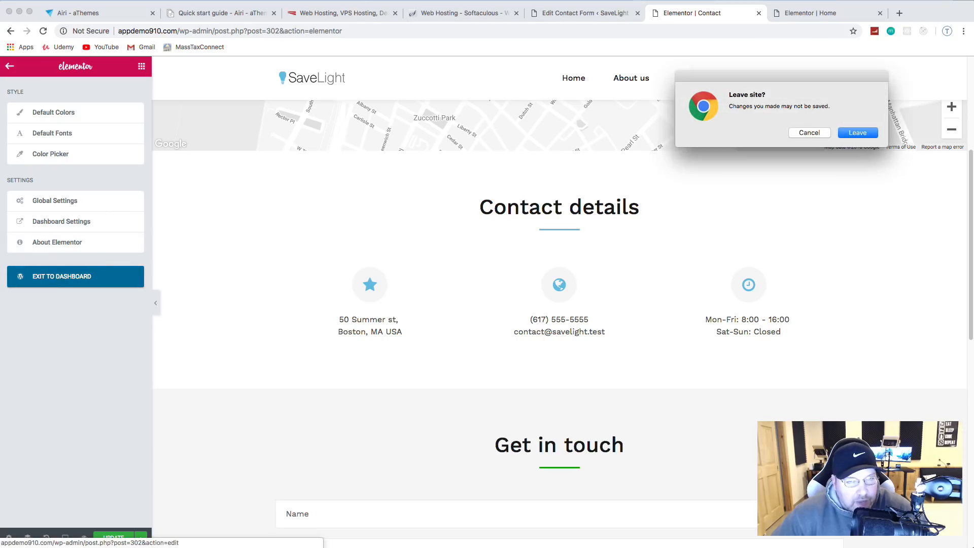
click(857, 133)
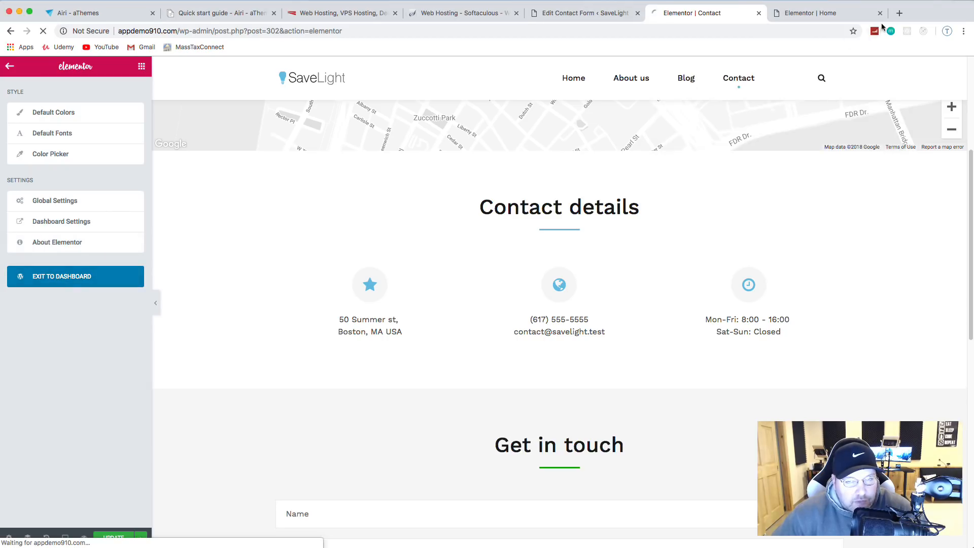
click(880, 12)
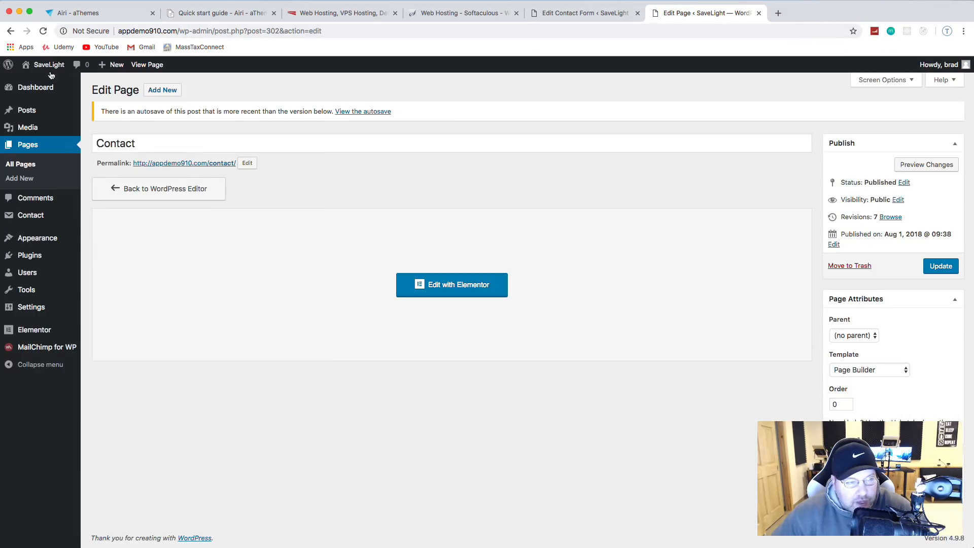
Step: Visit the live site and browse the homepage, About us and Blog pages
click(41, 80)
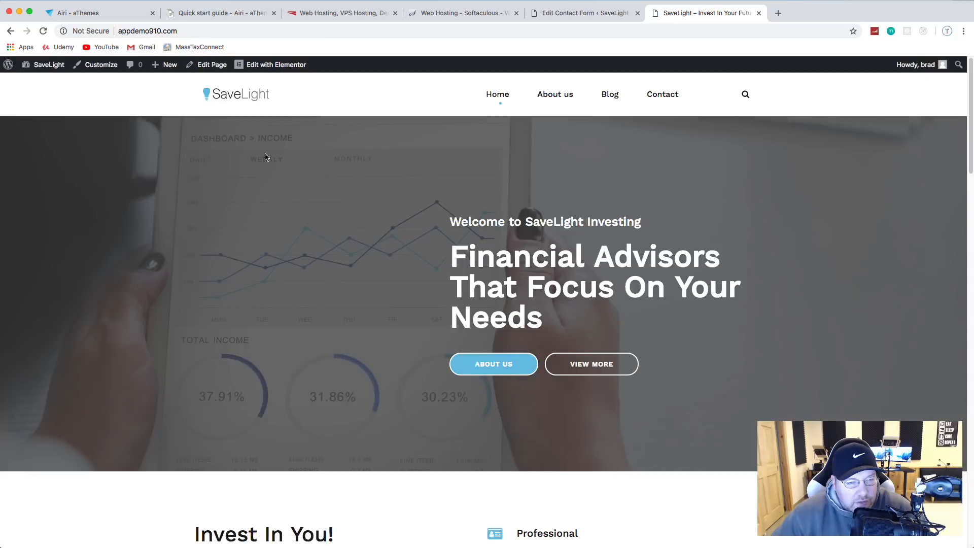
scroll(348, 174, down, 7)
scroll(343, 183, down, 3)
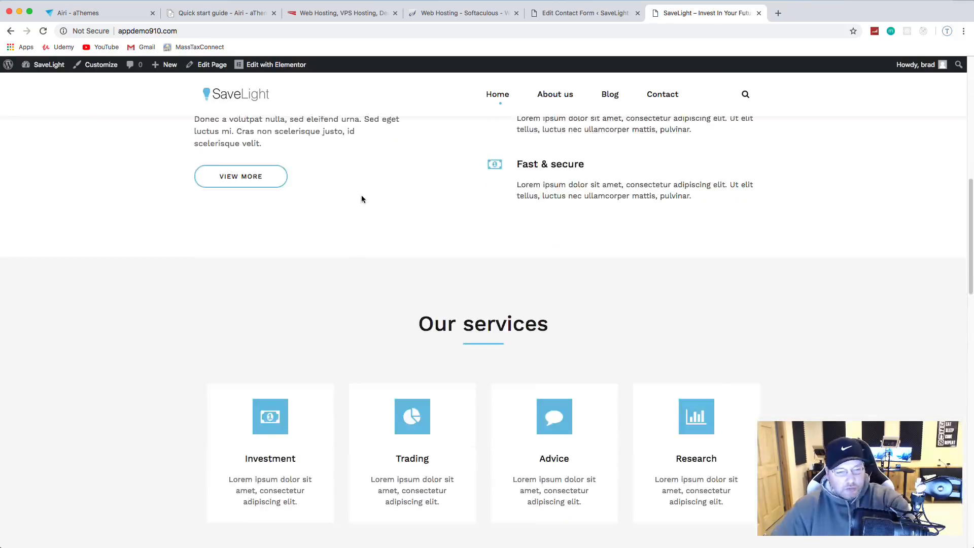
scroll(362, 196, down, 10)
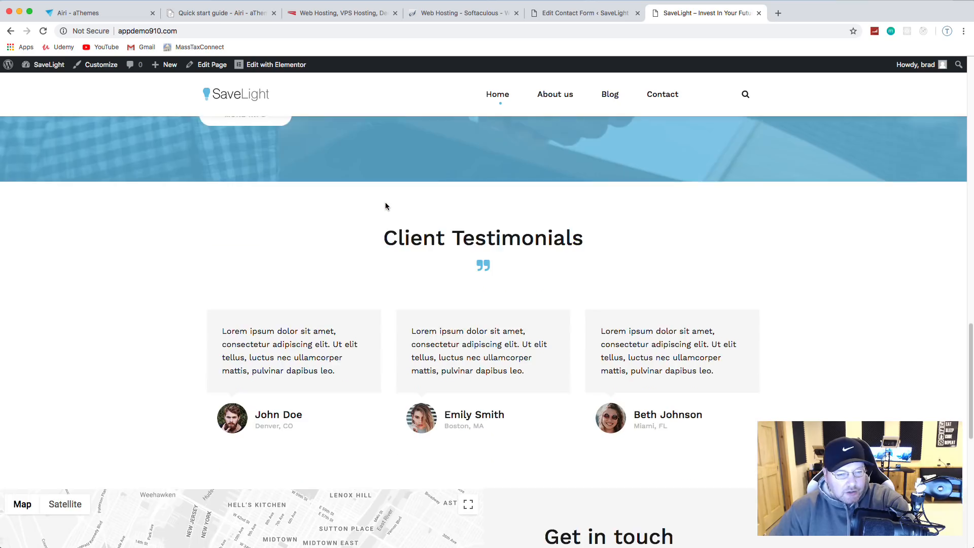
scroll(386, 205, down, 9)
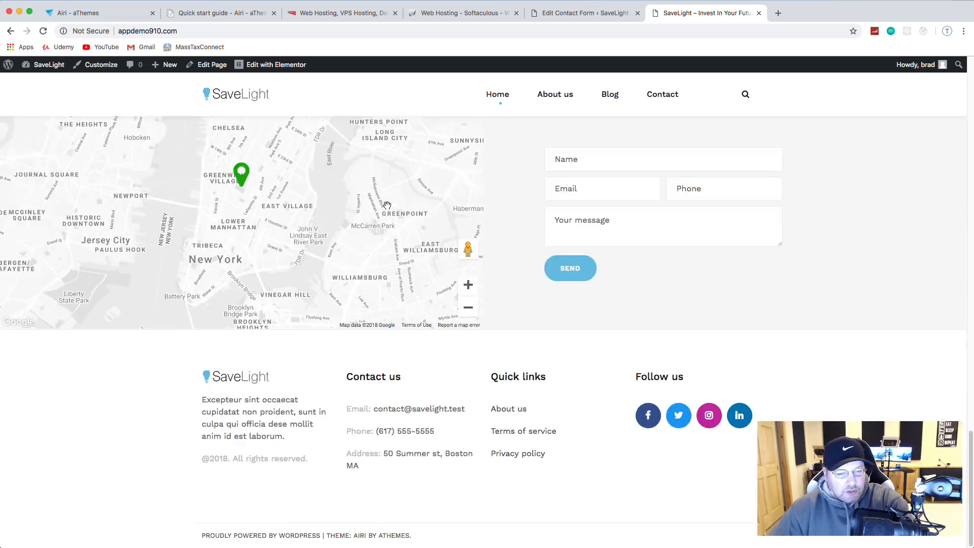
scroll(386, 206, up, 20)
click(547, 99)
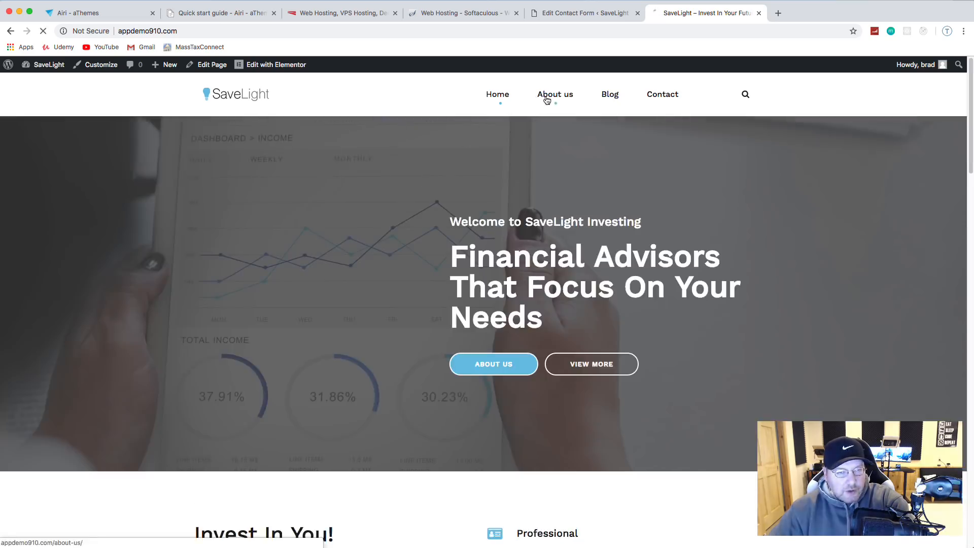
scroll(660, 155, down, 15)
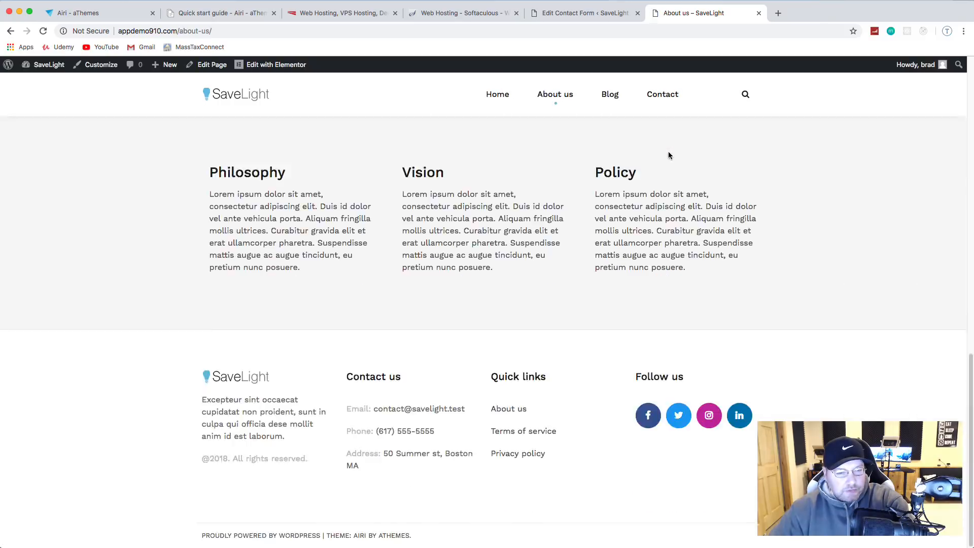
scroll(668, 155, up, 15)
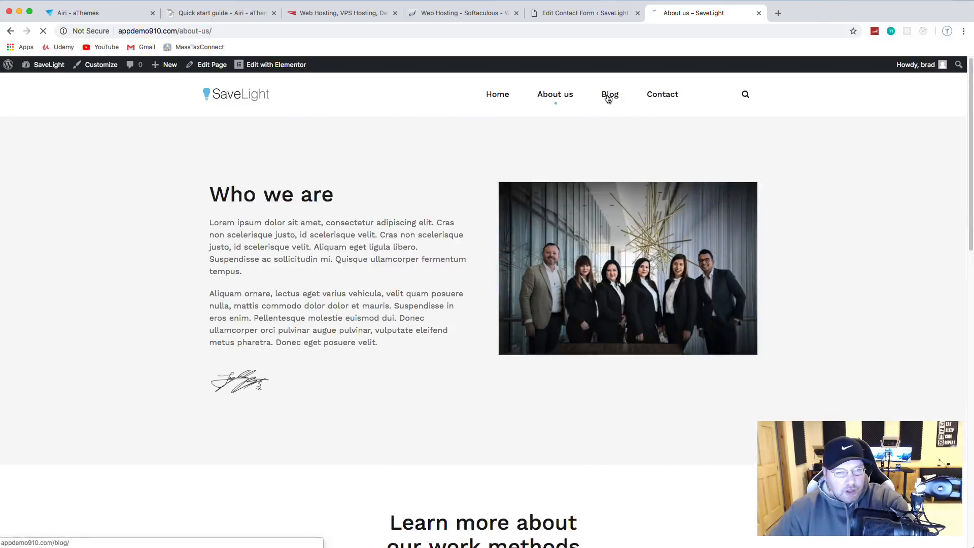
click(610, 94)
scroll(643, 127, down, 10)
scroll(644, 129, up, 5)
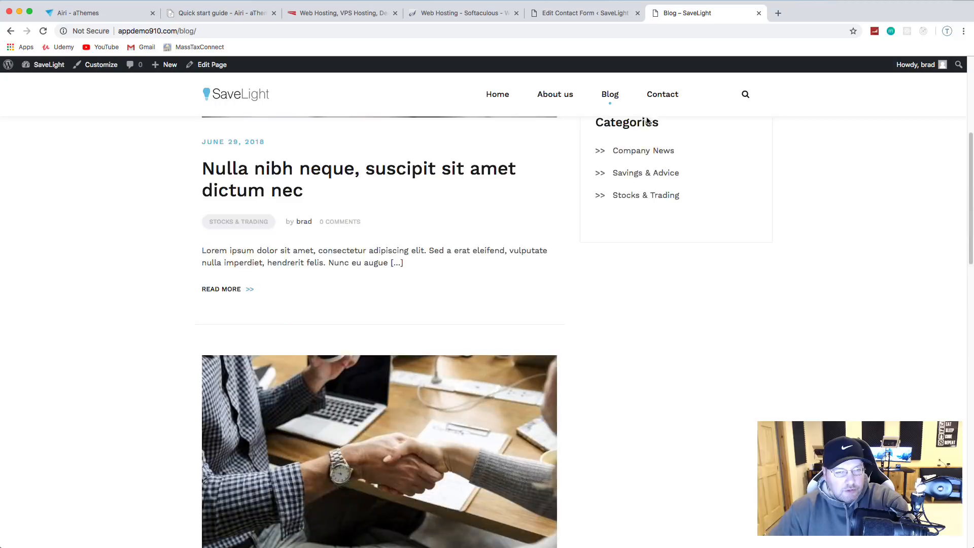
Step: Open the live Contact page and check its Get in touch form, keeping Consulting as the service
click(662, 96)
scroll(782, 185, down, 11)
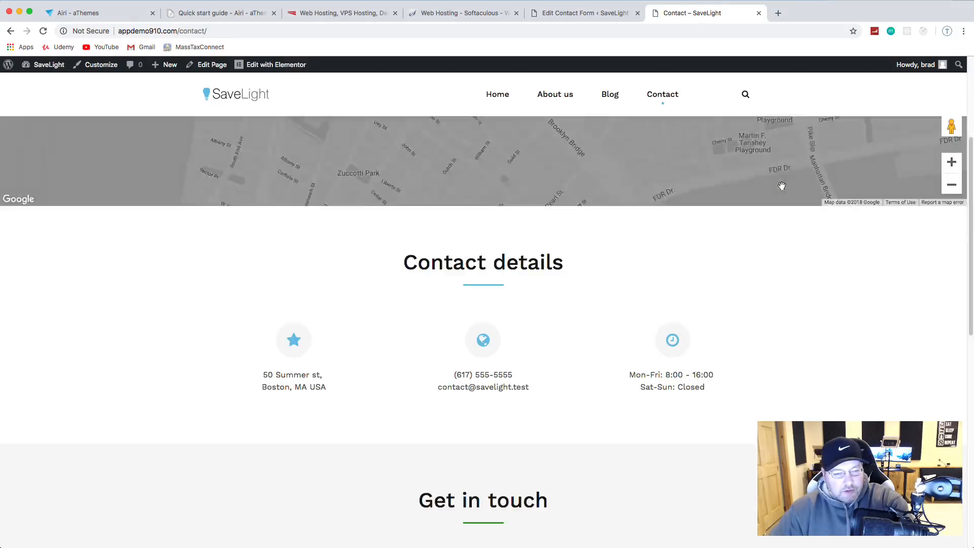
scroll(782, 187, down, 3)
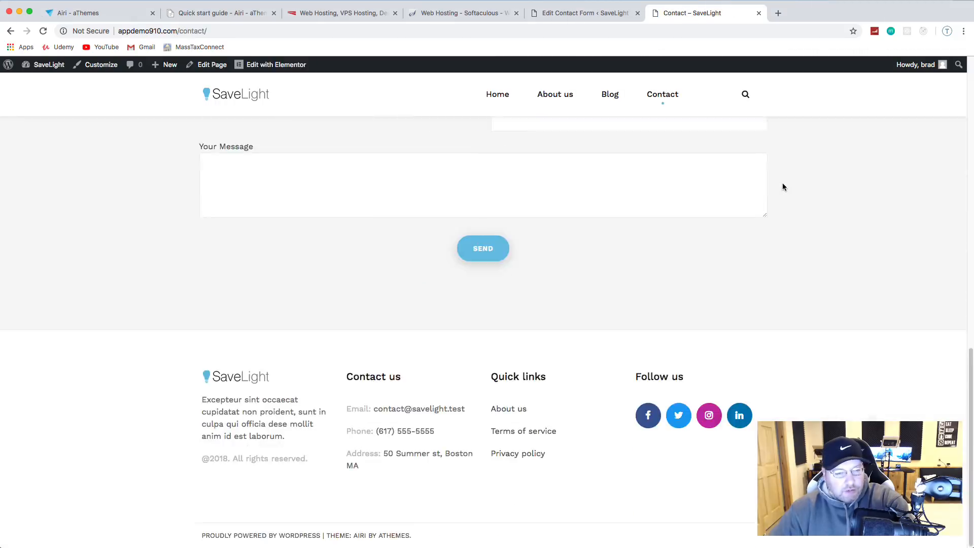
scroll(783, 188, up, 5)
scroll(944, 176, up, 1)
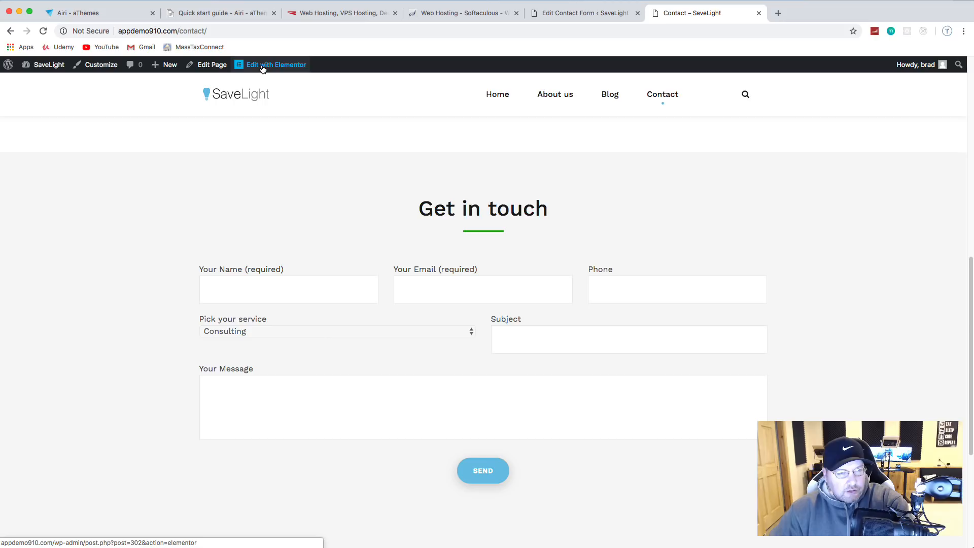
click(252, 331)
click(354, 196)
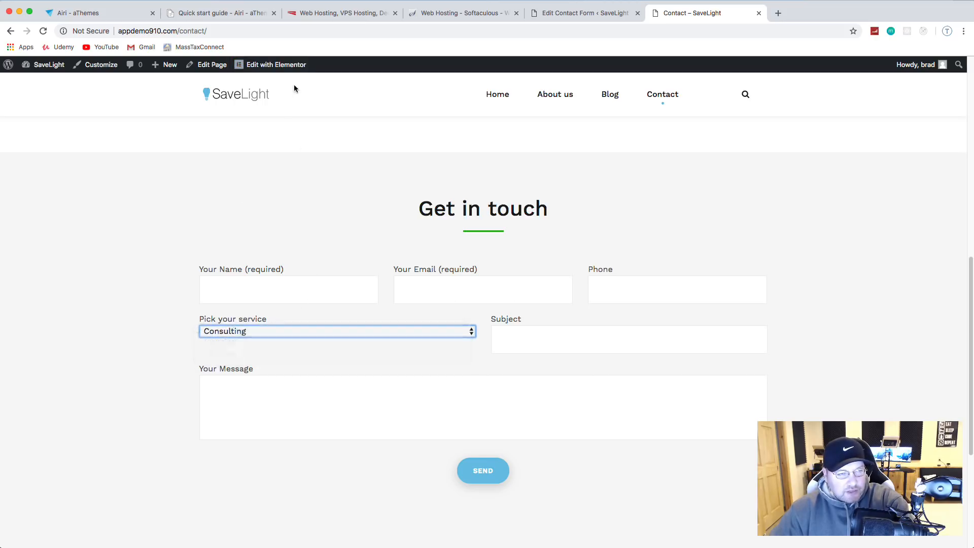
Step: Reopen the Contact page in the Elementor editor
click(269, 66)
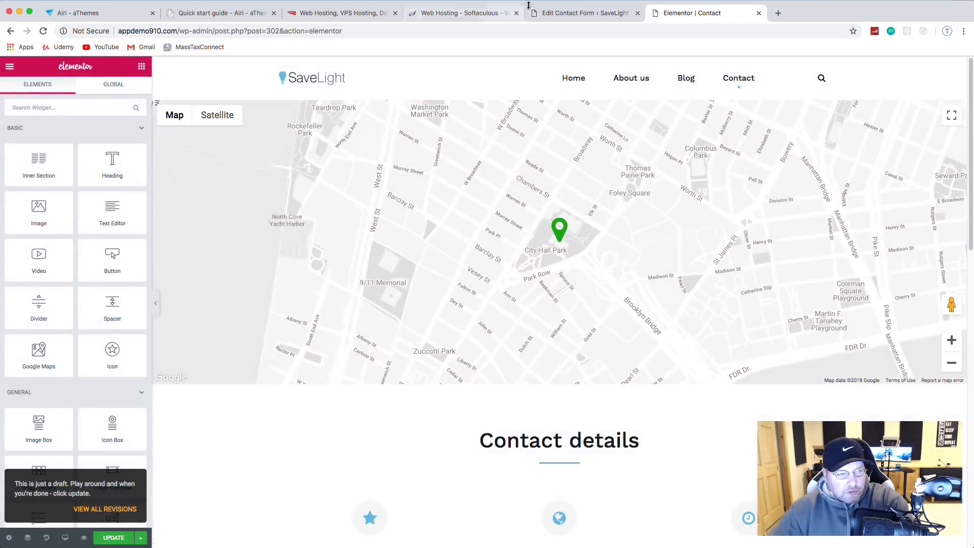
click(583, 13)
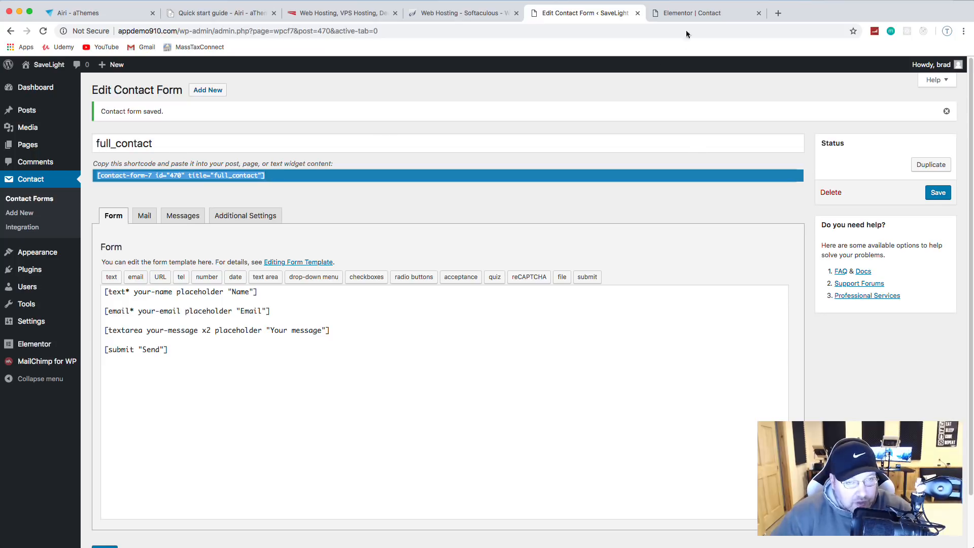
click(691, 13)
scroll(850, 376, down, 10)
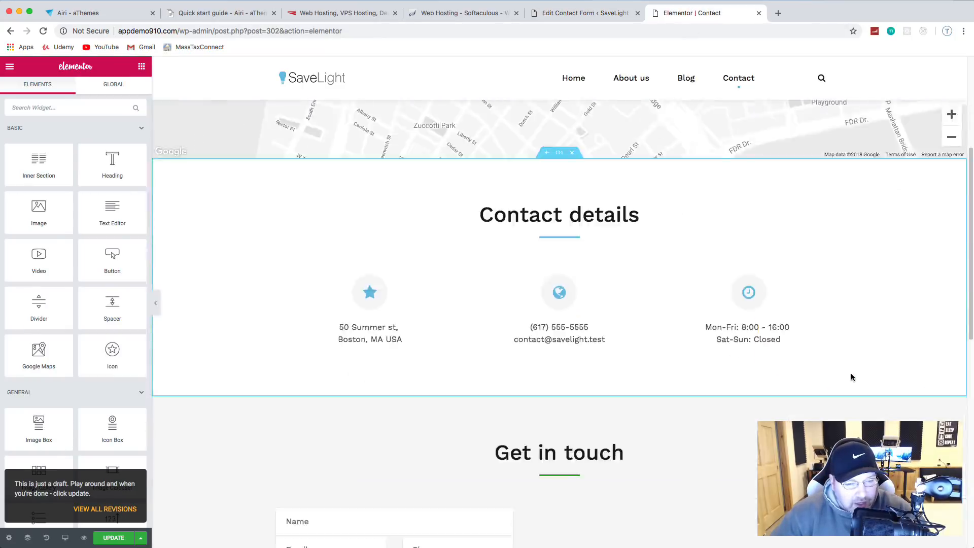
scroll(845, 370, up, 3)
scroll(842, 372, up, 2)
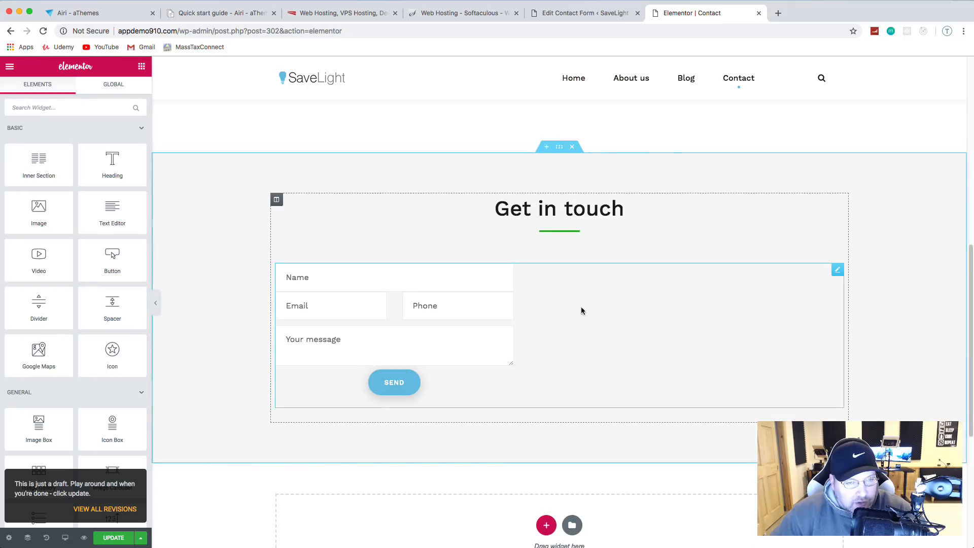
Step: Paste the full_contact shortcode (id 470) into the Get in touch widget and update the page
click(837, 271)
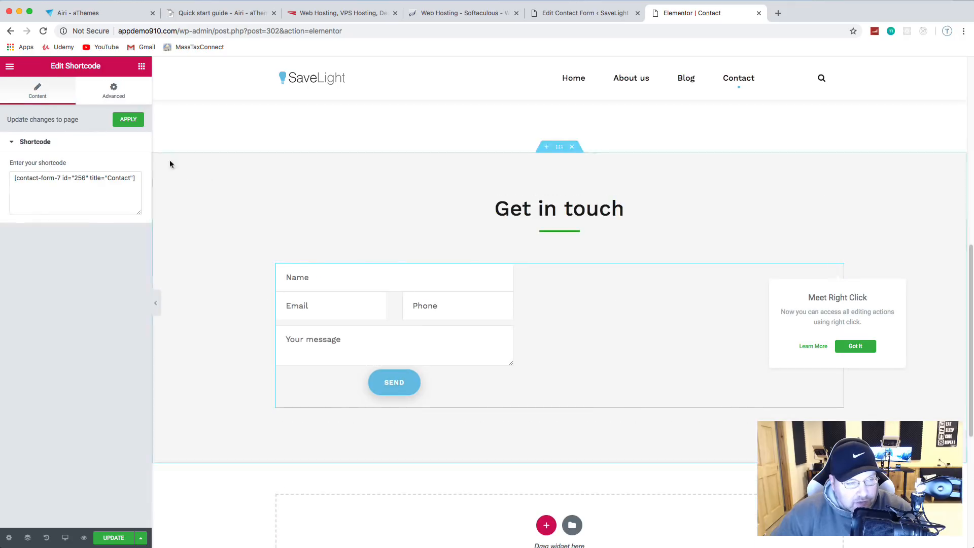
triple_click(112, 175)
text([contact-form-7 id="470" title="full_contact"])
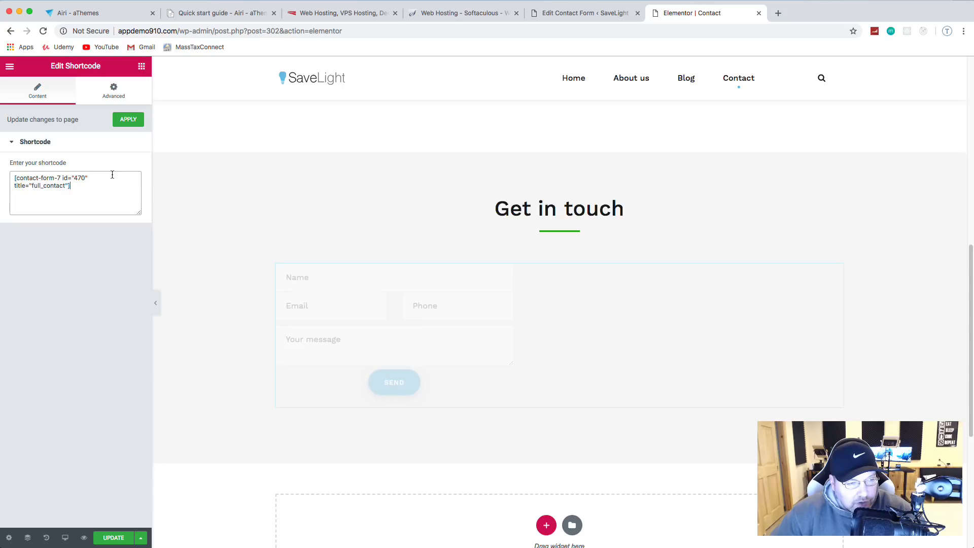
click(113, 538)
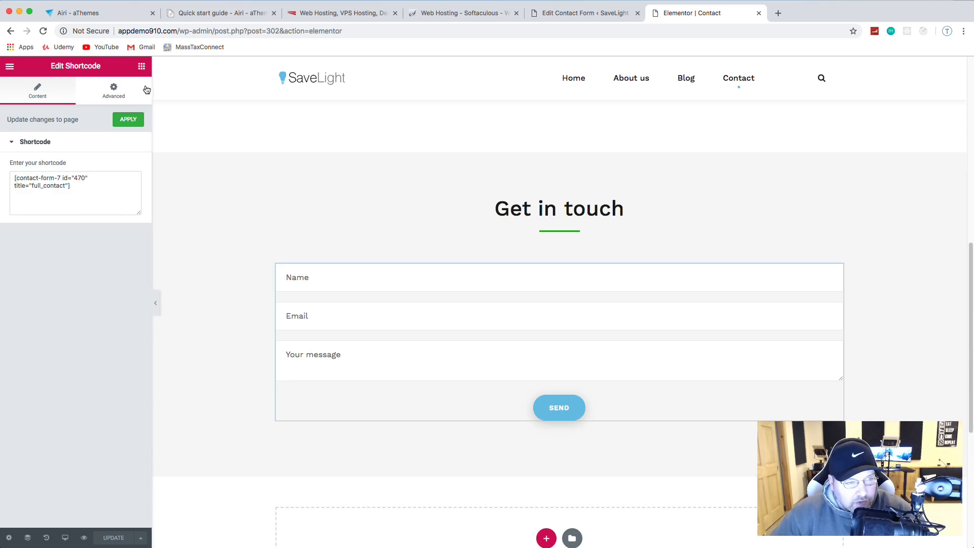
click(10, 66)
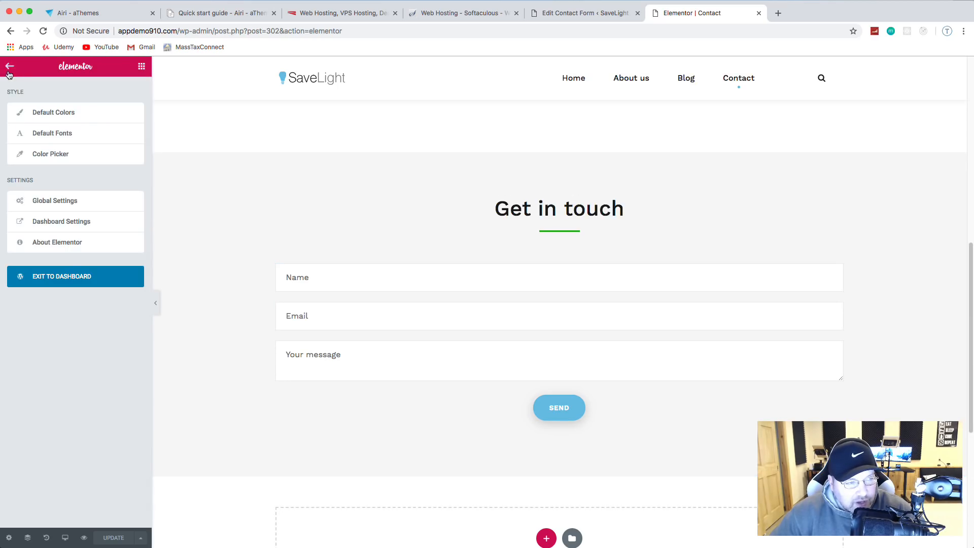
click(56, 278)
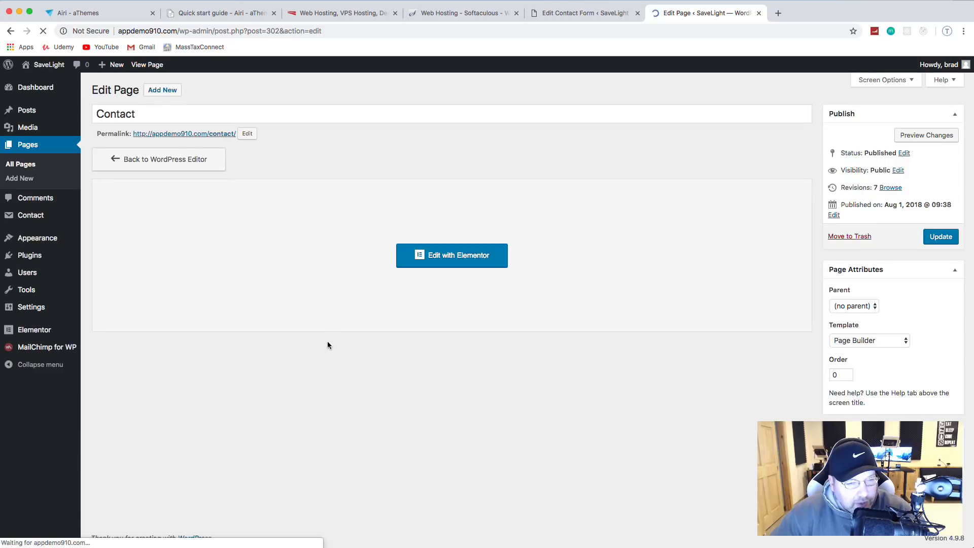
mouse_move(43, 65)
click(40, 83)
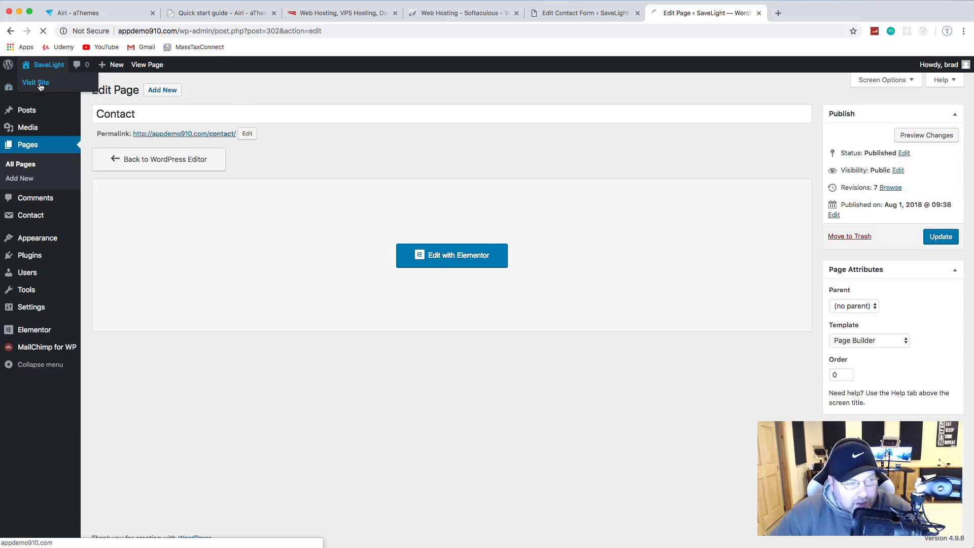
click(663, 95)
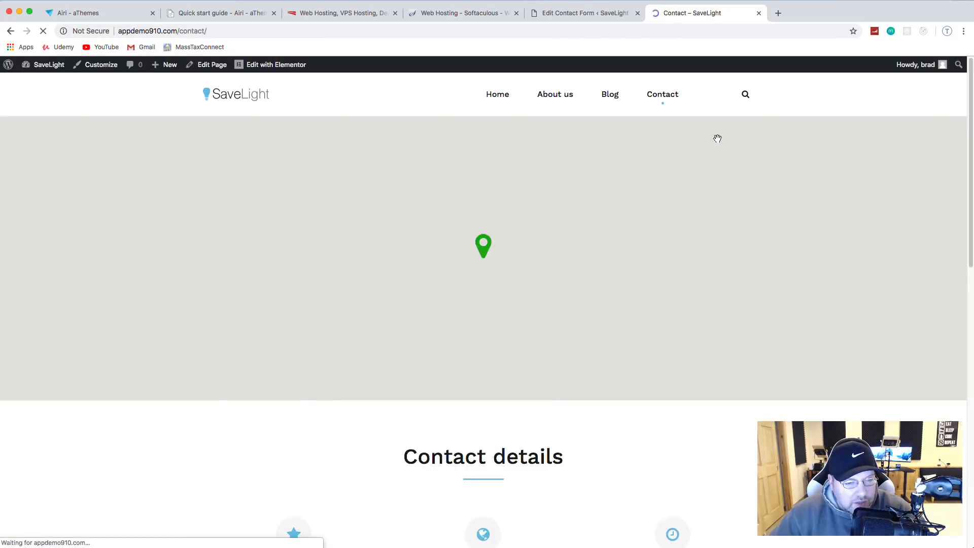
scroll(717, 145, down, 5)
scroll(717, 145, down, 10)
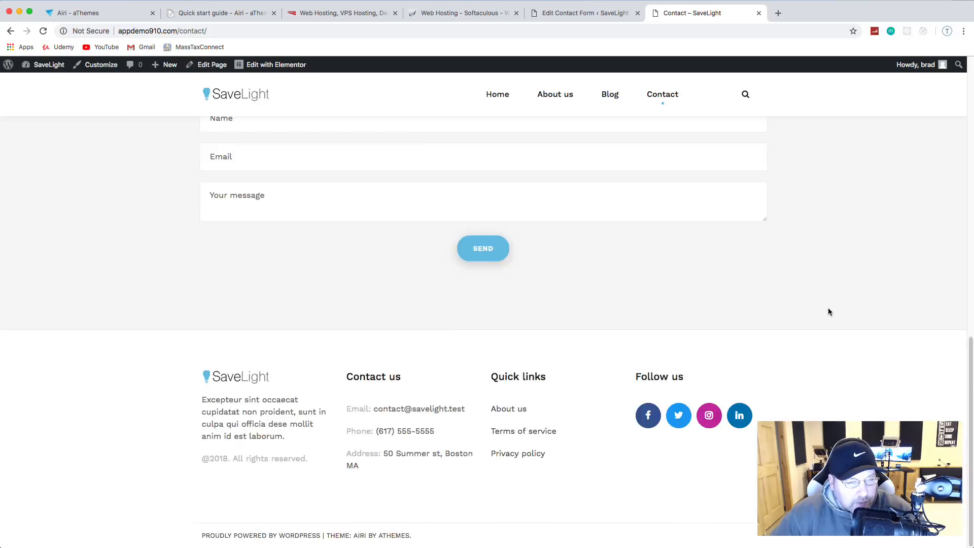
scroll(827, 308, up, 12)
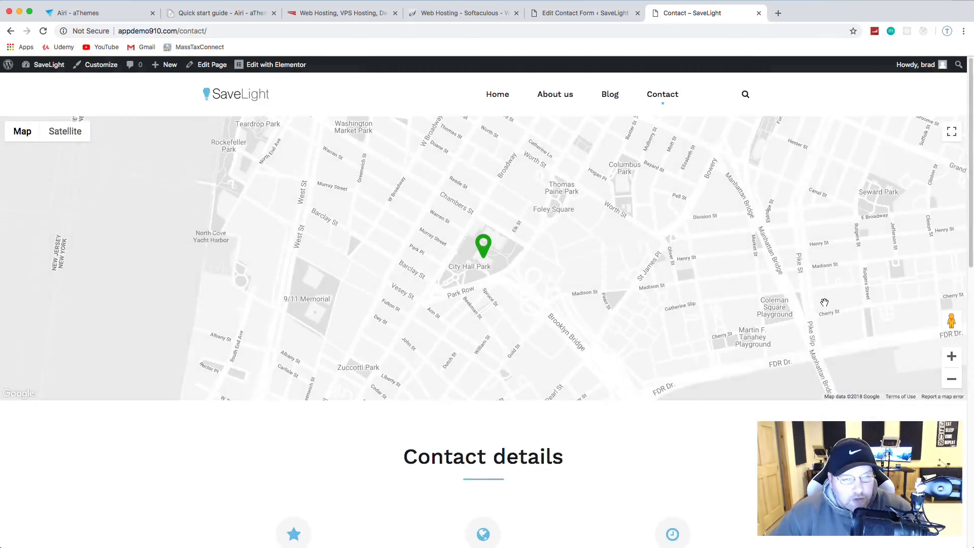
scroll(441, 431, down, 7)
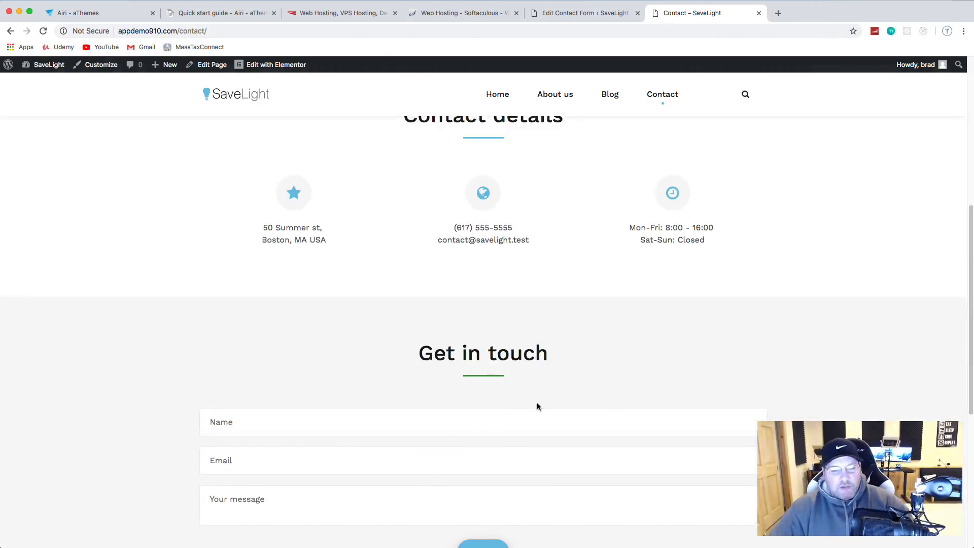
scroll(538, 406, up, 1)
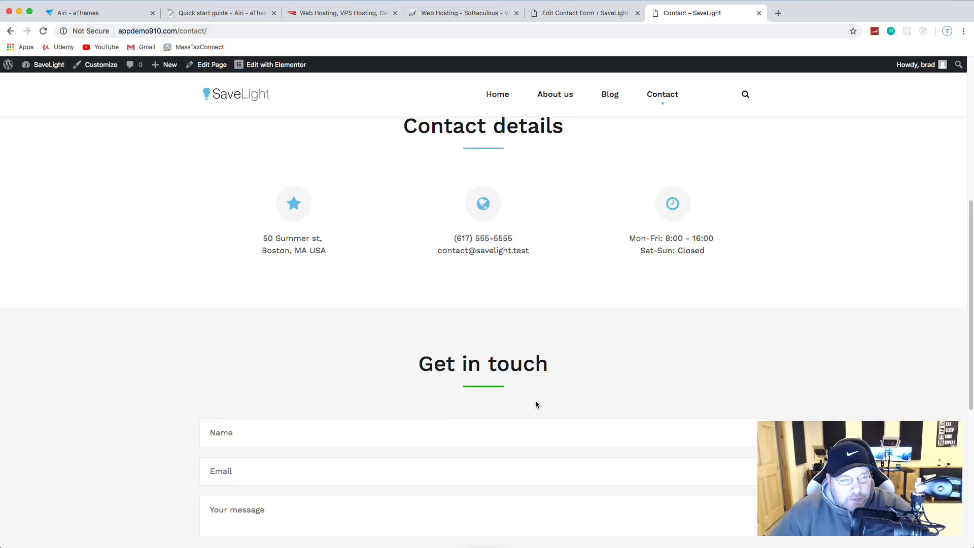
scroll(548, 382, down, 3)
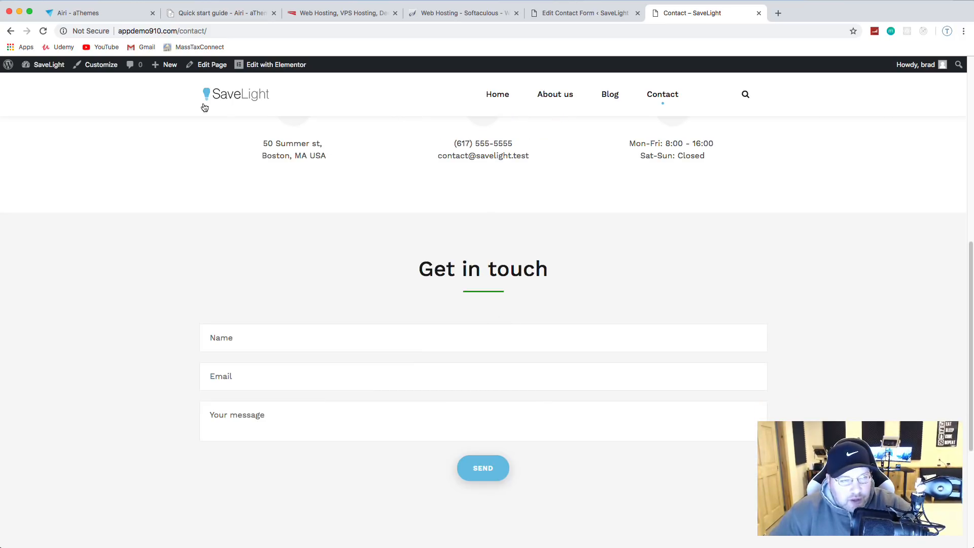
click(276, 65)
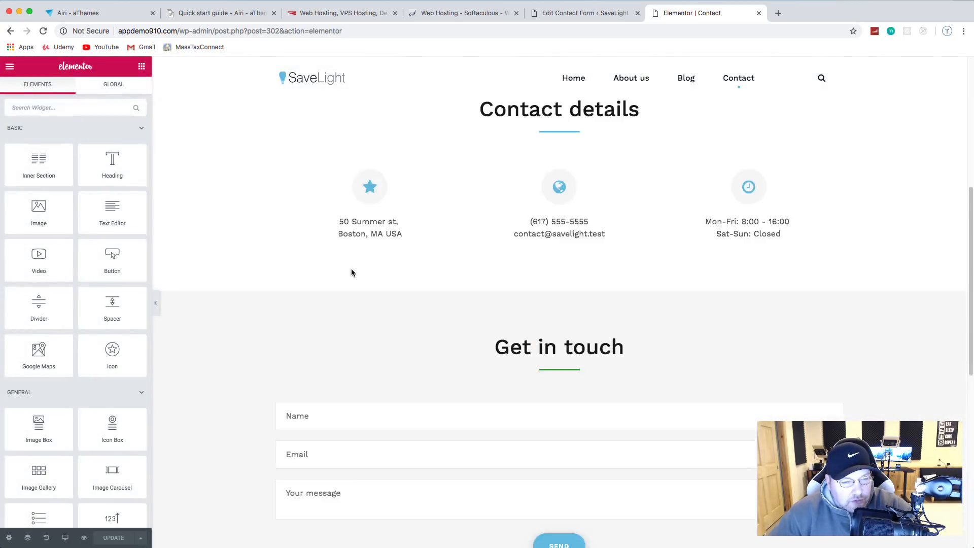
Step: Make the divider under Get in touch light blue and update the page
scroll(352, 273, down, 5)
click(557, 155)
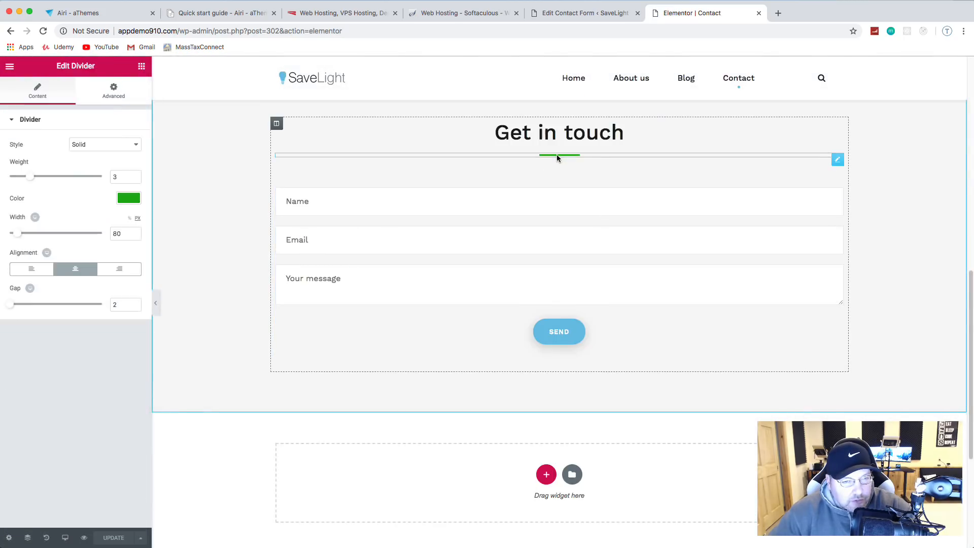
click(127, 201)
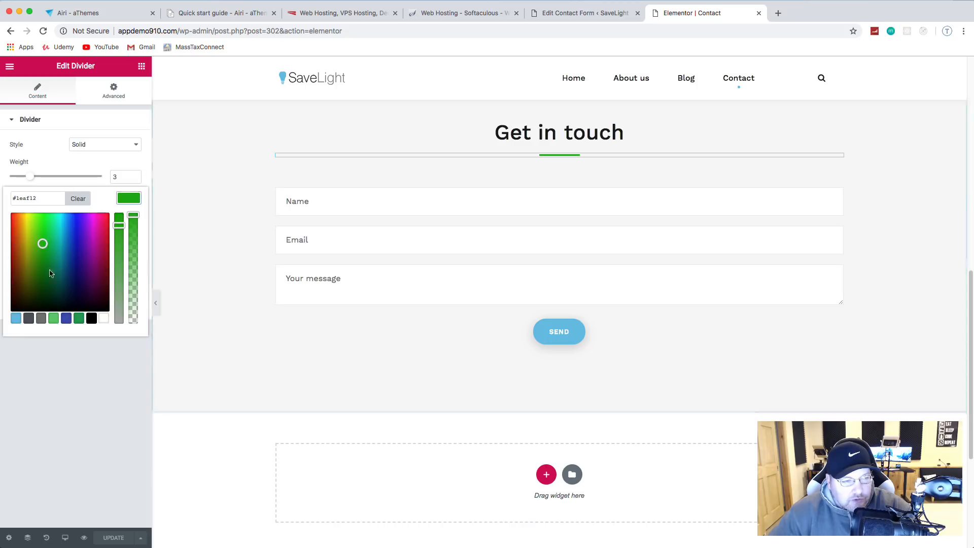
click(16, 318)
mouse_move(31, 181)
mouse_down()
mouse_move(99, 175)
mouse_move(31, 176)
mouse_up()
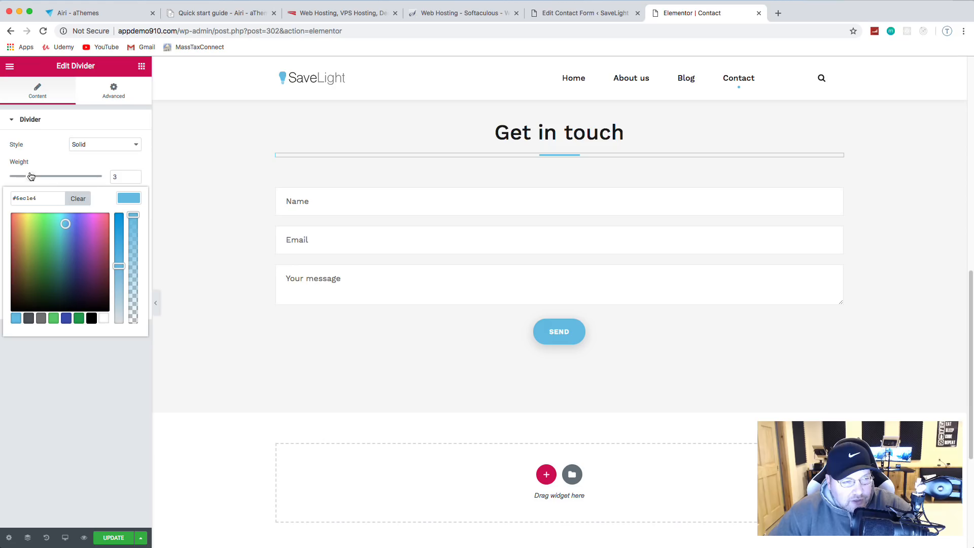
click(113, 538)
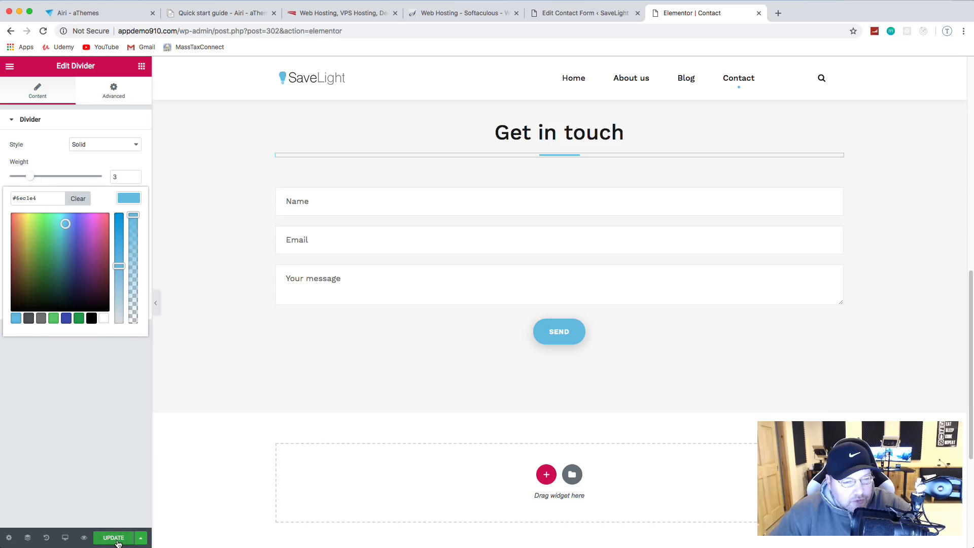
Step: Return to the full_contact form editor tab and close the Elementor tab
scroll(213, 348, up, 4)
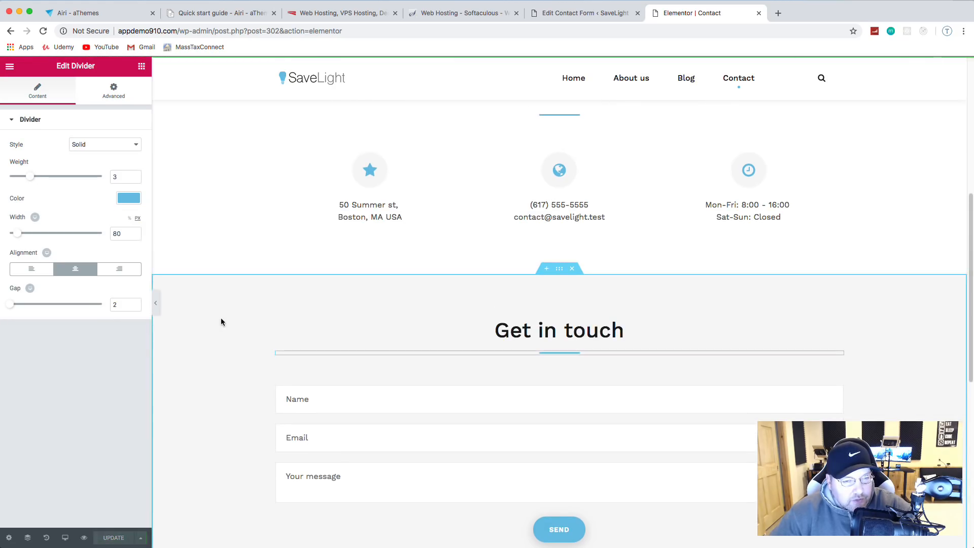
click(614, 11)
click(758, 13)
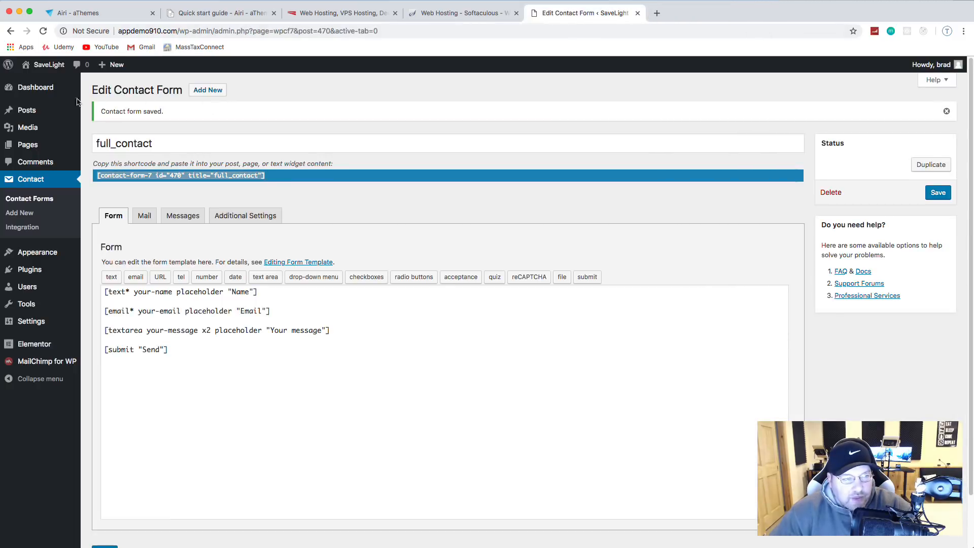
Step: Visit the live SaveLight homepage, 'Financial Advisors That Focus On Your Needs', and scroll through it
click(44, 76)
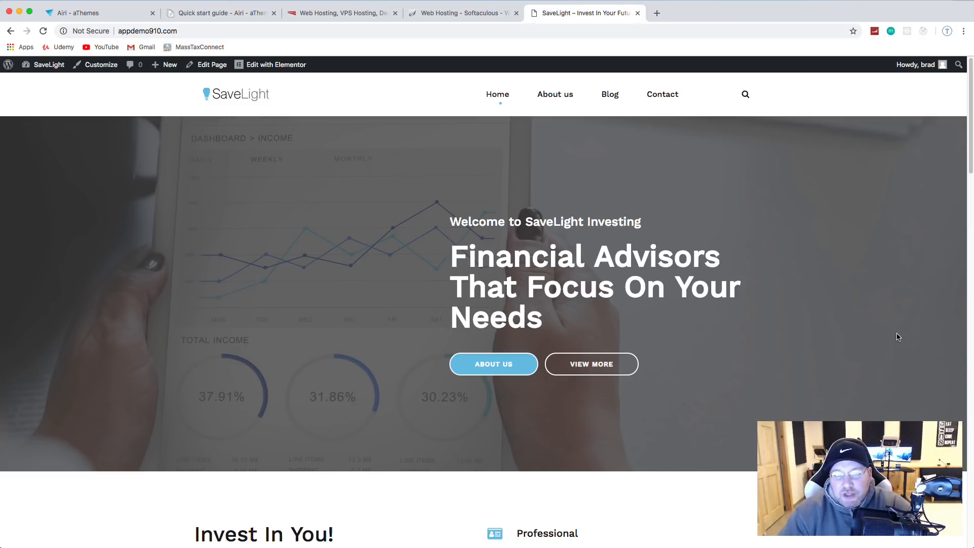
scroll(759, 310, down, 4)
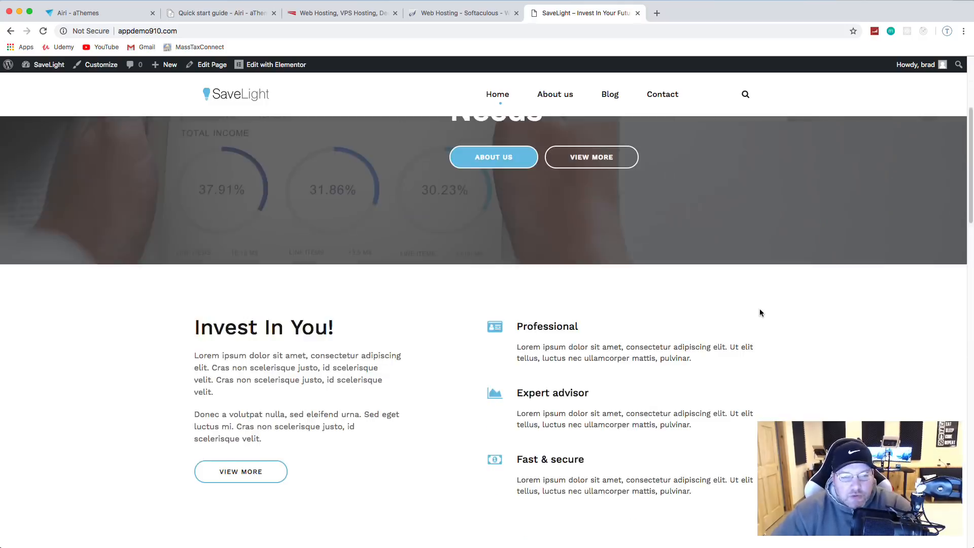
scroll(776, 310, down, 2)
scroll(781, 312, up, 5)
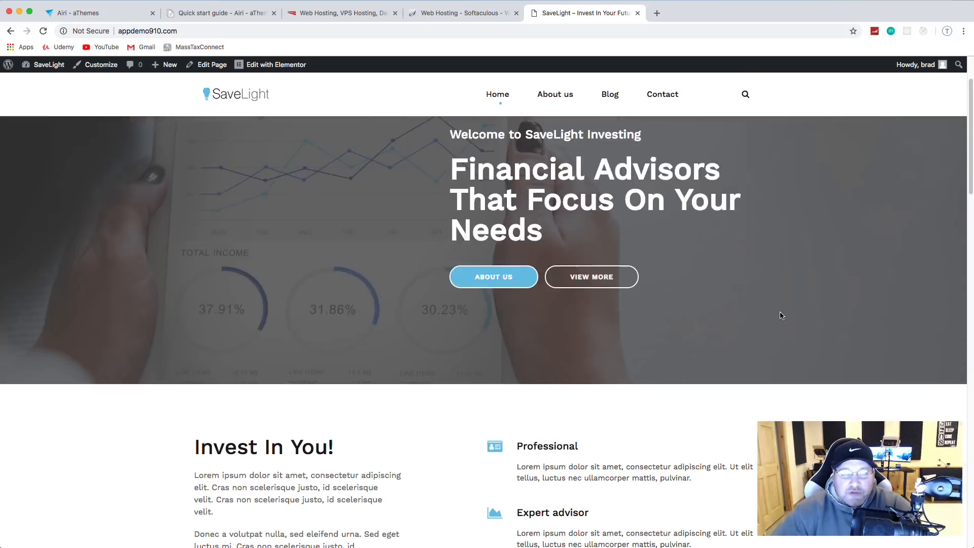
scroll(781, 316, up, 2)
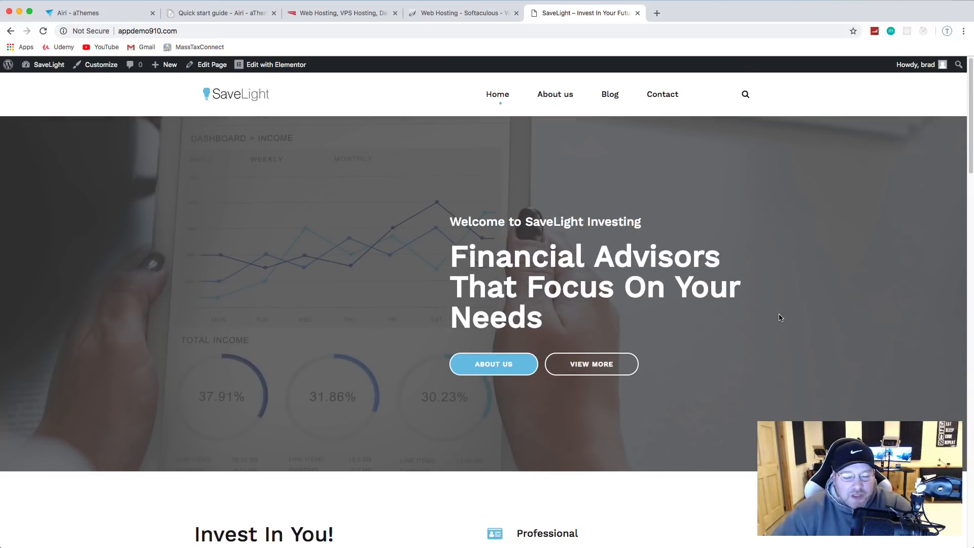